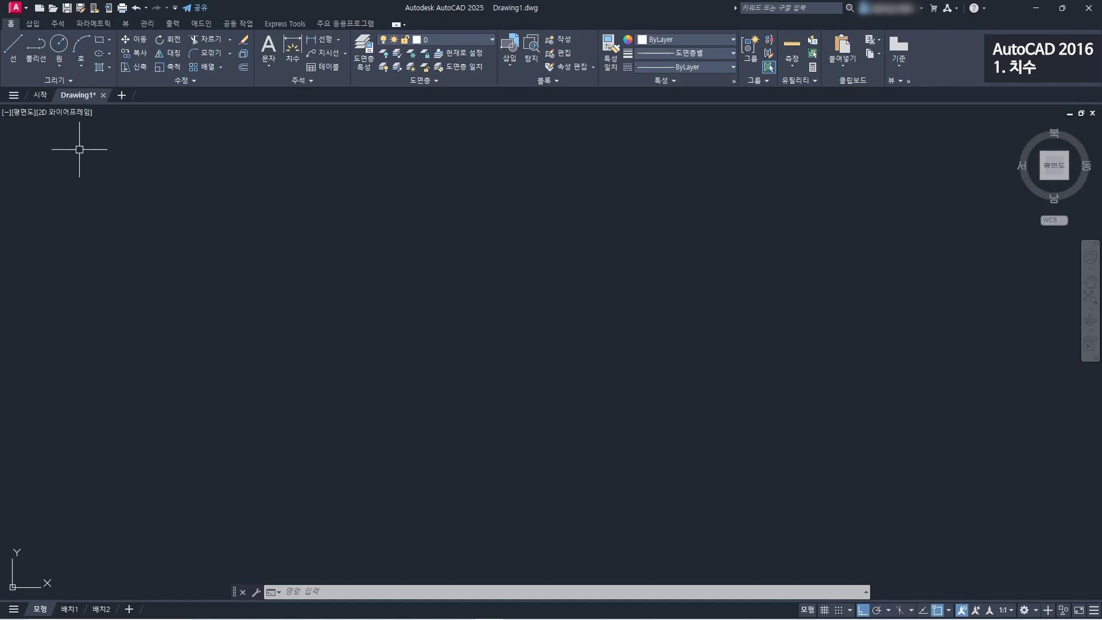
# - Draw a closed right triangle with lines, using a 50 horizontal base and a 30 vertical leg at its left end
pyautogui.click(14, 55)
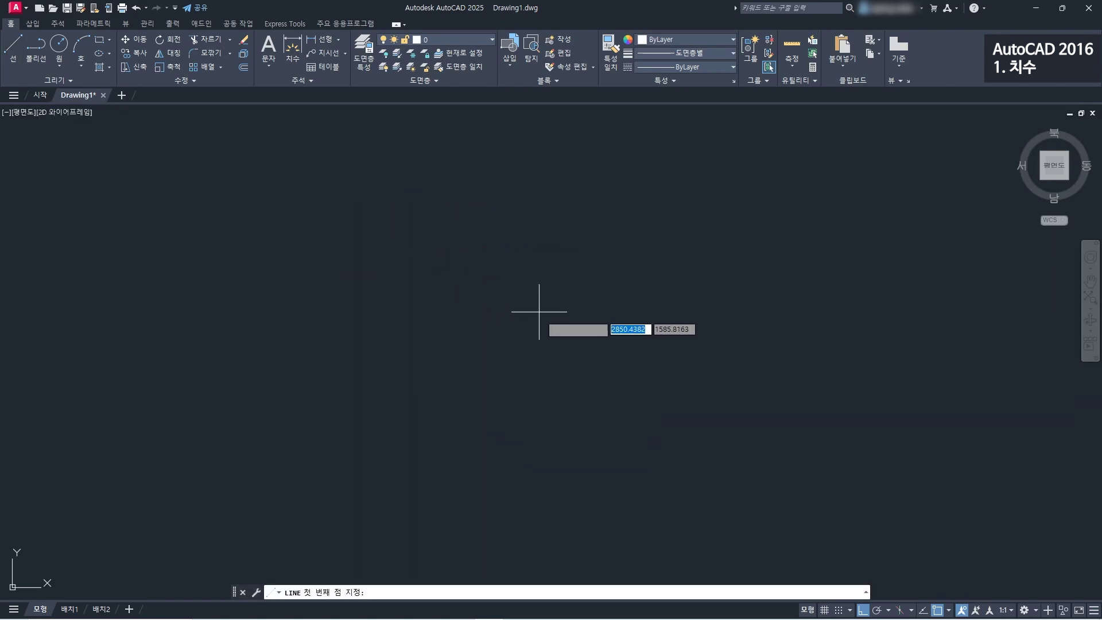
pyautogui.click(539, 343)
pyautogui.write('50')
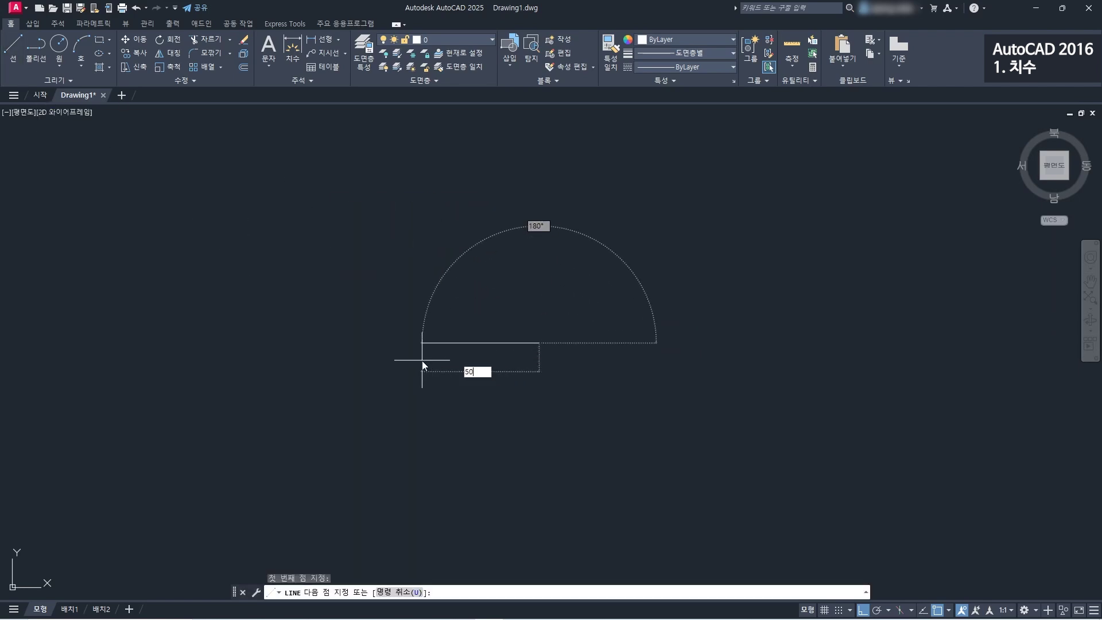
pyautogui.press('Return')
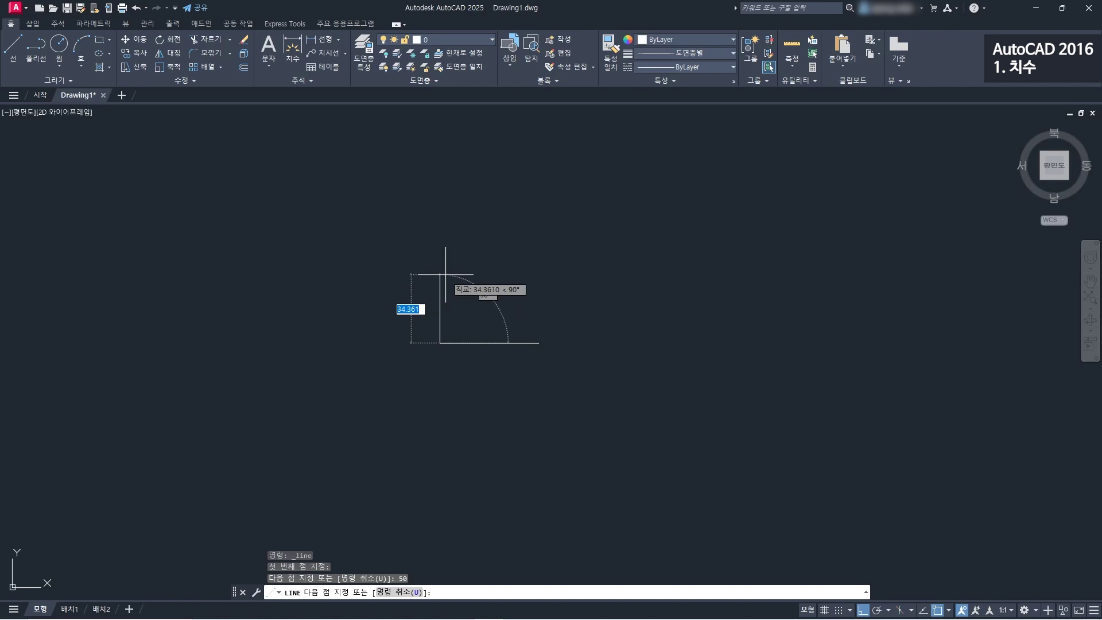
pyautogui.write('30')
pyautogui.press('Return')
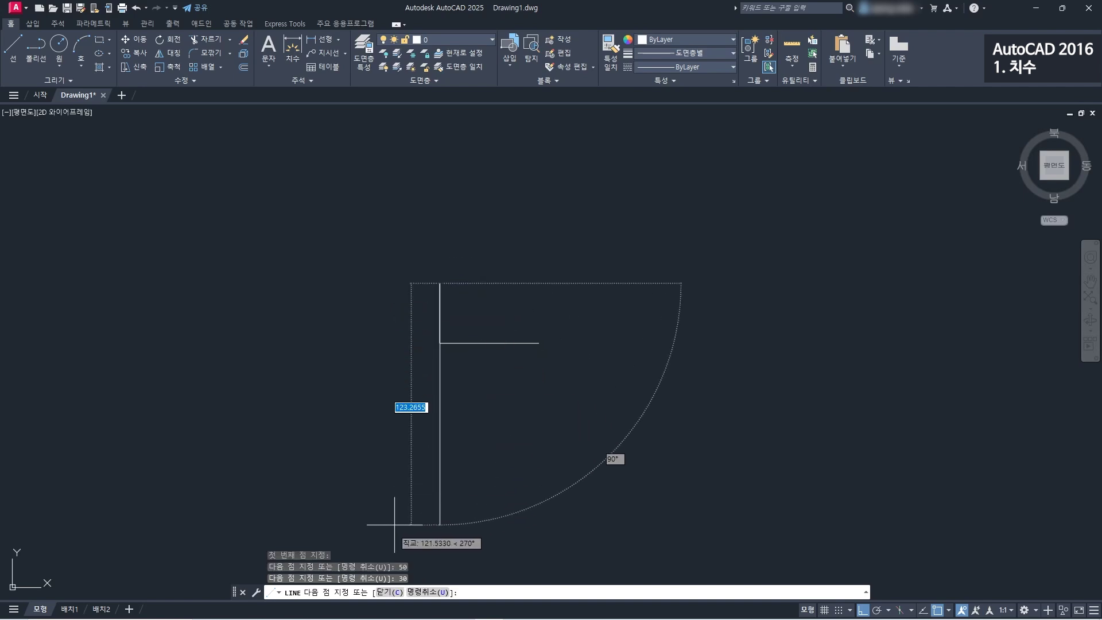
pyautogui.write('c')
pyautogui.press('Return')
pyautogui.press('Escape')
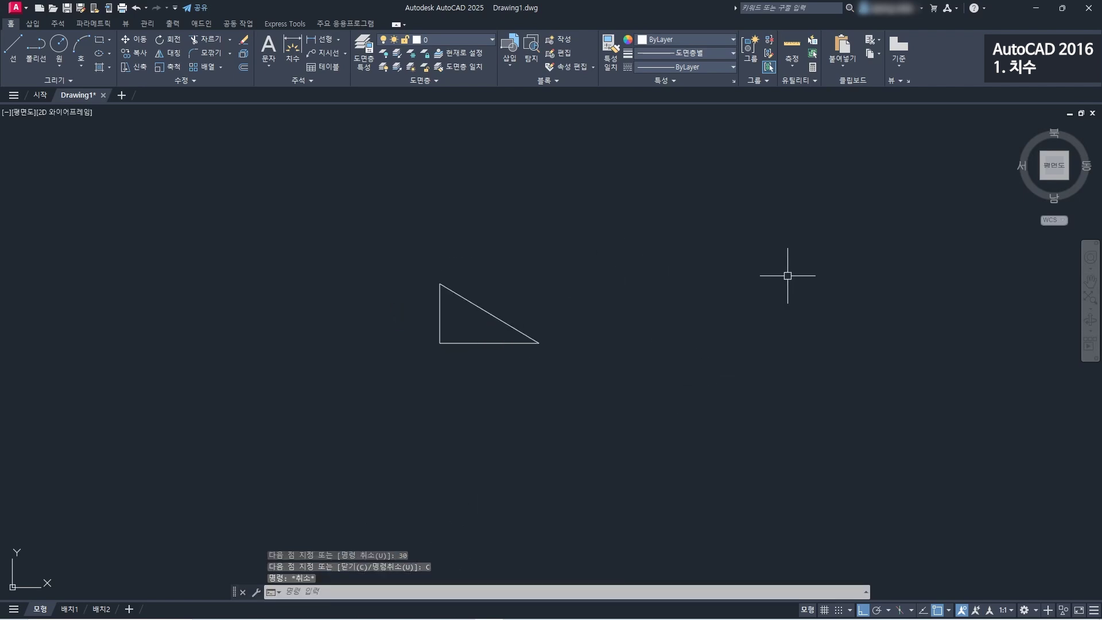
# - Draw a circle with a radius of 20 in the empty space to the right of the triangle
pyautogui.scroll(2, 772, 305)
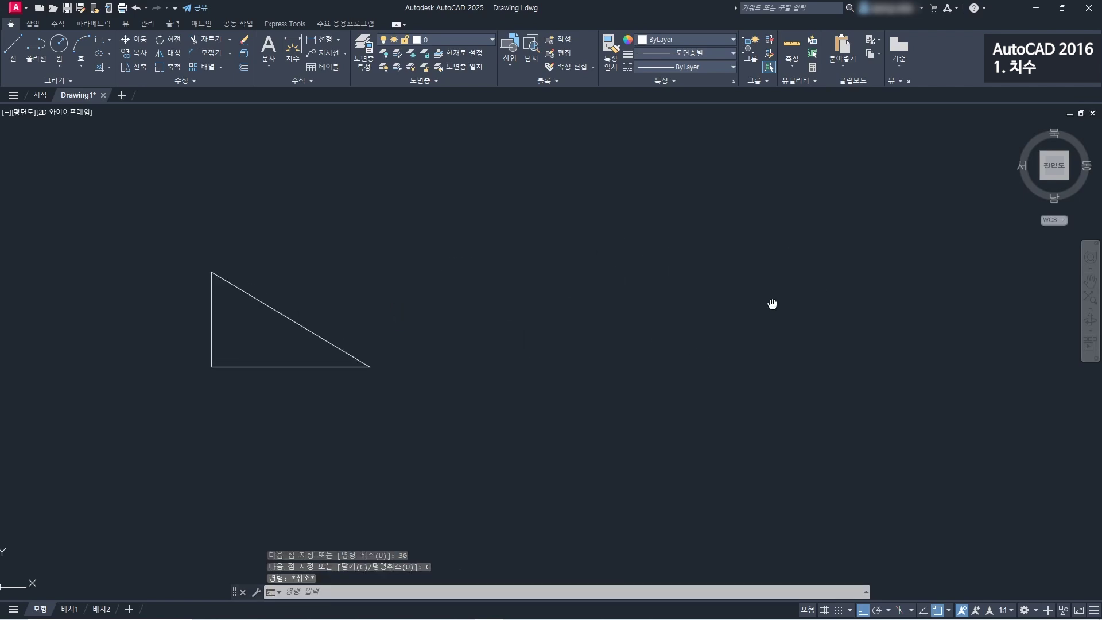
pyautogui.click(58, 43)
pyautogui.click(628, 301)
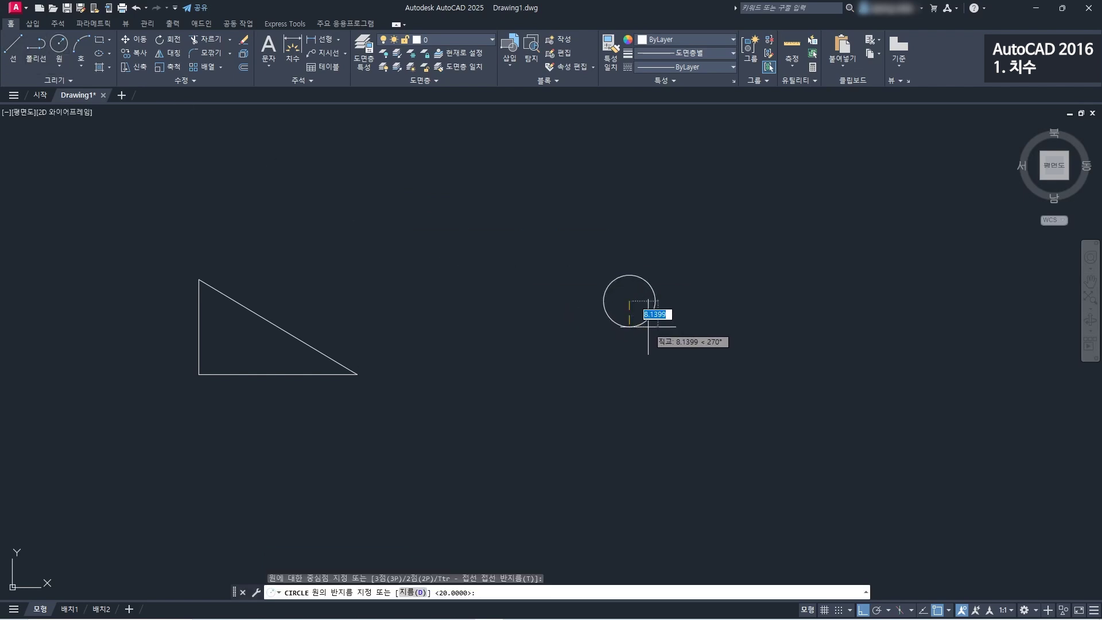
pyautogui.write('20')
pyautogui.press('Return')
pyautogui.press('Escape')
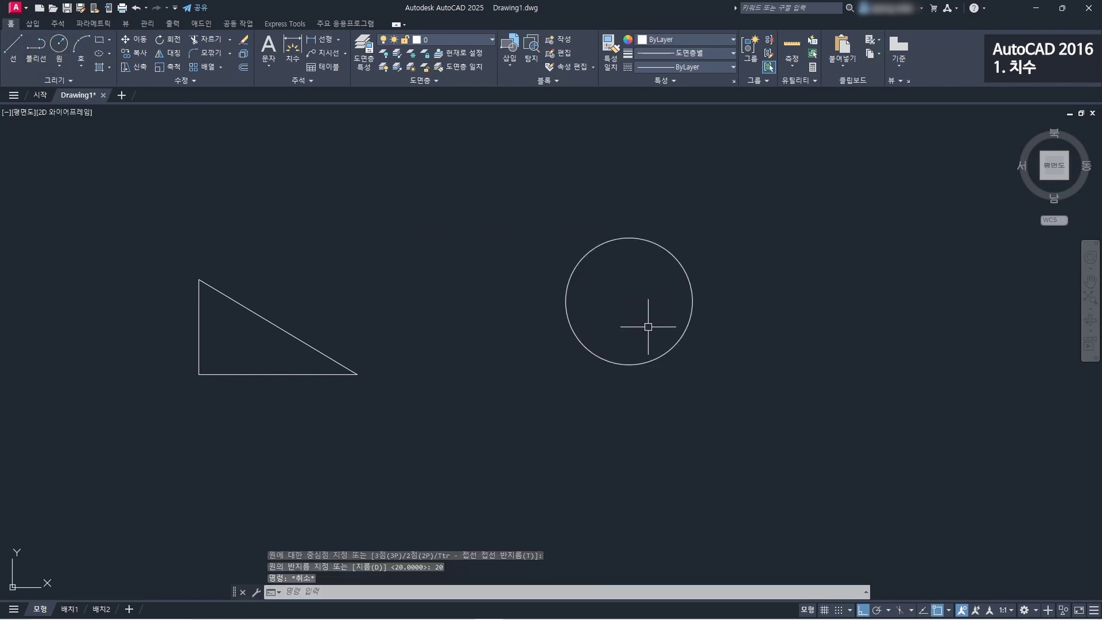
# - Add a linear dimension to the triangle's horizontal base, placed just below it
pyautogui.moveTo(454, 352); pyautogui.dragTo(513, 334, button='middle')
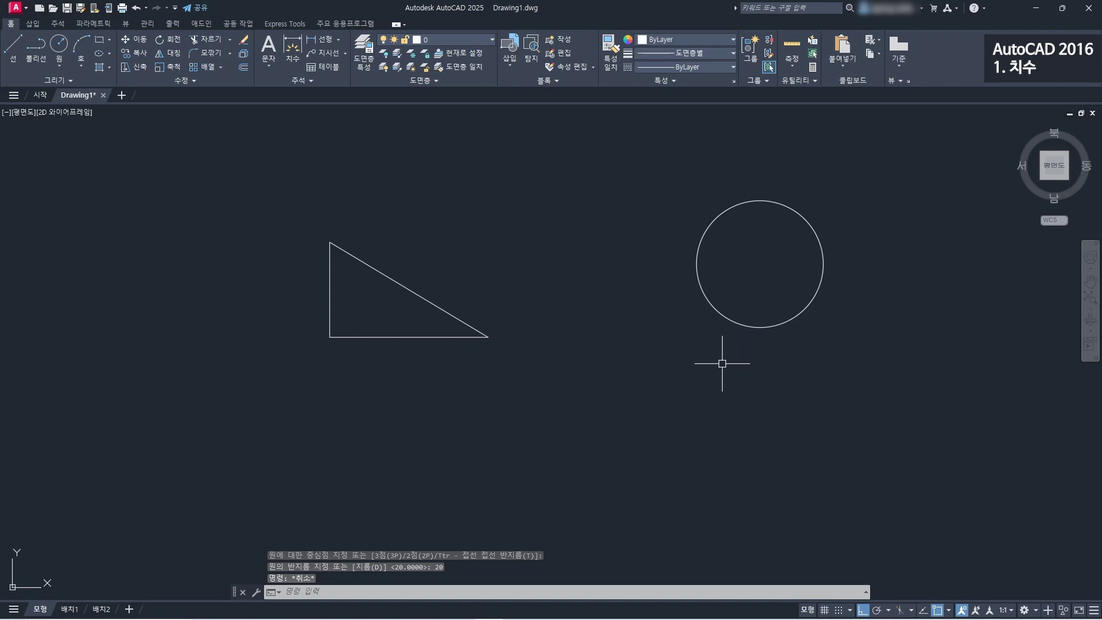
pyautogui.moveTo(722, 363); pyautogui.dragTo(745, 369, button='middle')
pyautogui.moveTo(554, 359); pyautogui.dragTo(728, 342, button='middle')
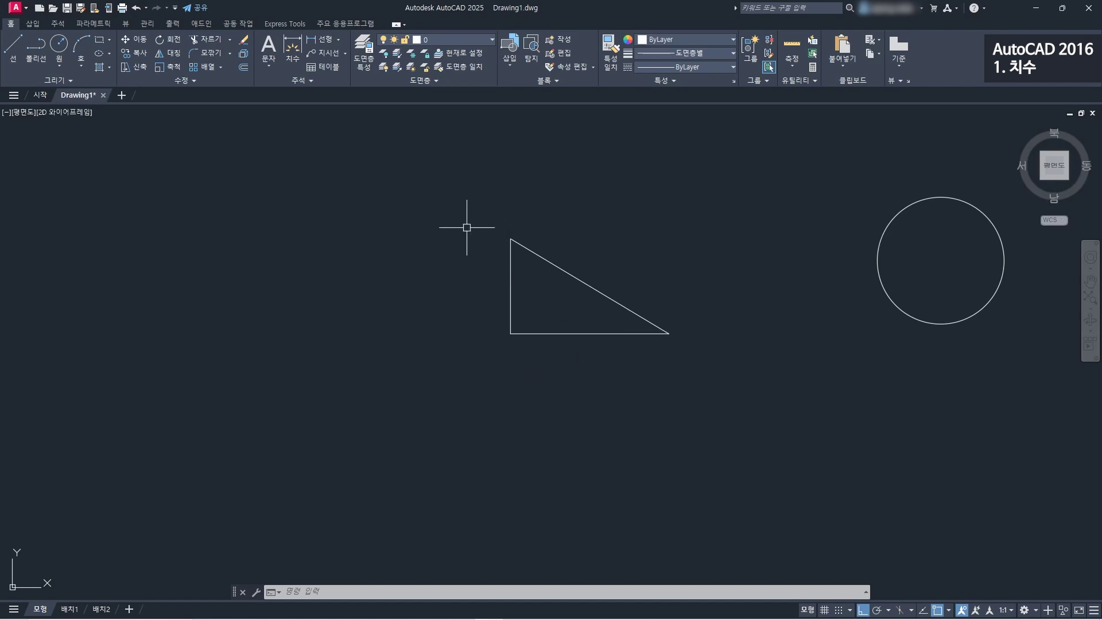
pyautogui.click(339, 39)
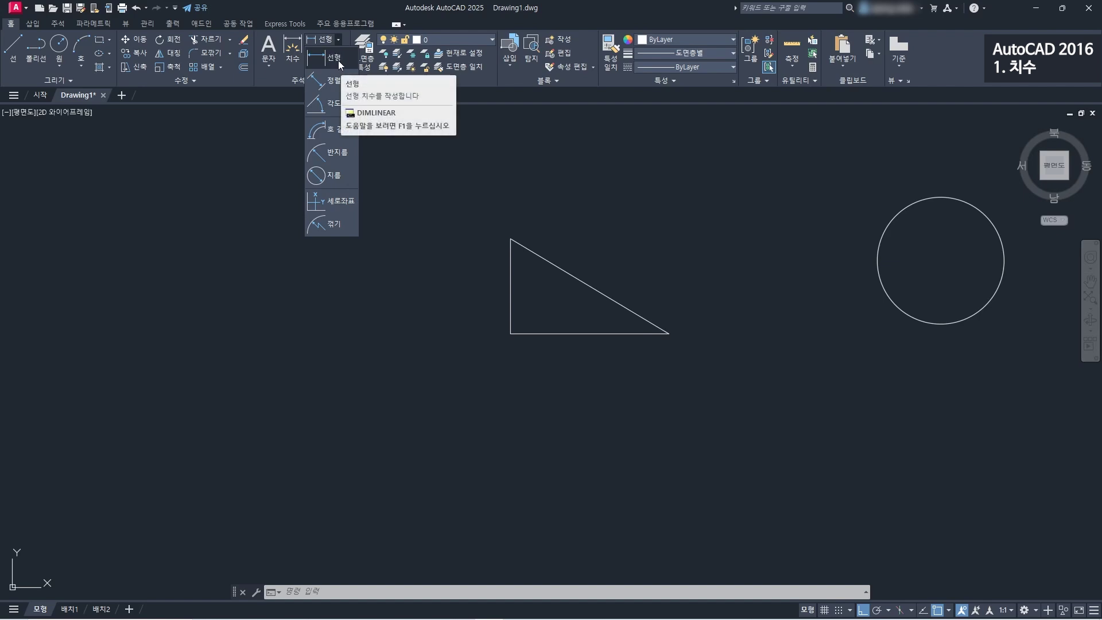
pyautogui.click(339, 63)
pyautogui.click(510, 333)
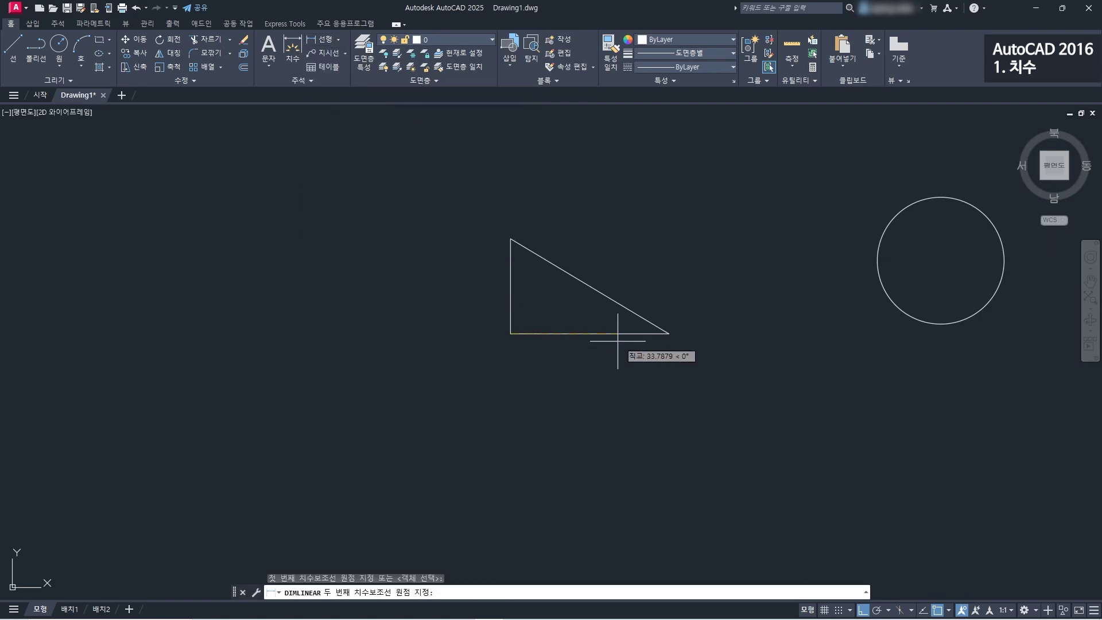
pyautogui.click(669, 333)
pyautogui.click(643, 357)
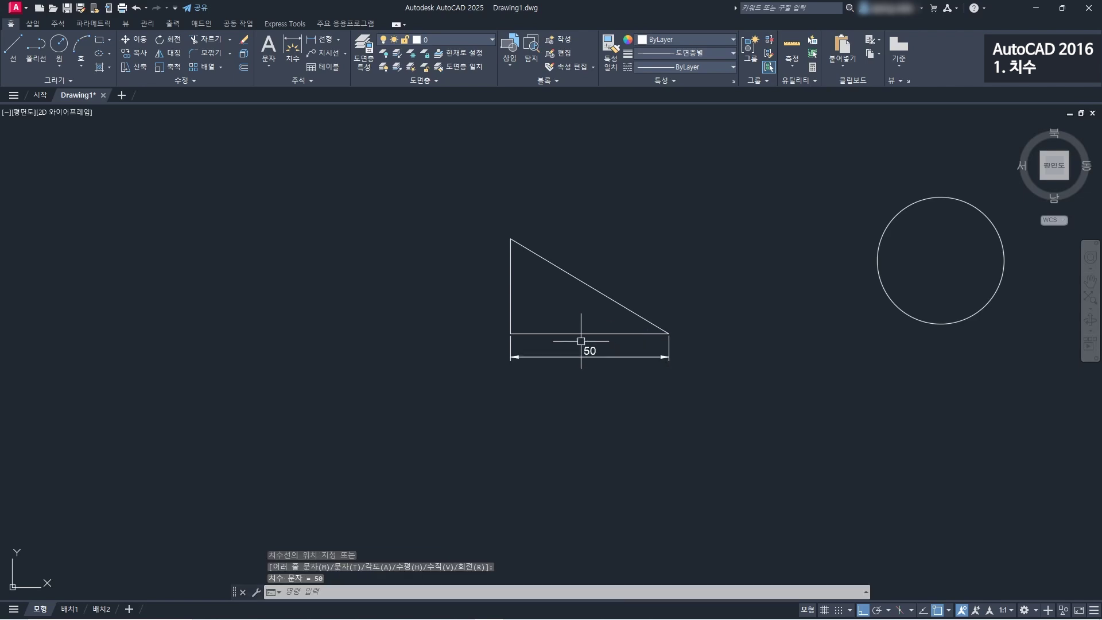
# - Add a linear dimension to the triangle's vertical leg, placed outside the triangle to its left
pyautogui.click(320, 39)
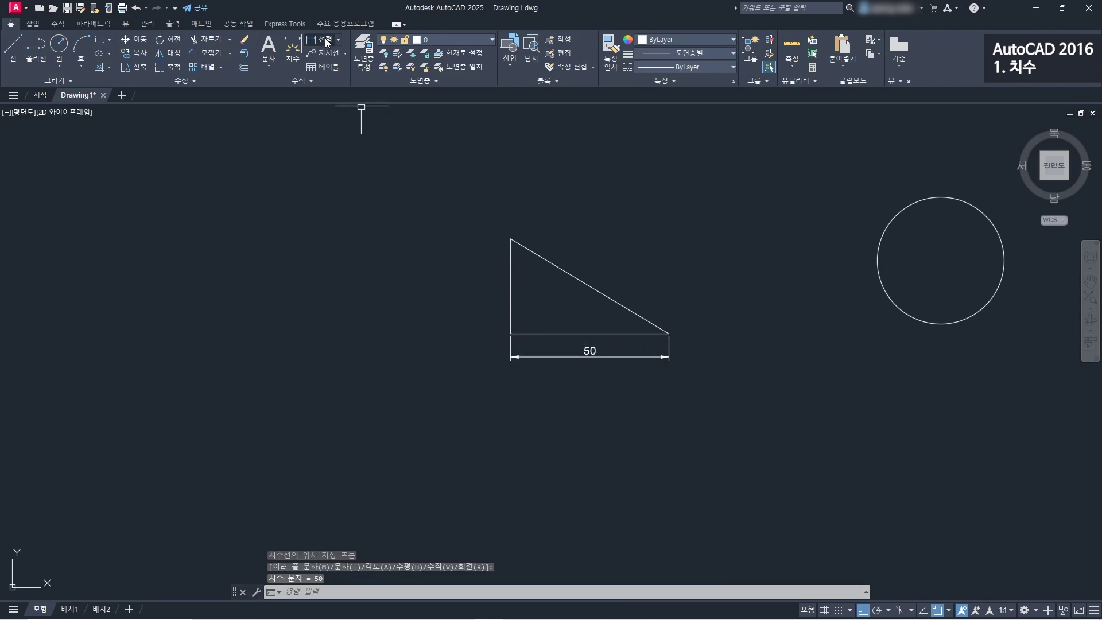
pyautogui.click(510, 332)
pyautogui.click(511, 239)
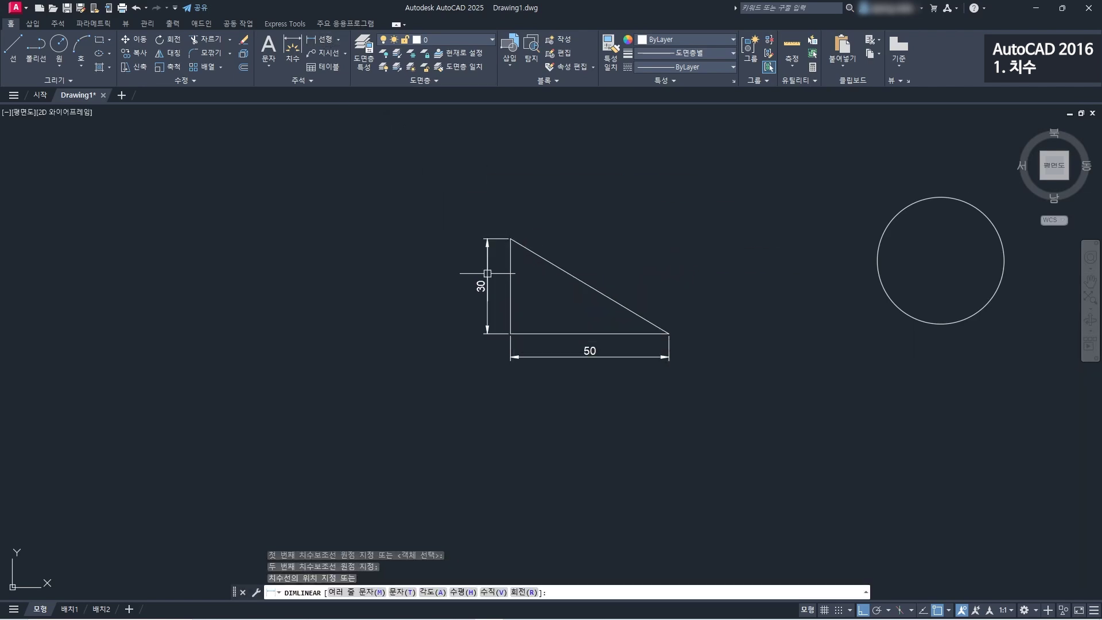
pyautogui.click(487, 273)
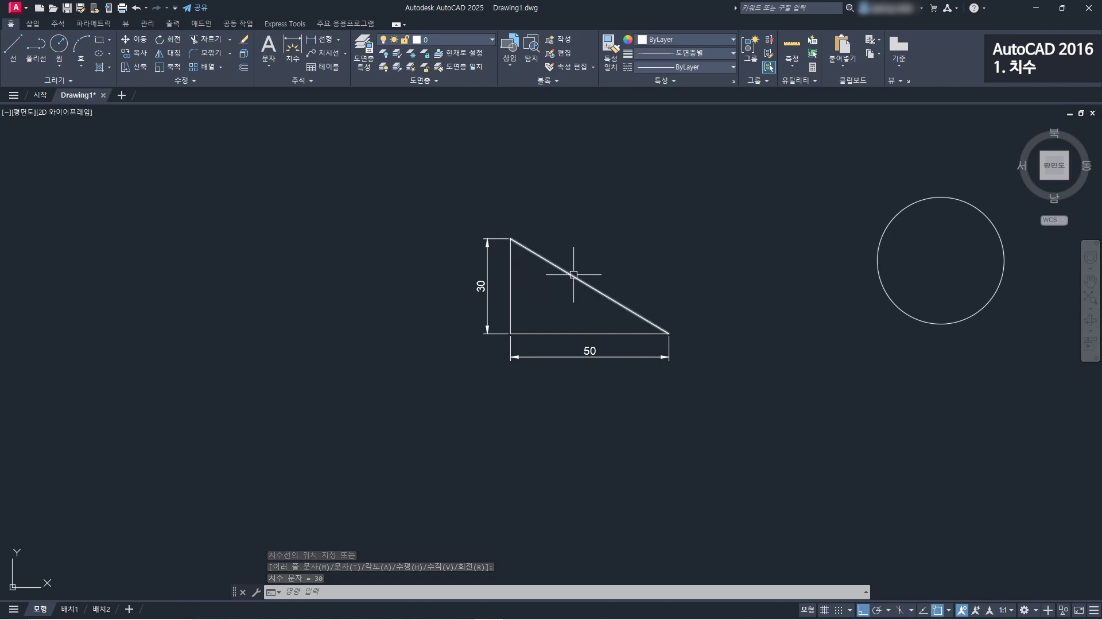
# - Add an aligned dimension along the triangle's hypotenuse, placed above and outside the triangle
pyautogui.click(339, 39)
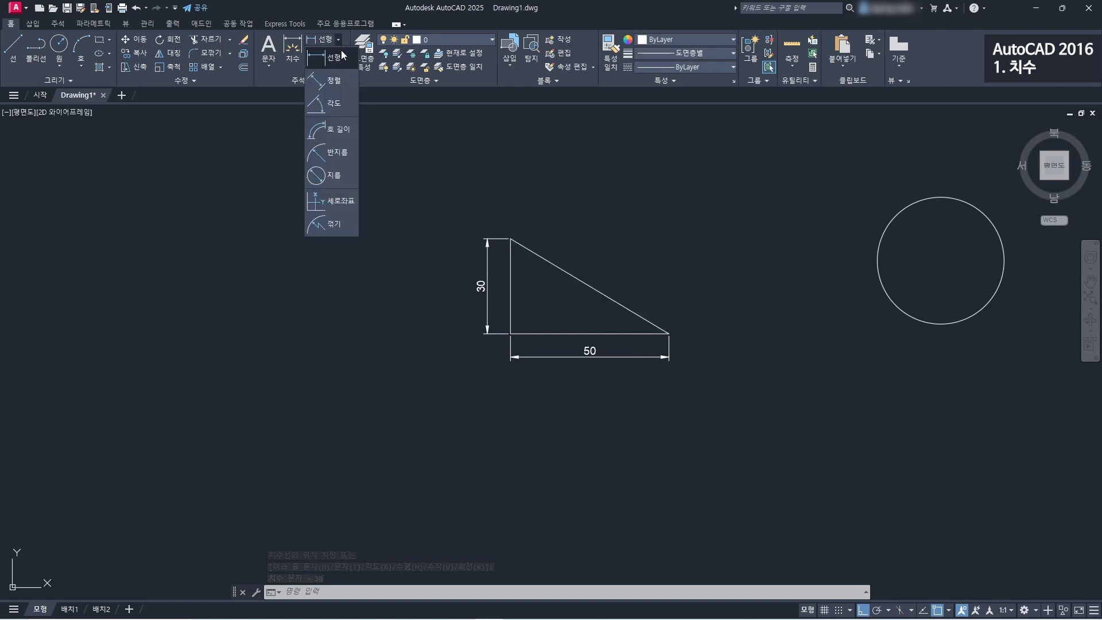
pyautogui.click(340, 82)
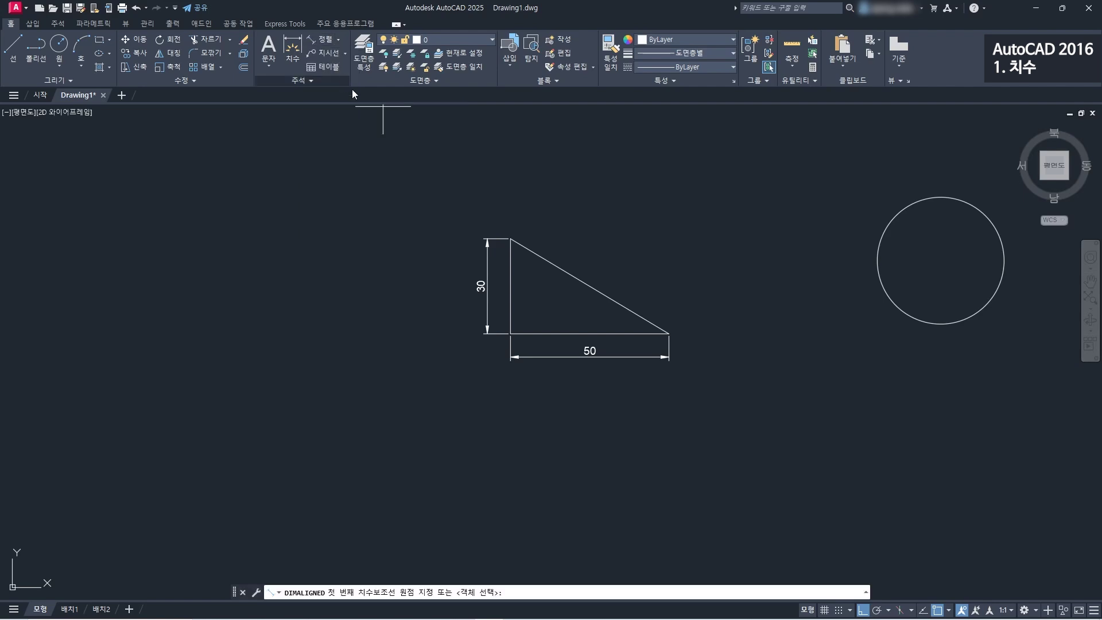
pyautogui.click(510, 239)
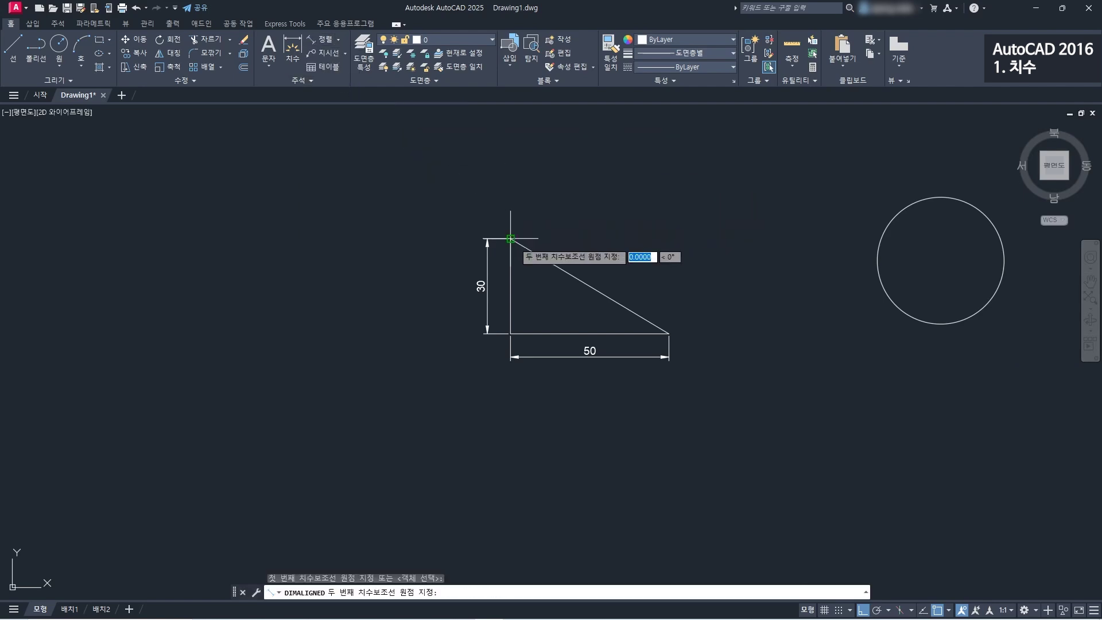
pyautogui.click(668, 333)
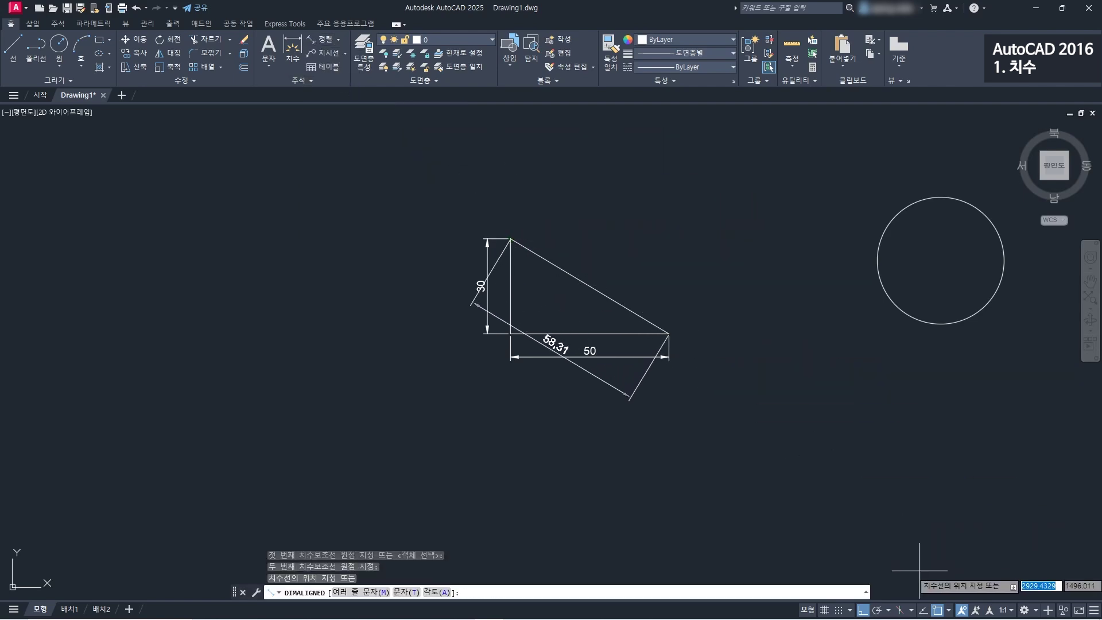
pyautogui.click(782, 345)
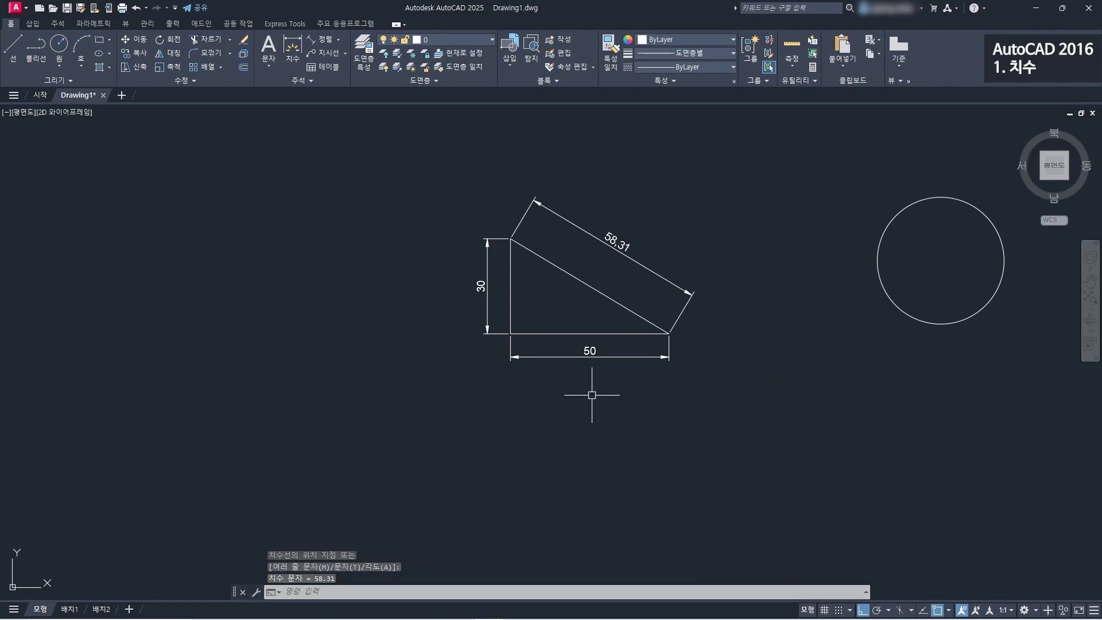
# - Add an angular dimension between the triangle's base and hypotenuse, with its arc inside the triangle
pyautogui.click(338, 39)
pyautogui.click(324, 122)
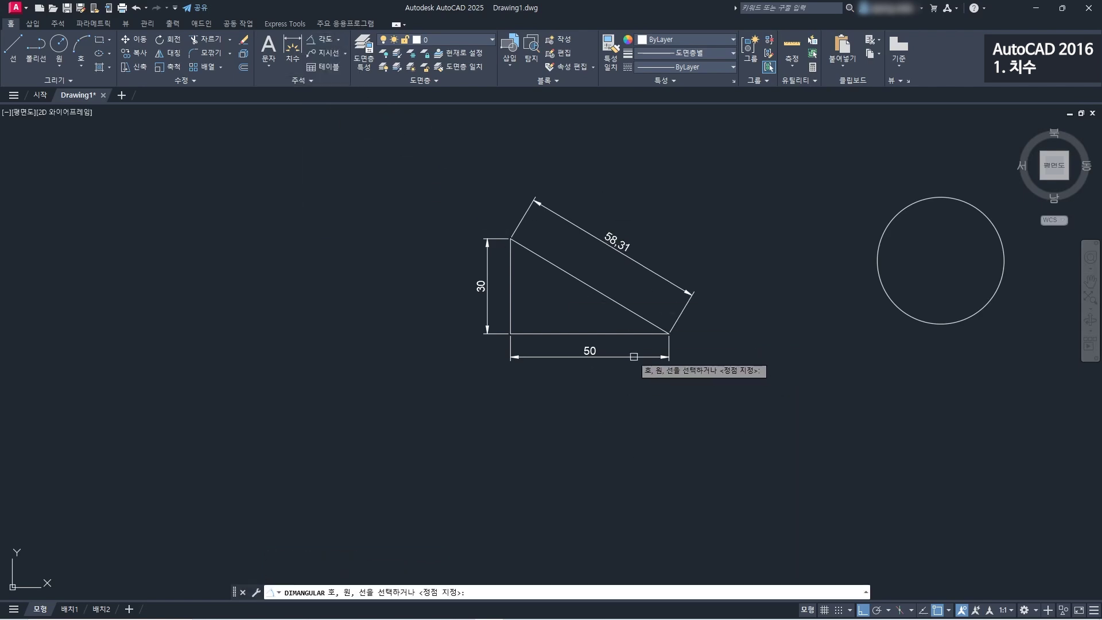
pyautogui.click(632, 334)
pyautogui.click(631, 311)
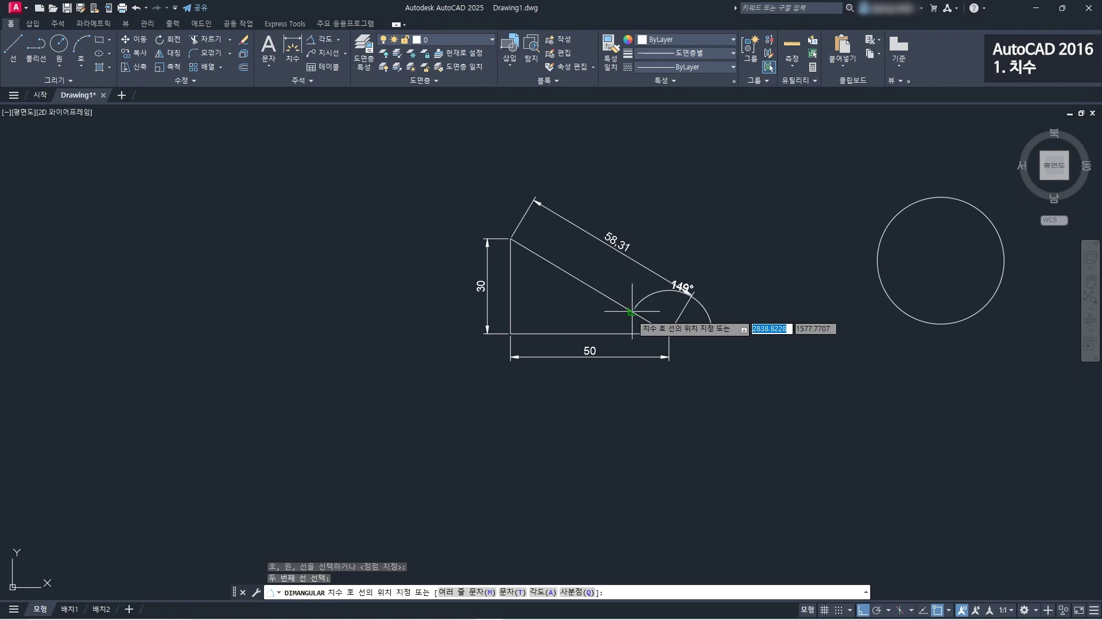
pyautogui.click(579, 309)
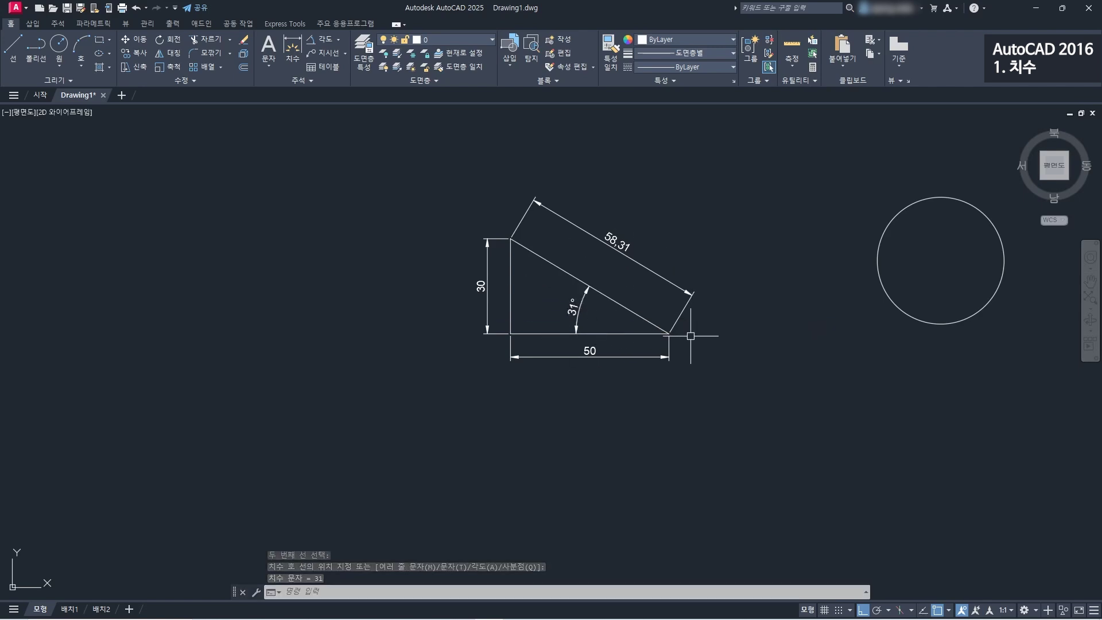
# - Add a radius dimension to the circle, with its text outside the circle at the upper right
pyautogui.moveTo(923, 308); pyautogui.dragTo(649, 325, button='middle')
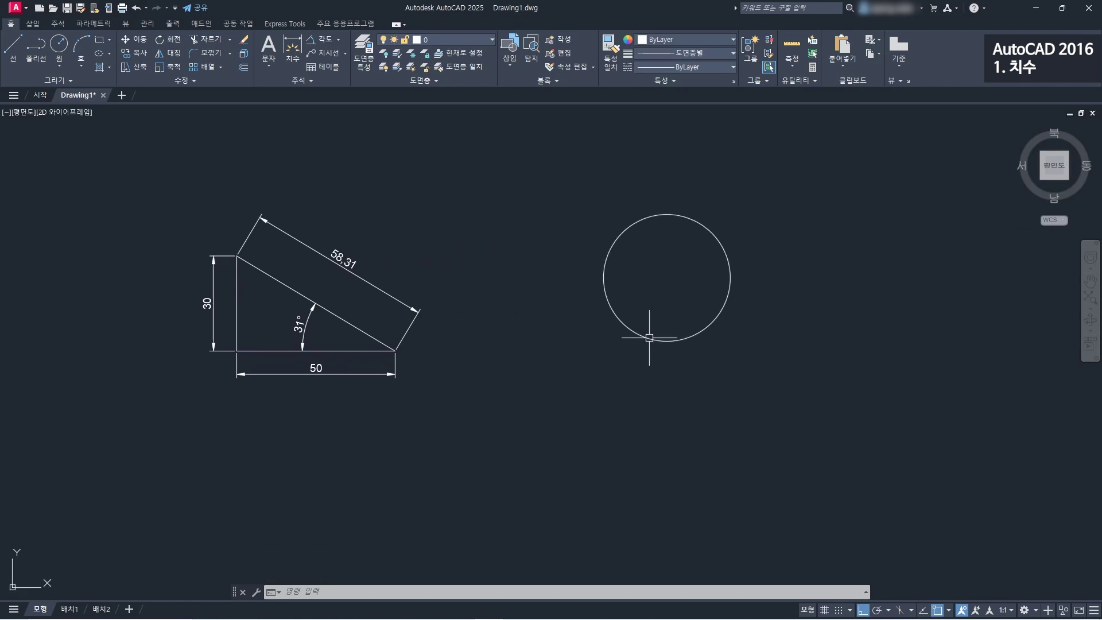
pyautogui.click(338, 39)
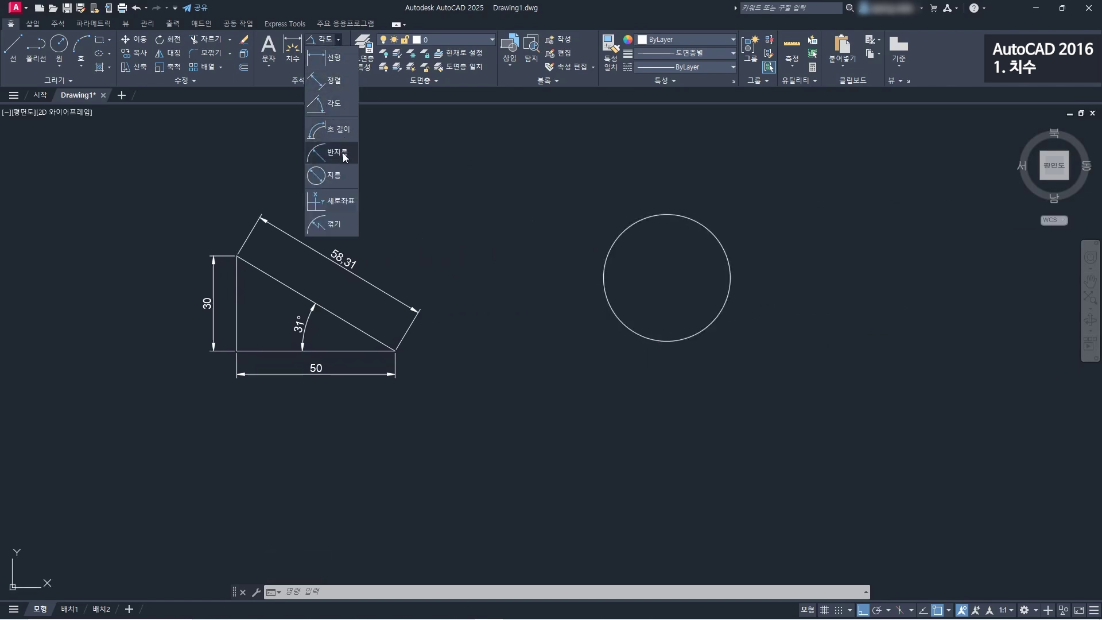
pyautogui.click(345, 157)
pyautogui.click(711, 233)
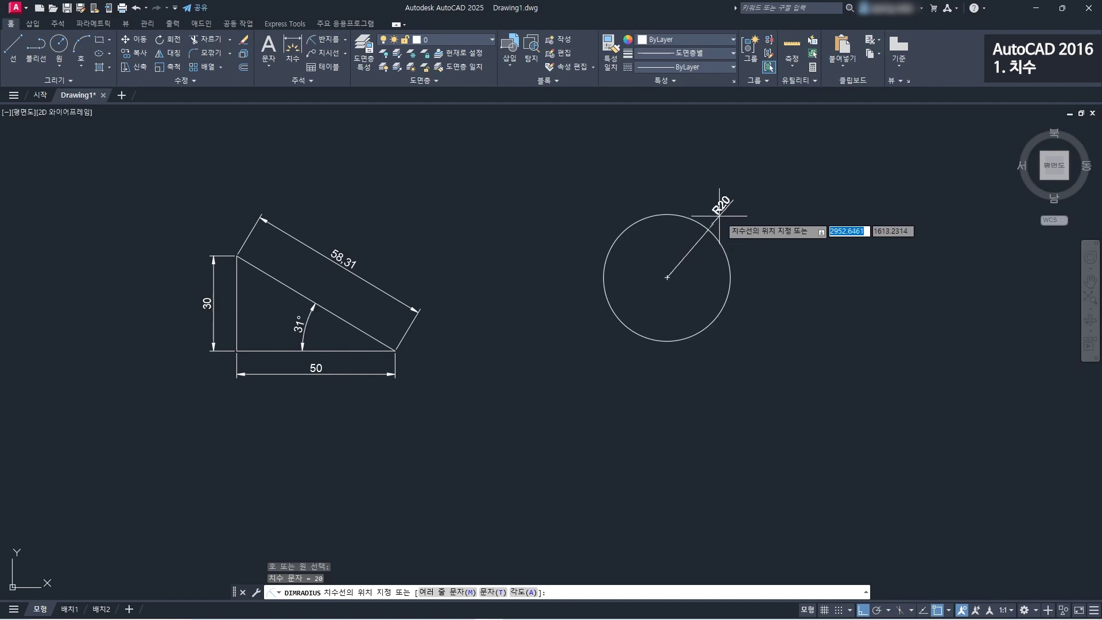
pyautogui.click(719, 215)
# - Add a diameter dimension to the circle, with its text outside the circle at the lower right
pyautogui.click(345, 40)
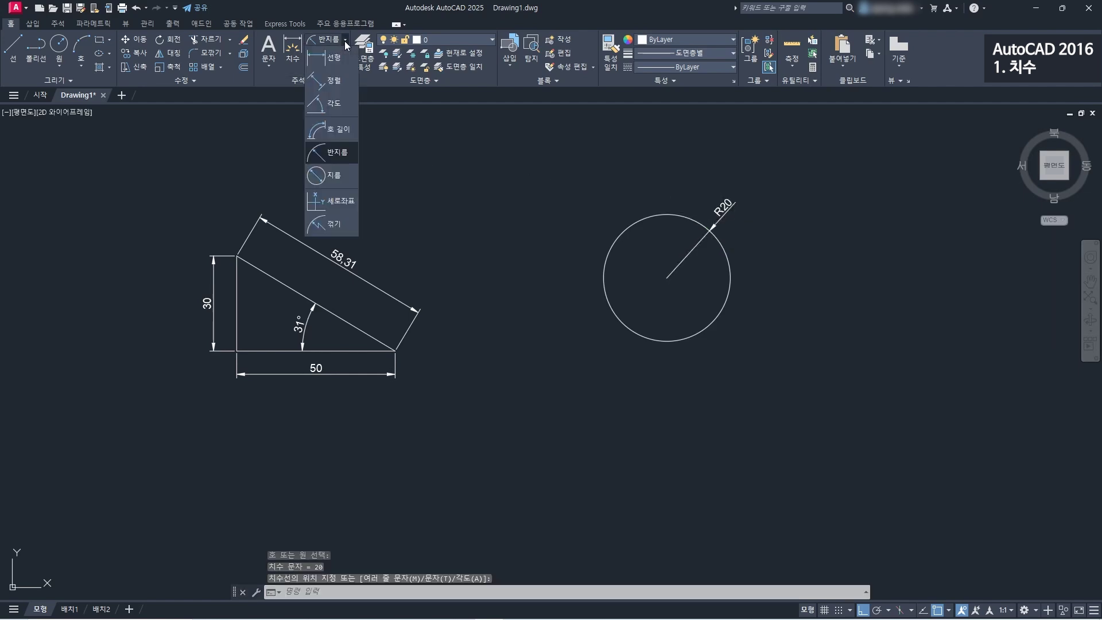
pyautogui.click(332, 175)
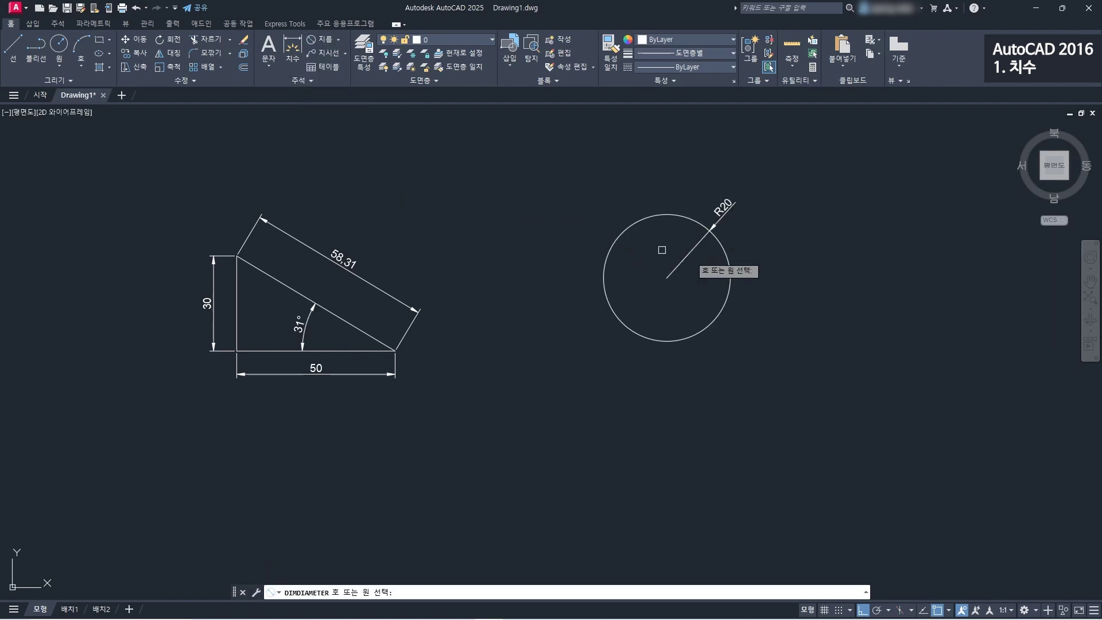
pyautogui.click(731, 277)
pyautogui.click(747, 299)
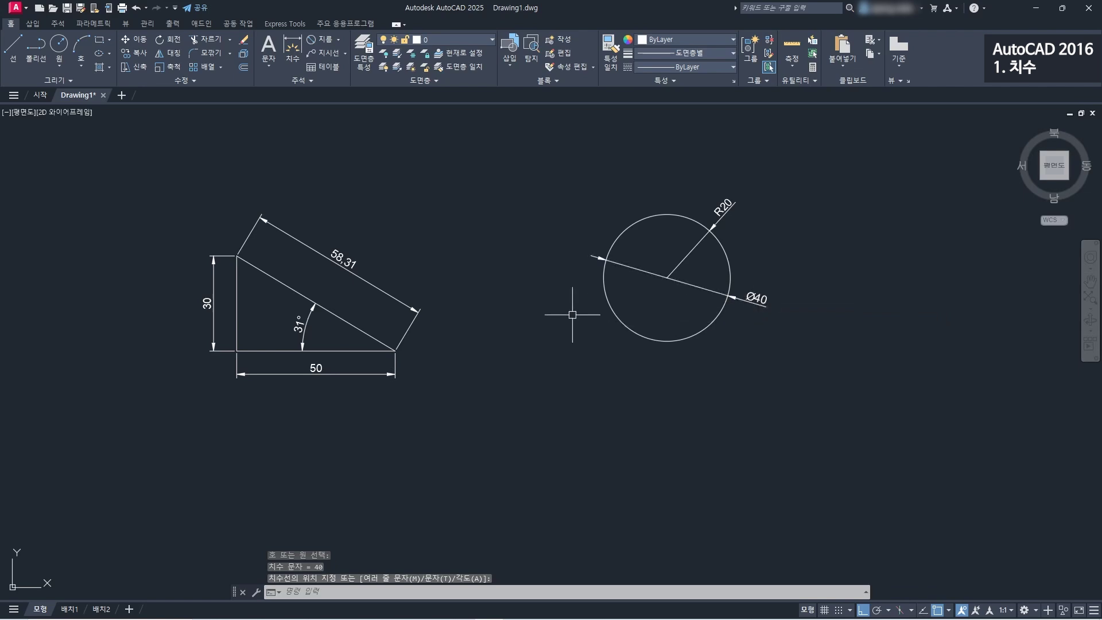
# - Erase all the dimensions on the circle and triangle, keeping only the two shapes
pyautogui.moveTo(548, 304); pyautogui.dragTo(578, 304, button='middle')
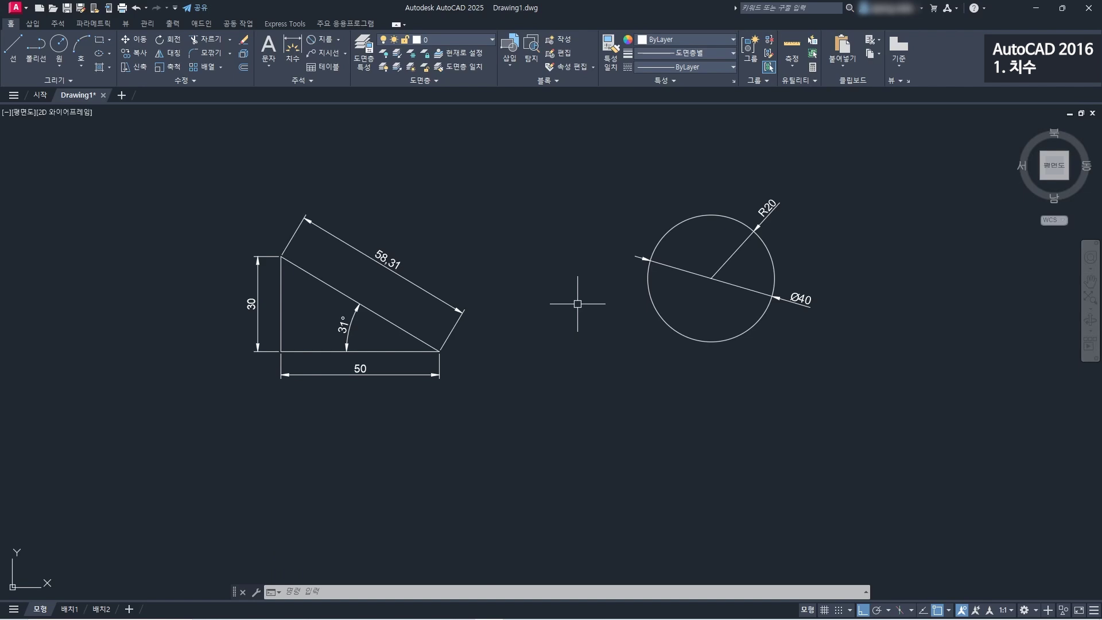
pyautogui.click(732, 277)
pyautogui.click(705, 246)
pyautogui.moveTo(706, 246); pyautogui.dragTo(785, 235, button='middle')
pyautogui.click(504, 300)
pyautogui.click(478, 257)
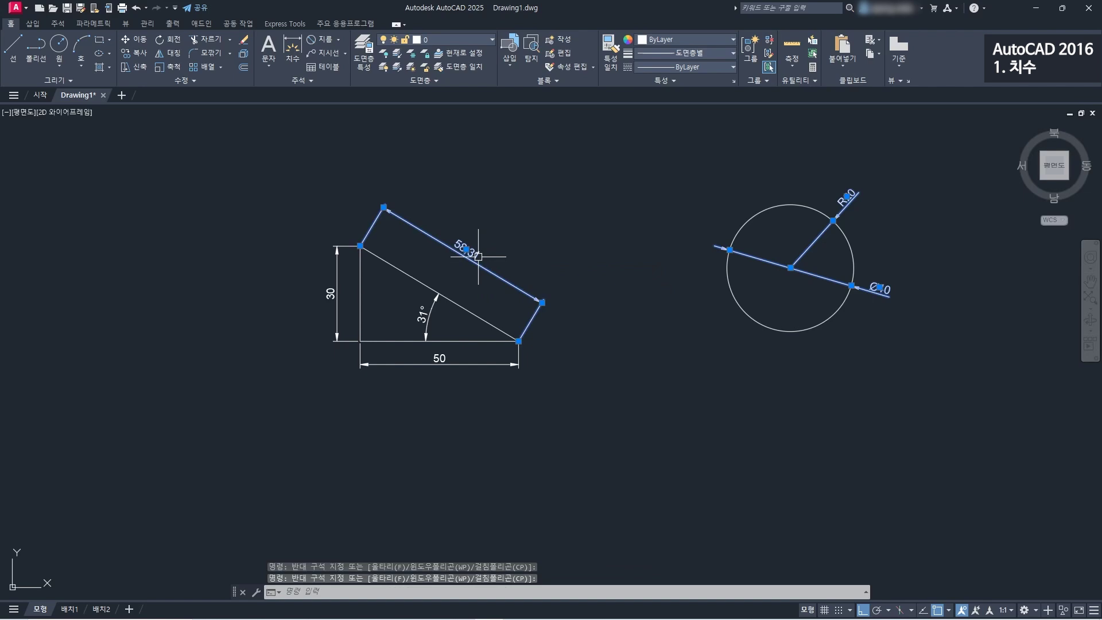
pyautogui.click(429, 314)
pyautogui.click(439, 361)
pyautogui.click(340, 302)
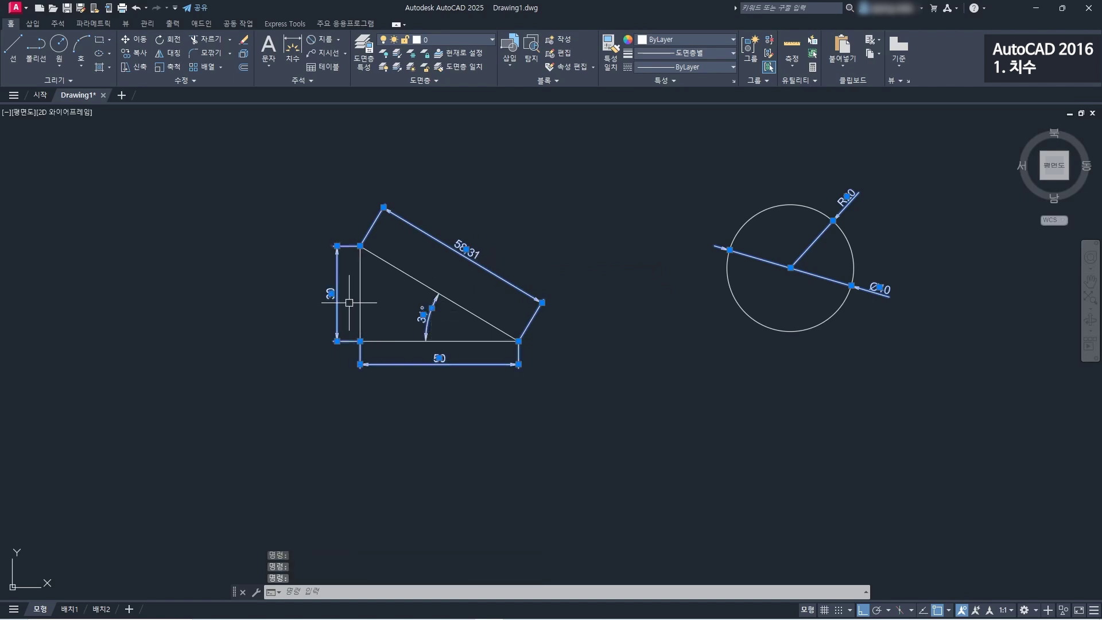
pyautogui.click(247, 39)
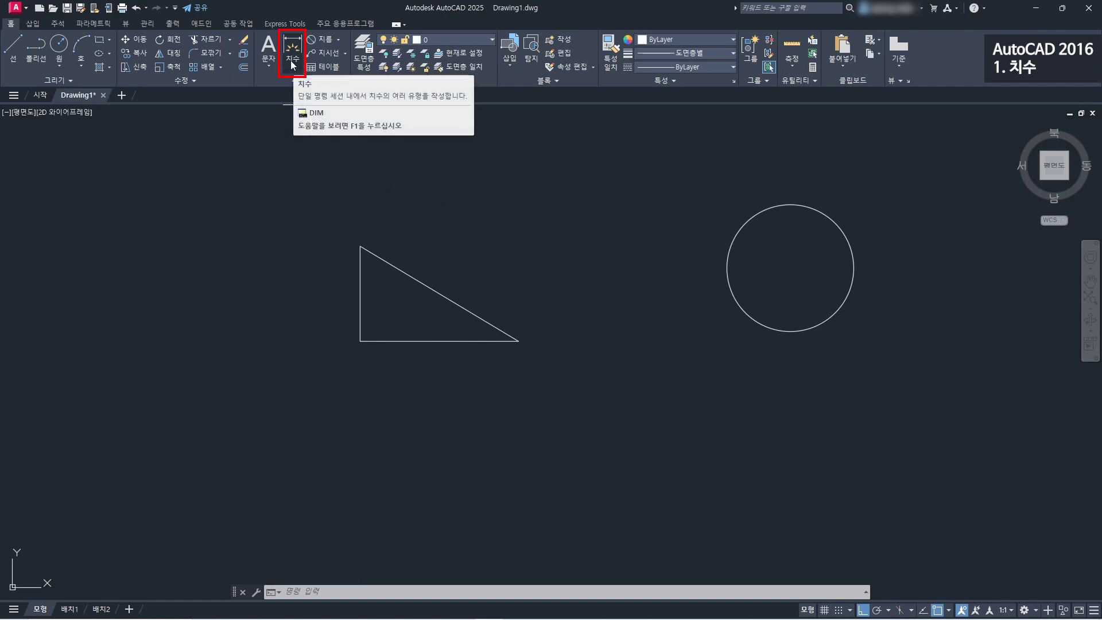
pyautogui.click(59, 24)
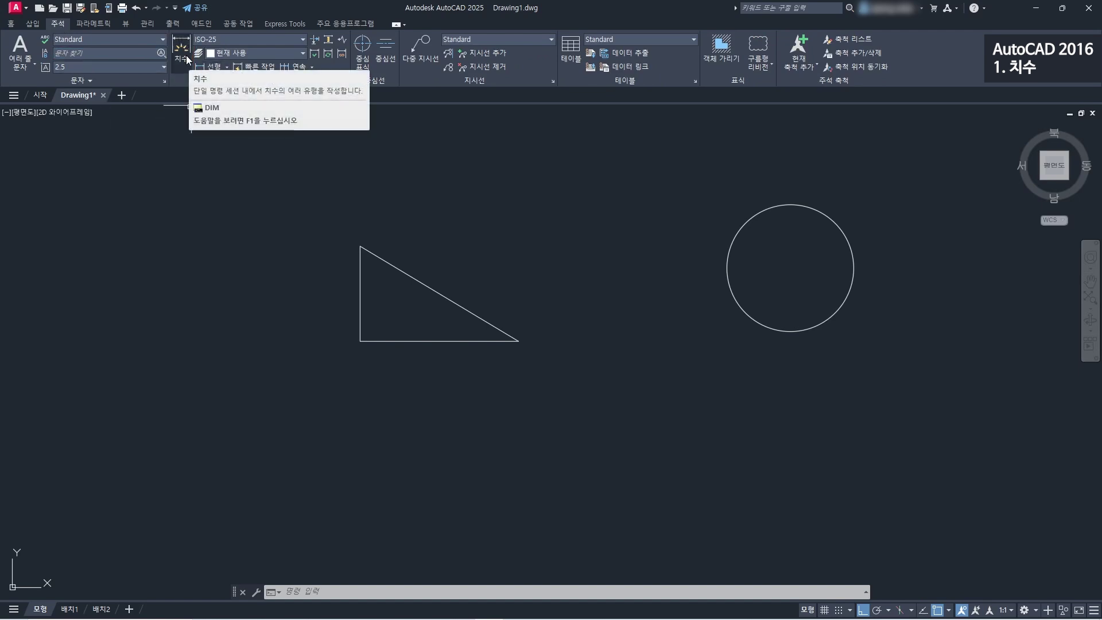
pyautogui.click(9, 26)
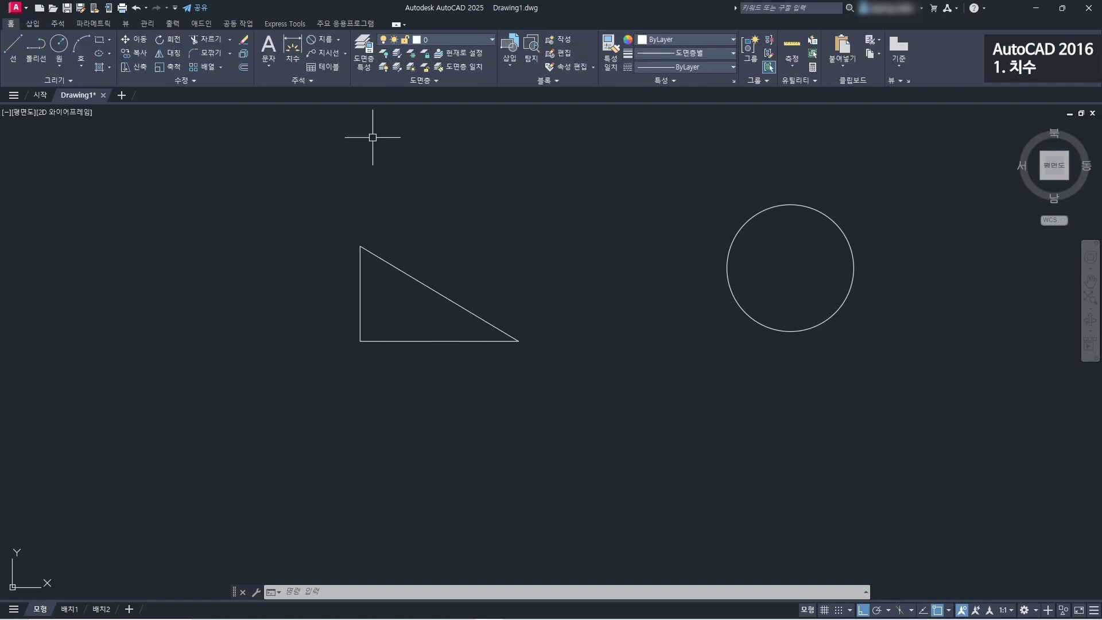
# - With the DIM command, add linear dimensions to the triangle's base, placed below it, and to its vertical side, placed to its left
pyautogui.click(288, 63)
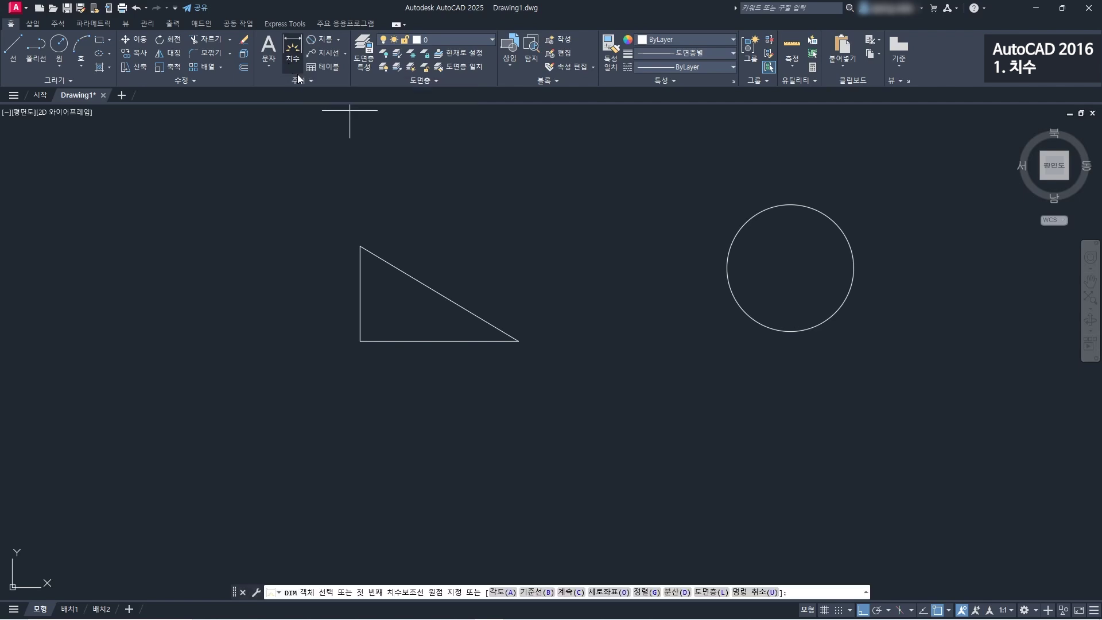
pyautogui.moveTo(415, 188); pyautogui.dragTo(521, 172, button='middle')
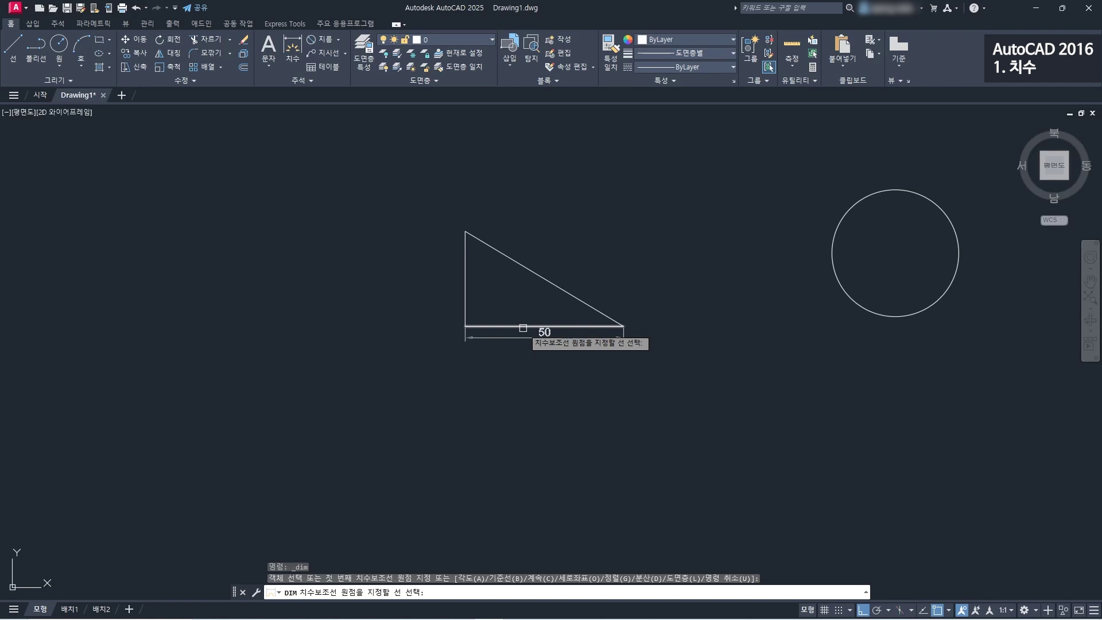
pyautogui.click(523, 327)
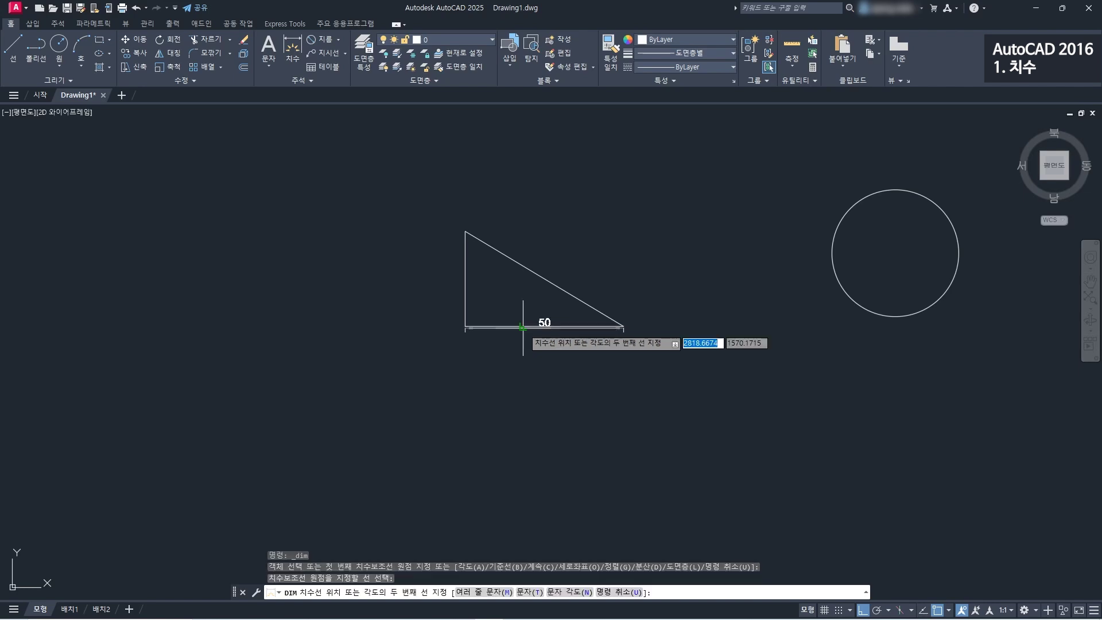
pyautogui.click(540, 354)
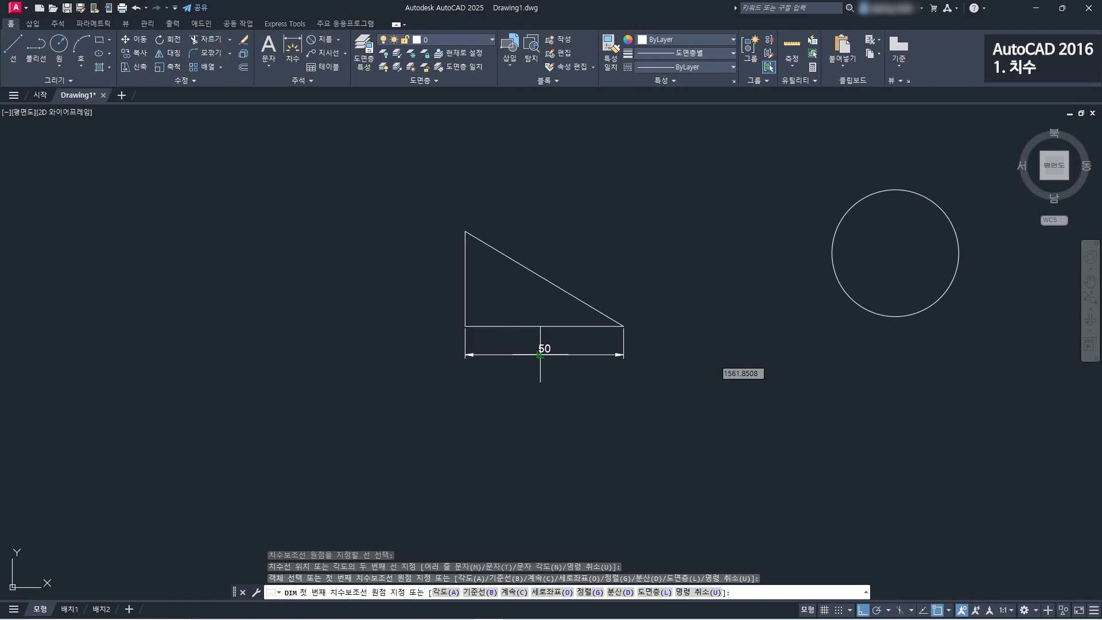
pyautogui.scroll(2, 454, 362)
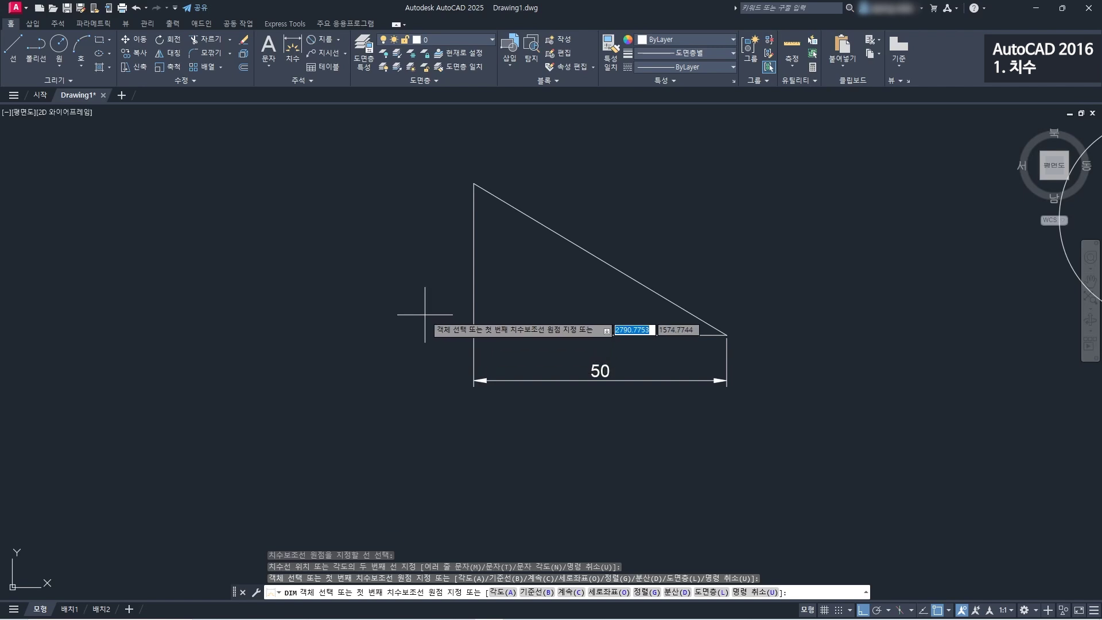
pyautogui.press('Return')
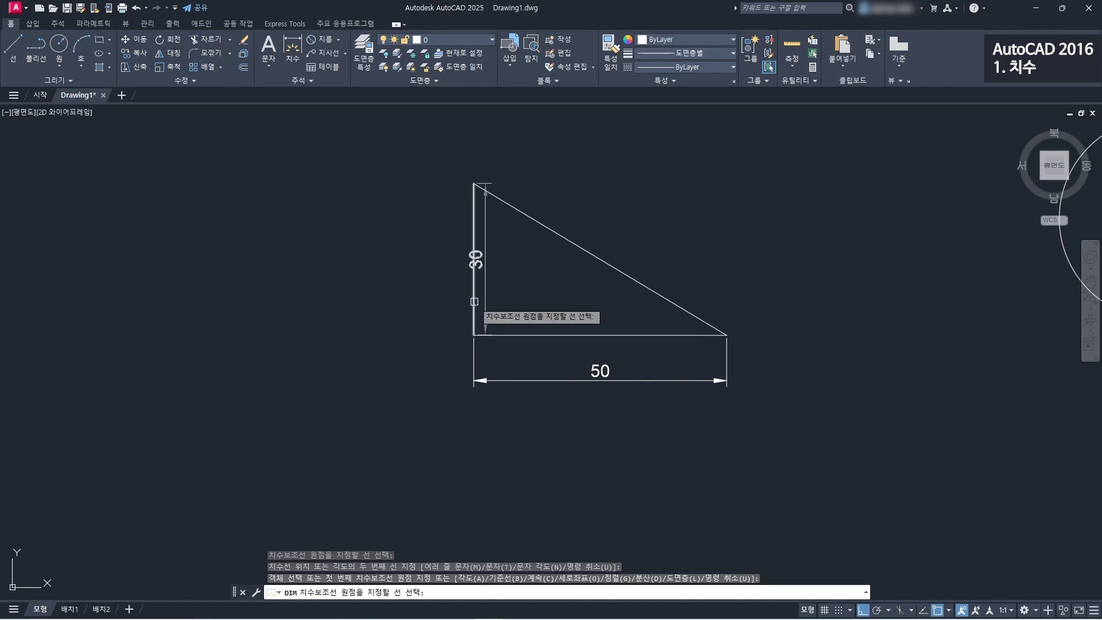
pyautogui.click(474, 301)
pyautogui.click(426, 312)
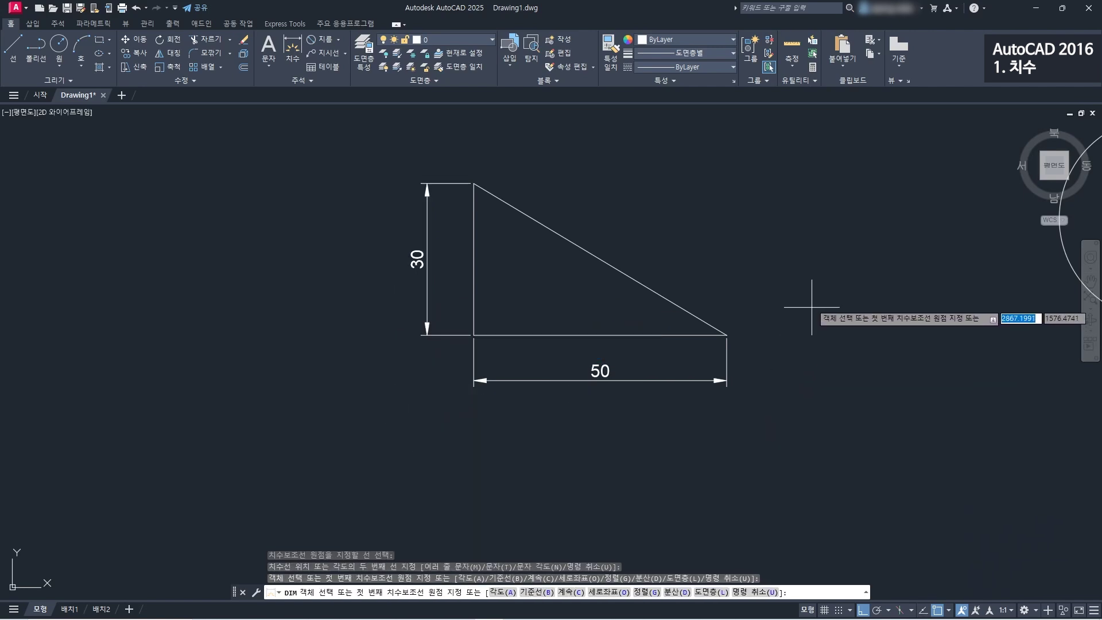
# - Add an aligned dimension to the triangle's hypotenuse, with the dimension line outside the triangle to the upper right
pyautogui.press('Return')
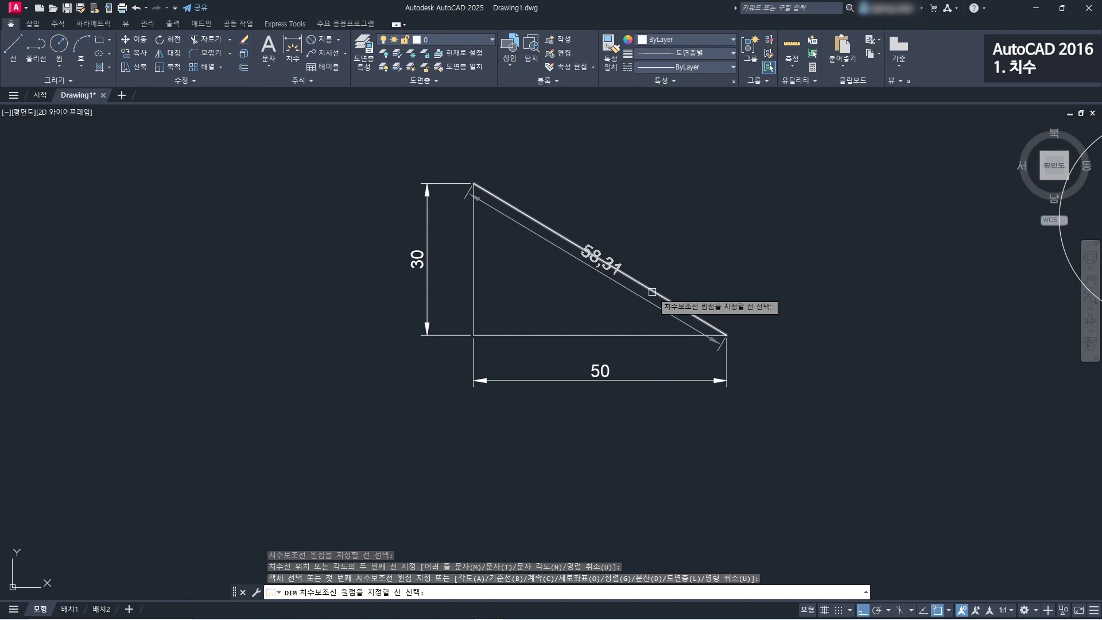
pyautogui.click(651, 292)
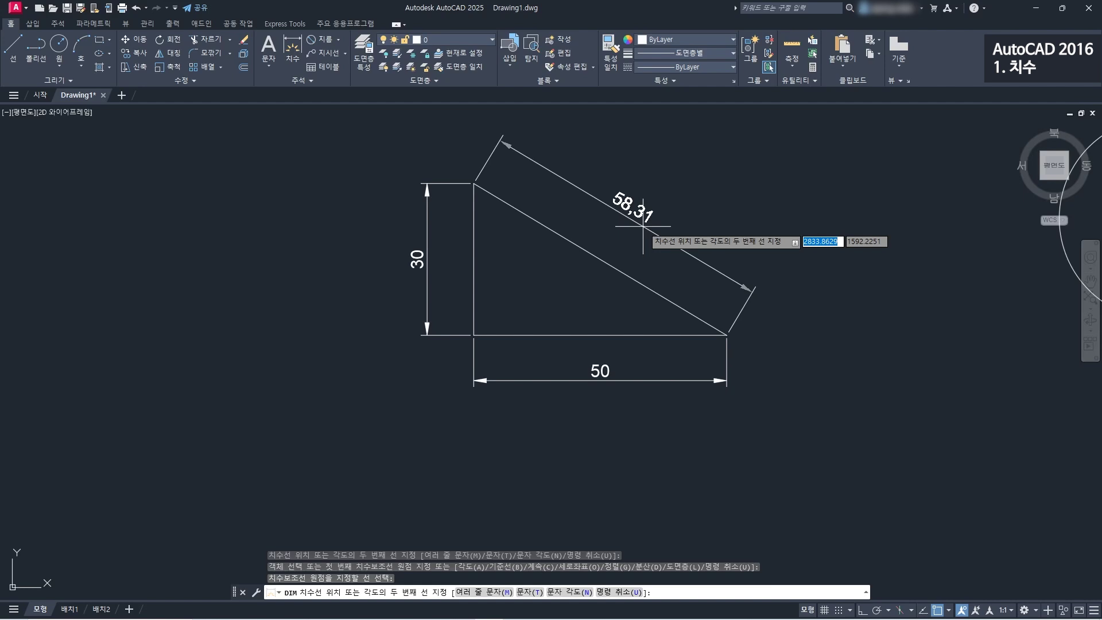
pyautogui.click(642, 226)
pyautogui.moveTo(725, 336); pyautogui.dragTo(659, 343, button='middle')
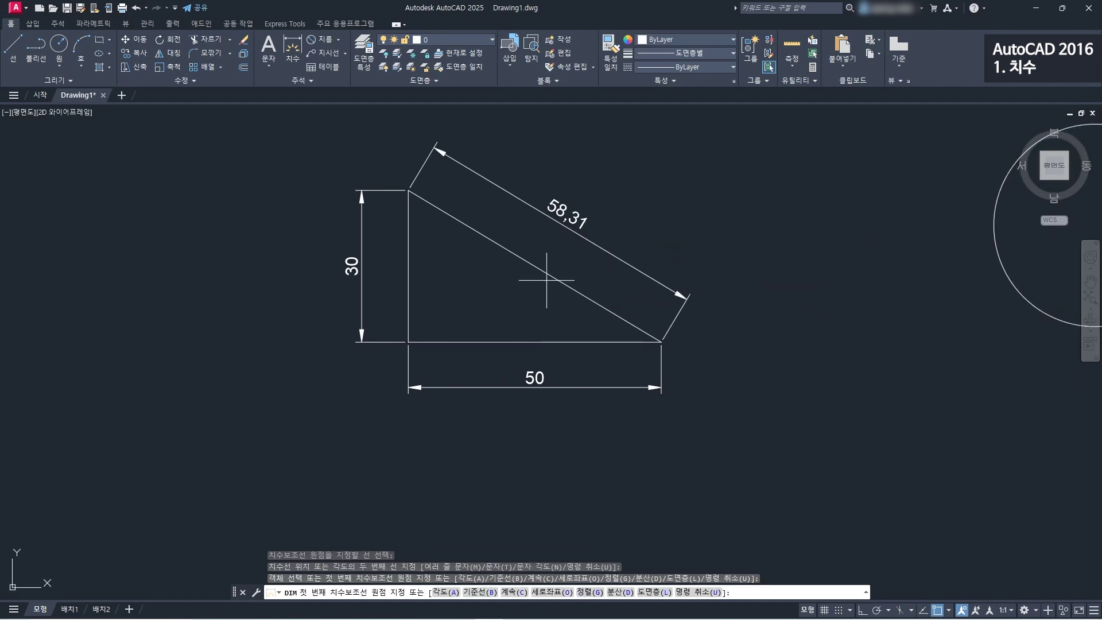
# - Add angular dimensions inside the triangle, between base and vertical side and between base and hypotenuse
pyautogui.press('Return')
pyautogui.click(440, 342)
pyautogui.click(408, 313)
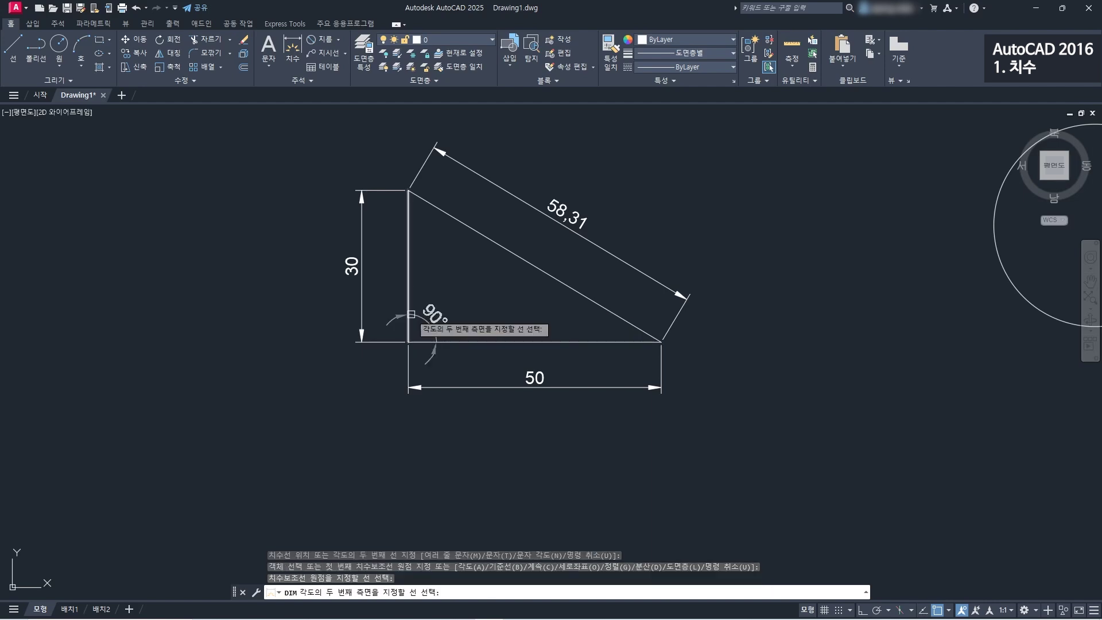
pyautogui.click(455, 302)
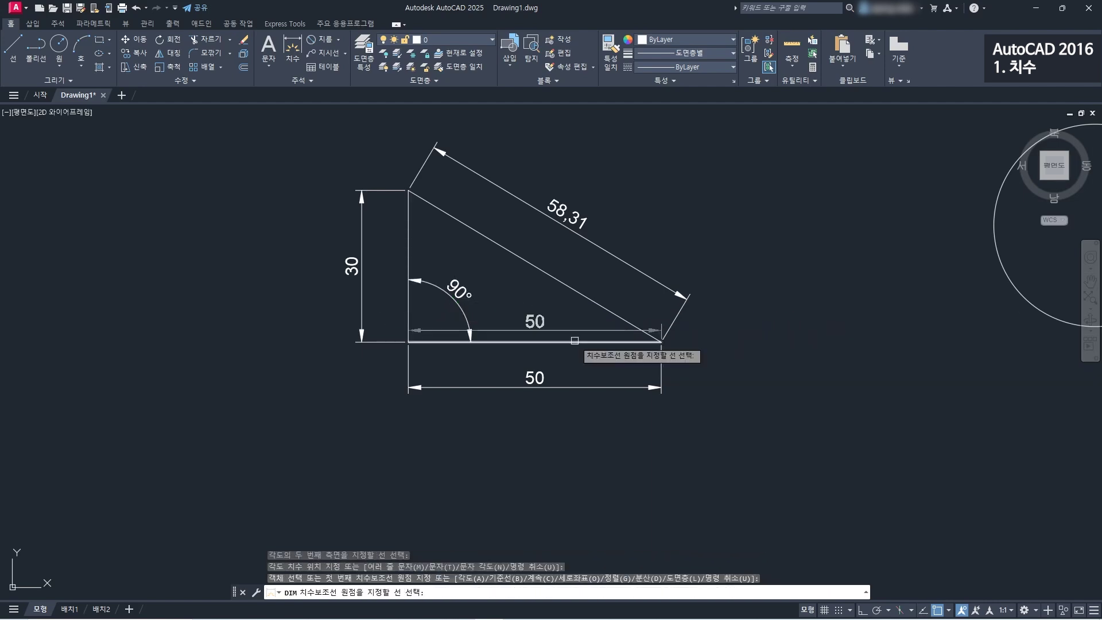
pyautogui.click(576, 342)
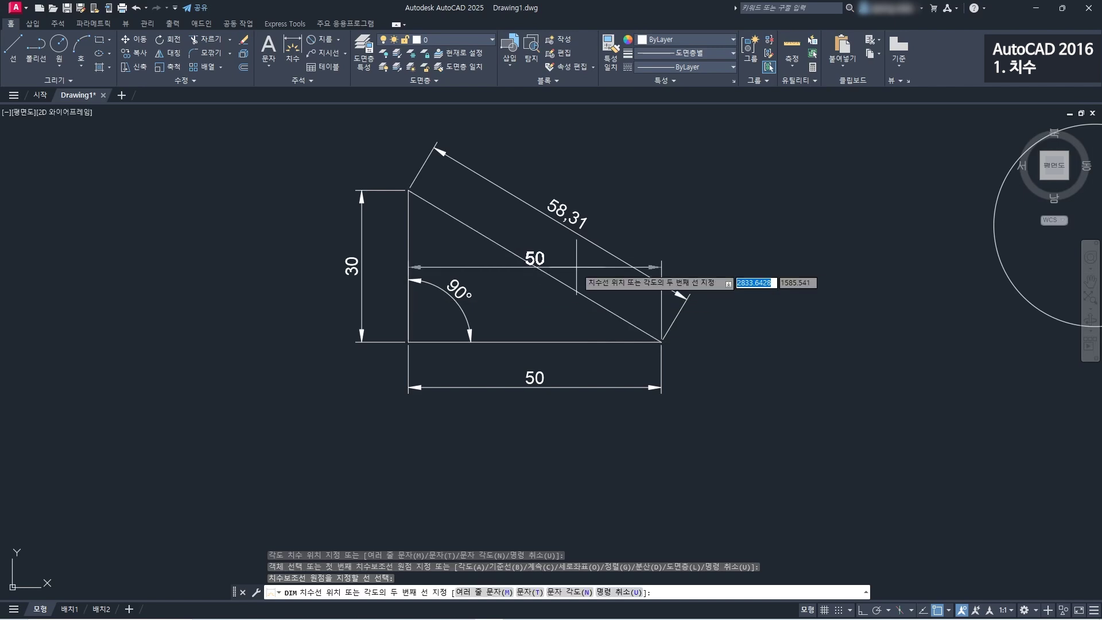
pyautogui.click(566, 285)
pyautogui.click(535, 300)
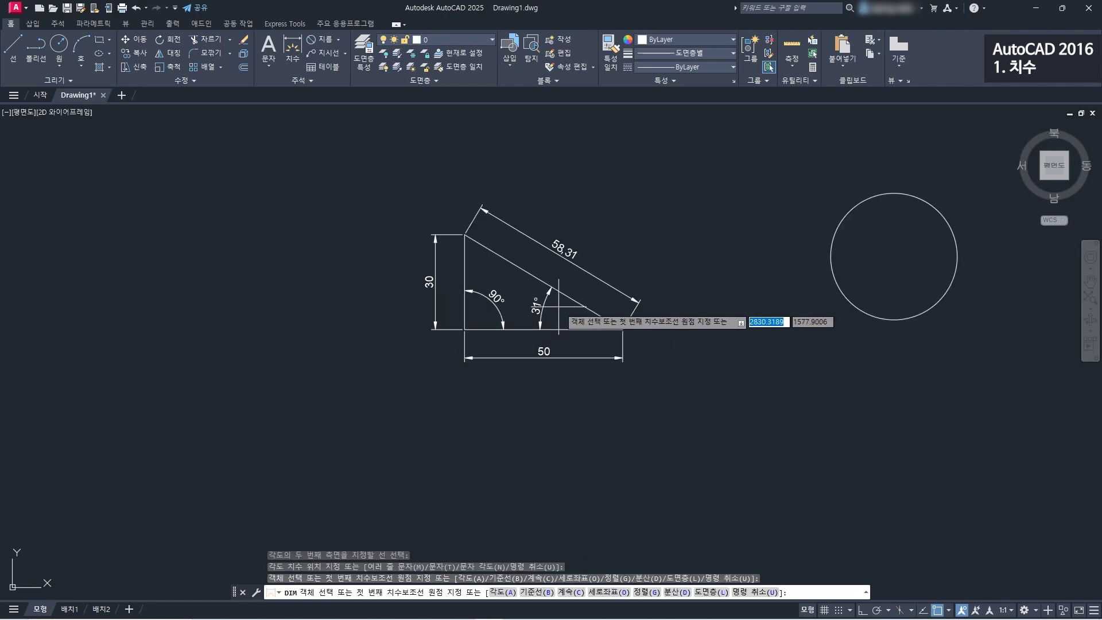
pyautogui.moveTo(556, 315); pyautogui.dragTo(531, 311, button='middle')
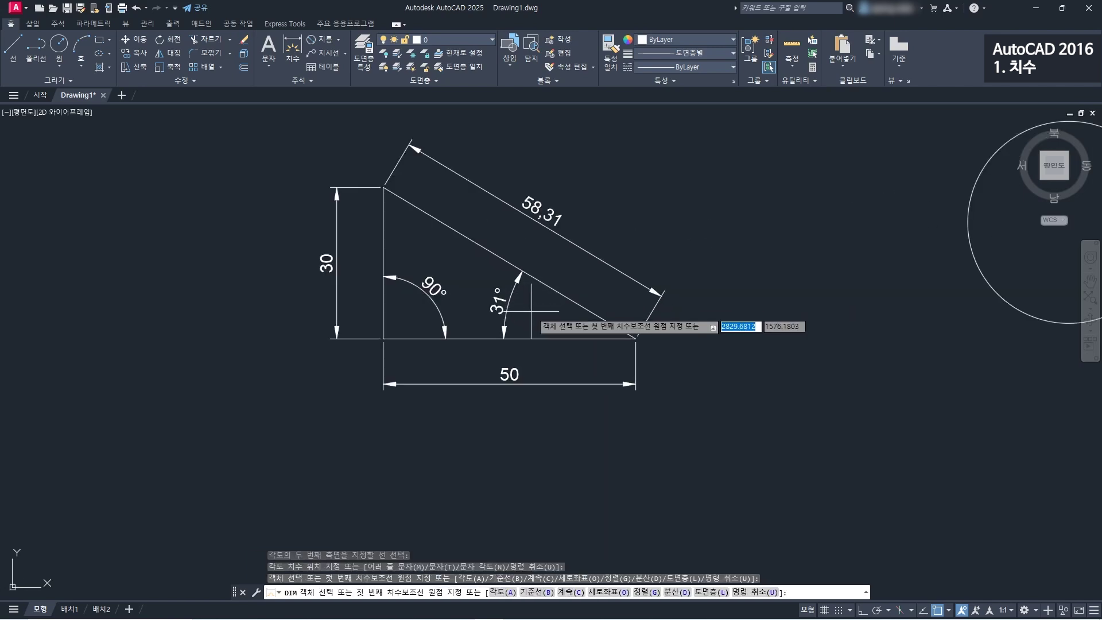
# - Add an aligned dimension from the triangle's right-angle corner to the hypotenuse midpoint, with its dimension line outside the triangle at the upper left
pyautogui.click(384, 339)
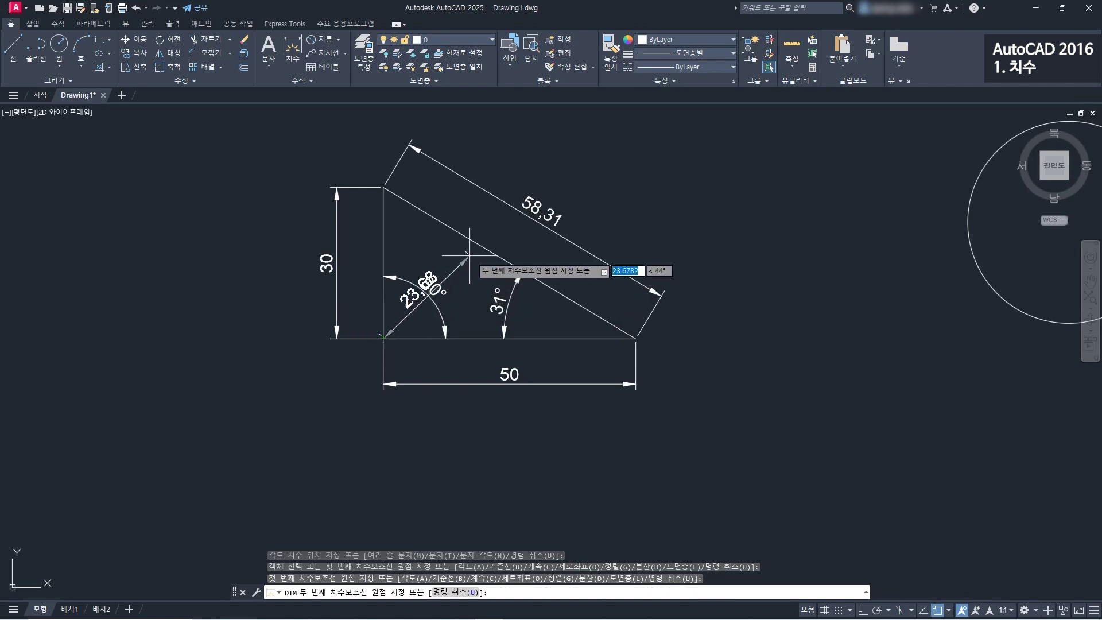
pyautogui.click(504, 262)
pyautogui.moveTo(403, 216); pyautogui.dragTo(435, 274, button='middle')
pyautogui.click(434, 165)
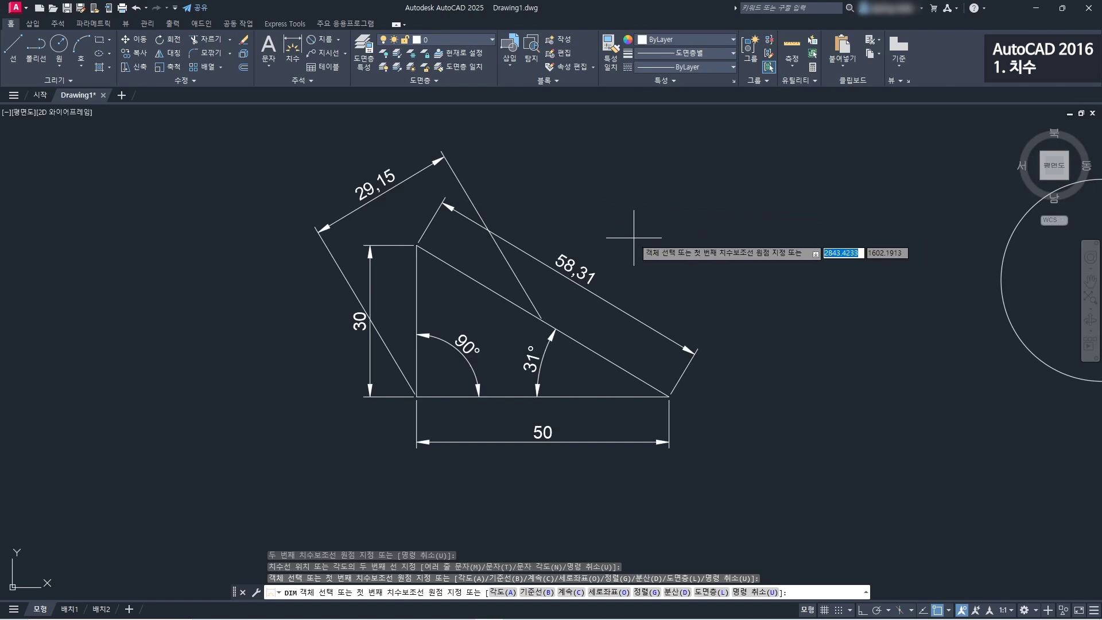
# - Add a diameter dimension to the circle, with its text outside the circle on the right
pyautogui.moveTo(735, 242); pyautogui.dragTo(651, 257, button='middle')
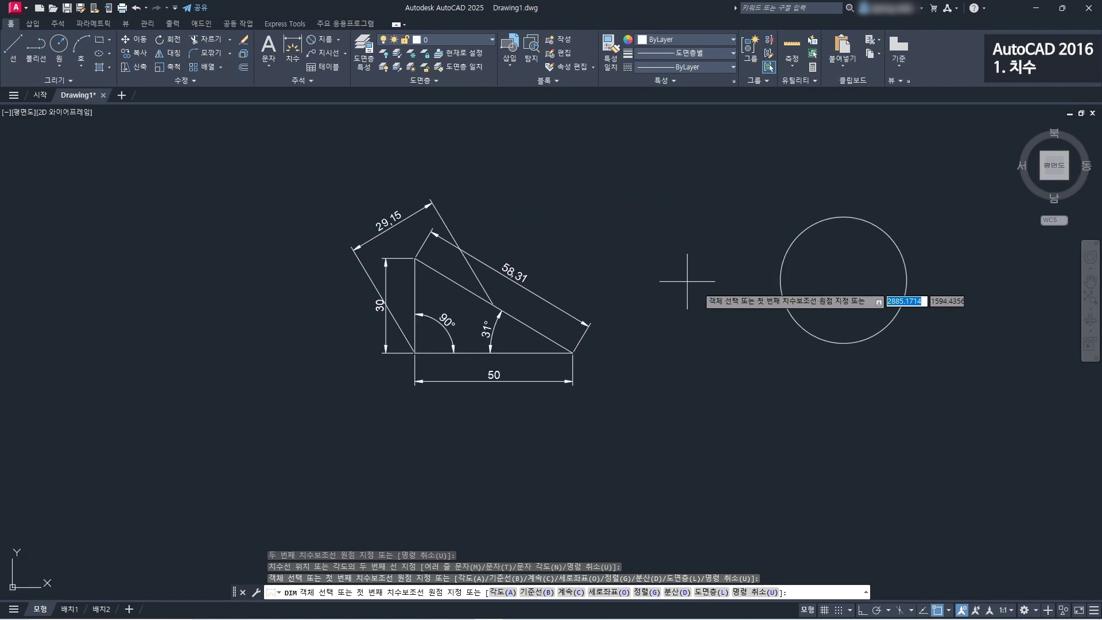
pyautogui.moveTo(705, 290); pyautogui.dragTo(622, 274, button='middle')
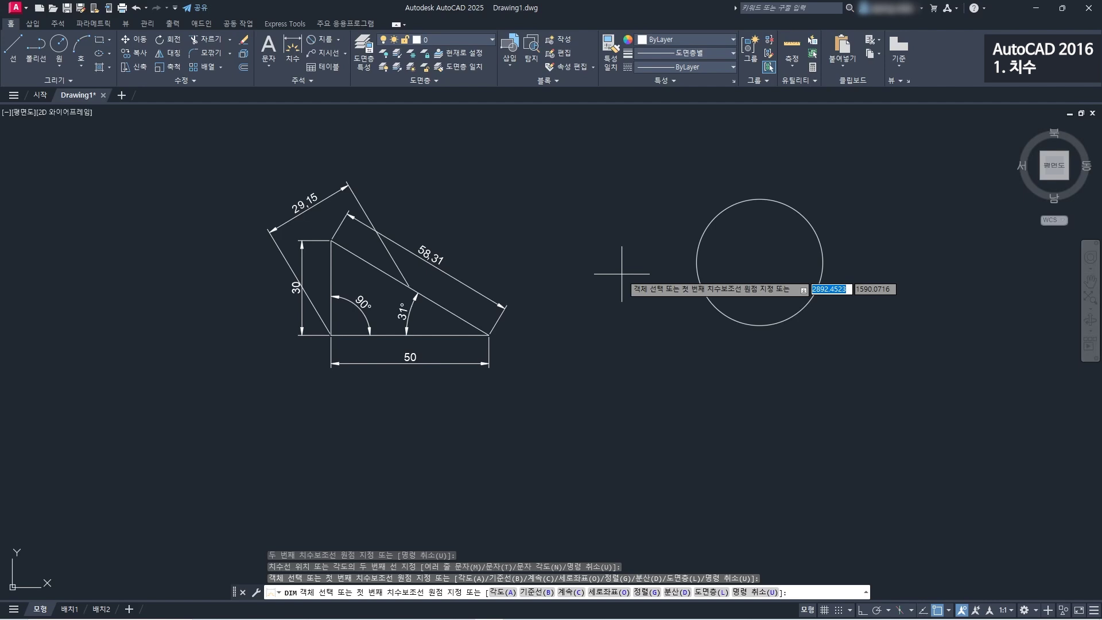
pyautogui.moveTo(775, 270); pyautogui.dragTo(645, 266, button='middle')
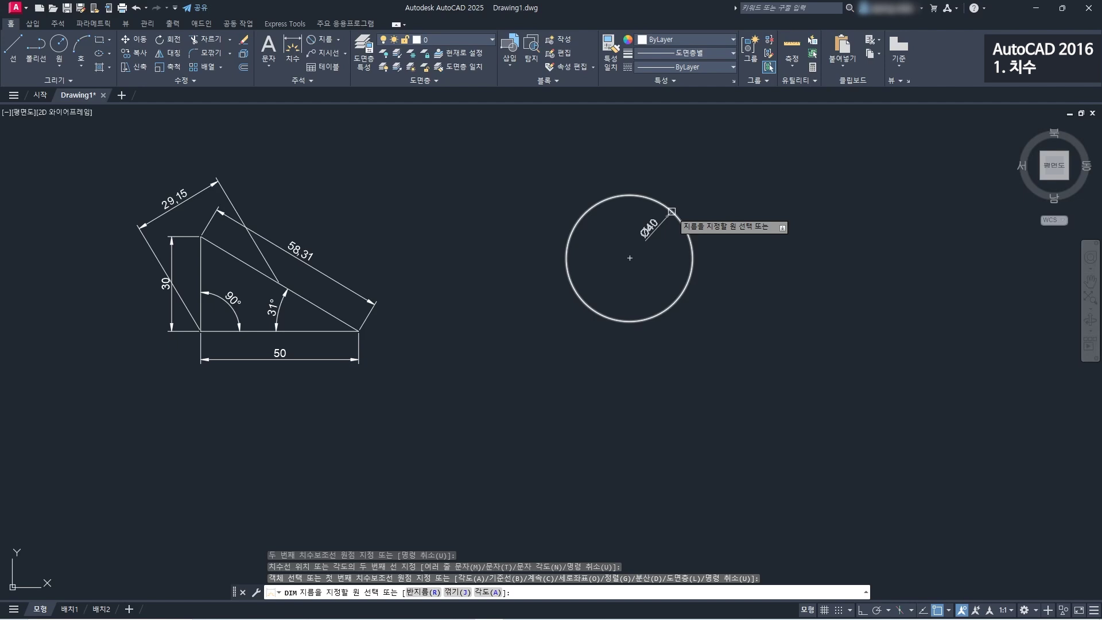
pyautogui.click(671, 211)
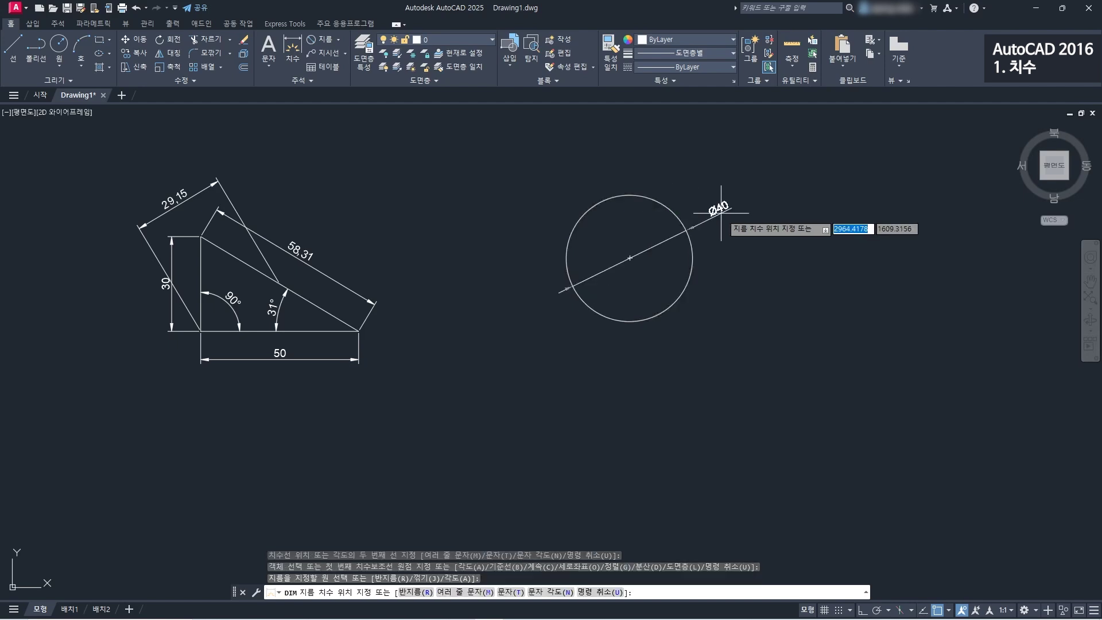
pyautogui.click(713, 244)
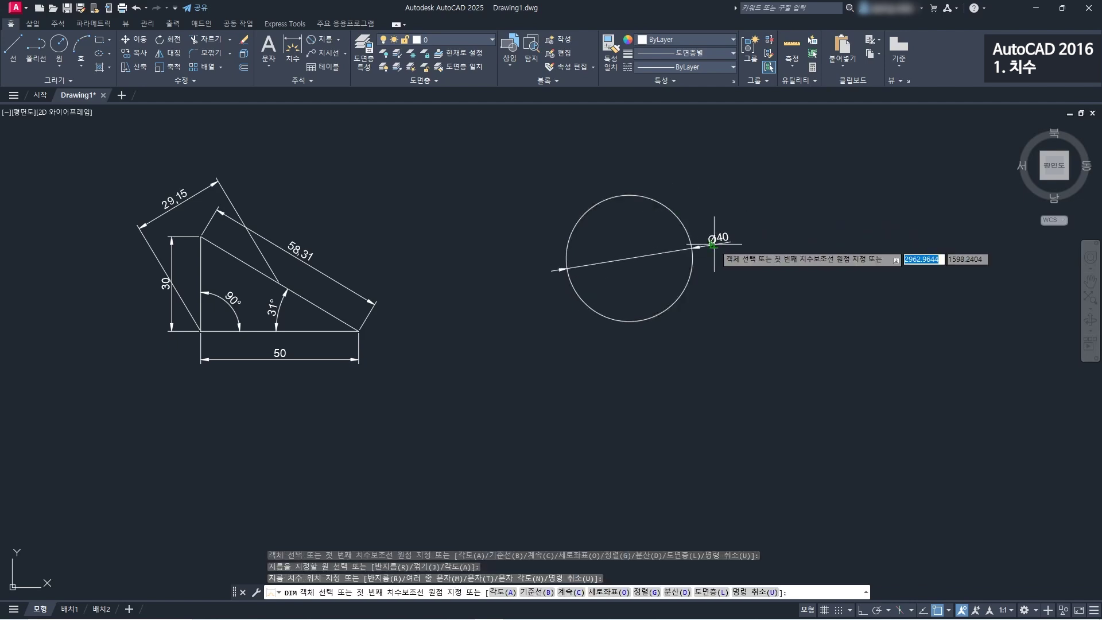
# - Switch the circle dimensioning to the Radius option (R) and add two radius dimensions, placed outside at the upper right and lower left
pyautogui.scroll(2, 714, 270)
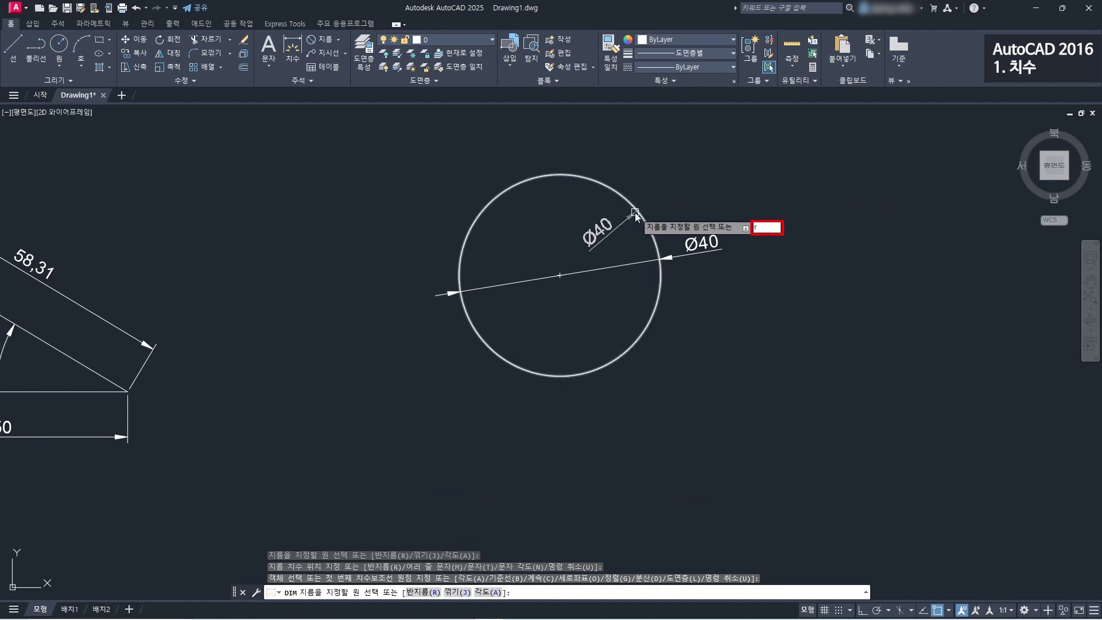
pyautogui.press('BackSpace')
pyautogui.press('capslock')
pyautogui.write('R')
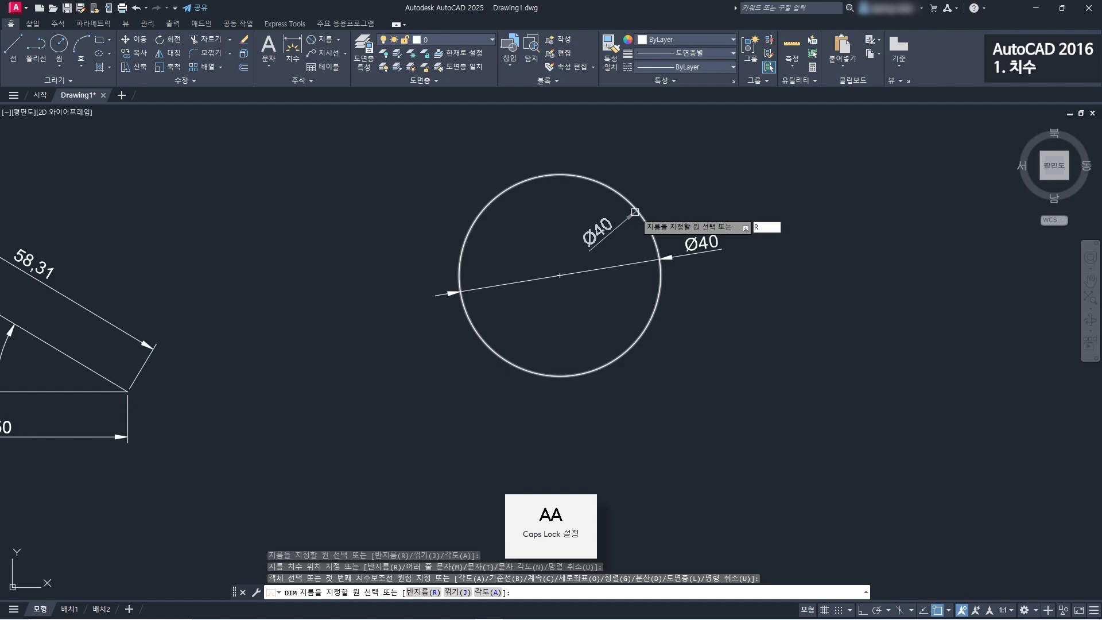
pyautogui.press('Return')
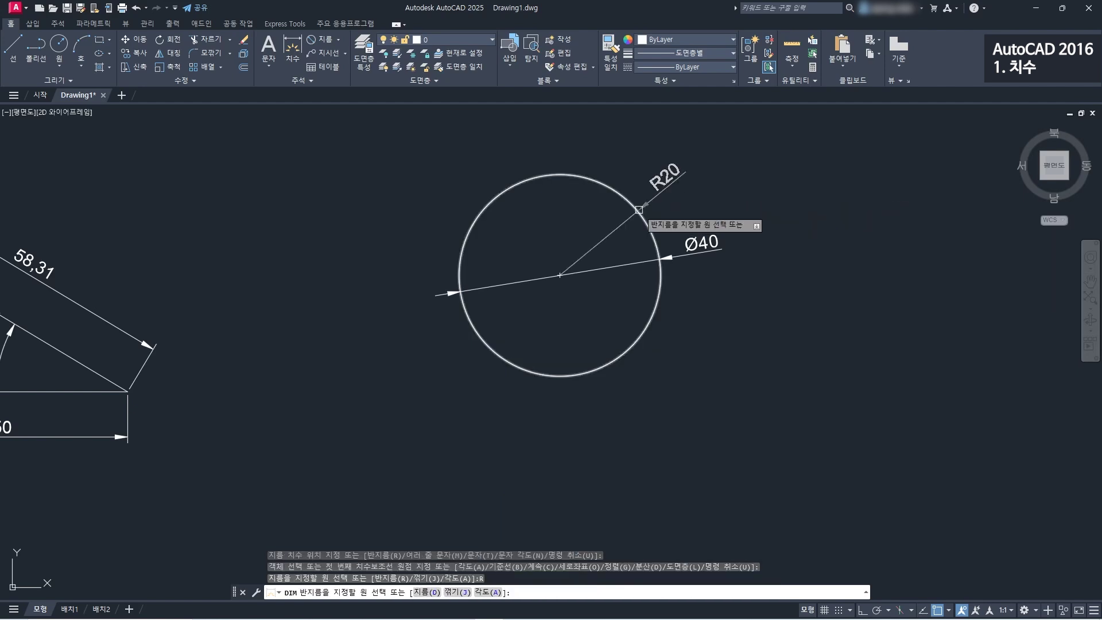
pyautogui.click(639, 209)
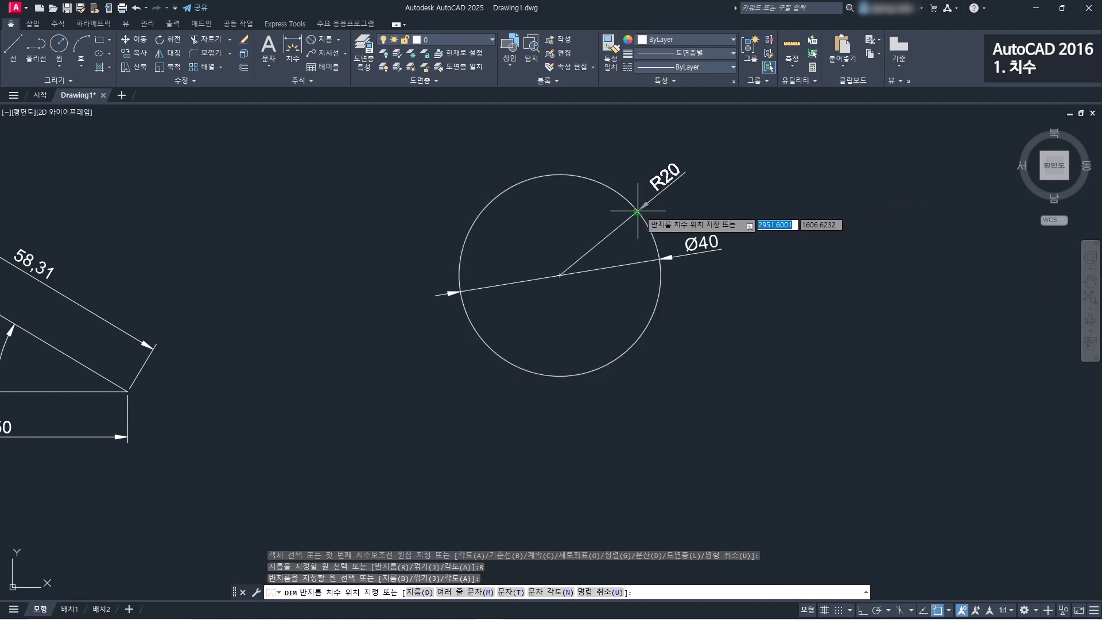
pyautogui.click(641, 174)
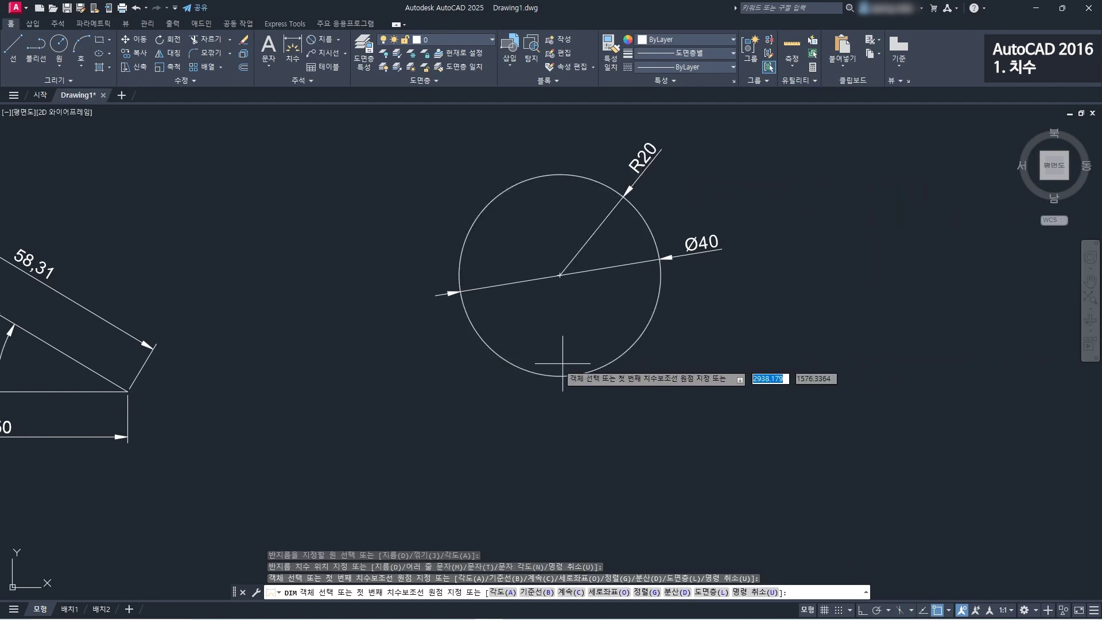
pyautogui.click(511, 363)
pyautogui.click(434, 366)
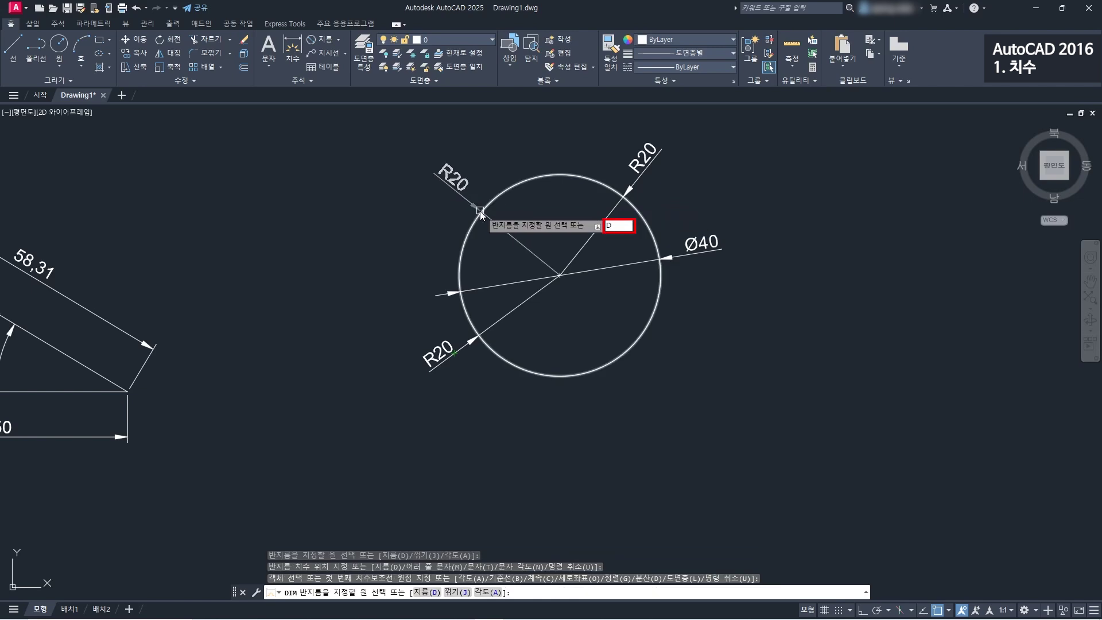
# - Switch back to the Diameter option (D), add a diameter dimension outside the circle at the upper left, and end the command
pyautogui.press('Return')
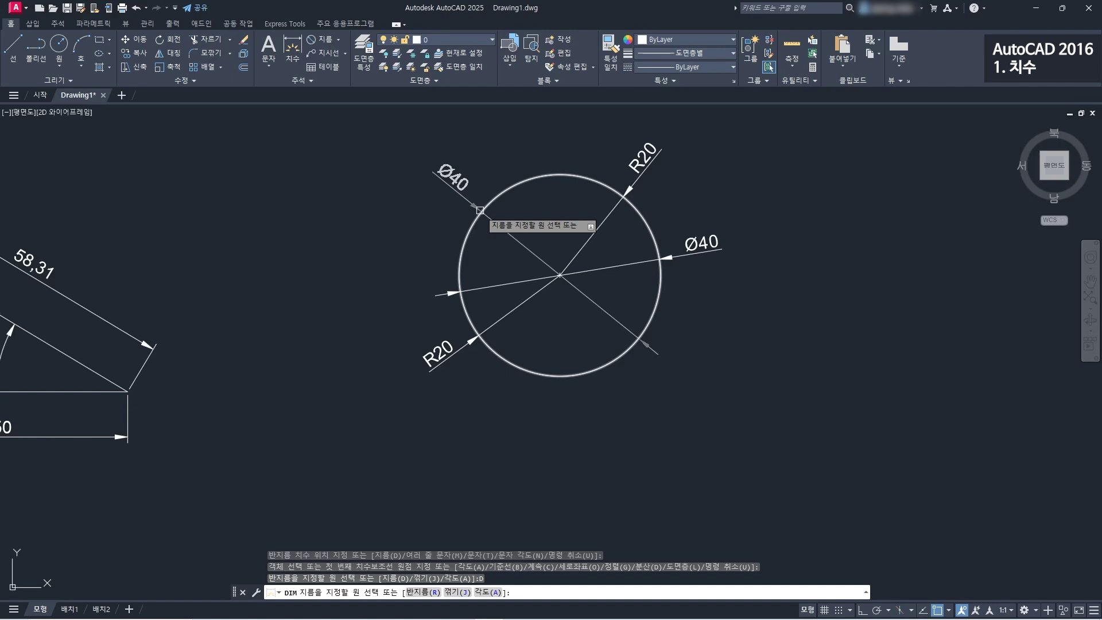
pyautogui.click(479, 210)
pyautogui.click(450, 223)
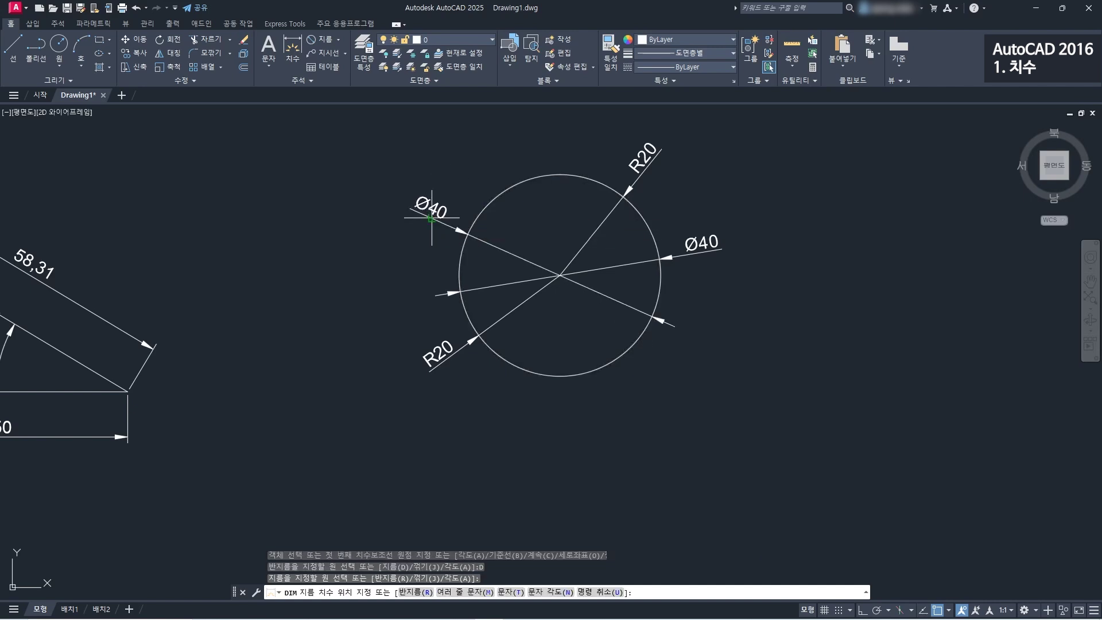
pyautogui.scroll(-2, 522, 201)
pyautogui.moveTo(523, 201); pyautogui.dragTo(651, 223, button='middle')
pyautogui.press('Escape')
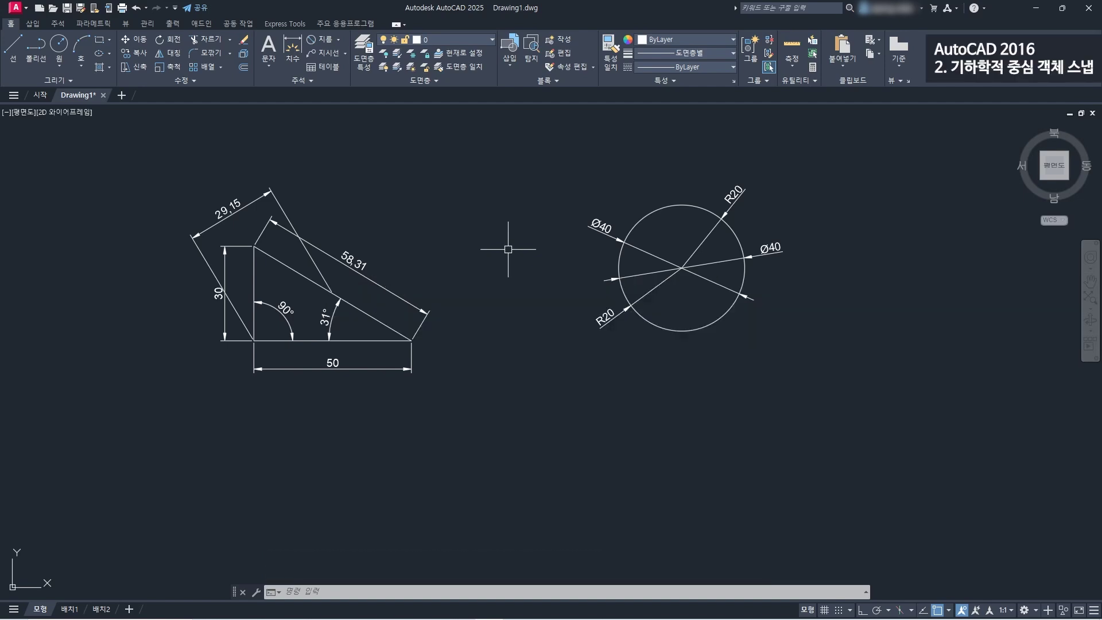
# - Erase all the dimensions on the circle and the triangle, keeping only the two shapes
pyautogui.click(693, 304)
pyautogui.click(676, 252)
pyautogui.moveTo(314, 316); pyautogui.dragTo(374, 302, button='middle')
pyautogui.scroll(2, 374, 301)
pyautogui.click(432, 316)
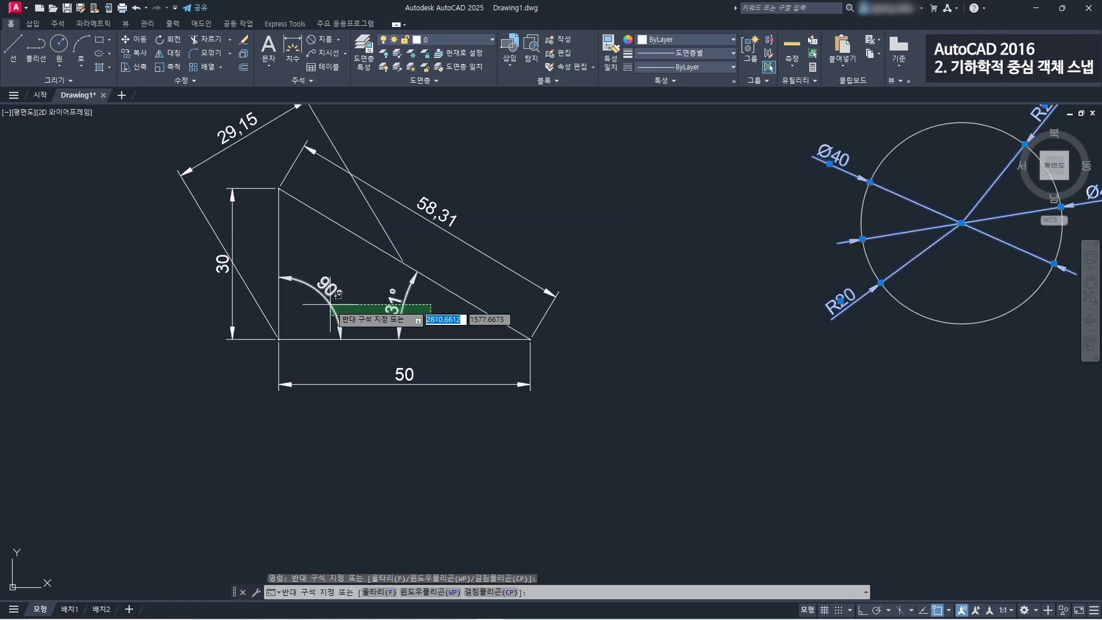
pyautogui.click(317, 307)
pyautogui.click(351, 143)
pyautogui.click(336, 171)
pyautogui.click(245, 176)
pyautogui.click(207, 221)
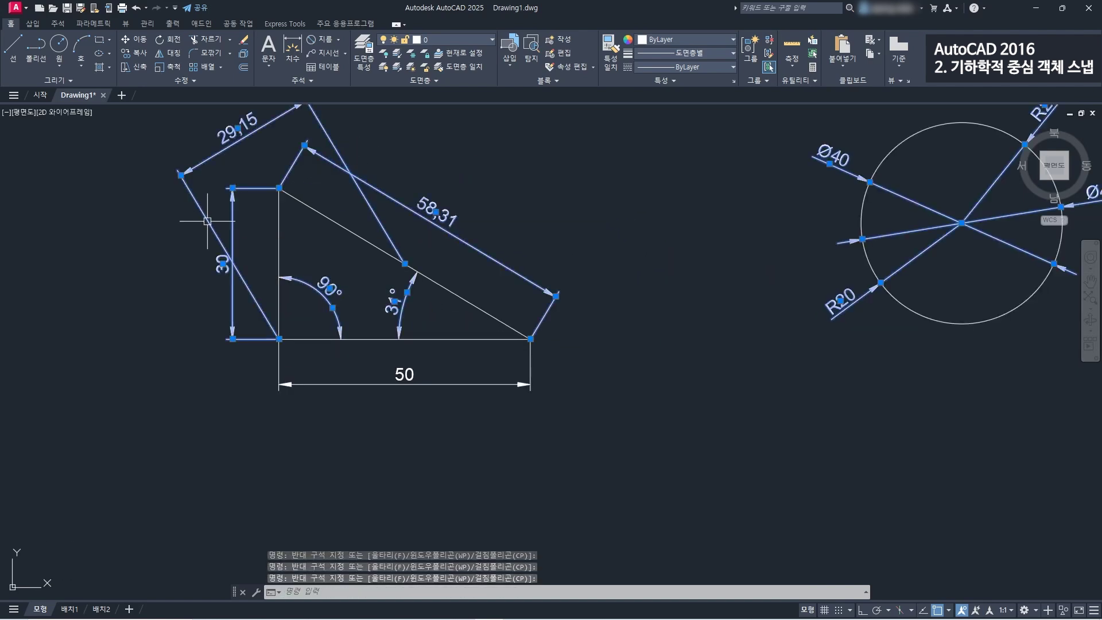
pyautogui.click(443, 408)
pyautogui.click(405, 374)
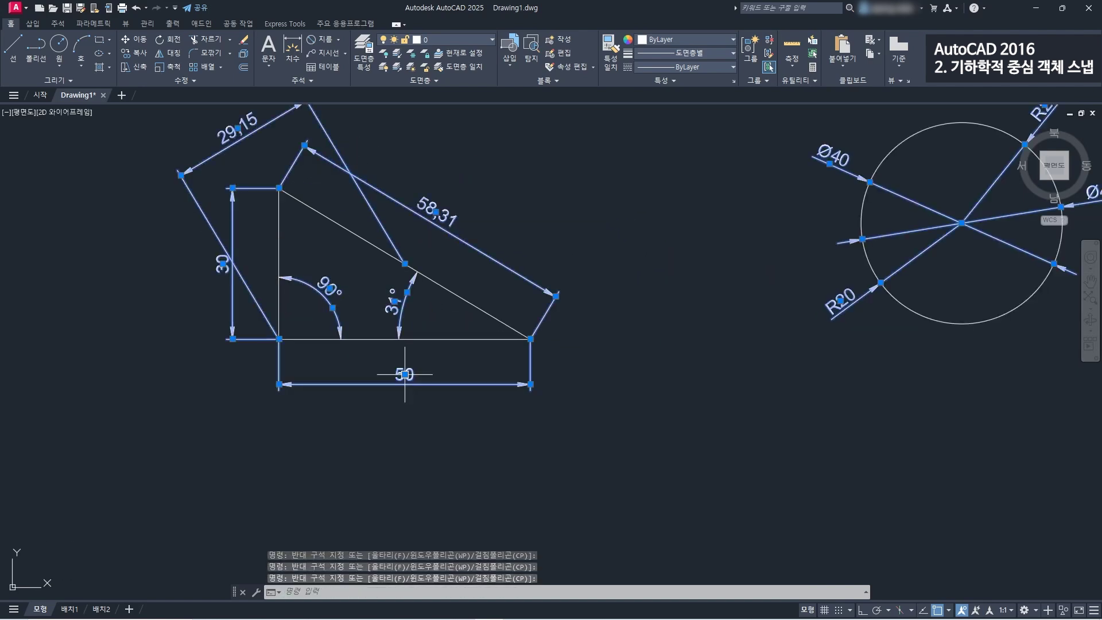
pyautogui.click(243, 39)
pyautogui.scroll(-2, 505, 218)
pyautogui.moveTo(553, 229); pyautogui.dragTo(504, 265, button='middle')
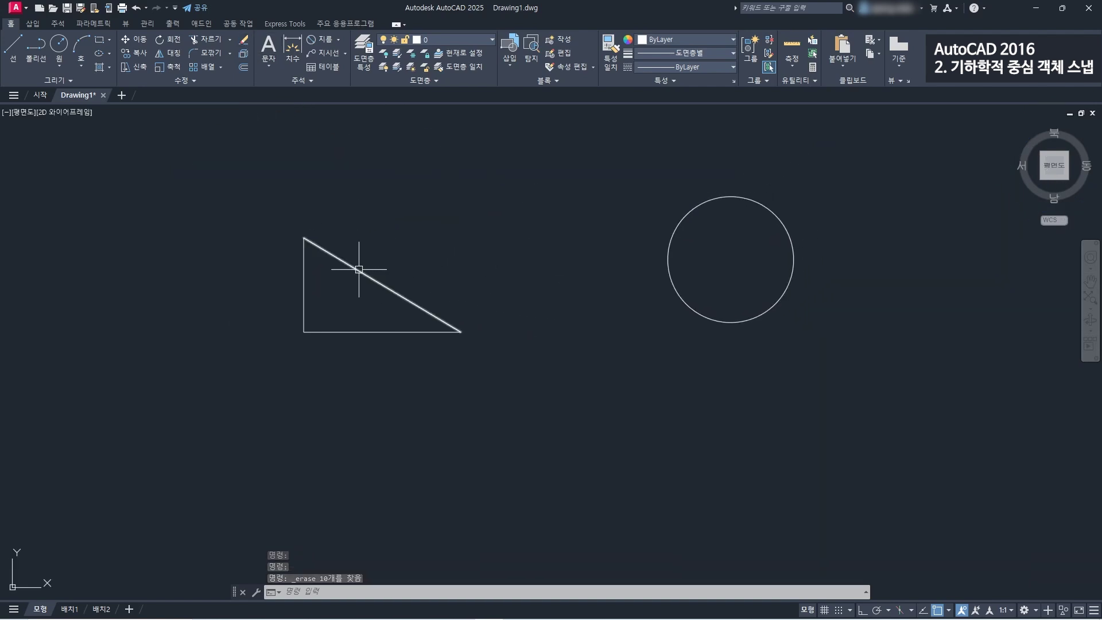
# - Select the triangle's three lines, examine their shared properties, and close the Properties palette with the lines still selected
pyautogui.click(329, 254)
pyautogui.click(321, 330)
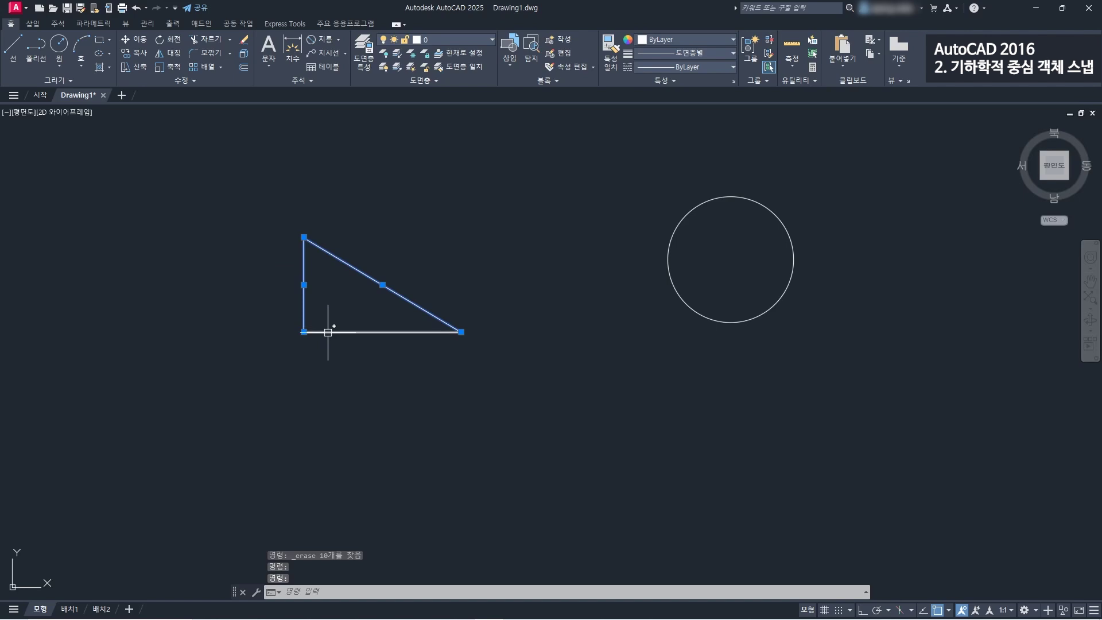
pyautogui.click(300, 298)
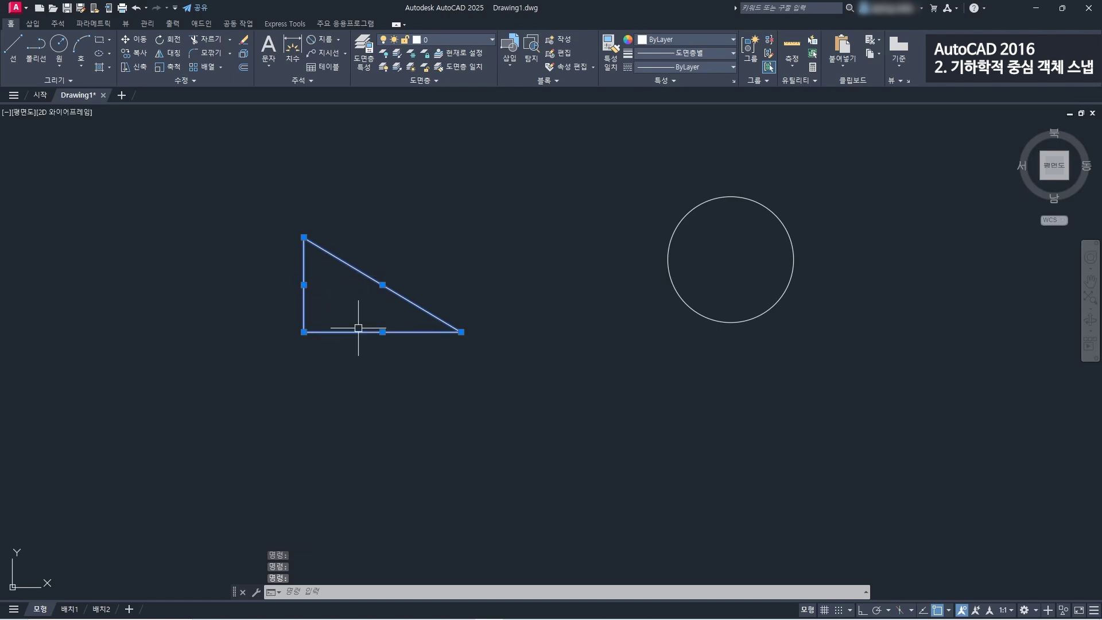
pyautogui.click(125, 23)
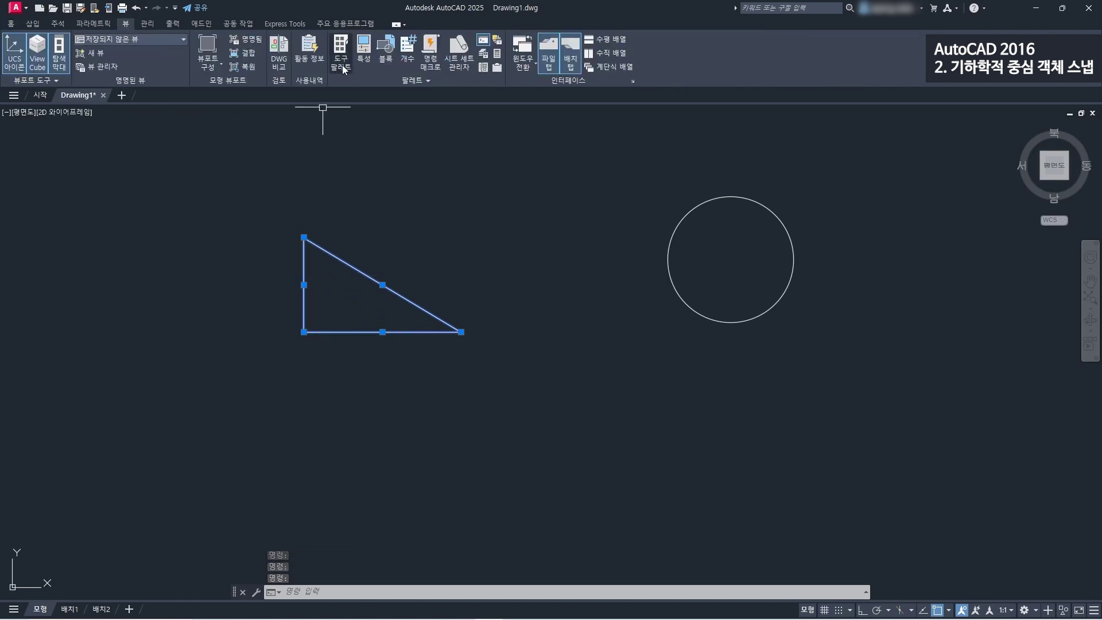
pyautogui.click(364, 53)
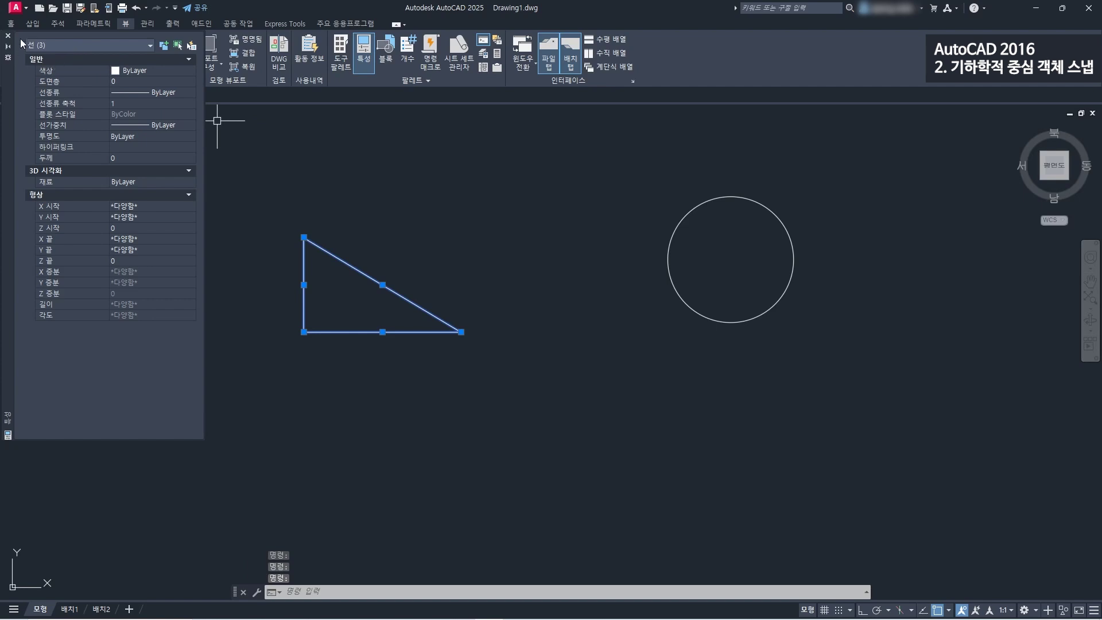
pyautogui.moveTo(314, 191); pyautogui.dragTo(358, 199, button='middle')
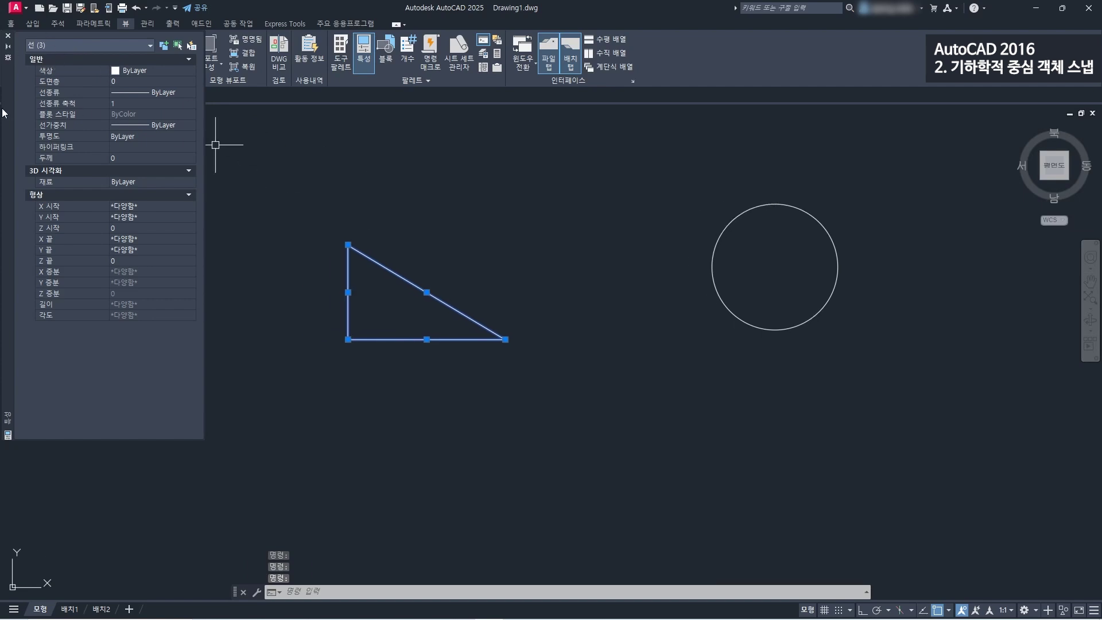
pyautogui.moveTo(8, 117)
pyautogui.mouseDown()
pyautogui.moveTo(45, 148)
pyautogui.moveTo(72, 89)
pyautogui.mouseUp()
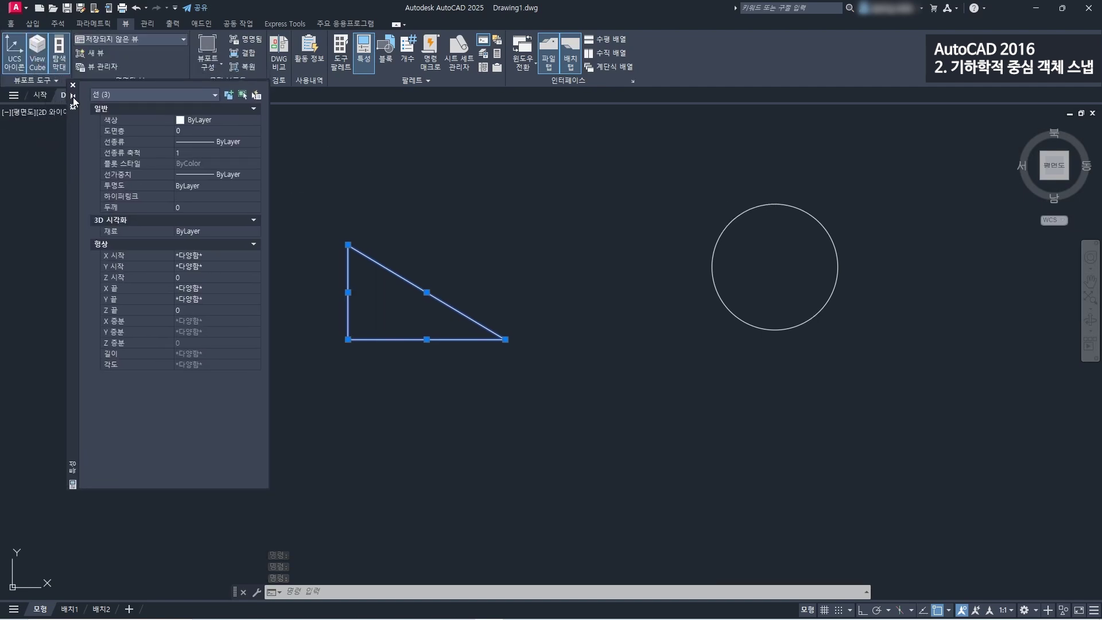
pyautogui.click(72, 85)
# - Join the triangle's three selected lines into a single polyline and clear the selection
pyautogui.click(13, 24)
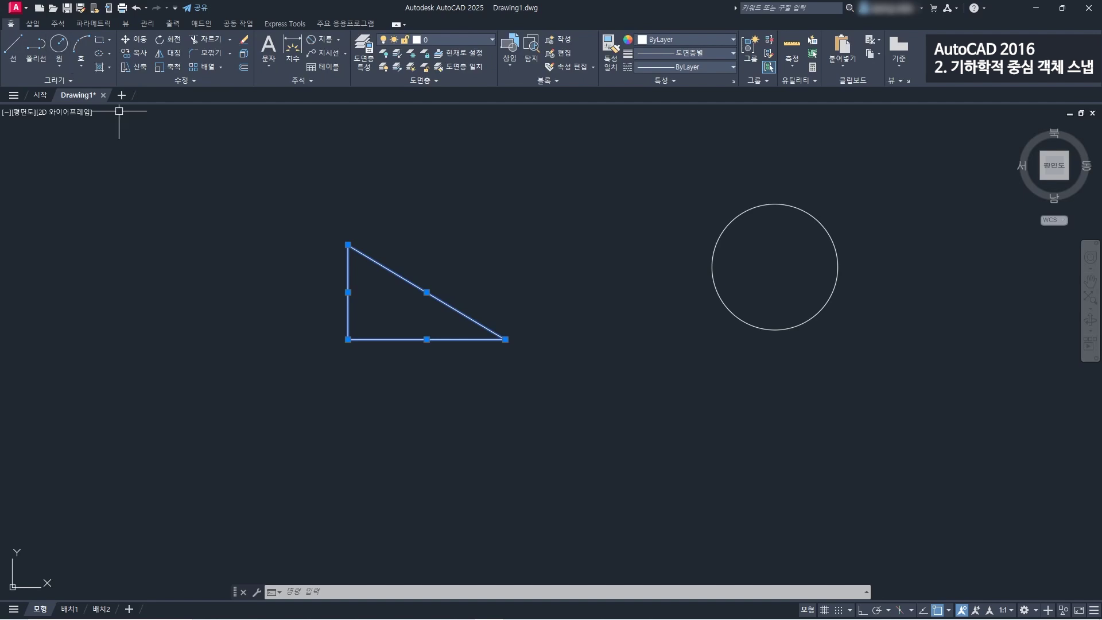
pyautogui.click(169, 83)
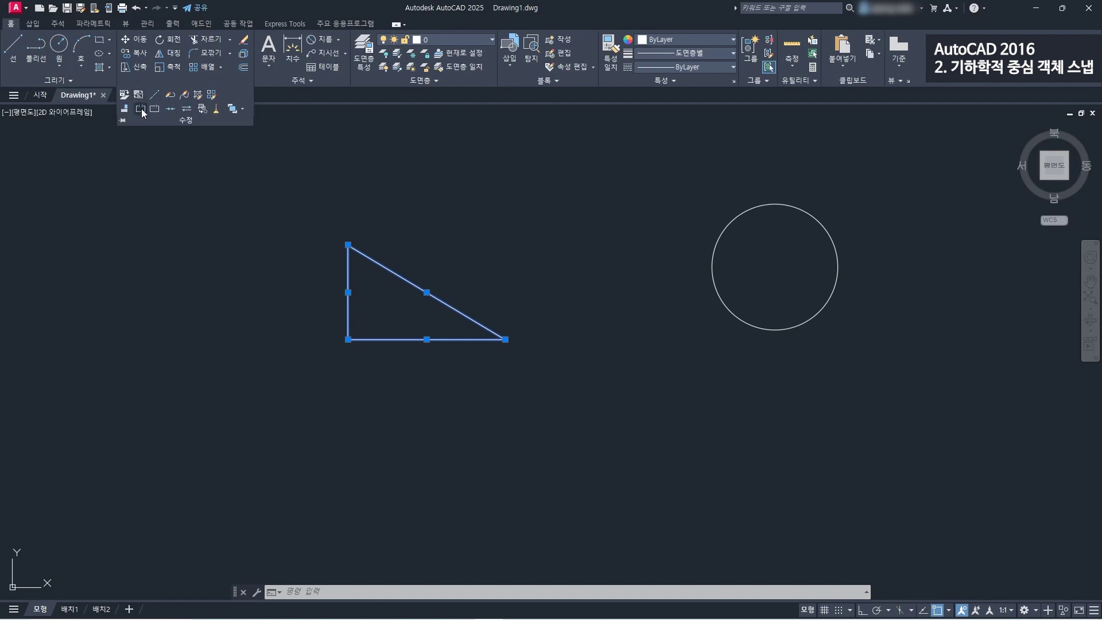
pyautogui.click(169, 114)
pyautogui.click(362, 253)
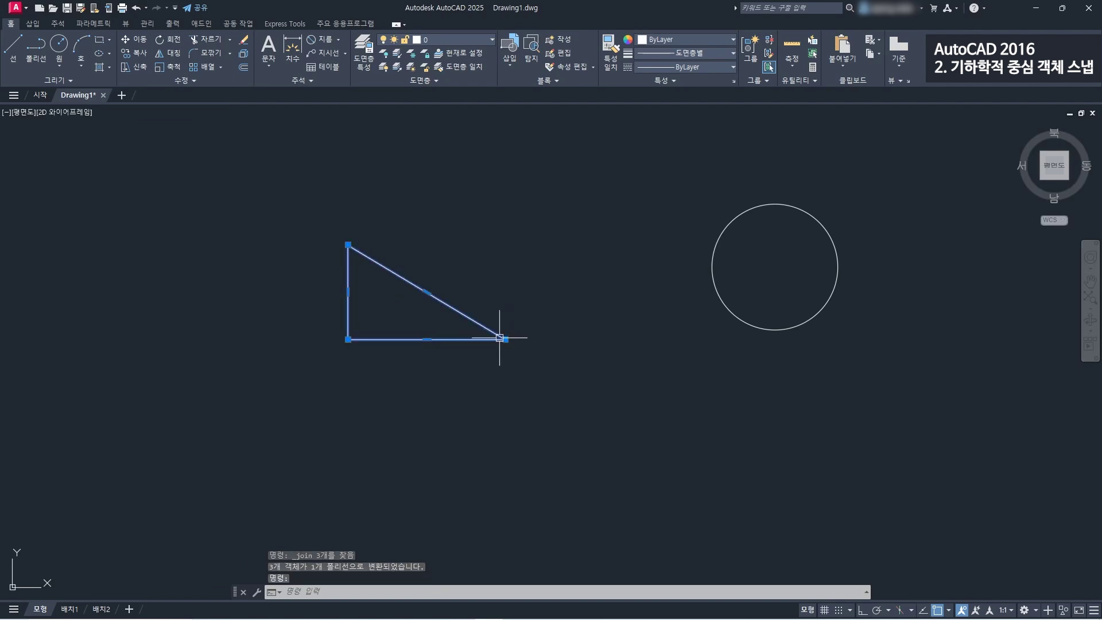
pyautogui.scroll(-2, 656, 313)
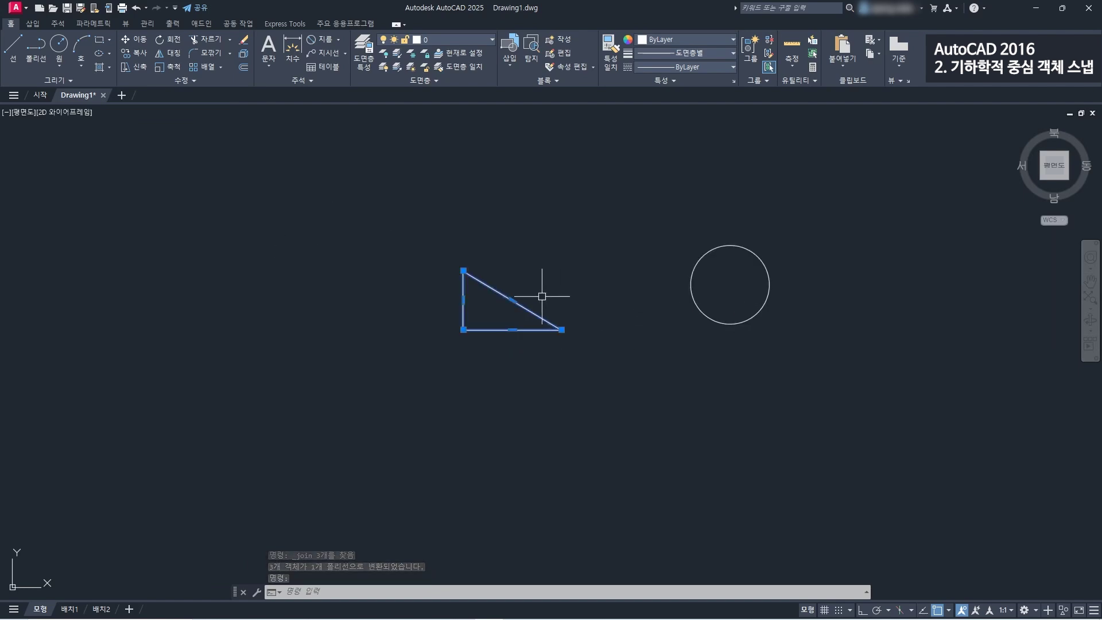
pyautogui.moveTo(401, 305); pyautogui.dragTo(476, 309, button='middle')
pyautogui.scroll(2, 574, 290)
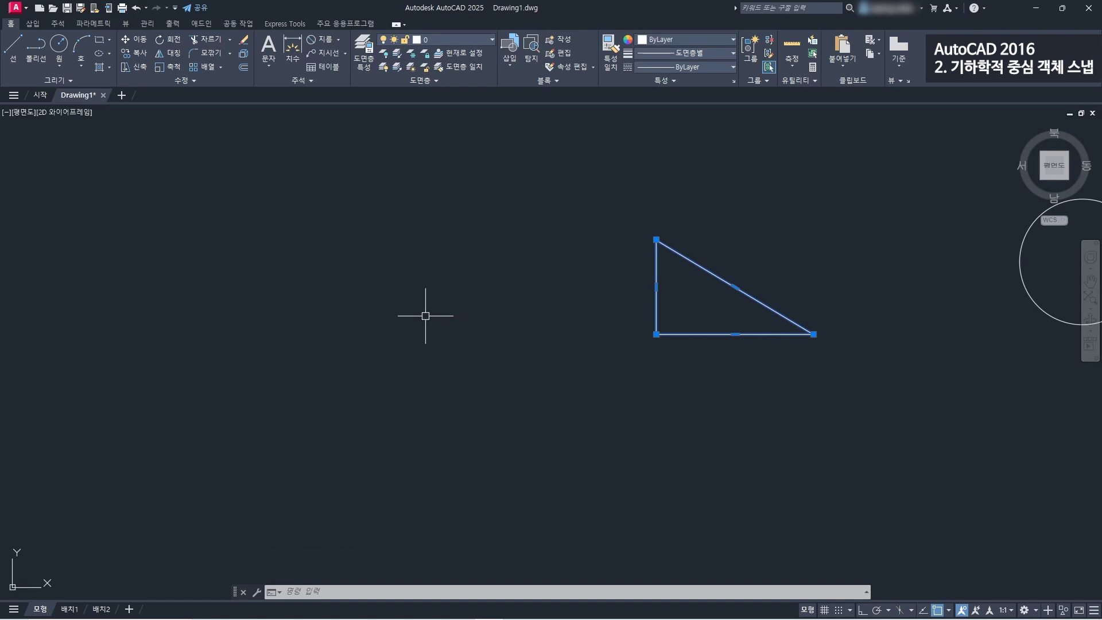
pyautogui.press('Escape')
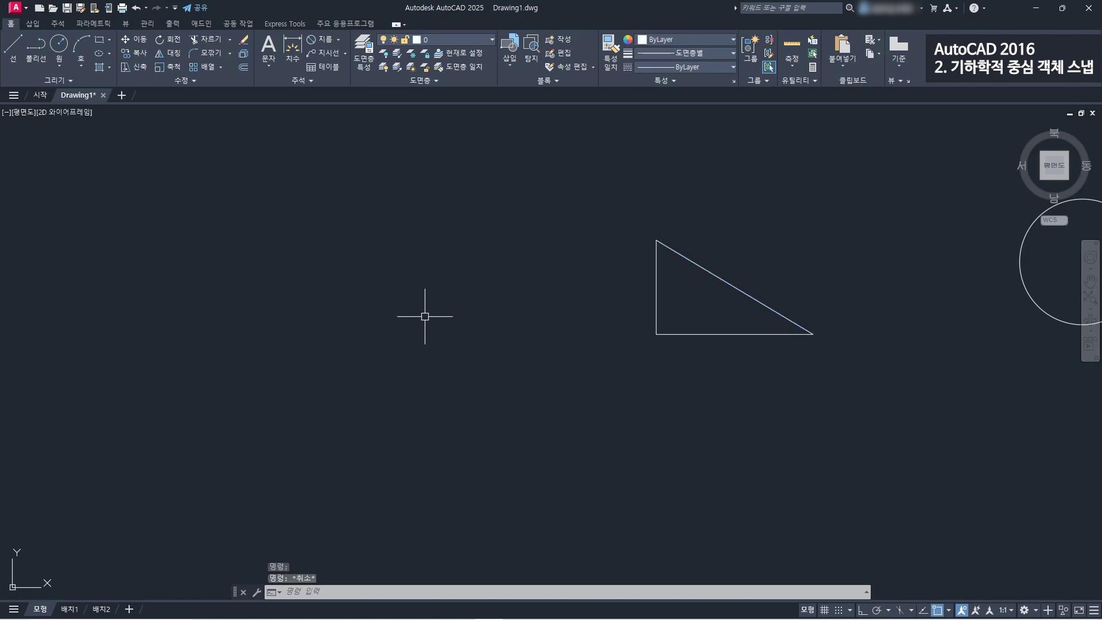
# - Draw a rectangle 50 wide and 30 high to the left of the triangle and check that it is one object
pyautogui.click(100, 40)
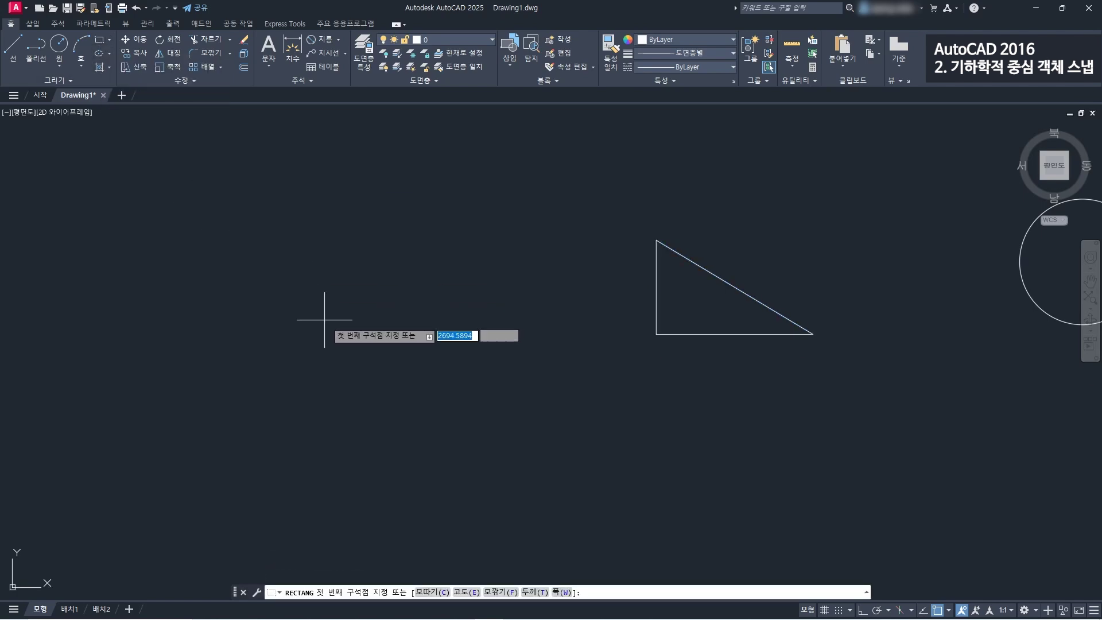
pyautogui.click(310, 338)
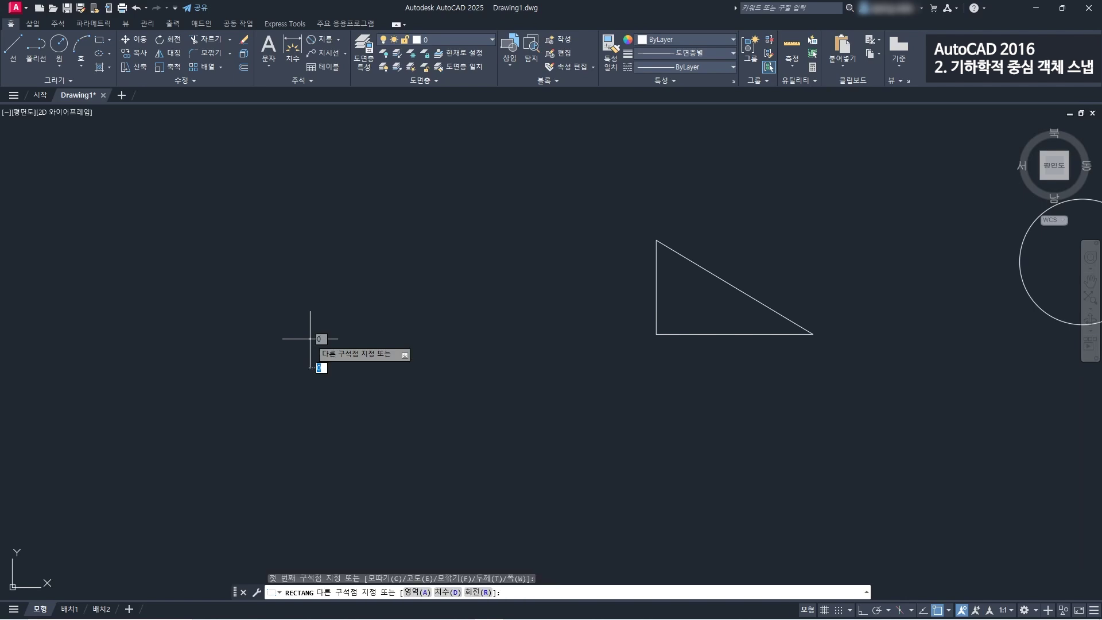
pyautogui.write('50')
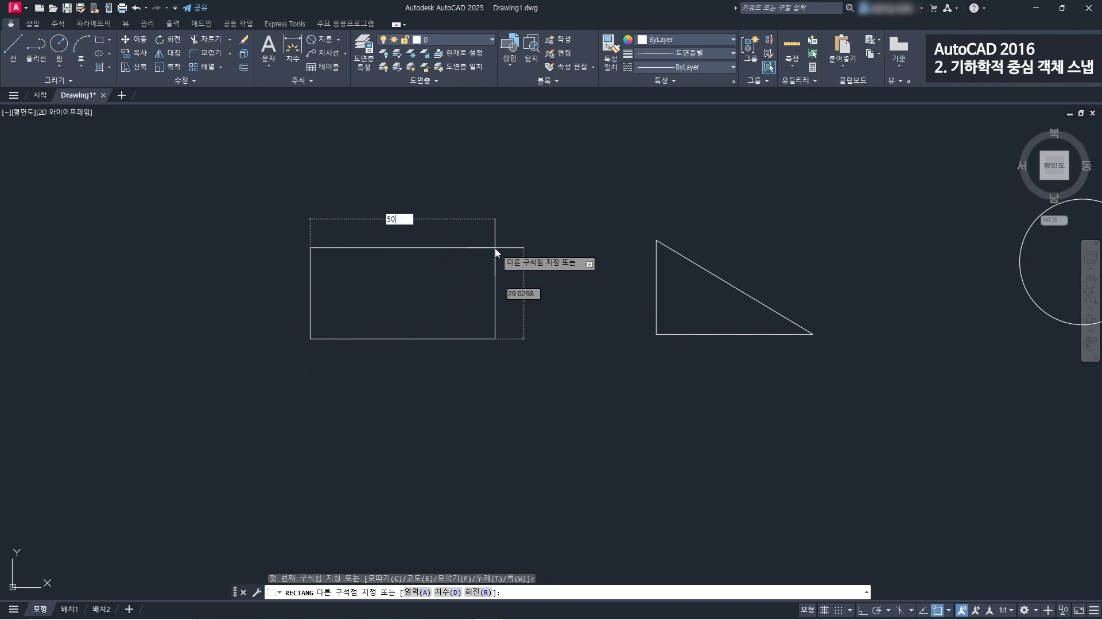
pyautogui.press('Tab')
pyautogui.write('30')
pyautogui.press('Return')
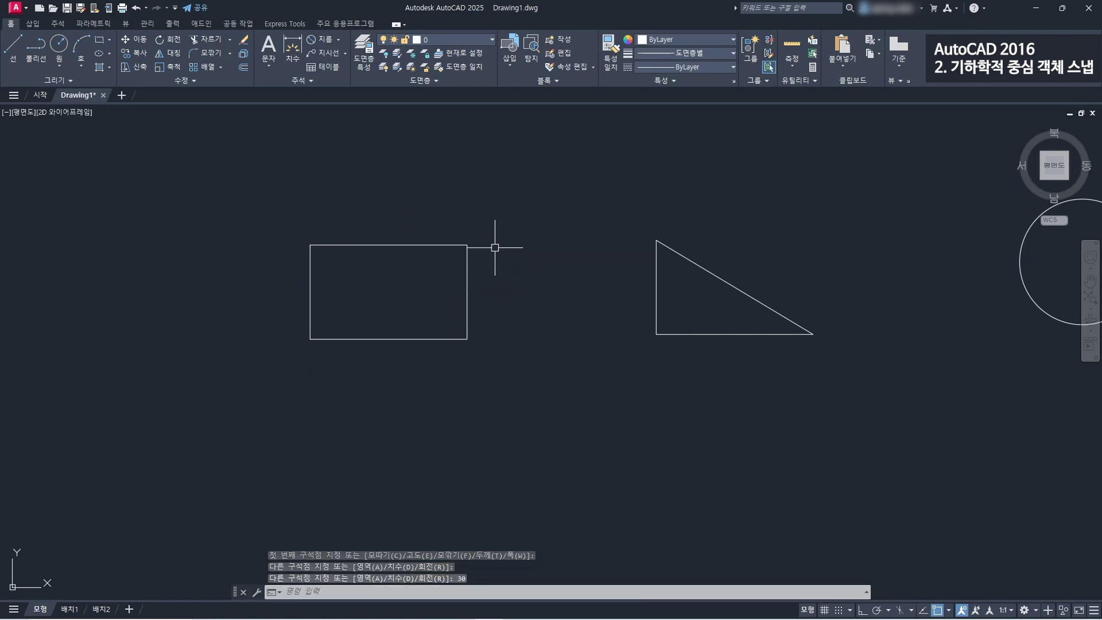
pyautogui.click(456, 246)
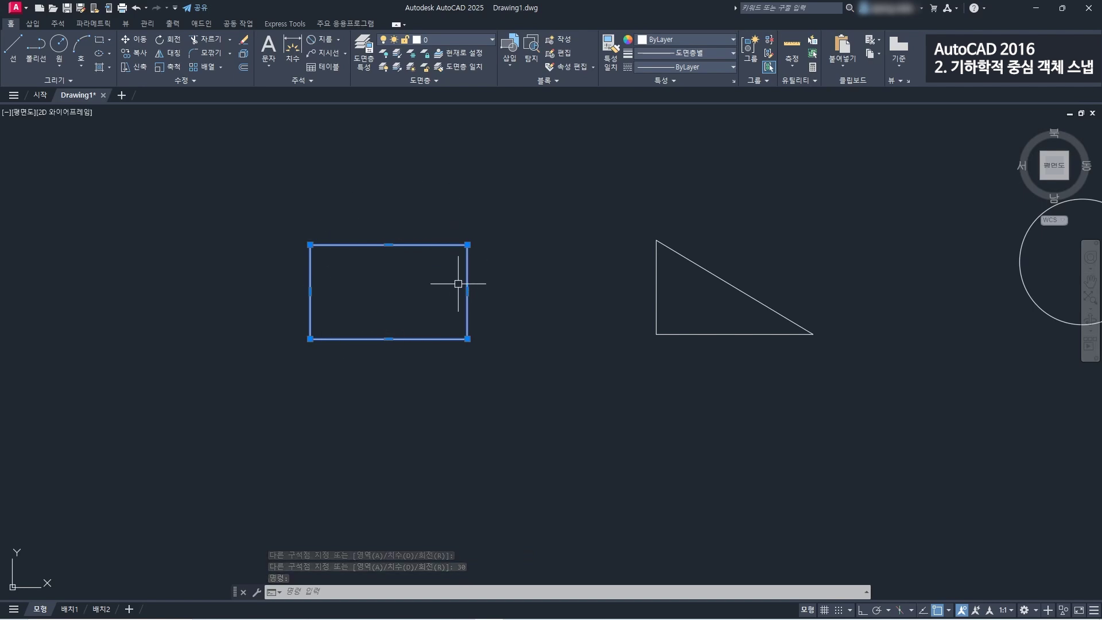
pyautogui.press('Escape')
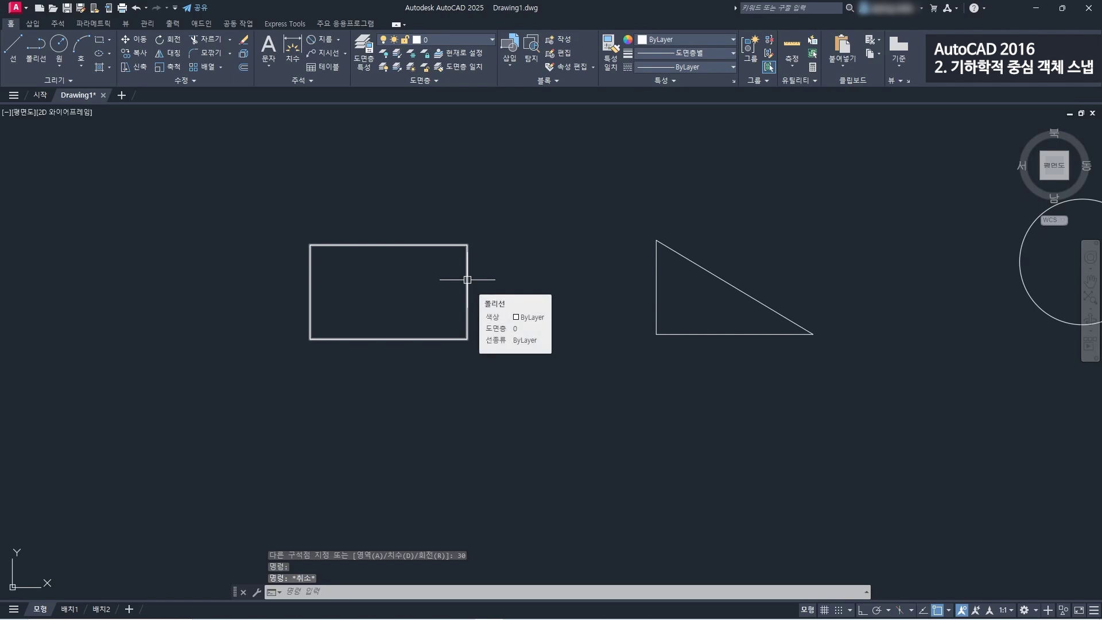
# - Draw a line from the triangle's right-angle corner to the midpoint of the hypotenuse
pyautogui.scroll(-2, 467, 281)
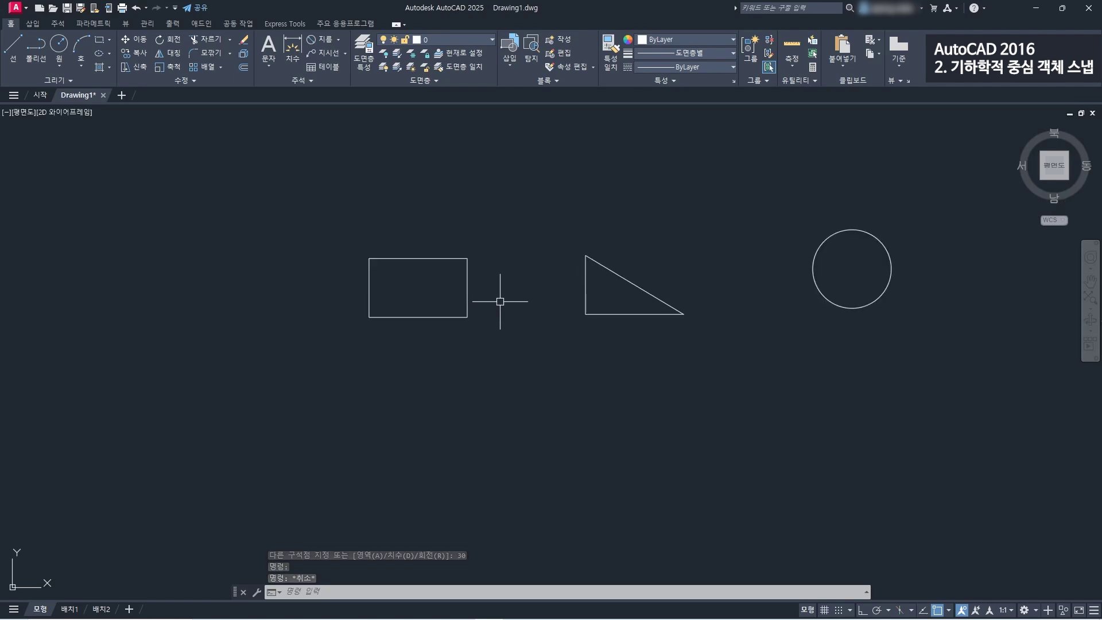
pyautogui.scroll(2, 586, 289)
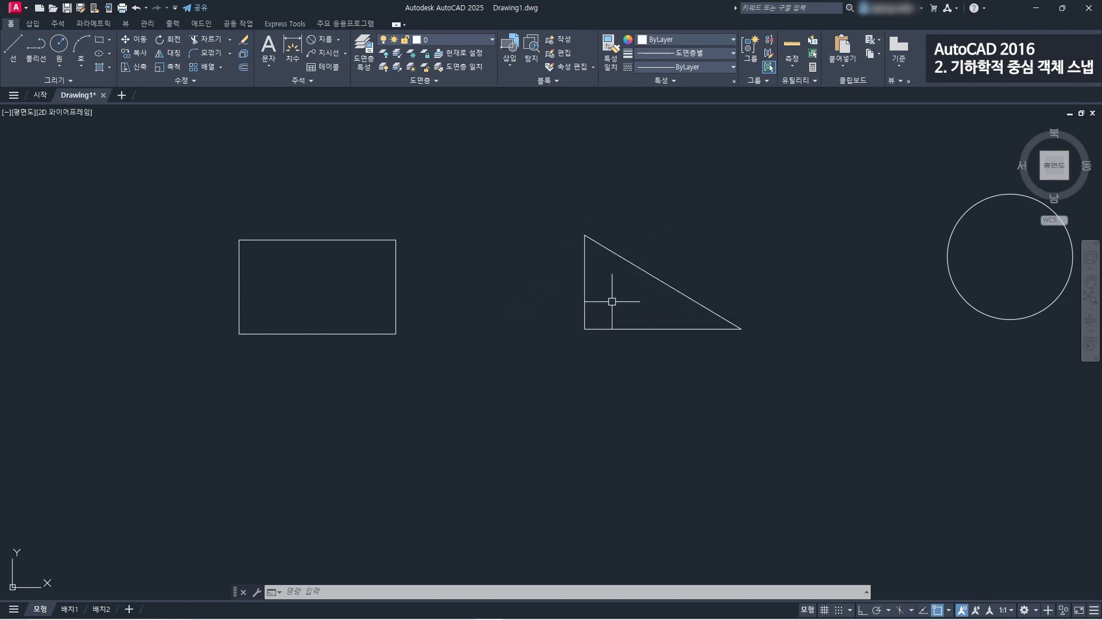
pyautogui.click(12, 46)
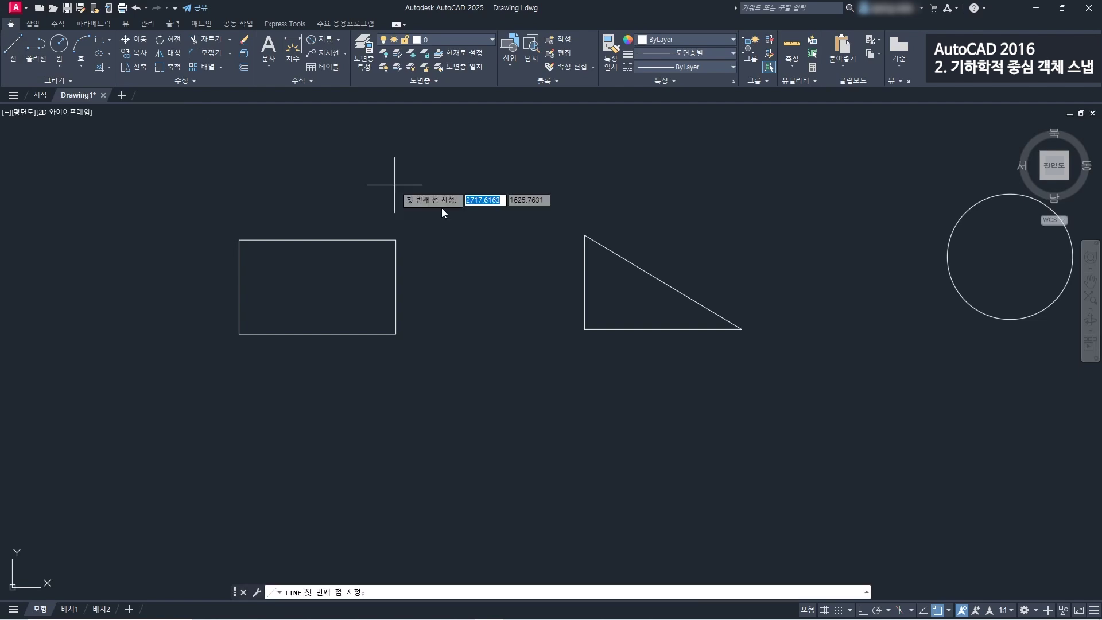
pyautogui.click(584, 329)
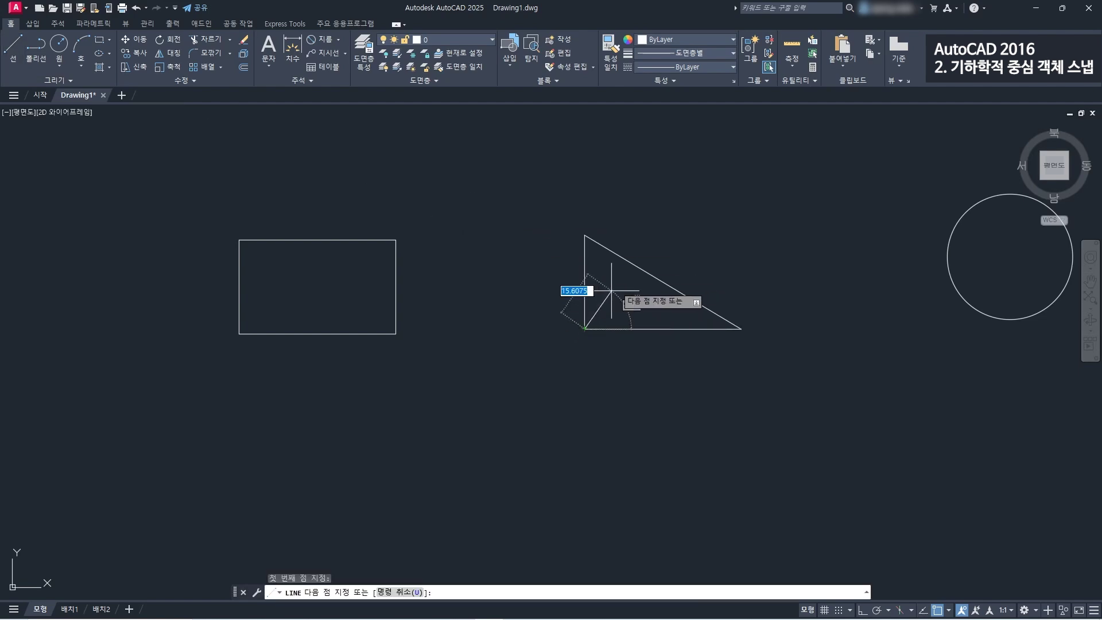
pyautogui.click(662, 282)
pyautogui.press('Escape')
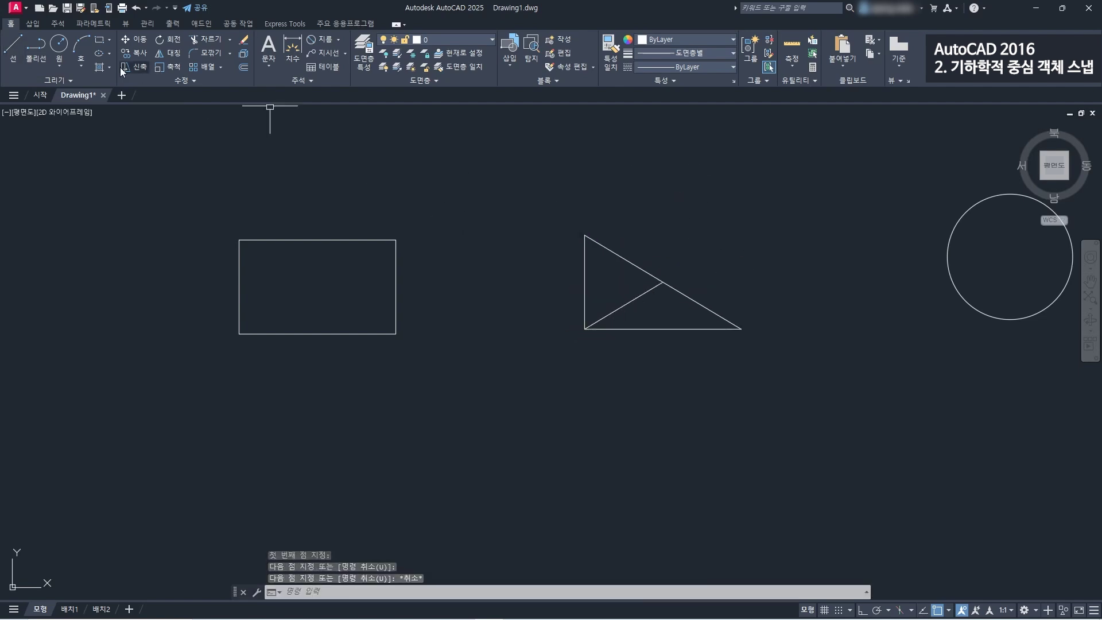
# - Look for the triangle's geometric center with the Line command, cancel it, and review the running object snap modes
pyautogui.click(12, 46)
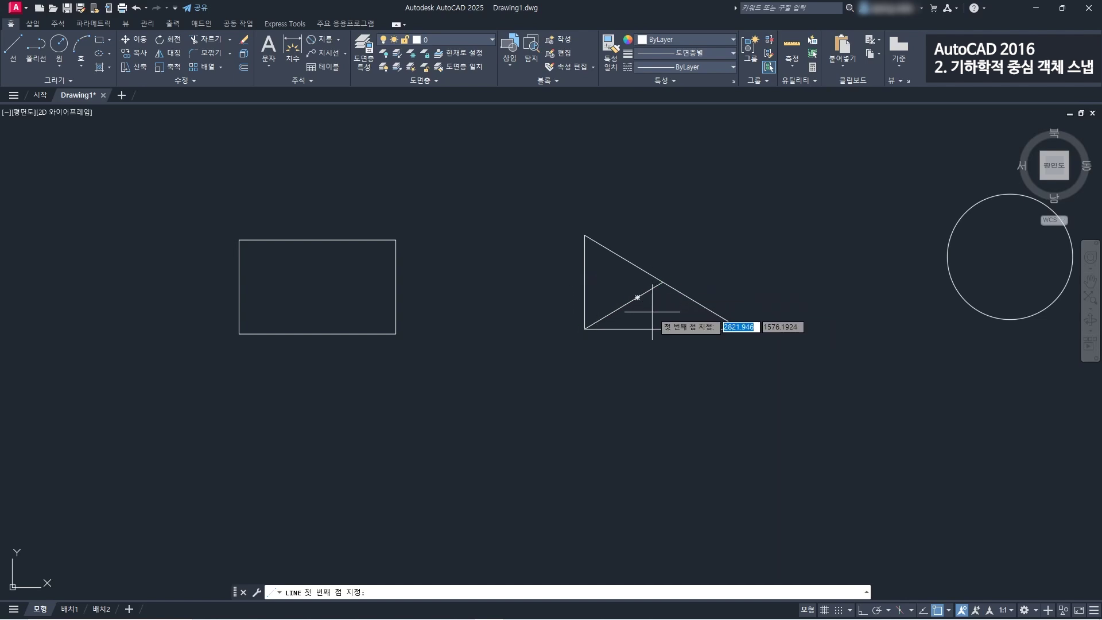
pyautogui.press('Escape')
pyautogui.click(949, 611)
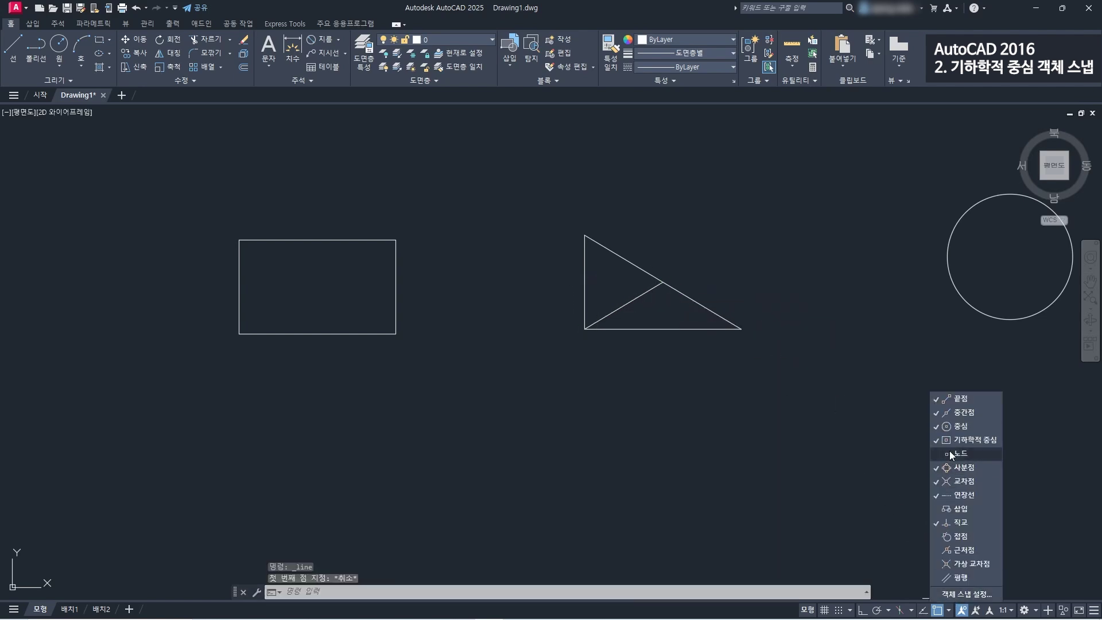
pyautogui.press('Escape')
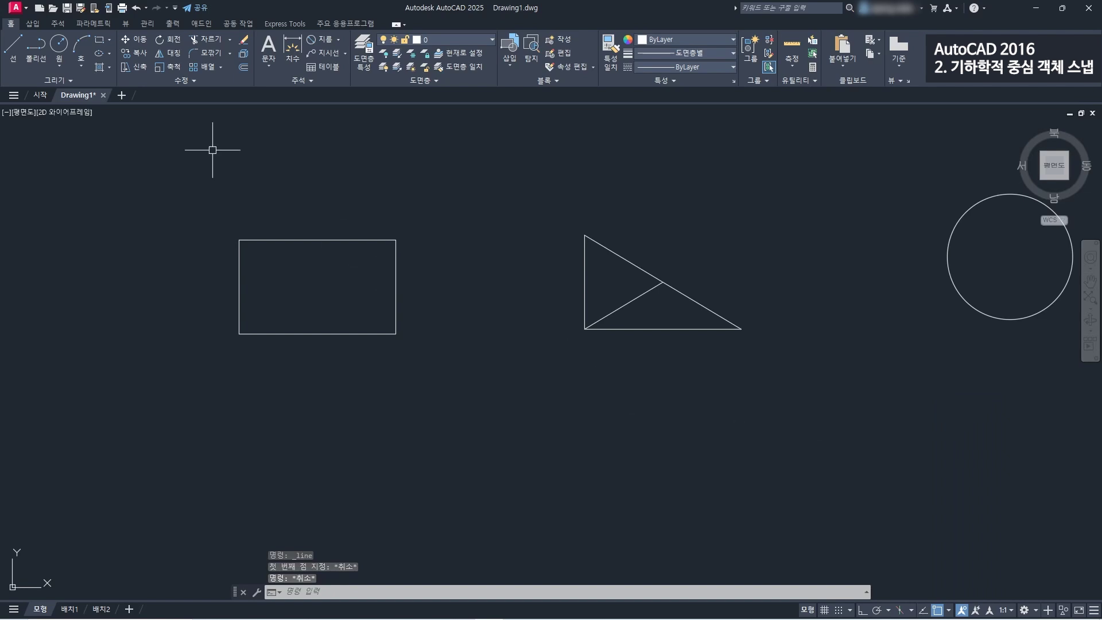
# - Draw a line from the triangle's lower-right corner to the midpoint of its vertical side
pyautogui.click(13, 46)
pyautogui.click(741, 329)
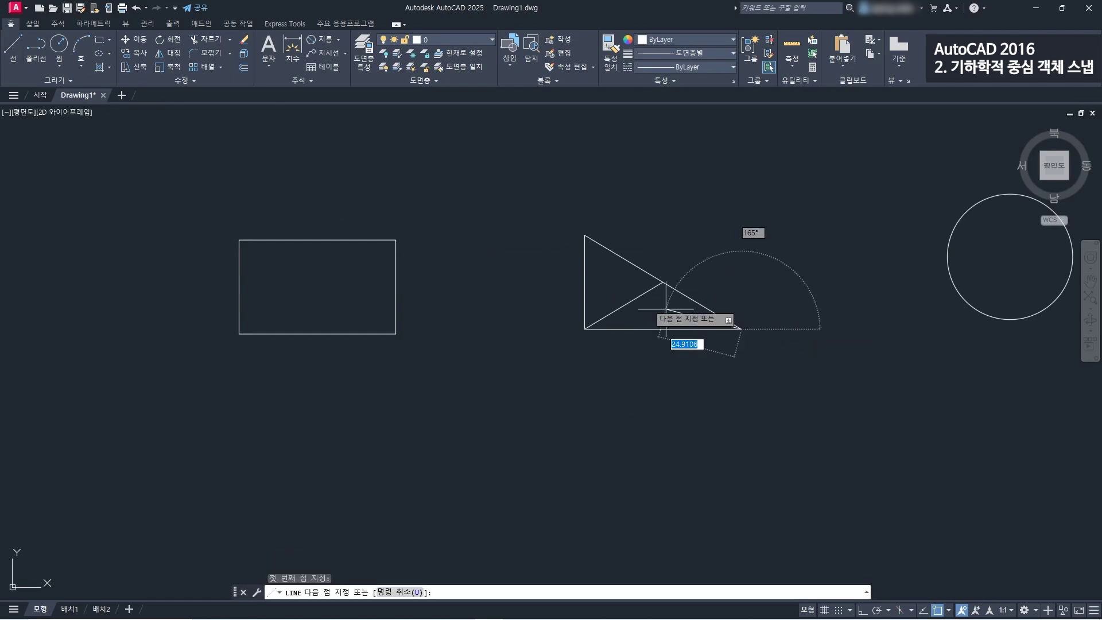
pyautogui.click(584, 282)
pyautogui.press('Escape')
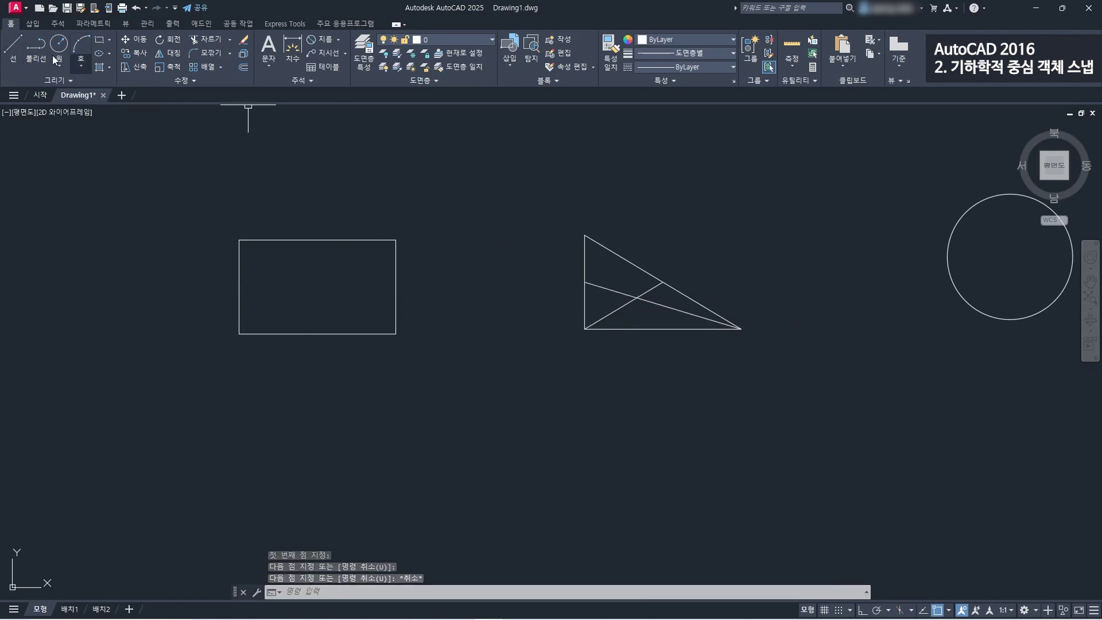
# - Draw a line from the midpoint of the triangle's base to its top corner, and examine where the three medians cross
pyautogui.click(12, 46)
pyautogui.click(661, 327)
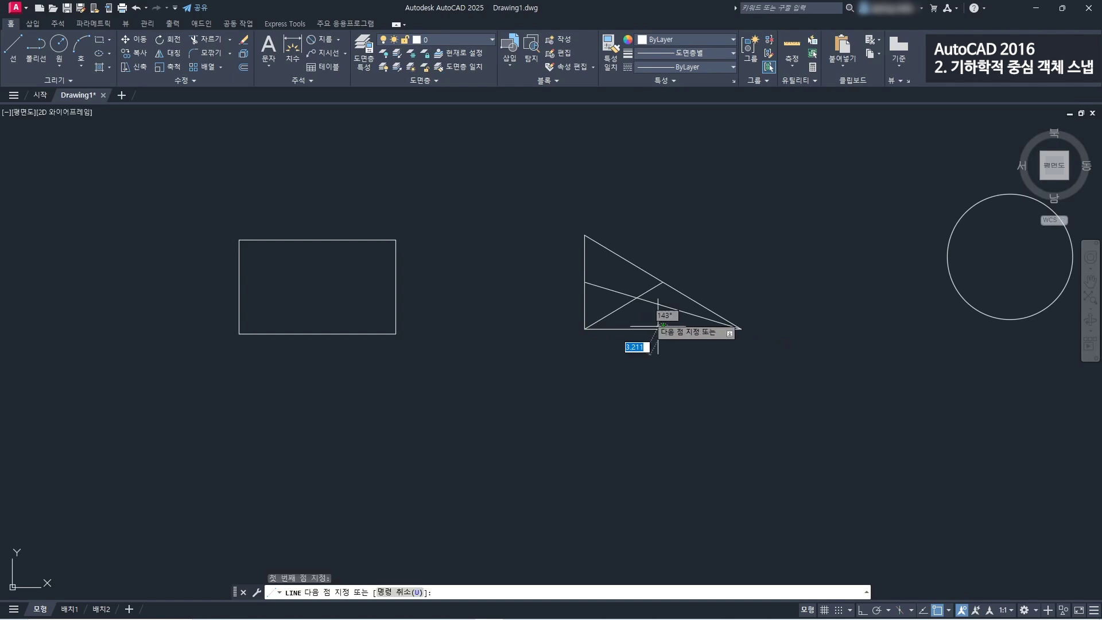
pyautogui.click(585, 235)
pyautogui.press('Escape')
pyautogui.scroll(2, 635, 298)
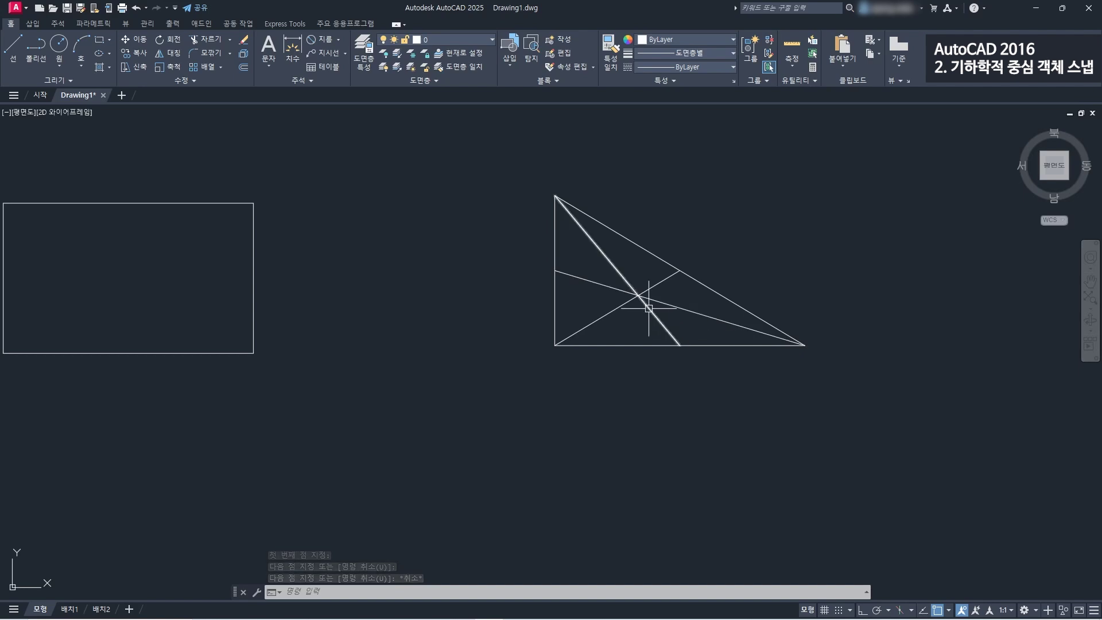
pyautogui.scroll(2, 648, 305)
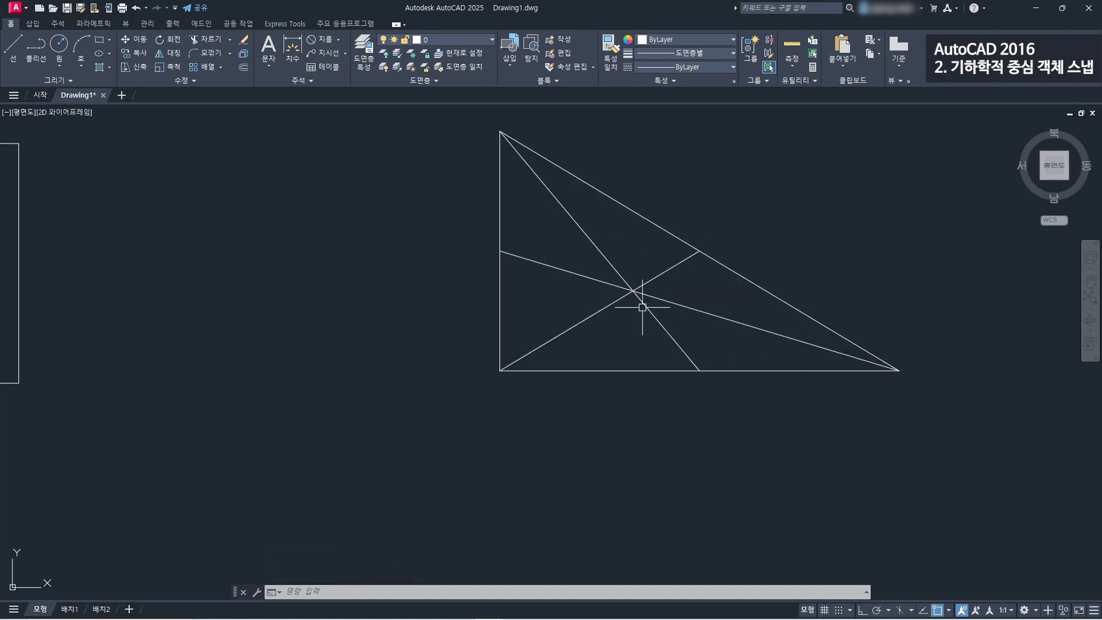
# - Draw a horizontal line between the midpoints of the rectangle's vertical sides, and select it to examine its midpoint grip
pyautogui.scroll(-2, 639, 301)
pyautogui.moveTo(250, 304); pyautogui.dragTo(485, 304, button='middle')
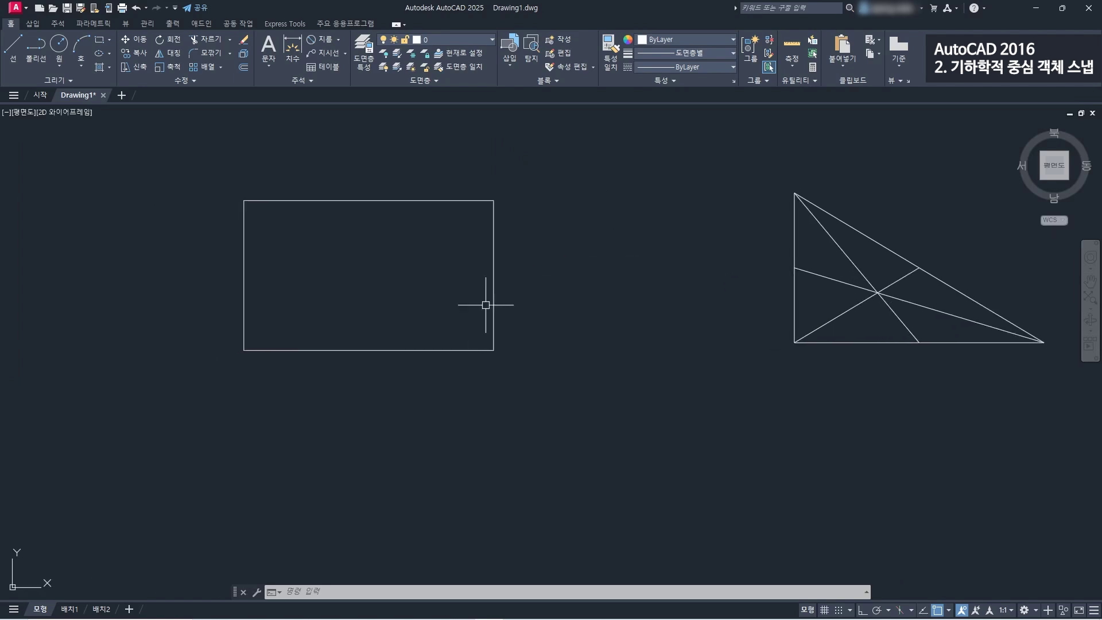
pyautogui.click(14, 46)
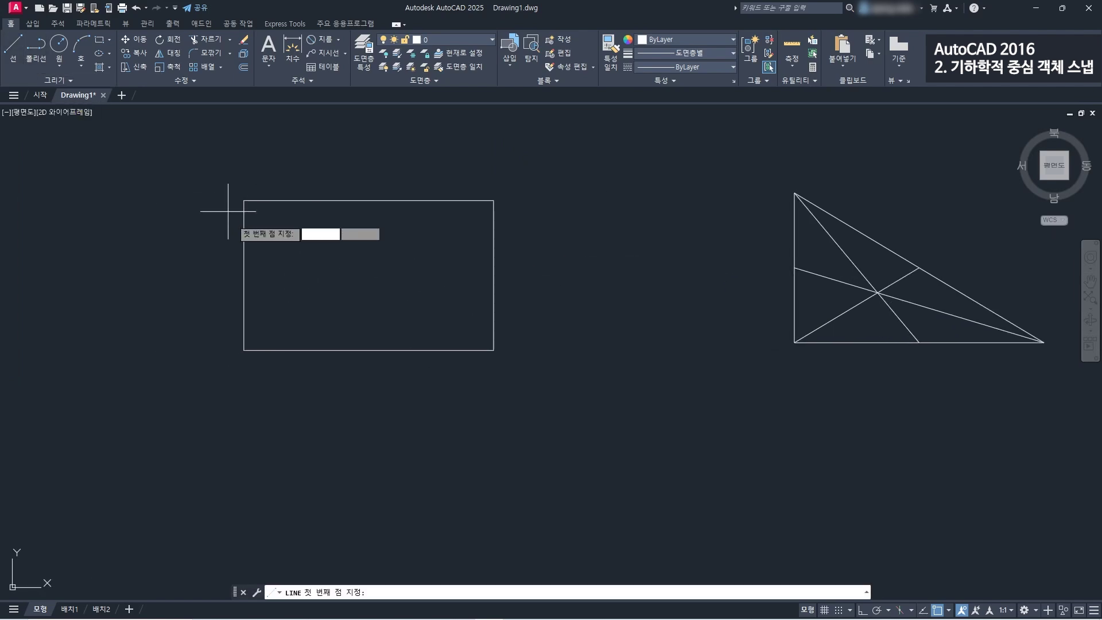
pyautogui.click(244, 275)
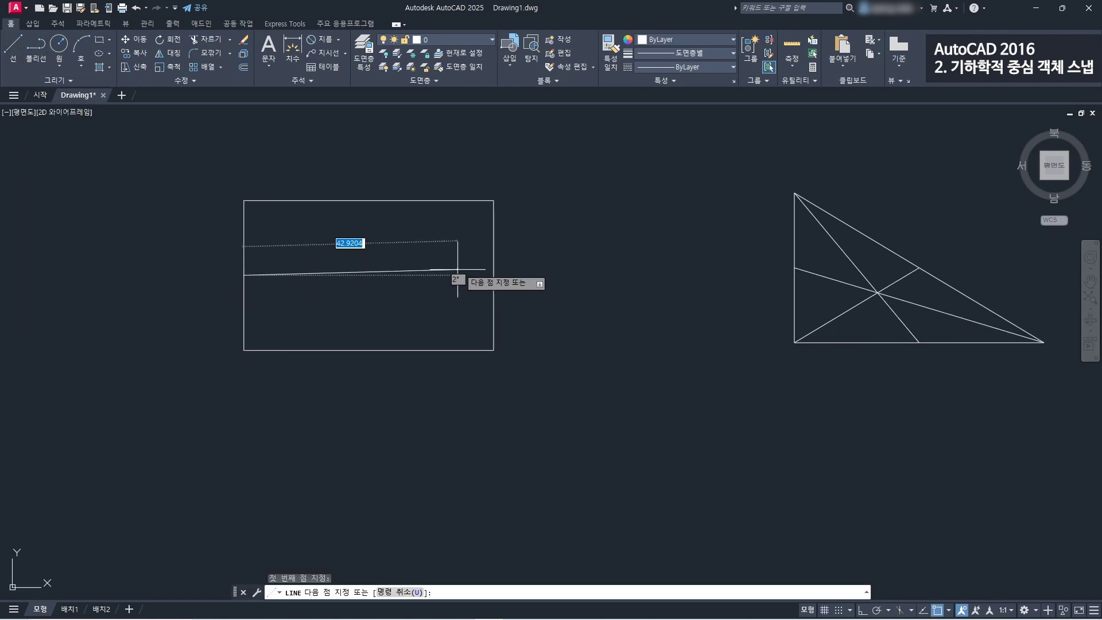
pyautogui.click(494, 275)
pyautogui.press('Escape')
pyautogui.click(376, 275)
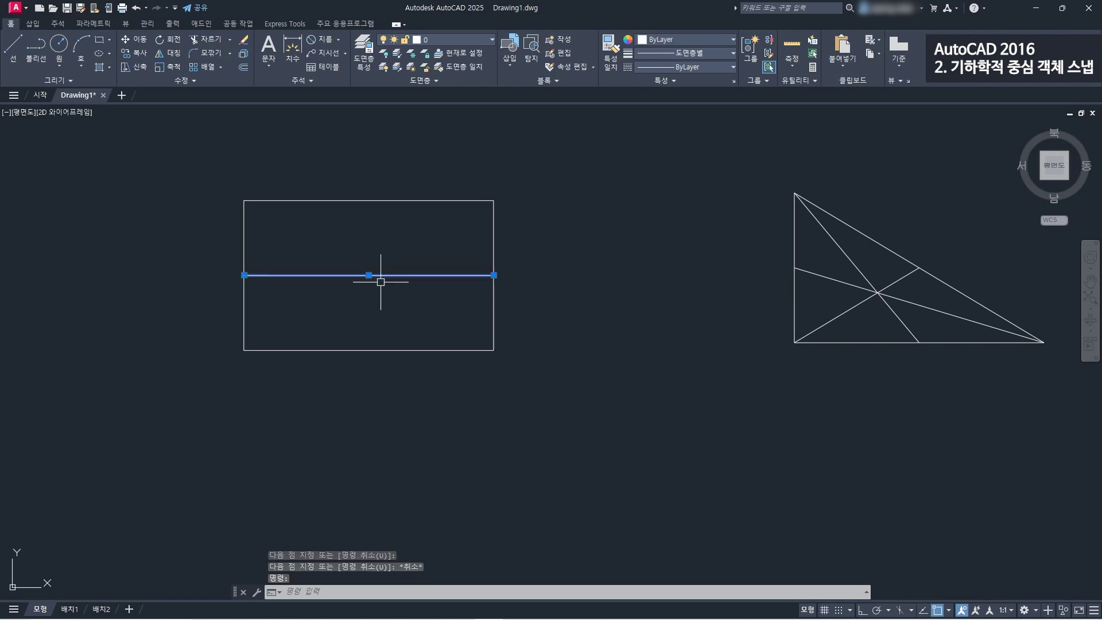
pyautogui.scroll(-2, 381, 282)
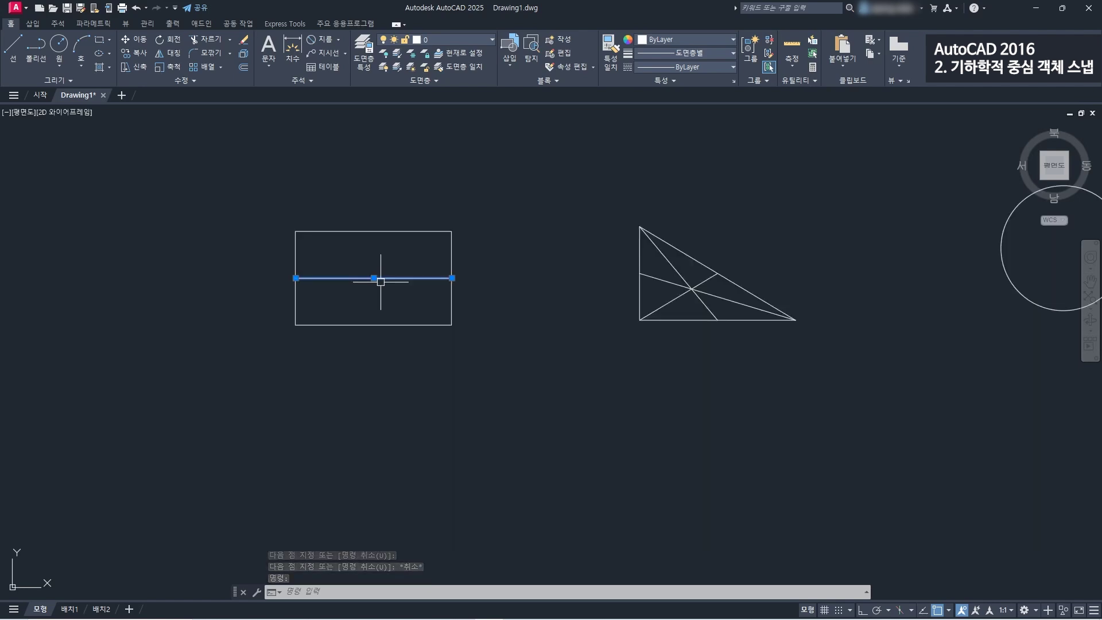
pyautogui.press('Escape')
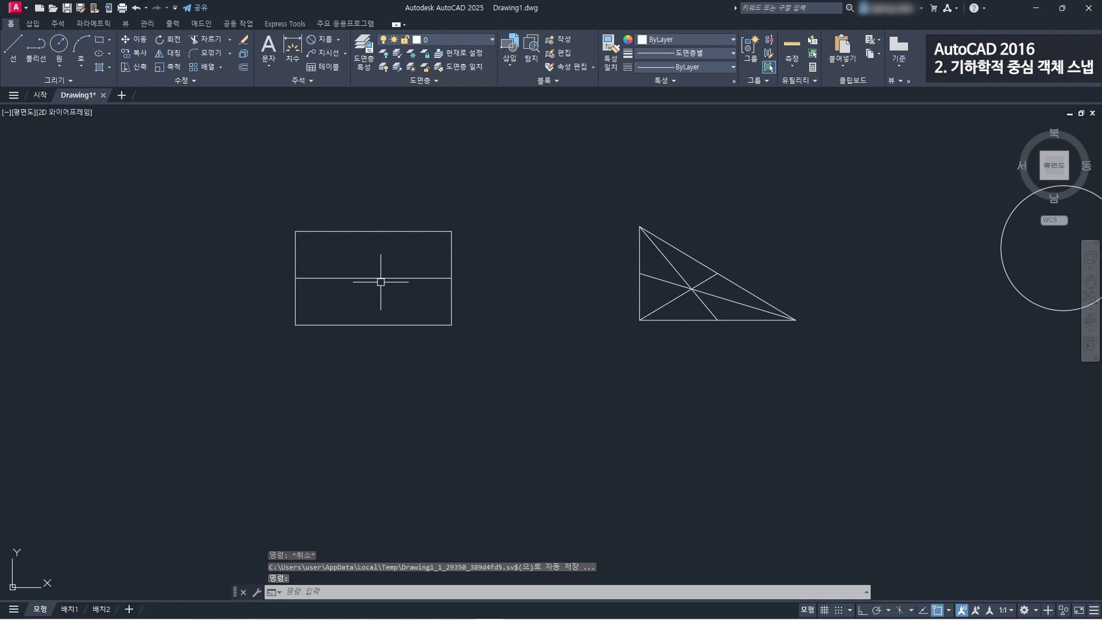
# - Draw a closed irregular spline through nine fit points in the empty area above the rectangle and triangle
pyautogui.scroll(-2, 381, 282)
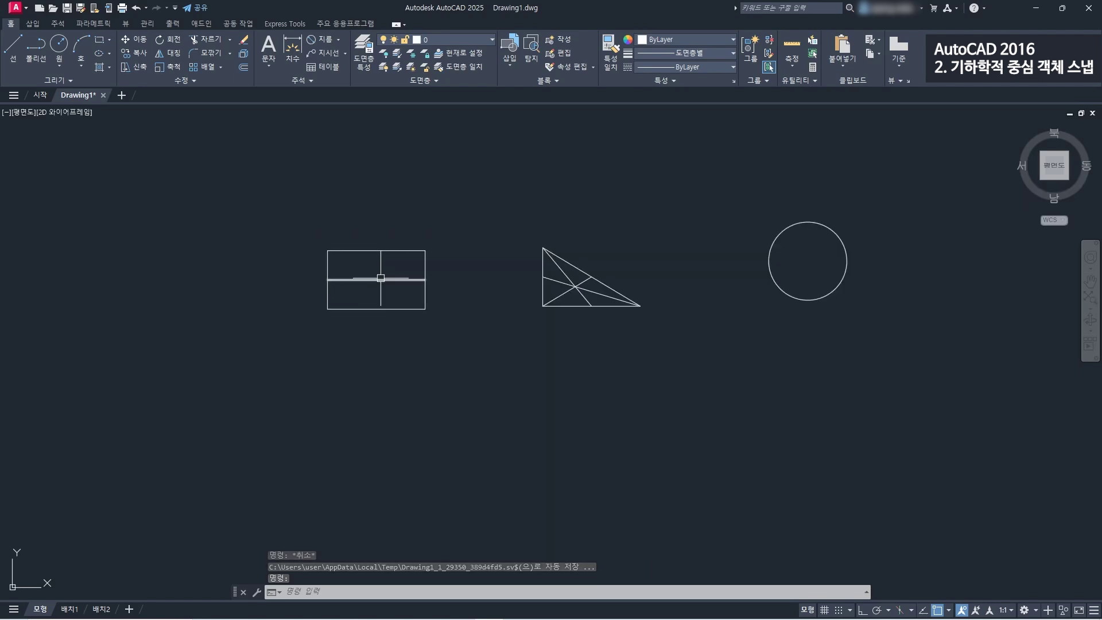
pyautogui.click(62, 81)
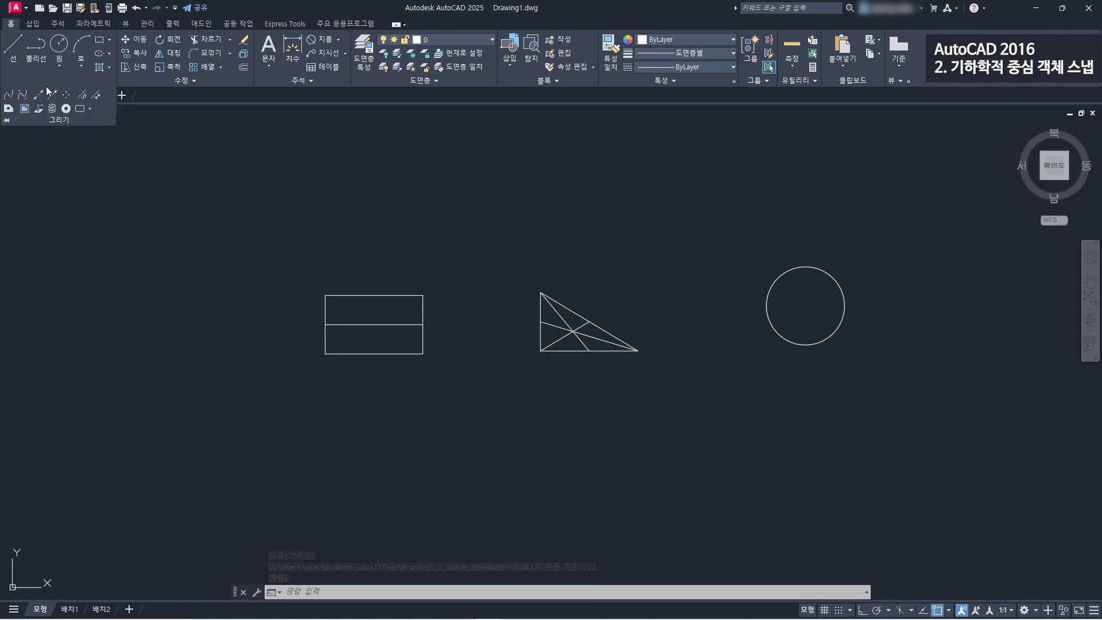
pyautogui.click(14, 98)
pyautogui.click(383, 225)
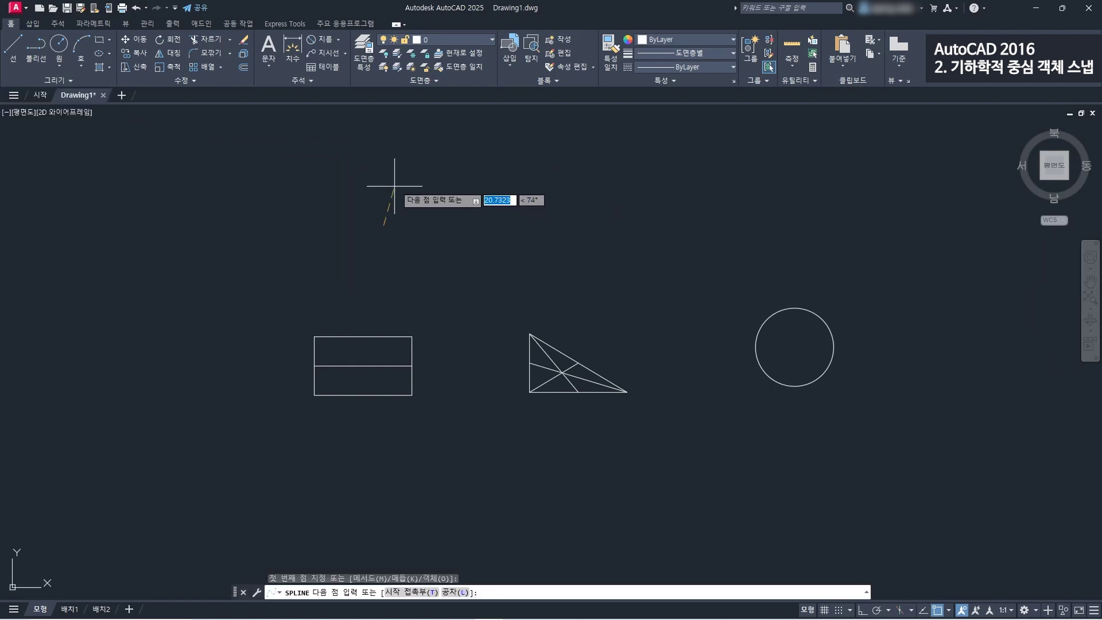
pyautogui.click(388, 177)
pyautogui.click(444, 180)
pyautogui.click(505, 160)
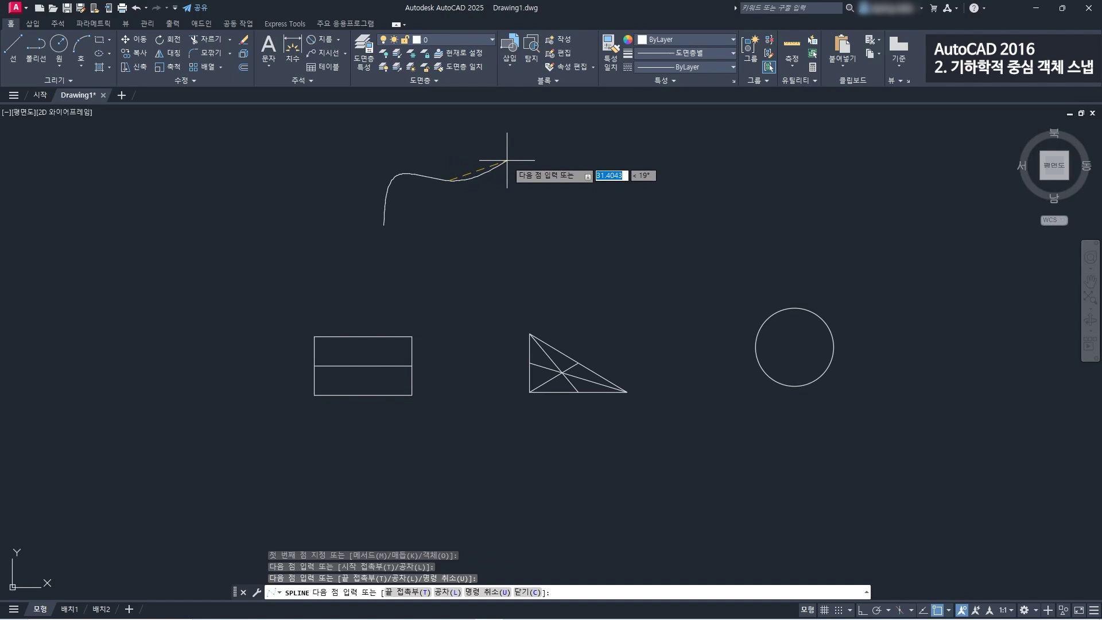
pyautogui.click(546, 184)
pyautogui.click(512, 229)
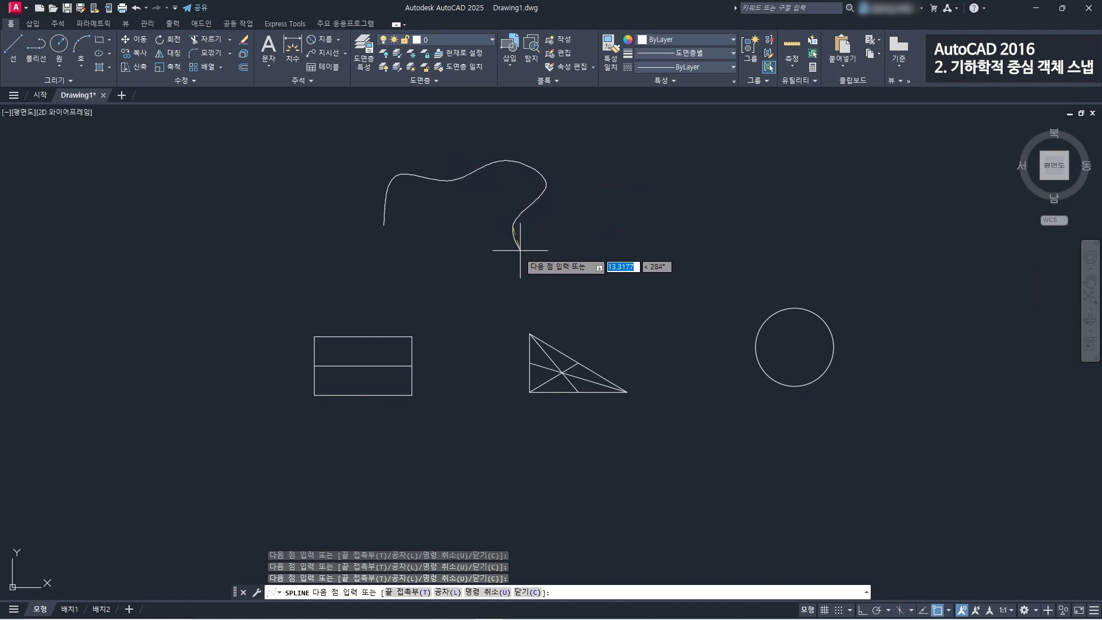
pyautogui.click(429, 234)
pyautogui.write('c')
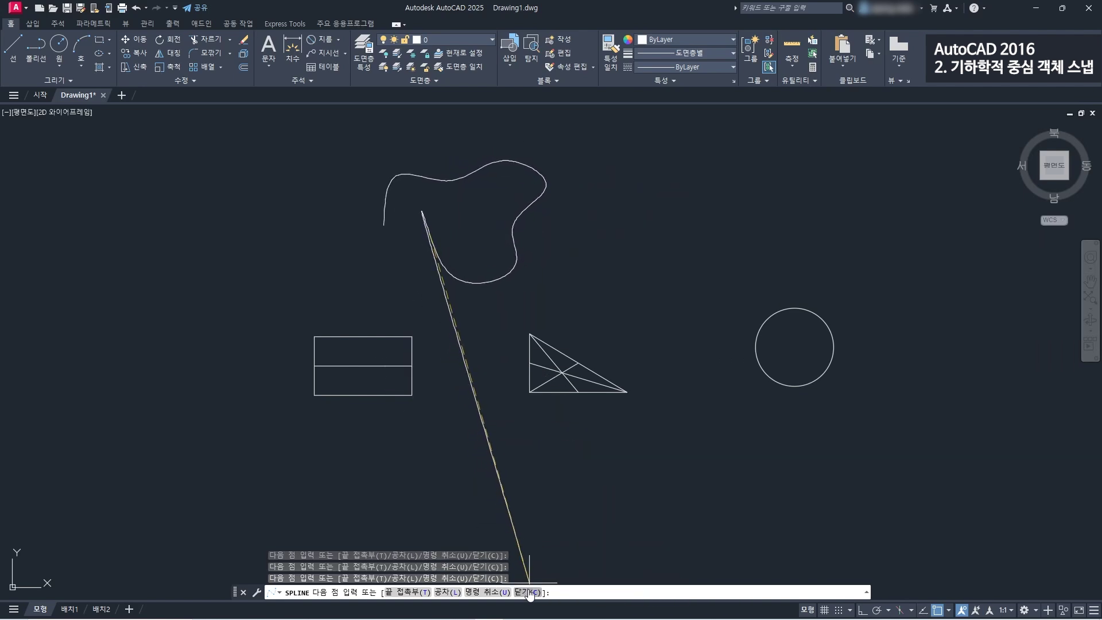
pyautogui.press('Return')
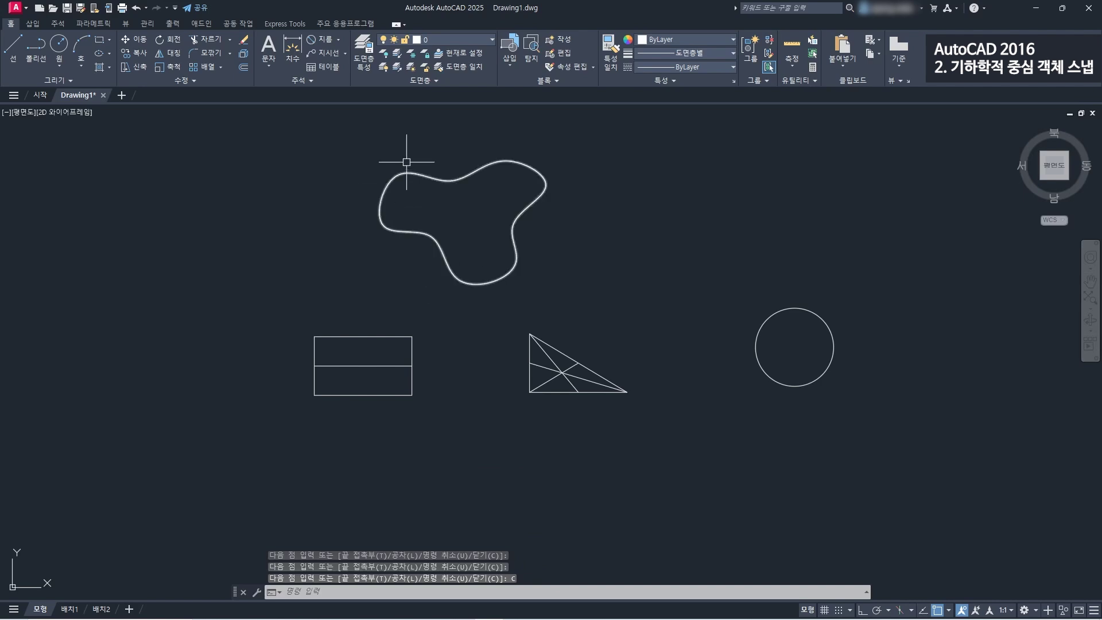
# - Select the closed spline to examine its outline and fit points, deselect it, and look at the triangle's medians
pyautogui.click(504, 161)
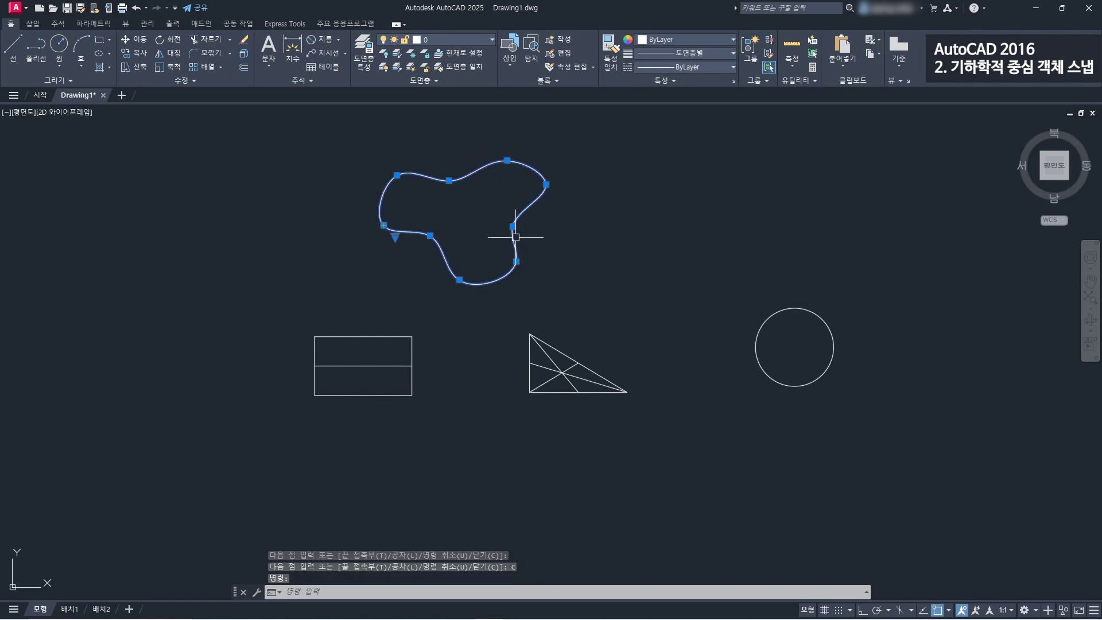
pyautogui.scroll(2, 448, 206)
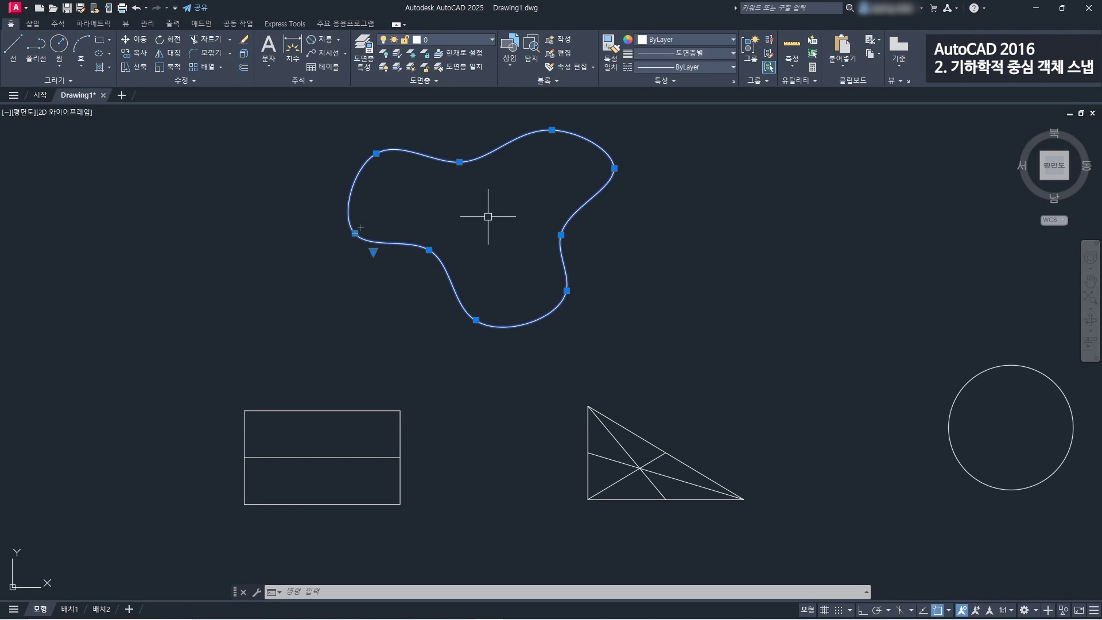
pyautogui.scroll(-2, 488, 216)
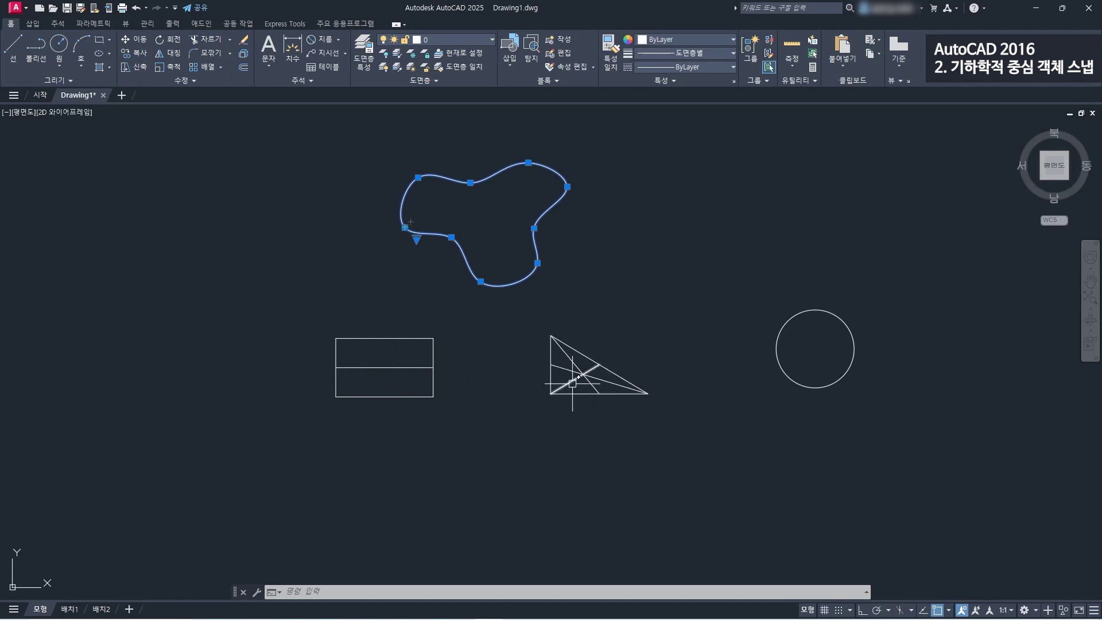
pyautogui.press('Escape')
pyautogui.scroll(2, 574, 390)
pyautogui.moveTo(603, 390); pyautogui.dragTo(637, 394, button='middle')
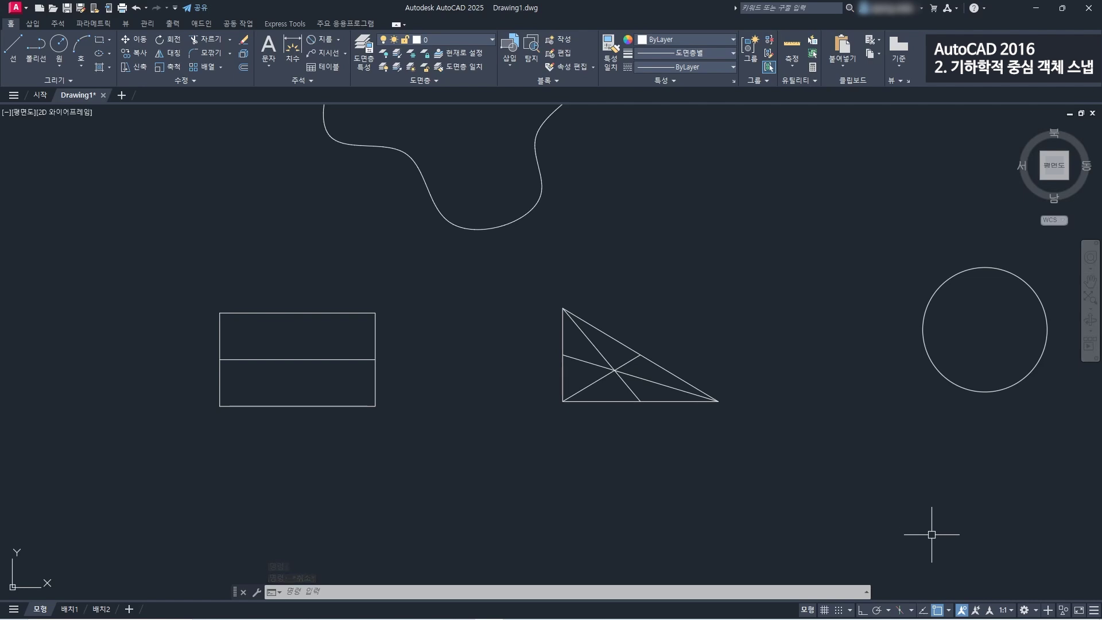
# - Turn on the Geometric Center (기하학적 중심) running object snap in the object snap settings
pyautogui.rightClick(938, 612)
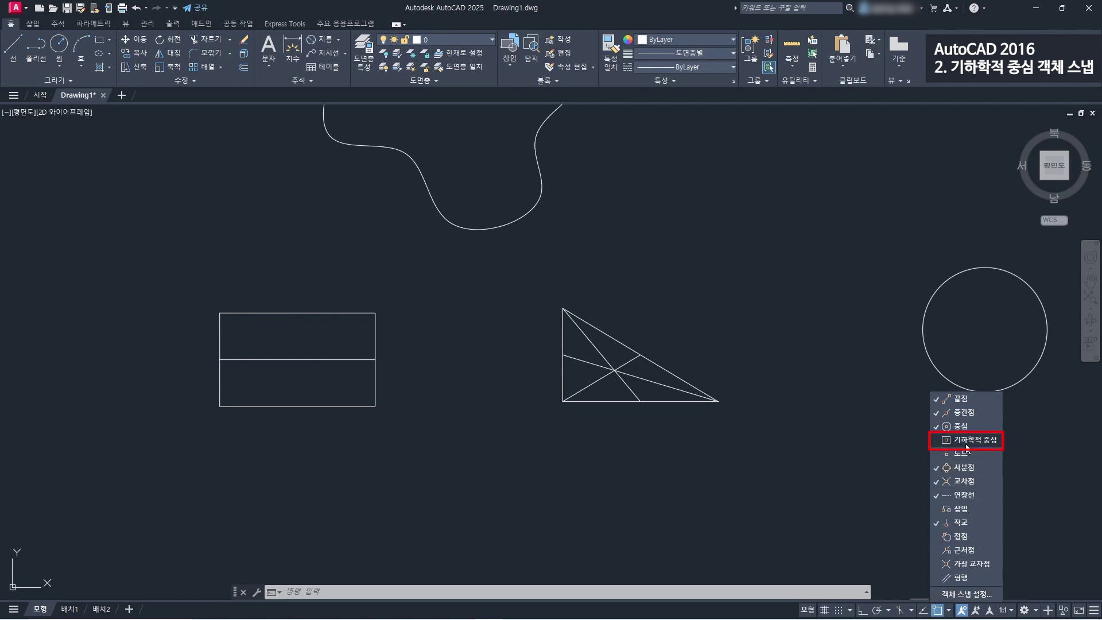
pyautogui.click(959, 442)
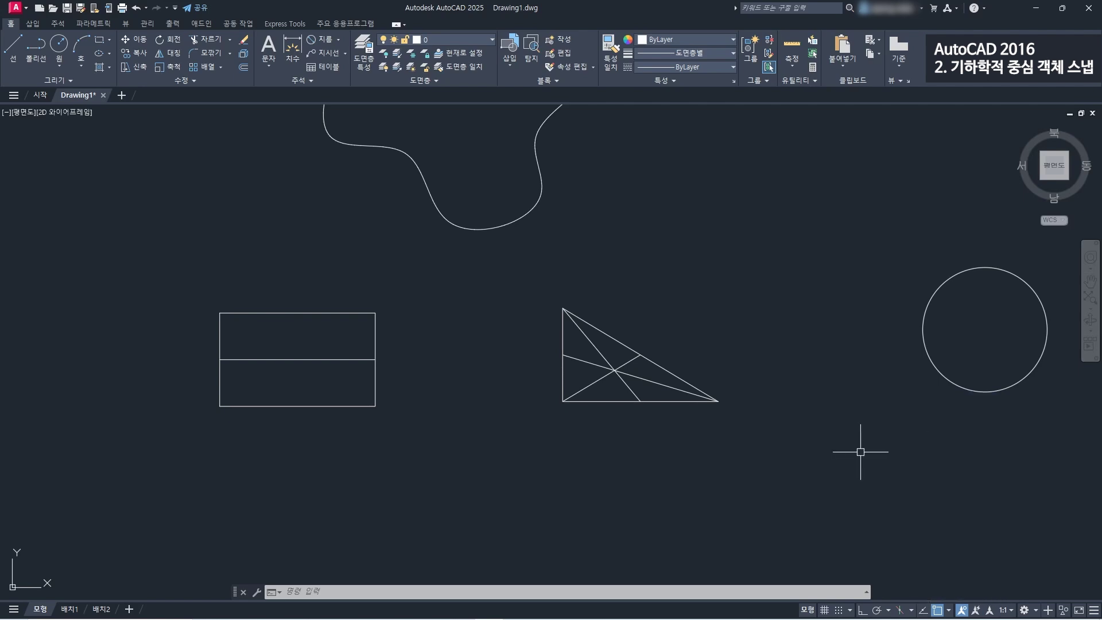
pyautogui.rightClick(939, 612)
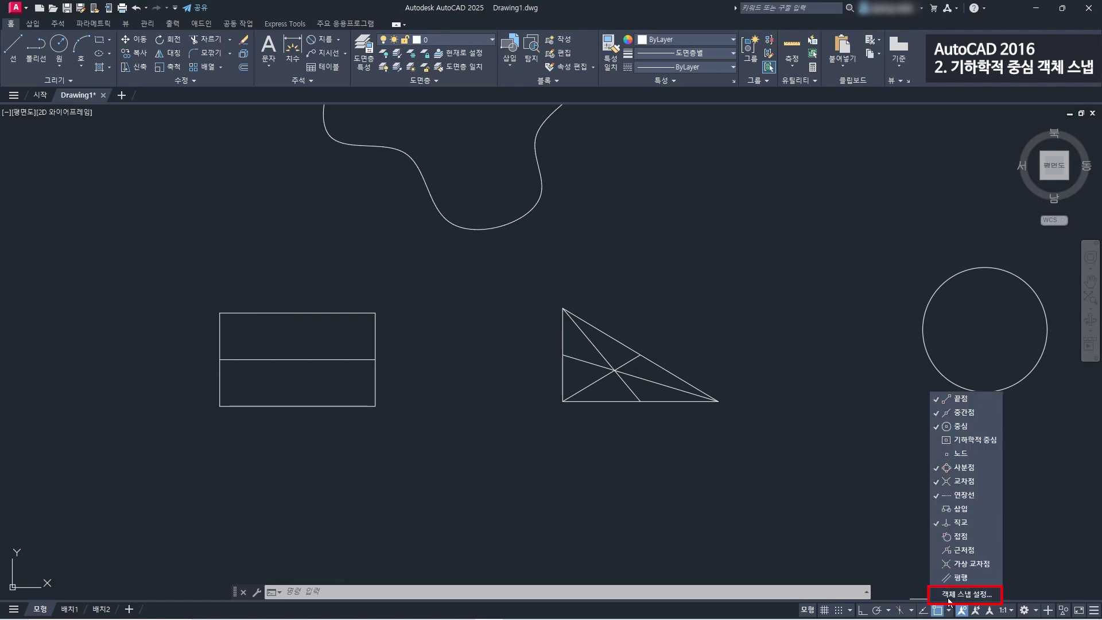
pyautogui.click(949, 594)
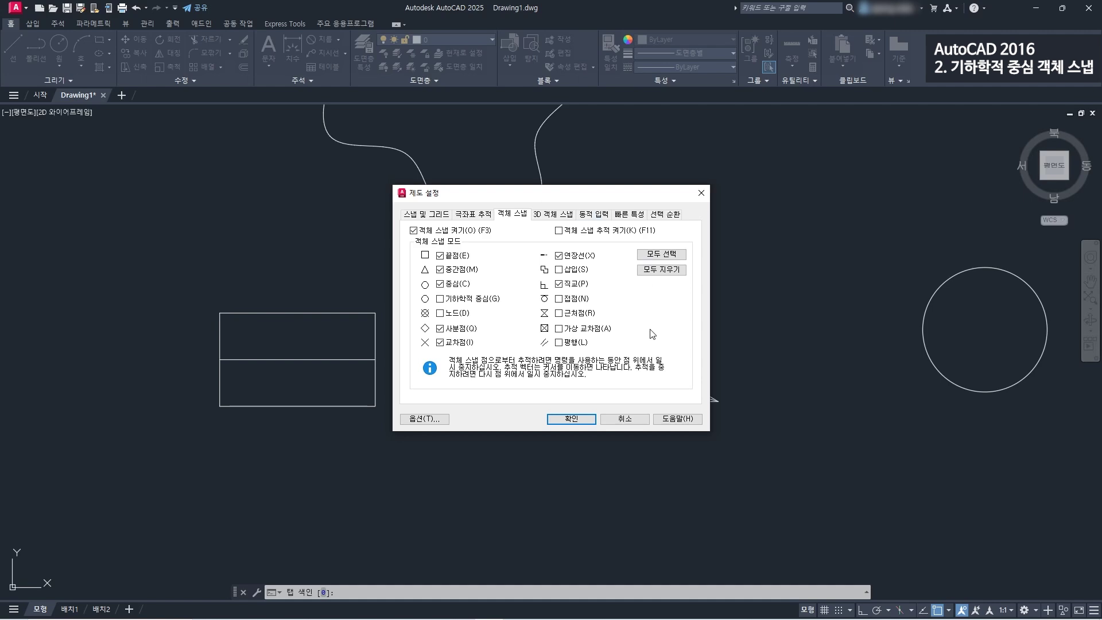
pyautogui.click(475, 304)
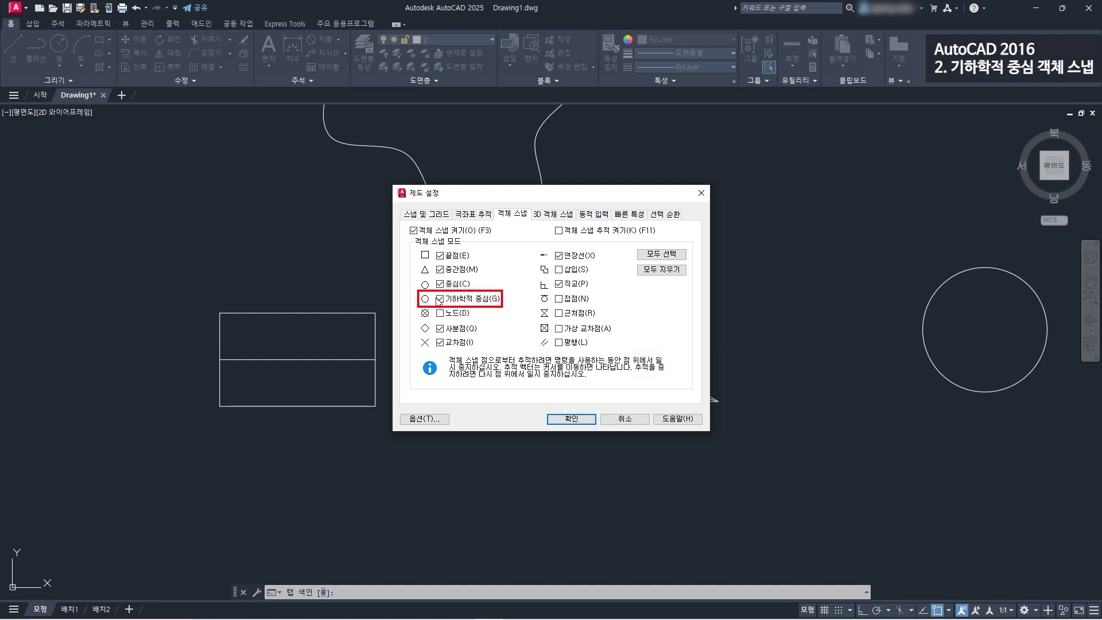
pyautogui.click(586, 419)
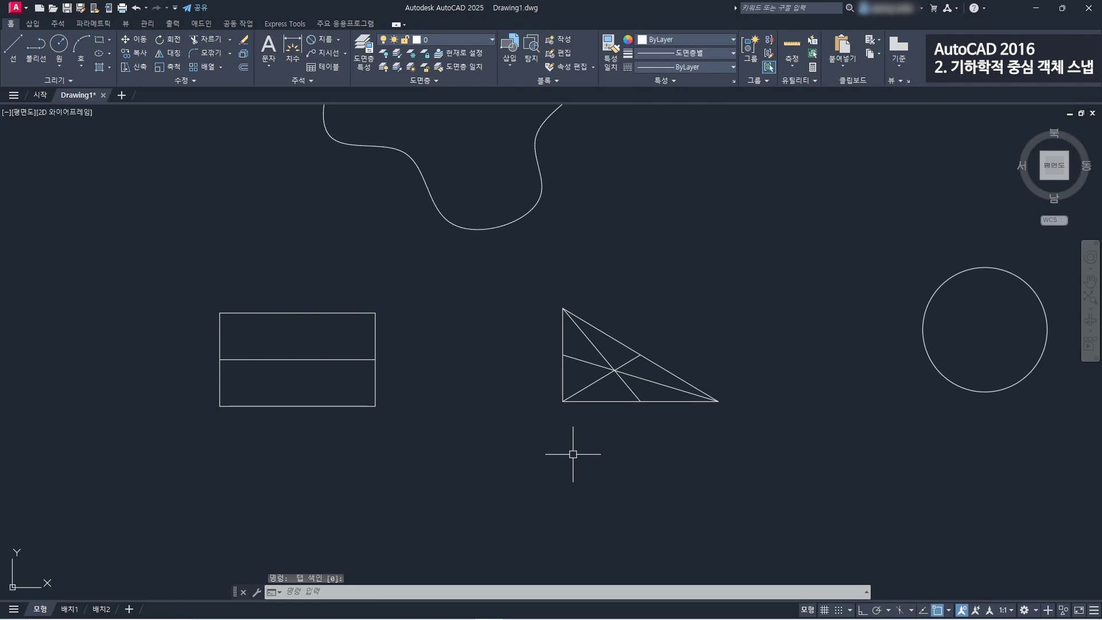
pyautogui.scroll(-2, 541, 394)
pyautogui.scroll(2, 506, 403)
pyautogui.scroll(-2, 508, 387)
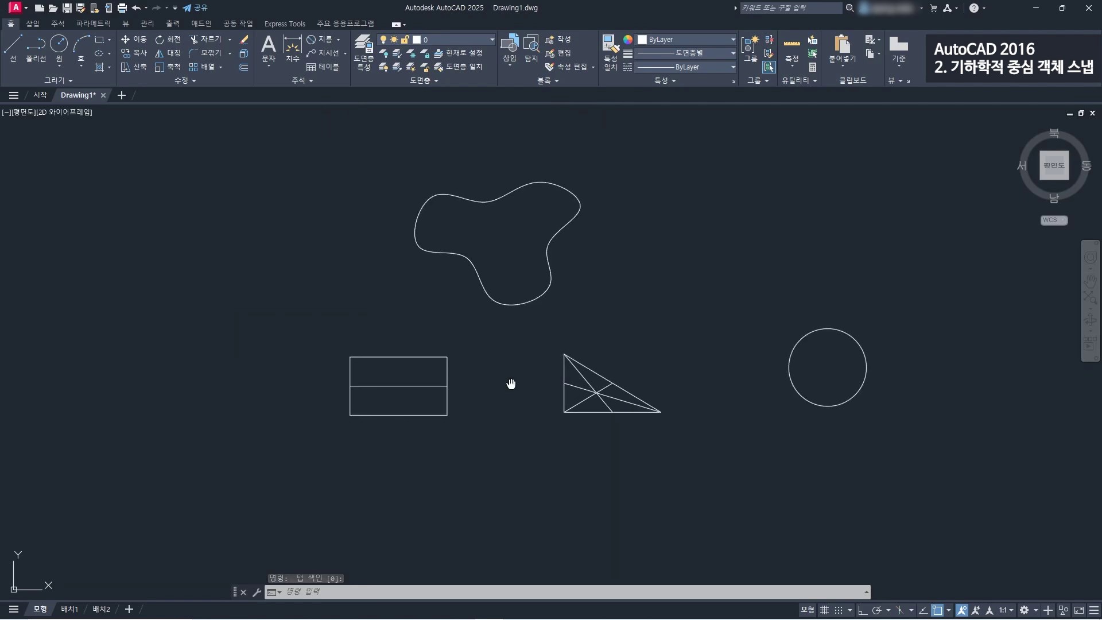
pyautogui.scroll(2, 406, 367)
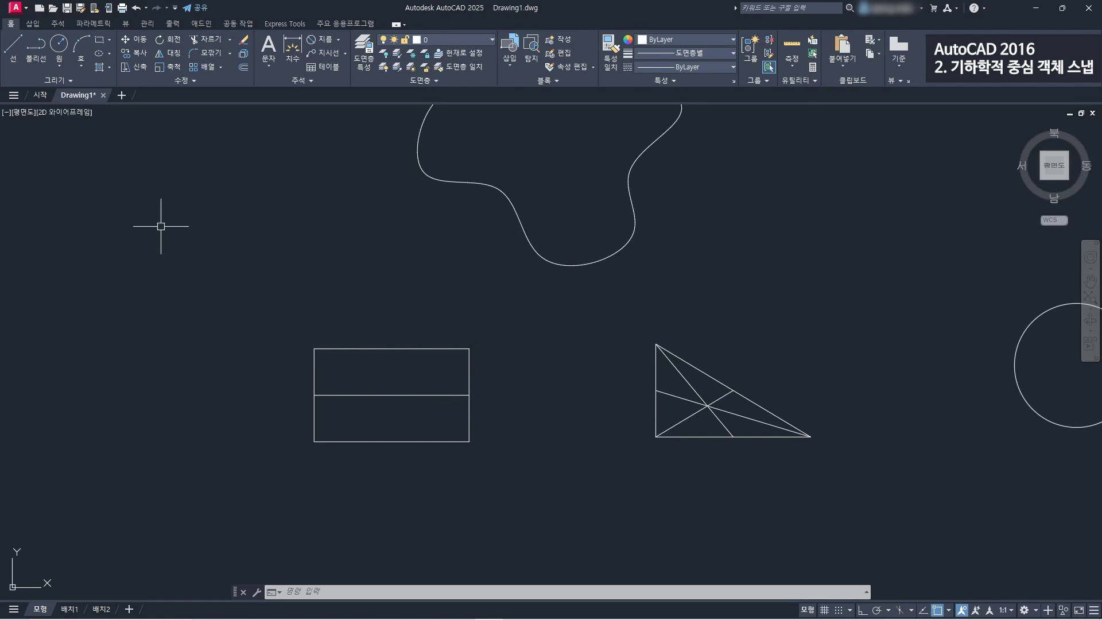
pyautogui.click(68, 56)
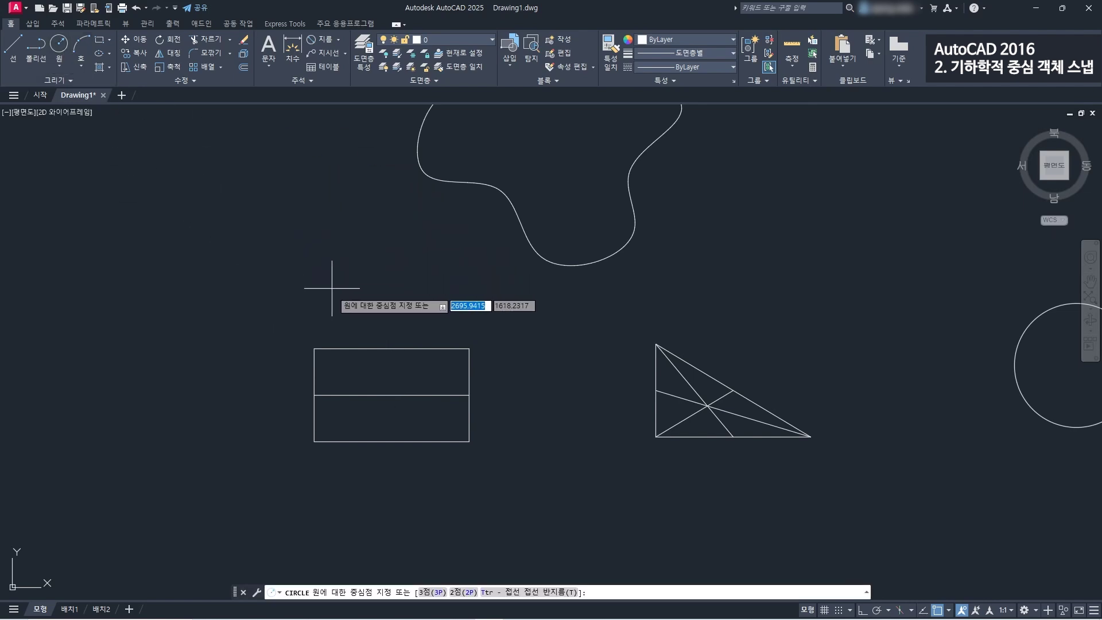
pyautogui.moveTo(443, 352); pyautogui.dragTo(465, 315, button='middle')
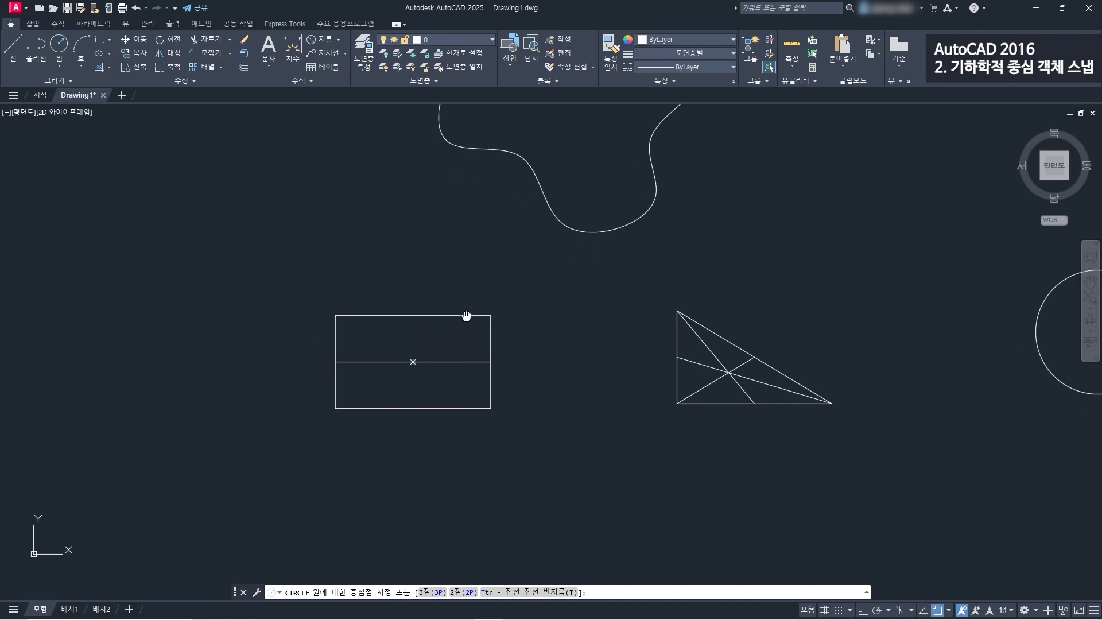
pyautogui.scroll(2, 431, 341)
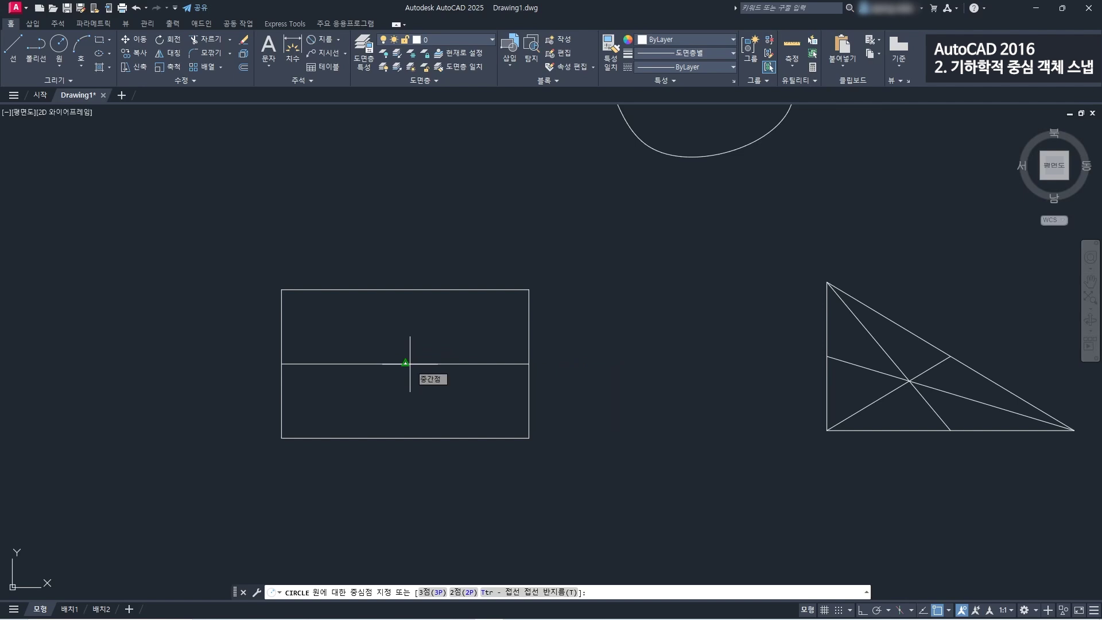
pyautogui.press('Escape')
# - Delete the horizontal line inside the rectangle and draw a circle around the rectangle, centered on its geometric center
pyautogui.click(442, 363)
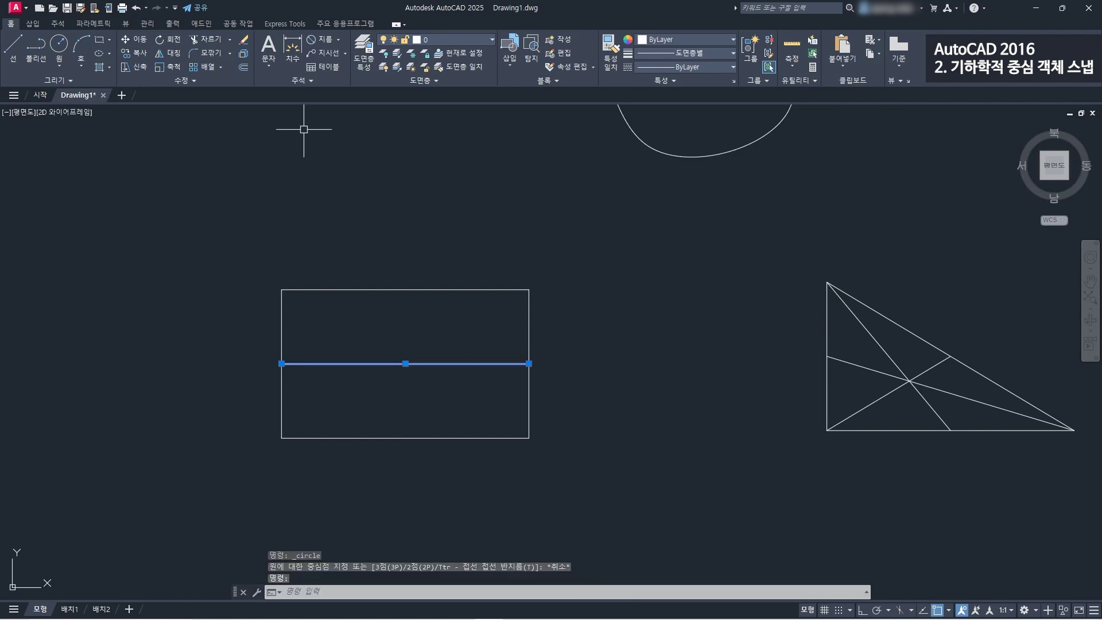
pyautogui.press('Escape')
pyautogui.press('Return')
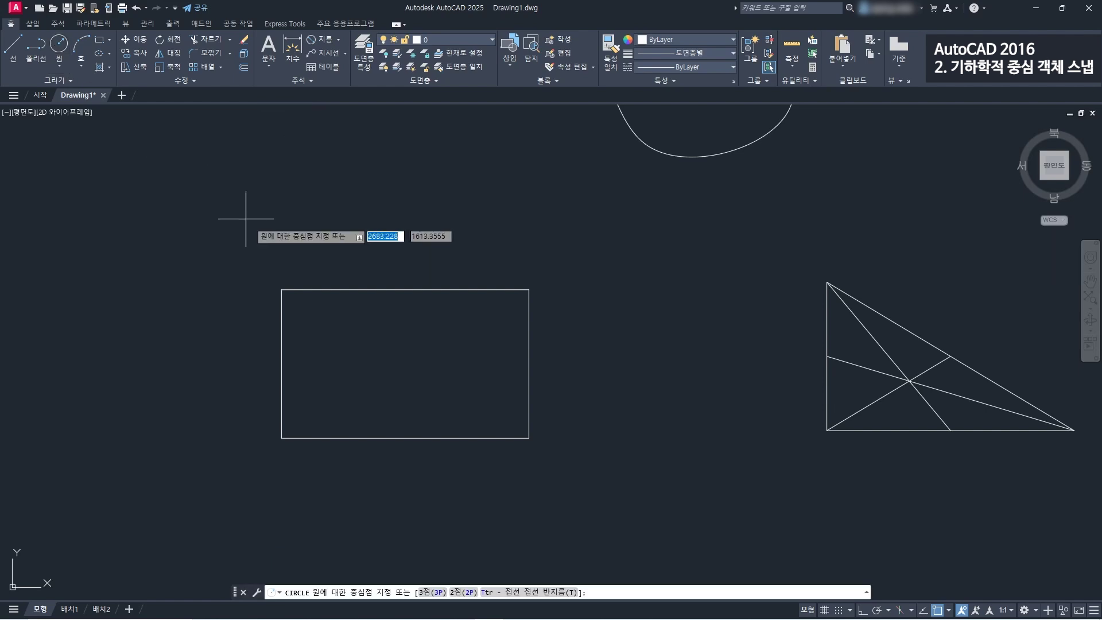
pyautogui.click(406, 363)
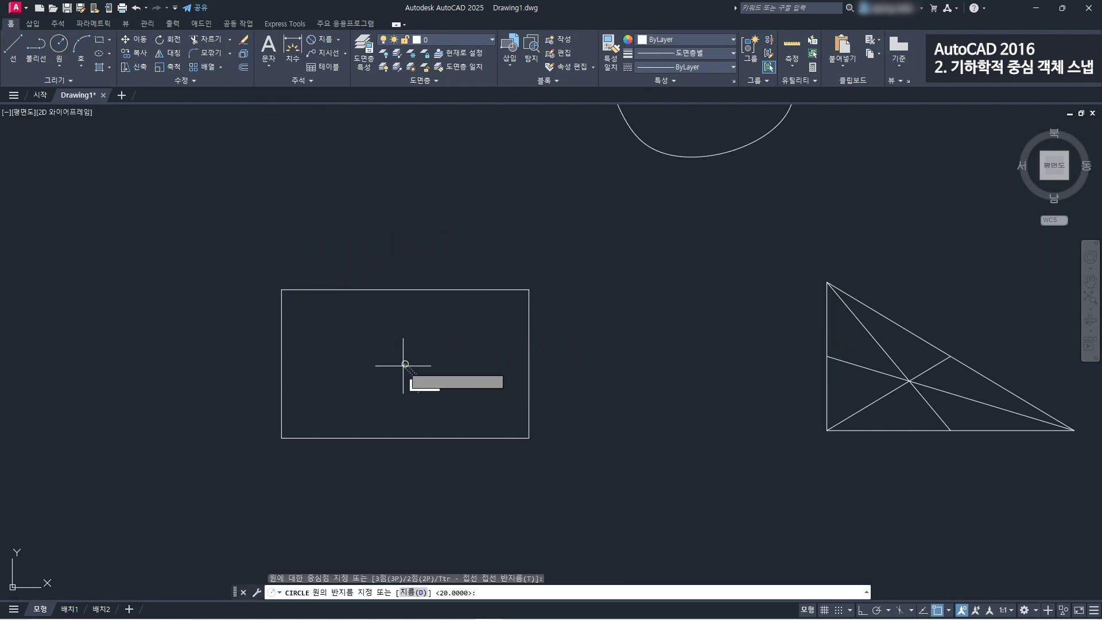
pyautogui.click(589, 312)
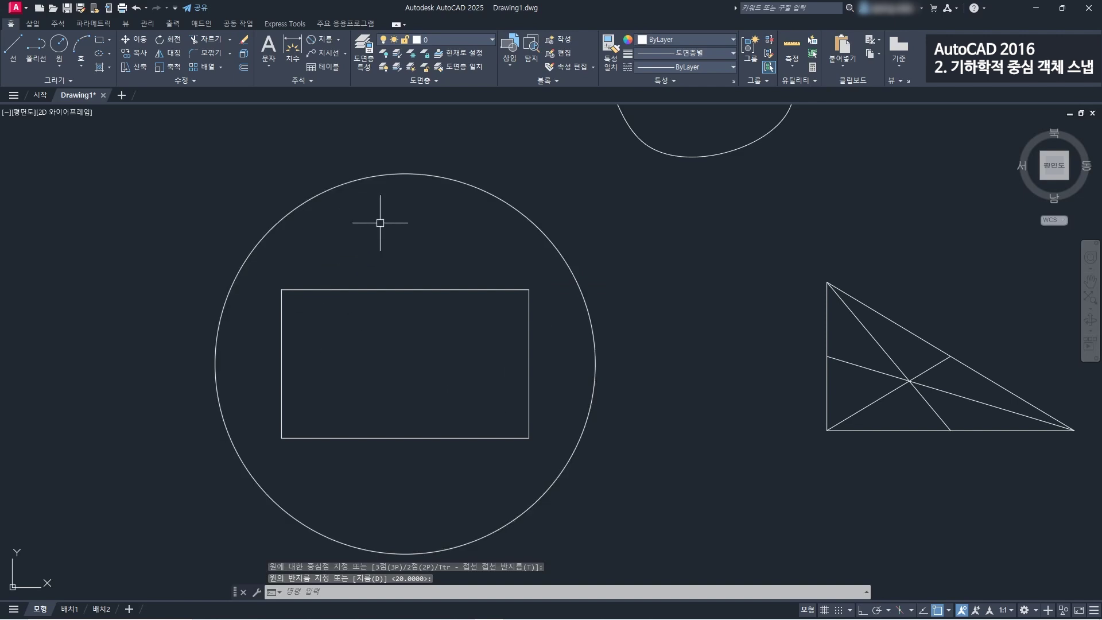
# - Delete the three median lines inside the triangle
pyautogui.moveTo(781, 410); pyautogui.dragTo(565, 386, button='middle')
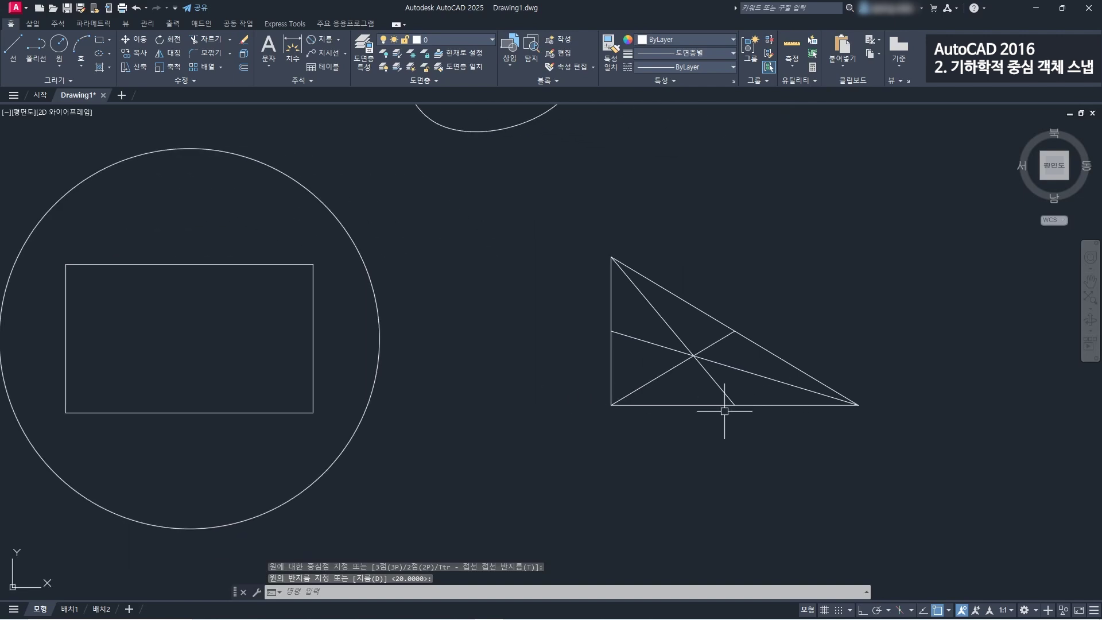
pyautogui.click(62, 50)
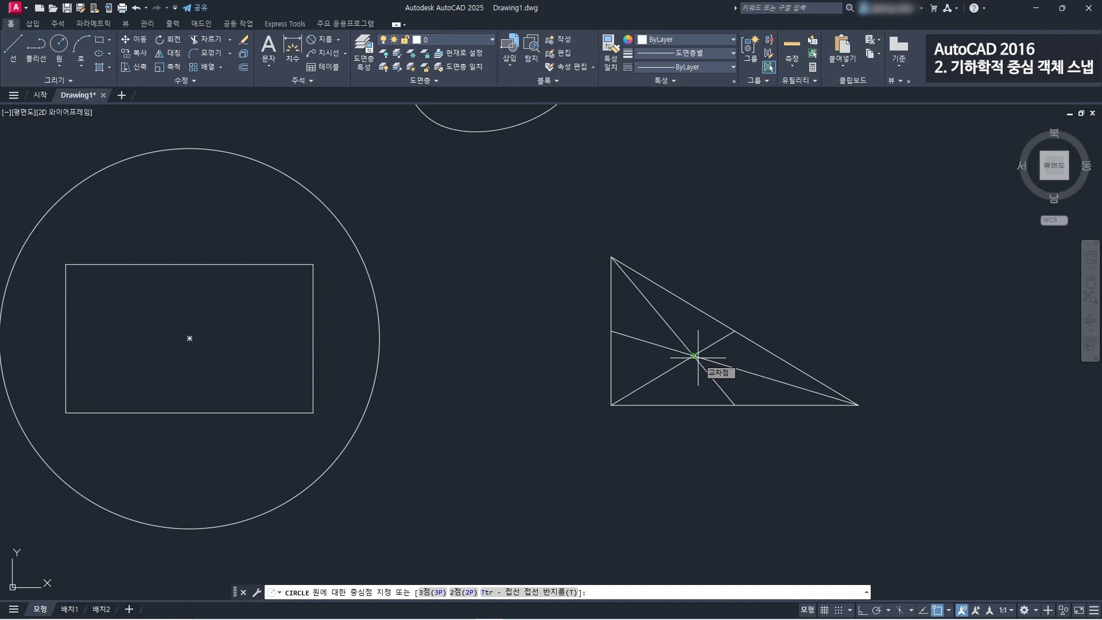
pyautogui.press('Escape')
pyautogui.click(721, 369)
pyautogui.click(674, 396)
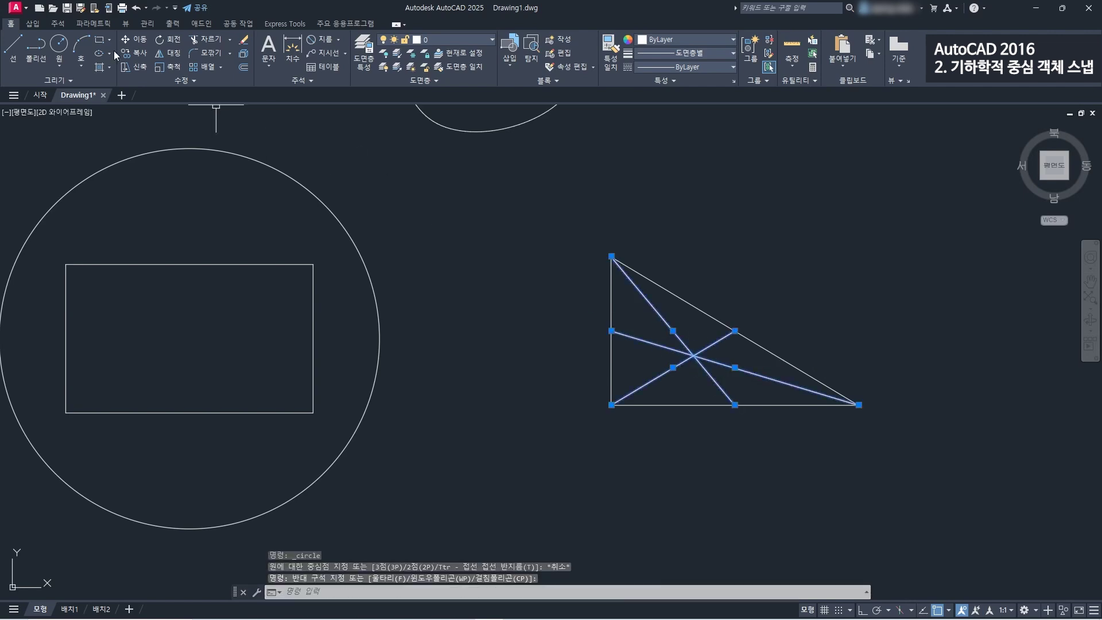
pyautogui.click(243, 39)
# - Draw a circle with a radius of about 34.9 around the triangle, centered on the triangle's geometric center
pyautogui.click(59, 44)
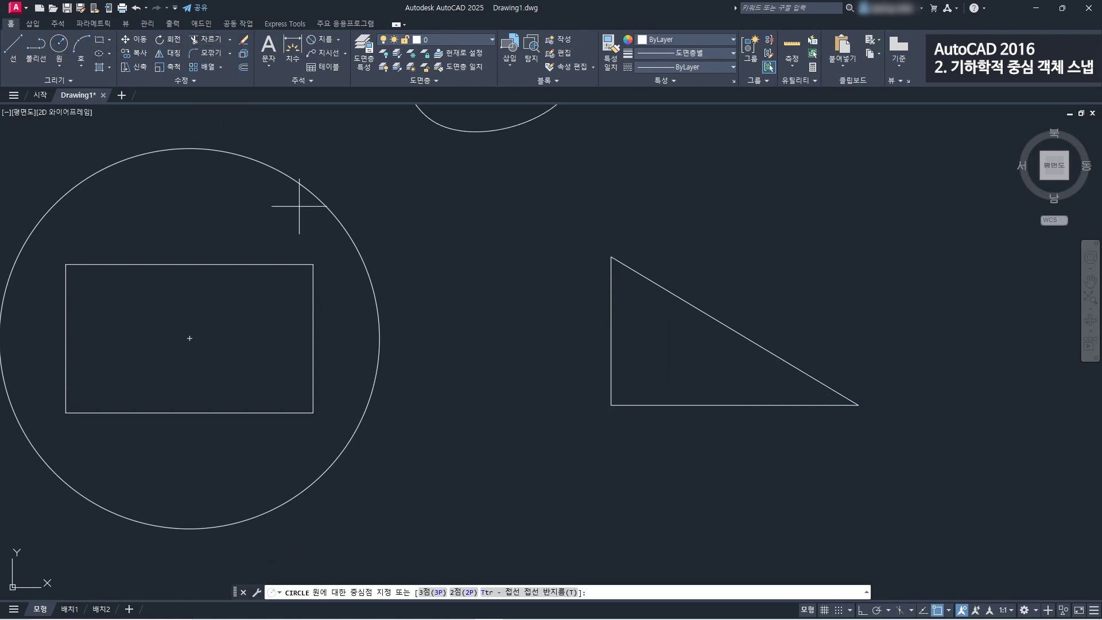
pyautogui.click(694, 355)
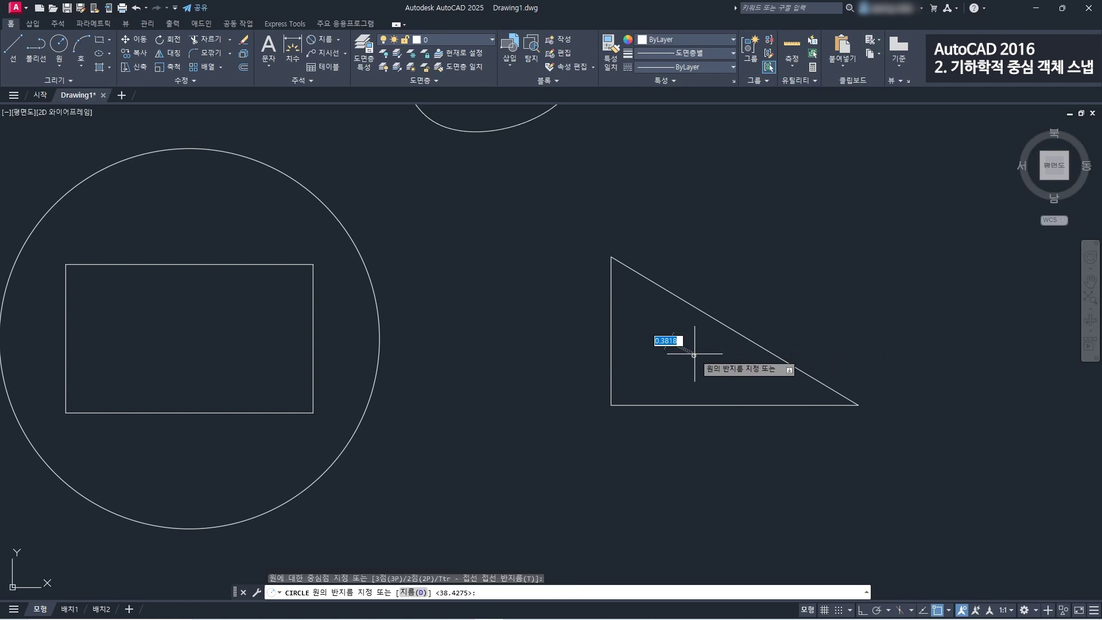
pyautogui.click(836, 261)
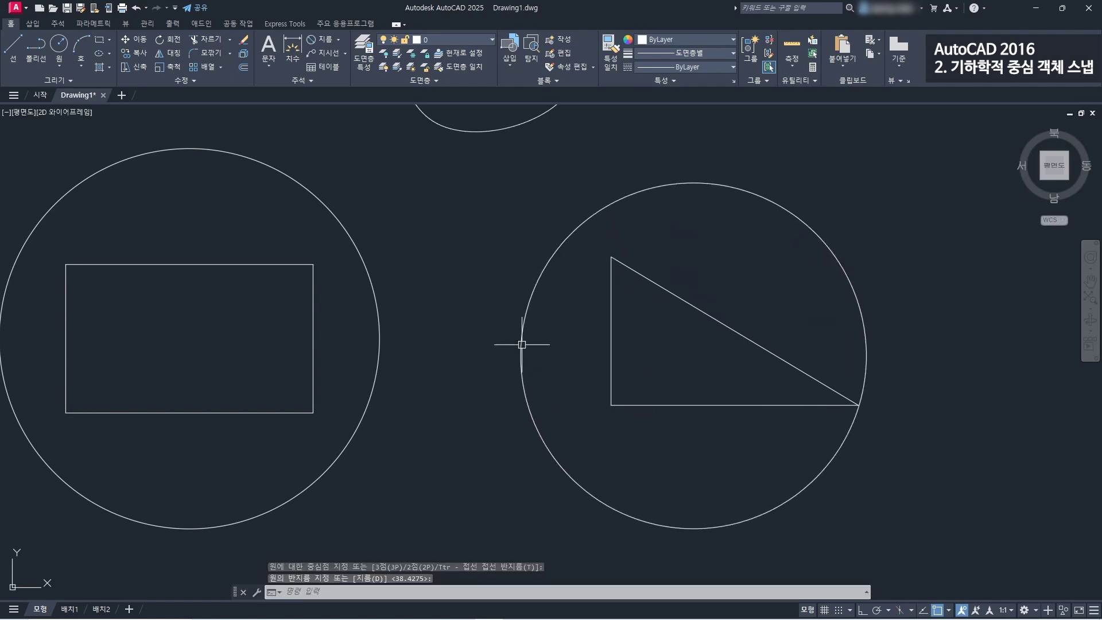
# - Draw a small circle inside the closed spline, centered on the spline's geometric center
pyautogui.scroll(-5, 646, 353)
pyautogui.moveTo(617, 256); pyautogui.dragTo(599, 317, button='middle')
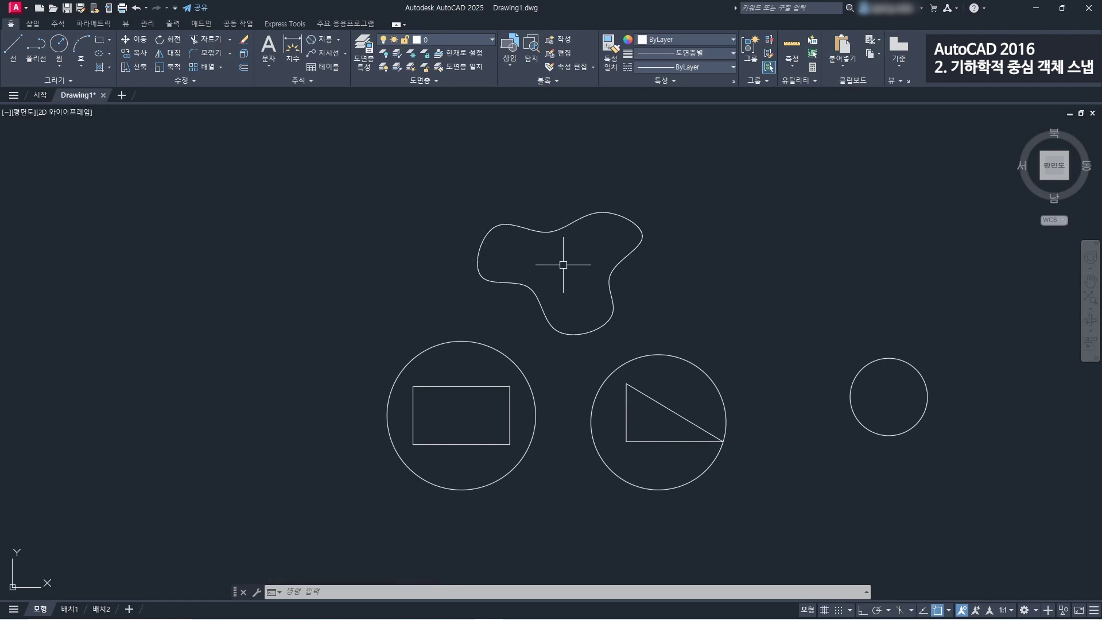
pyautogui.click(58, 55)
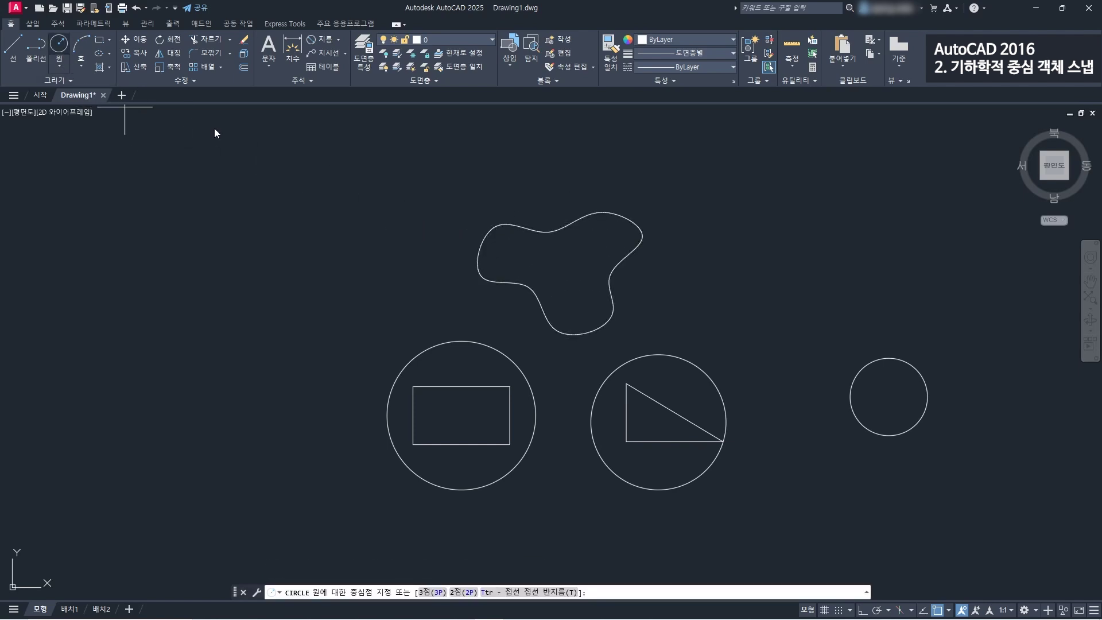
pyautogui.click(563, 266)
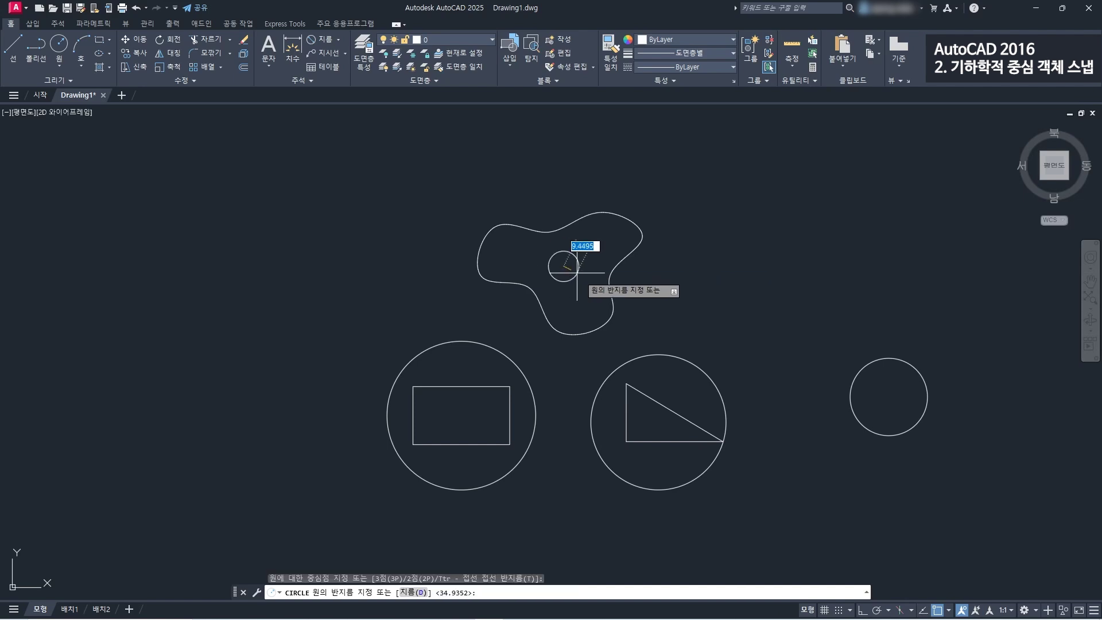
pyautogui.click(581, 280)
pyautogui.press('Escape')
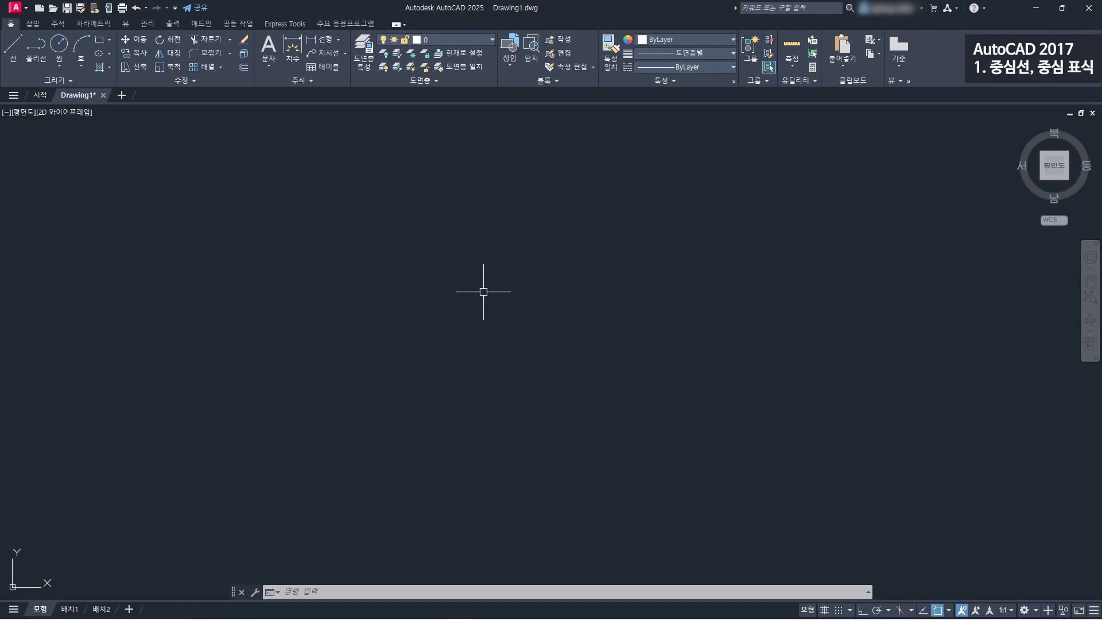
# - Draw a rectangle 200 wide and 50 high in the empty drawing
pyautogui.click(101, 43)
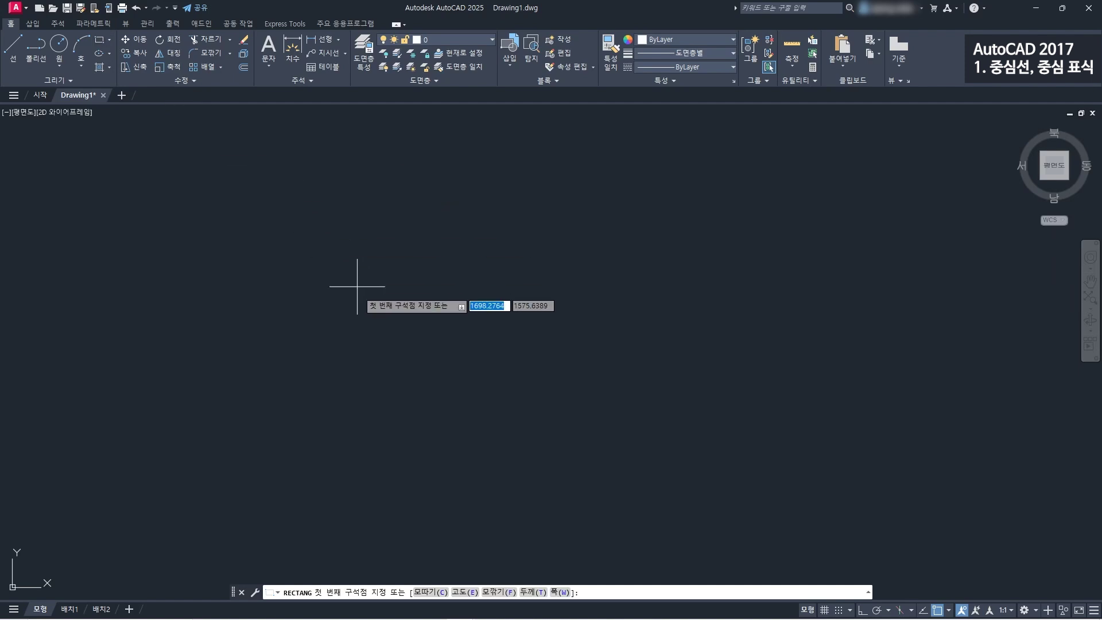
pyautogui.click(208, 300)
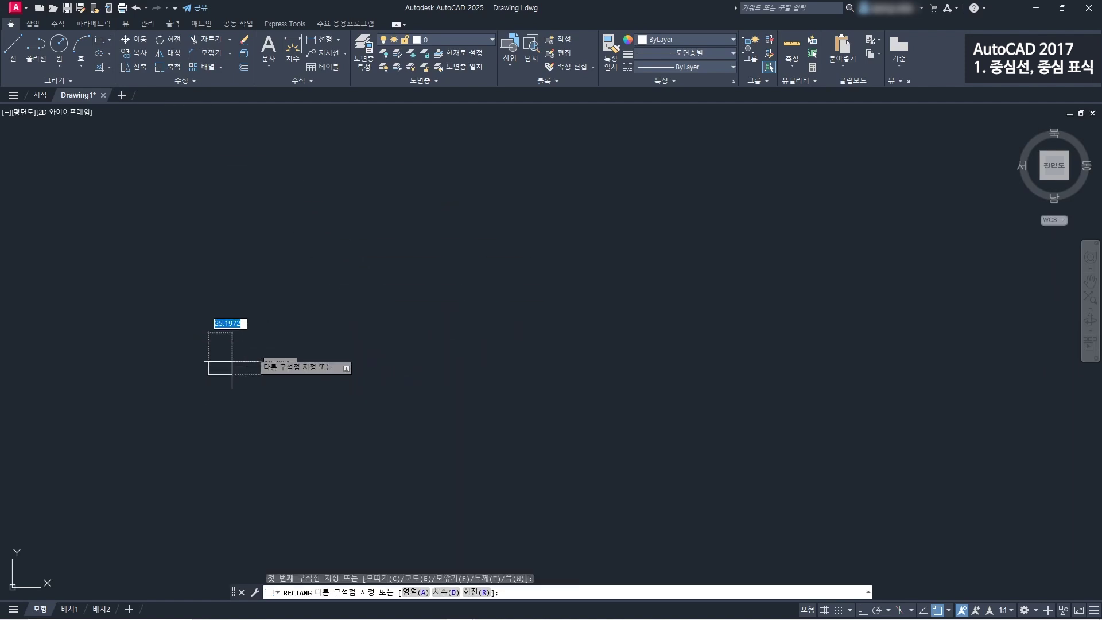
pyautogui.write('200')
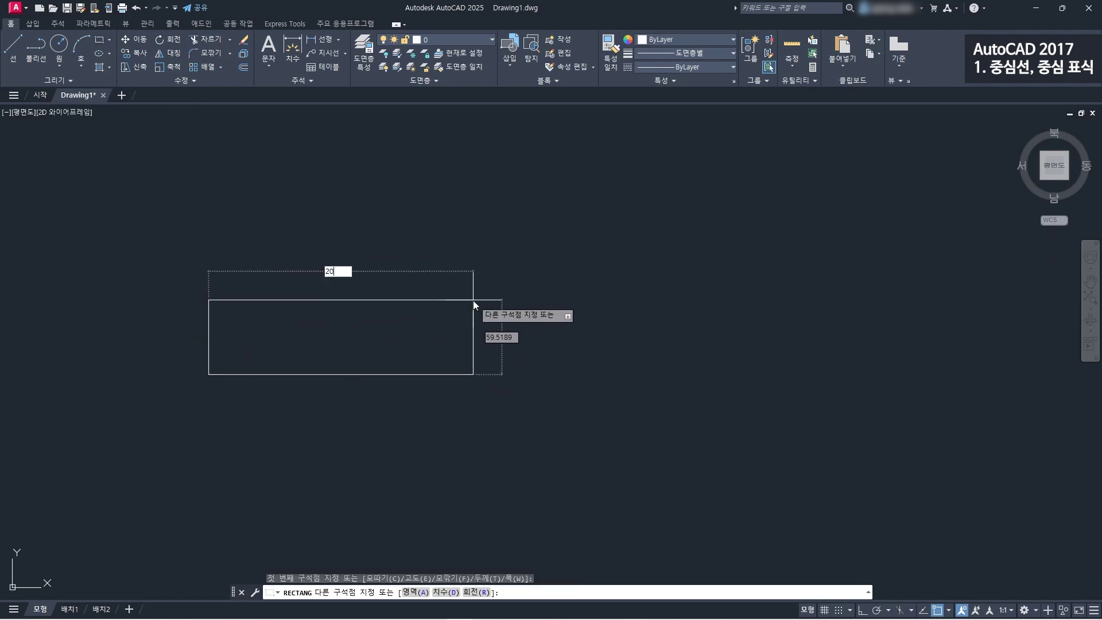
pyautogui.press('Tab')
pyautogui.write('50')
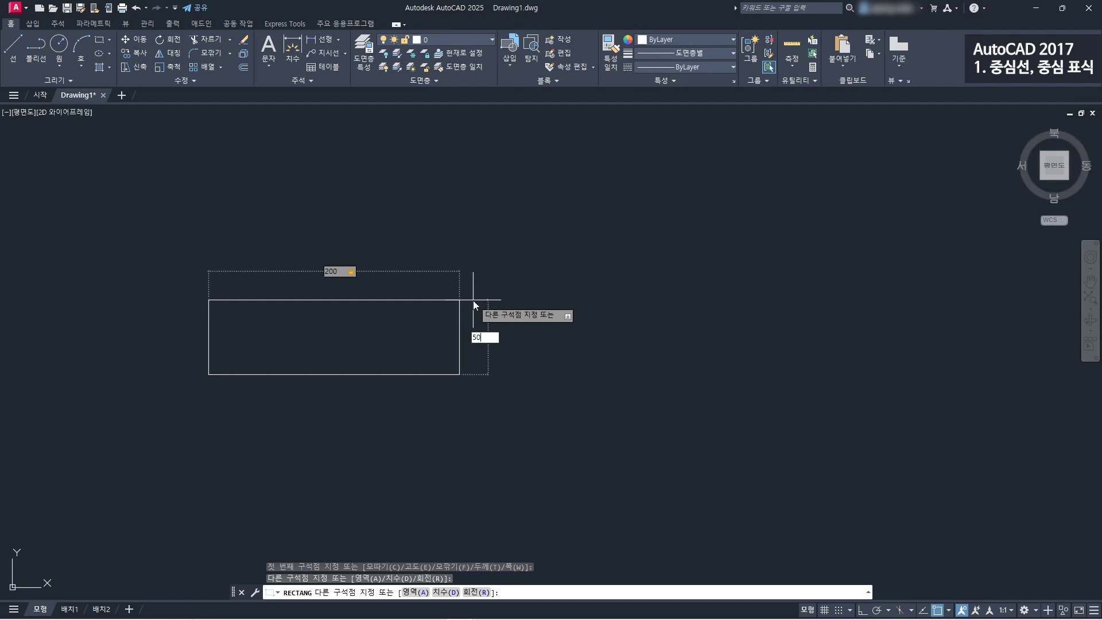
pyautogui.press('Return')
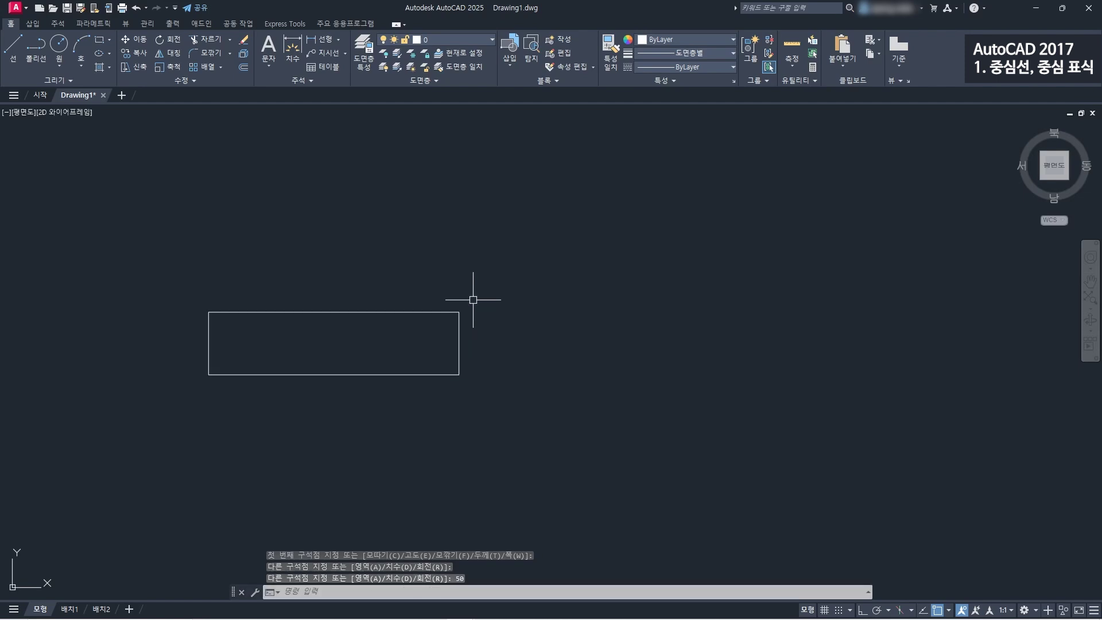
# - Draw a circle with a radius of 40 in the empty area to the right of the rectangle
pyautogui.moveTo(739, 348); pyautogui.dragTo(744, 333, button='middle')
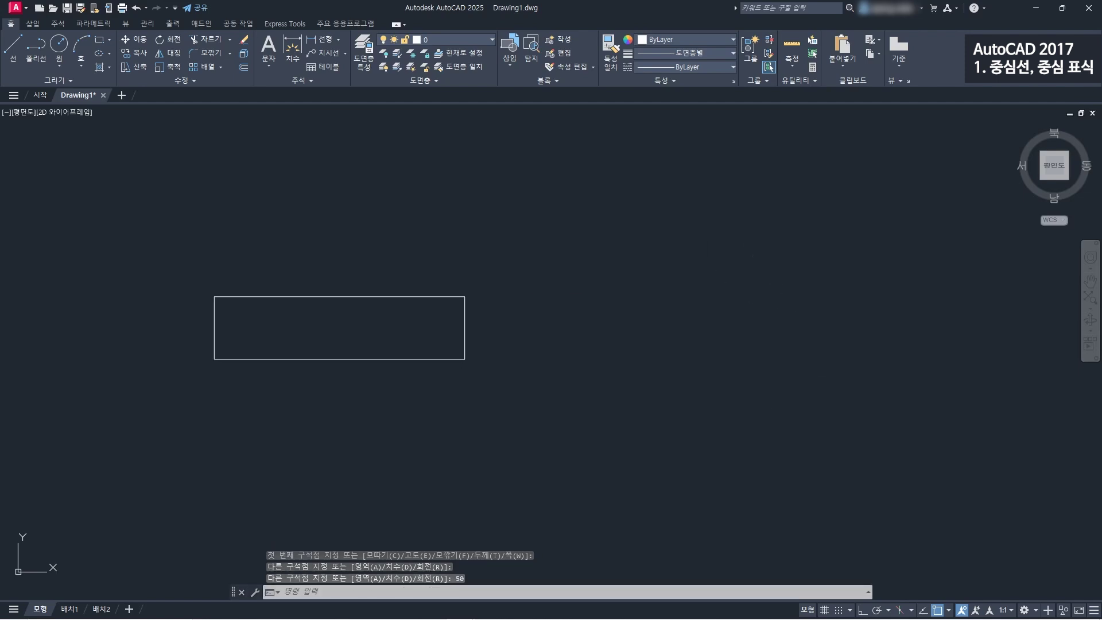
pyautogui.click(63, 47)
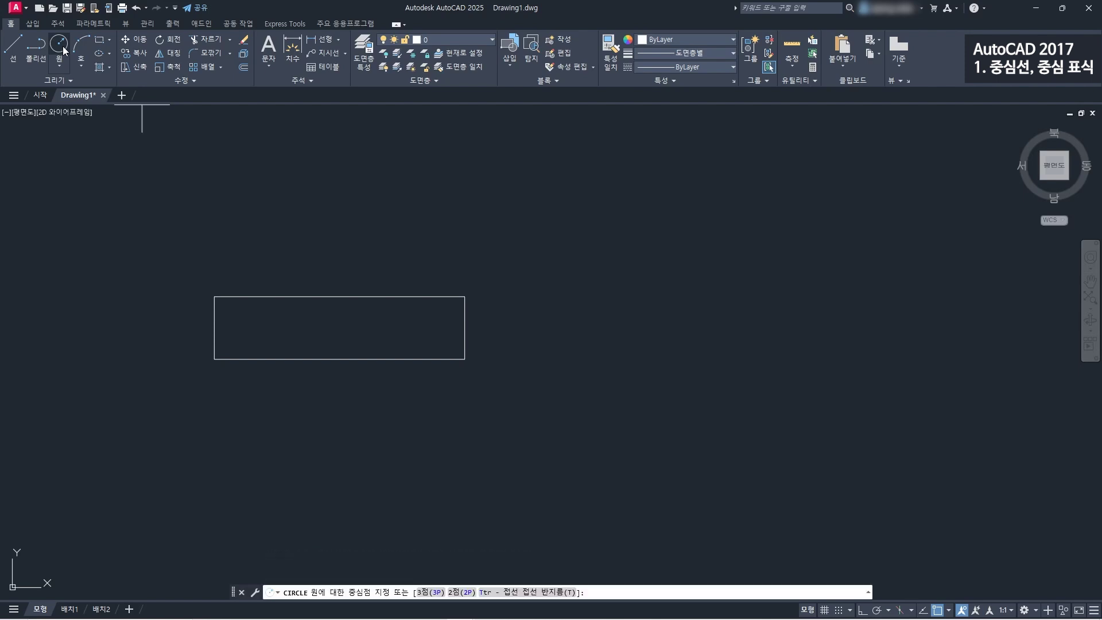
pyautogui.click(690, 319)
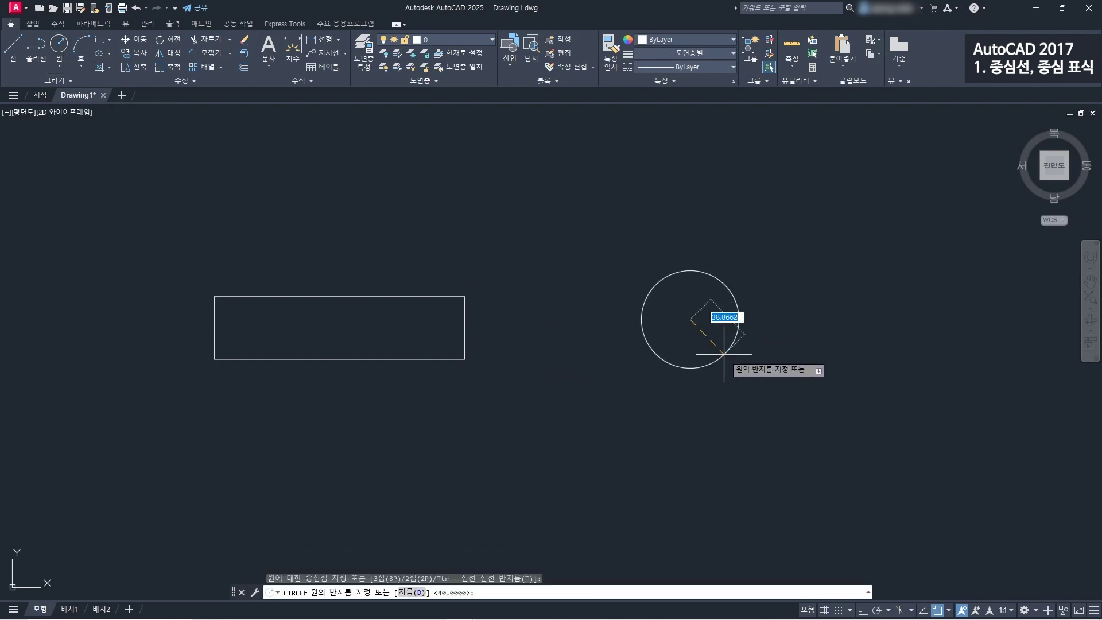
pyautogui.write('40')
pyautogui.press('Return')
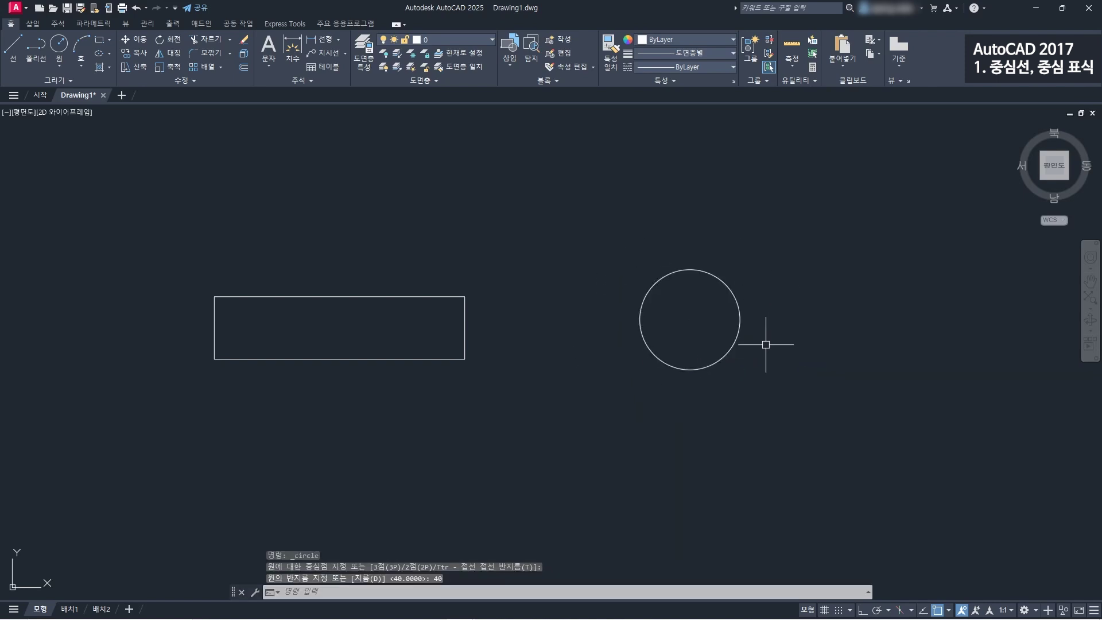
# - Draw a vertical and a horizontal line across the circle, each joining two opposite quadrant points
pyautogui.moveTo(598, 393); pyautogui.dragTo(651, 363, button='middle')
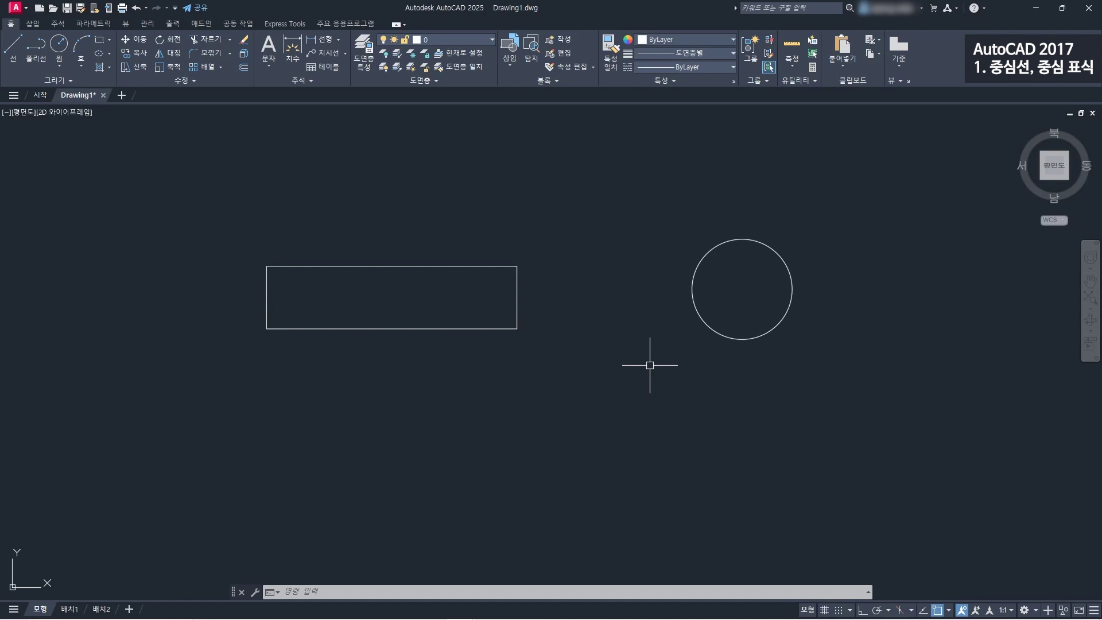
pyautogui.scroll(2, 773, 288)
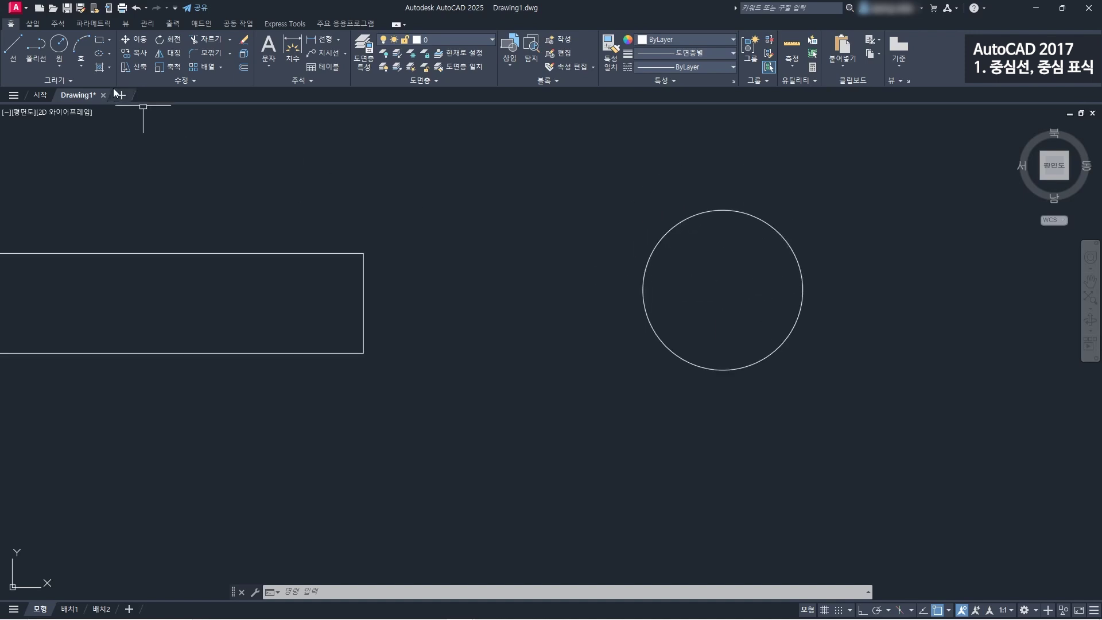
pyautogui.click(12, 46)
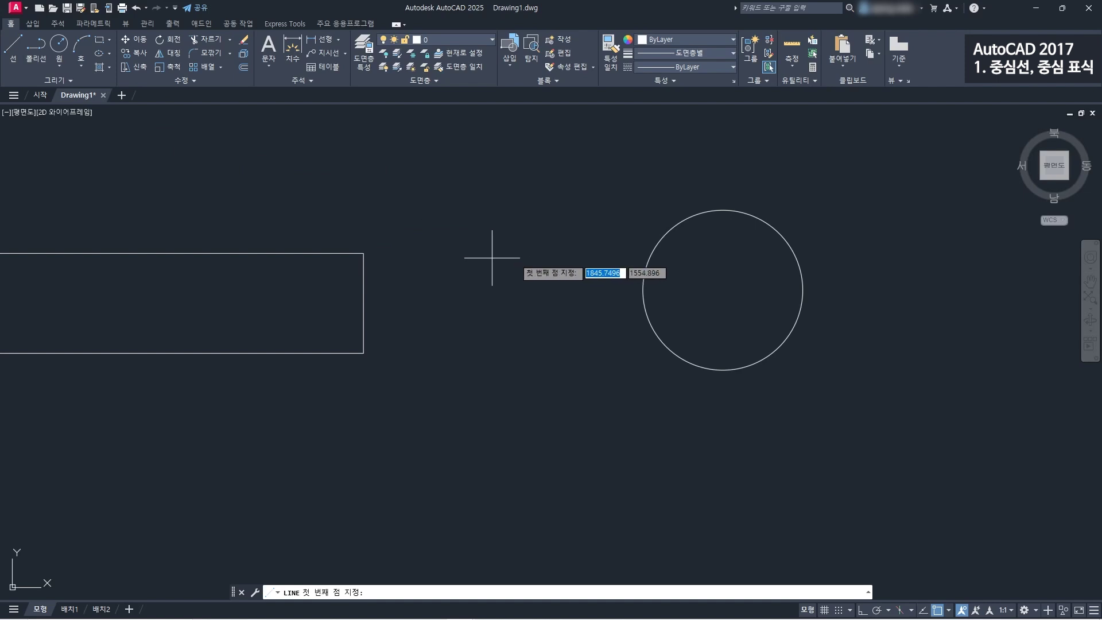
pyautogui.click(723, 211)
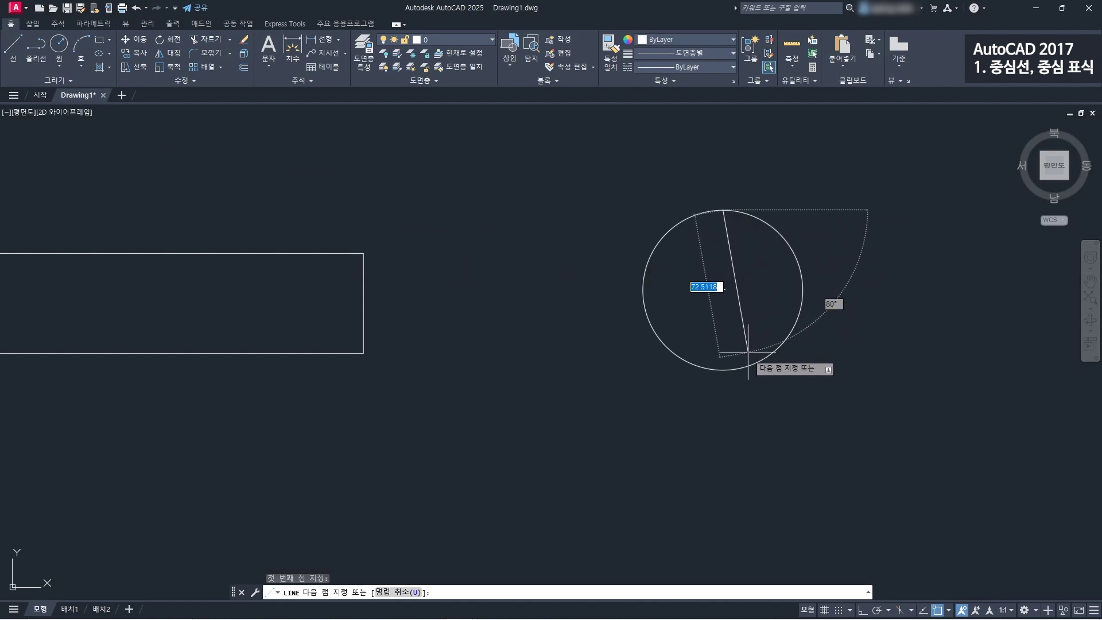
pyautogui.click(723, 371)
pyautogui.press('Escape')
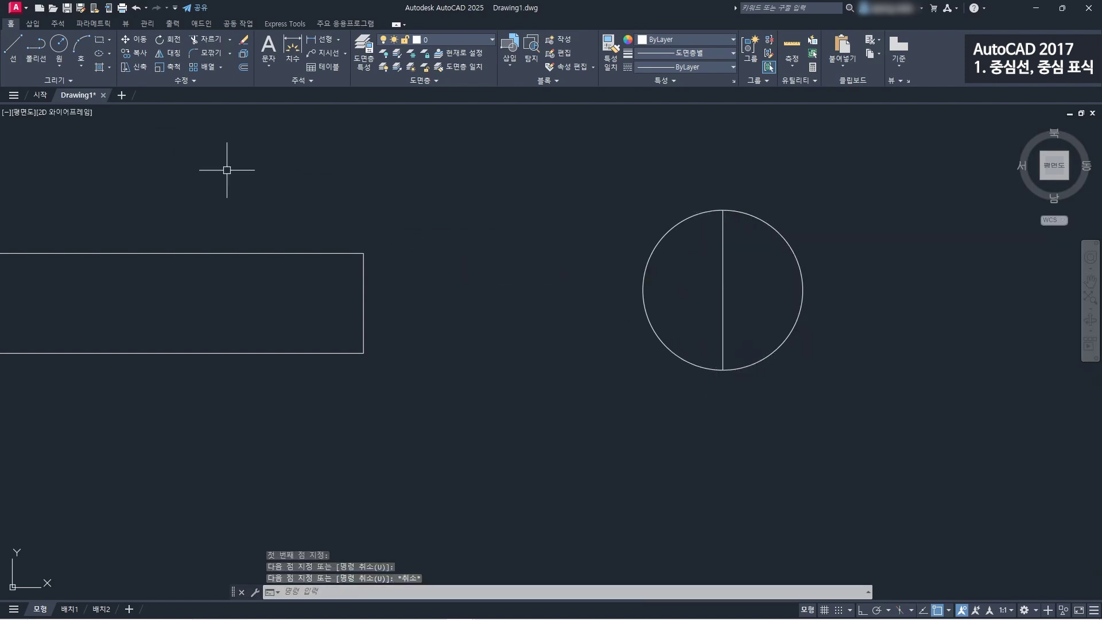
pyautogui.click(13, 46)
pyautogui.click(643, 290)
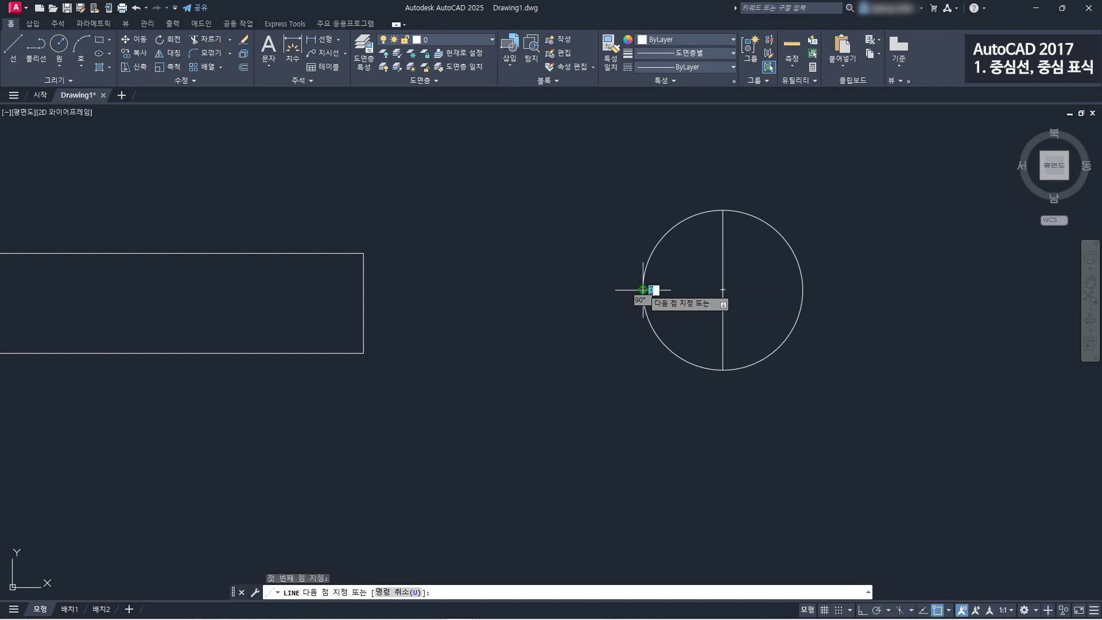
pyautogui.click(802, 290)
pyautogui.press('Escape')
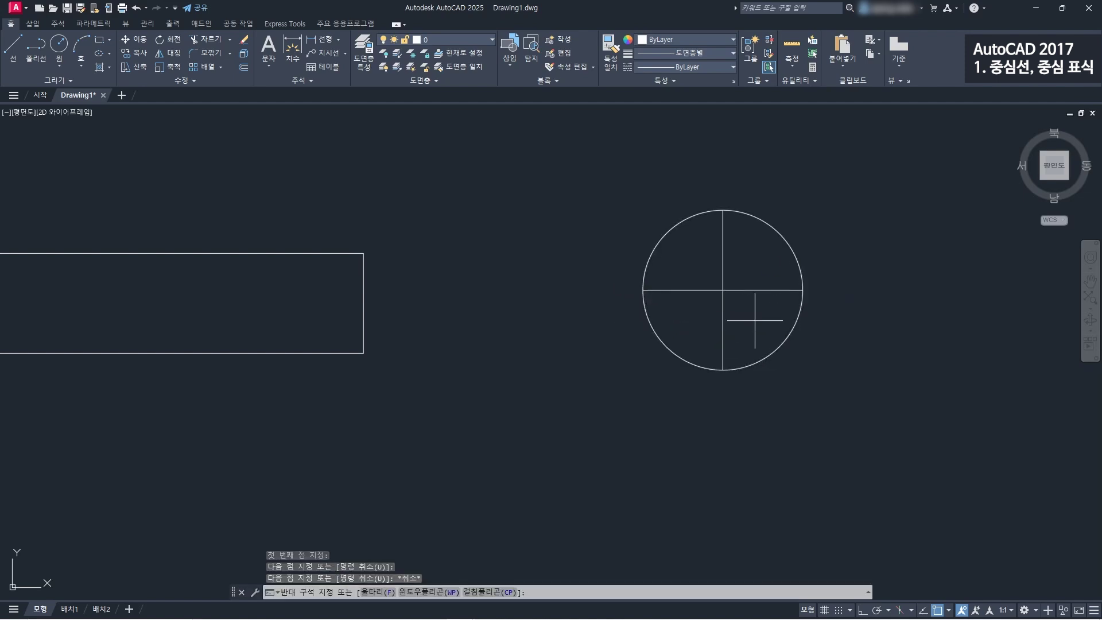
# - Select the two crossing lines inside the circle to examine their extents, and deselect them
pyautogui.click(713, 279)
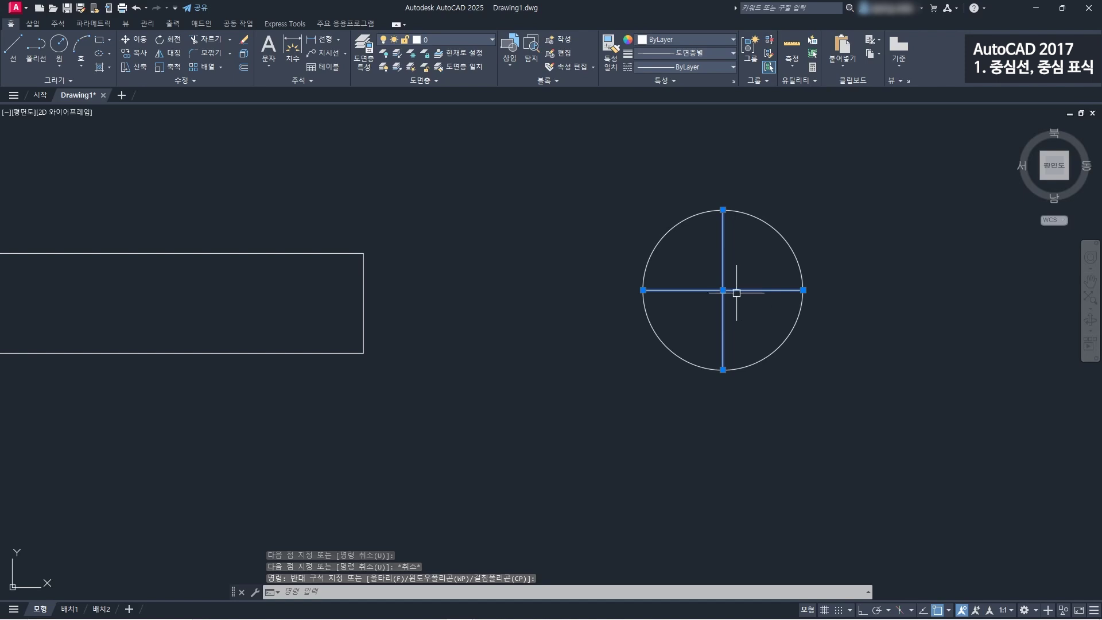
pyautogui.click(185, 83)
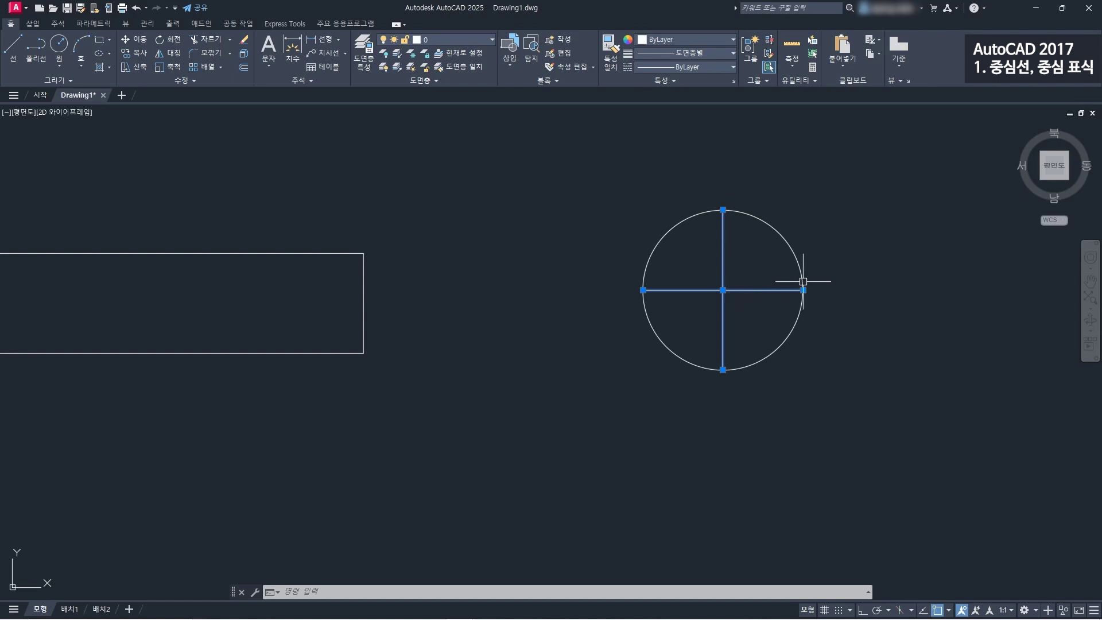
pyautogui.press('Escape')
# - Draw a horizontal line through the rectangle, joining the midpoints of its two short sides
pyautogui.scroll(-2, 600, 331)
pyautogui.moveTo(387, 327)
pyautogui.mouseDown(button='middle')
pyautogui.moveTo(541, 306)
pyautogui.moveTo(514, 286)
pyautogui.mouseUp(button='middle')
pyautogui.scroll(2, 493, 293)
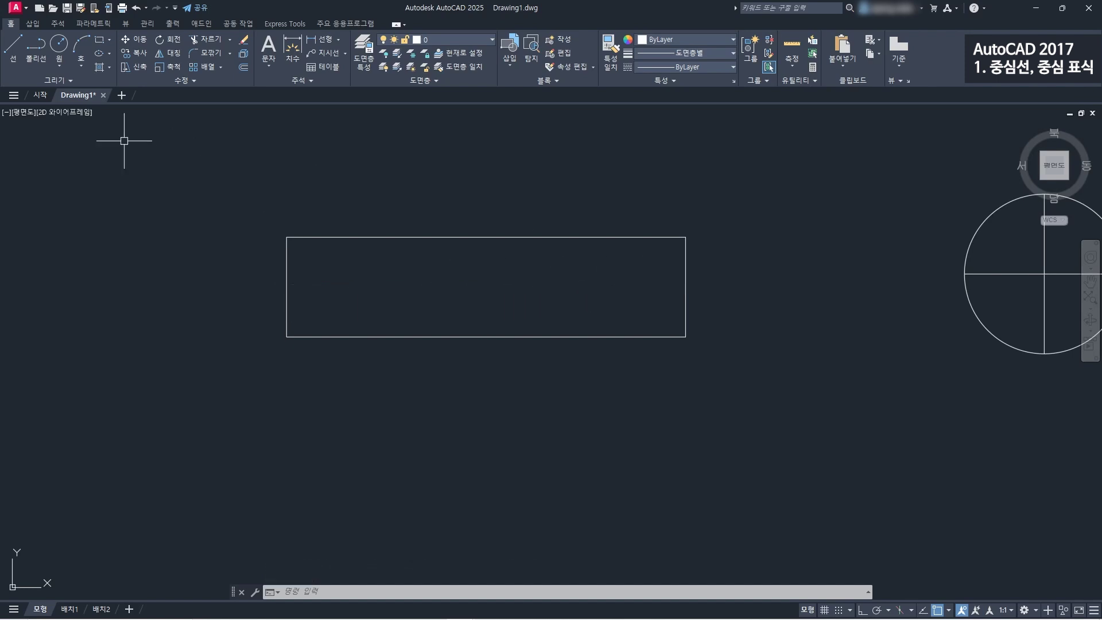
pyautogui.click(13, 47)
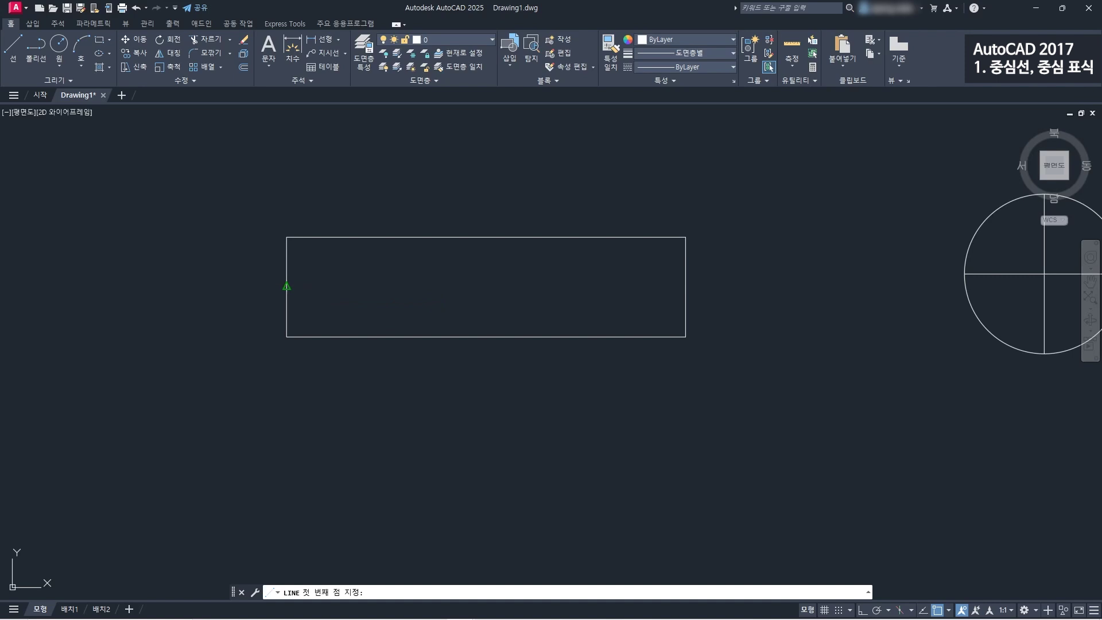
pyautogui.click(287, 286)
pyautogui.click(685, 286)
pyautogui.press('Escape')
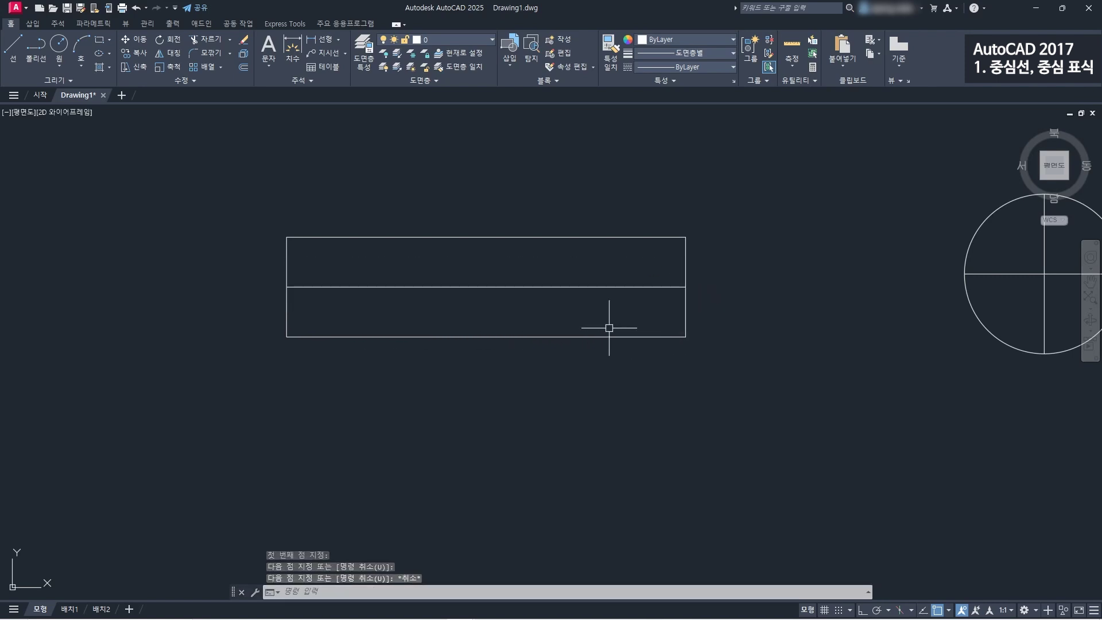
# - Select the rectangle's horizontal middle line to examine it alongside the circle's crossing lines, and deselect it
pyautogui.click(636, 288)
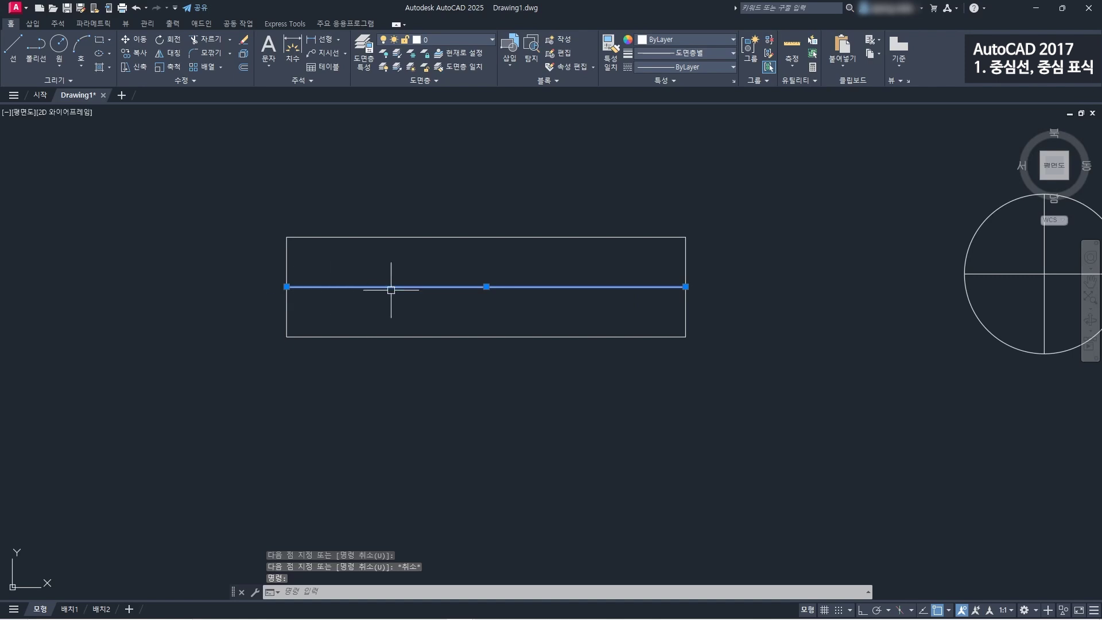
pyautogui.scroll(-2, 553, 298)
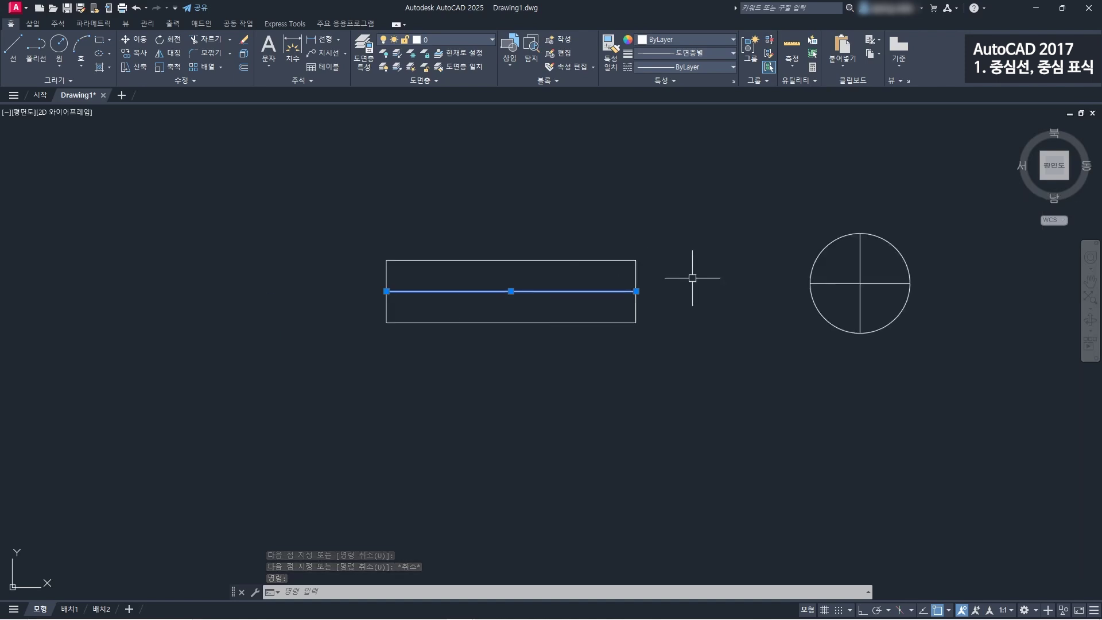
pyautogui.moveTo(693, 278); pyautogui.dragTo(664, 292, button='middle')
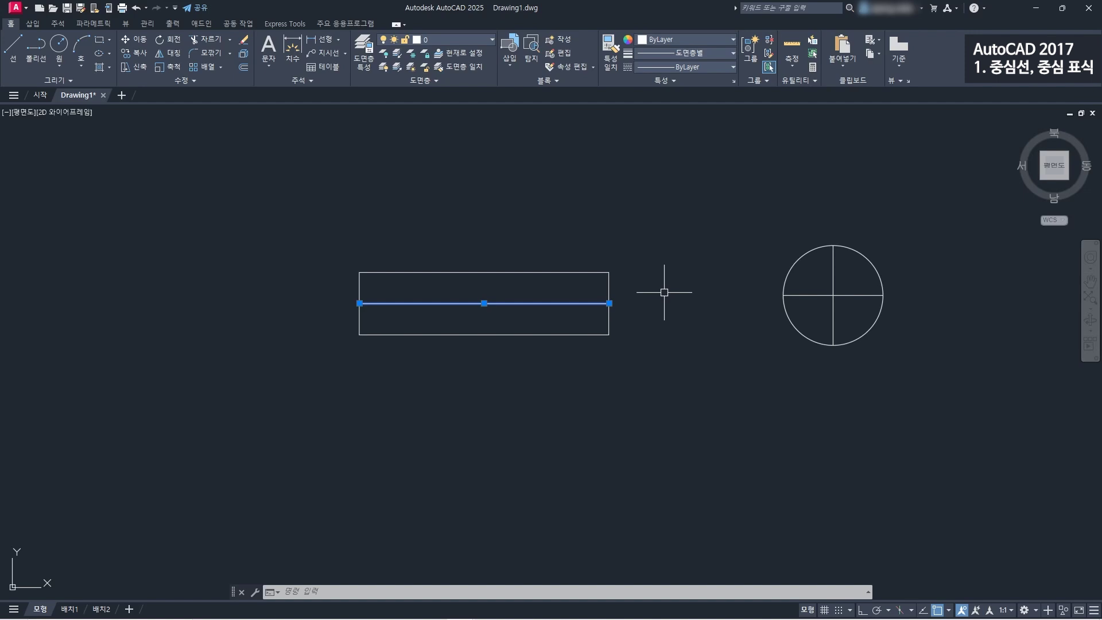
pyautogui.press('Escape')
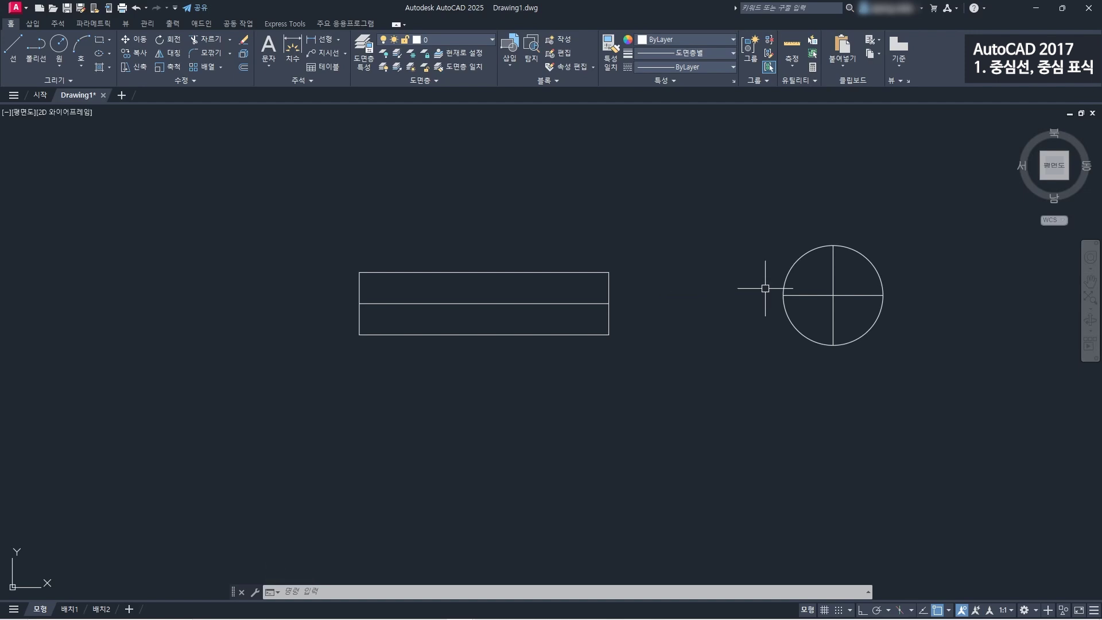
# - Erase the two crossing lines inside the circle and the rectangle's horizontal middle line
pyautogui.click(858, 278)
pyautogui.click(819, 313)
pyautogui.click(554, 303)
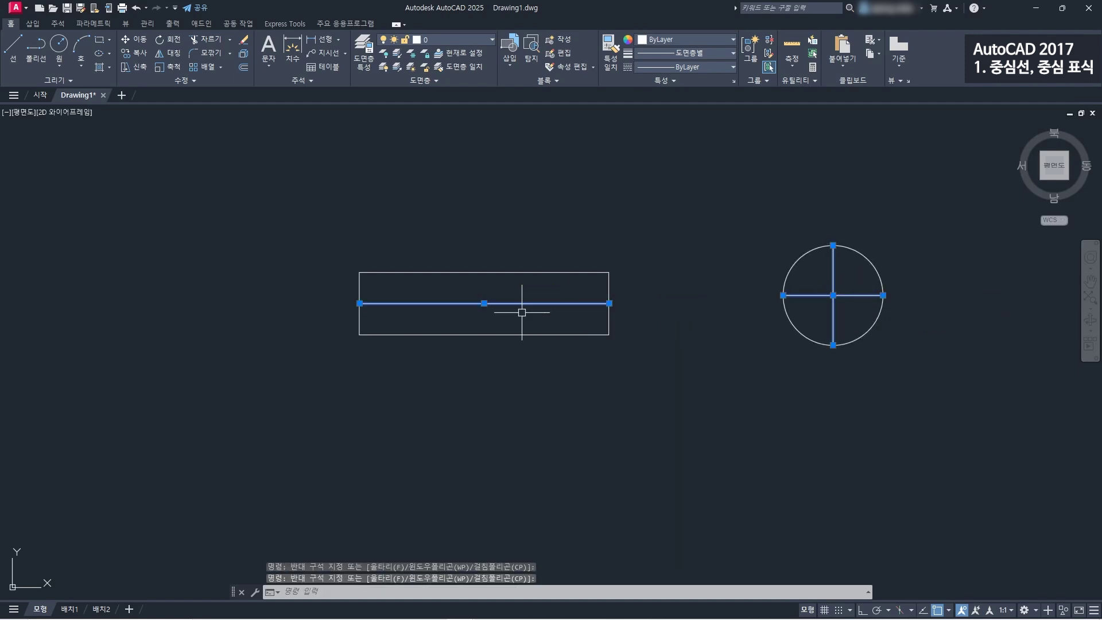
pyautogui.scroll(2, 851, 279)
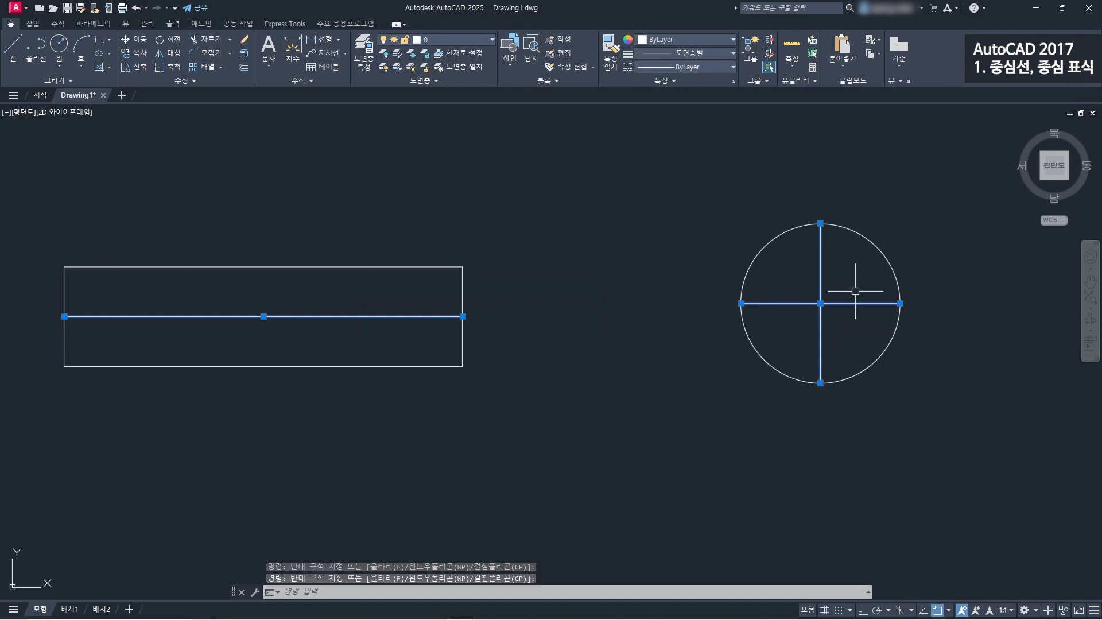
pyautogui.scroll(-2, 846, 293)
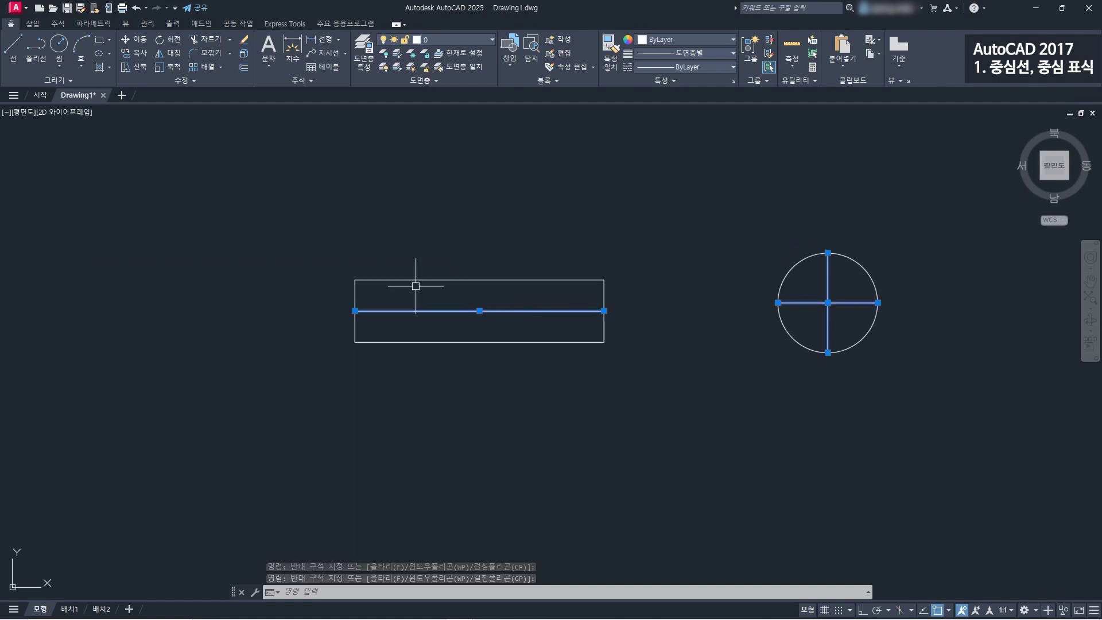
pyautogui.click(245, 43)
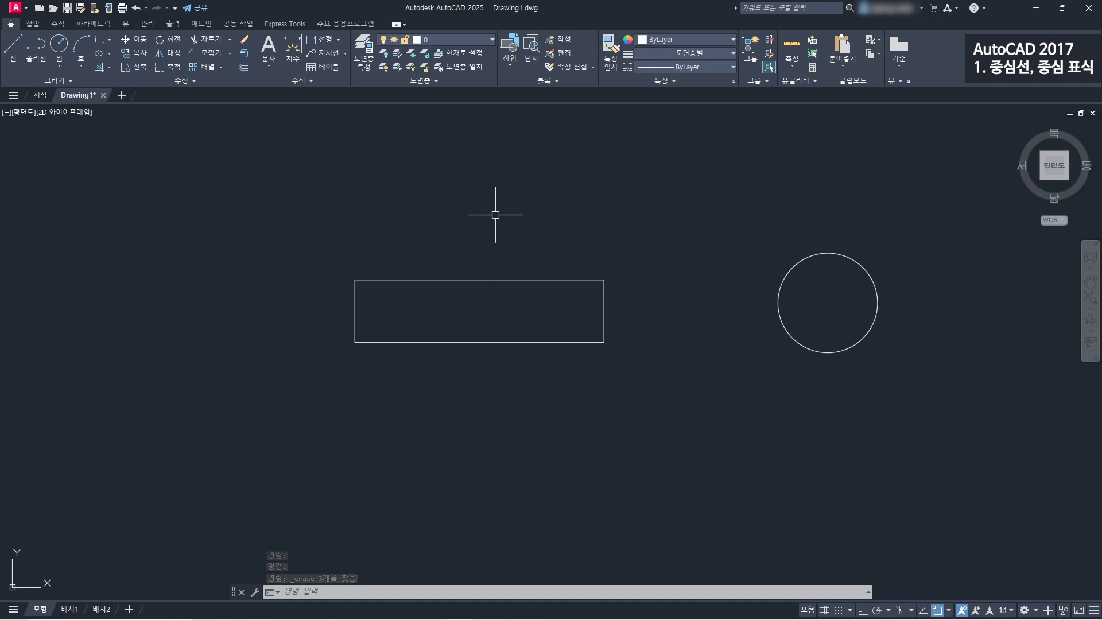
# - Add an associative centerline between the rectangle's upper and lower long sides
pyautogui.click(59, 29)
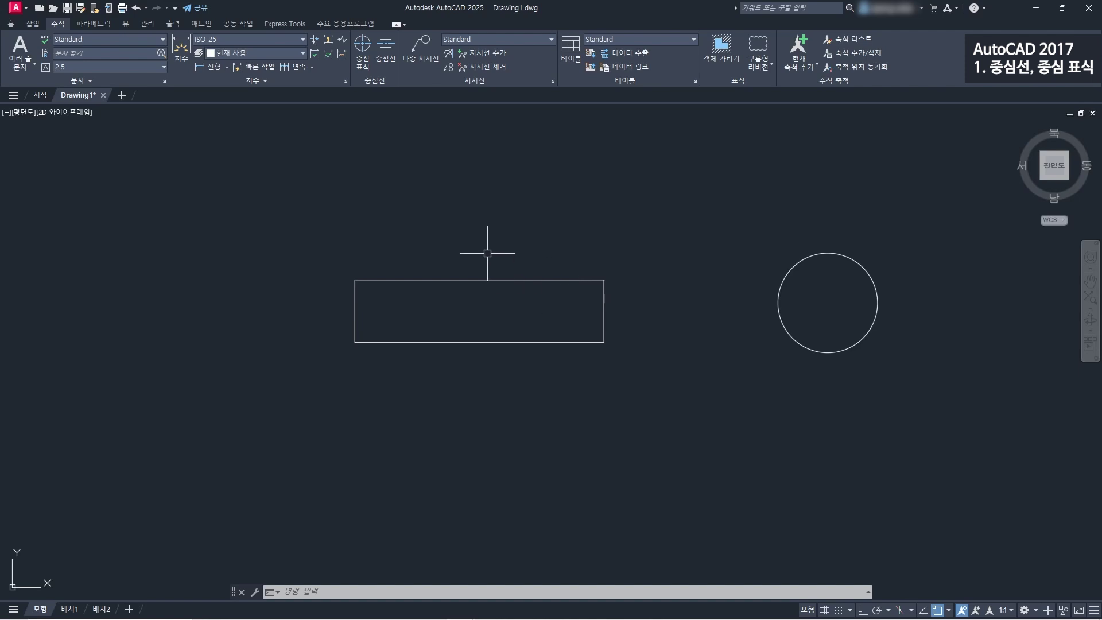
pyautogui.click(383, 54)
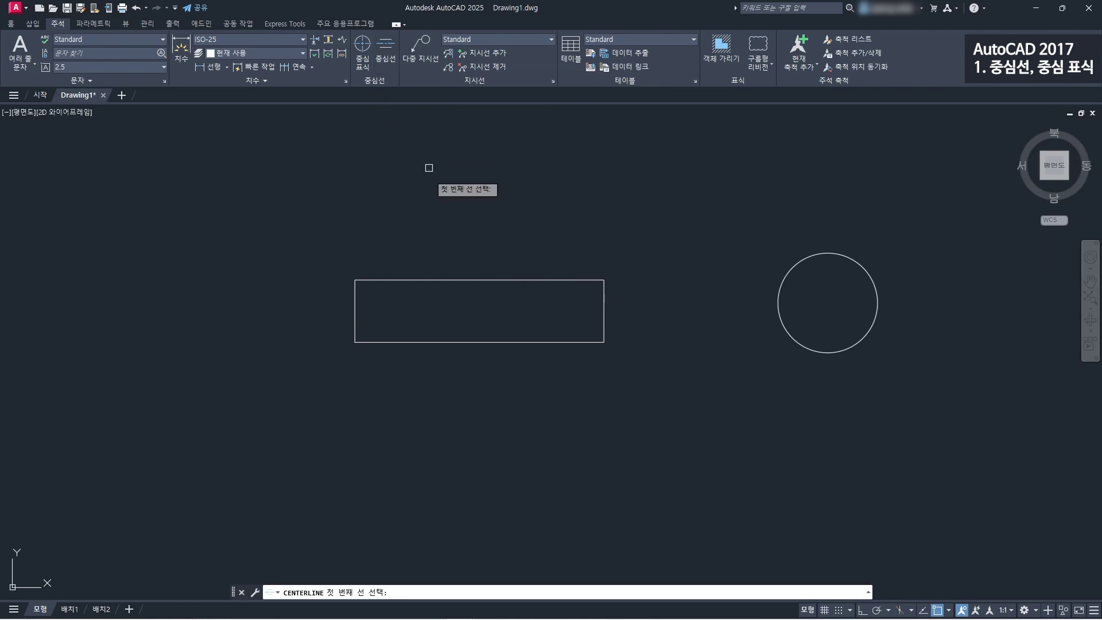
pyautogui.scroll(2, 439, 241)
pyautogui.moveTo(447, 251); pyautogui.dragTo(467, 196, button='middle')
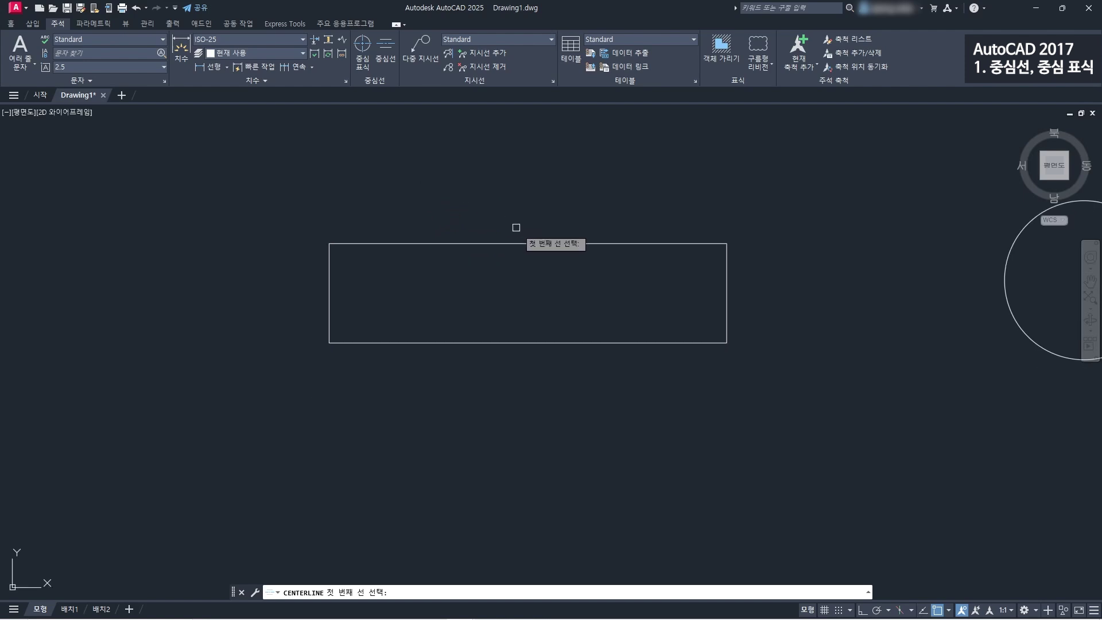
pyautogui.click(530, 241)
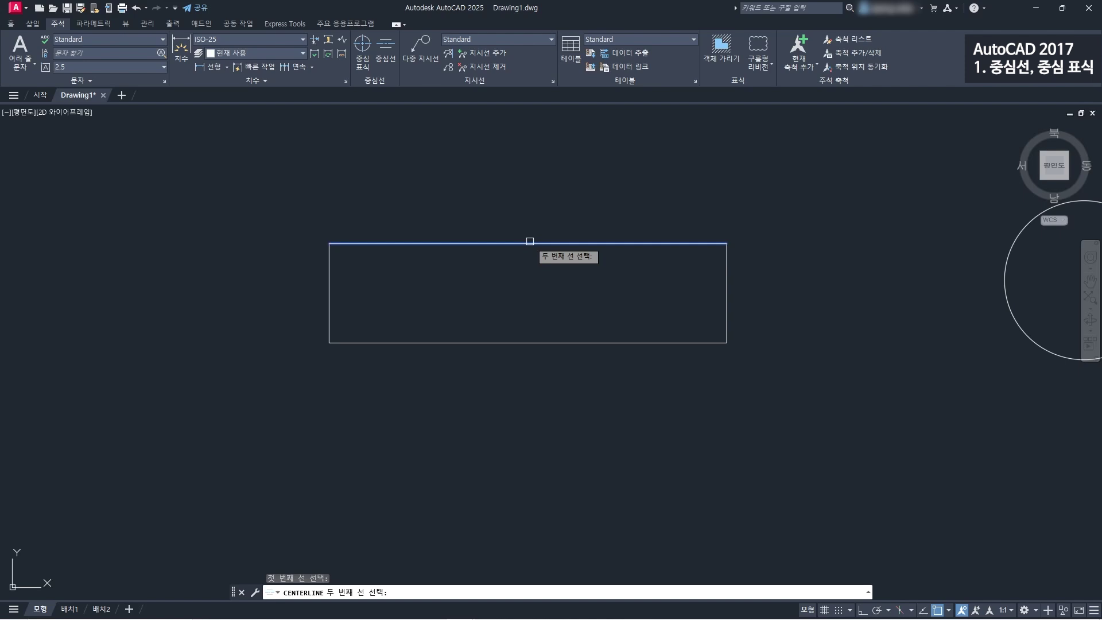
pyautogui.click(622, 343)
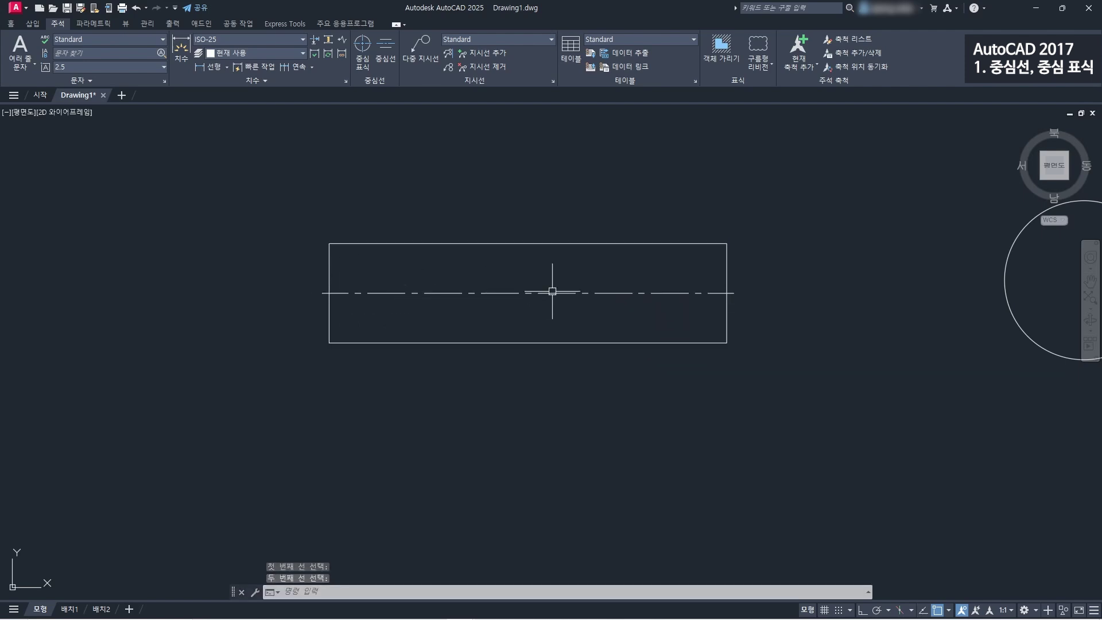
# - Add a vertical centerline between the rectangle's two short sides
pyautogui.click(388, 54)
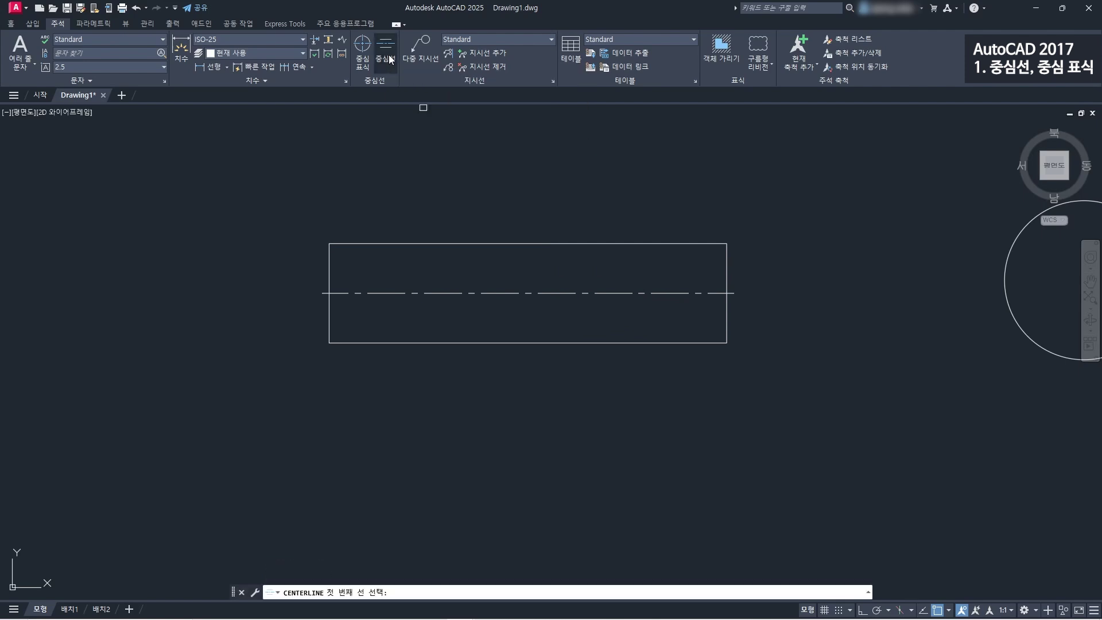
pyautogui.click(328, 261)
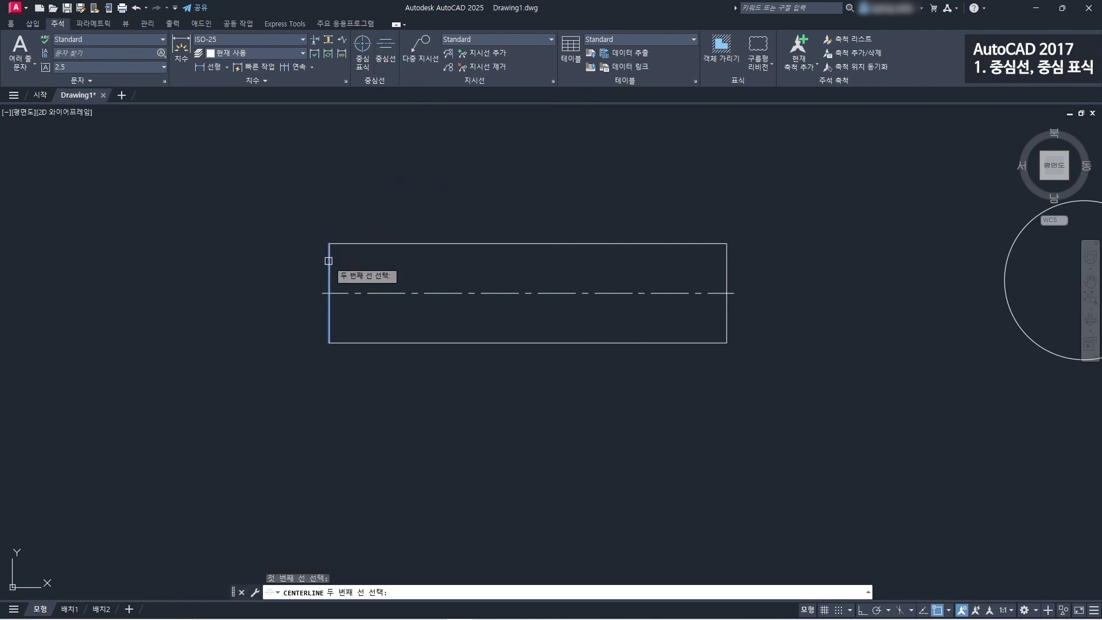
pyautogui.click(724, 265)
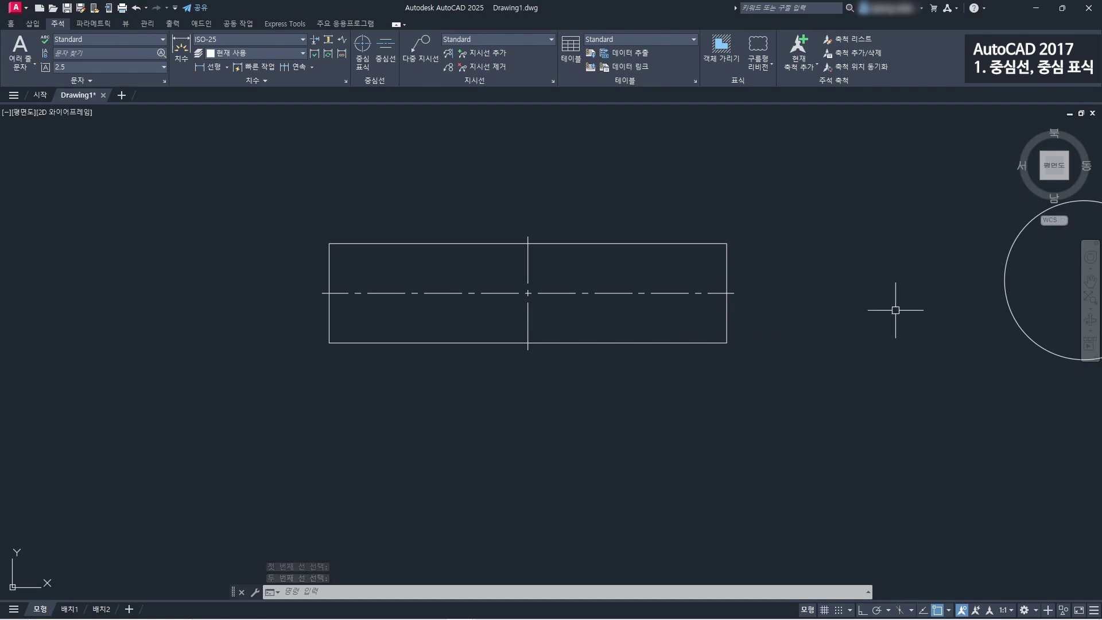
# - Add a center mark to the circle and end the command
pyautogui.moveTo(903, 308); pyautogui.dragTo(622, 312, button='middle')
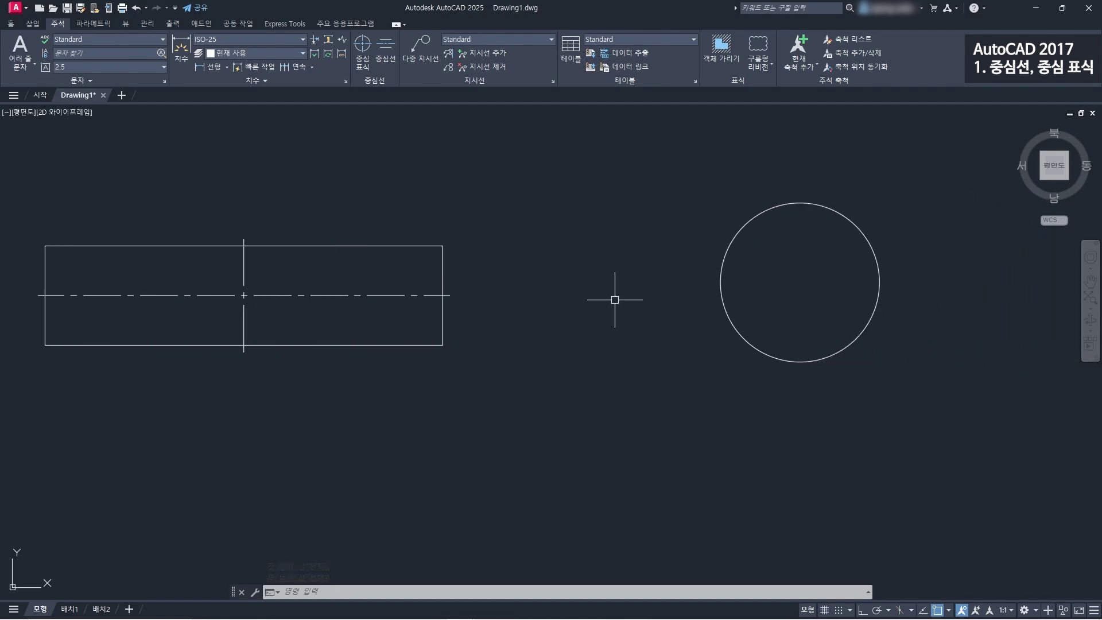
pyautogui.click(366, 63)
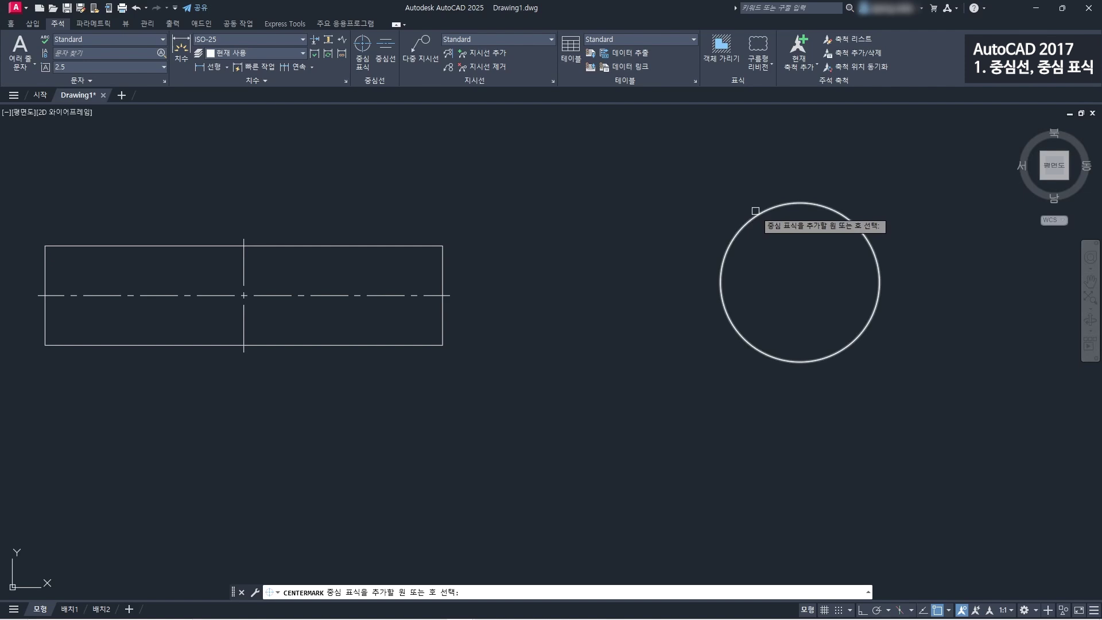
pyautogui.click(757, 216)
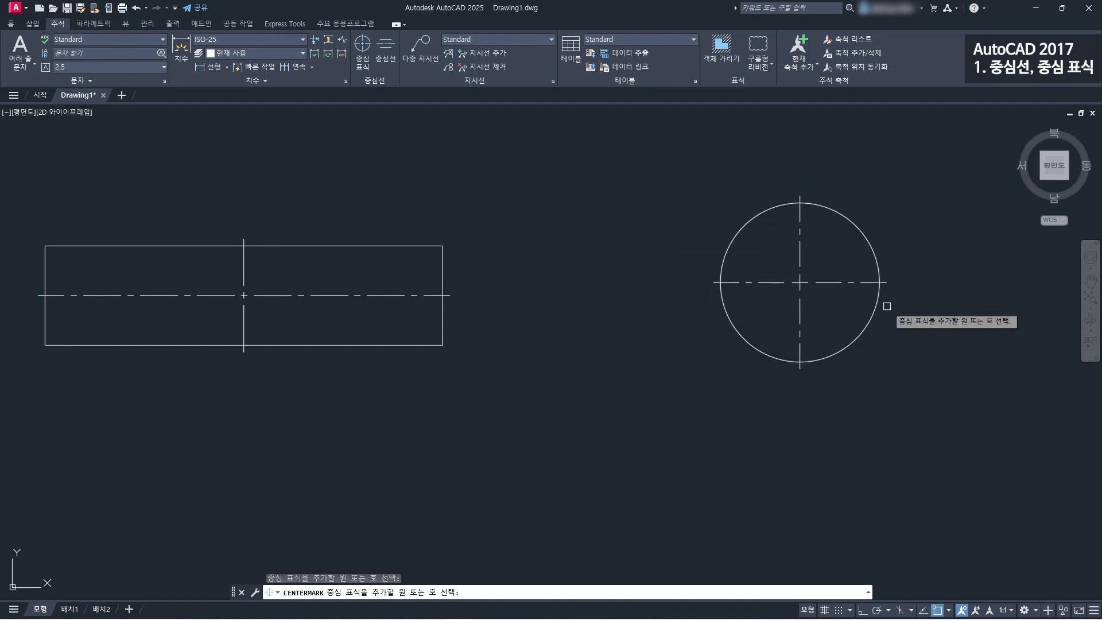
pyautogui.press('Escape')
# - Examine how the rectangle's centerlines and the circle's center mark extend past the outlines and meet at the centers
pyautogui.scroll(-2, 845, 273)
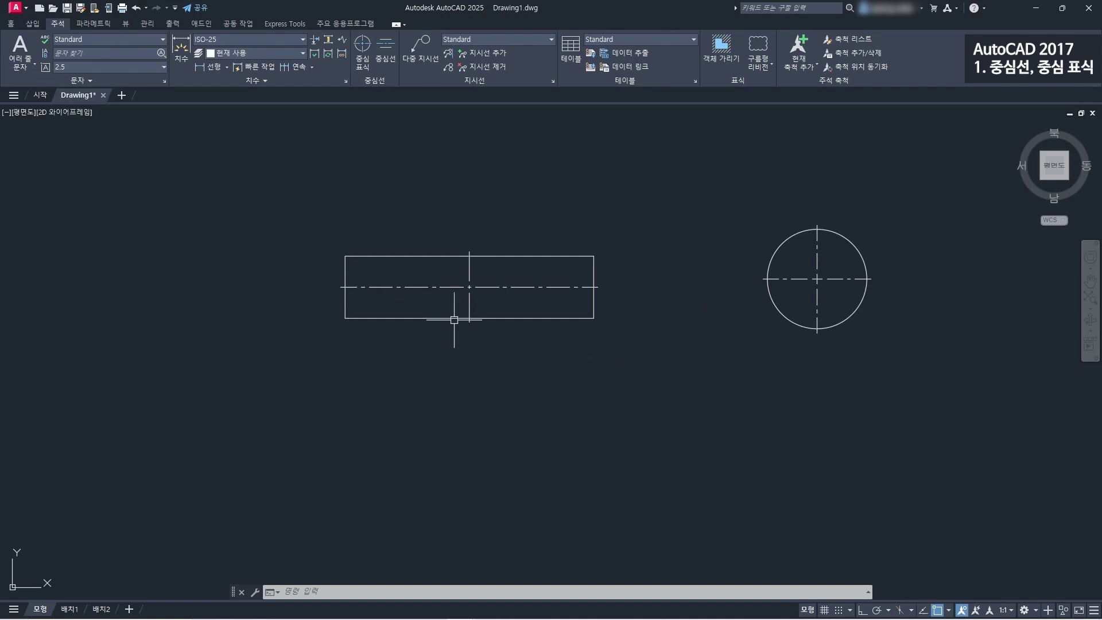
pyautogui.scroll(2, 459, 287)
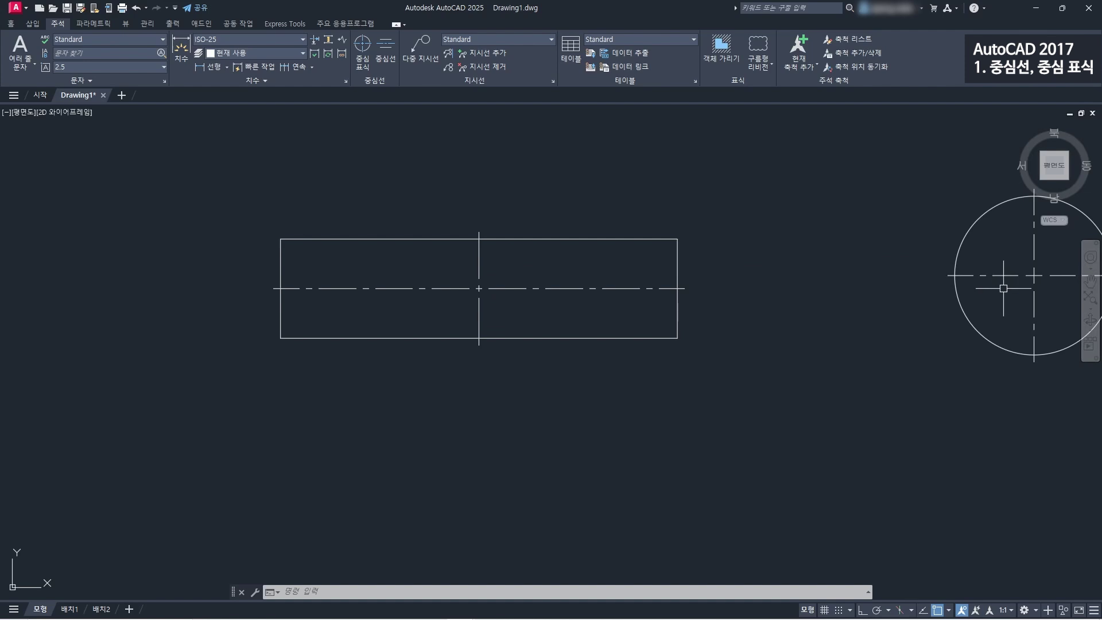
pyautogui.moveTo(999, 293); pyautogui.dragTo(954, 301, button='middle')
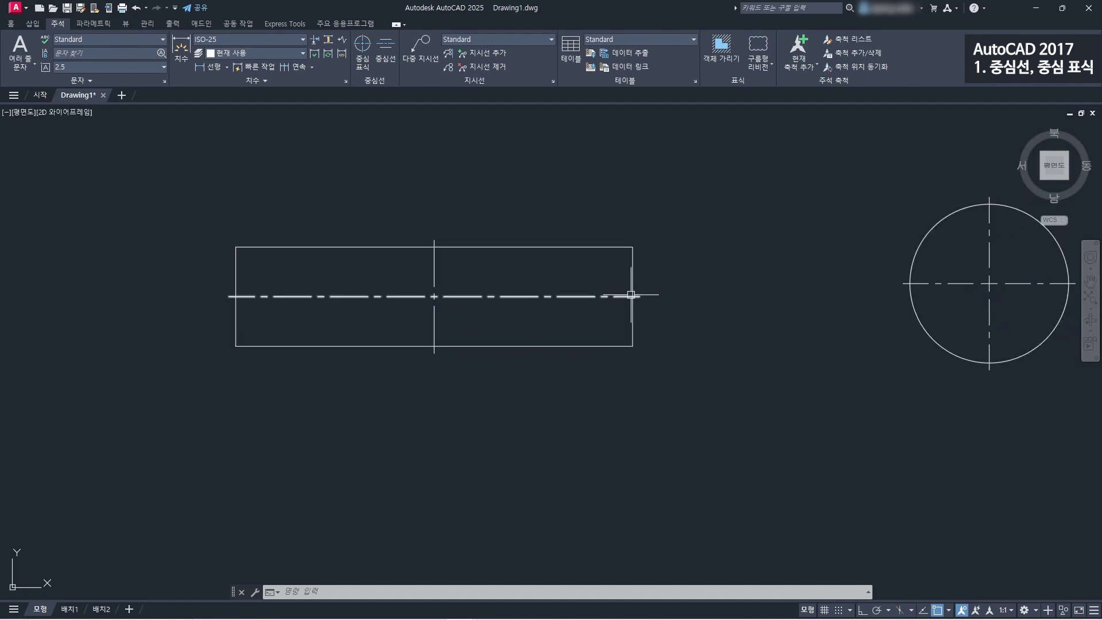
pyautogui.scroll(4, 633, 297)
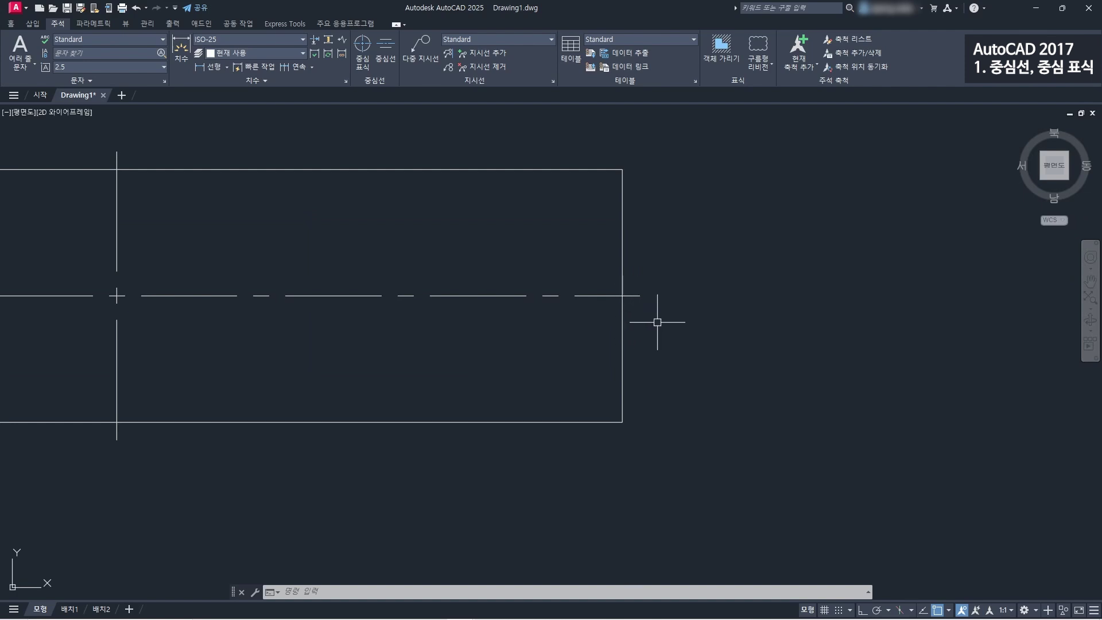
pyautogui.scroll(-4, 673, 291)
pyautogui.moveTo(827, 290); pyautogui.dragTo(699, 296, button='middle')
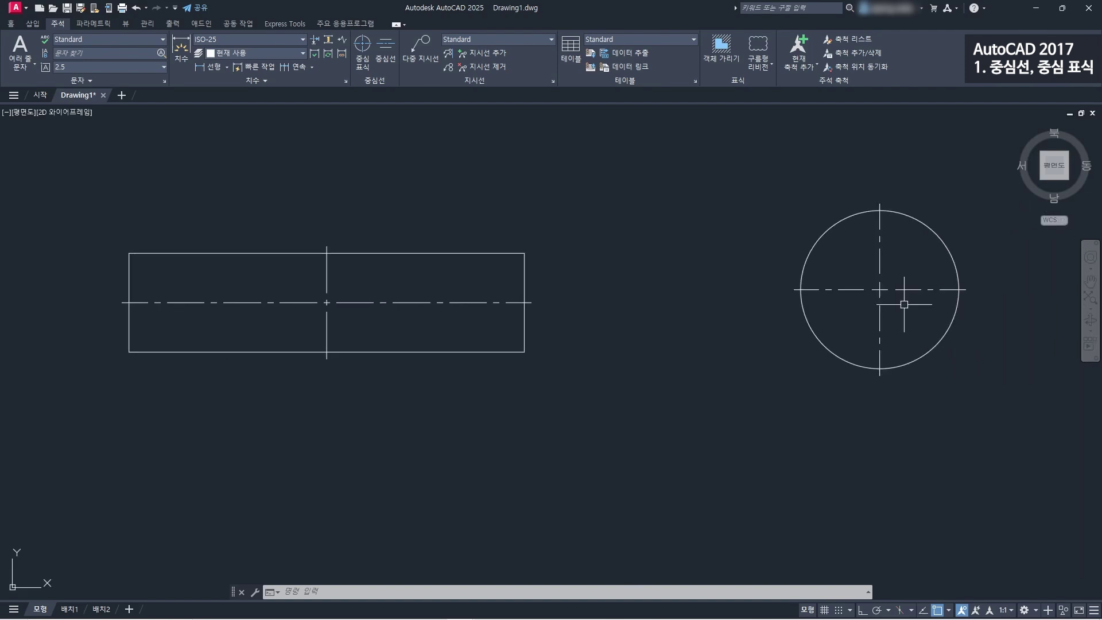
pyautogui.scroll(4, 888, 298)
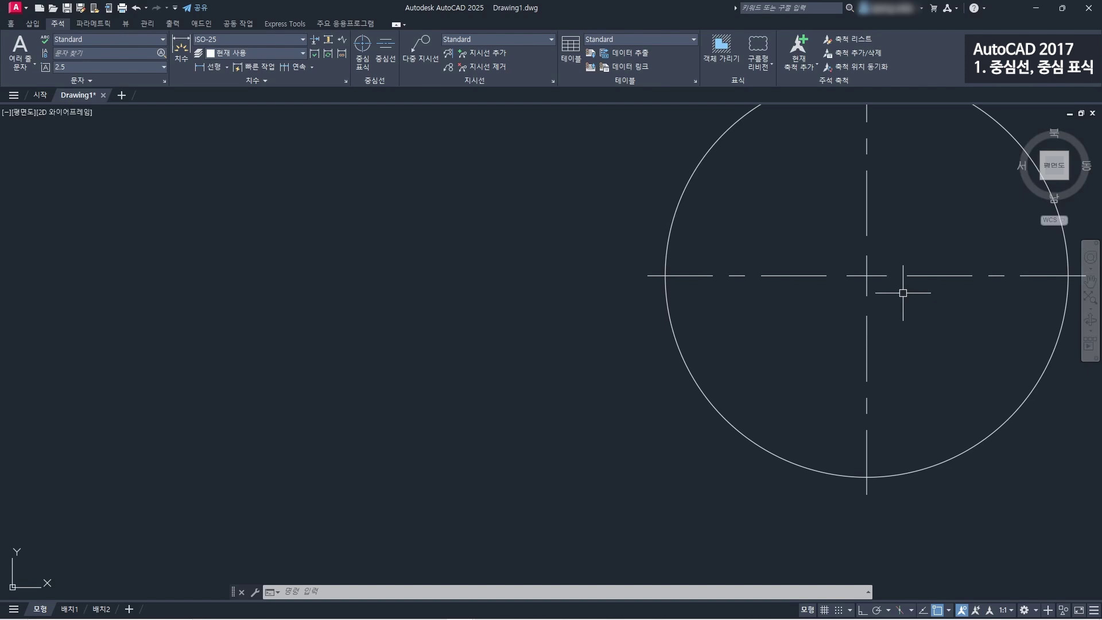
pyautogui.scroll(-4, 903, 293)
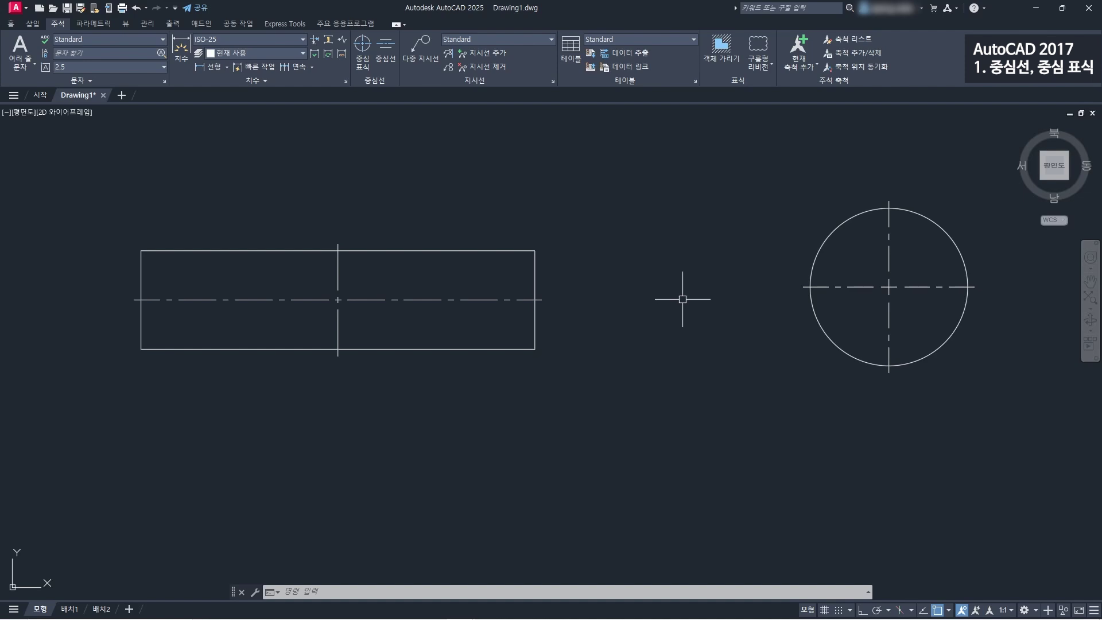
pyautogui.moveTo(681, 296); pyautogui.dragTo(684, 292, button='middle')
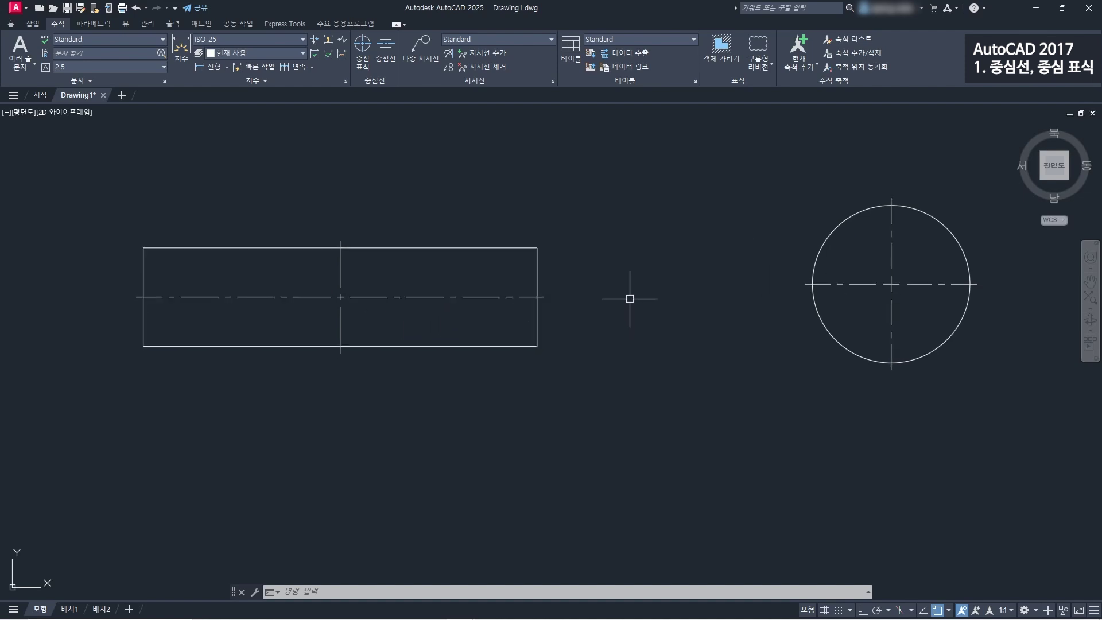
# - Select both rectangle centerlines, check which layers are available for them, and deselect them
pyautogui.click(394, 297)
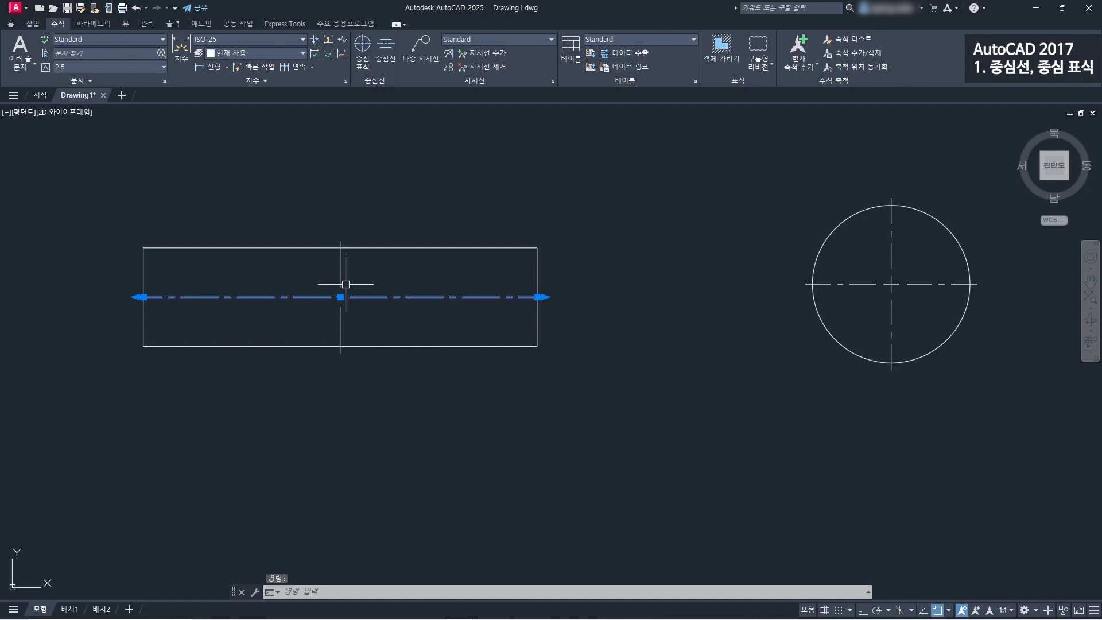
pyautogui.click(341, 255)
pyautogui.click(12, 25)
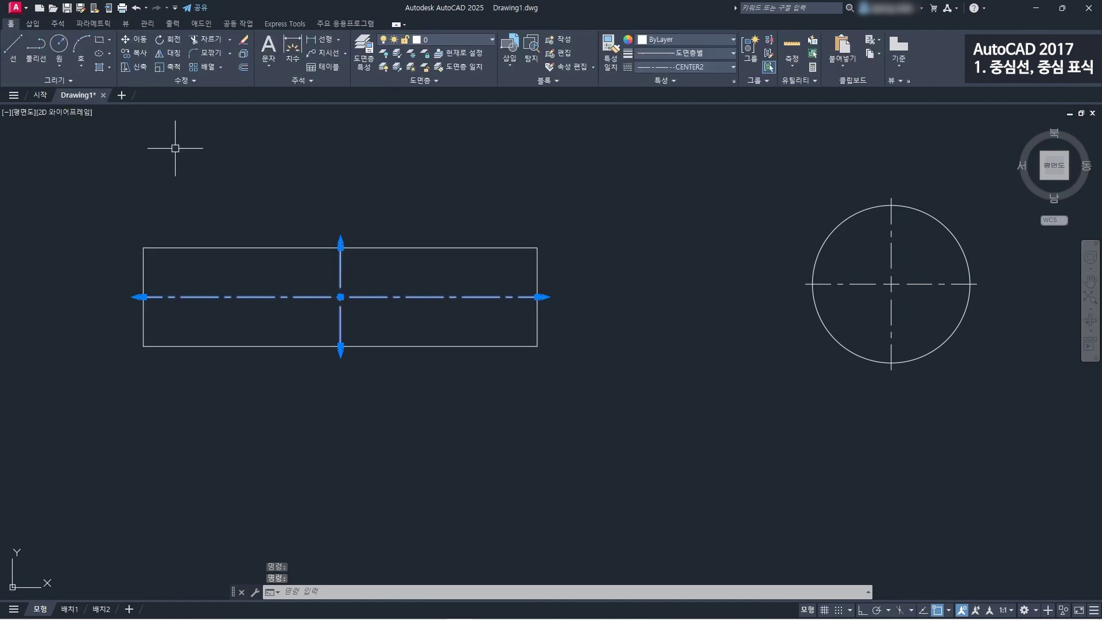
pyautogui.click(453, 41)
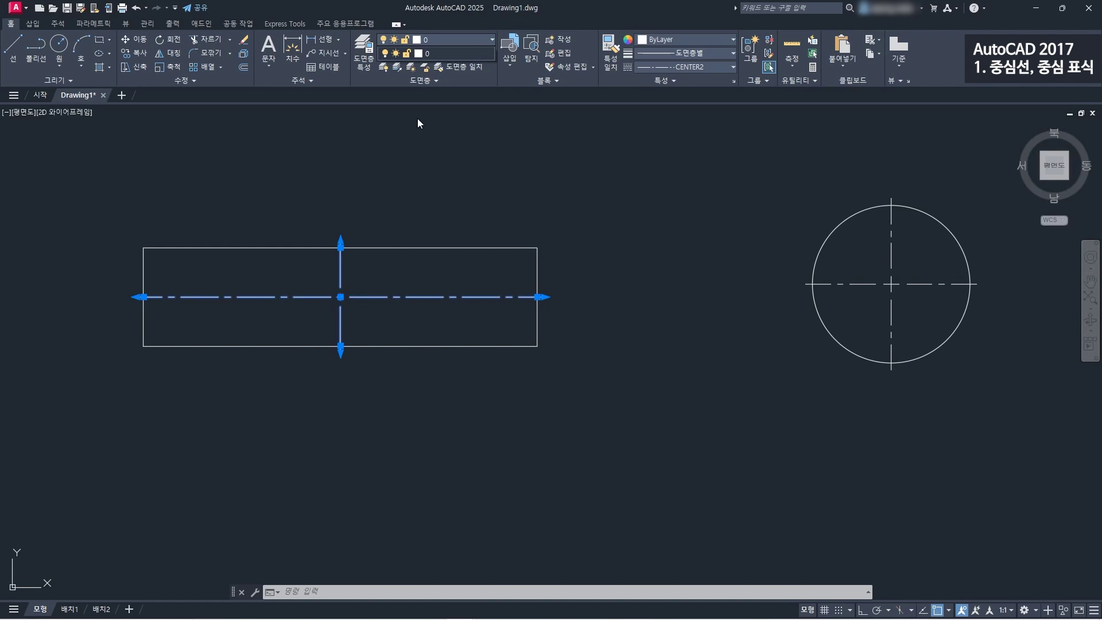
pyautogui.press('Escape')
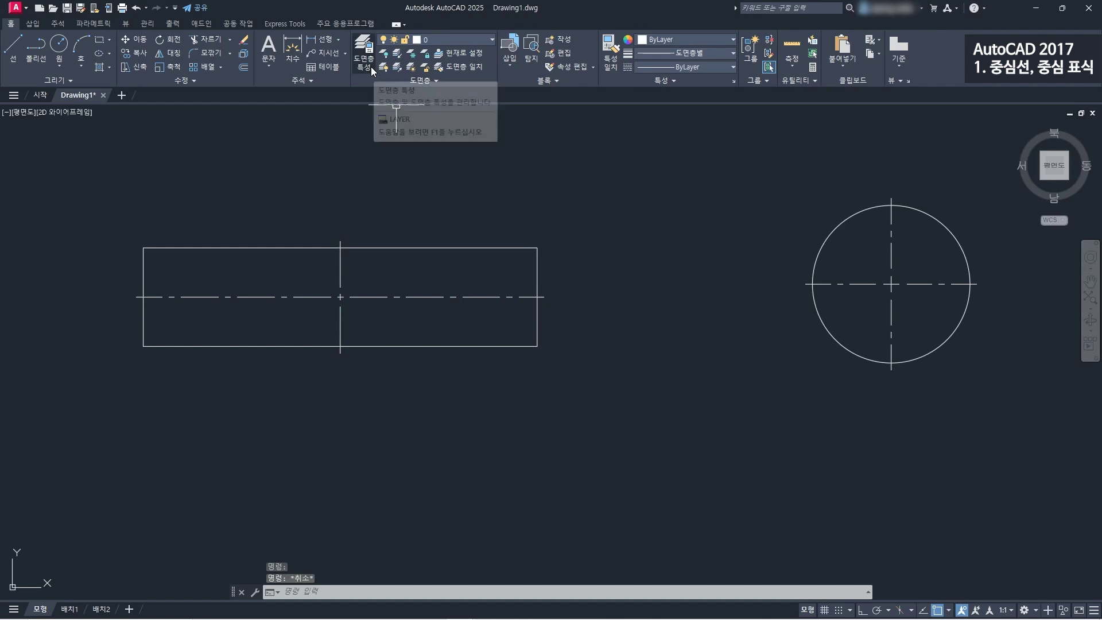
# - Create a new layer named center in the layer properties manager
pyautogui.click(371, 66)
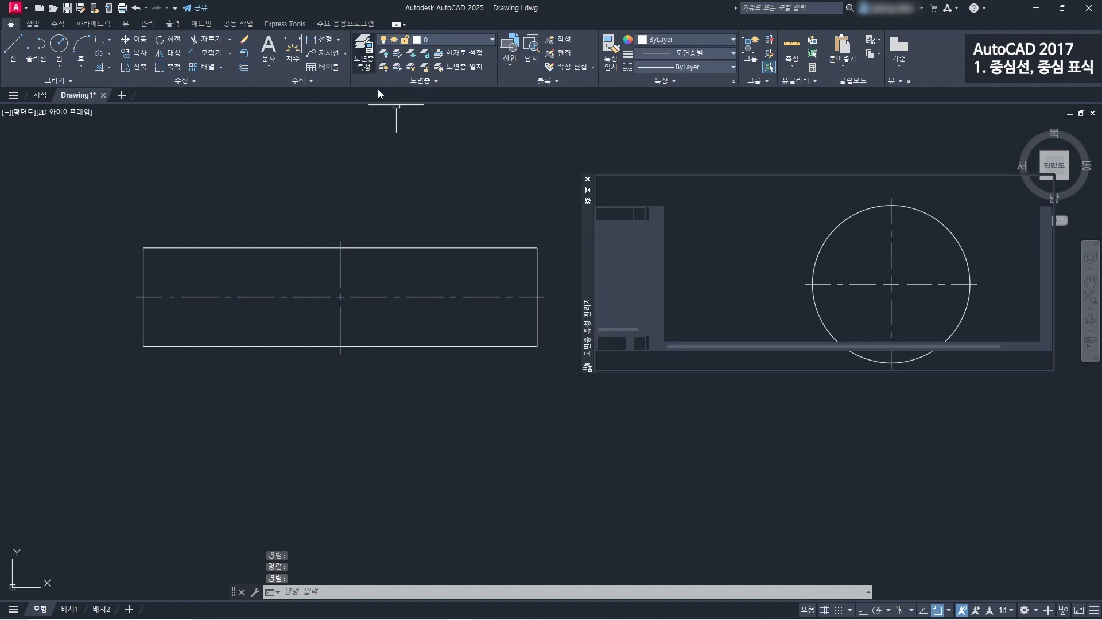
pyautogui.moveTo(563, 216); pyautogui.dragTo(436, 201)
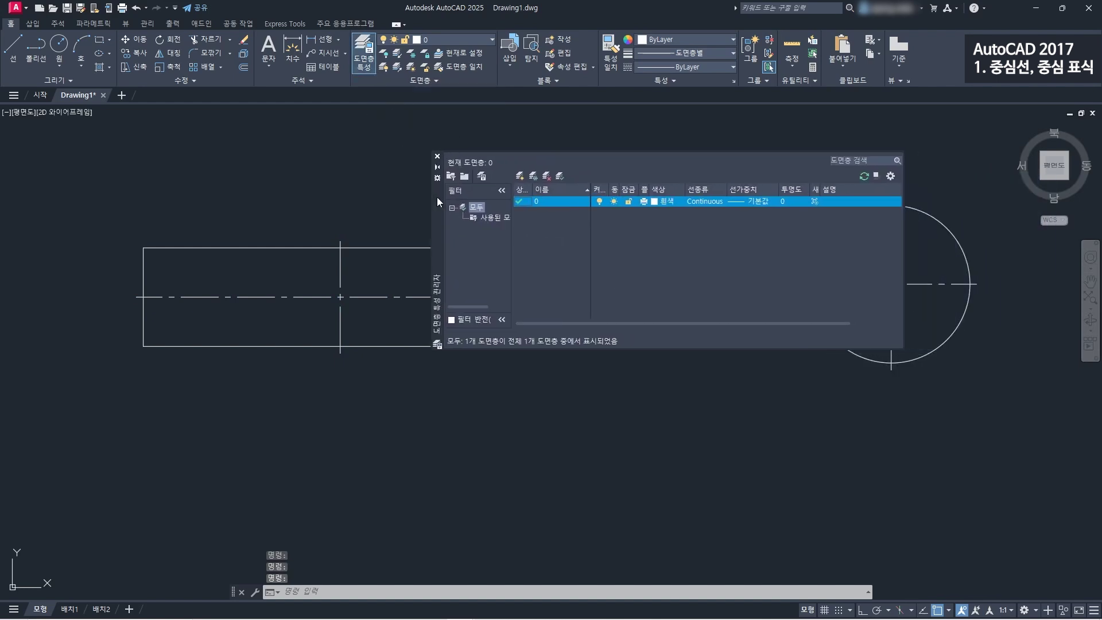
pyautogui.click(520, 176)
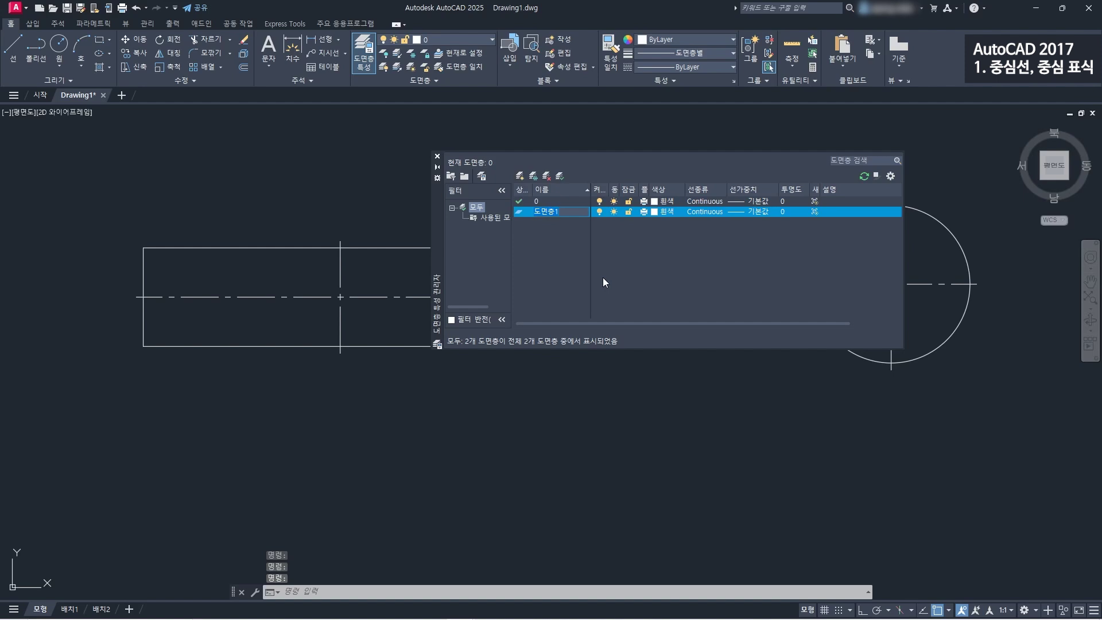
pyautogui.write('center')
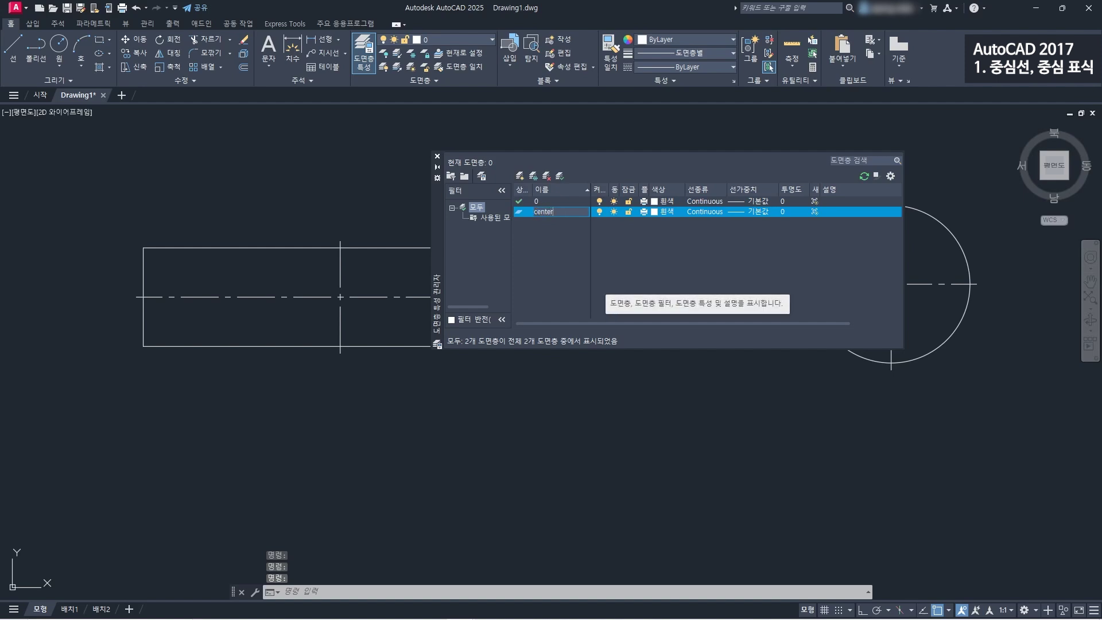
pyautogui.press('Return')
# - Set the center layer's color to red
pyautogui.click(665, 212)
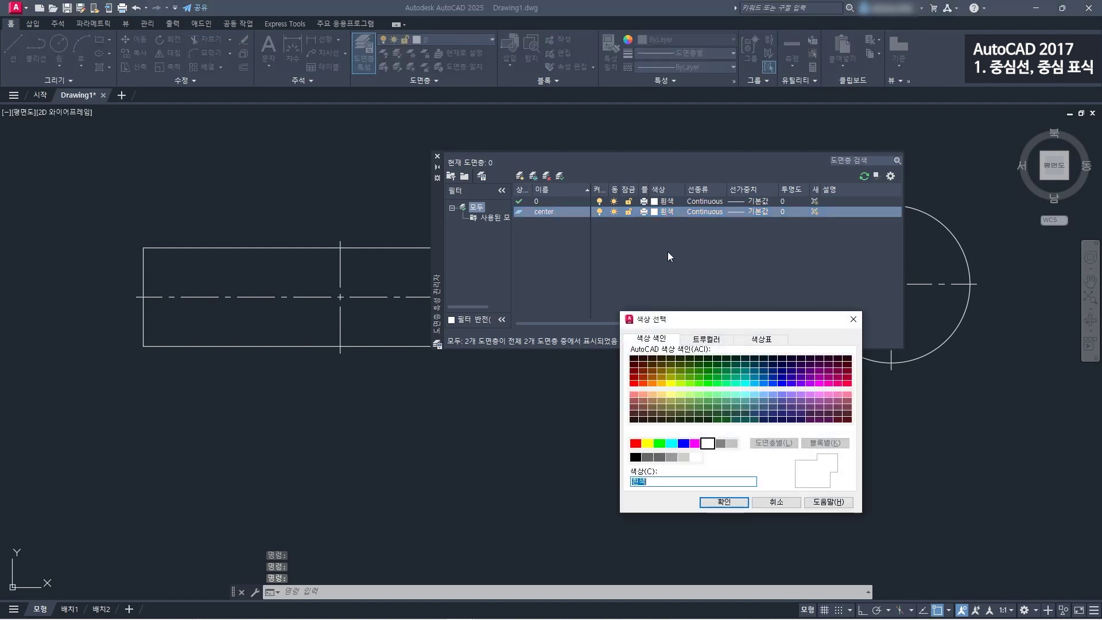
pyautogui.click(635, 443)
pyautogui.click(721, 503)
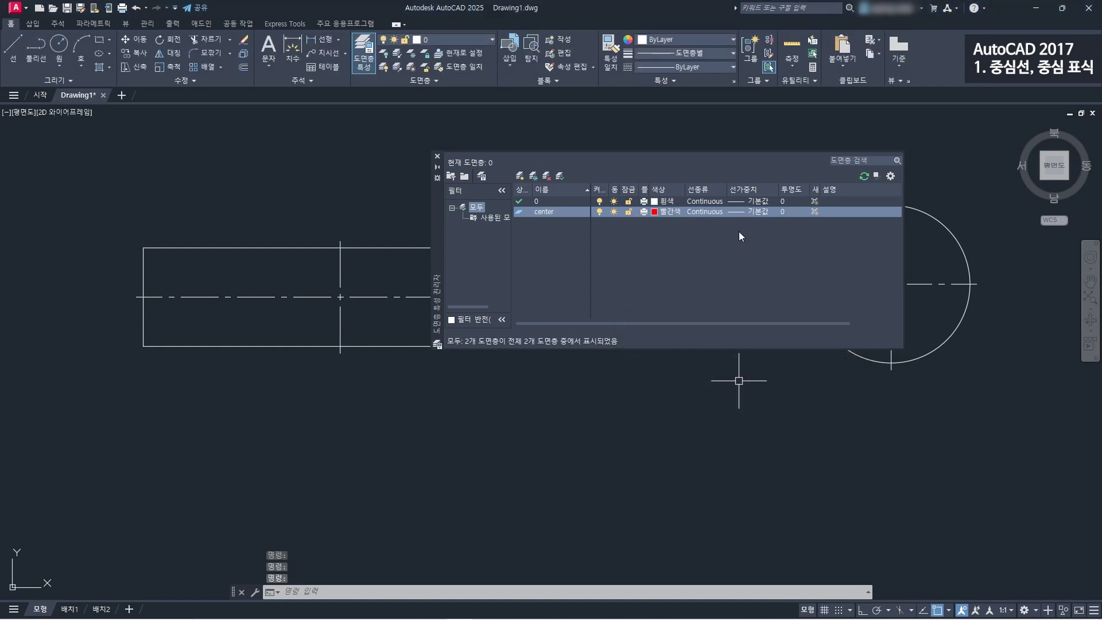
# - Assign the CENTER2 linetype to the center layer and close the layer properties manager
pyautogui.click(715, 211)
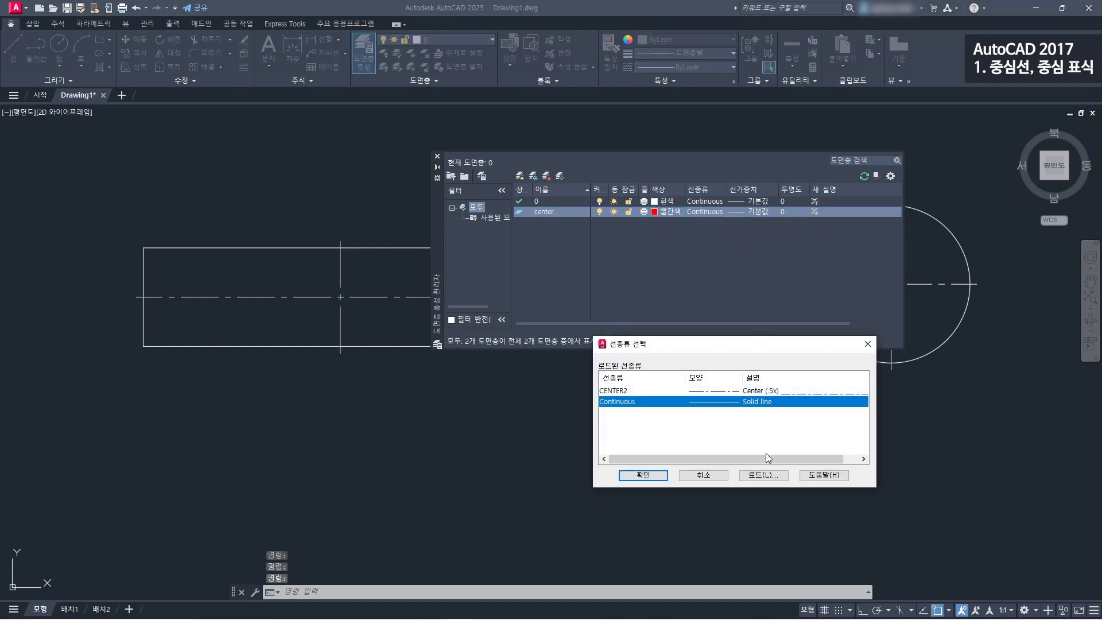
pyautogui.click(626, 391)
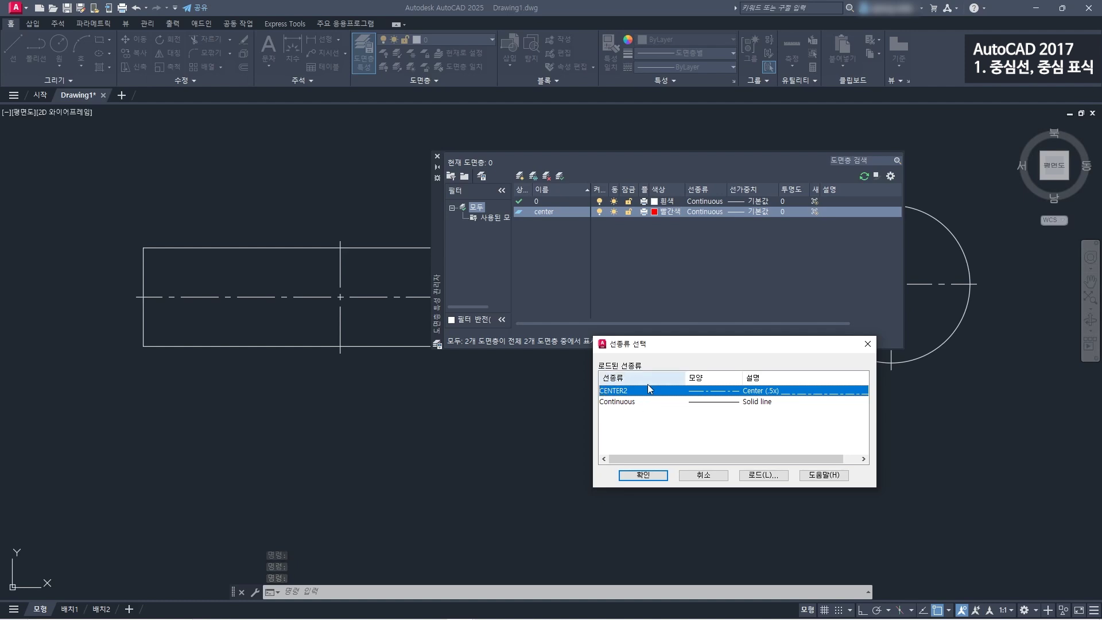
pyautogui.click(644, 475)
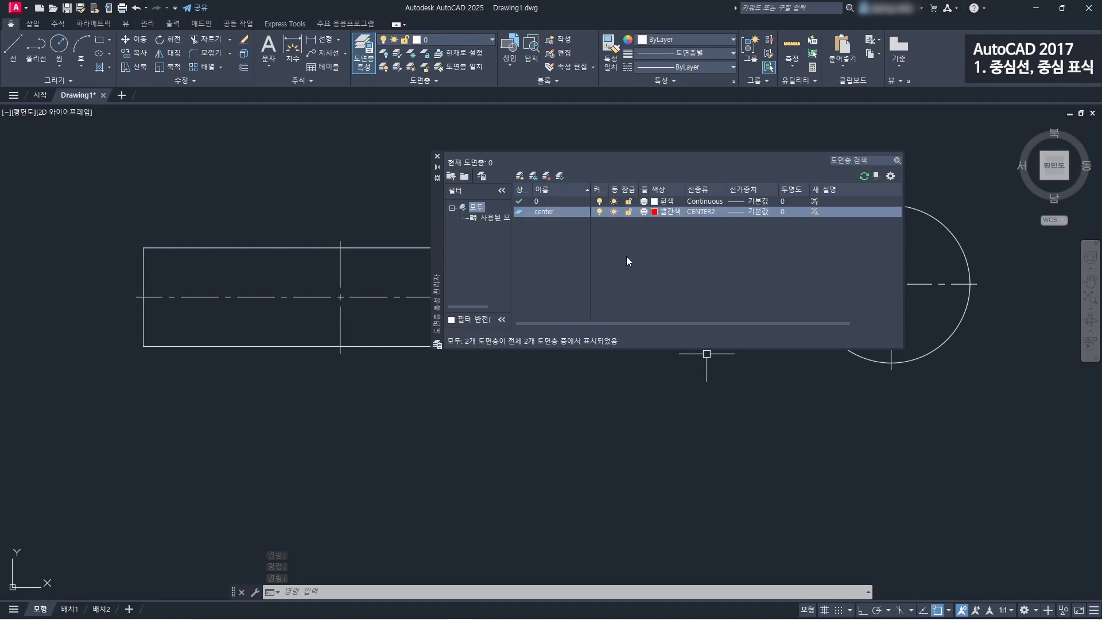
pyautogui.click(437, 156)
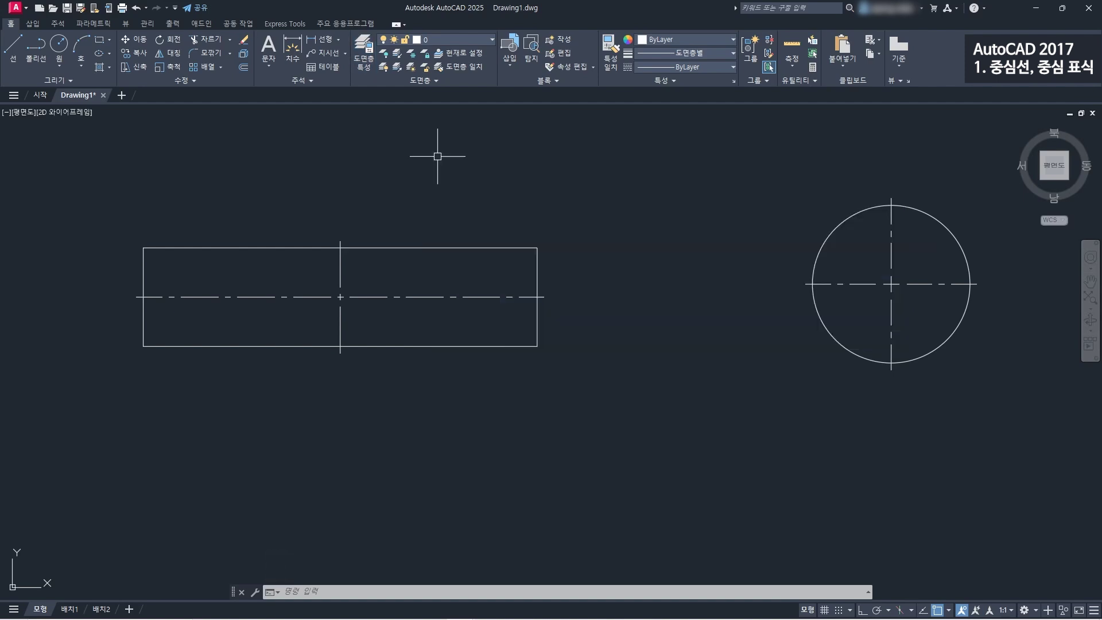
# - Set the CENTERLAYER variable to center so new centerlines and center marks use that layer
pyautogui.click(58, 23)
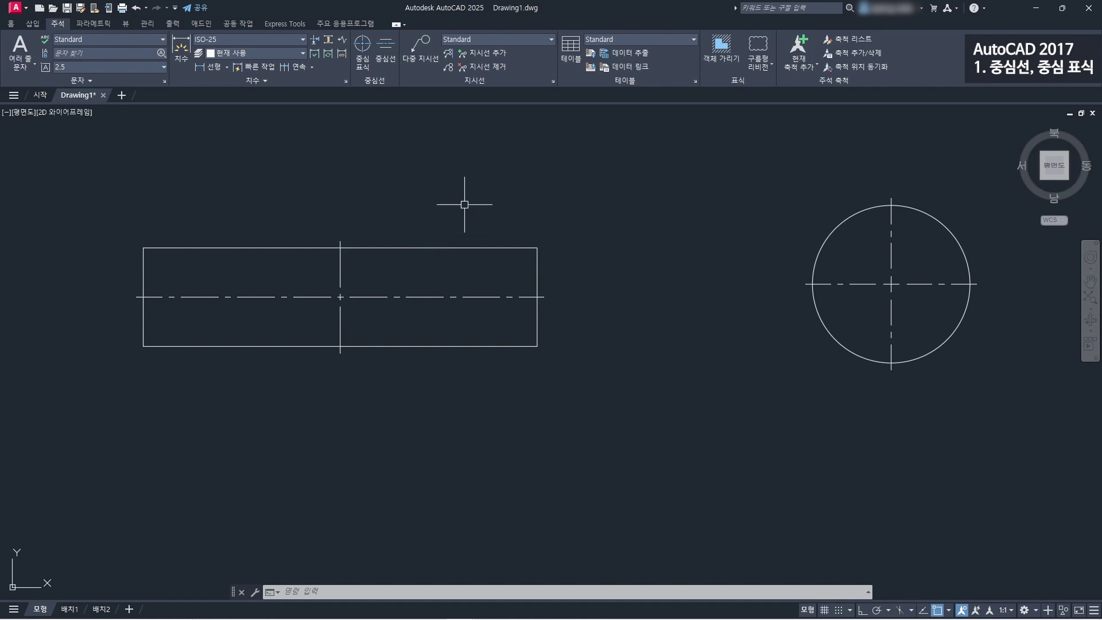
pyautogui.write('cen')
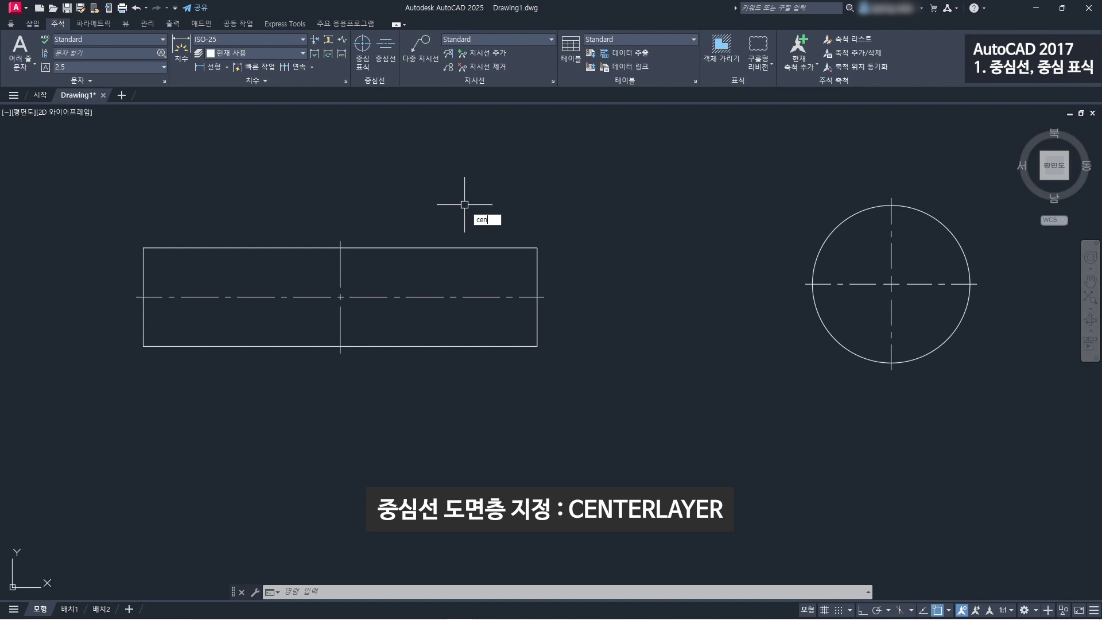
pyautogui.write('terlayer')
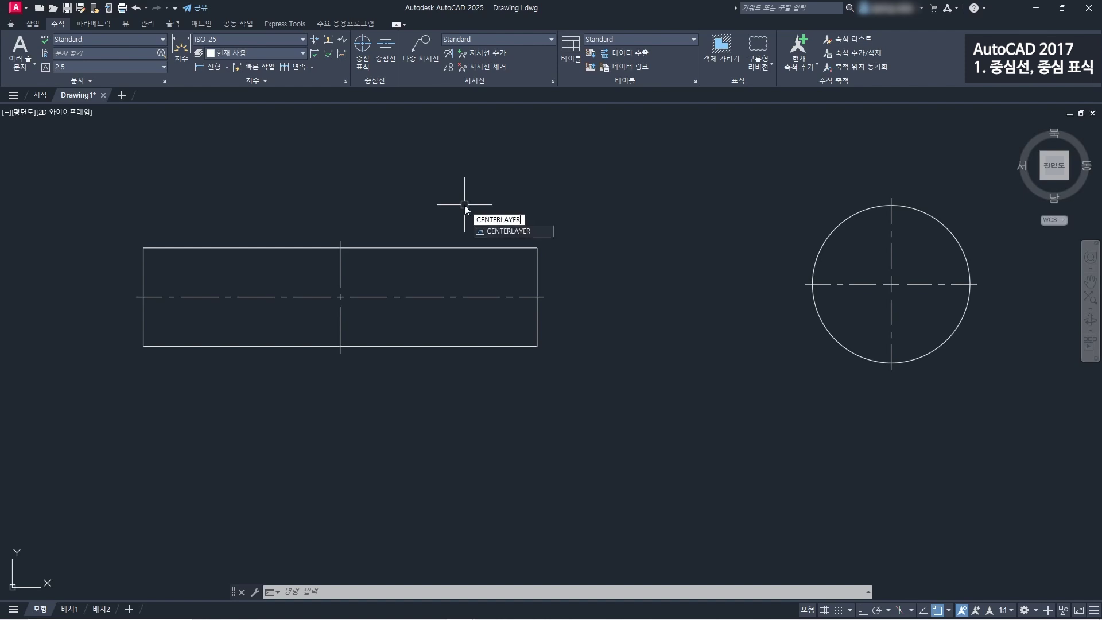
pyautogui.press('Return')
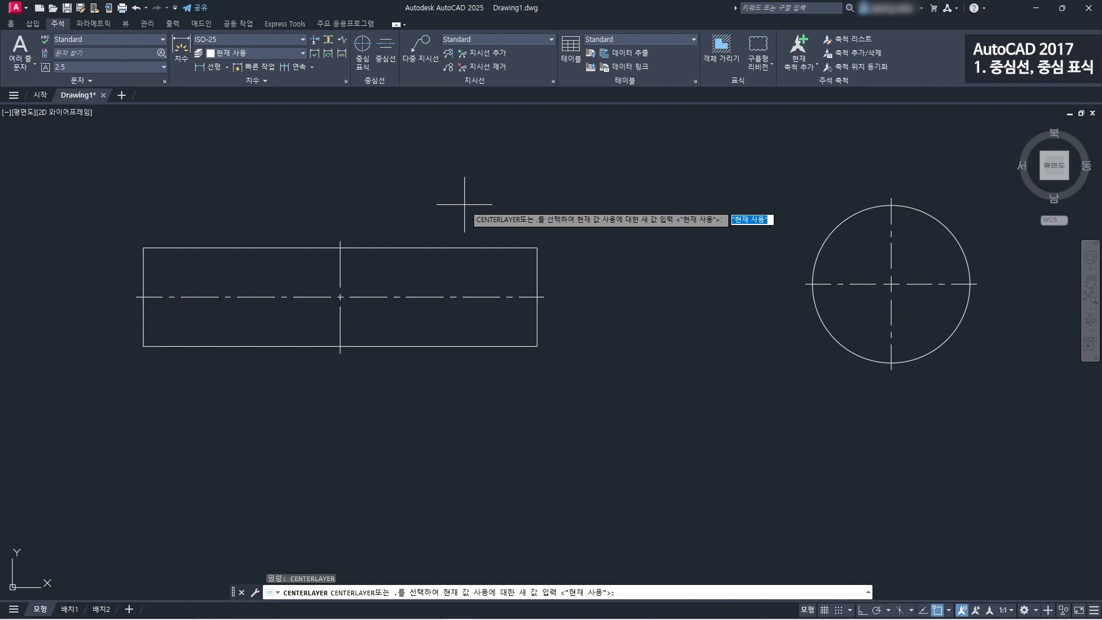
pyautogui.write('center')
pyautogui.press('Return')
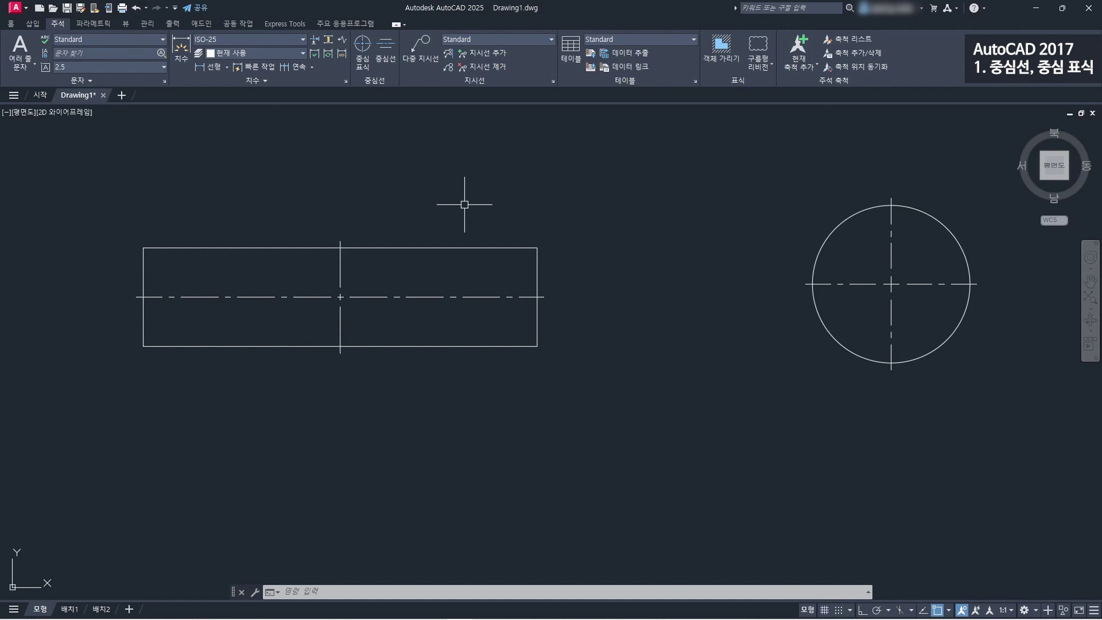
# - Delete both of the rectangle's centerlines and the circle's center mark
pyautogui.click(417, 297)
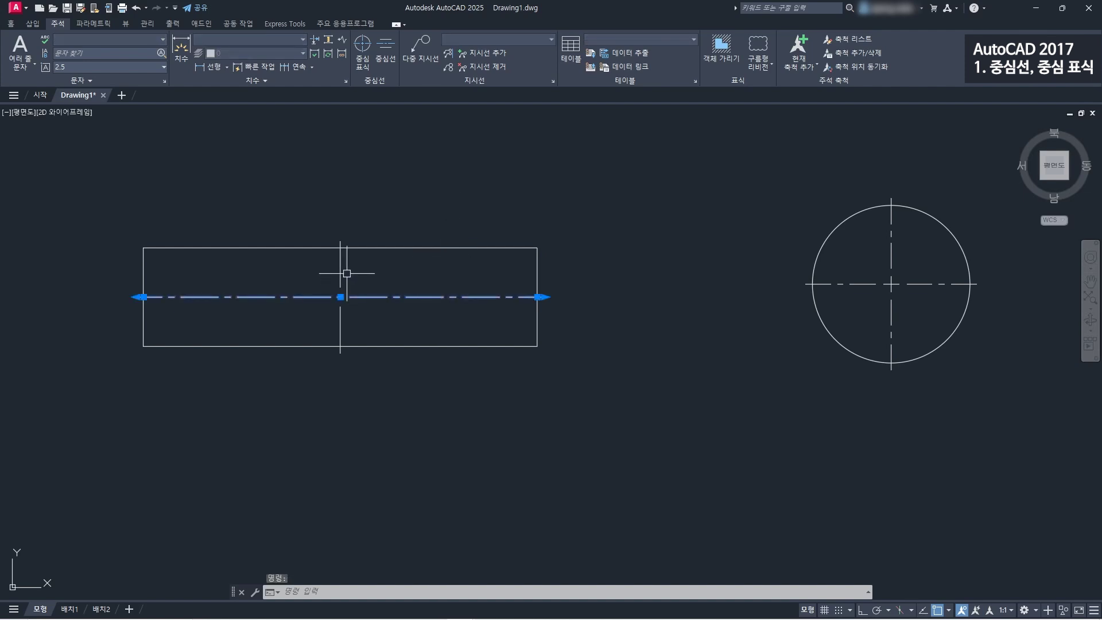
pyautogui.click(342, 270)
pyautogui.click(918, 284)
pyautogui.click(891, 263)
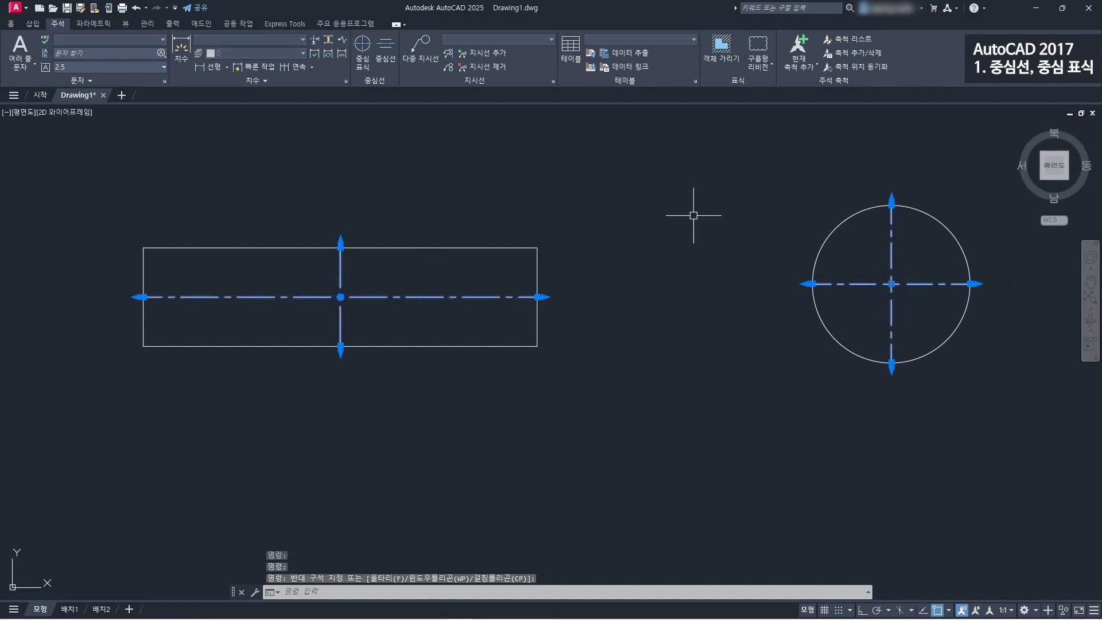
pyautogui.click(11, 24)
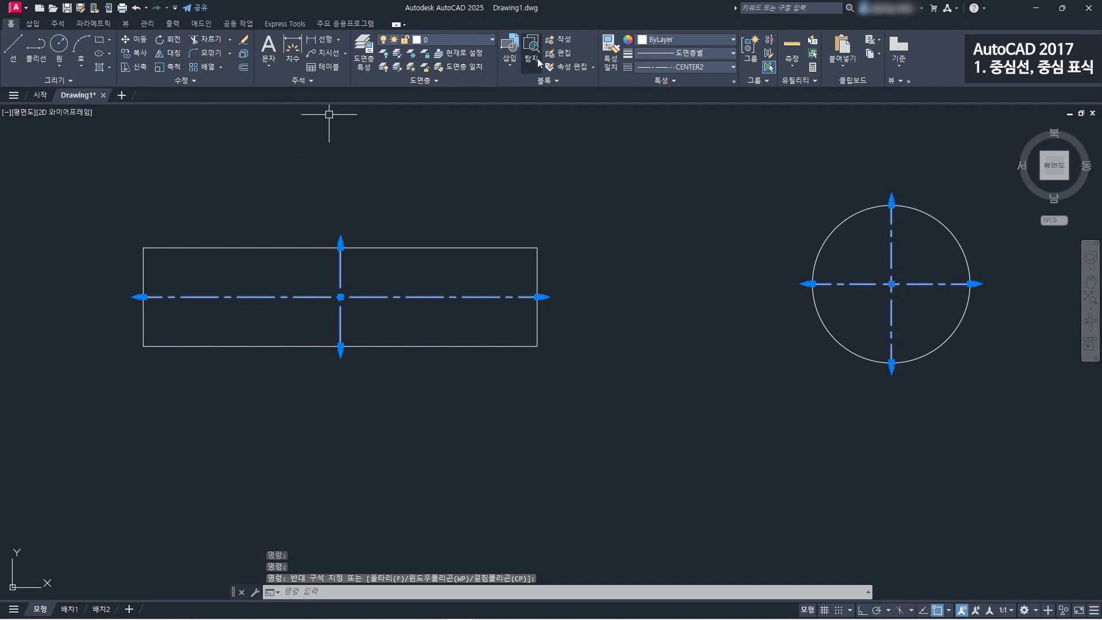
pyautogui.press('Delete')
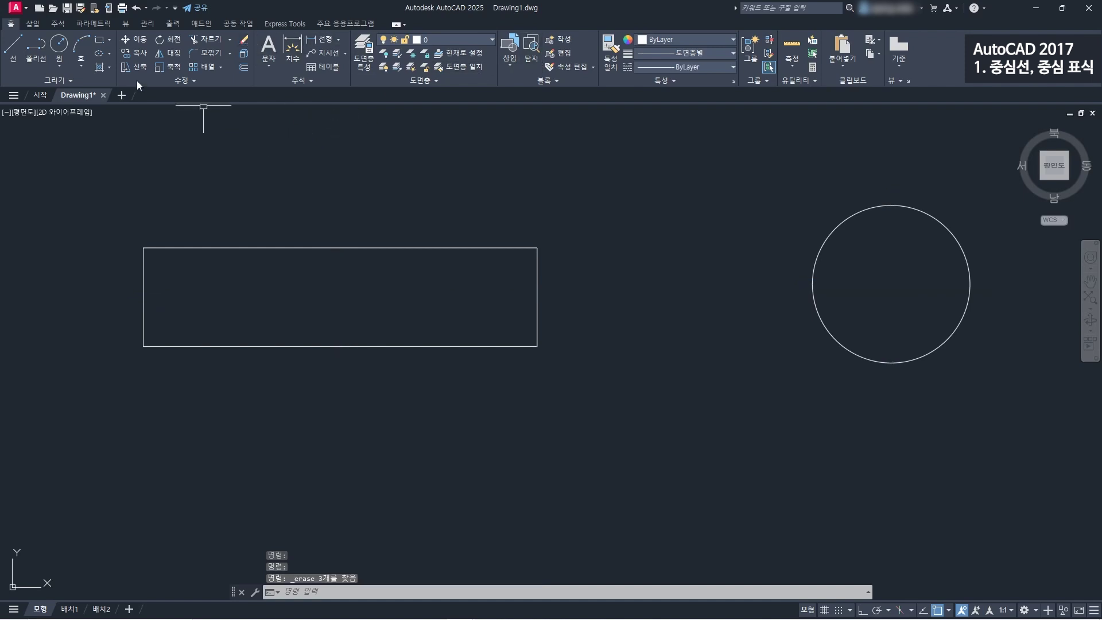
# - Add a horizontal centerline between the rectangle's long edges and a vertical one between its short edges
pyautogui.click(60, 24)
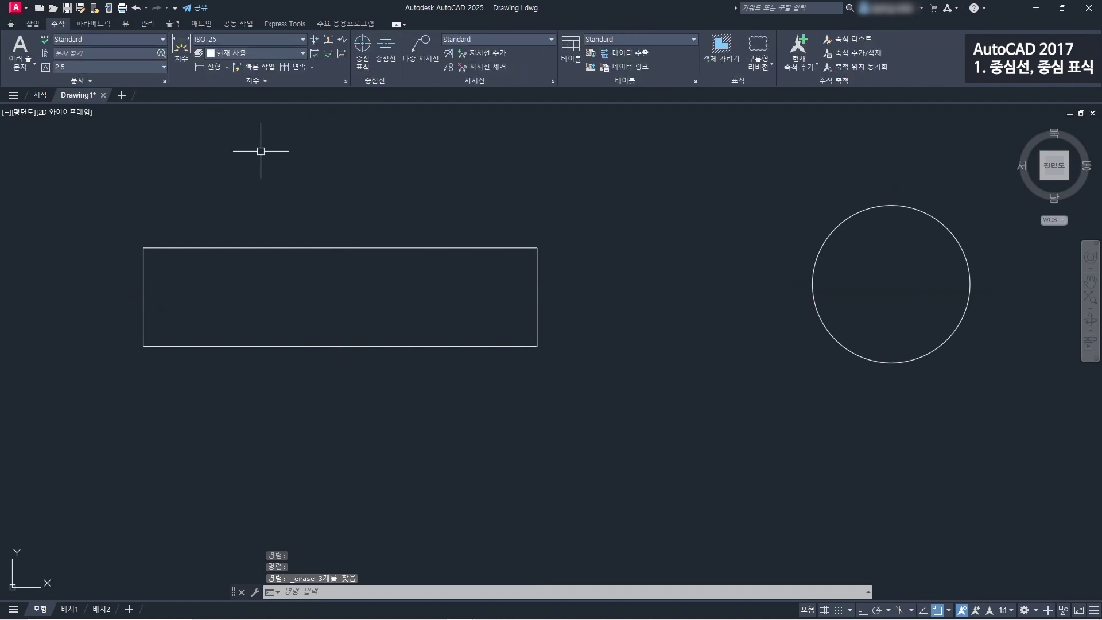
pyautogui.click(387, 59)
pyautogui.click(446, 247)
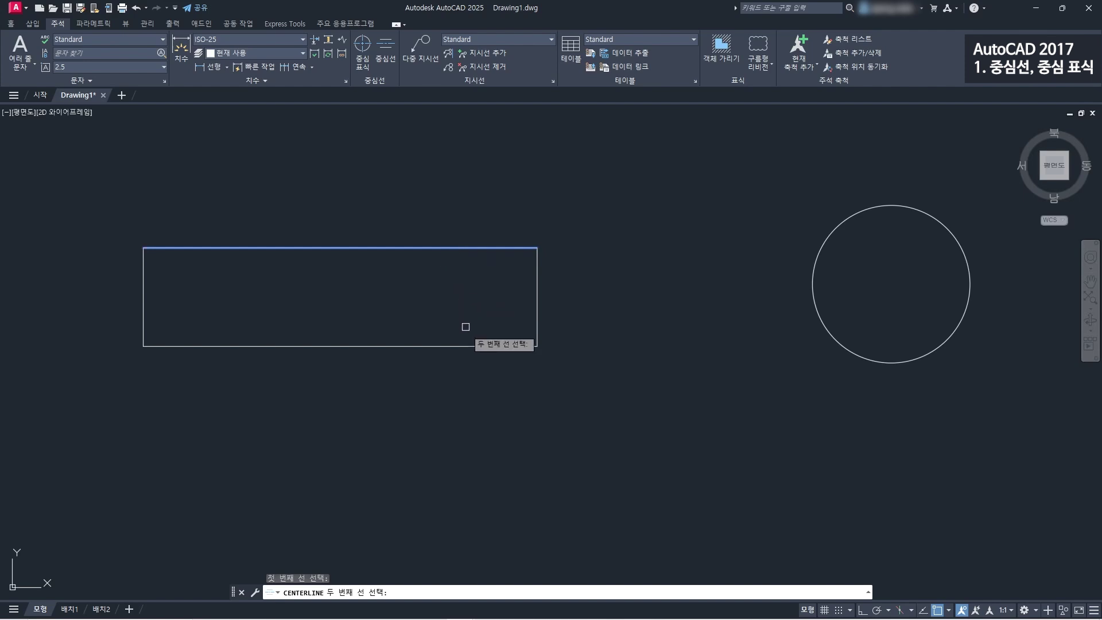
pyautogui.click(466, 345)
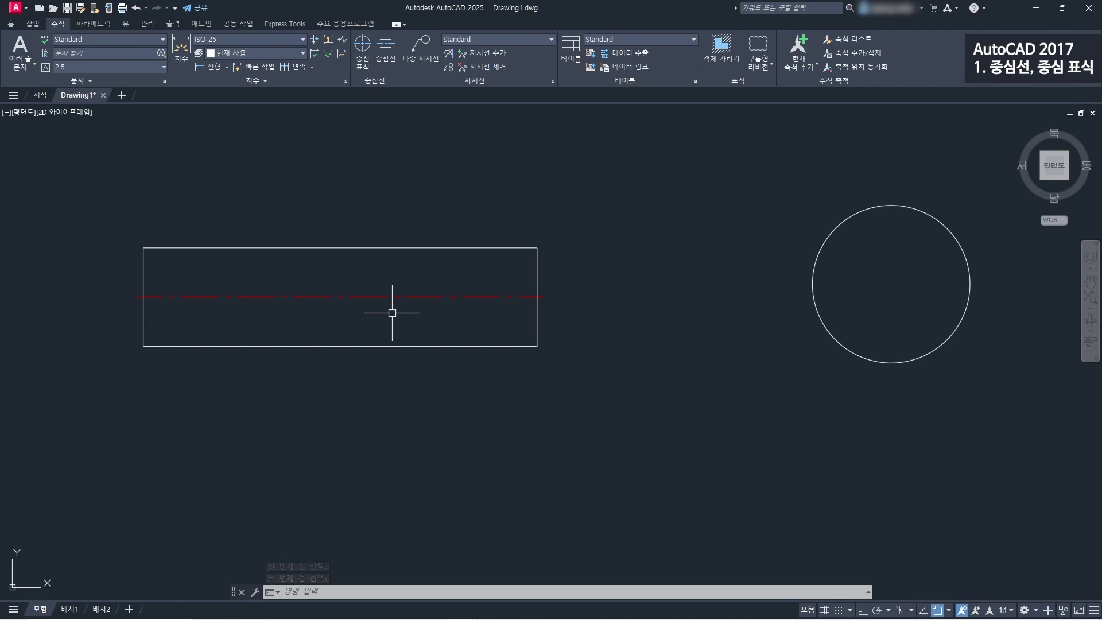
pyautogui.click(385, 51)
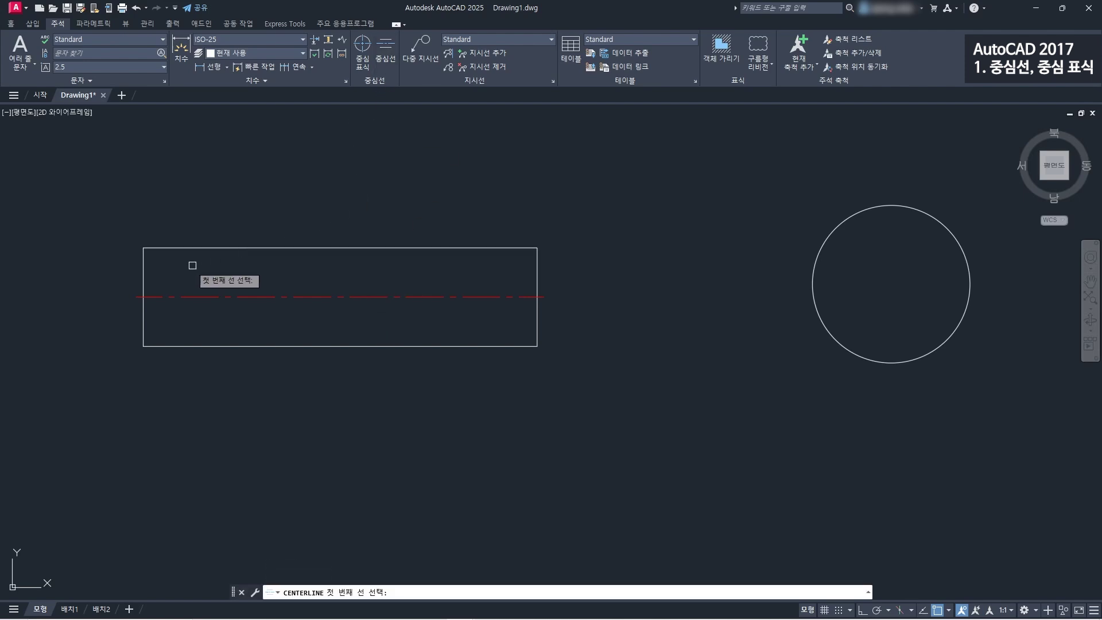
pyautogui.click(143, 262)
pyautogui.click(537, 283)
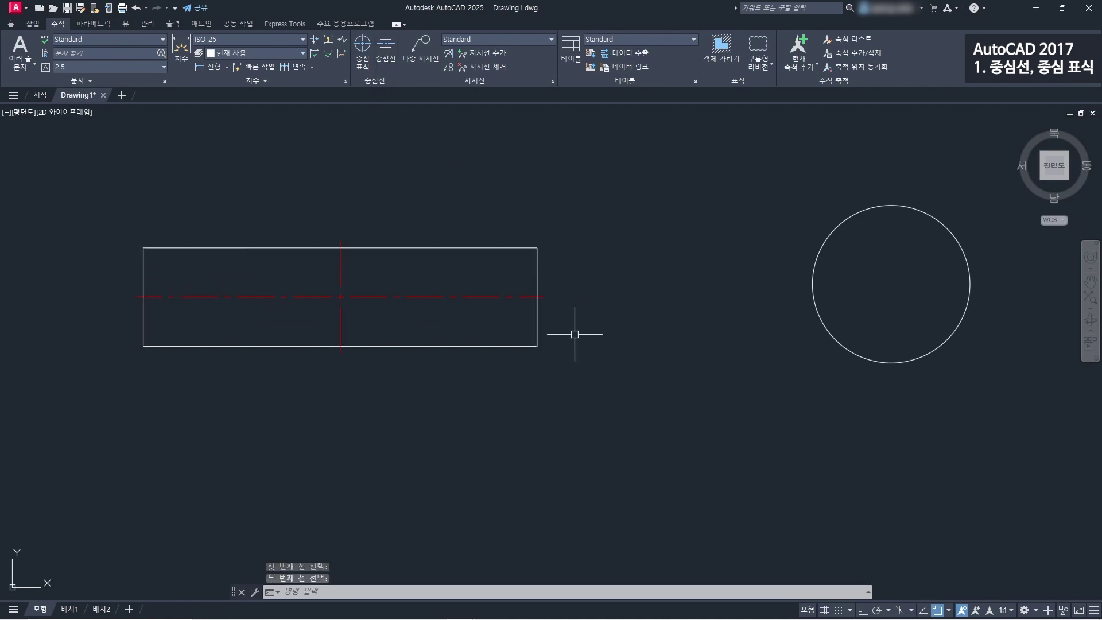
# - Add a center mark to the circle and end the command
pyautogui.click(362, 49)
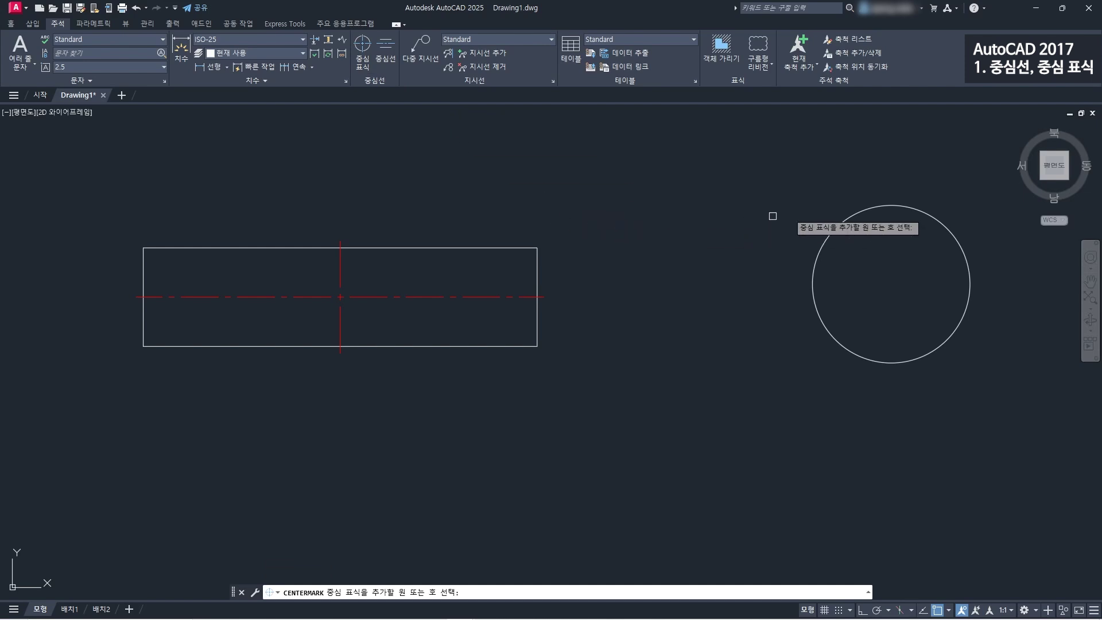
pyautogui.click(837, 225)
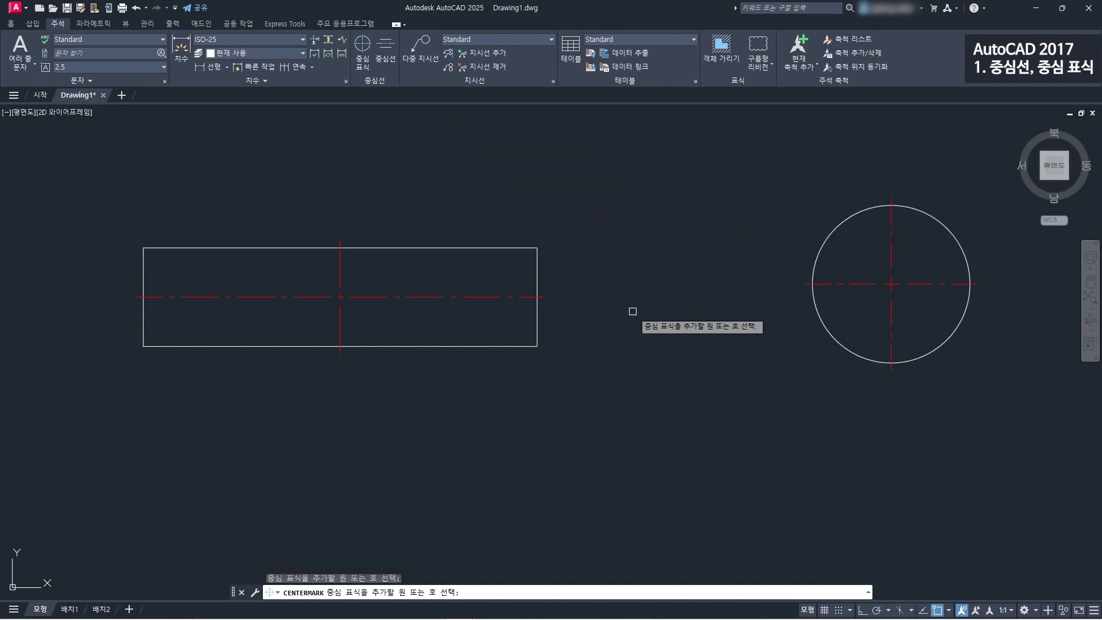
pyautogui.press('Escape')
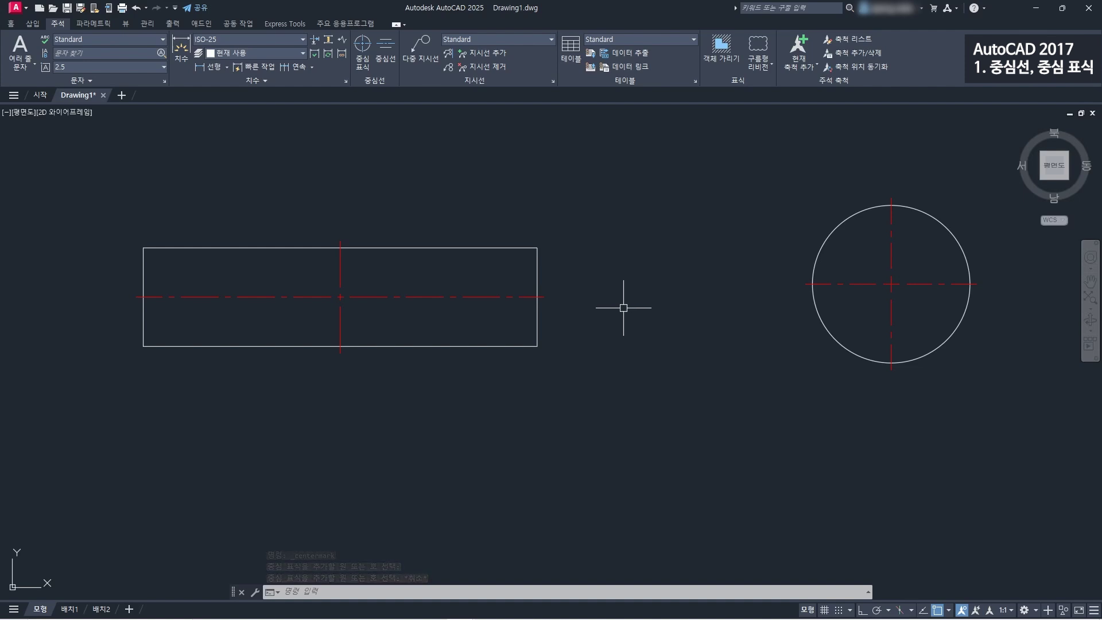
# - Set the centerline extension length variable CENTEREXE to 7
pyautogui.scroll(2, 528, 305)
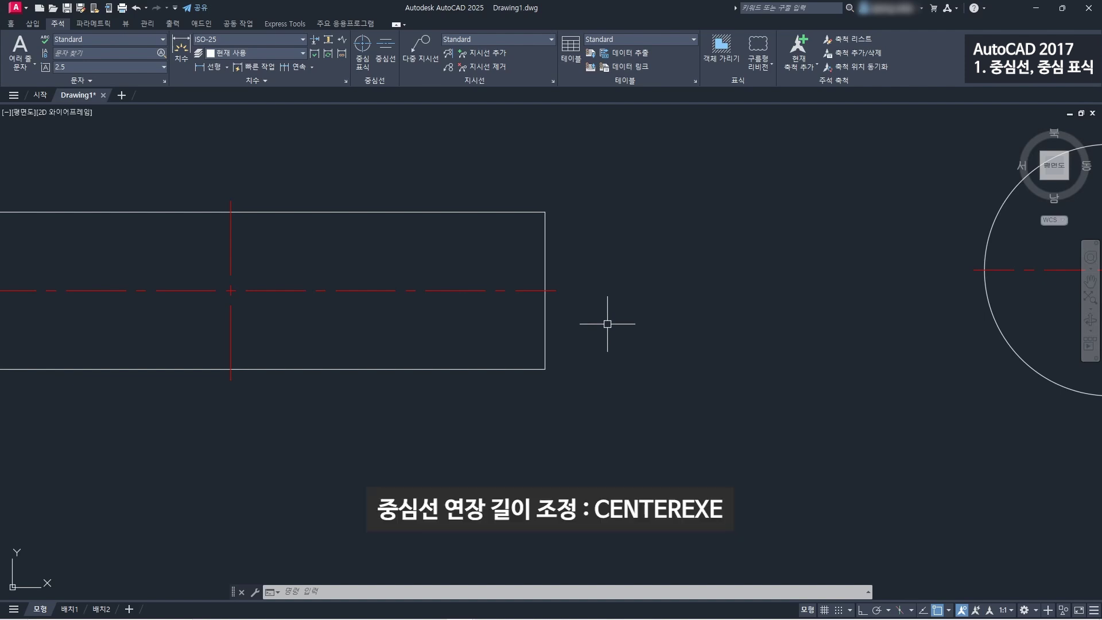
pyautogui.write('CENT')
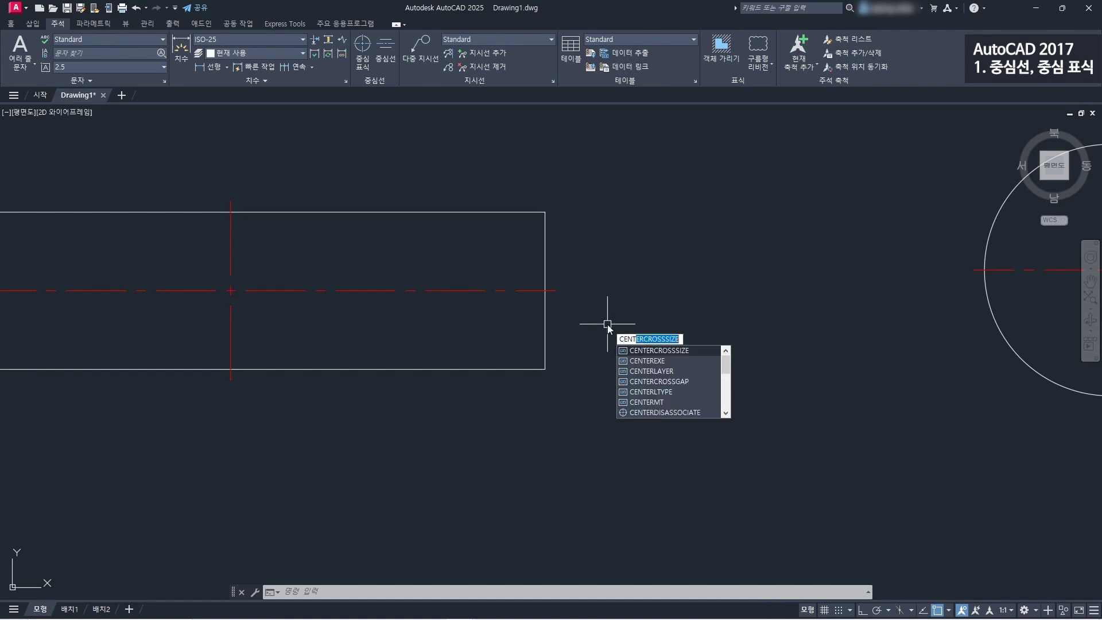
pyautogui.write('EREXe')
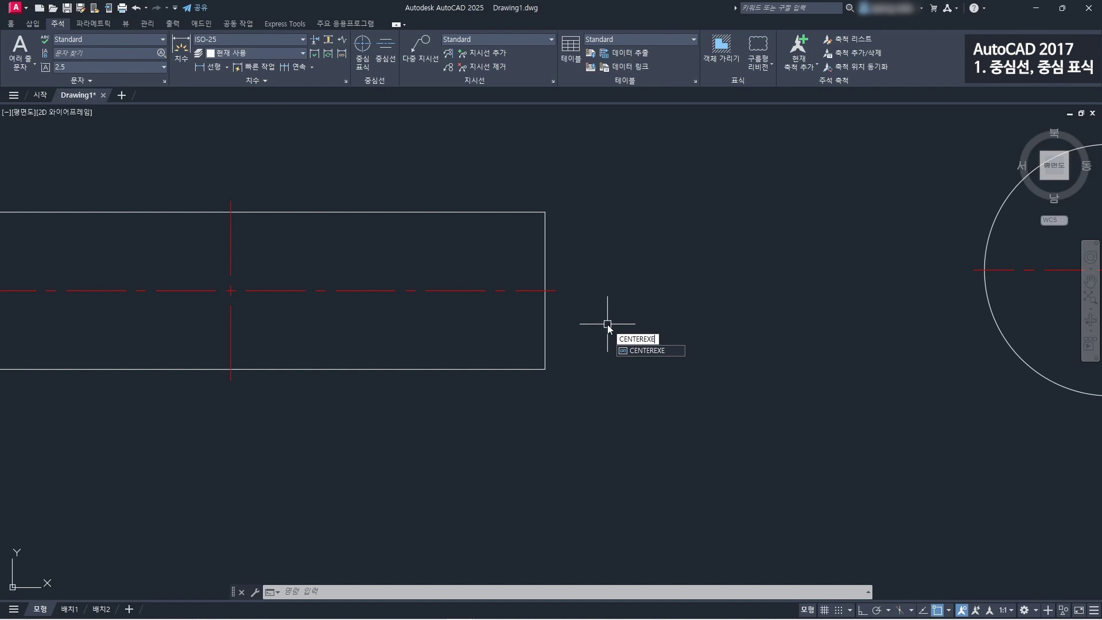
pyautogui.press('Return')
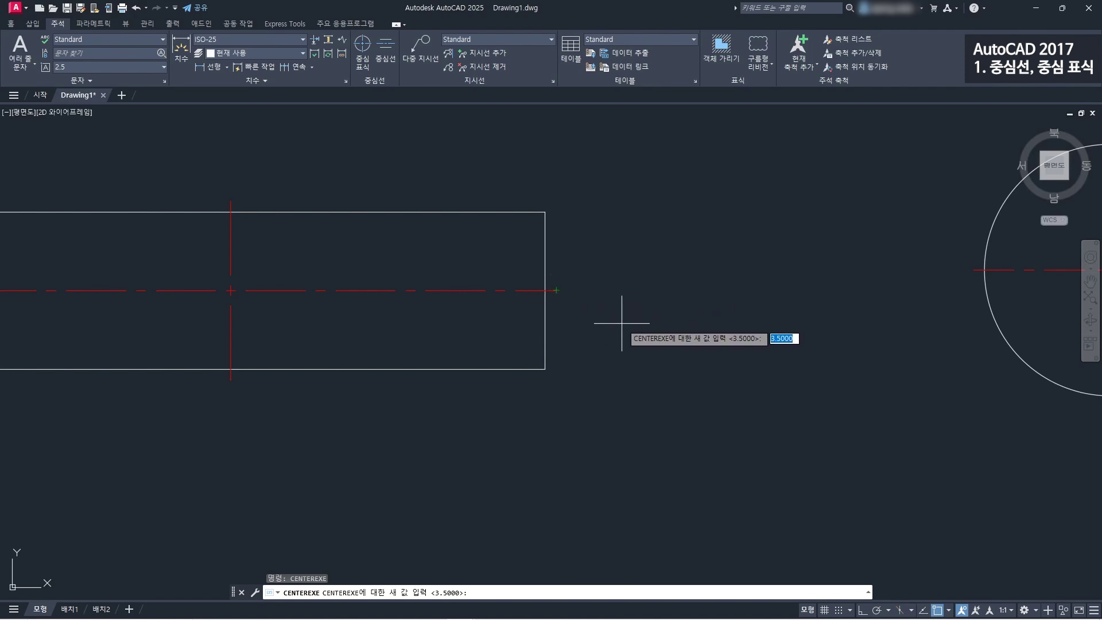
pyautogui.write('7')
pyautogui.press('Return')
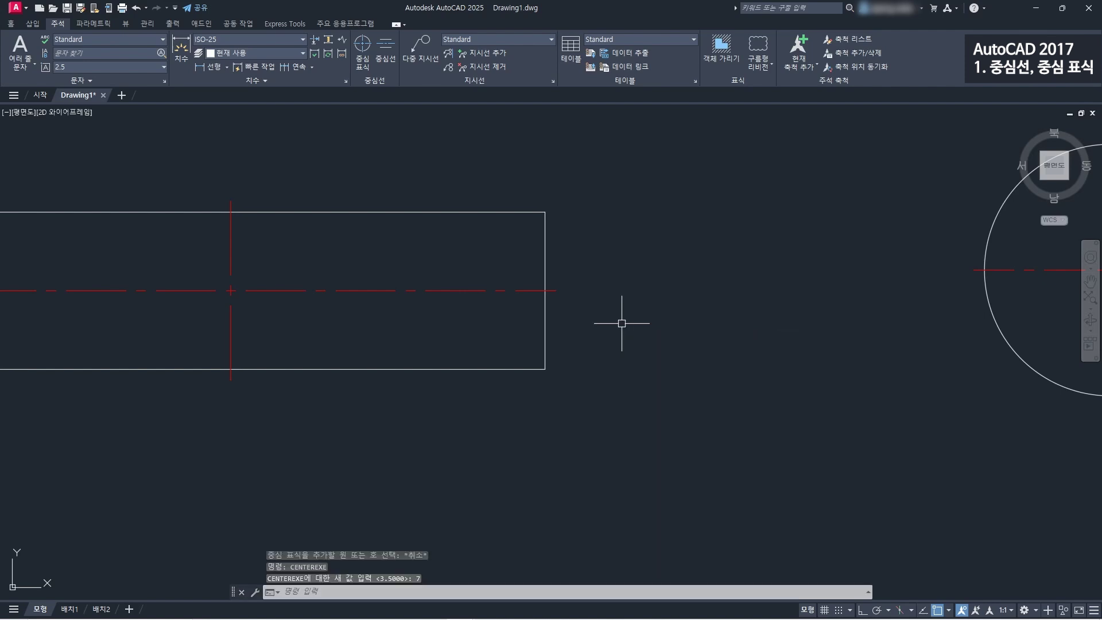
pyautogui.press('Escape')
# - Delete the horizontal and vertical centerlines from the rectangle
pyautogui.scroll(-2, 631, 307)
pyautogui.click(483, 284)
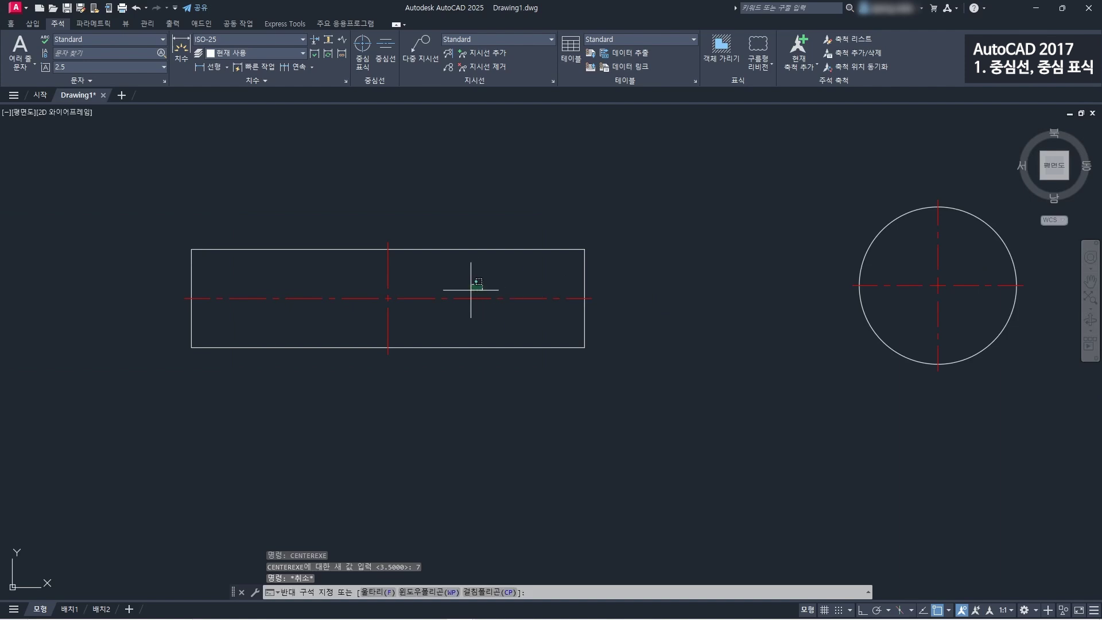
pyautogui.click(357, 314)
pyautogui.press('Delete')
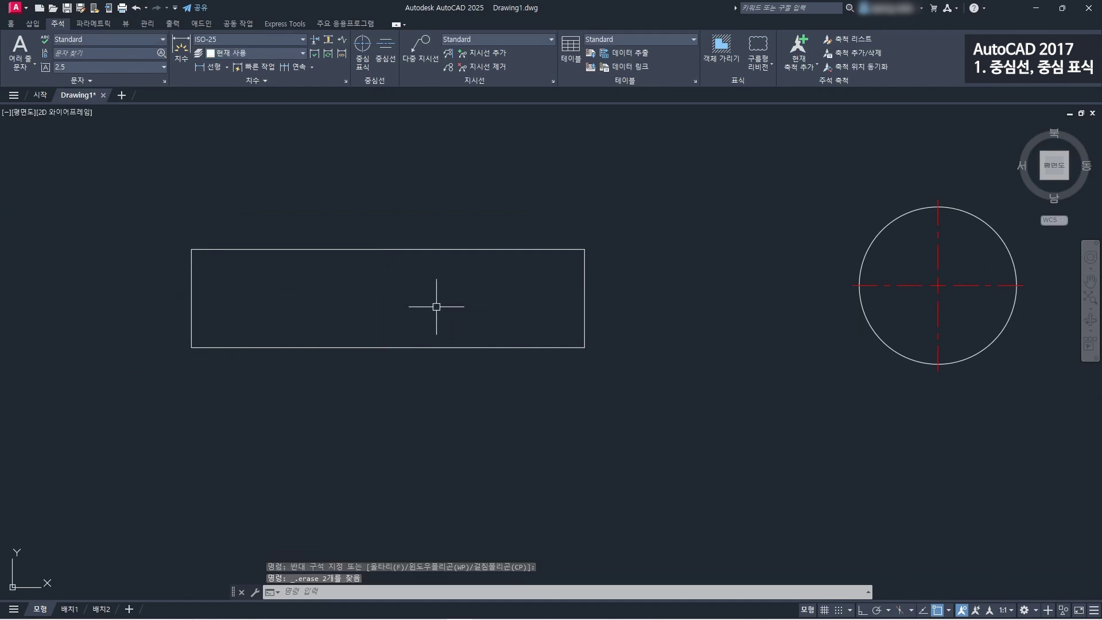
# - Add a new centerline between the rectangle's upper and lower edges
pyautogui.click(385, 50)
pyautogui.click(507, 249)
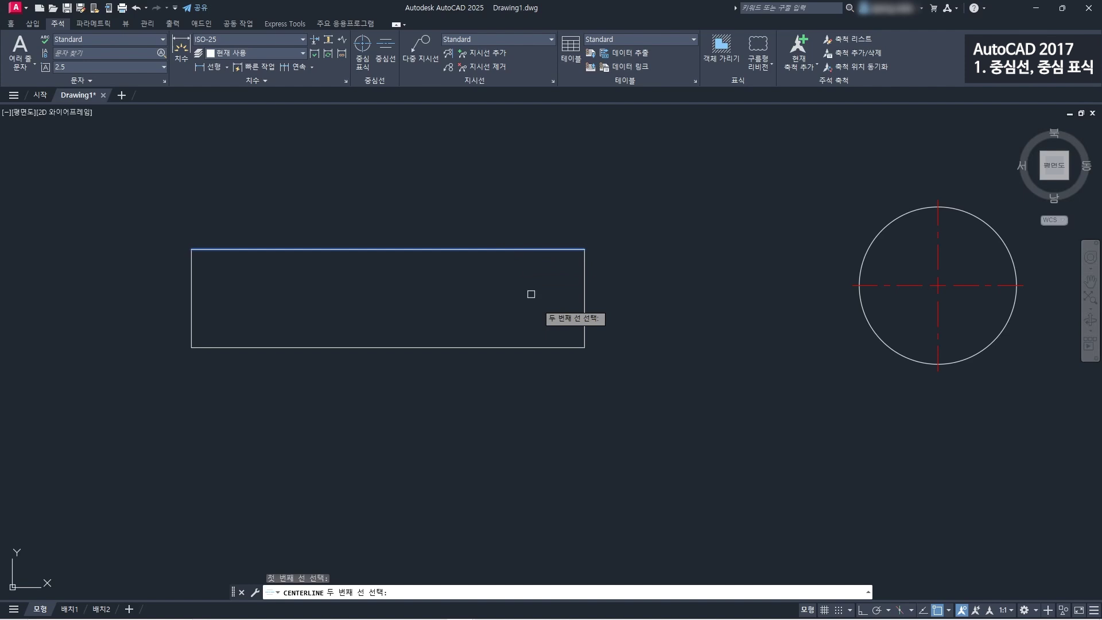
pyautogui.click(541, 347)
# - Check the centerline's extension past the rectangle's right edge with a linear dimension, and delete that dimension
pyautogui.scroll(4, 593, 301)
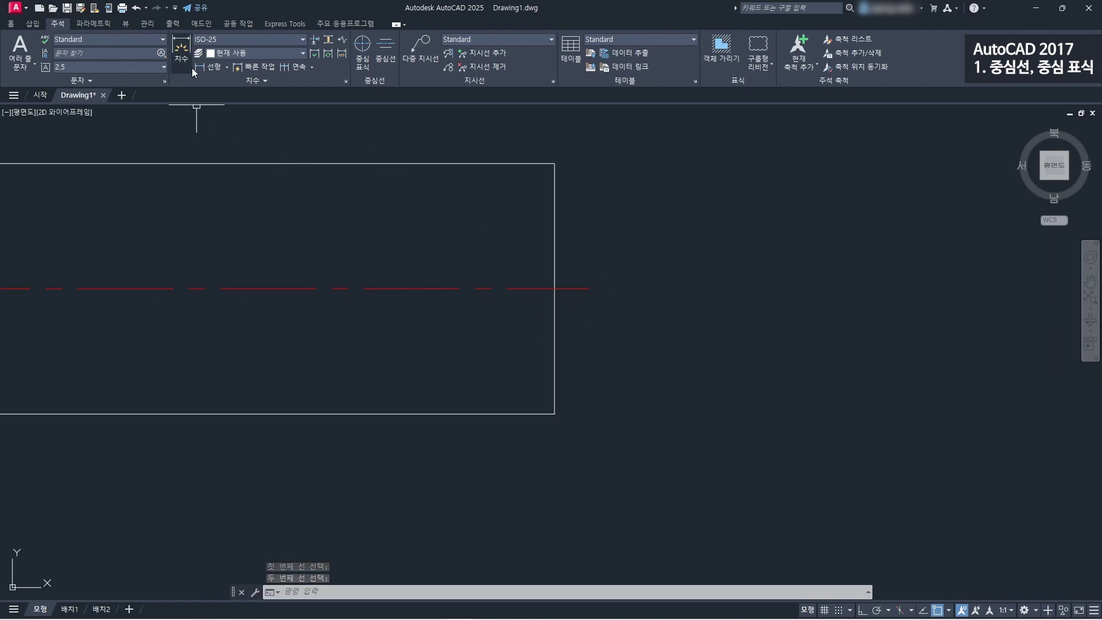
pyautogui.click(209, 67)
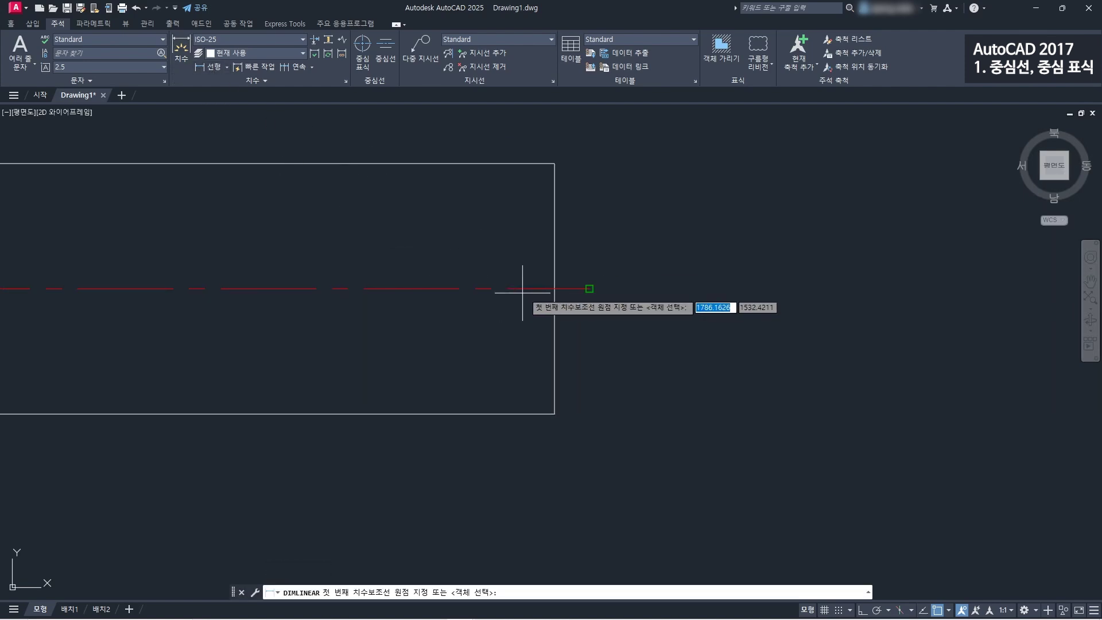
pyautogui.click(589, 288)
pyautogui.click(555, 288)
pyautogui.click(574, 320)
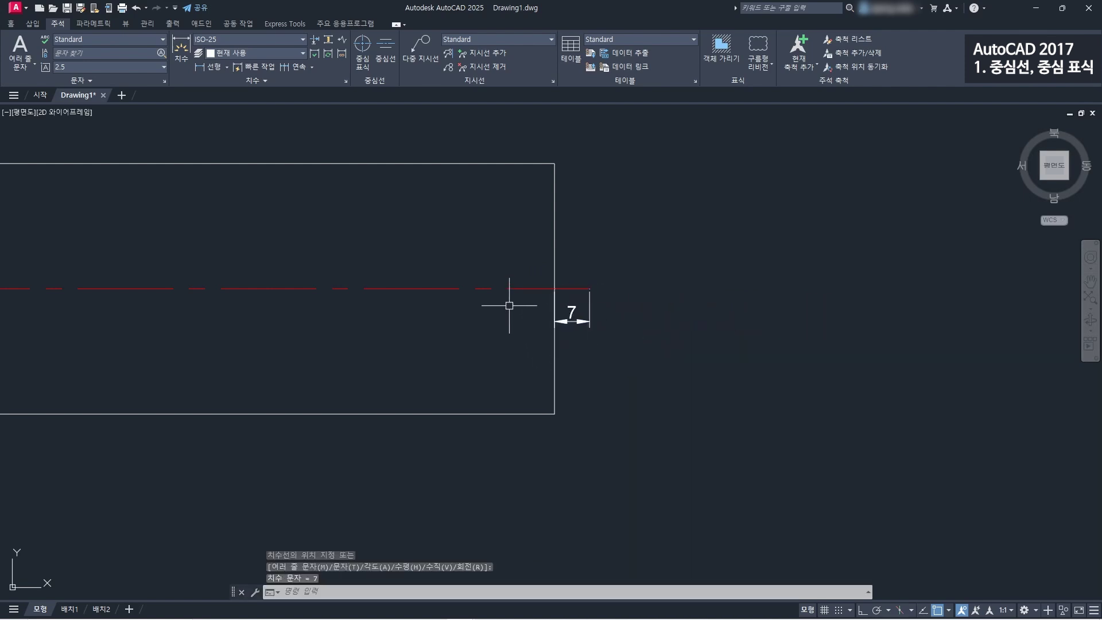
pyautogui.click(583, 312)
pyautogui.press('Delete')
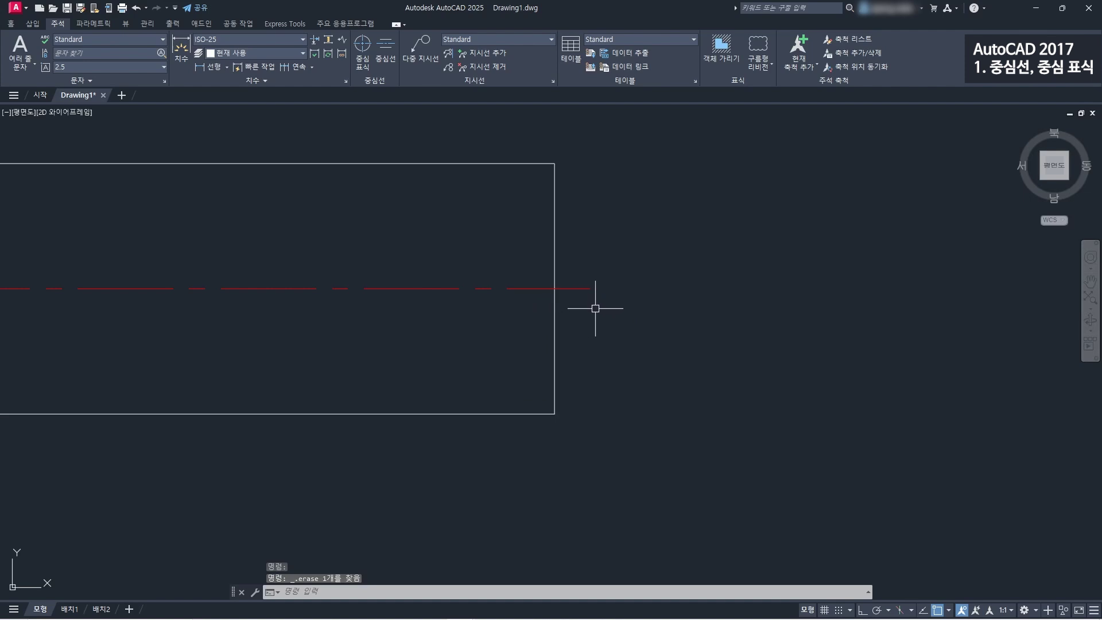
# - Set the center mark size variable CENTERCROSSSIZE to 3
pyautogui.scroll(-2, 594, 276)
pyautogui.scroll(-2, 679, 264)
pyautogui.scroll(2, 956, 283)
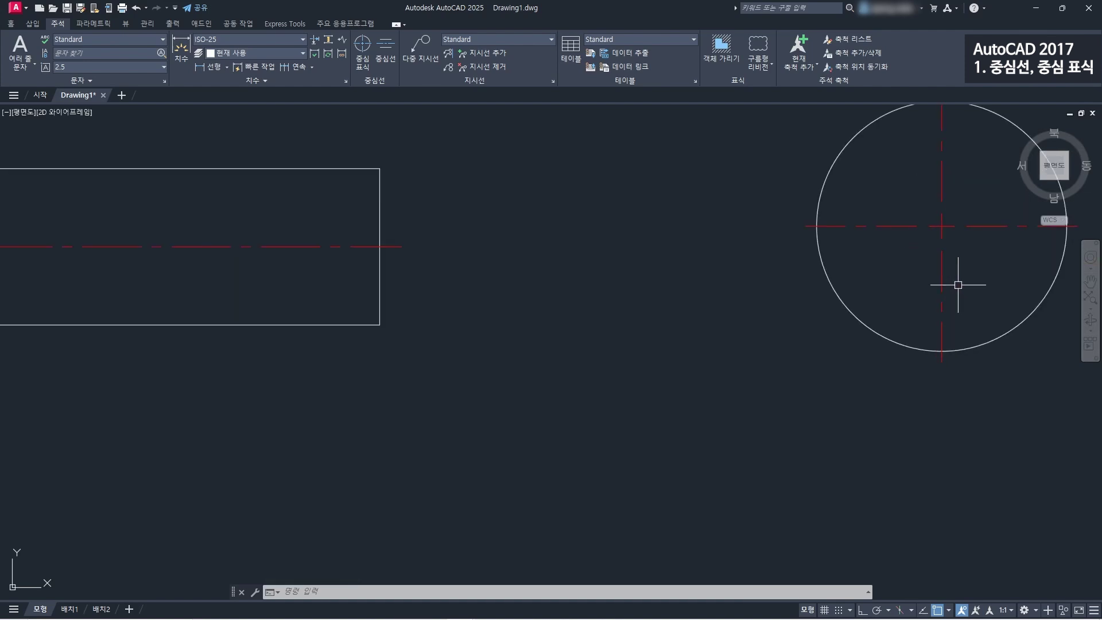
pyautogui.moveTo(956, 282); pyautogui.dragTo(834, 285, button='middle')
pyautogui.scroll(2, 846, 258)
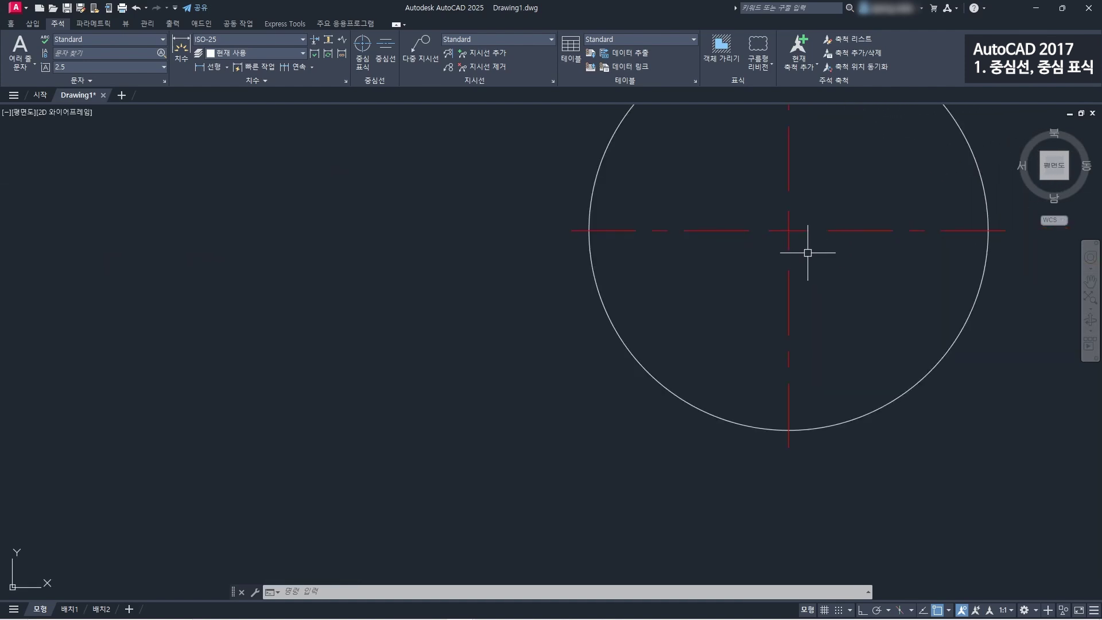
pyautogui.moveTo(854, 336); pyautogui.dragTo(744, 359, button='middle')
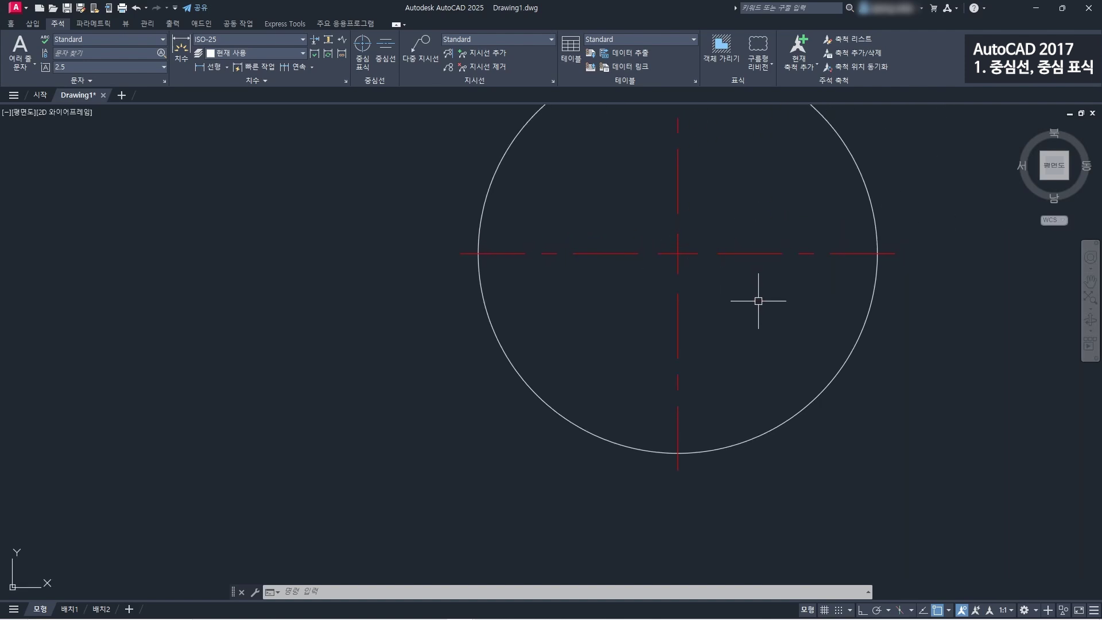
pyautogui.write('c')
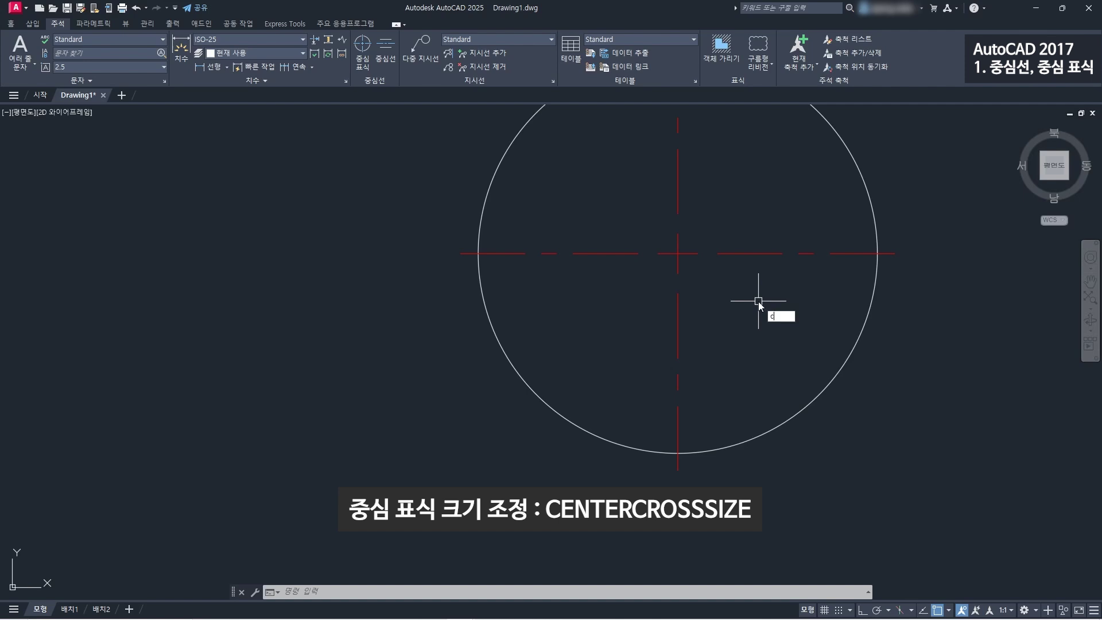
pyautogui.write('entercrosssize')
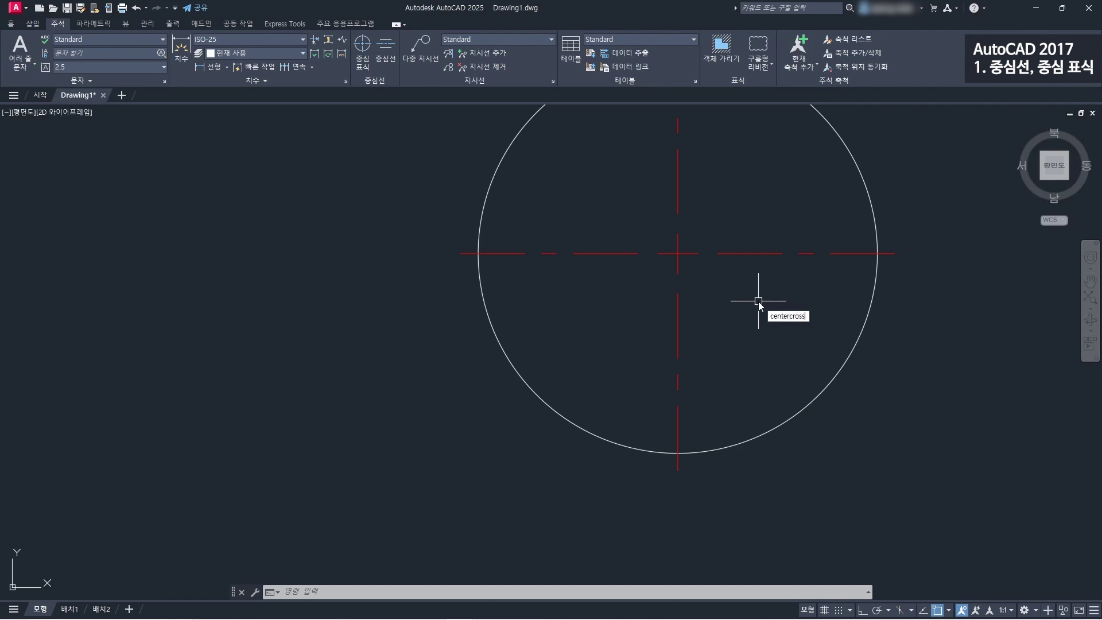
pyautogui.press('Return')
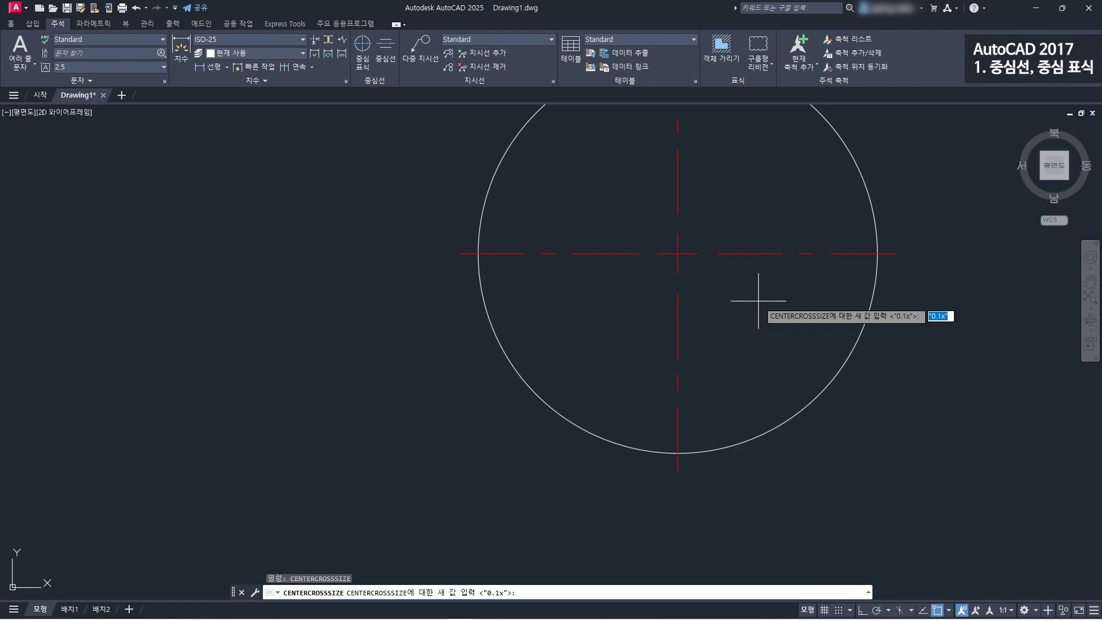
pyautogui.write('3')
pyautogui.press('Return')
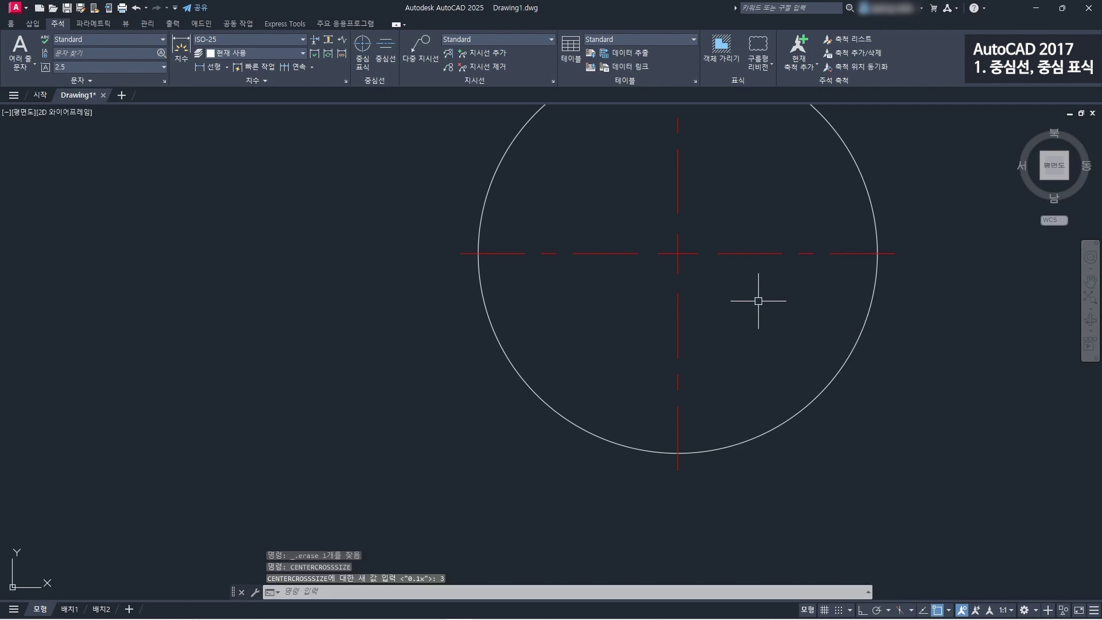
# - Erase the circle's existing center mark and add a new center mark to the same circle
pyautogui.click(732, 255)
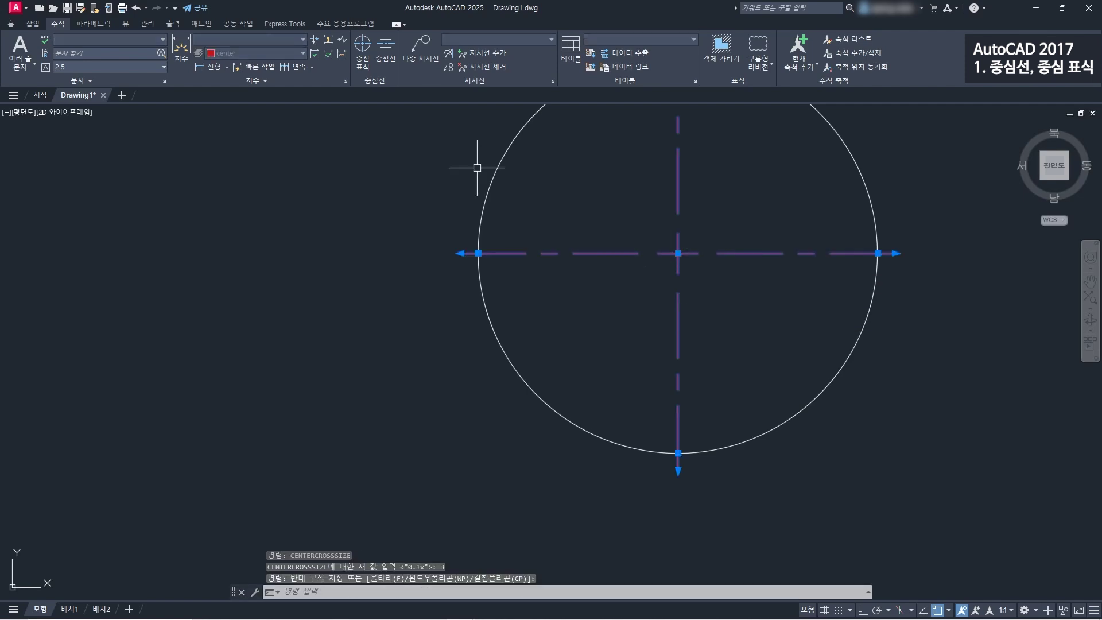
pyautogui.click(10, 24)
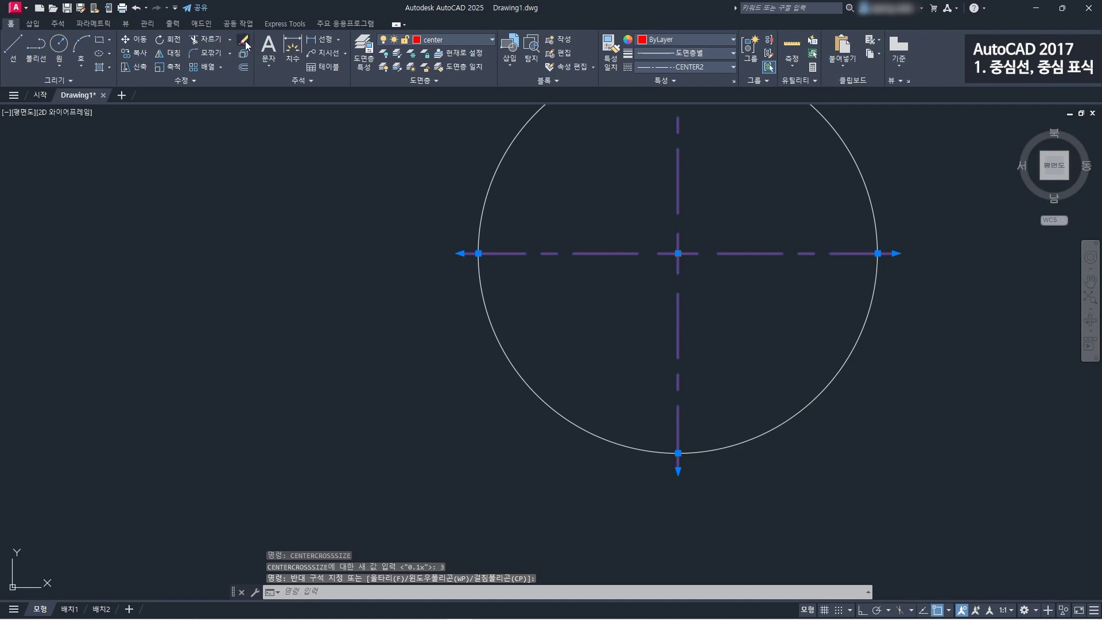
pyautogui.click(244, 40)
pyautogui.click(58, 24)
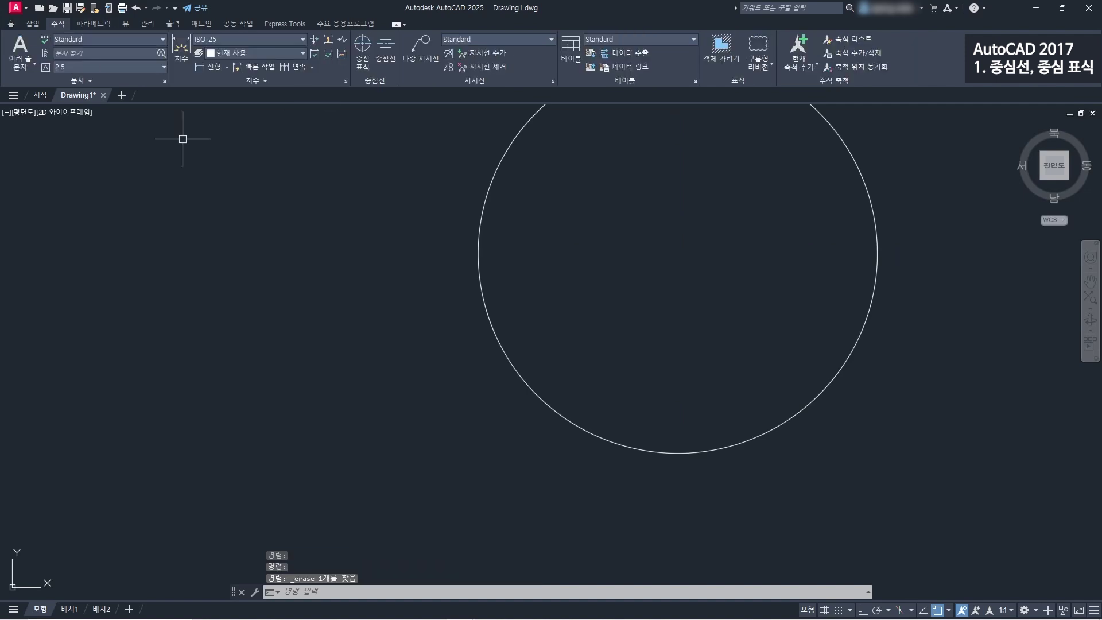
pyautogui.click(367, 56)
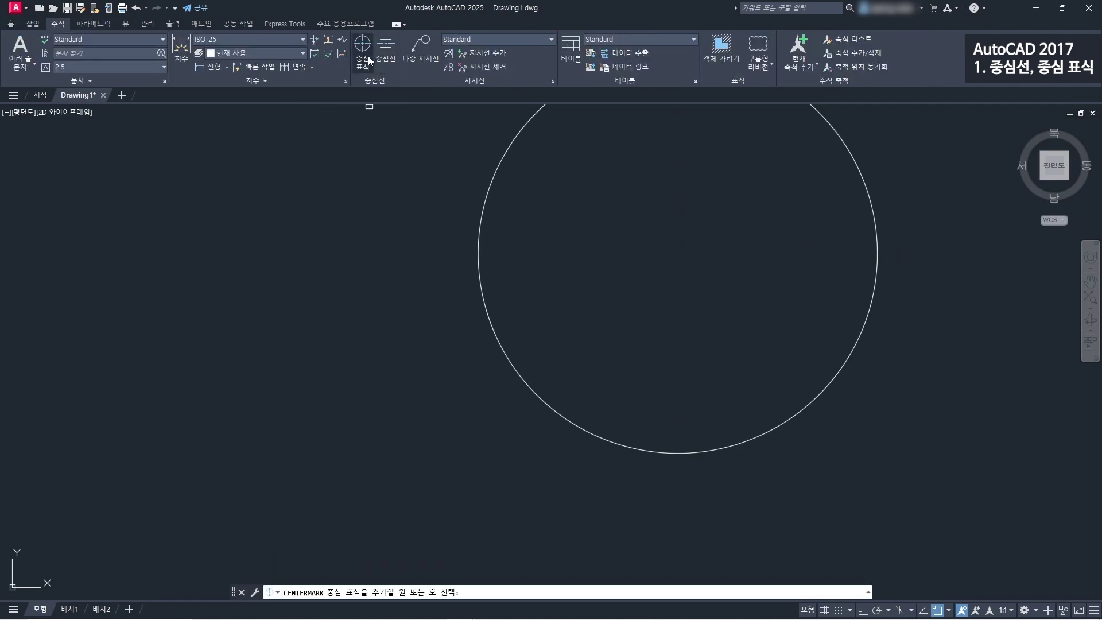
pyautogui.click(492, 184)
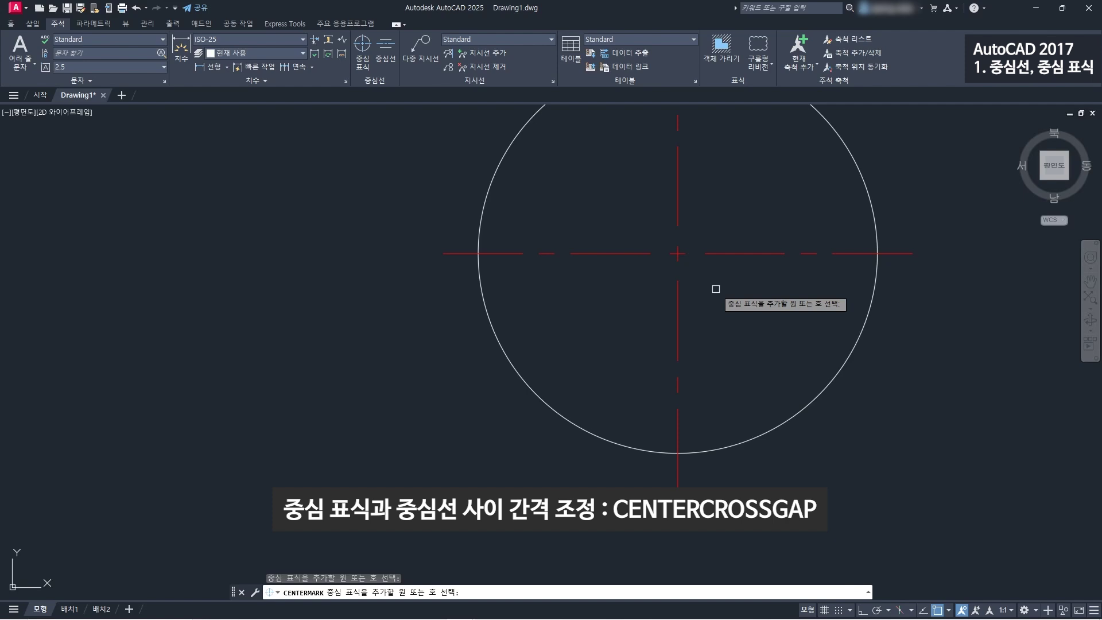
pyautogui.press('Escape')
# - Set the gap between center mark and centerlines, CENTERCROSSGAP, to 3
pyautogui.write('centerc')
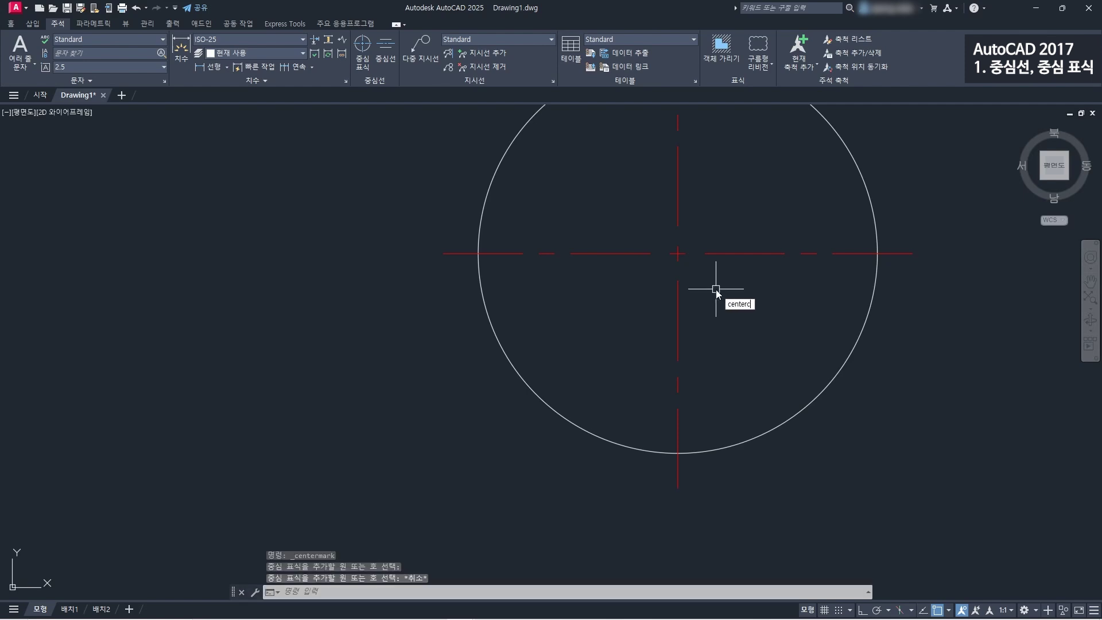
pyautogui.write('rossgap')
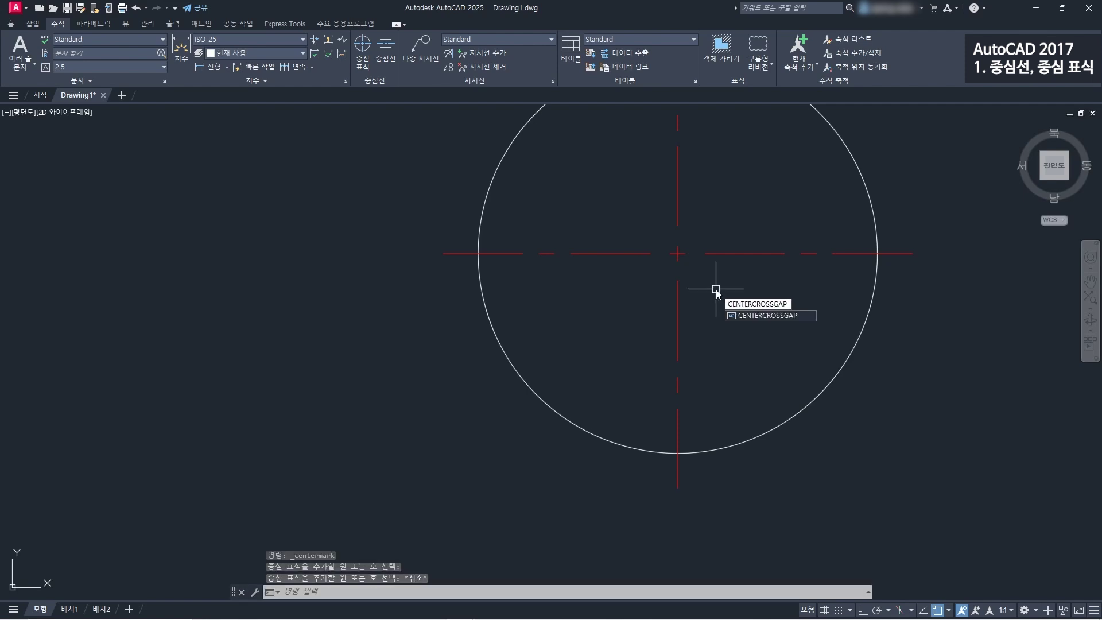
pyautogui.press('Return')
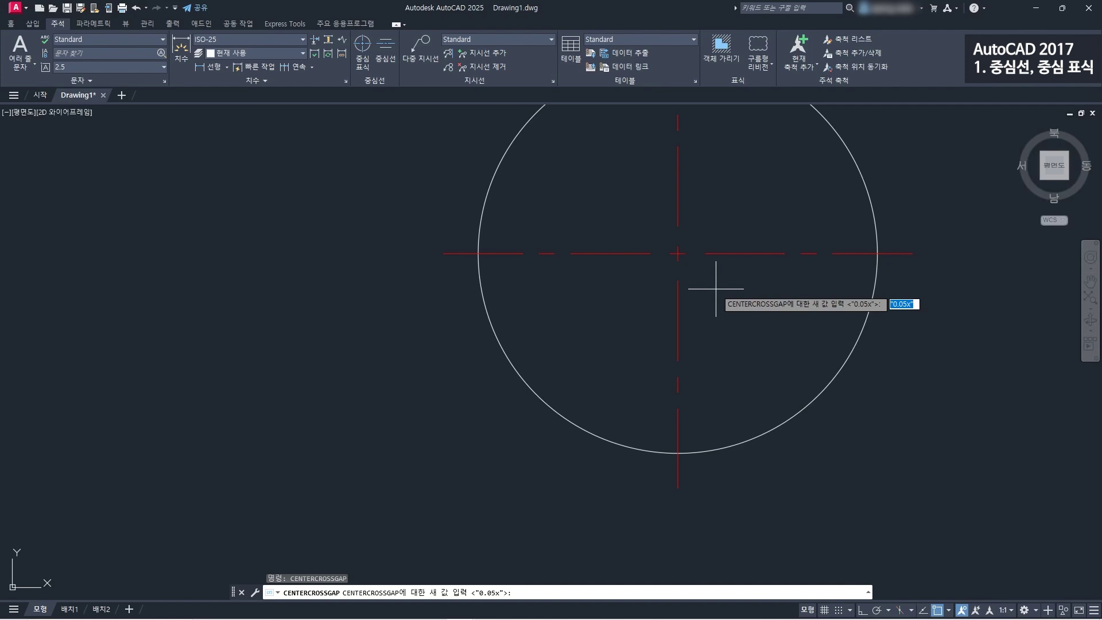
pyautogui.write('3')
pyautogui.press('Return')
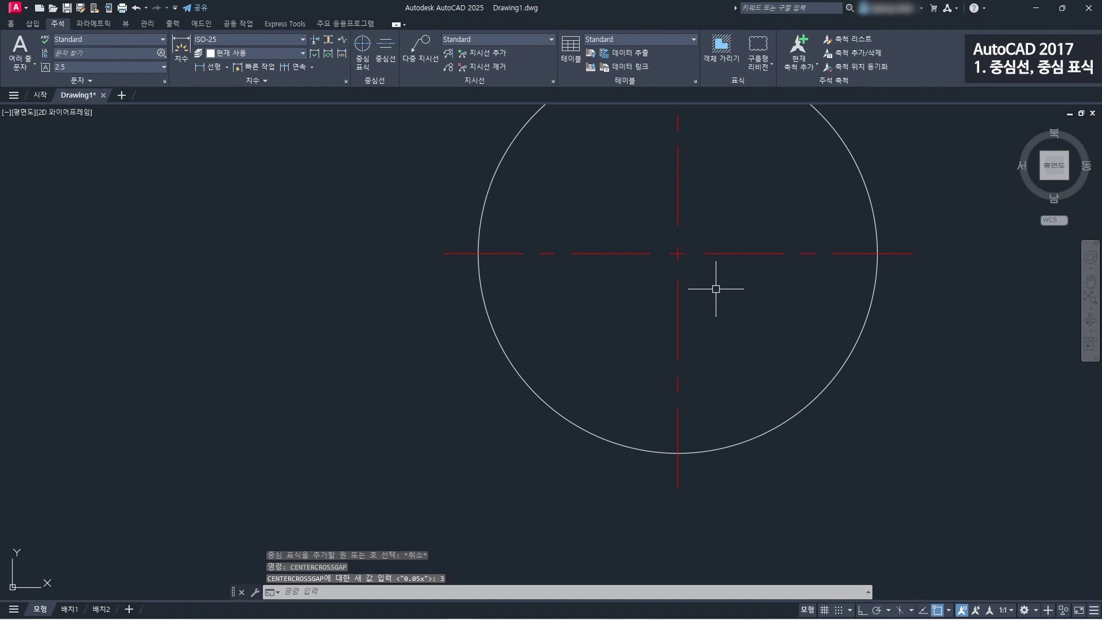
# - Replace the circle's center mark with a new one that uses the updated gap setting
pyautogui.click(716, 290)
pyautogui.click(660, 241)
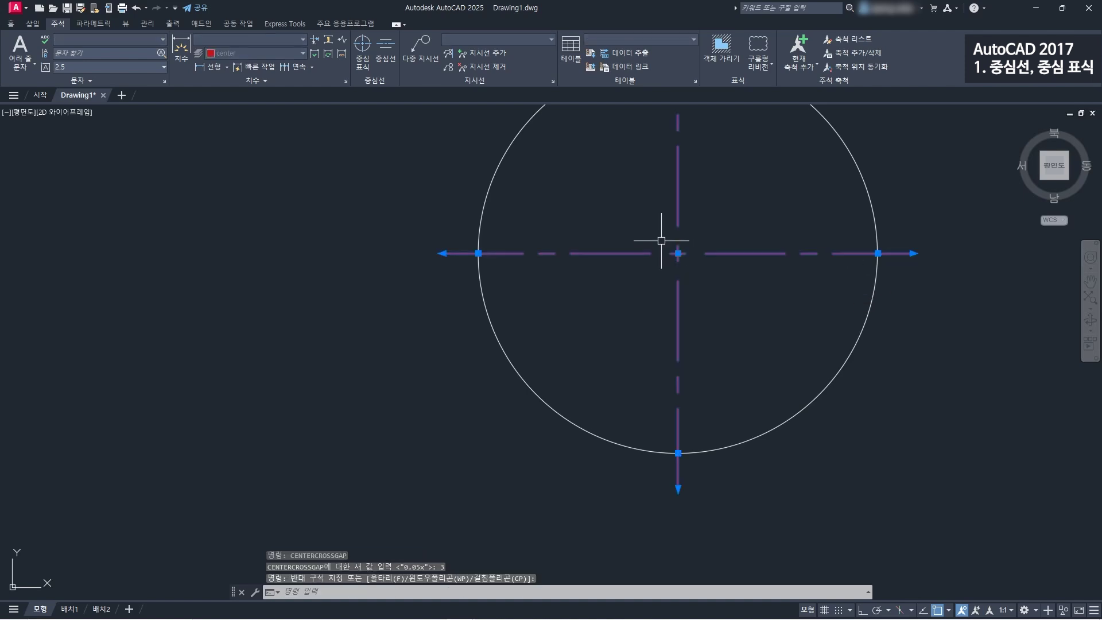
pyautogui.press('Delete')
pyautogui.click(362, 49)
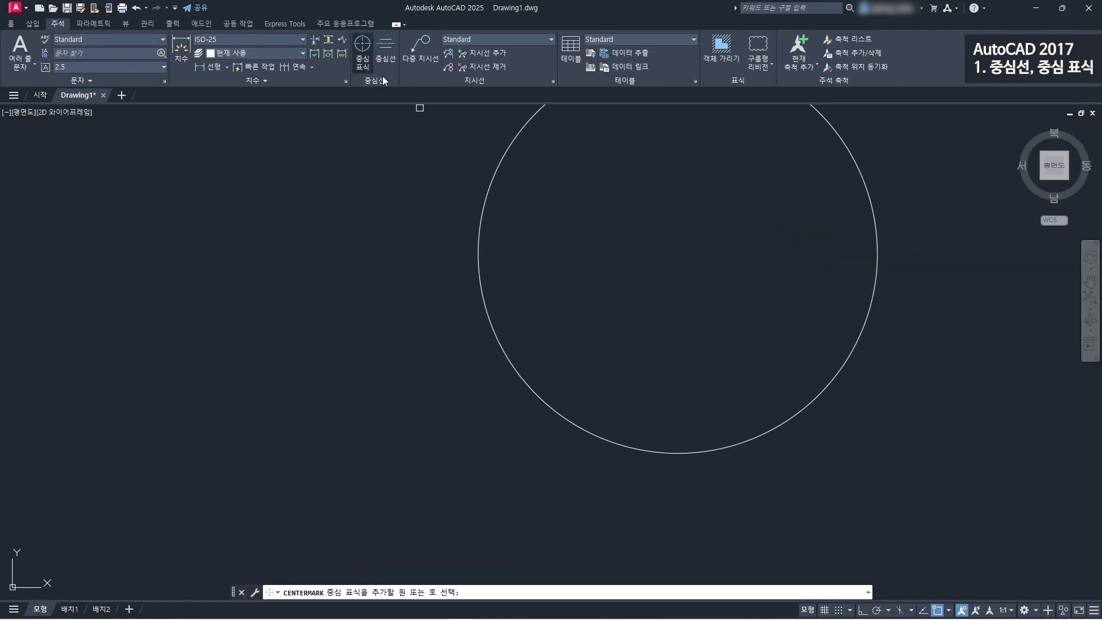
pyautogui.click(499, 158)
pyautogui.press('Escape')
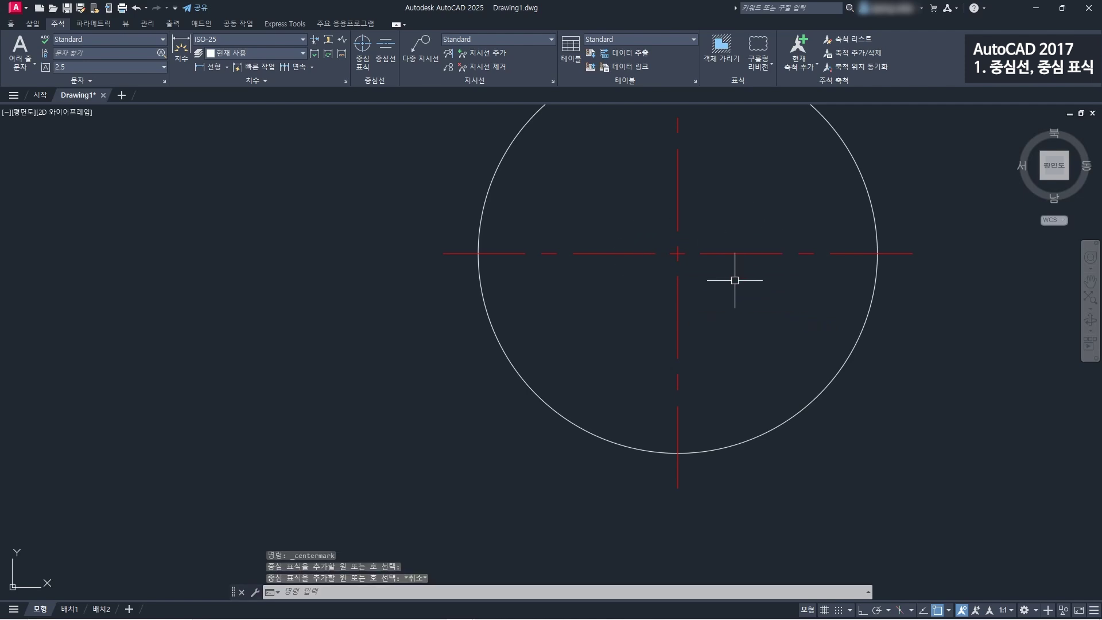
# - Draw a circle of radius 20 above and slightly left of the existing circle
pyautogui.scroll(-5, 671, 237)
pyautogui.moveTo(671, 237); pyautogui.dragTo(641, 302, button='middle')
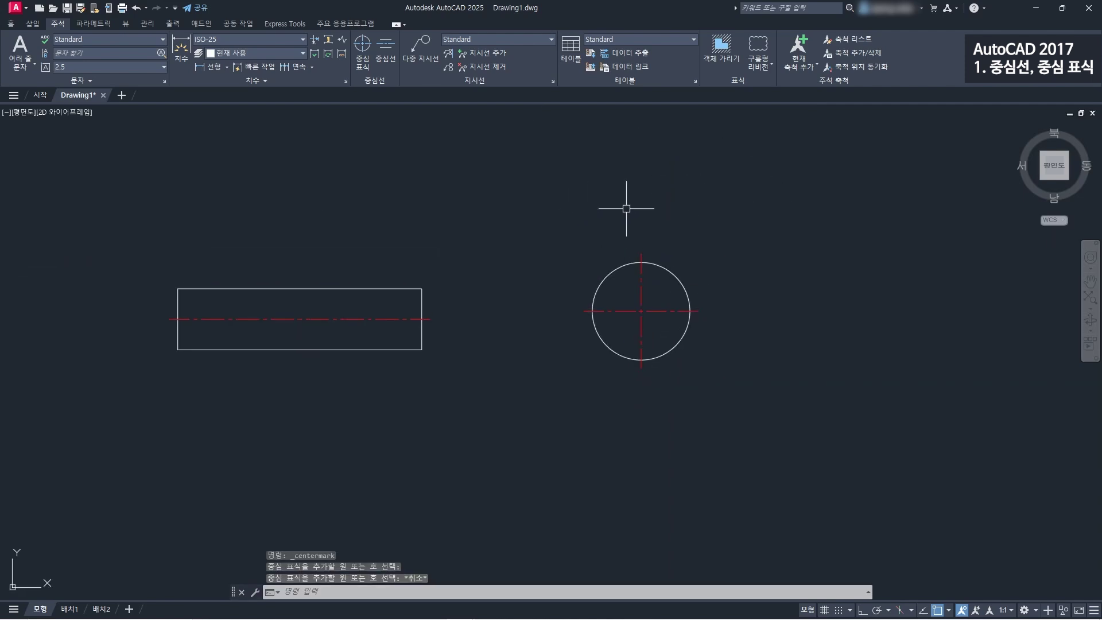
pyautogui.click(11, 23)
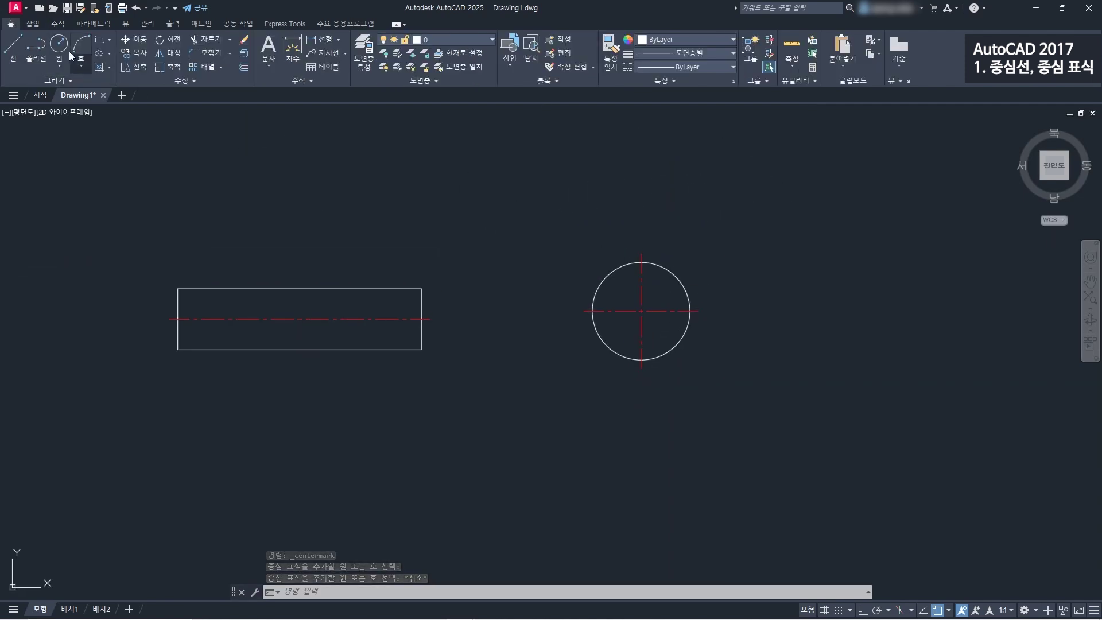
pyautogui.click(65, 51)
pyautogui.click(573, 180)
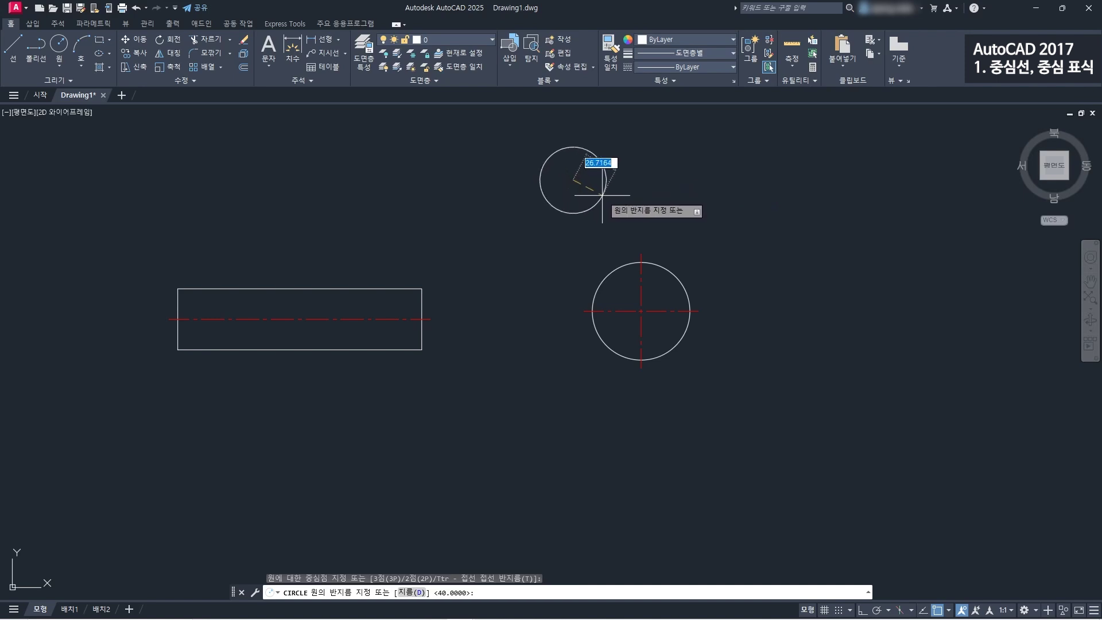
pyautogui.write('20')
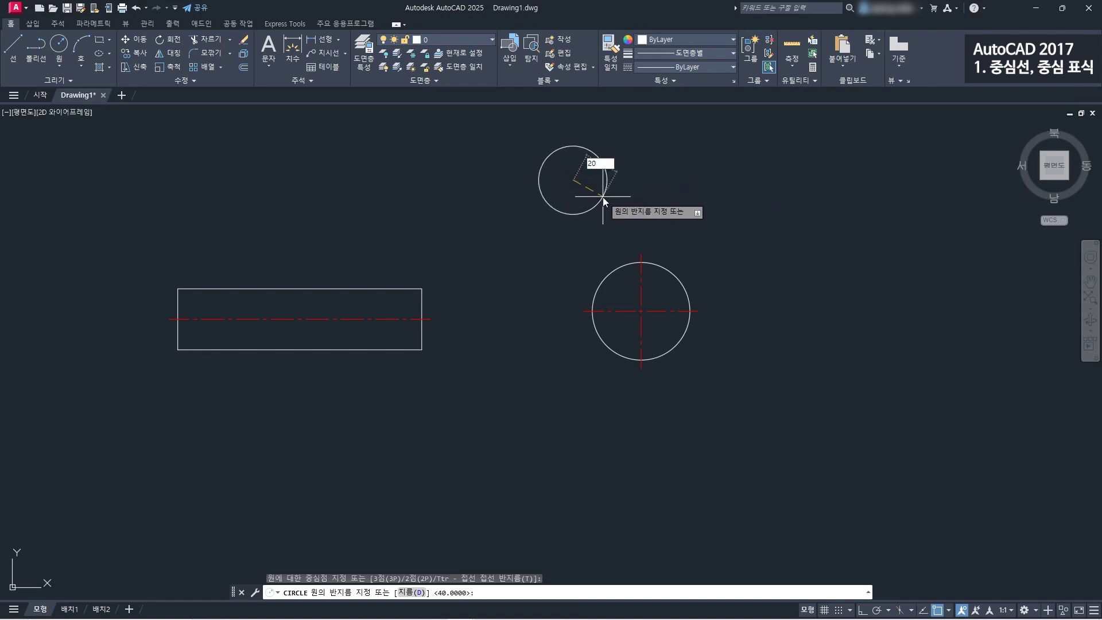
pyautogui.press('Return')
# - Draw a circle of radius 50 to the right of the radius 20 circle
pyautogui.moveTo(699, 205); pyautogui.dragTo(645, 241, button='middle')
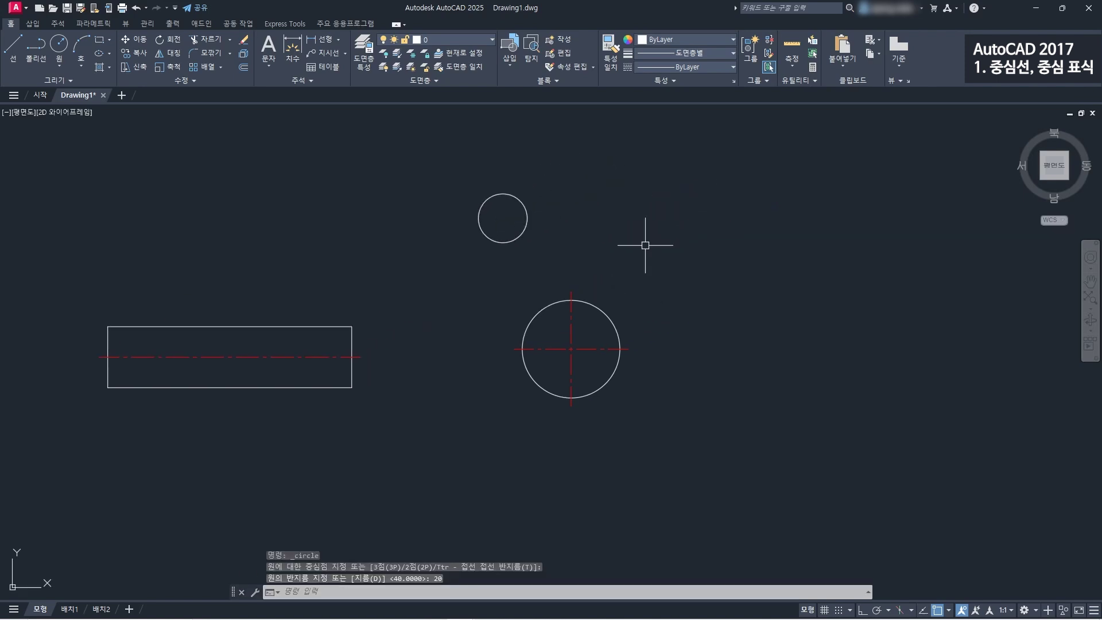
pyautogui.click(61, 50)
pyautogui.click(667, 212)
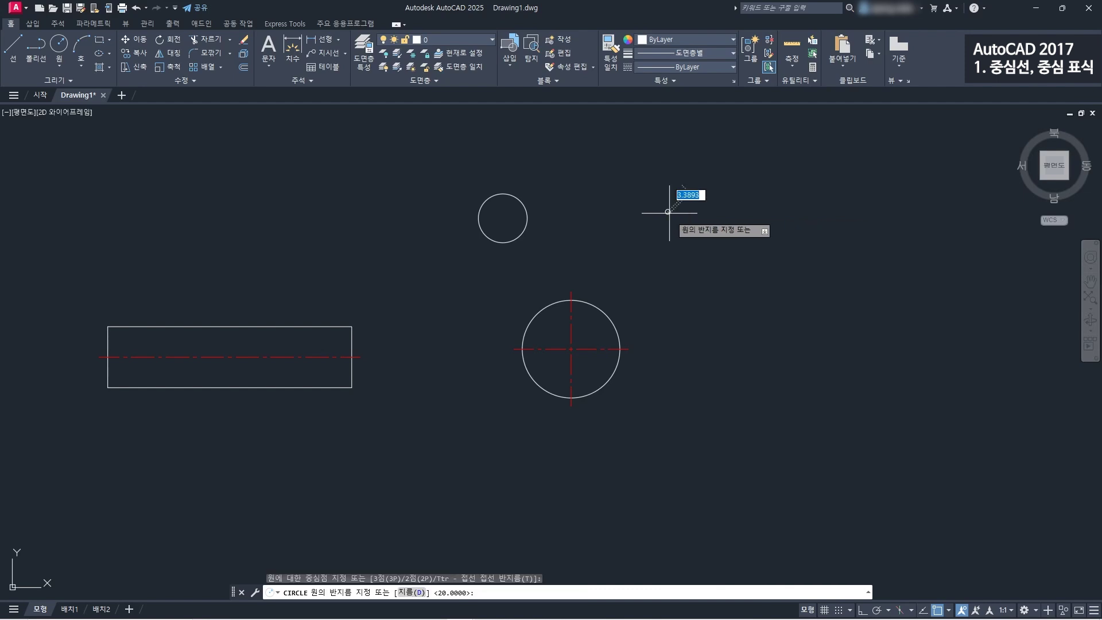
pyautogui.write('50')
pyautogui.press('Return')
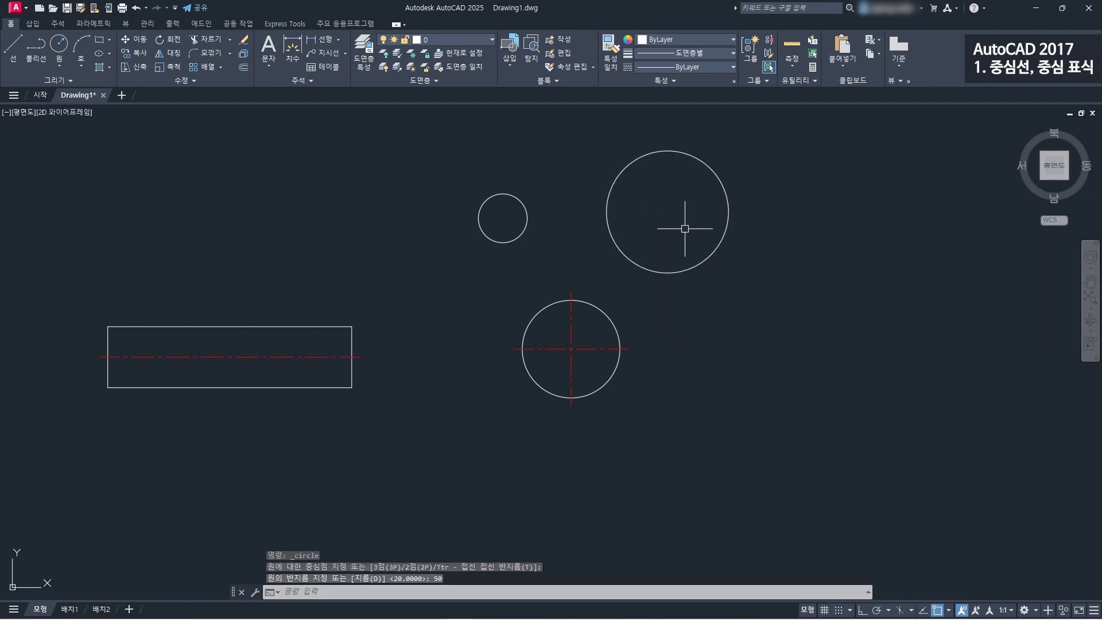
# - Add center marks to the radius 20 and radius 50 circles
pyautogui.scroll(2, 606, 203)
pyautogui.moveTo(606, 203); pyautogui.dragTo(583, 255, button='middle')
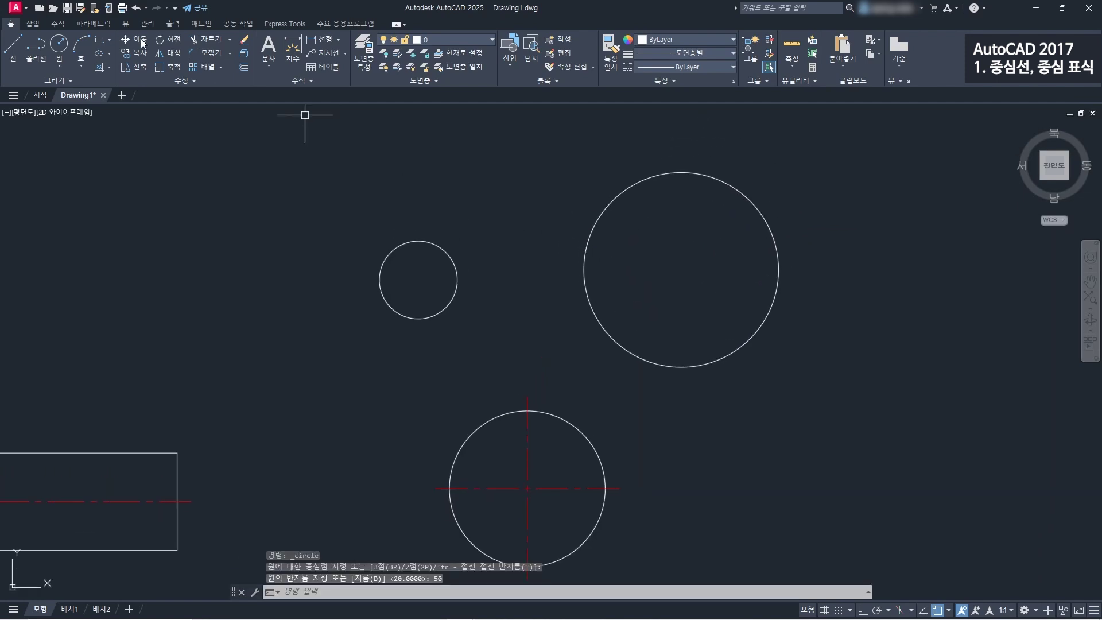
pyautogui.click(57, 23)
pyautogui.click(362, 57)
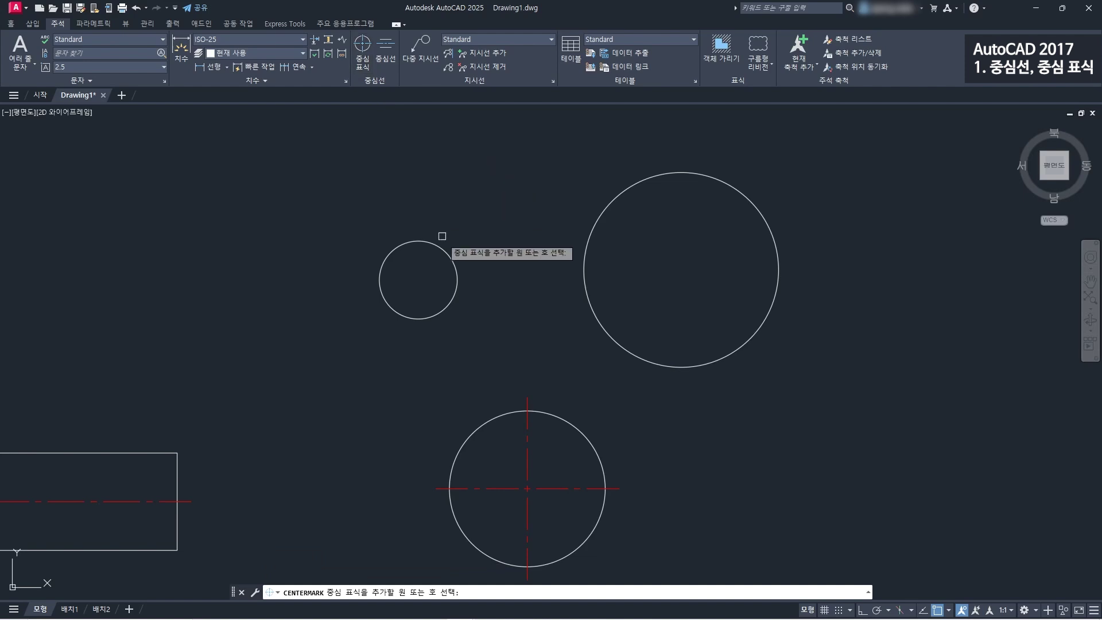
pyautogui.click(439, 246)
pyautogui.click(638, 183)
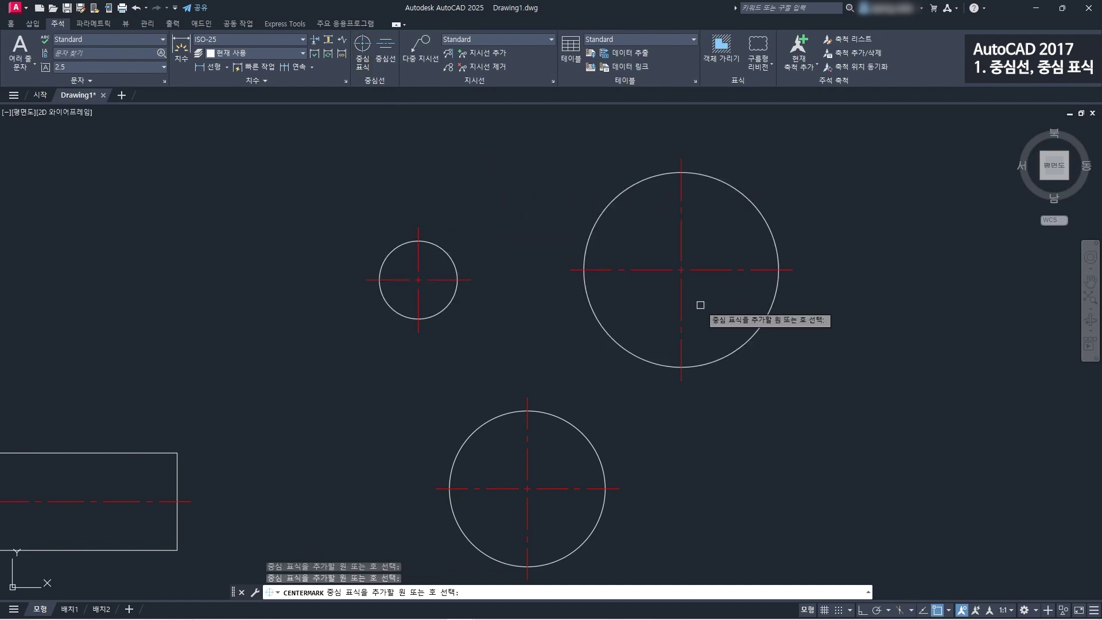
pyautogui.press('Escape')
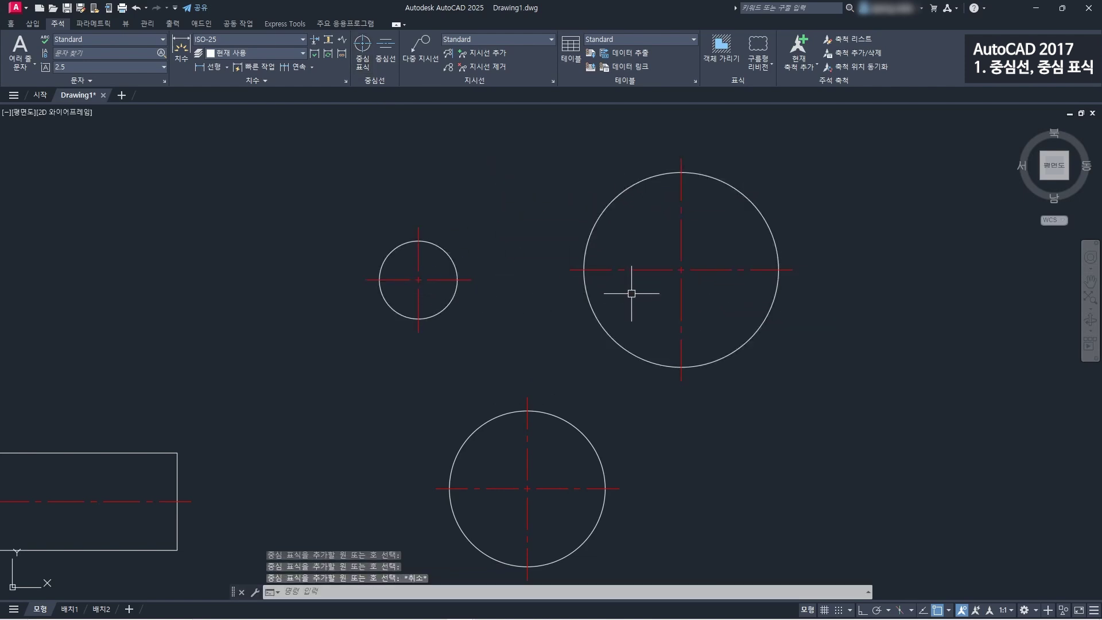
# - Enlarge the radius 50 circle by its right quadrant grip, and shrink it back to slightly smaller than its original size
pyautogui.scroll(3, 423, 290)
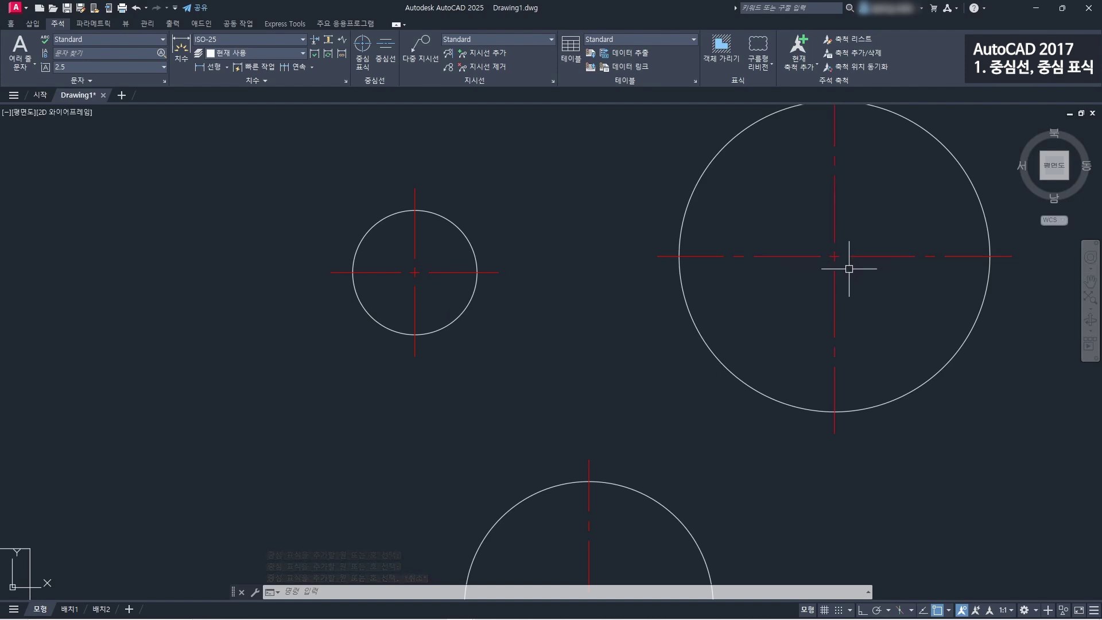
pyautogui.scroll(-2, 849, 269)
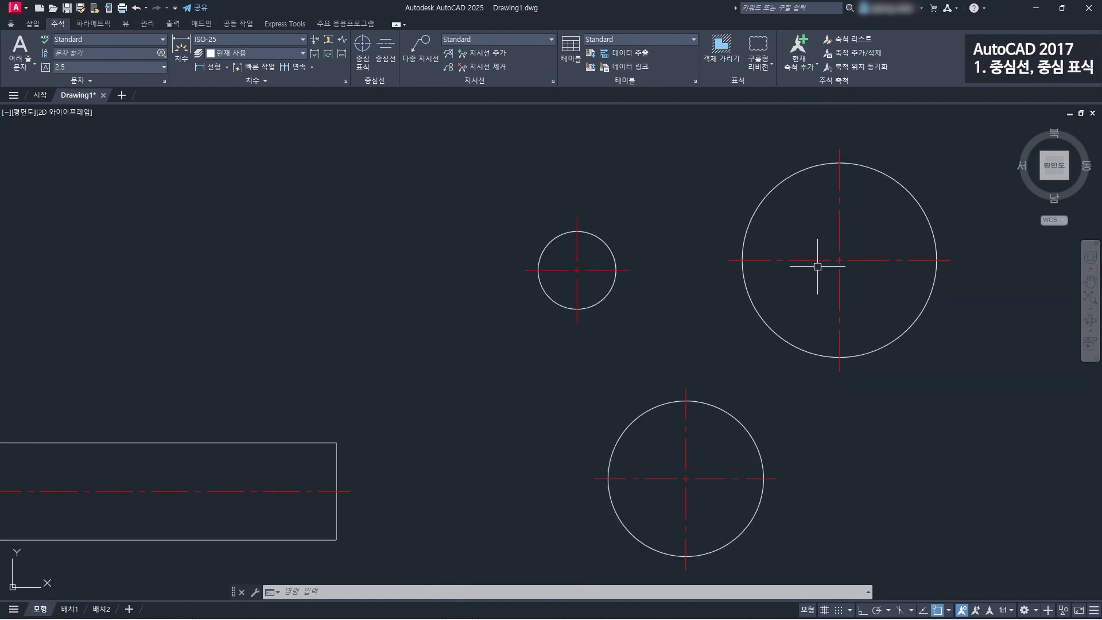
pyautogui.scroll(-2, 817, 267)
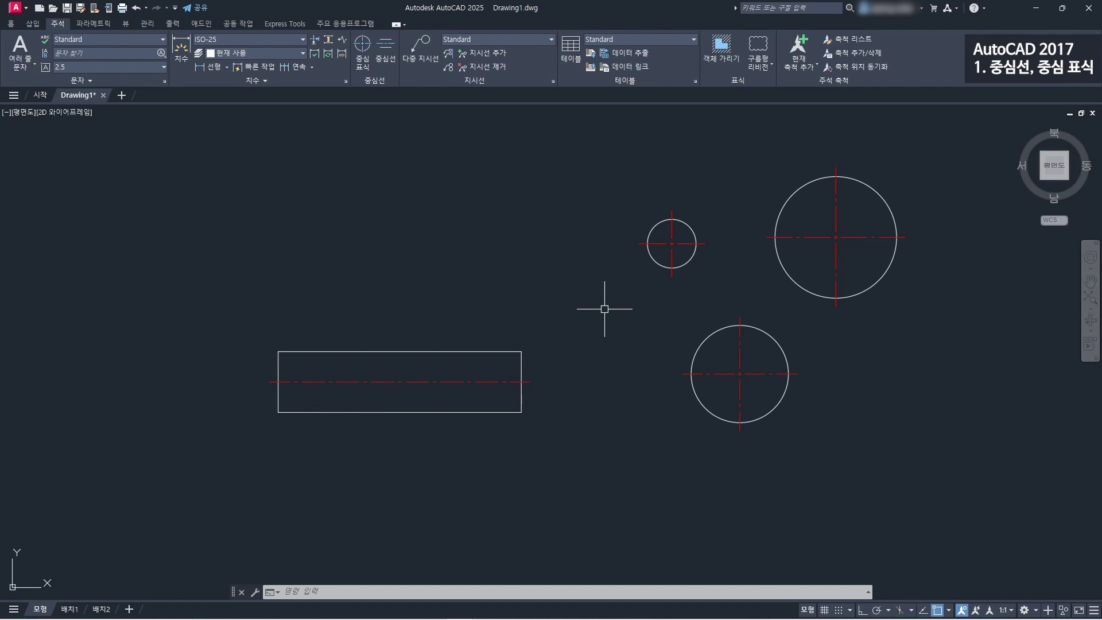
pyautogui.moveTo(797, 226)
pyautogui.mouseDown(button='middle')
pyautogui.moveTo(780, 216)
pyautogui.moveTo(785, 202)
pyautogui.mouseUp(button='middle')
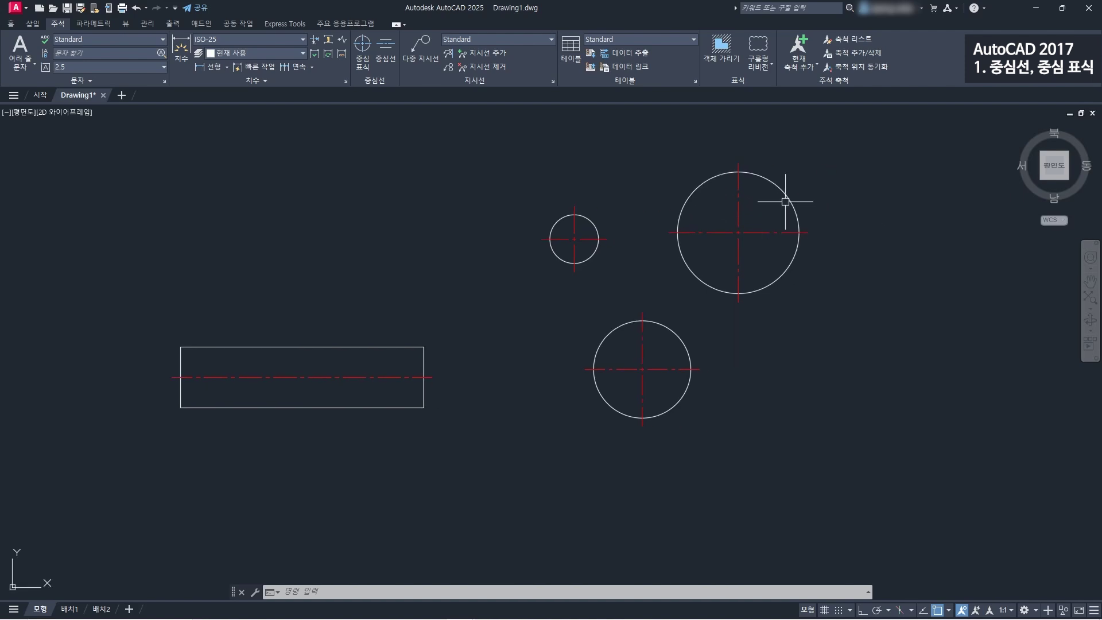
pyautogui.click(786, 199)
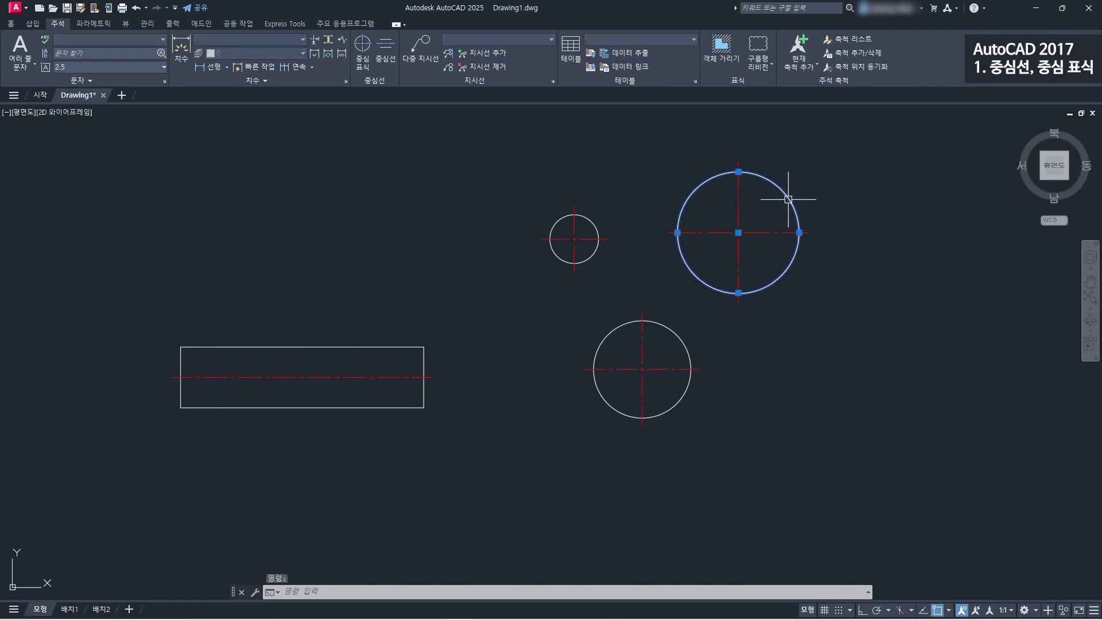
pyautogui.click(798, 230)
pyautogui.click(798, 232)
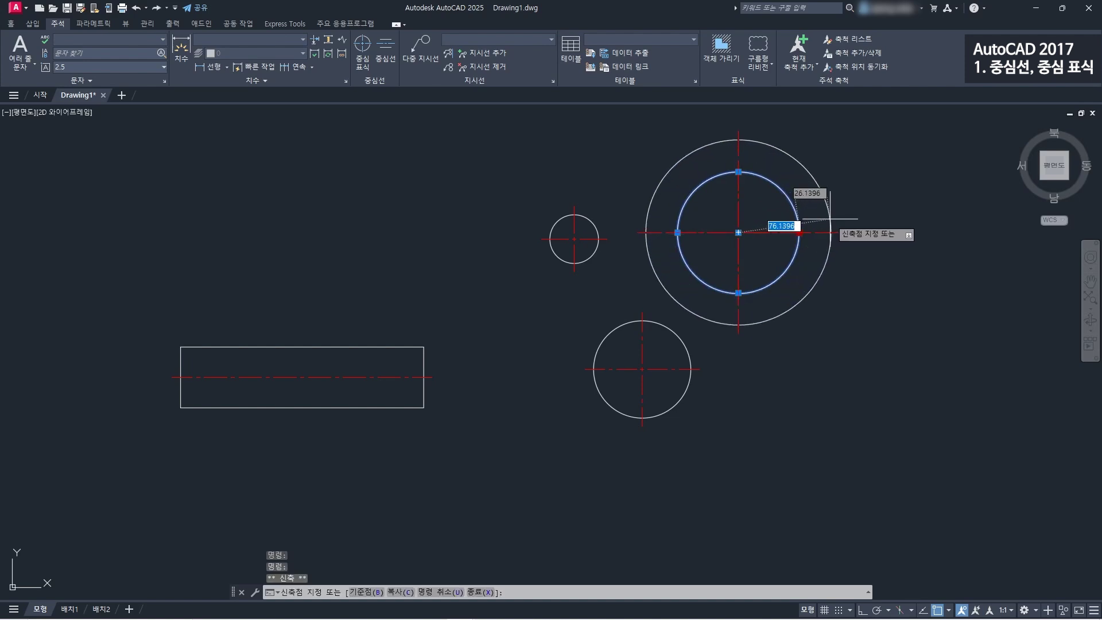
pyautogui.click(843, 225)
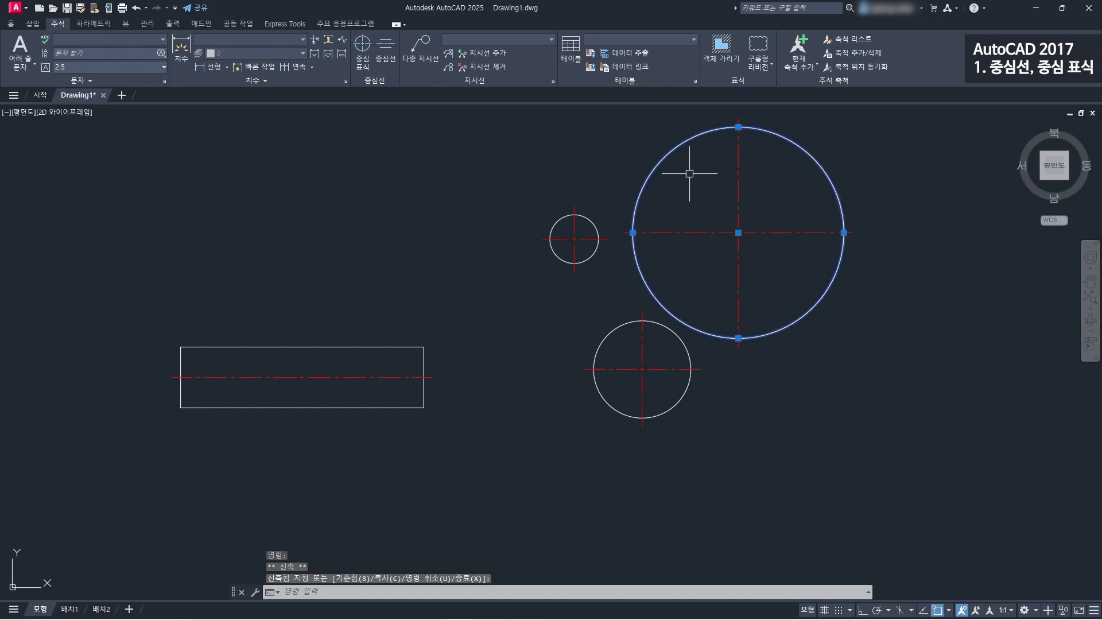
pyautogui.click(846, 232)
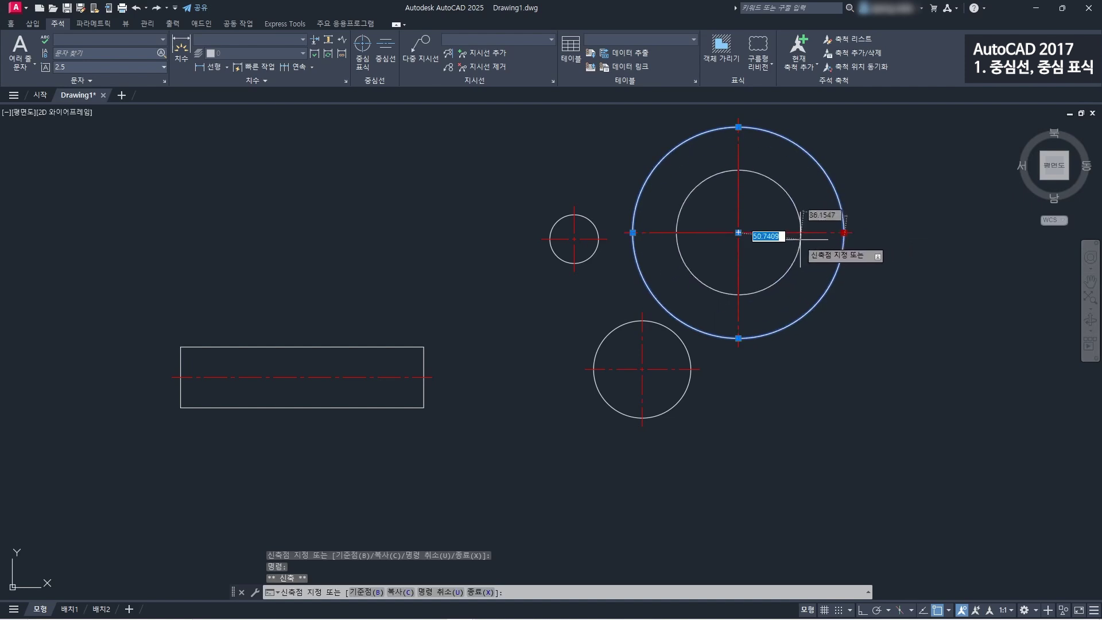
pyautogui.click(796, 233)
pyautogui.moveTo(623, 307); pyautogui.dragTo(690, 267, button='middle')
pyautogui.press('Escape')
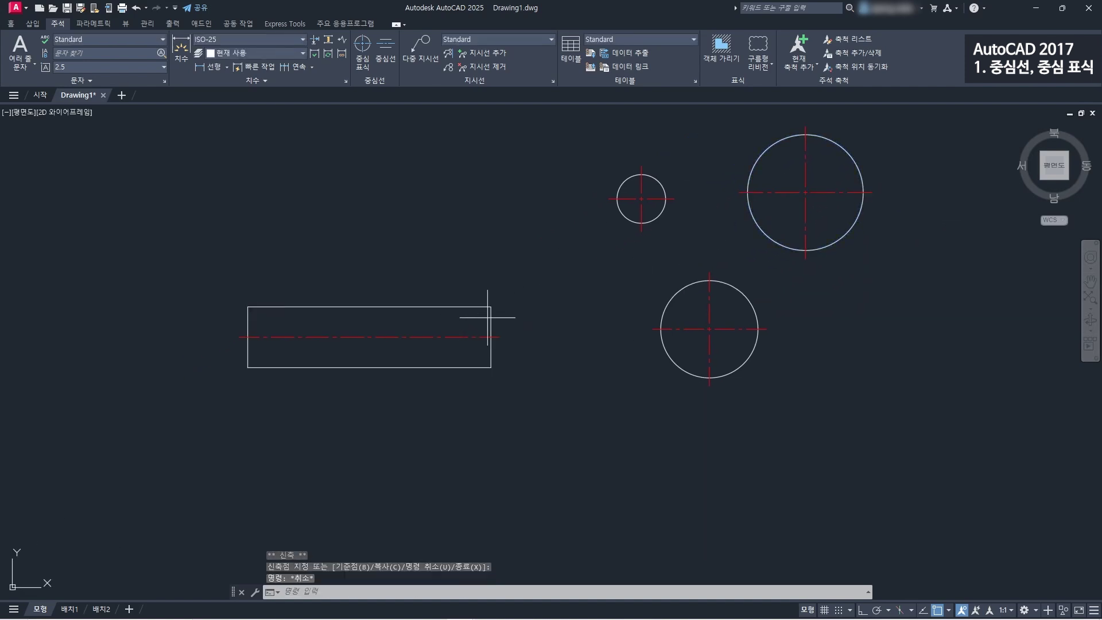
# - Turn on Ortho mode, stretch the rectangle's right edge outward, and pull it back in to make the rectangle shorter than its original length
pyautogui.click(489, 317)
pyautogui.scroll(2, 430, 315)
pyautogui.moveTo(431, 315); pyautogui.dragTo(594, 285, button='middle')
pyautogui.press('Escape')
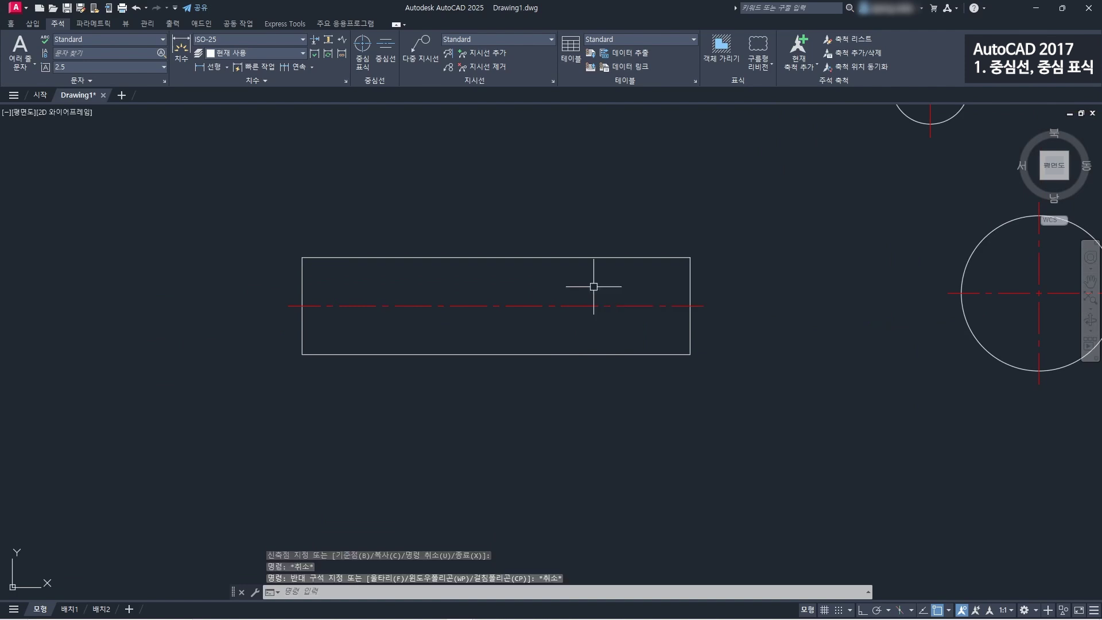
pyautogui.click(726, 280)
pyautogui.click(659, 281)
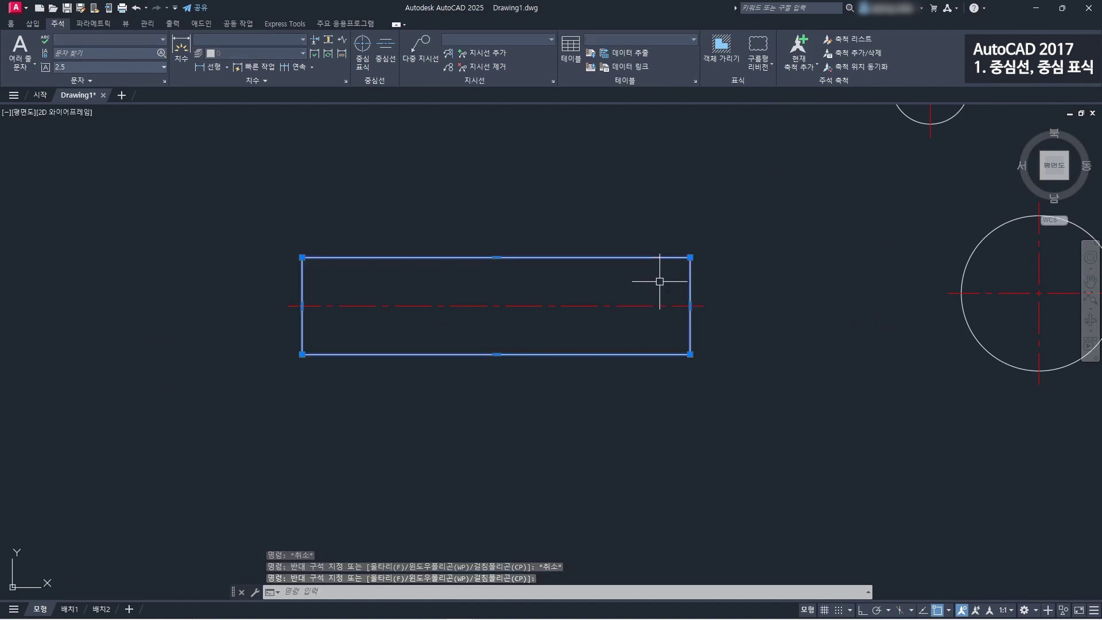
pyautogui.click(690, 306)
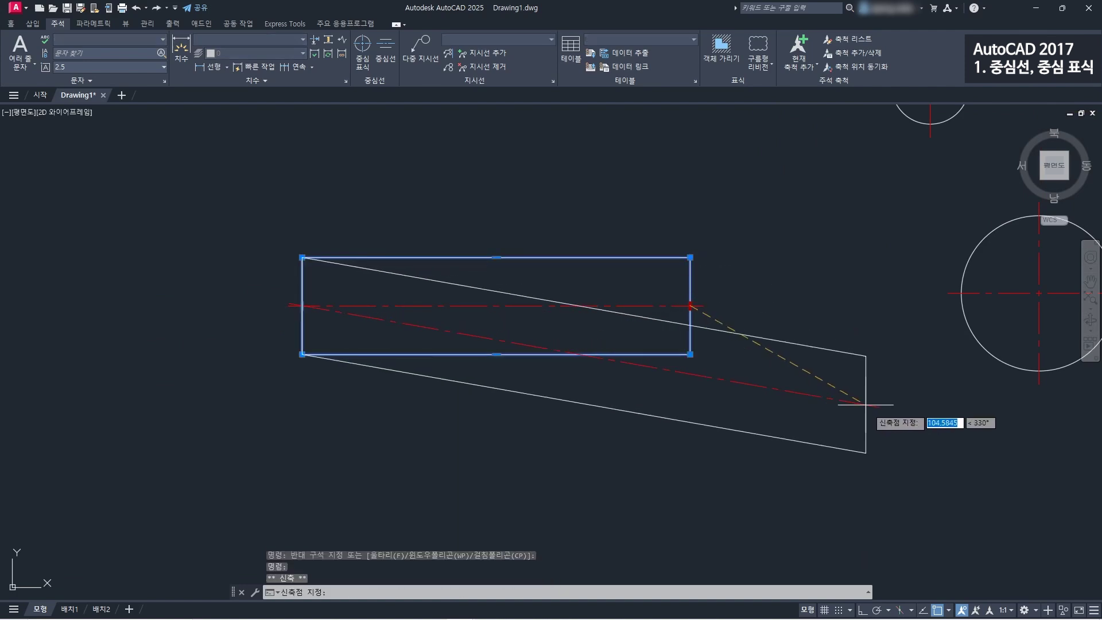
pyautogui.click(862, 610)
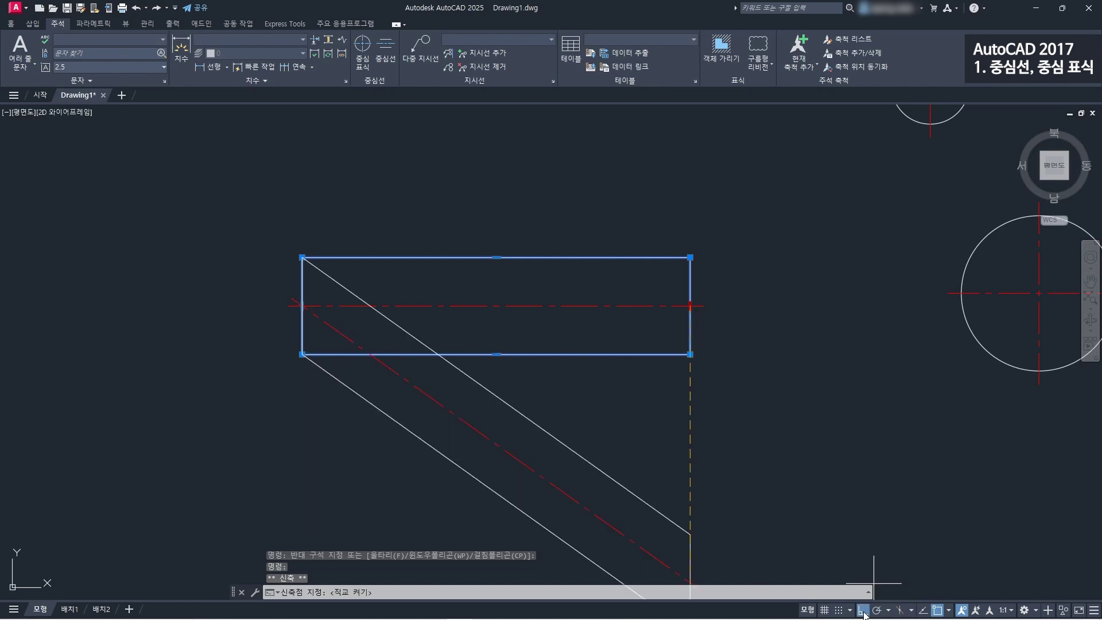
pyautogui.scroll(-2, 780, 282)
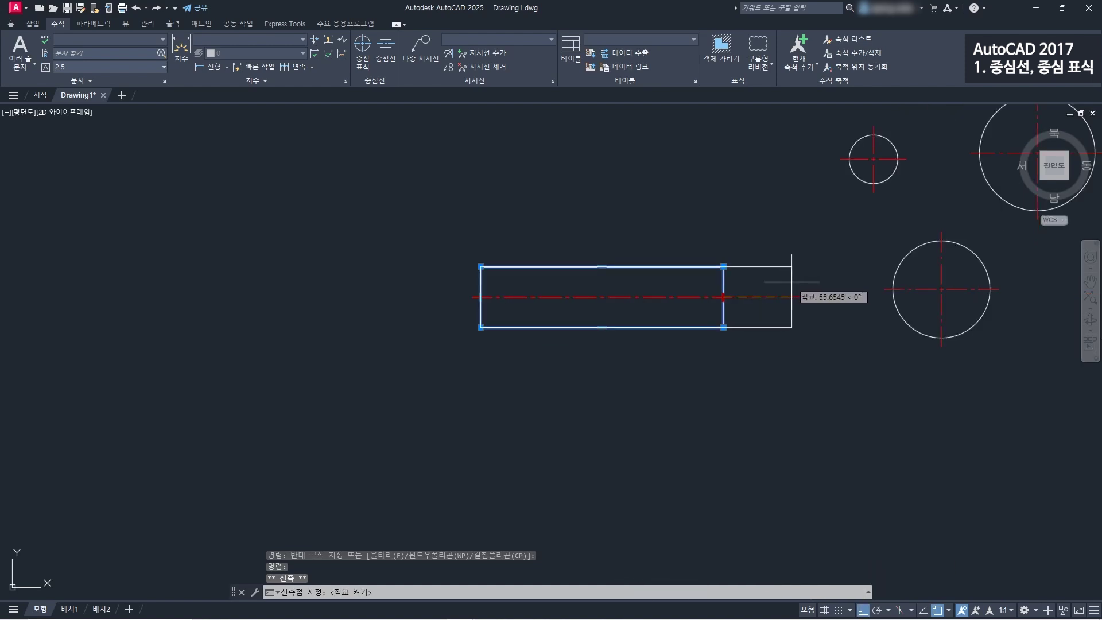
pyautogui.click(797, 283)
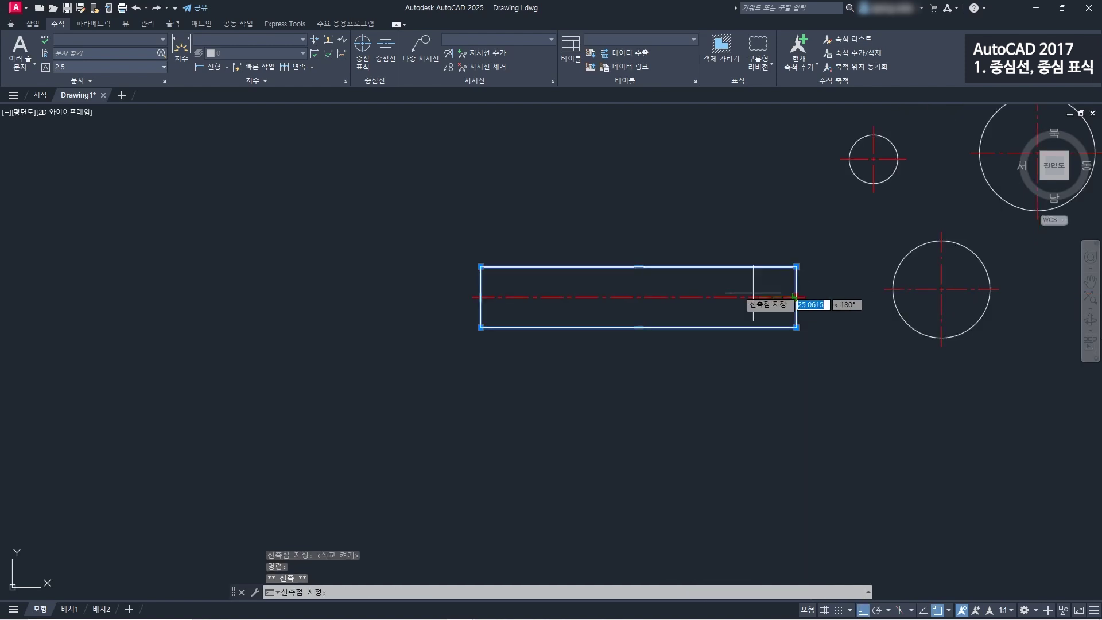
pyautogui.click(644, 289)
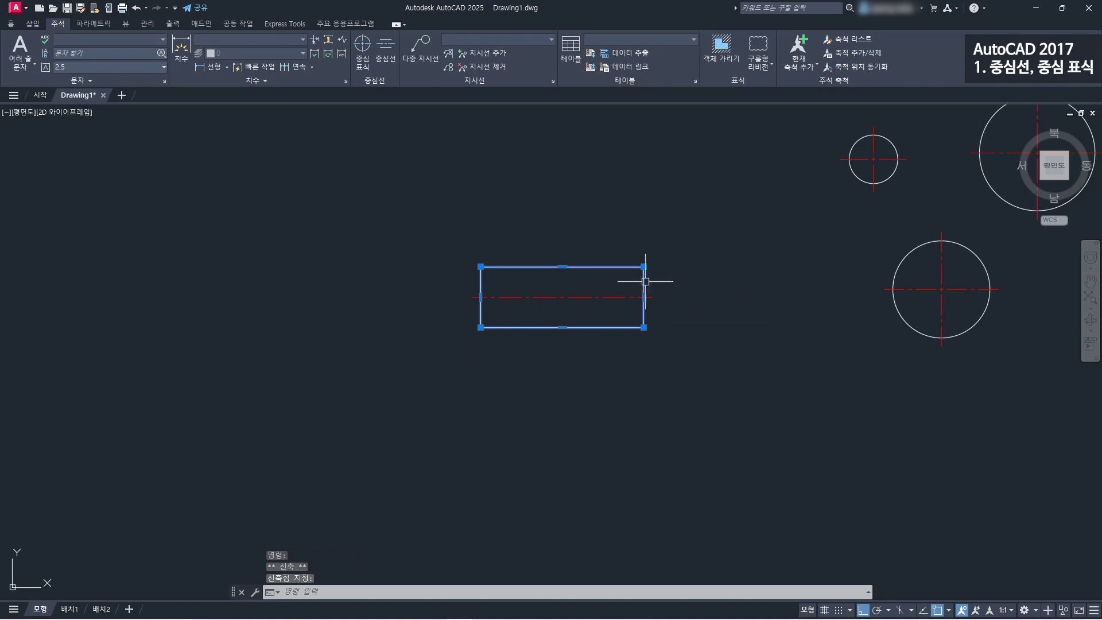
pyautogui.scroll(-2, 649, 275)
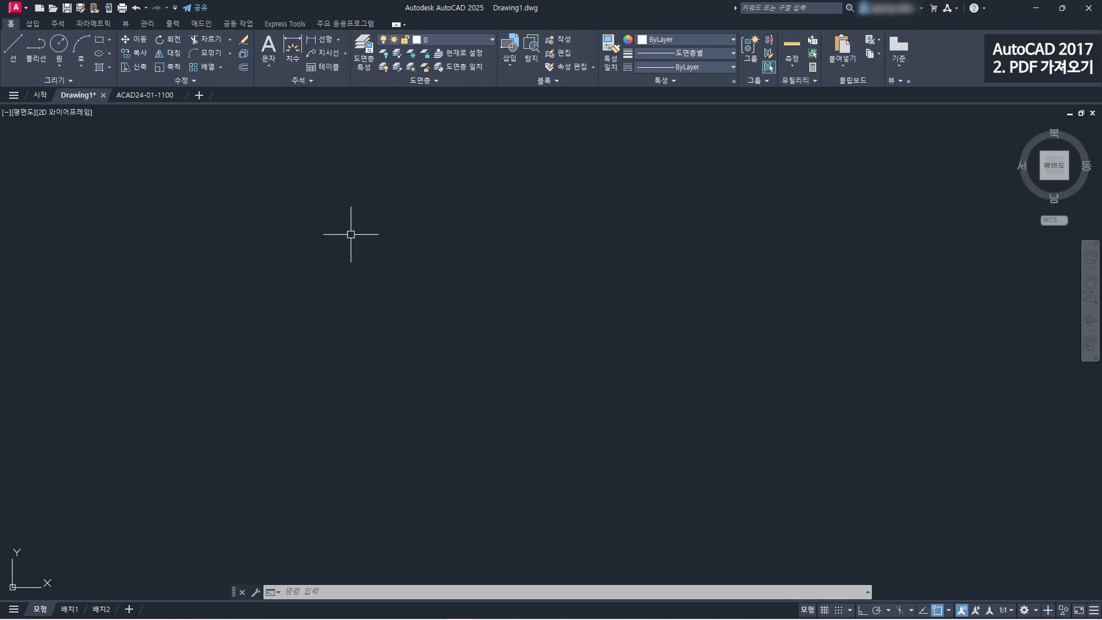
# - Look over the ACAD24-01-1100 assembly drawing and return to Drawing1
pyautogui.click(34, 24)
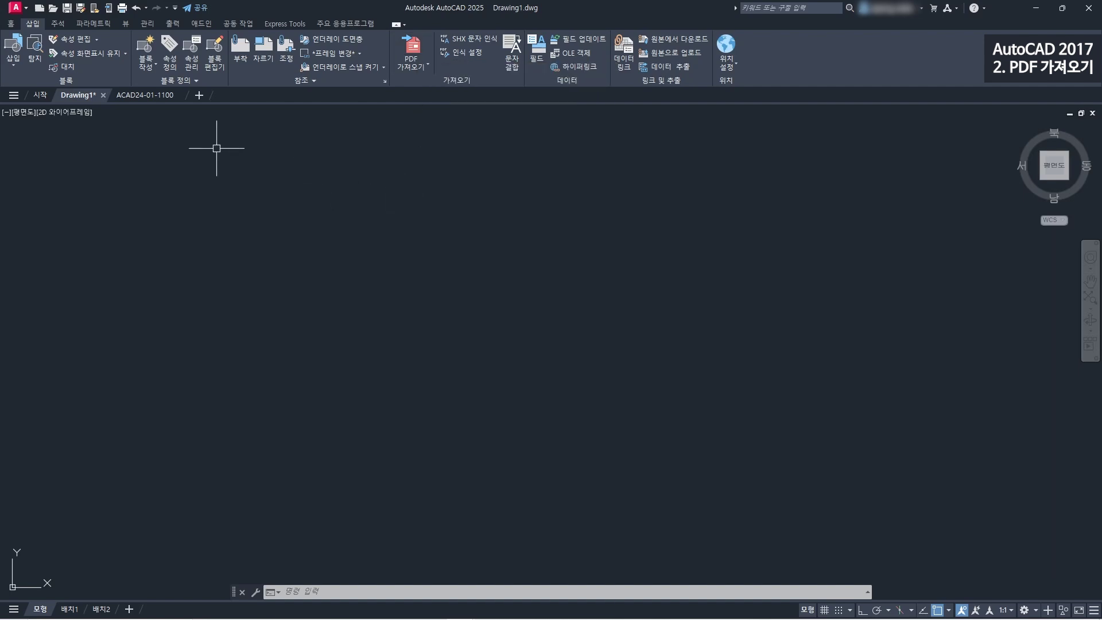
pyautogui.click(158, 95)
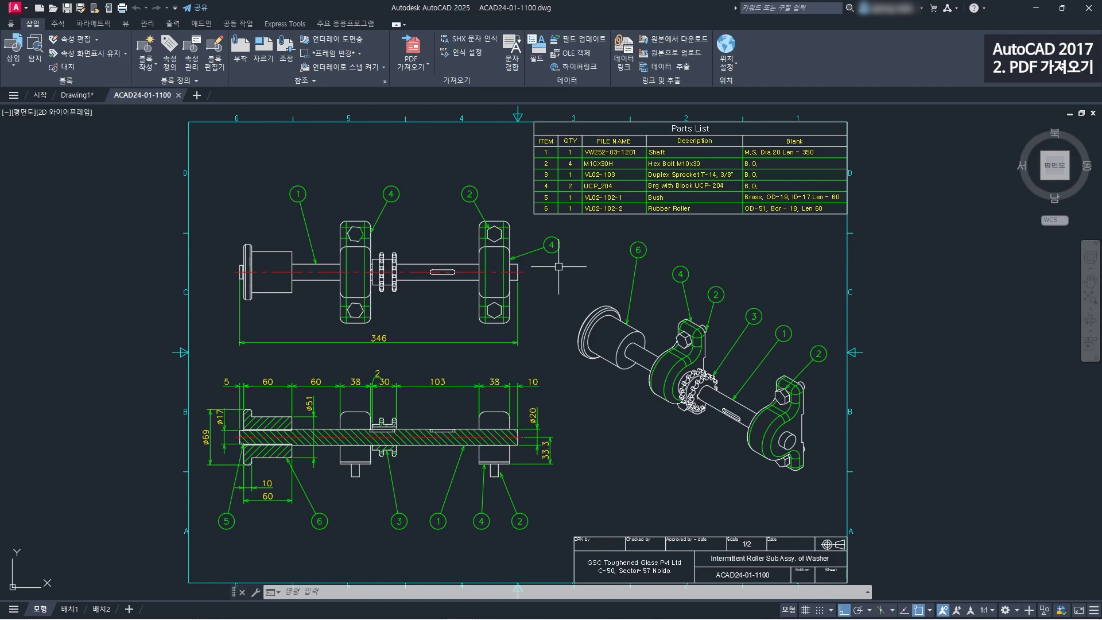
pyautogui.click(77, 95)
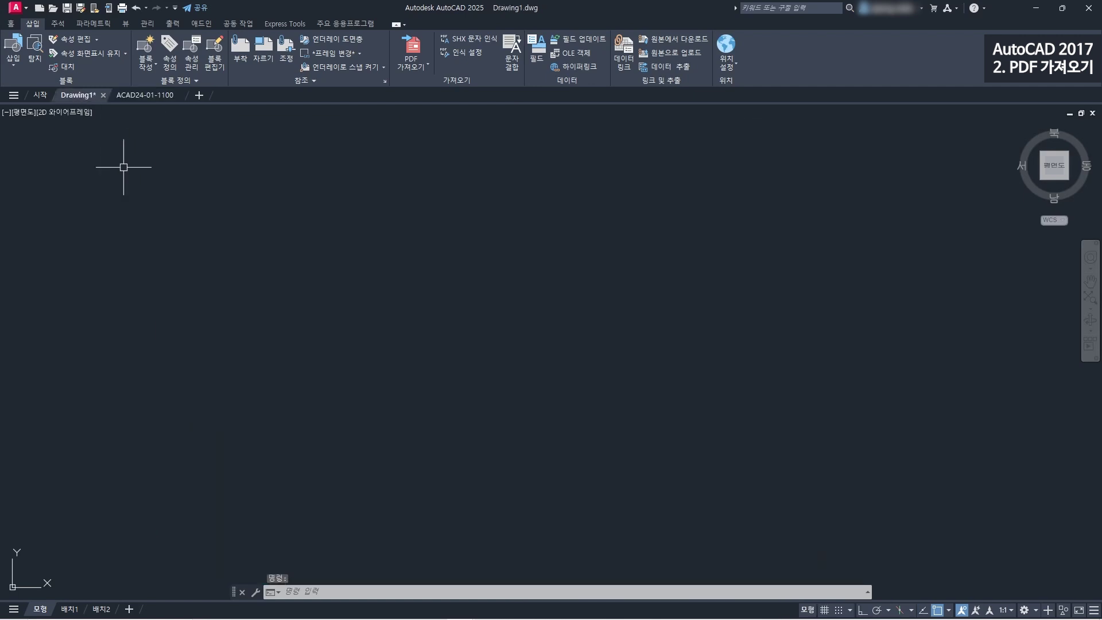
# - Import ACAD24-01-1100.pdf with TrueType text enabled and vector geometry disabled, and undo the import
pyautogui.click(413, 47)
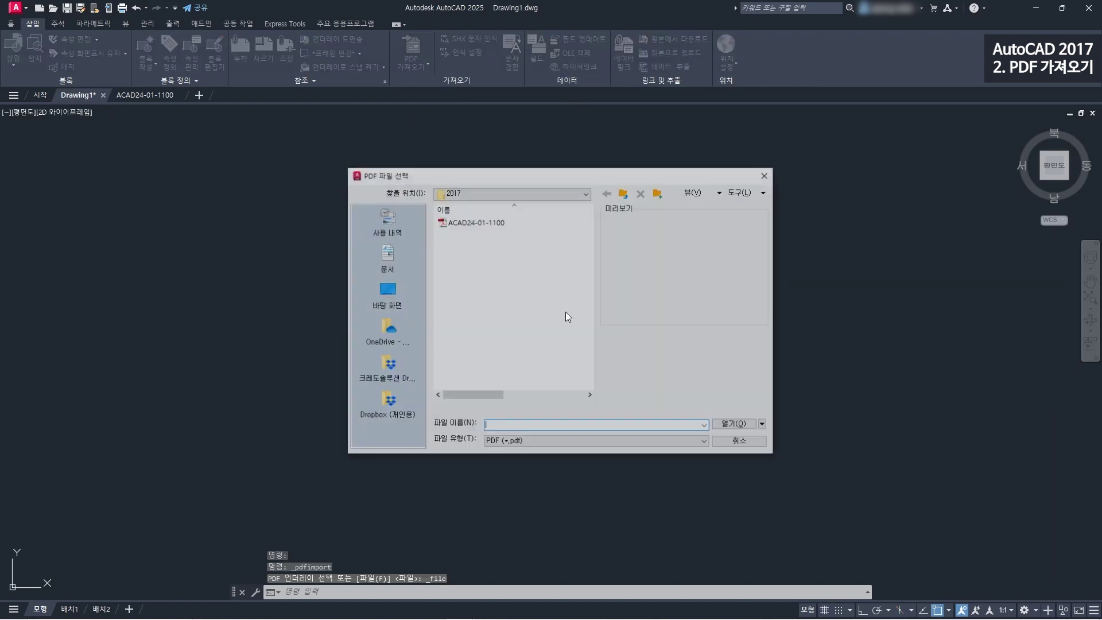
pyautogui.click(487, 222)
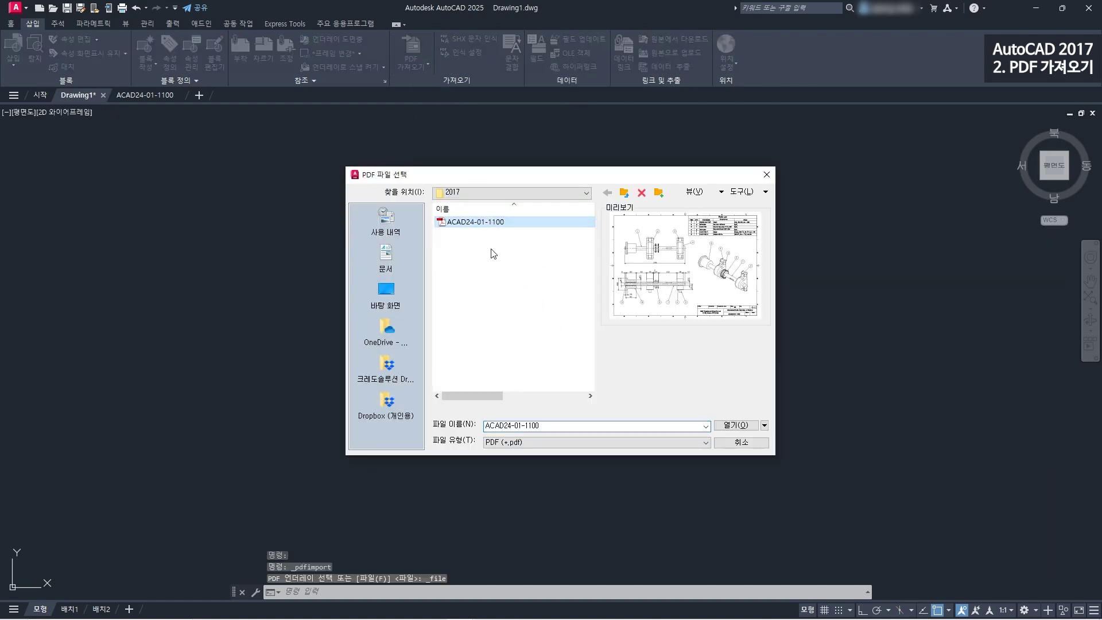
pyautogui.click(744, 427)
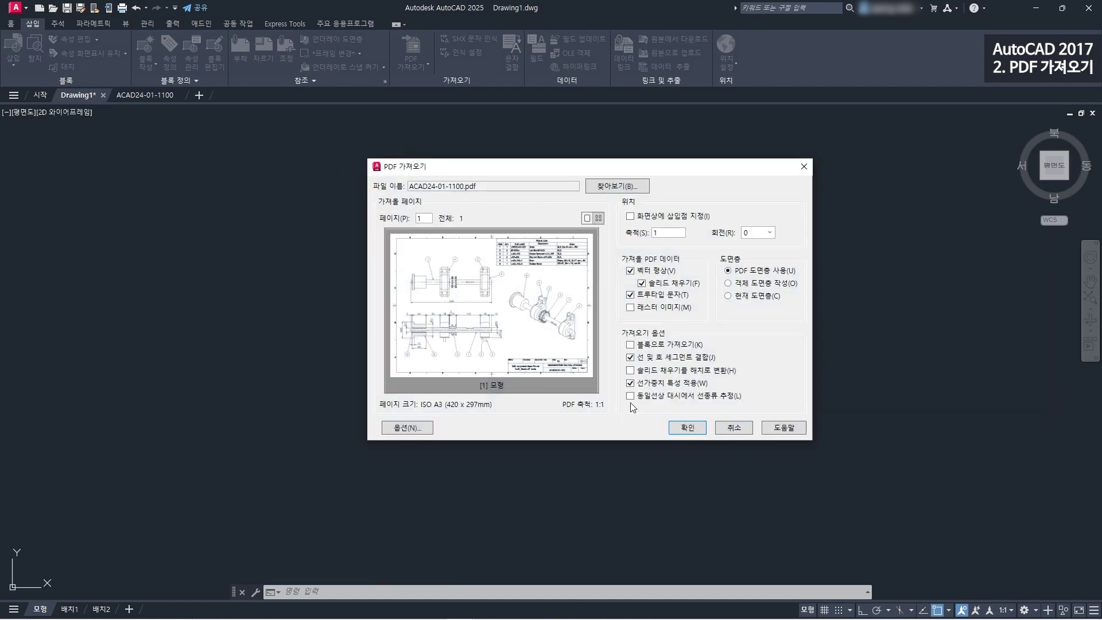
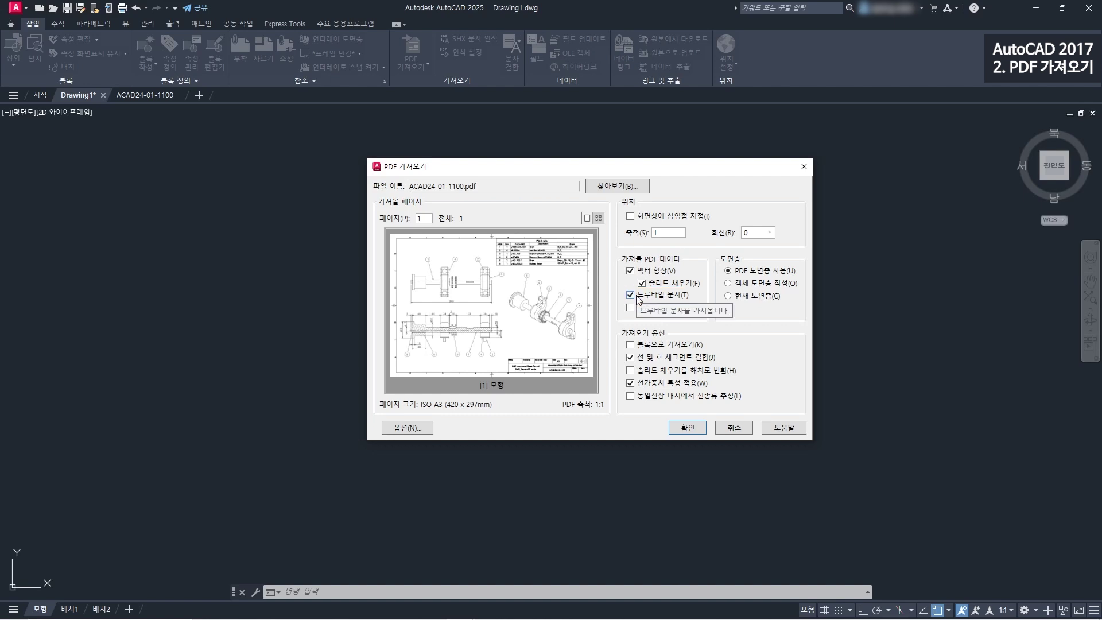
pyautogui.click(630, 295)
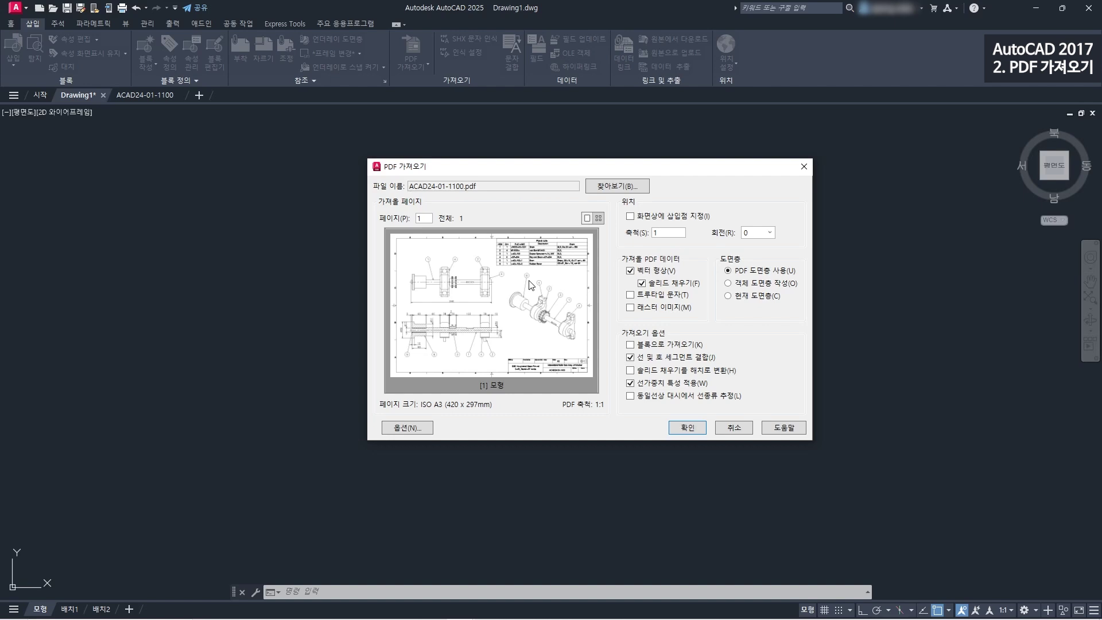
pyautogui.click(630, 270)
pyautogui.click(630, 295)
pyautogui.click(694, 427)
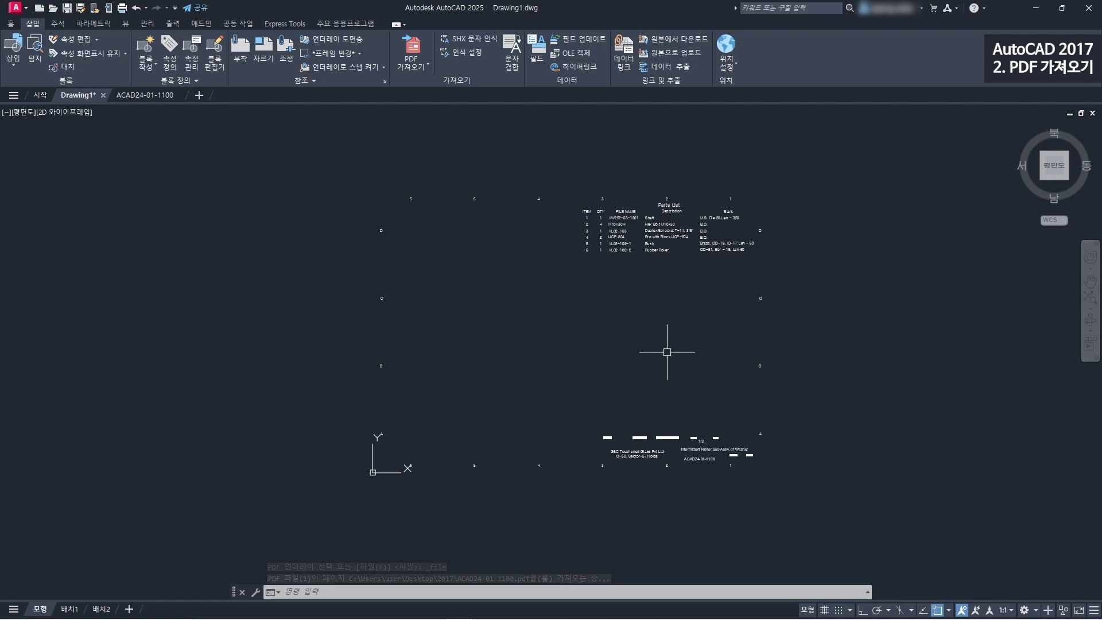
pyautogui.click(136, 8)
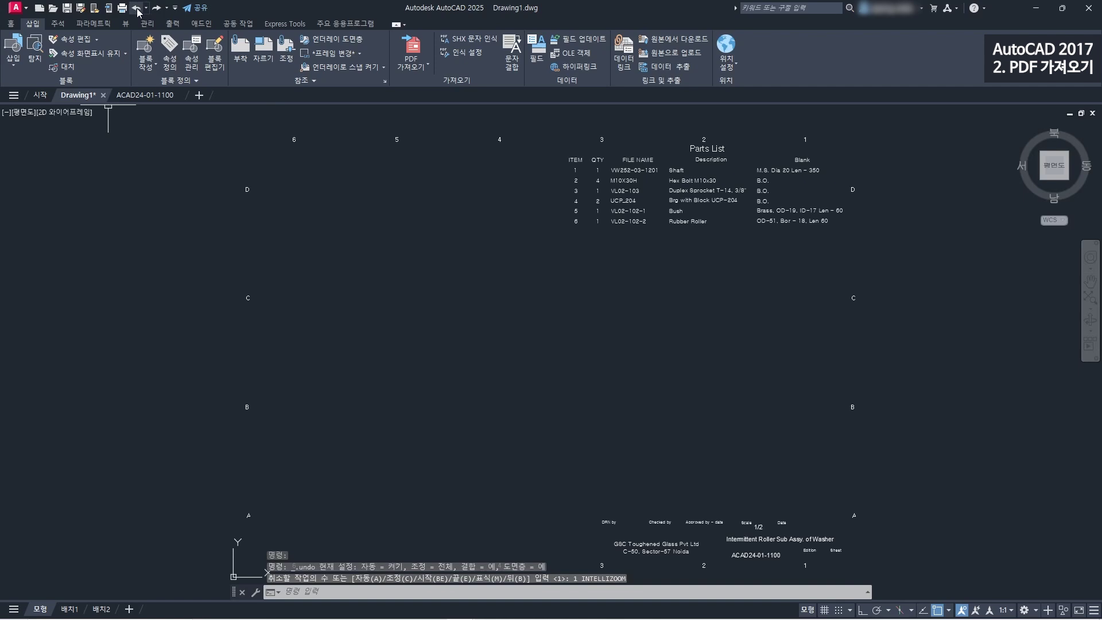
pyautogui.click(136, 8)
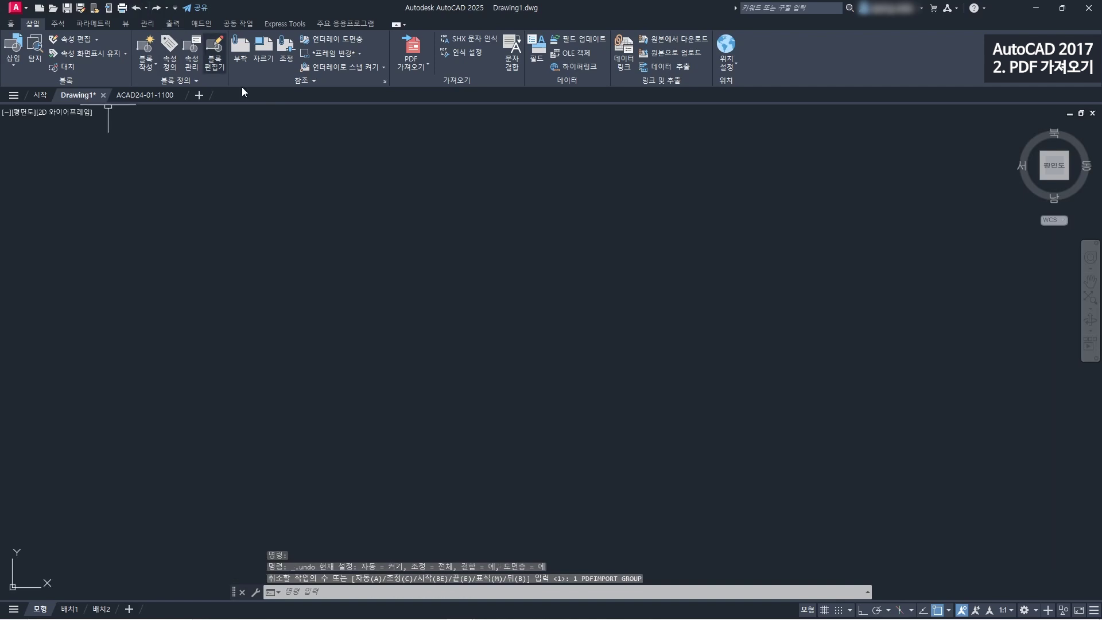
# - Import ACAD24-01-1100.pdf with vector geometry enabled and TrueType text disabled, and undo the import
pyautogui.click(417, 48)
pyautogui.click(494, 224)
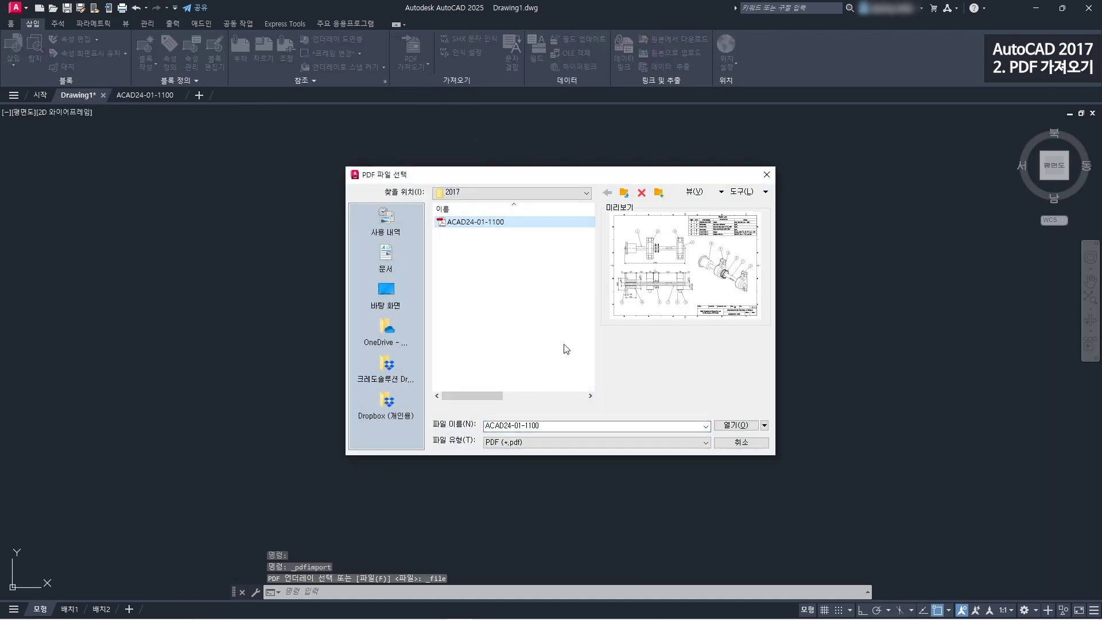
pyautogui.click(735, 426)
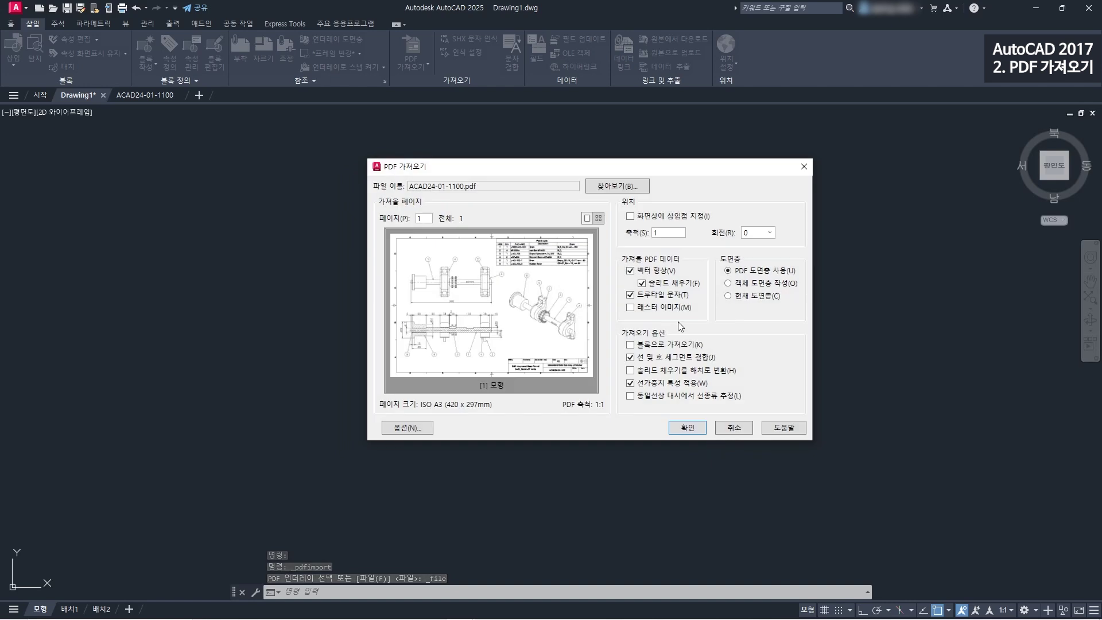
pyautogui.click(631, 295)
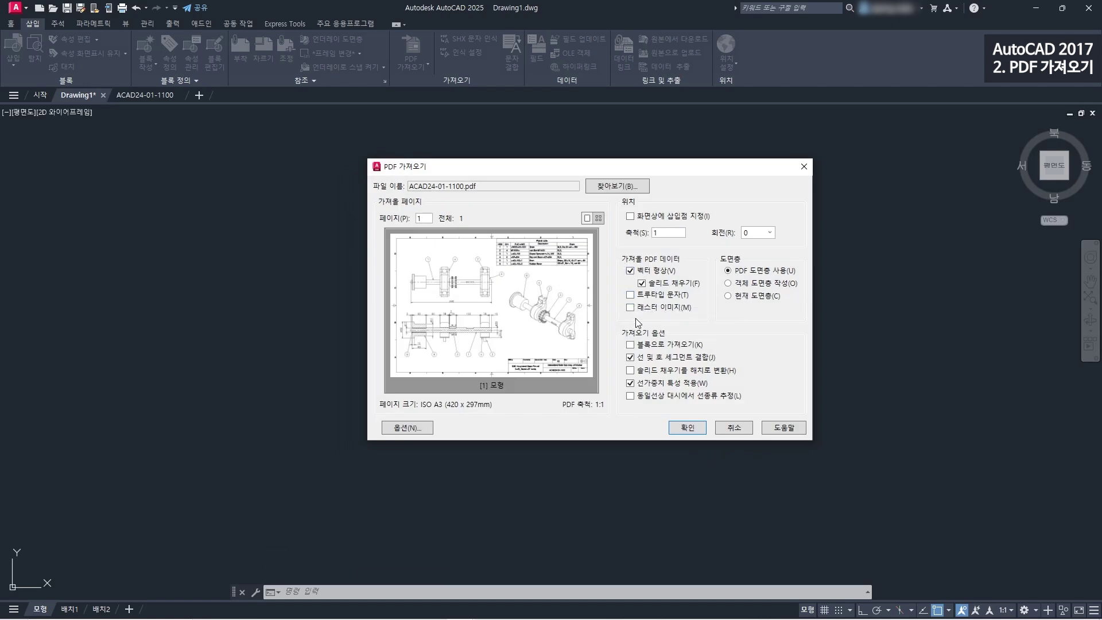
pyautogui.click(687, 428)
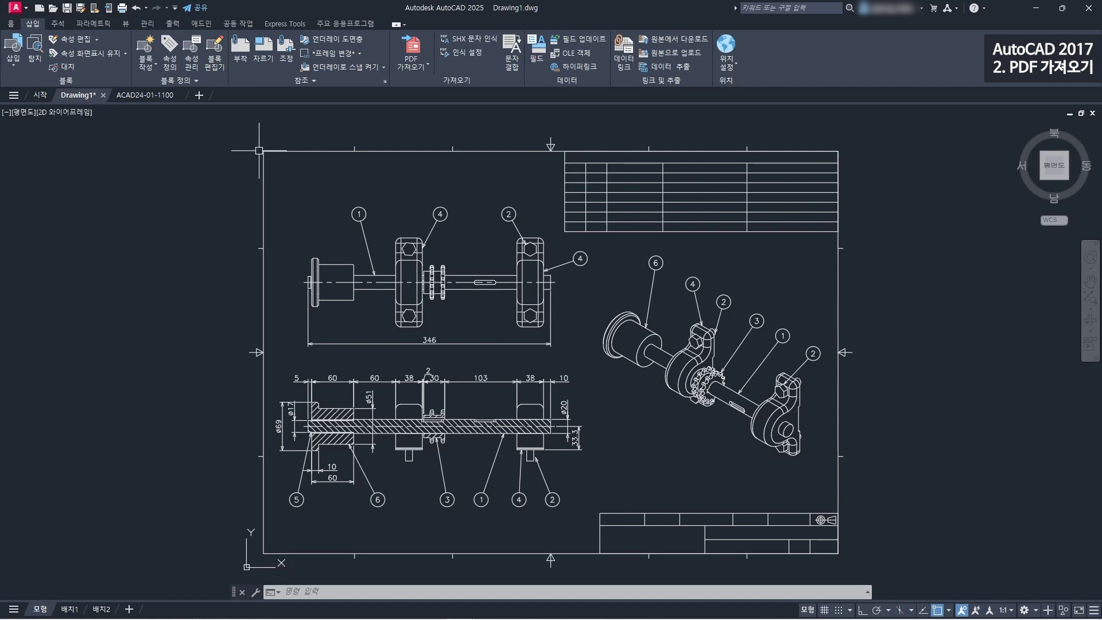
pyautogui.click(138, 9)
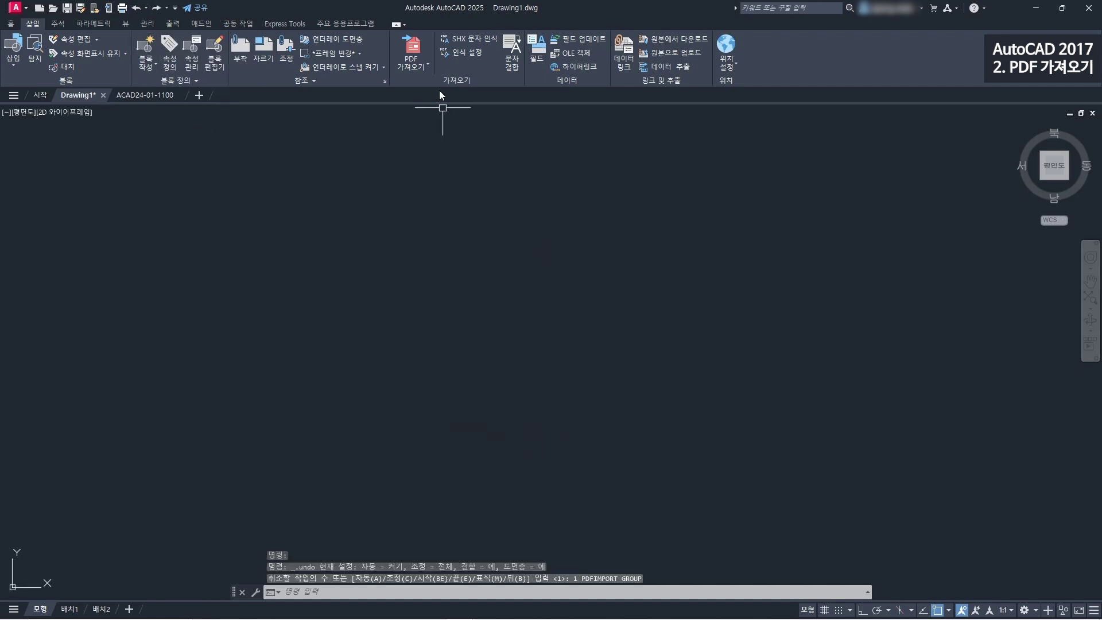
# - Import ACAD24-01-1100.pdf with vector geometry, solid fills and TrueType text enabled, using the PDF layers
pyautogui.click(411, 48)
pyautogui.click(476, 222)
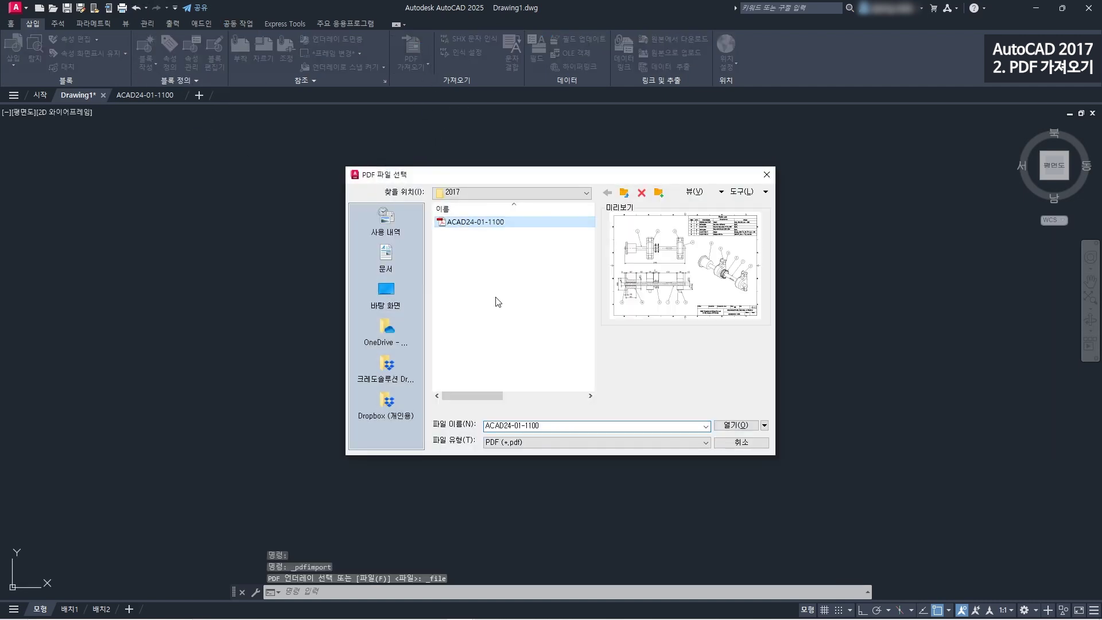
pyautogui.click(740, 425)
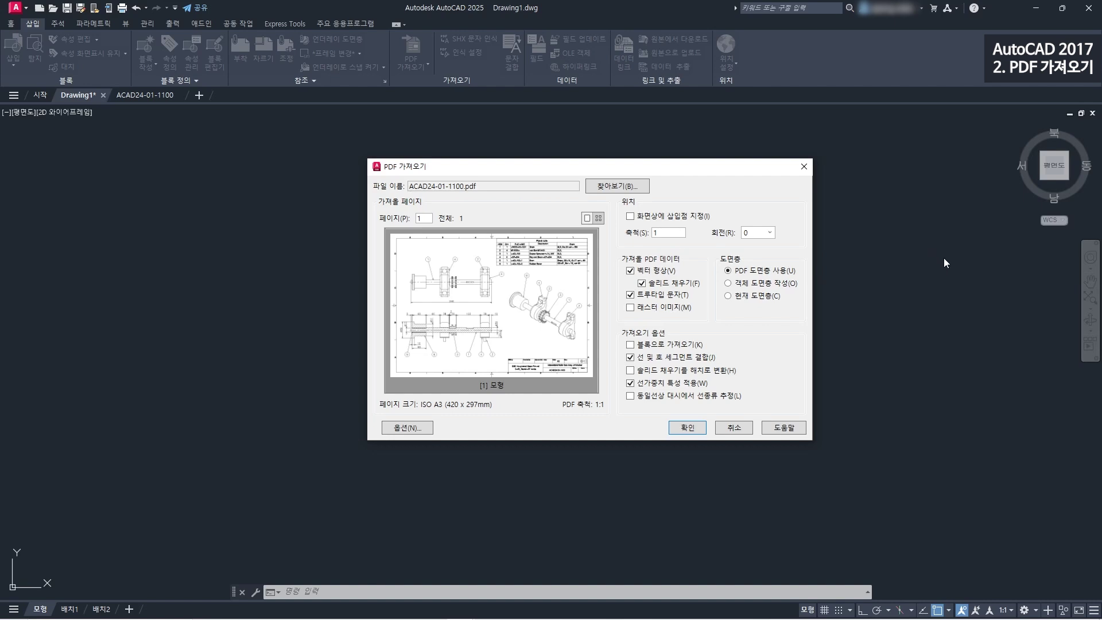
pyautogui.click(687, 428)
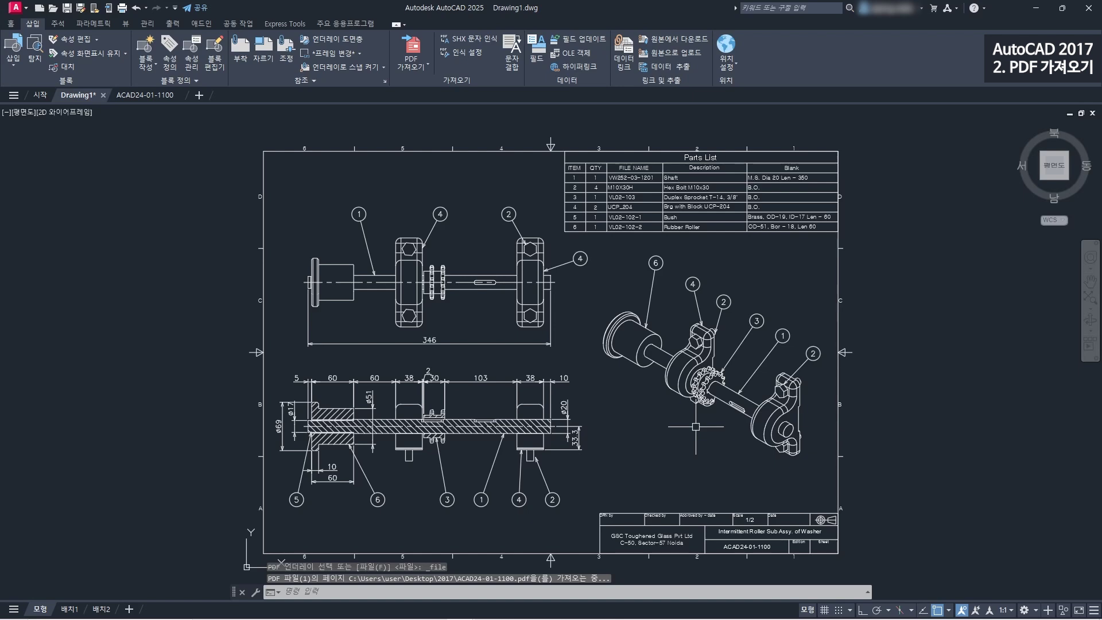
pyautogui.scroll(-3, 669, 386)
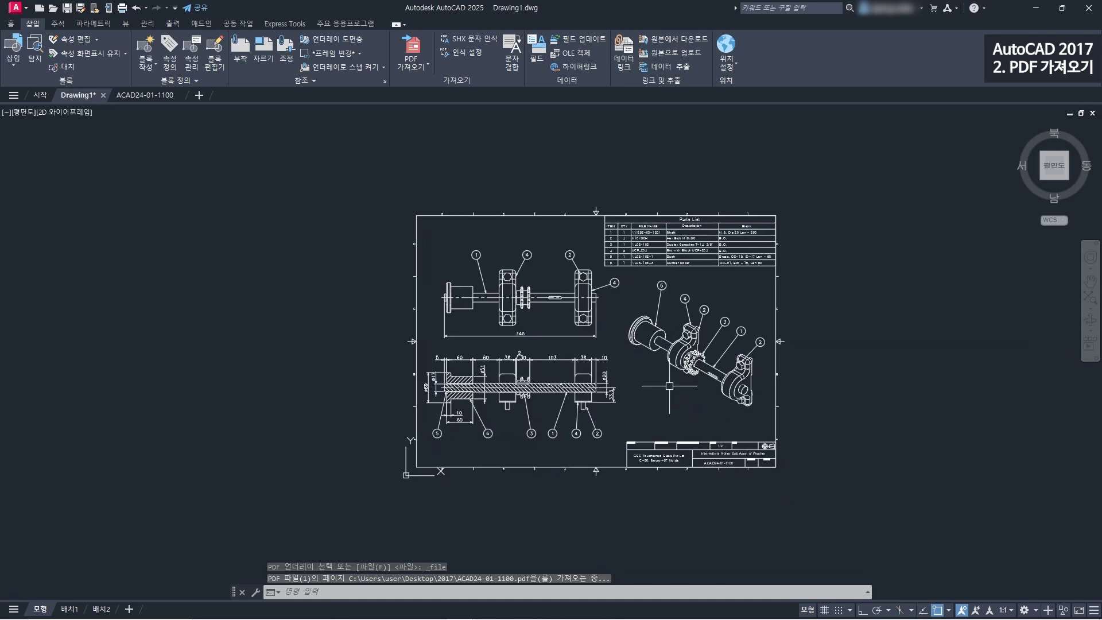
pyautogui.scroll(3, 669, 386)
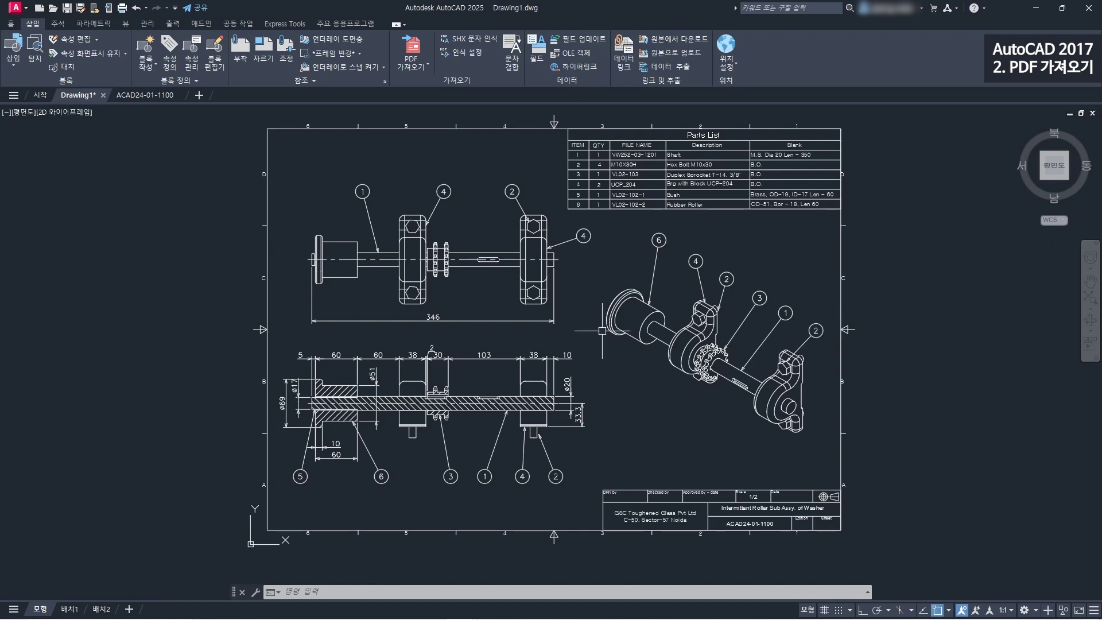
# - Open the layer properties manager, reposition it over the drawing, and set the PDF_1-윤곽선 layer's color to cyan
pyautogui.click(11, 24)
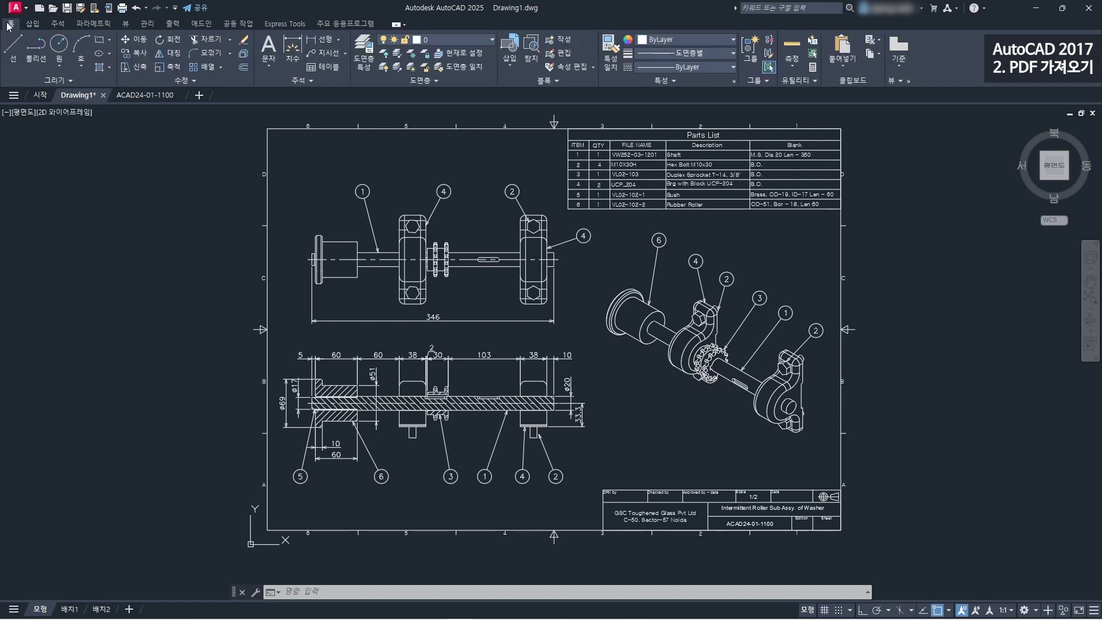
pyautogui.click(364, 63)
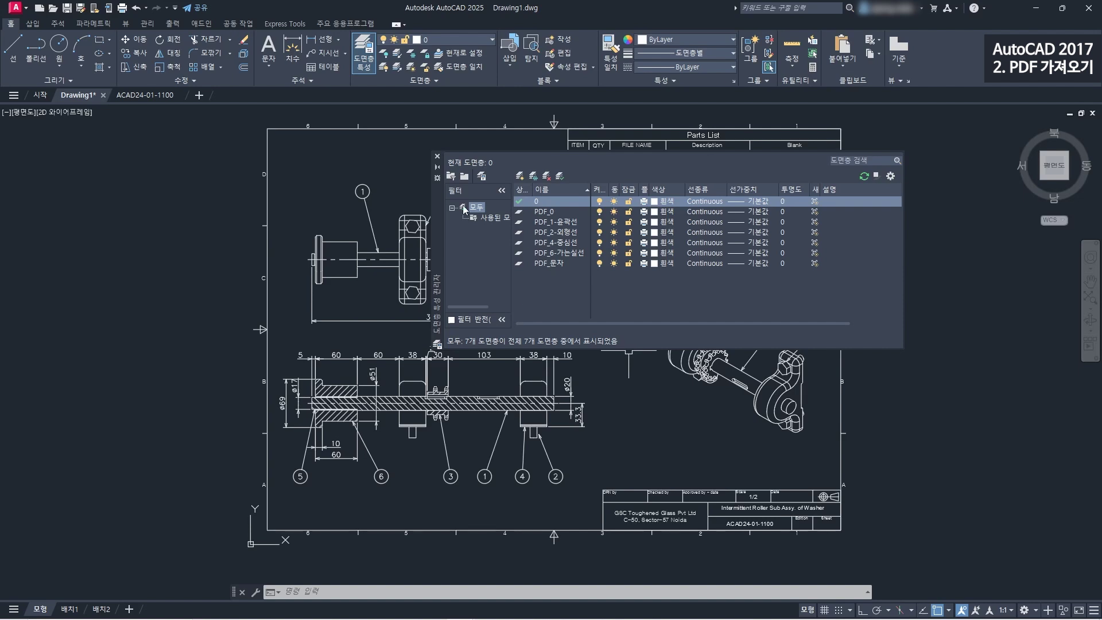
pyautogui.moveTo(437, 215)
pyautogui.mouseDown()
pyautogui.moveTo(529, 307)
pyautogui.moveTo(601, 356)
pyautogui.mouseUp()
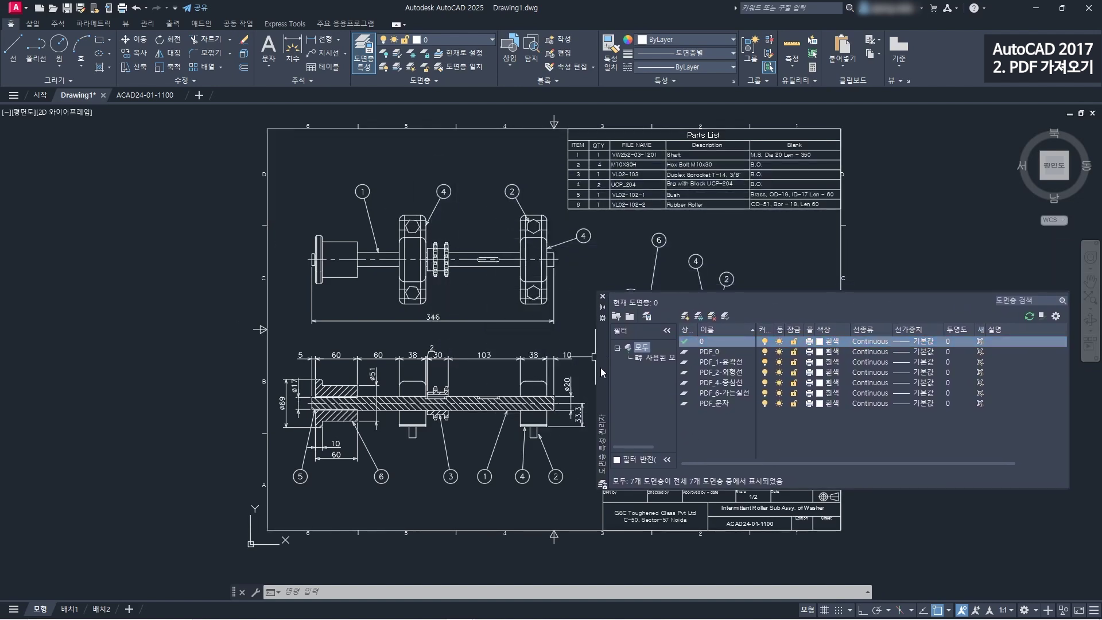
pyautogui.moveTo(600, 366); pyautogui.dragTo(458, 244)
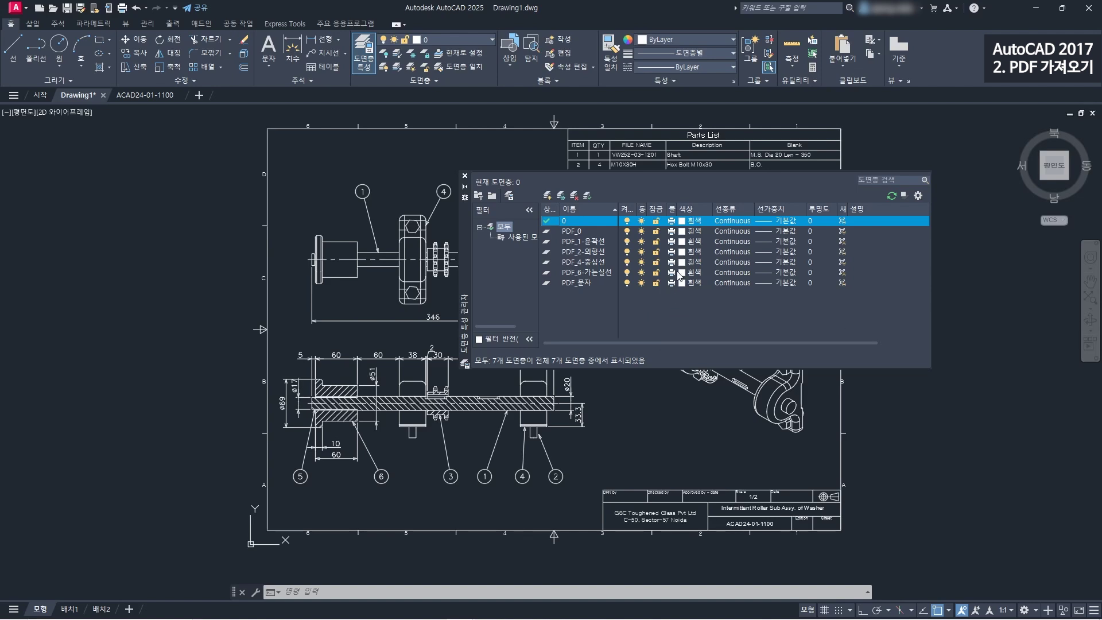
pyautogui.click(681, 242)
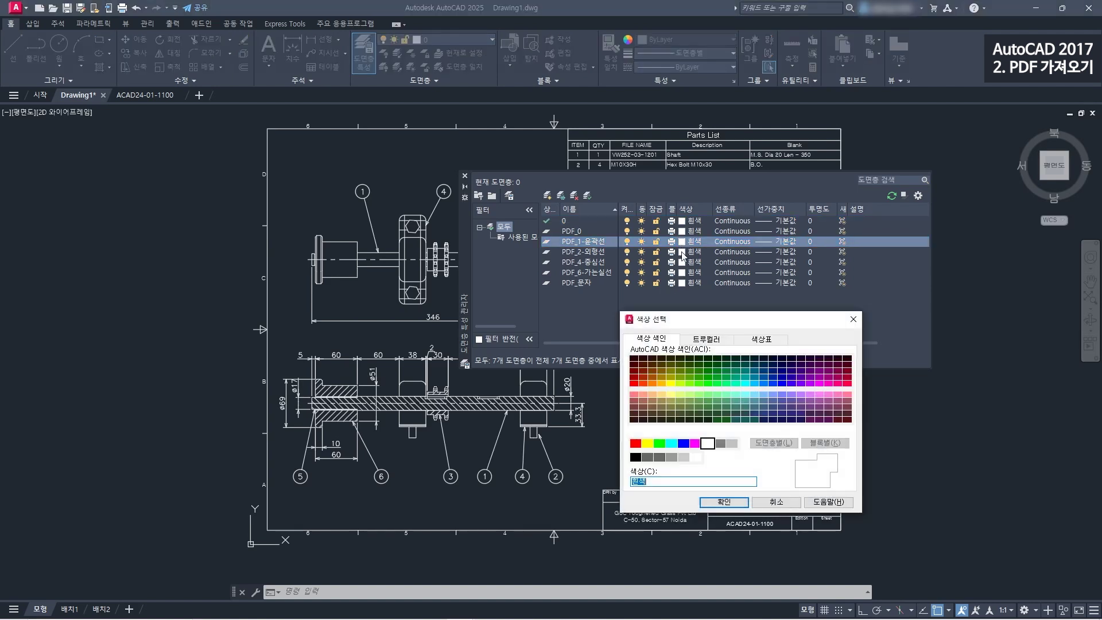
pyautogui.click(670, 443)
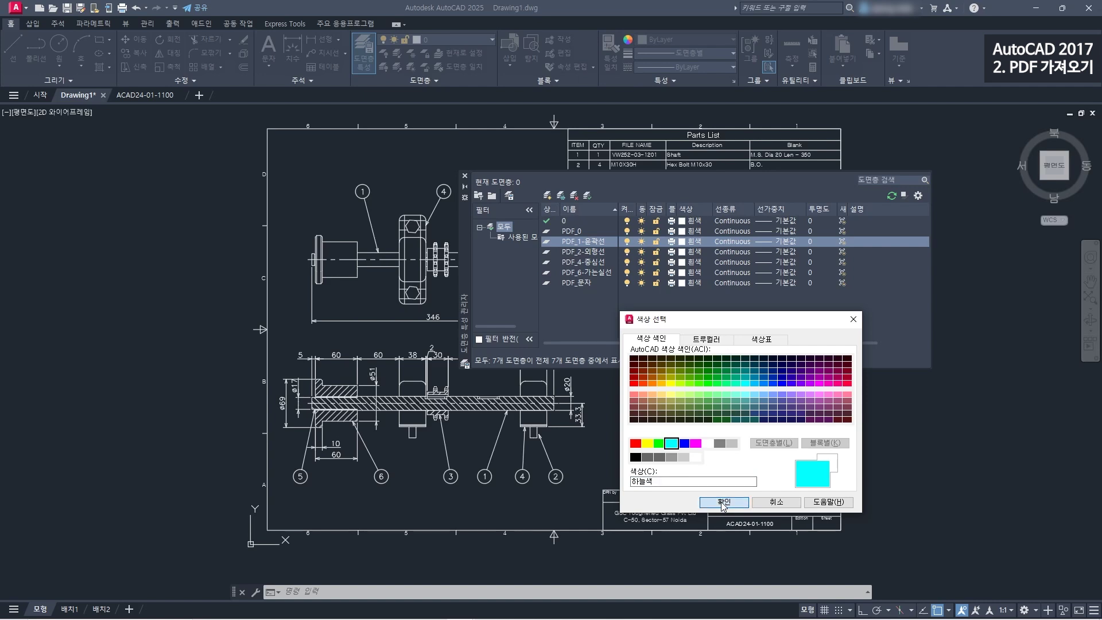
pyautogui.click(723, 502)
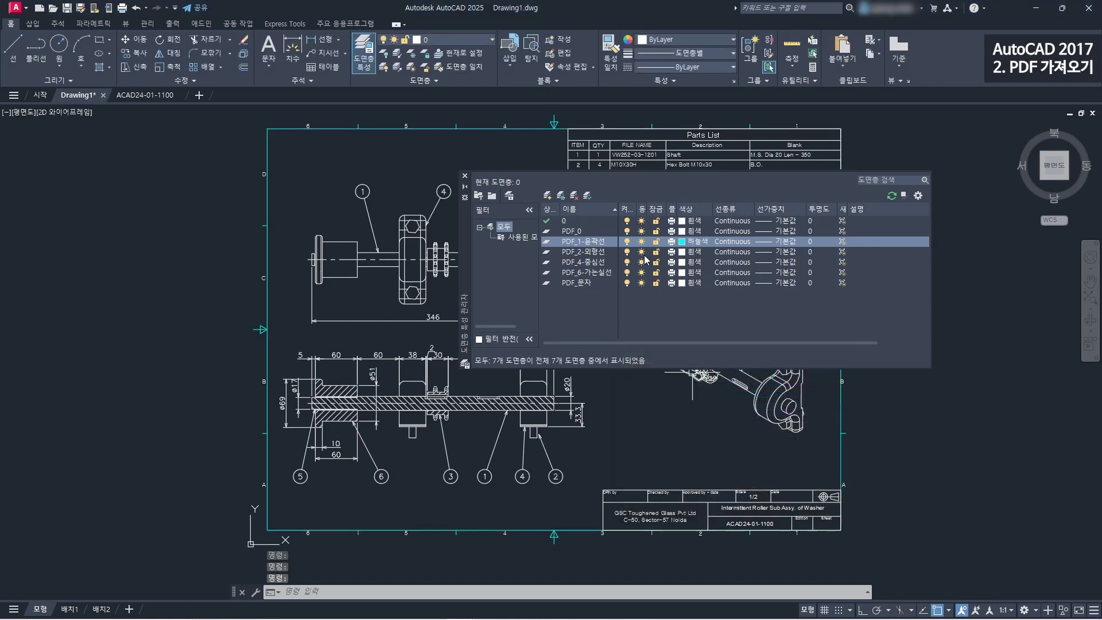
# - Set the PDF_4-중심선 layer's color to red and the PDF_6-가는실선 layer's color to green
pyautogui.click(688, 263)
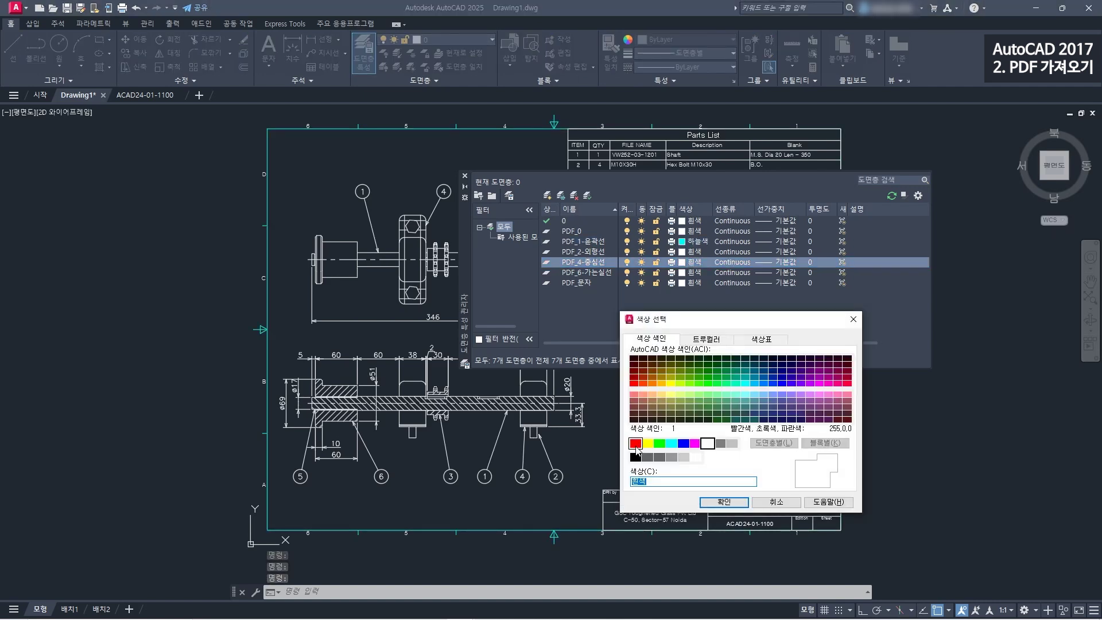
pyautogui.click(635, 443)
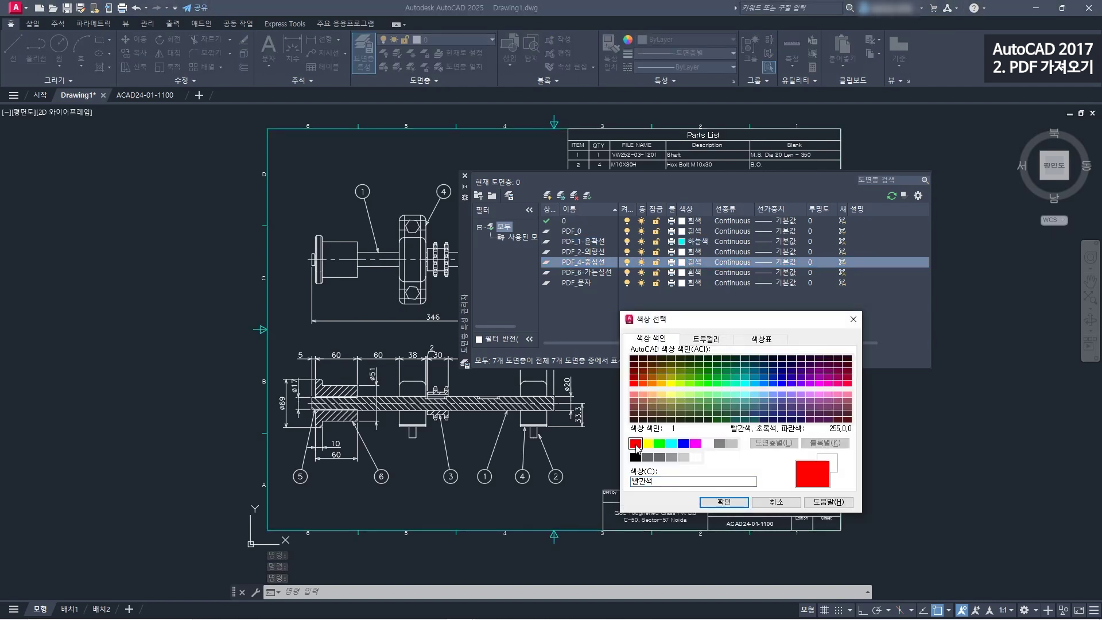
pyautogui.click(723, 502)
pyautogui.click(693, 272)
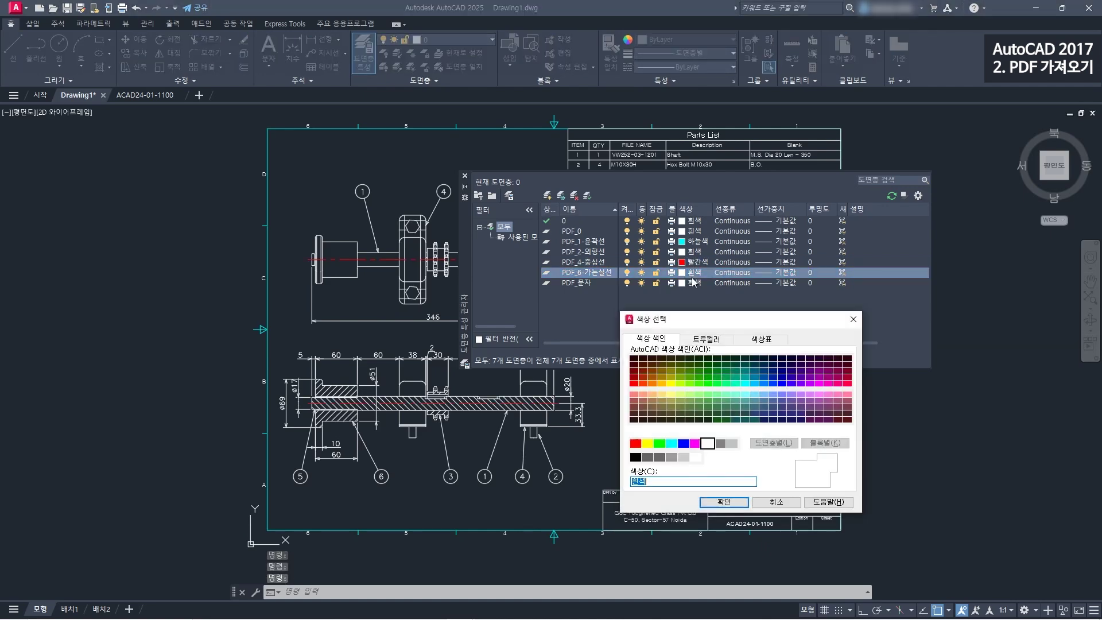
pyautogui.click(658, 443)
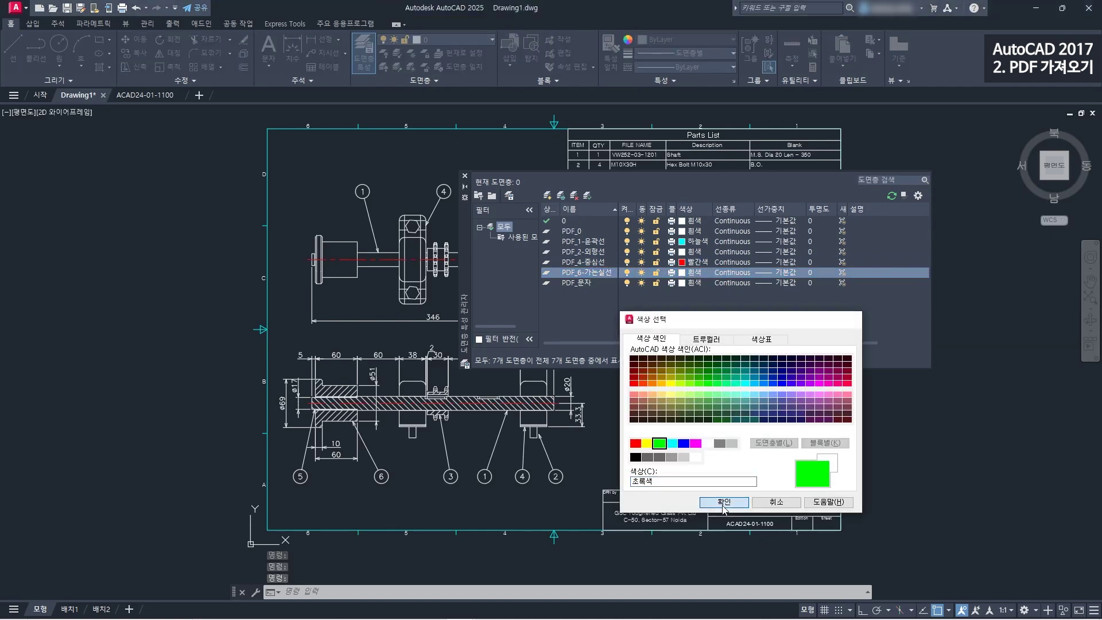
pyautogui.click(724, 502)
# - Set the PDF_문자 layer's color to yellow and close the layer properties manager
pyautogui.click(690, 283)
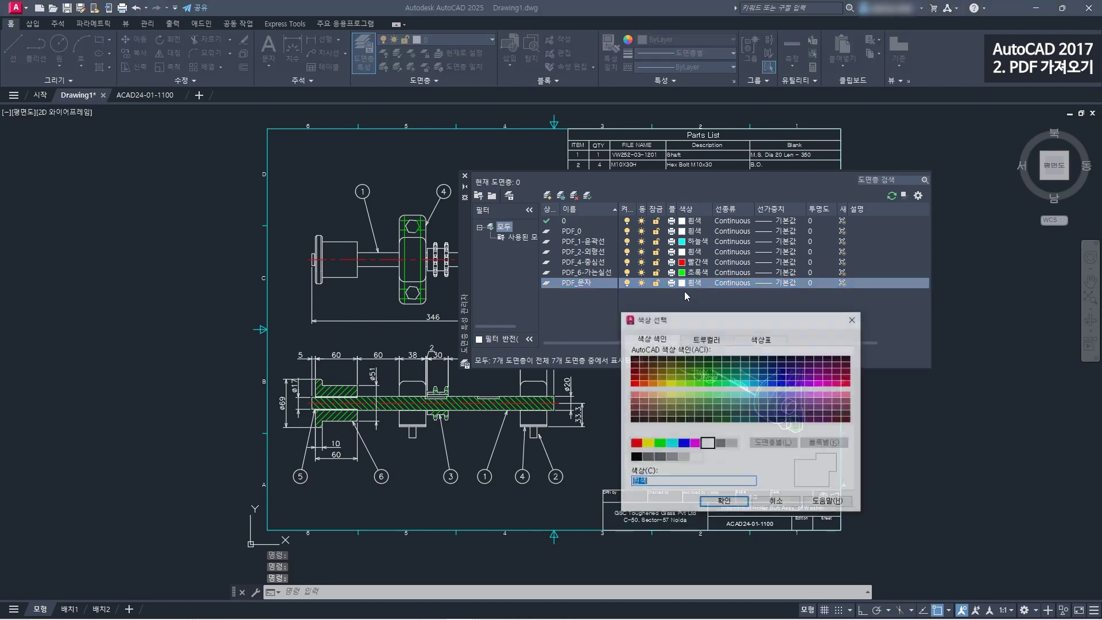
pyautogui.click(646, 443)
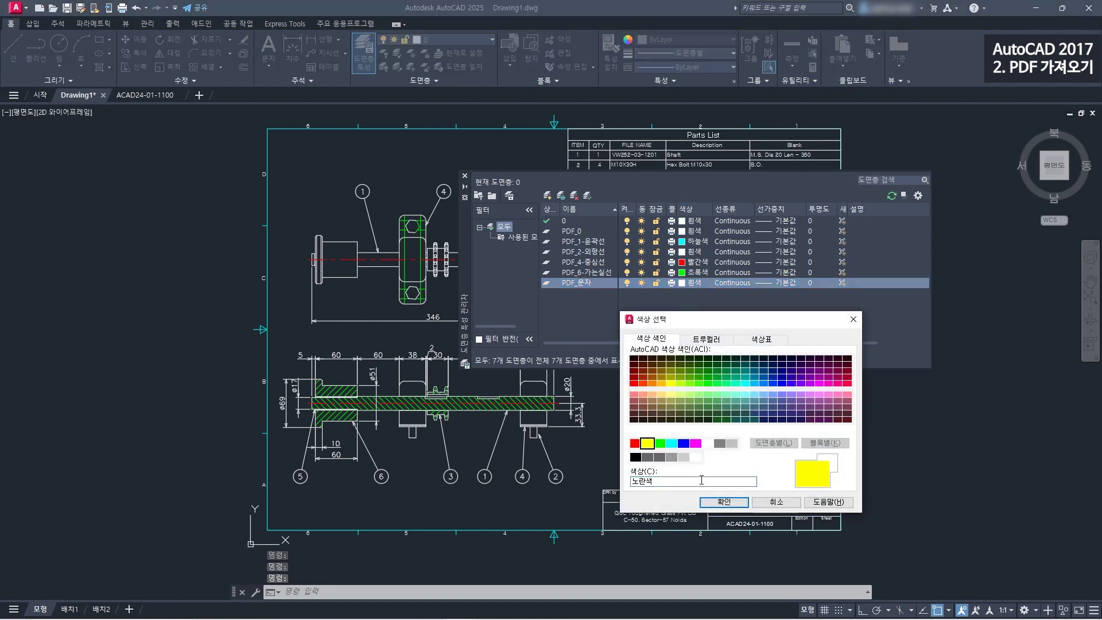
pyautogui.click(724, 501)
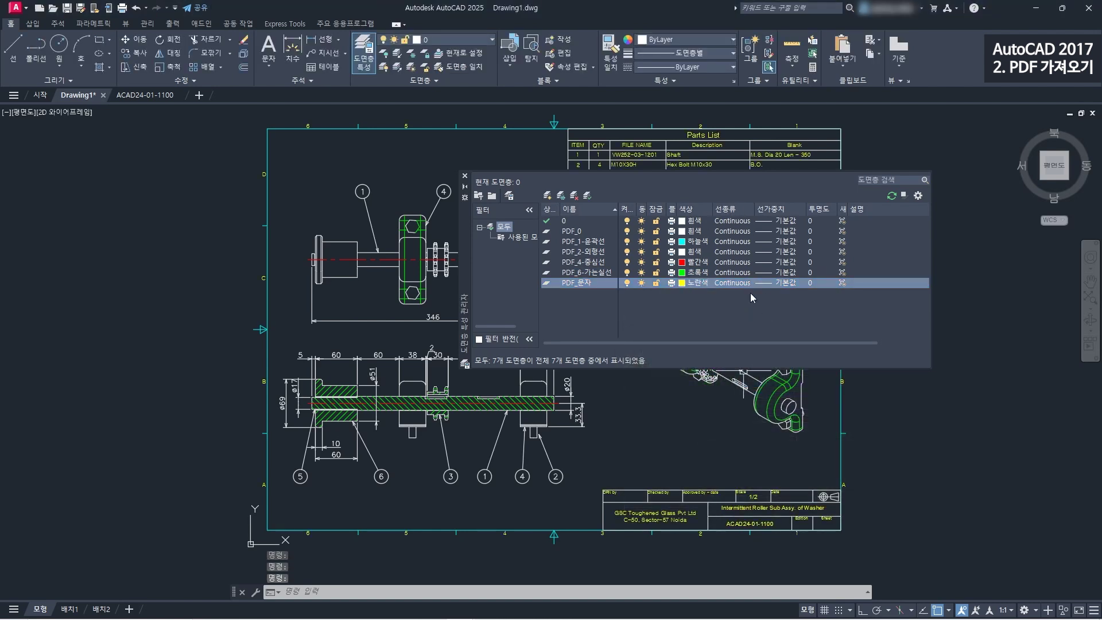
pyautogui.click(465, 177)
pyautogui.moveTo(610, 269); pyautogui.dragTo(628, 272, button='middle')
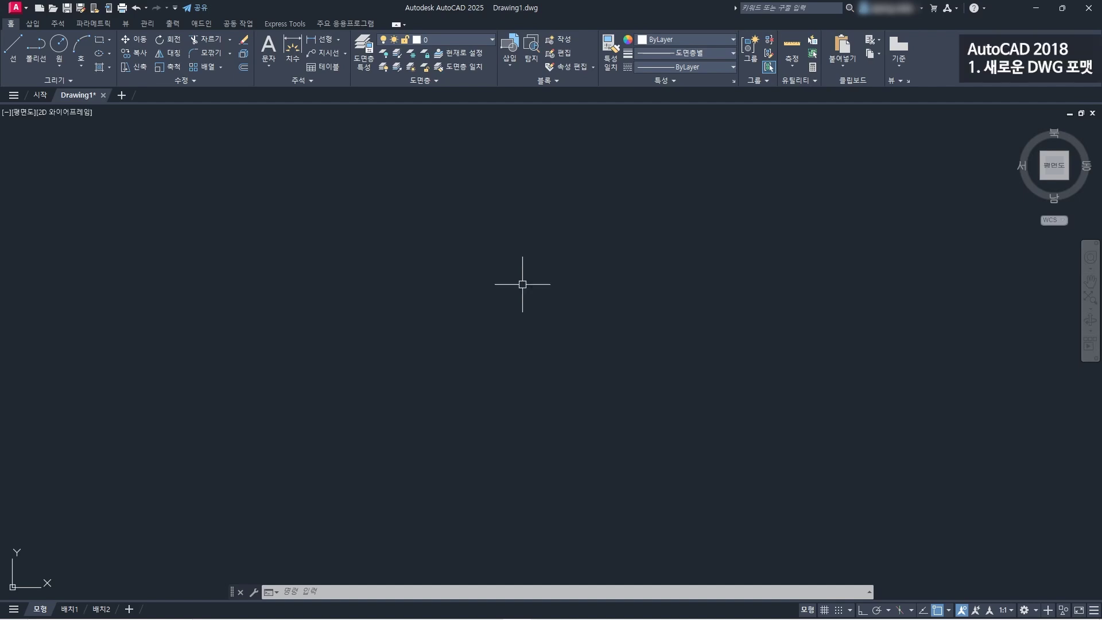
# - Check which file types Drawing1 can be saved as, and cancel the save
pyautogui.click(67, 9)
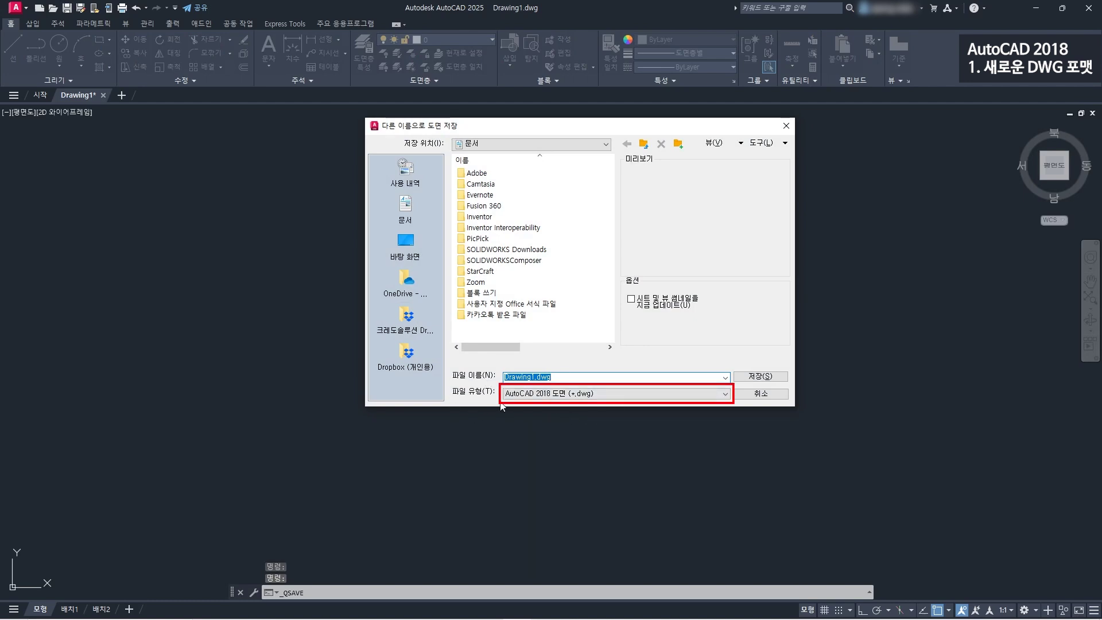
pyautogui.click(577, 394)
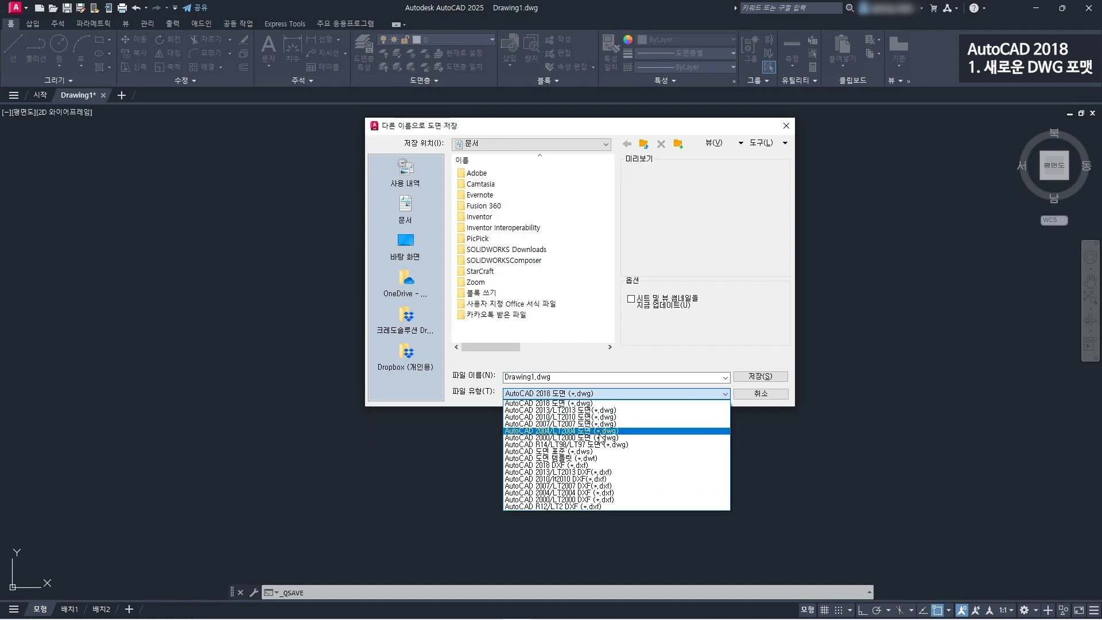
pyautogui.click(758, 401)
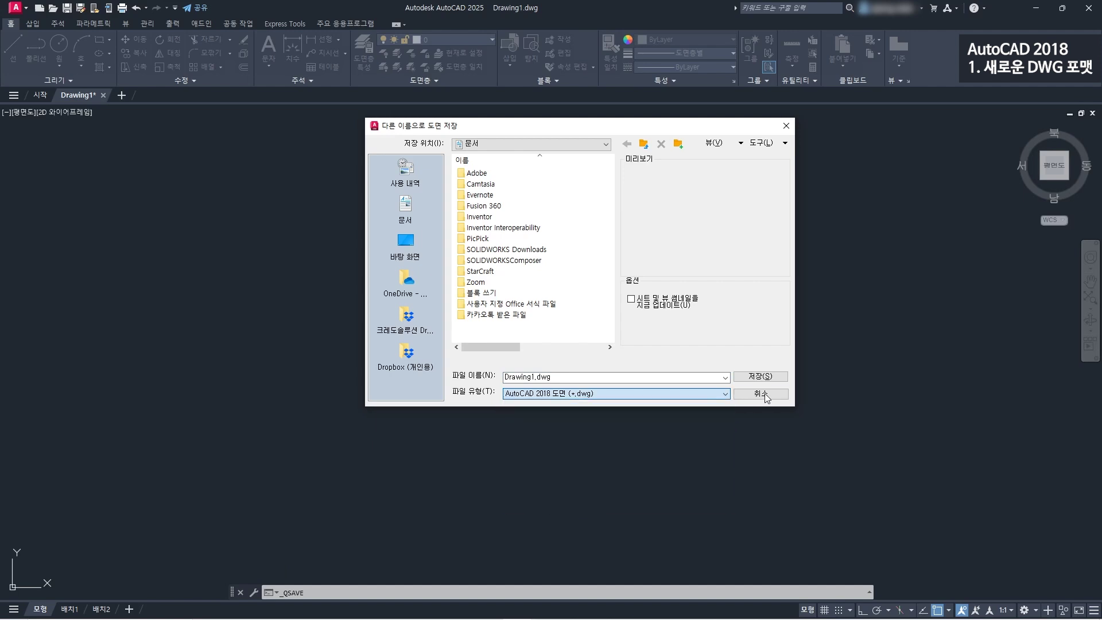
pyautogui.click(776, 394)
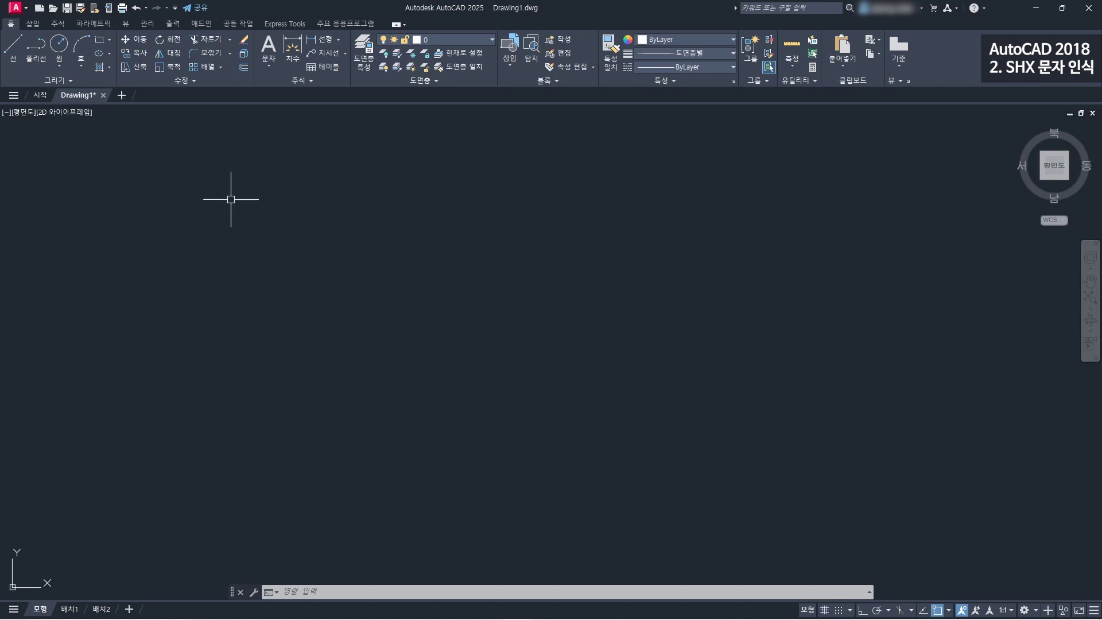
# - Import PDFSHXTEXT.pdf with vector geometry and TrueType text enabled, using the PDF layers
pyautogui.click(34, 24)
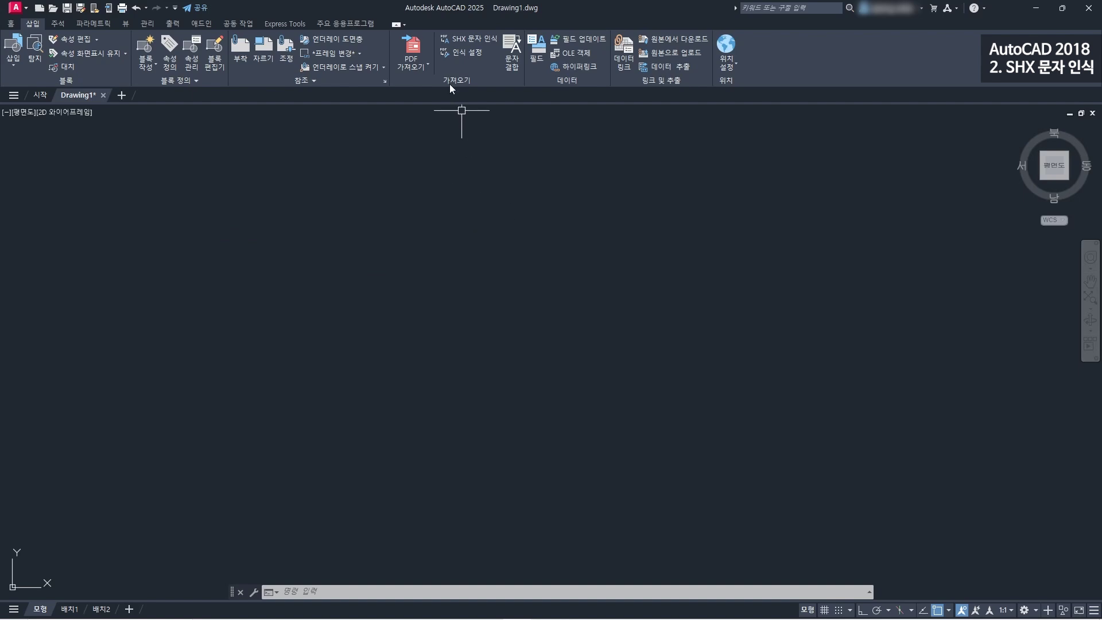
pyautogui.click(421, 53)
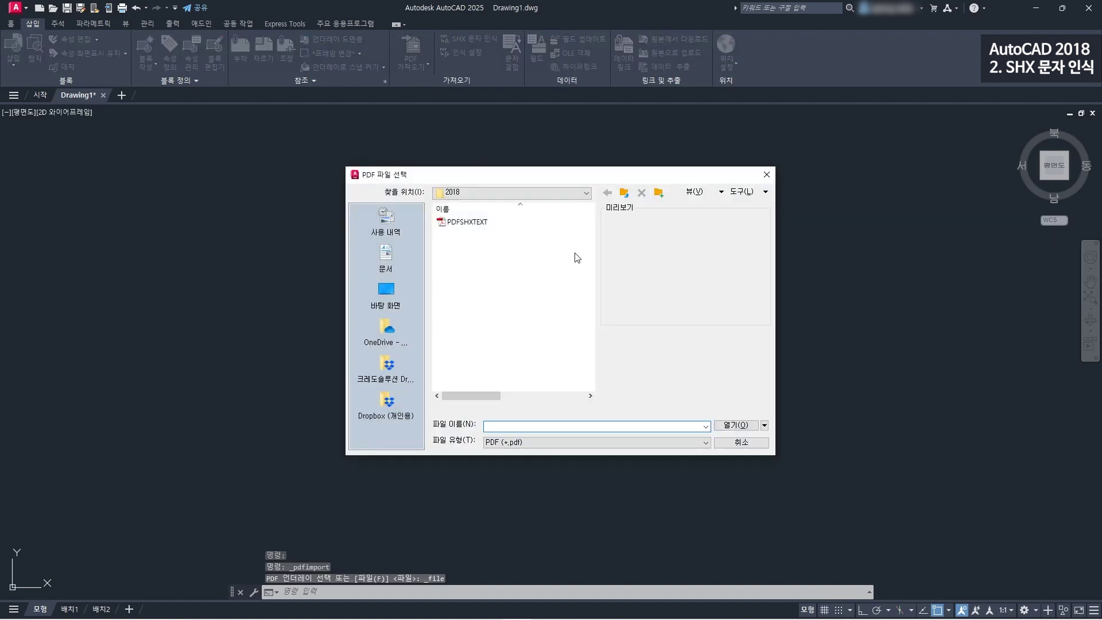
pyautogui.click(482, 223)
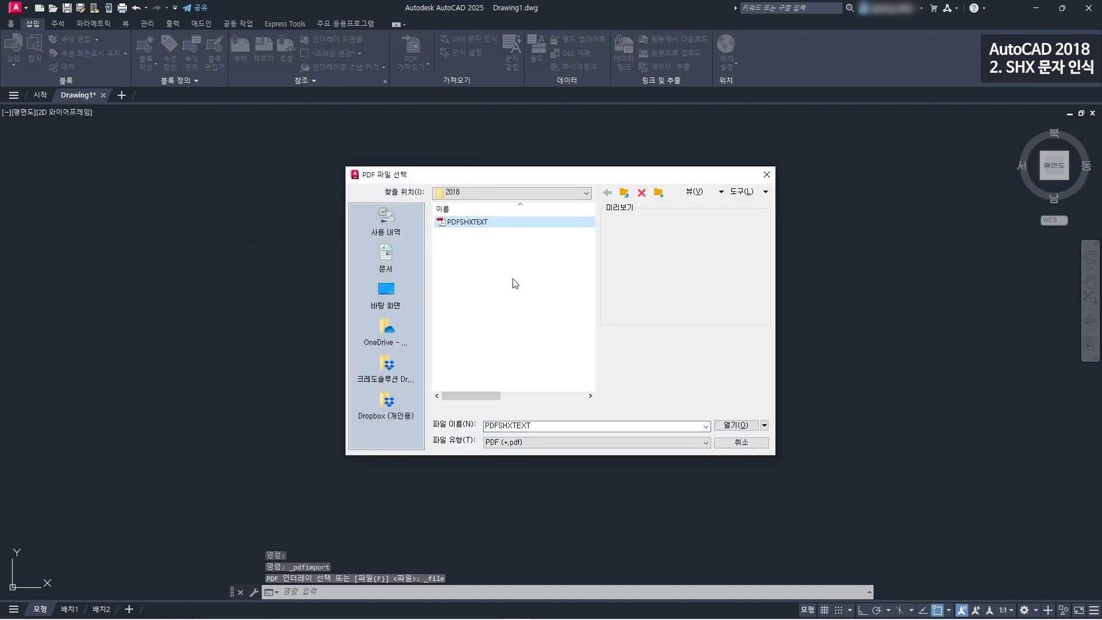
pyautogui.click(751, 428)
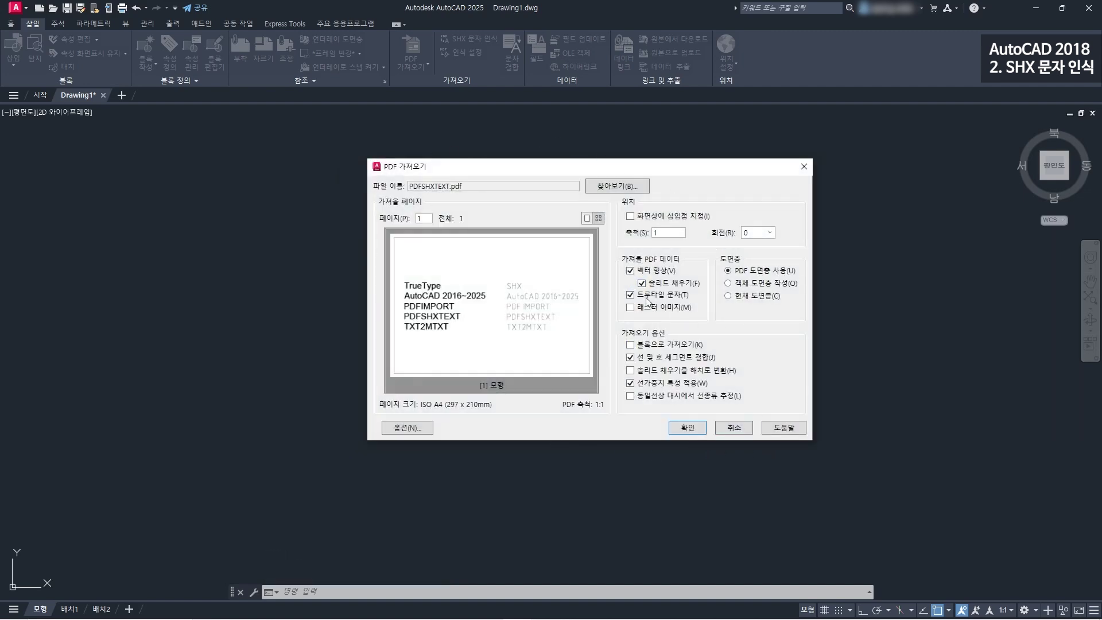
pyautogui.click(688, 428)
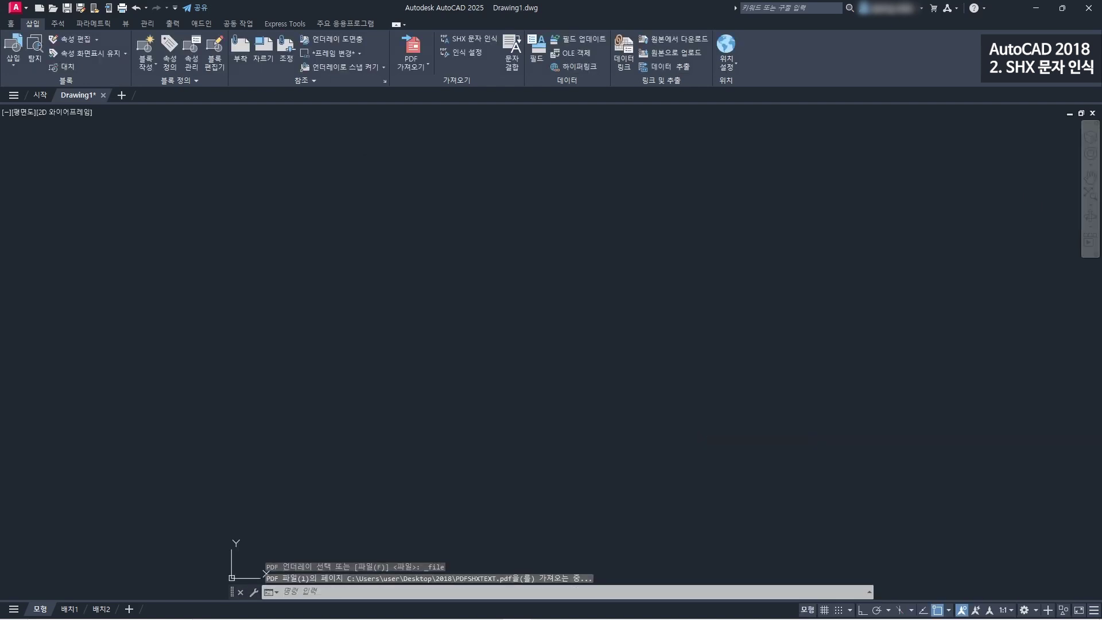
pyautogui.moveTo(580, 396); pyautogui.dragTo(622, 374, button='middle')
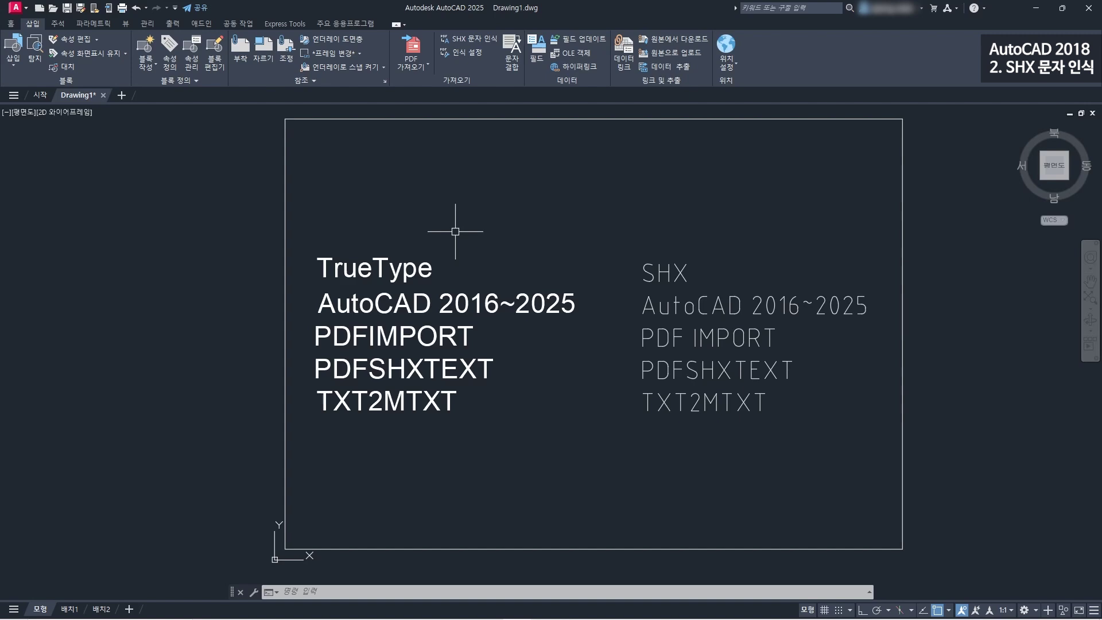
# - Inspect the imported TrueType lines by opening the "TrueType" and "PDFIMPORT" texts in the text editor
pyautogui.doubleClick(403, 268)
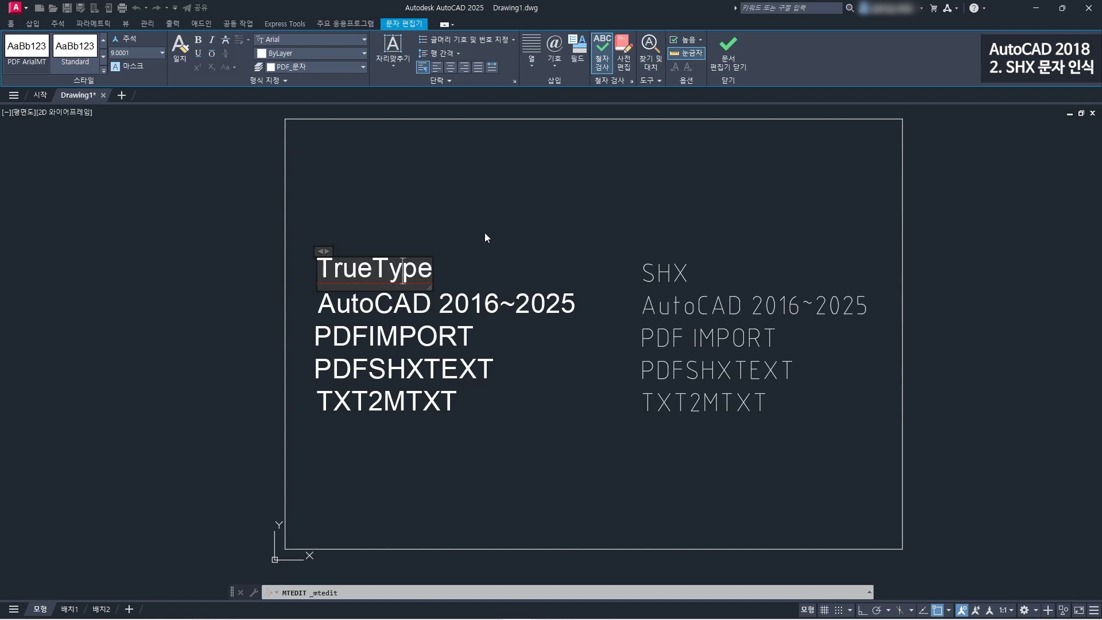
pyautogui.click(497, 271)
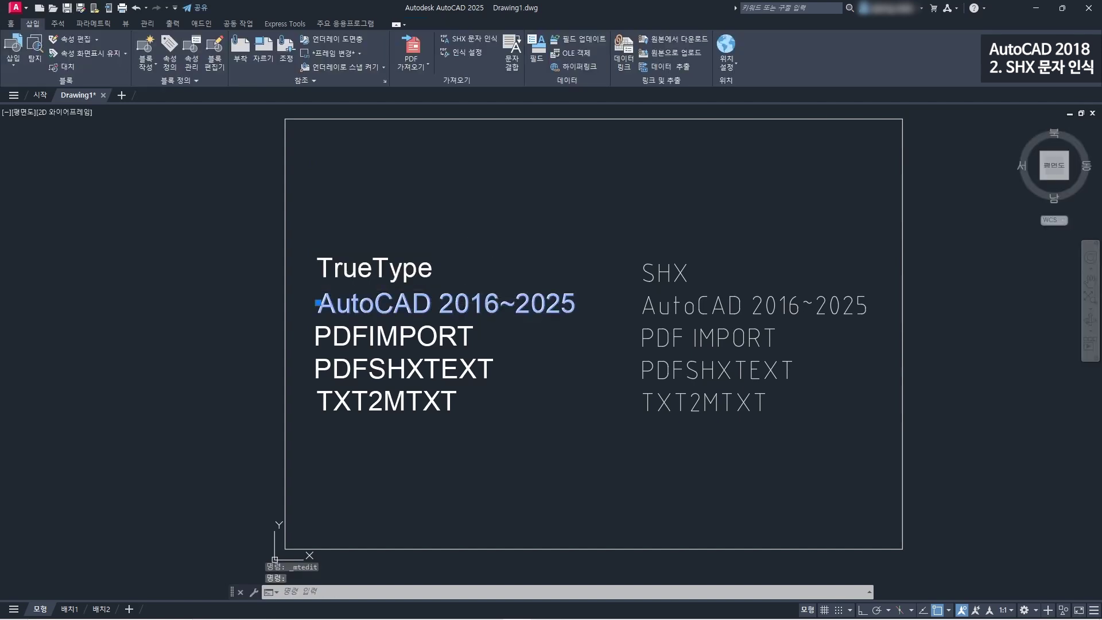
pyautogui.click(482, 304)
pyautogui.click(508, 344)
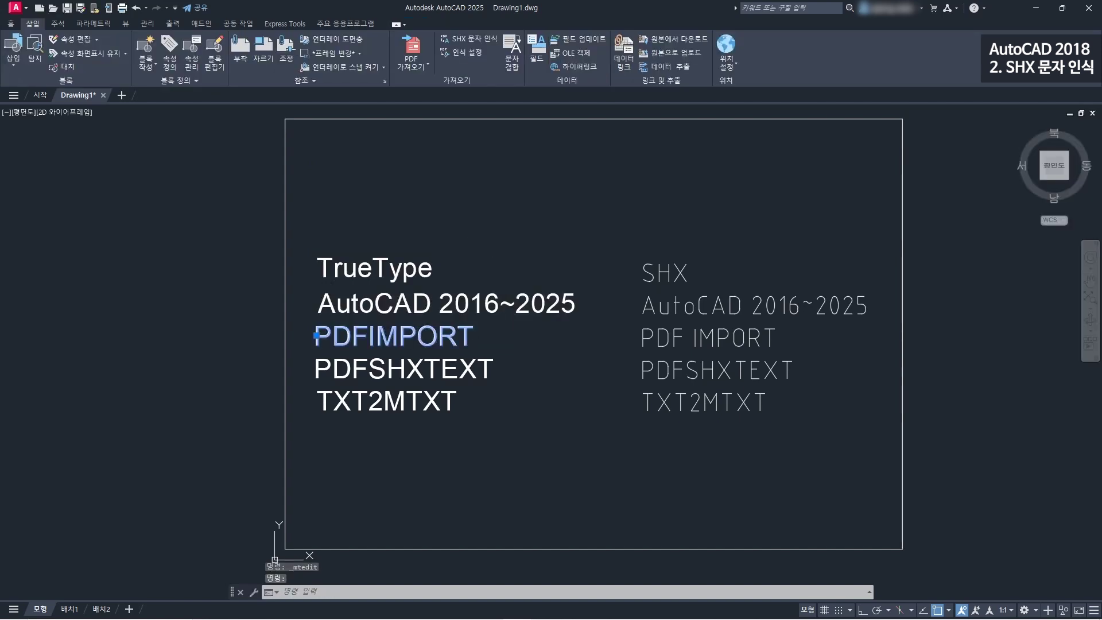
pyautogui.doubleClick(438, 338)
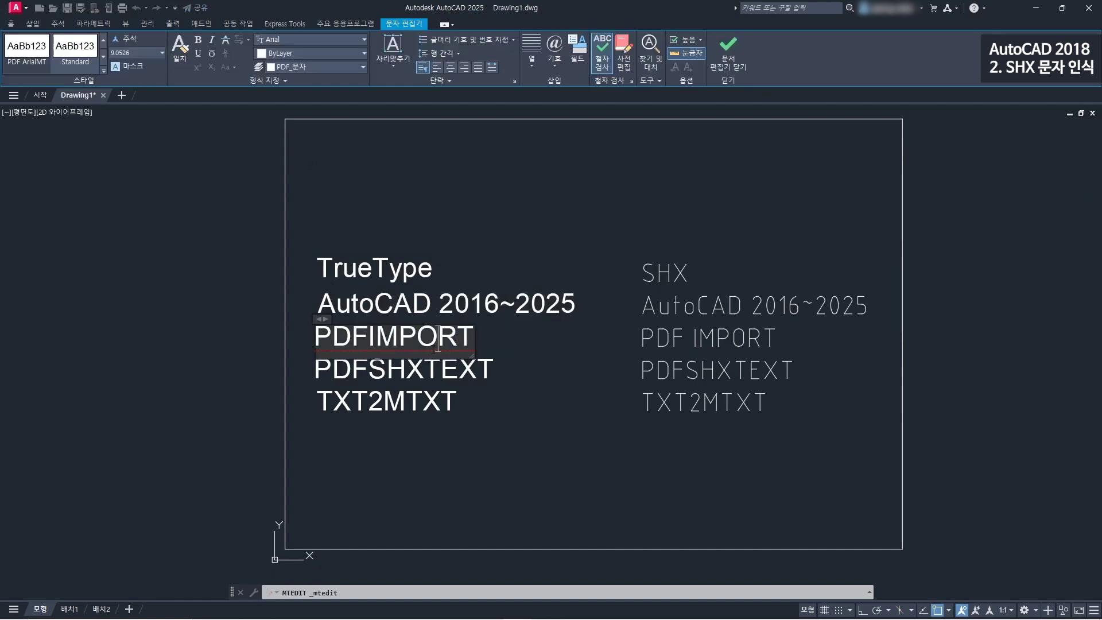
# - Close the text editor and inspect the properties of several strokes in the imported SHX and AutoCAD lettering
pyautogui.click(578, 356)
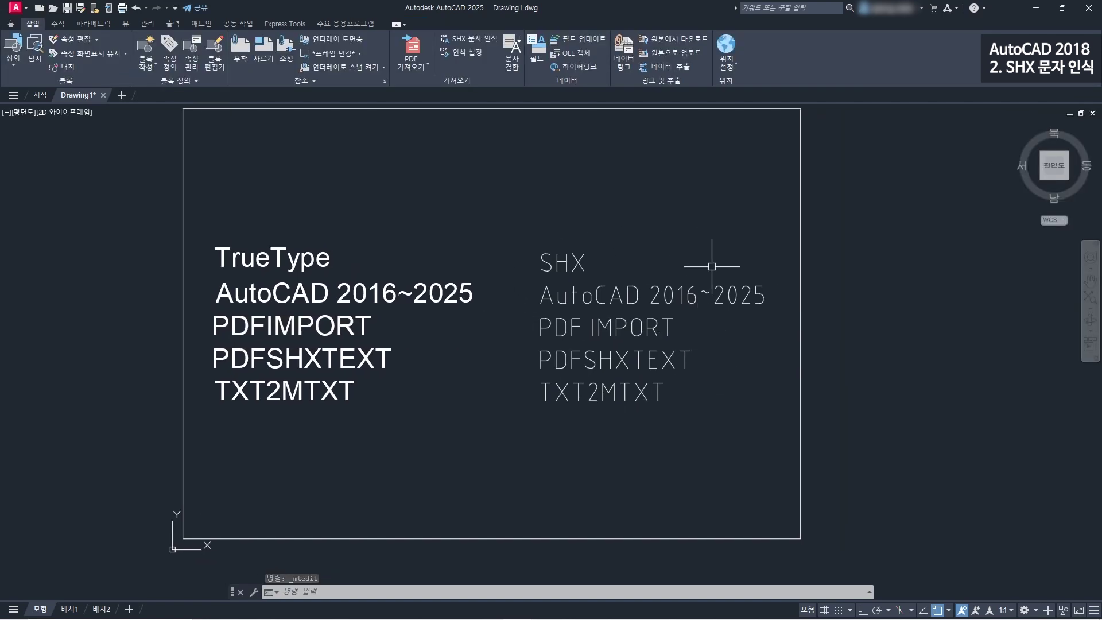
pyautogui.click(576, 263)
pyautogui.click(561, 260)
pyautogui.click(573, 291)
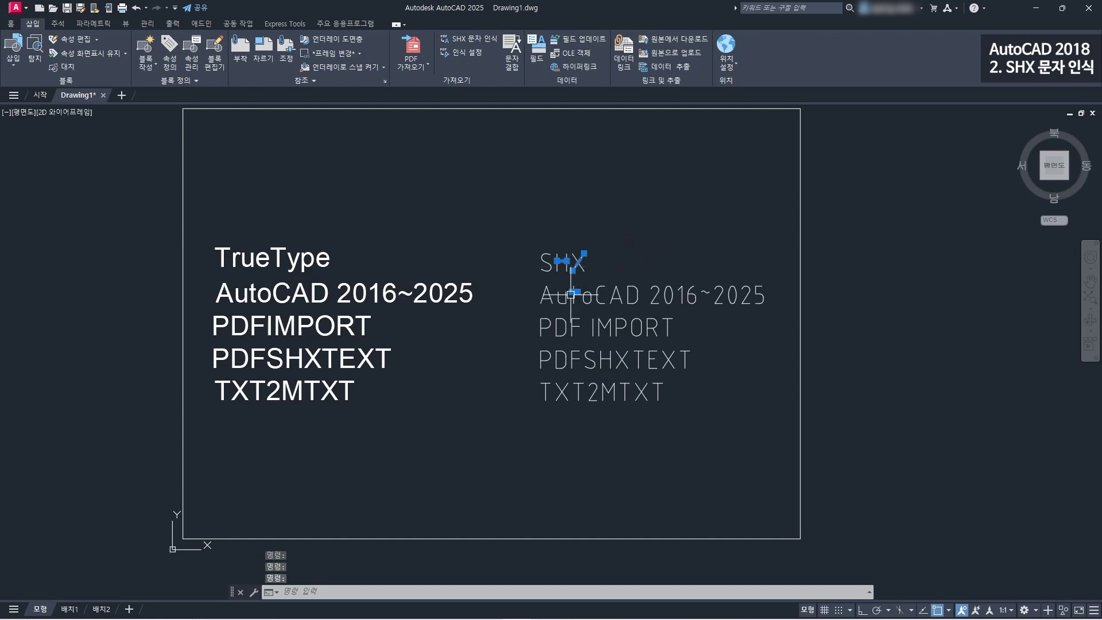
pyautogui.click(551, 301)
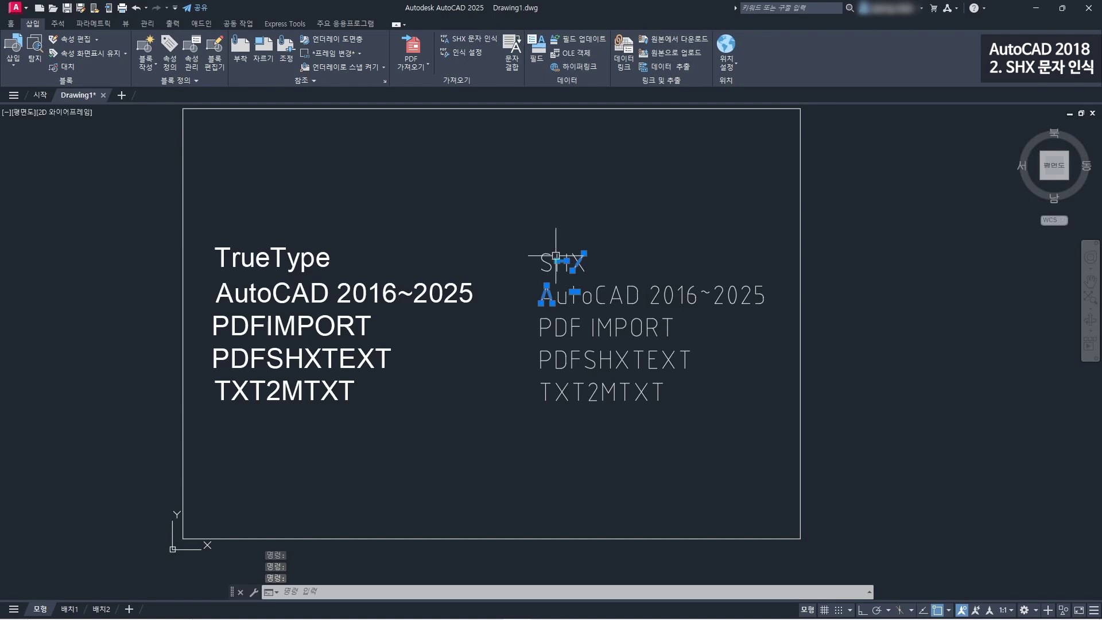
pyautogui.click(125, 24)
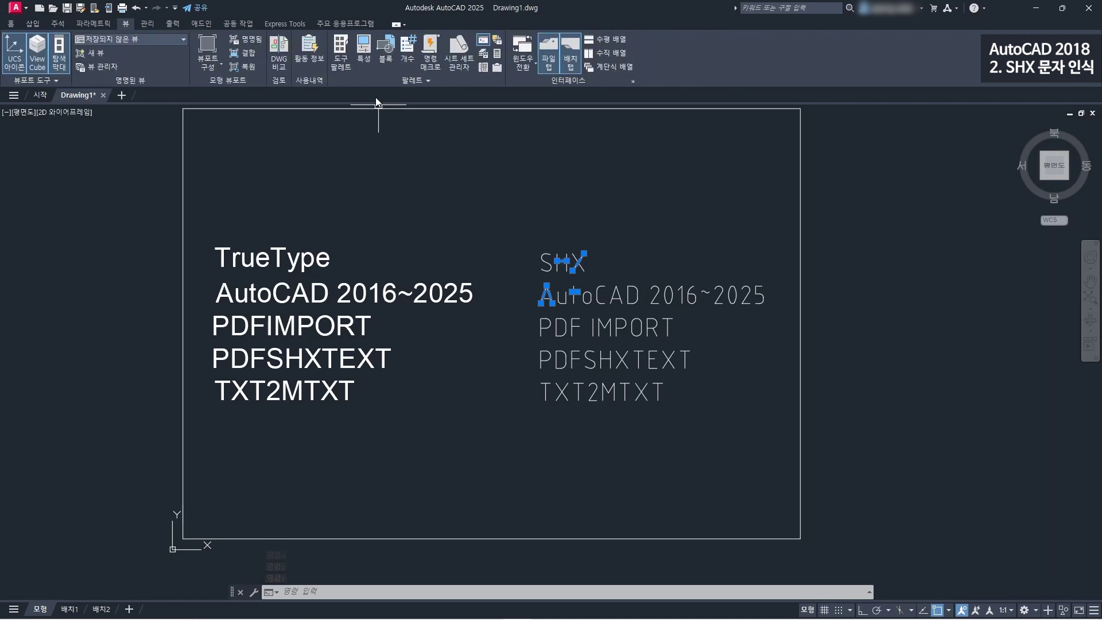
pyautogui.click(363, 60)
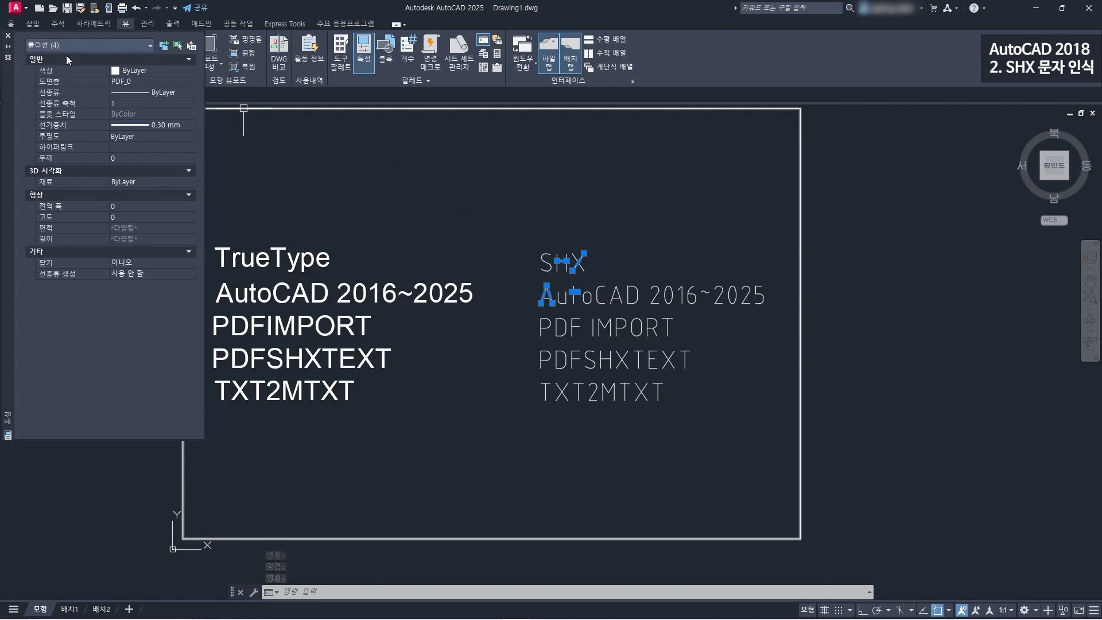
pyautogui.click(8, 36)
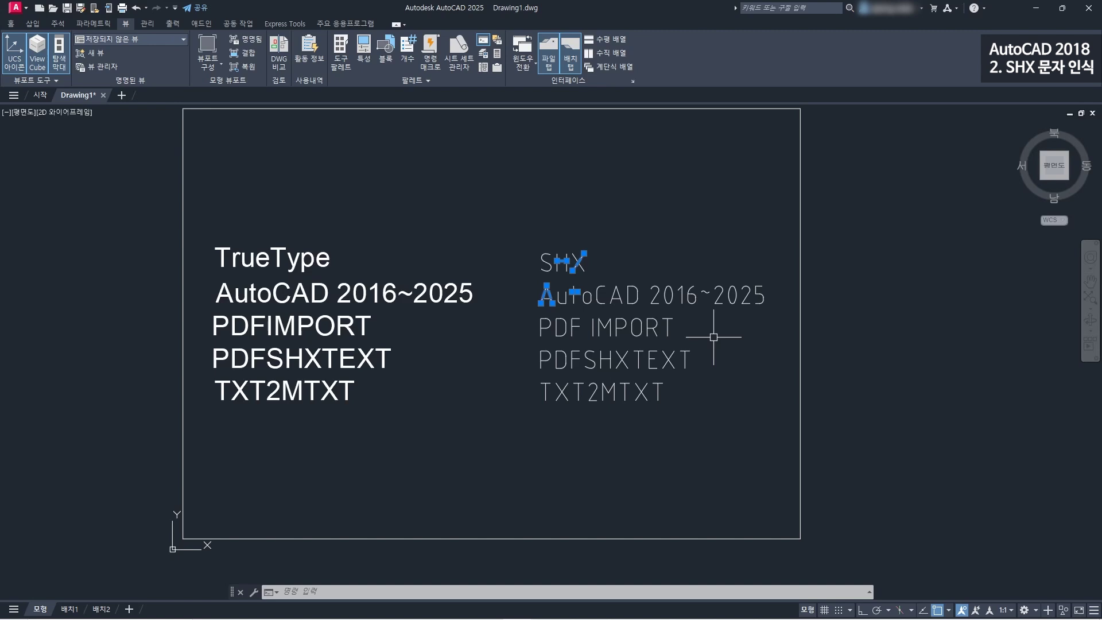
pyautogui.press('Escape')
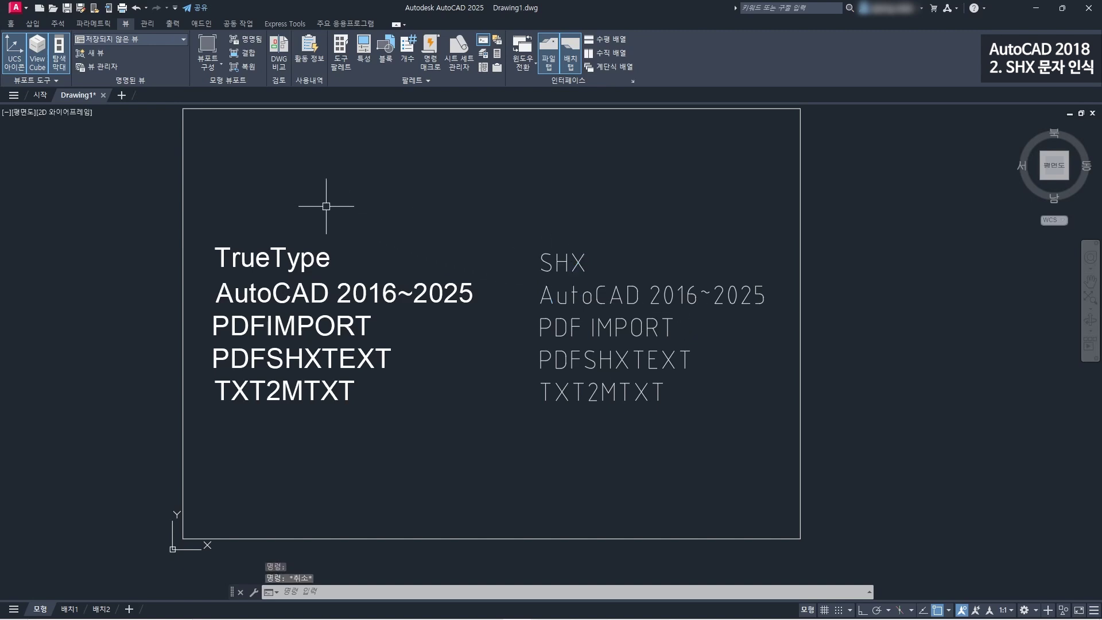
# - Convert all five lines of imported SHX lettering into text objects with SHX text recognition
pyautogui.click(35, 24)
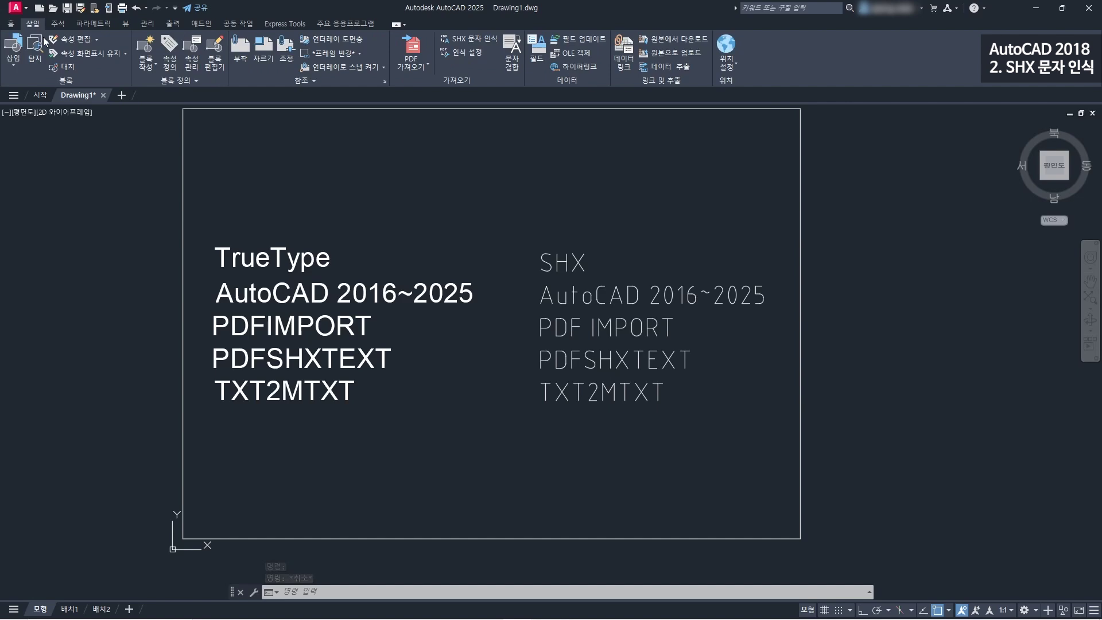
pyautogui.click(483, 40)
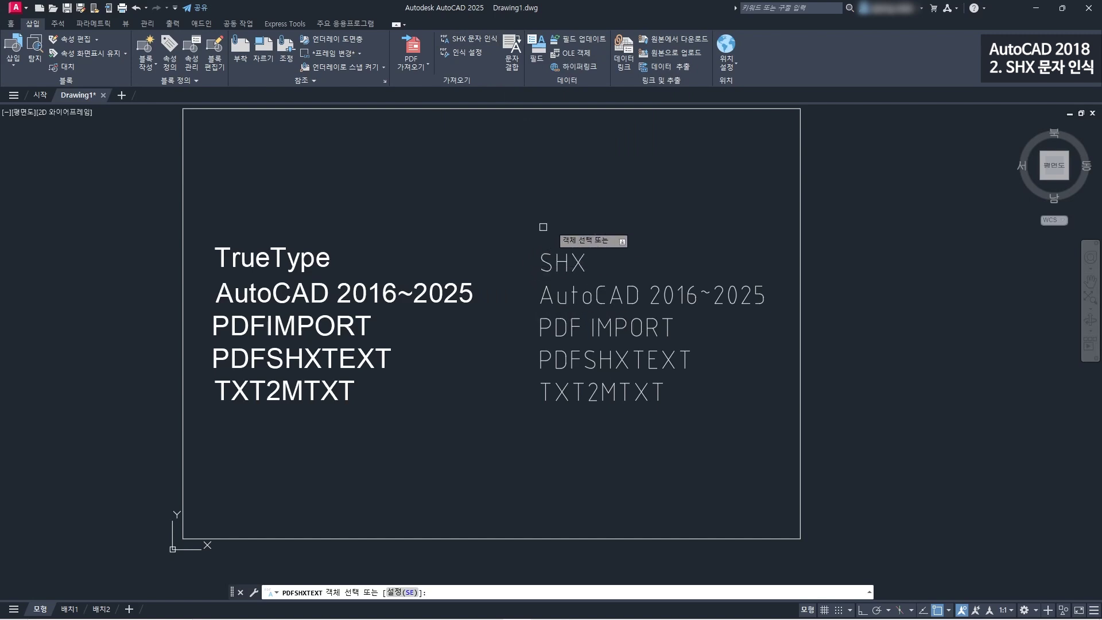
pyautogui.click(511, 225)
pyautogui.click(777, 436)
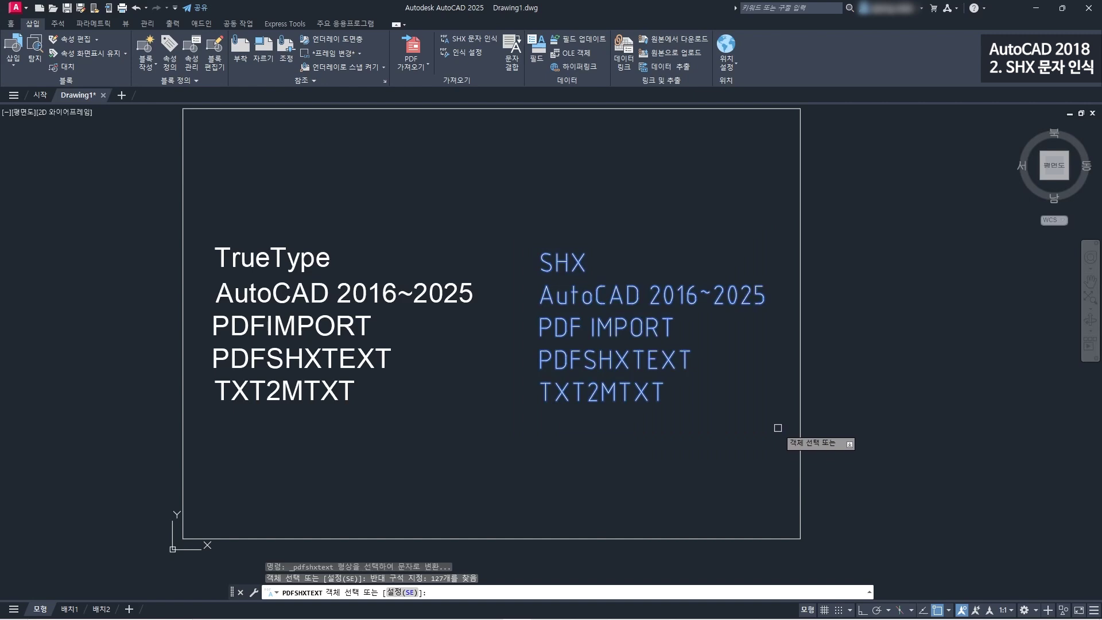
pyautogui.press('Return')
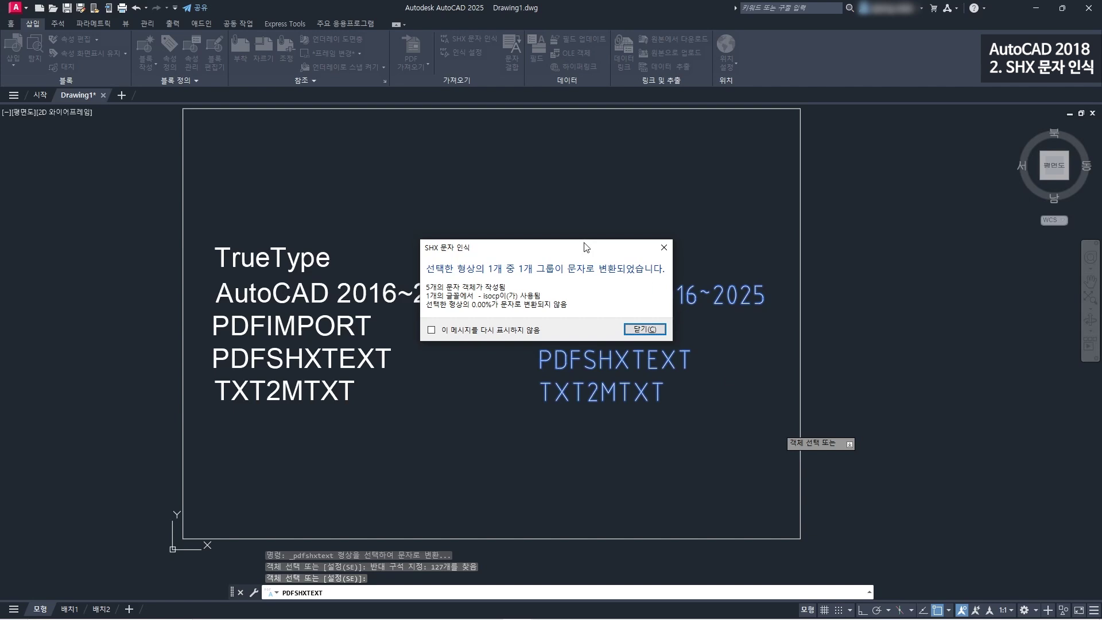
pyautogui.moveTo(585, 246); pyautogui.dragTo(650, 183)
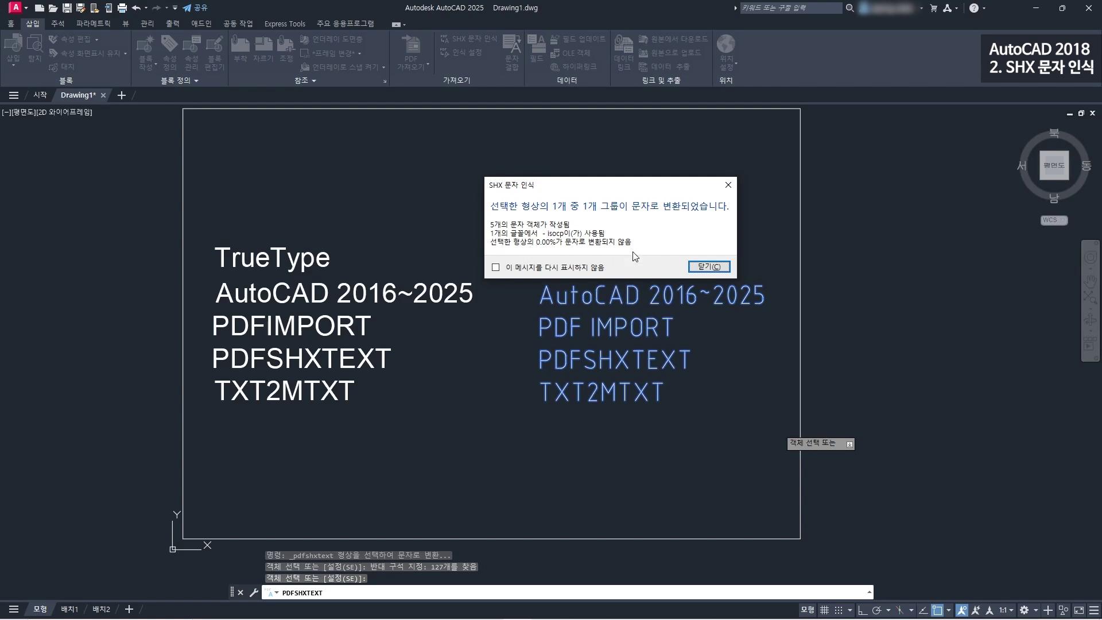
pyautogui.moveTo(629, 186); pyautogui.dragTo(837, 165)
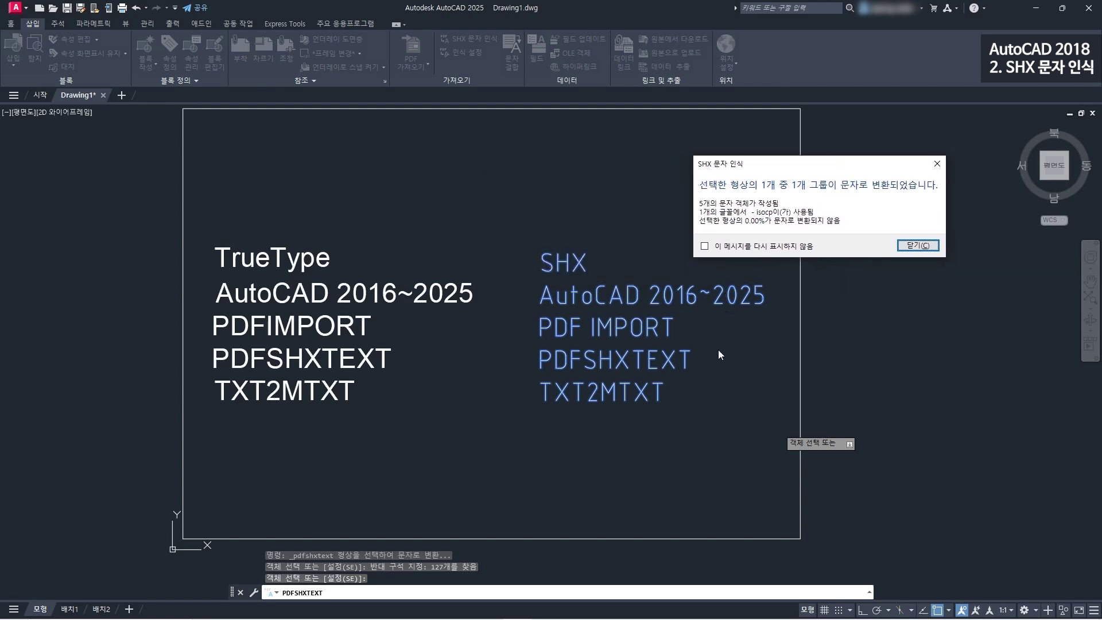
pyautogui.click(918, 246)
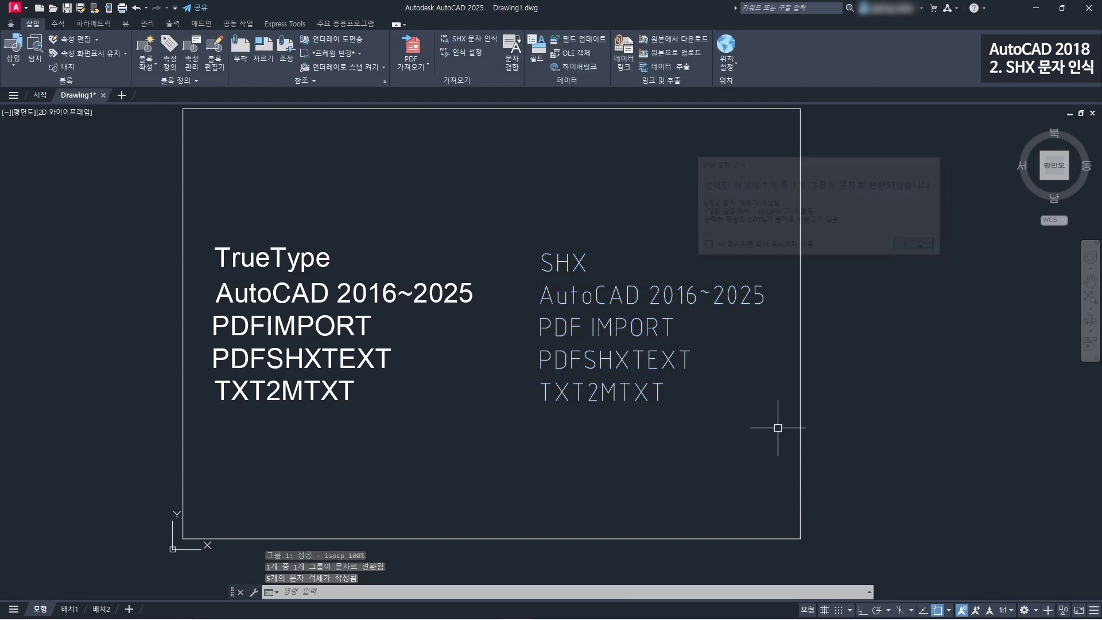
# - Check that the recognized SHX, AutoCAD 2016~2025 and PDF IMPORT lines can be opened for text editing
pyautogui.doubleClick(559, 261)
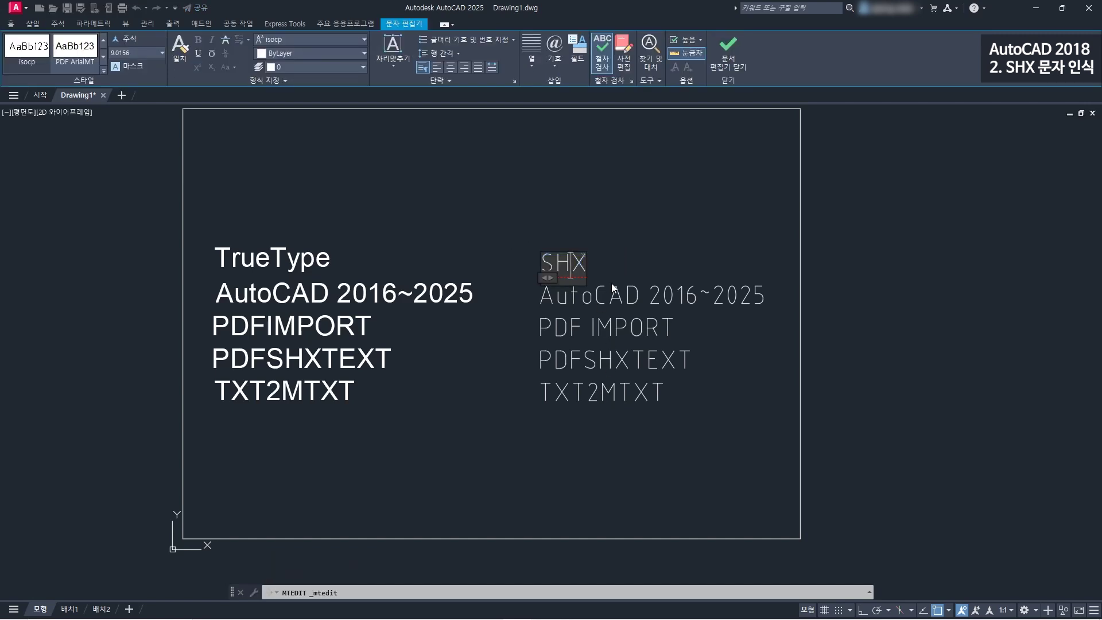
pyautogui.click(648, 295)
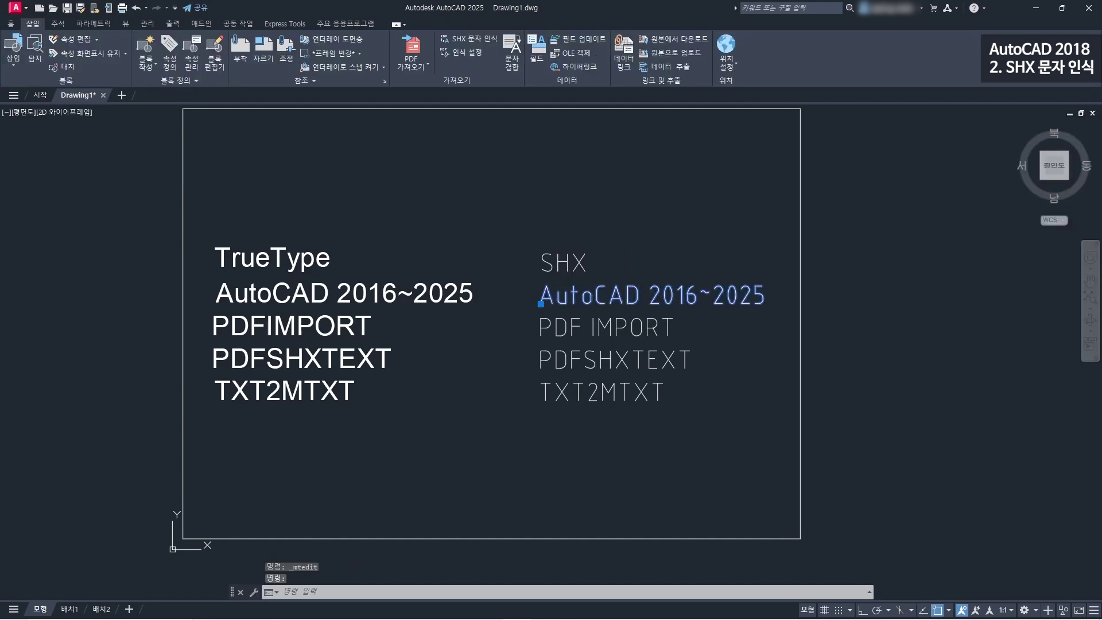
pyautogui.doubleClick(649, 295)
pyautogui.click(722, 326)
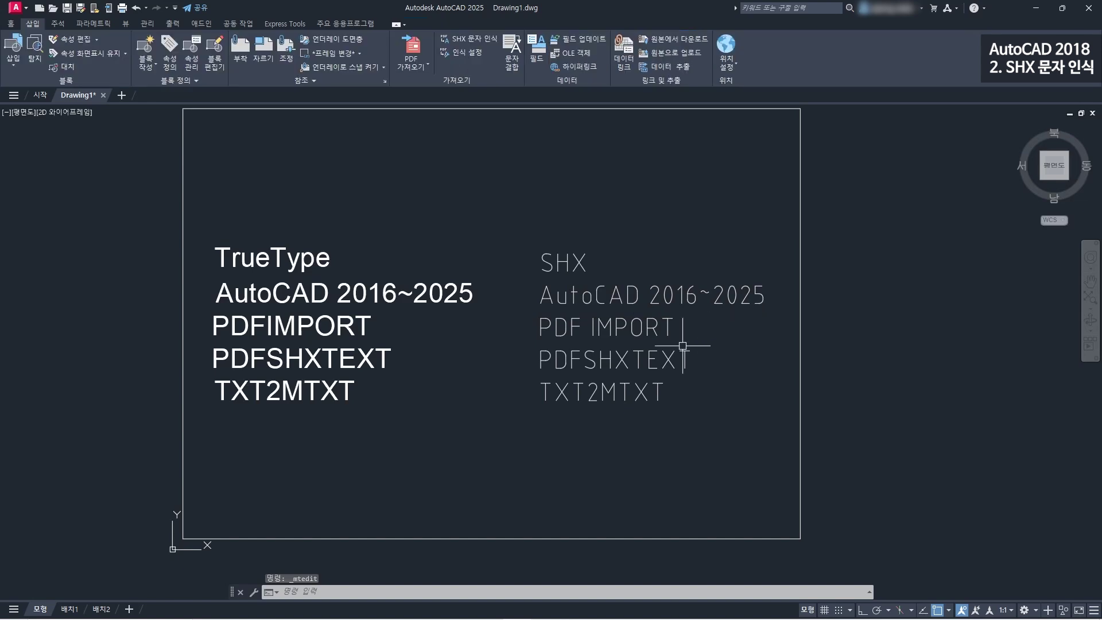
pyautogui.doubleClick(660, 329)
pyautogui.click(707, 322)
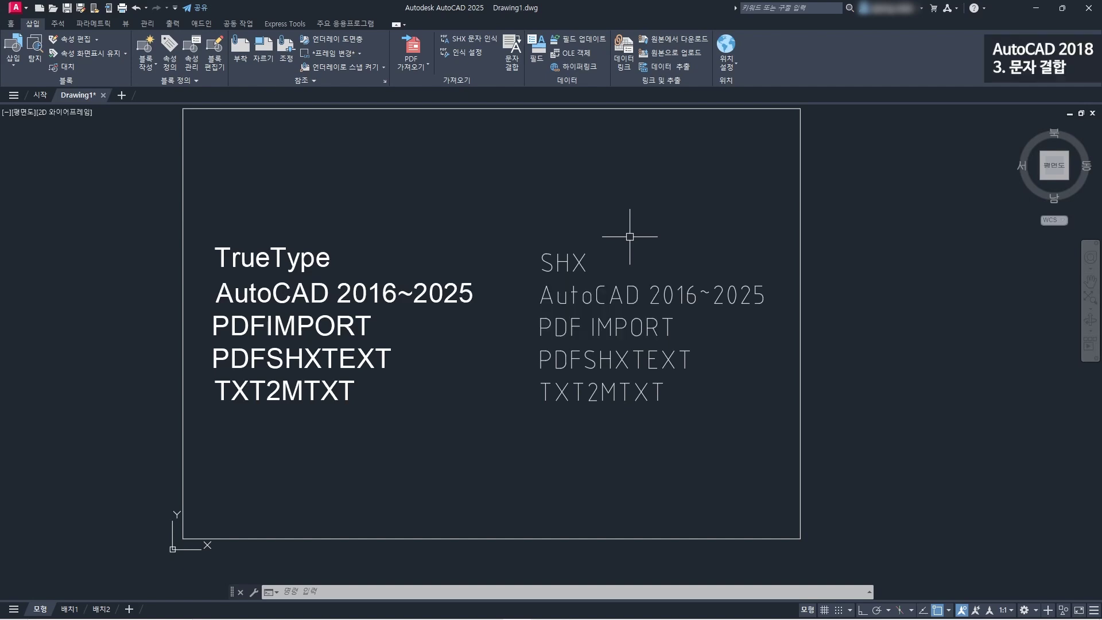
# - Combine the five recognized SHX text lines into a single multiline text object
pyautogui.click(513, 60)
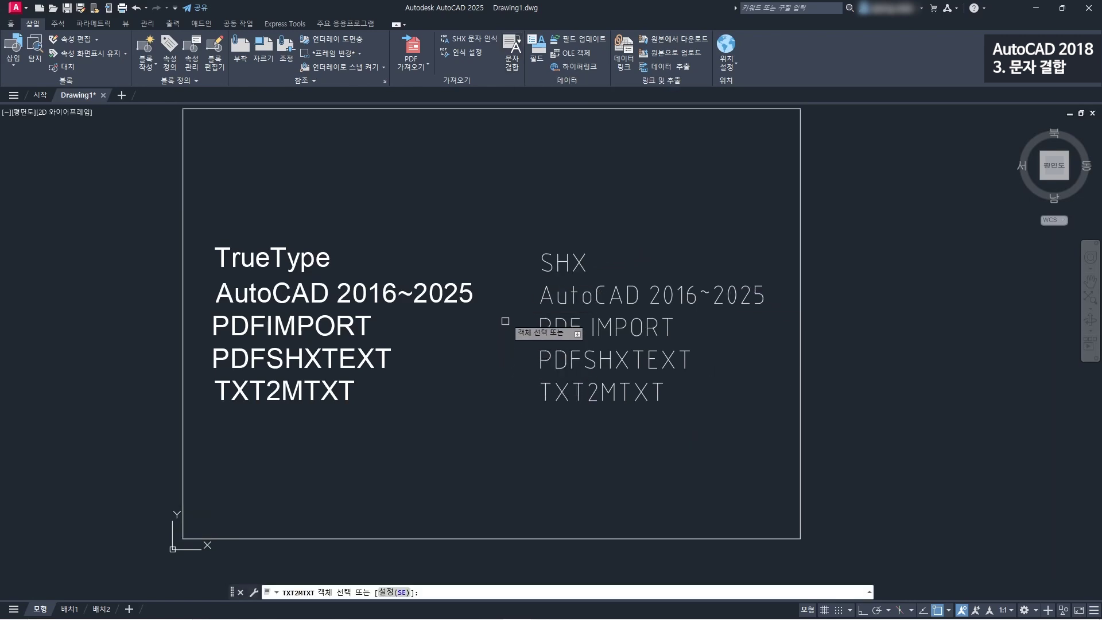
pyautogui.click(511, 233)
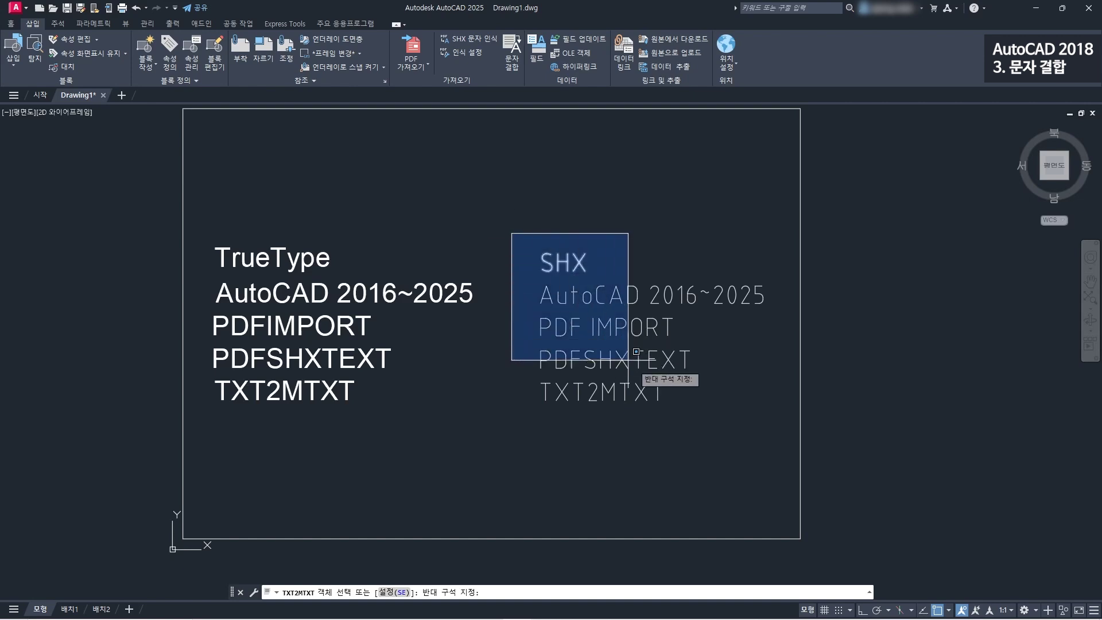
pyautogui.click(774, 442)
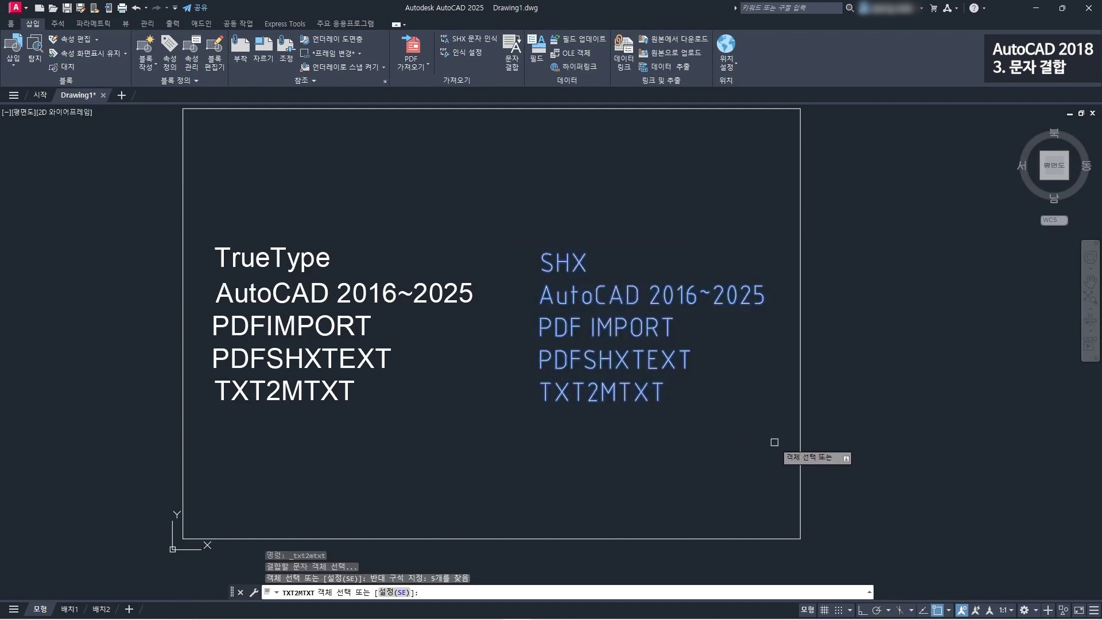
pyautogui.press('Return')
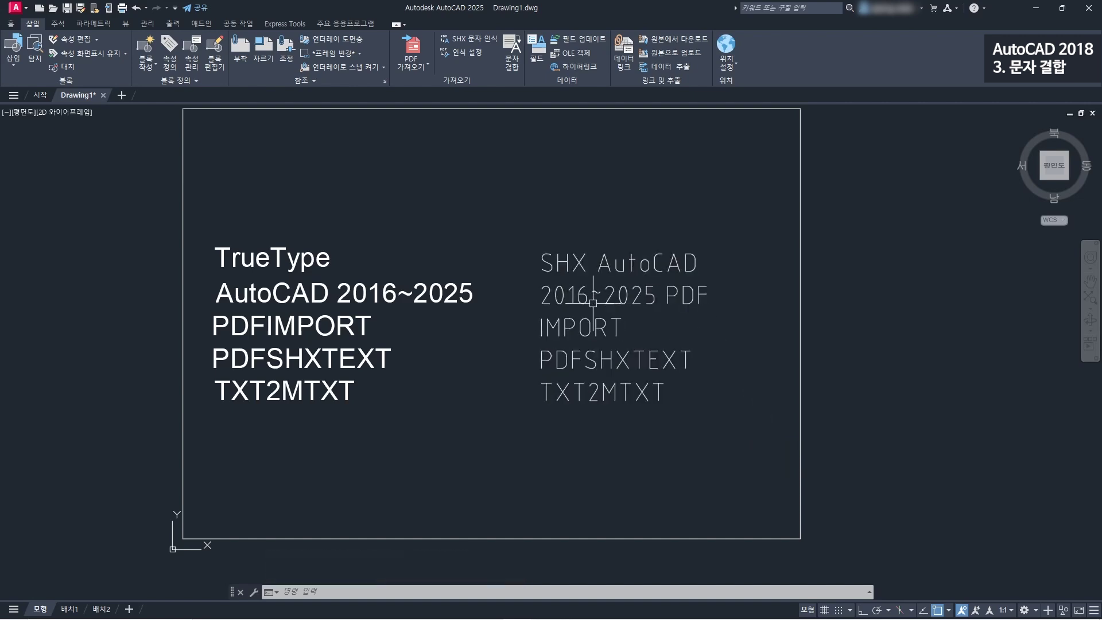
# - Replace the space after SHX in the combined text with a line break so AutoCAD 2016~2025 starts its own line
pyautogui.click(623, 258)
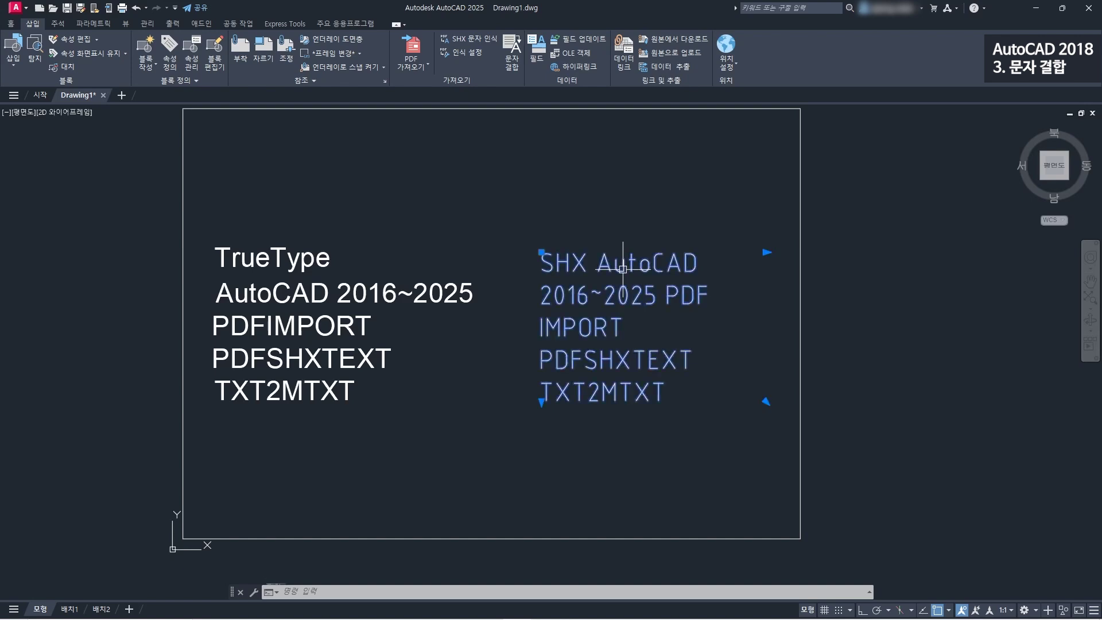
pyautogui.doubleClick(627, 264)
pyautogui.click(595, 264)
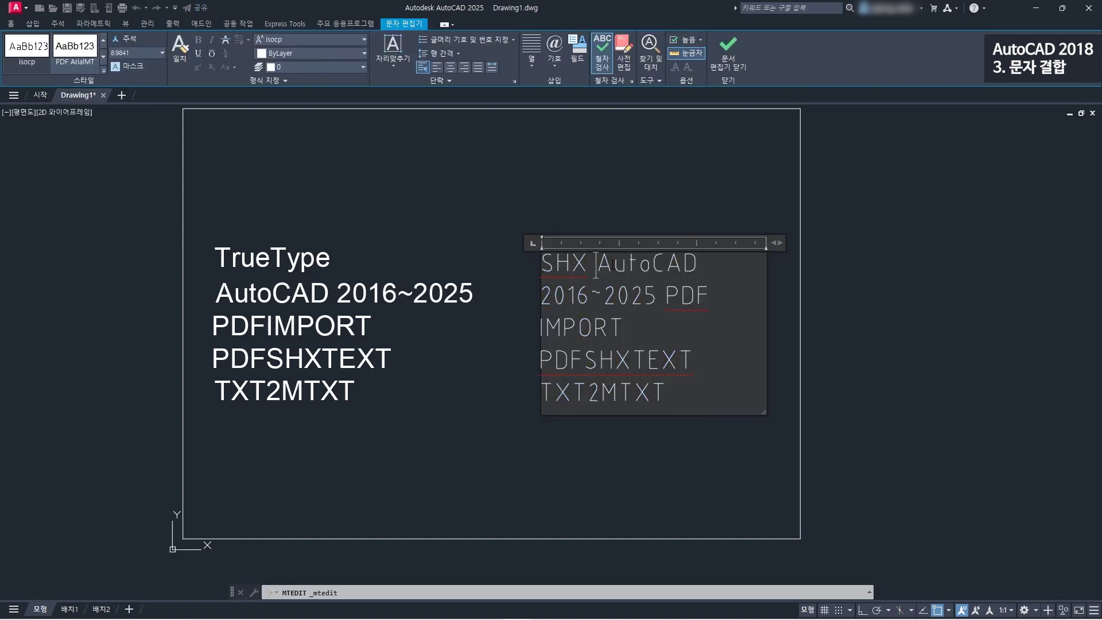
pyautogui.press('BackSpace')
pyautogui.press('Return')
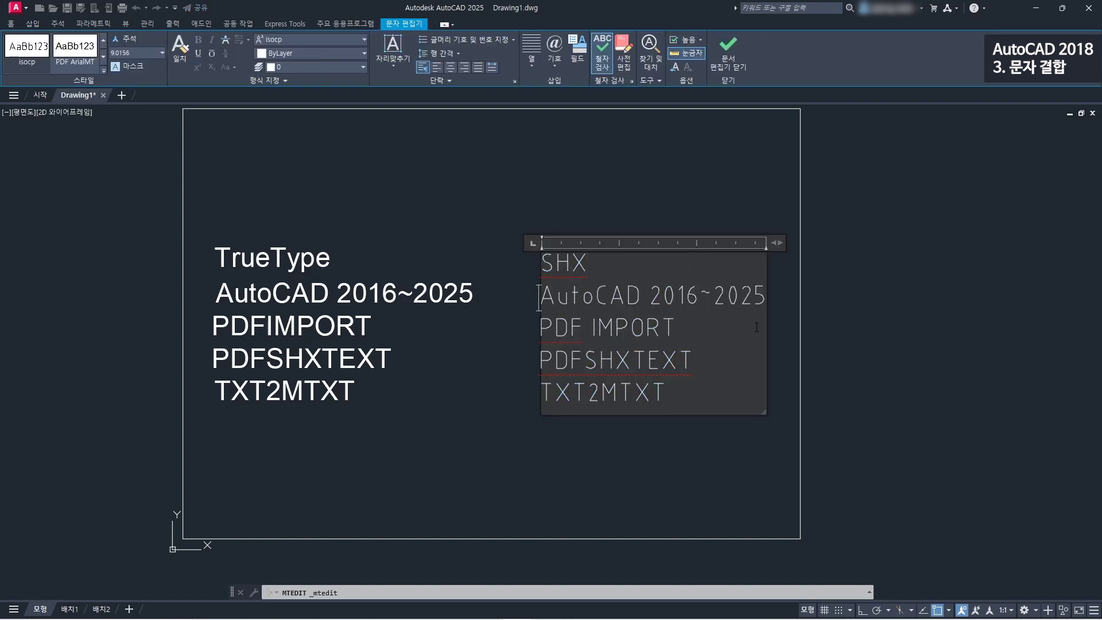
pyautogui.press('Down')
pyautogui.press('Right')
pyautogui.press('Right')
pyautogui.press('Right')
pyautogui.moveTo(779, 243)
pyautogui.mouseDown()
pyautogui.moveTo(729, 249)
pyautogui.moveTo(804, 250)
pyautogui.moveTo(749, 250)
pyautogui.moveTo(786, 253)
pyautogui.mouseUp()
pyautogui.click(755, 204)
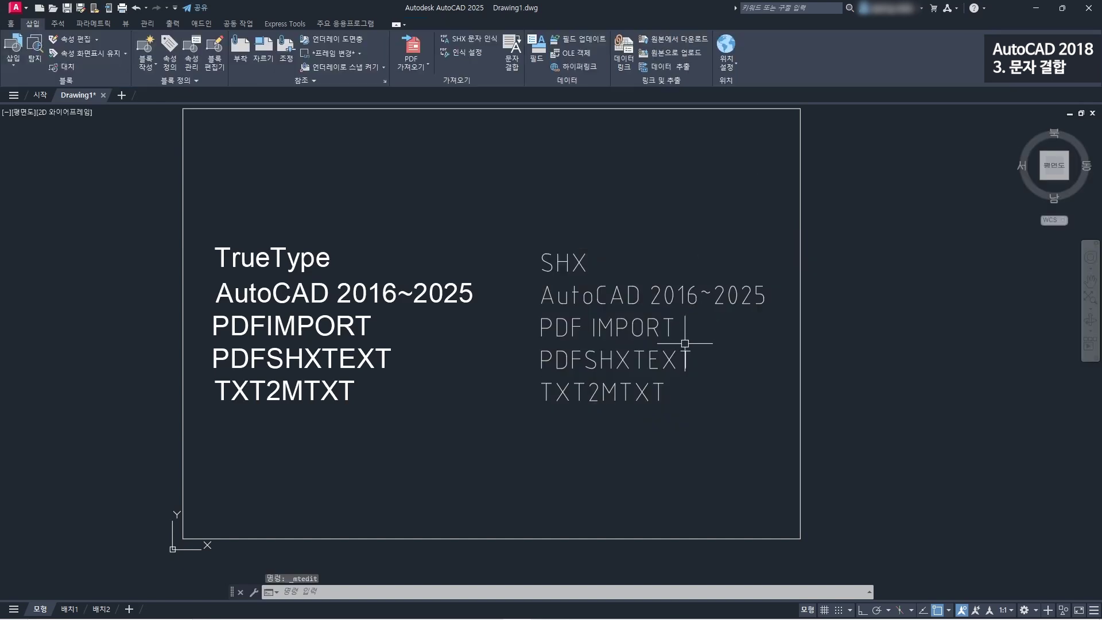
# - Combine the five TrueType text lines into a single multiline text object
pyautogui.moveTo(403, 331); pyautogui.dragTo(438, 325, button='middle')
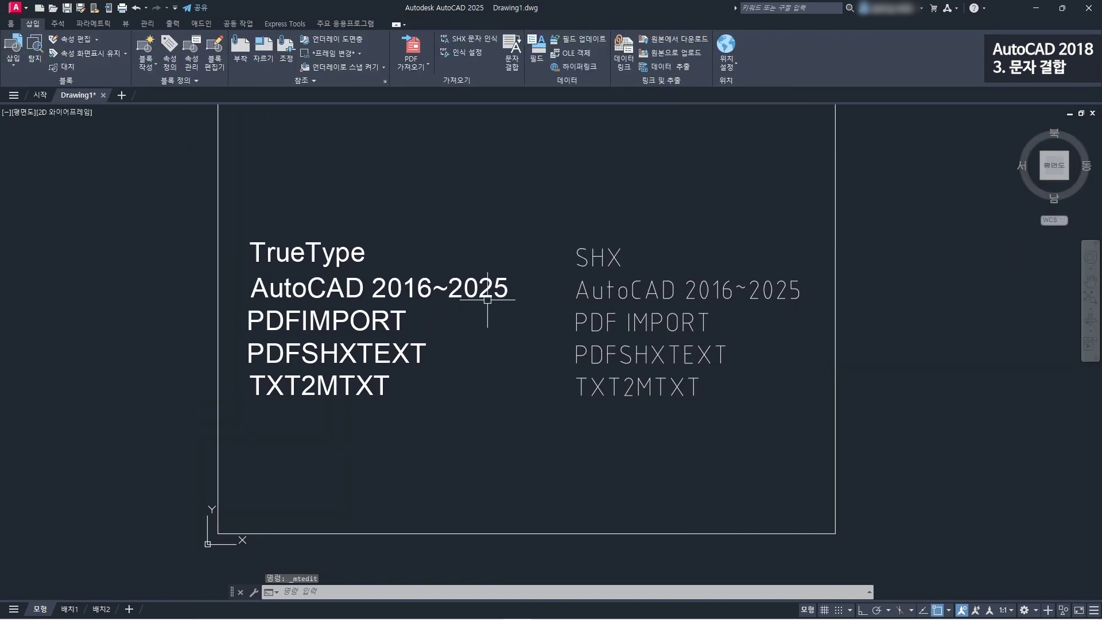
pyautogui.click(512, 65)
pyautogui.click(179, 203)
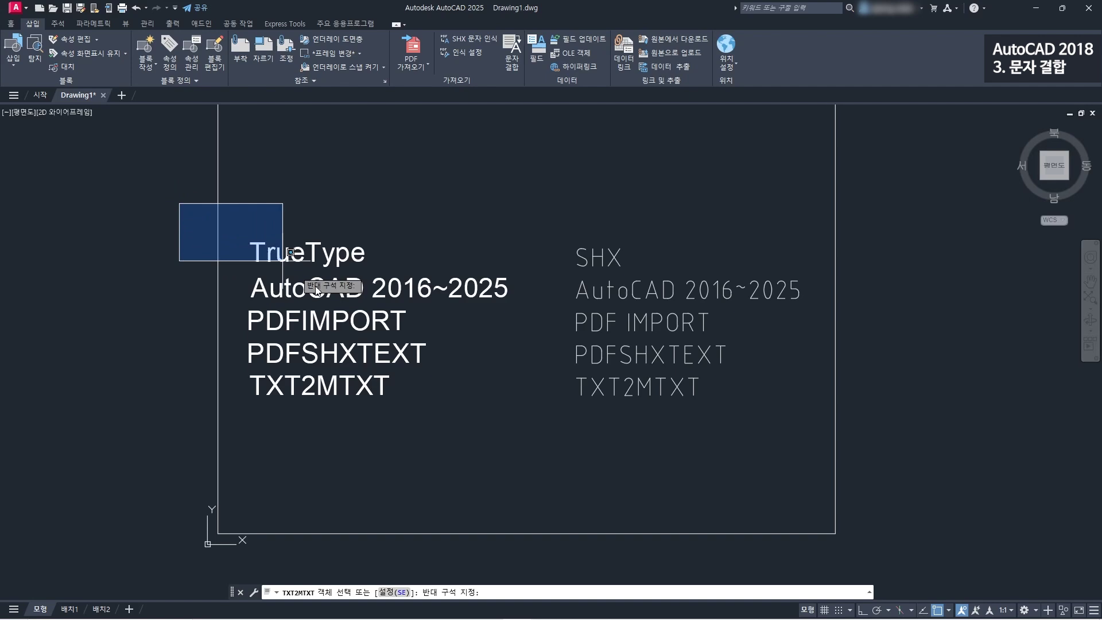
pyautogui.click(524, 431)
pyautogui.press('Return')
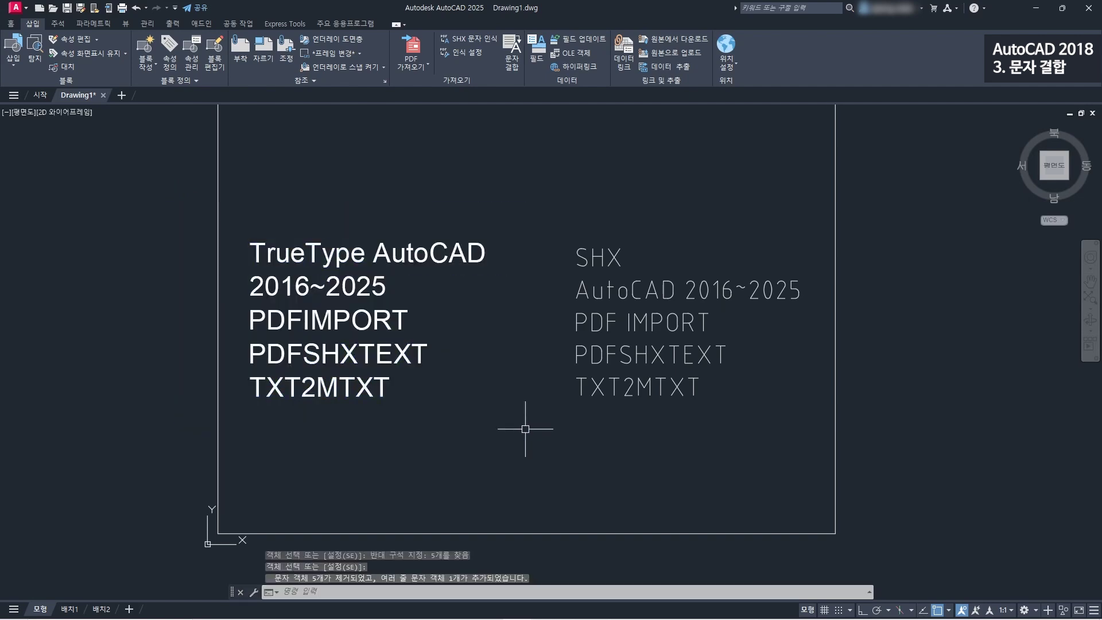
# - Replace the space after TrueType in the combined text with a line break and finish editing
pyautogui.doubleClick(393, 261)
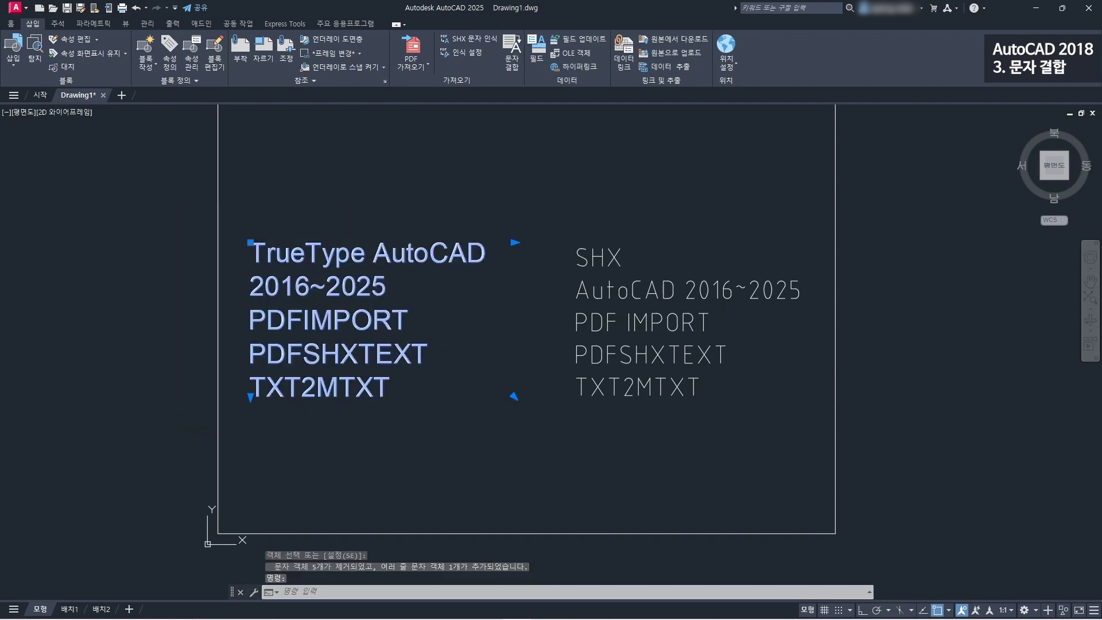
pyautogui.press('Left')
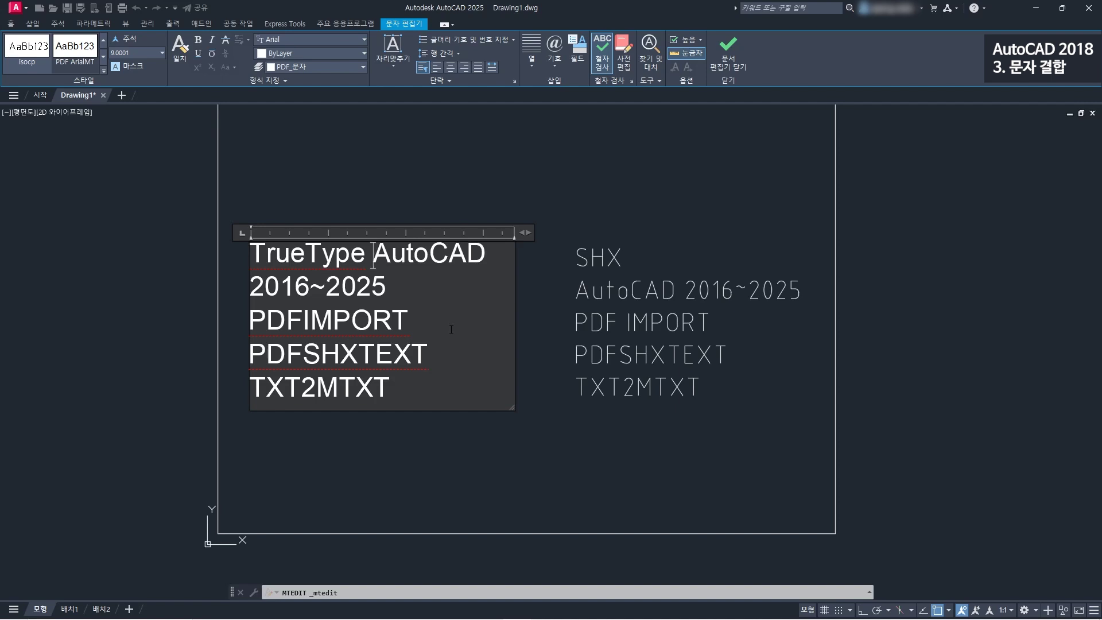
pyautogui.press('BackSpace')
pyautogui.press('Return')
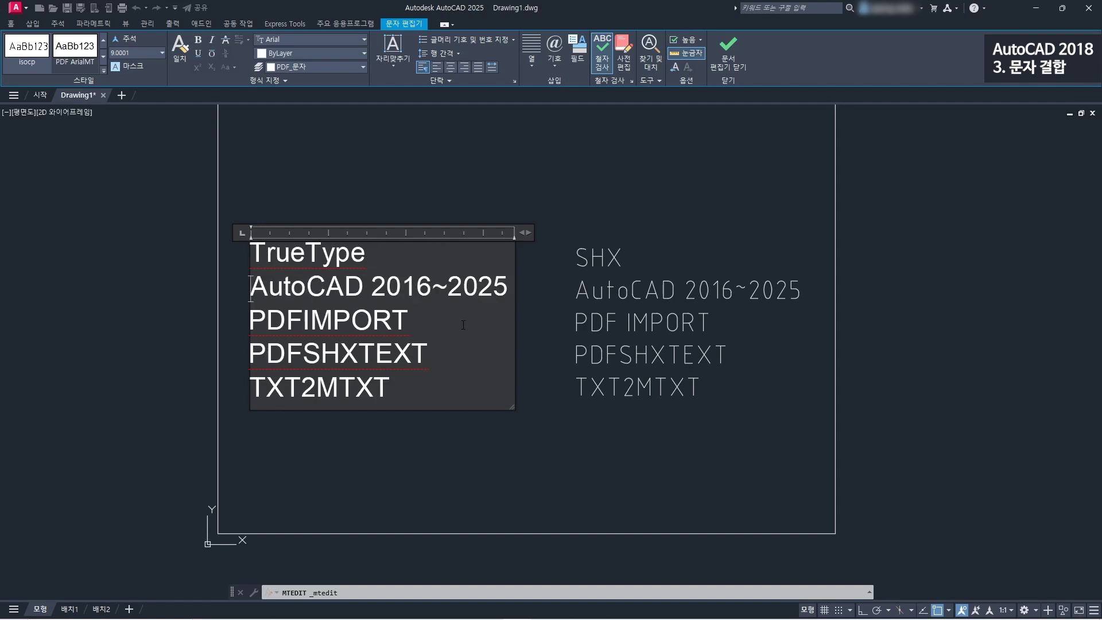
pyautogui.click(730, 51)
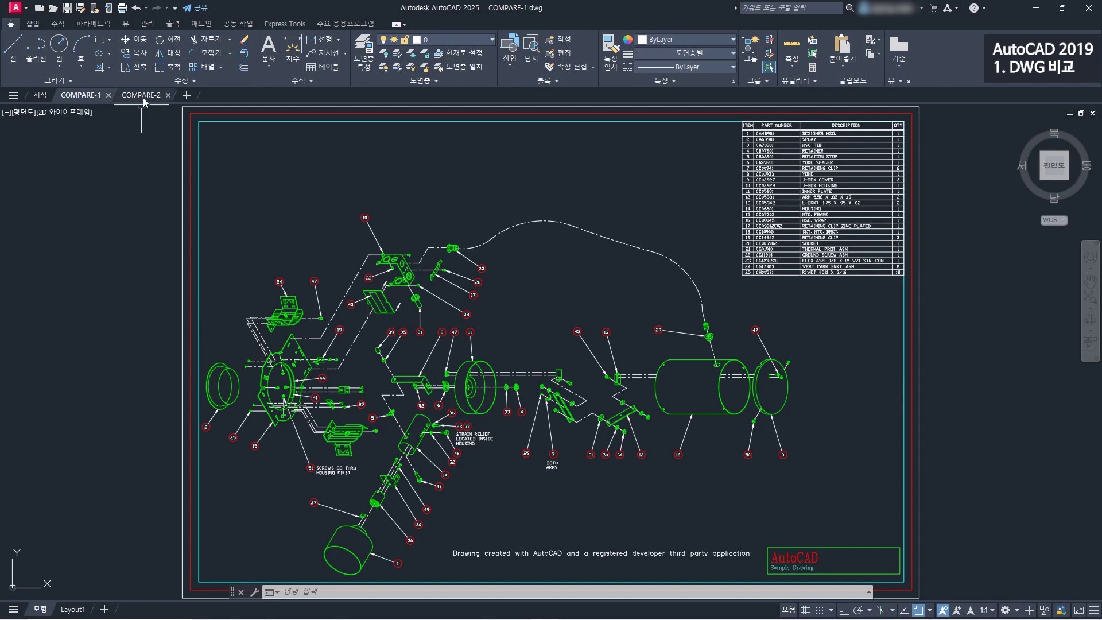
# - View the COMPARE-2 drawing and return to COMPARE-1 to look at their differences
pyautogui.click(140, 94)
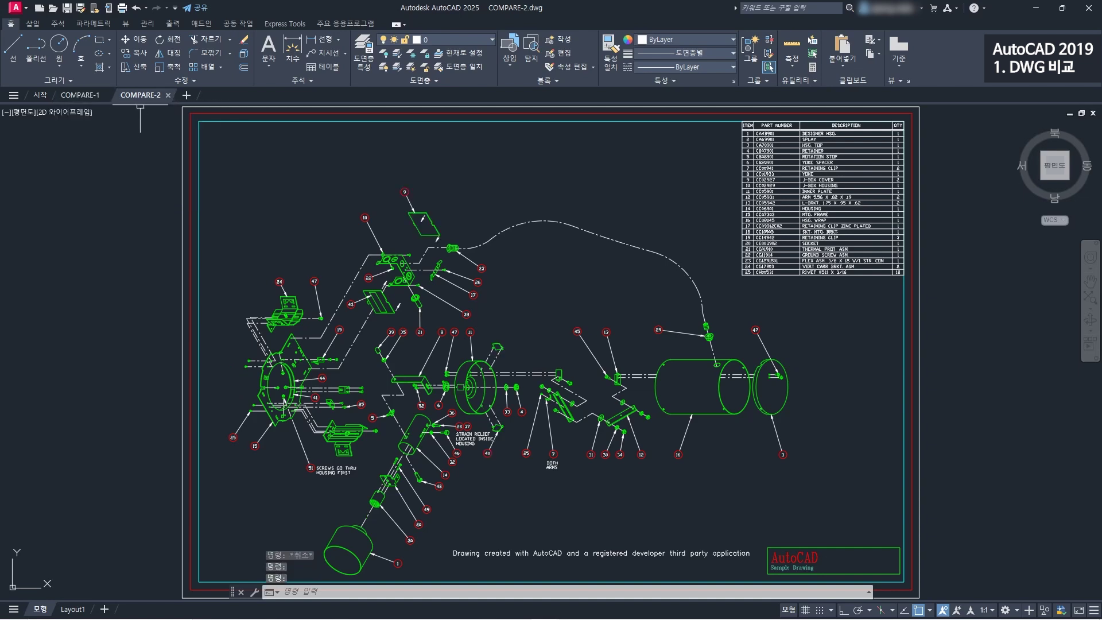
pyautogui.click(85, 95)
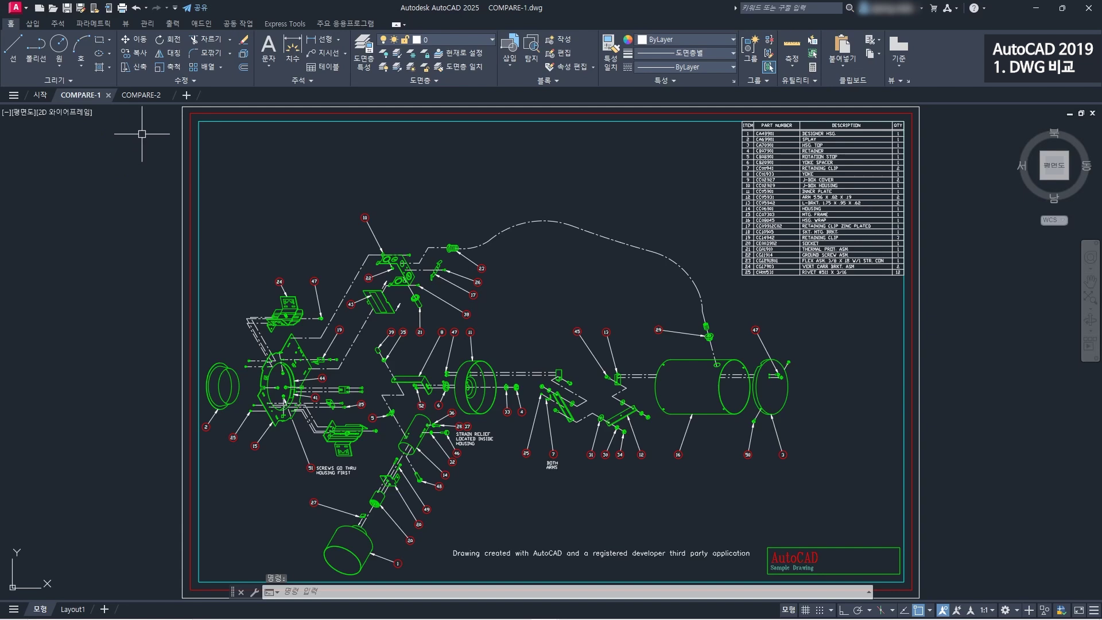
# - Close the COMPARE-2 drawing and run DWG Compare on COMPARE-1 against the COMPARE-2 file
pyautogui.click(141, 95)
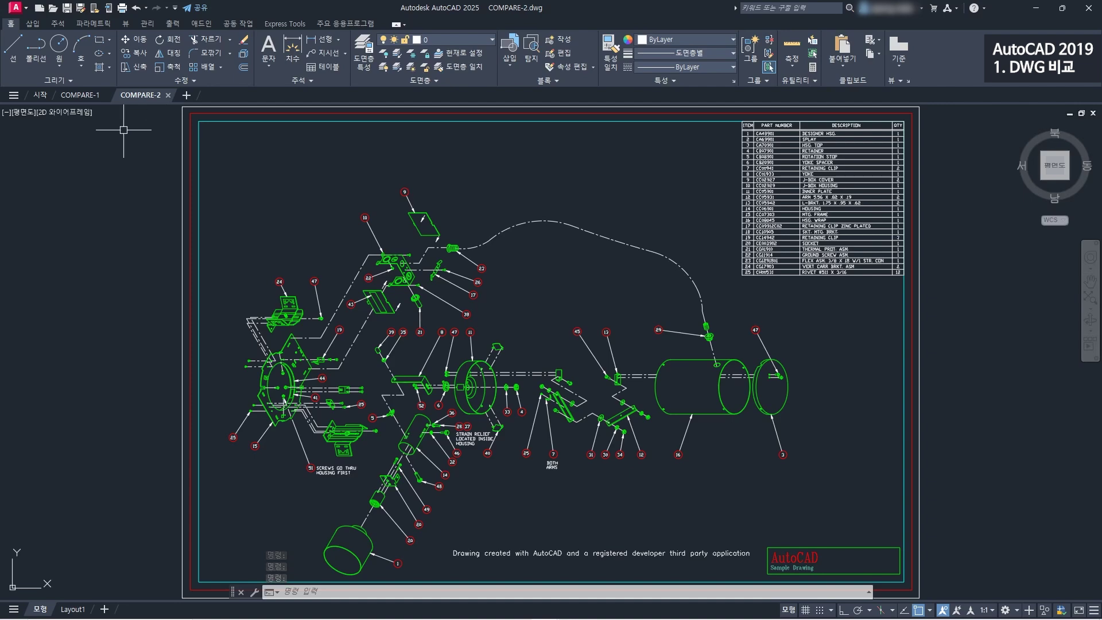
pyautogui.click(168, 95)
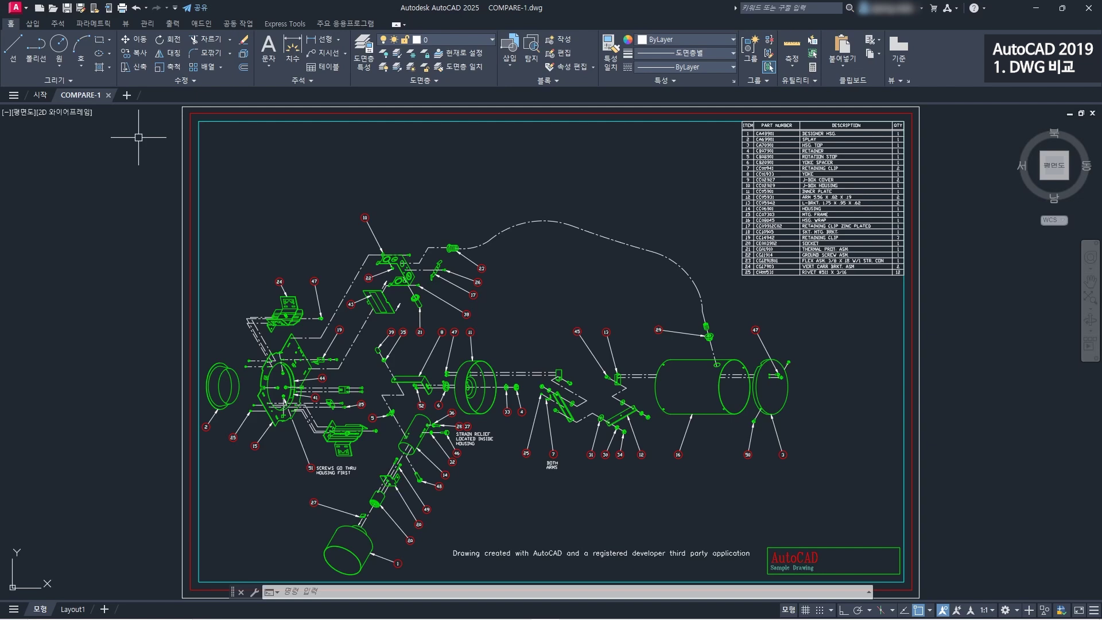
pyautogui.click(238, 23)
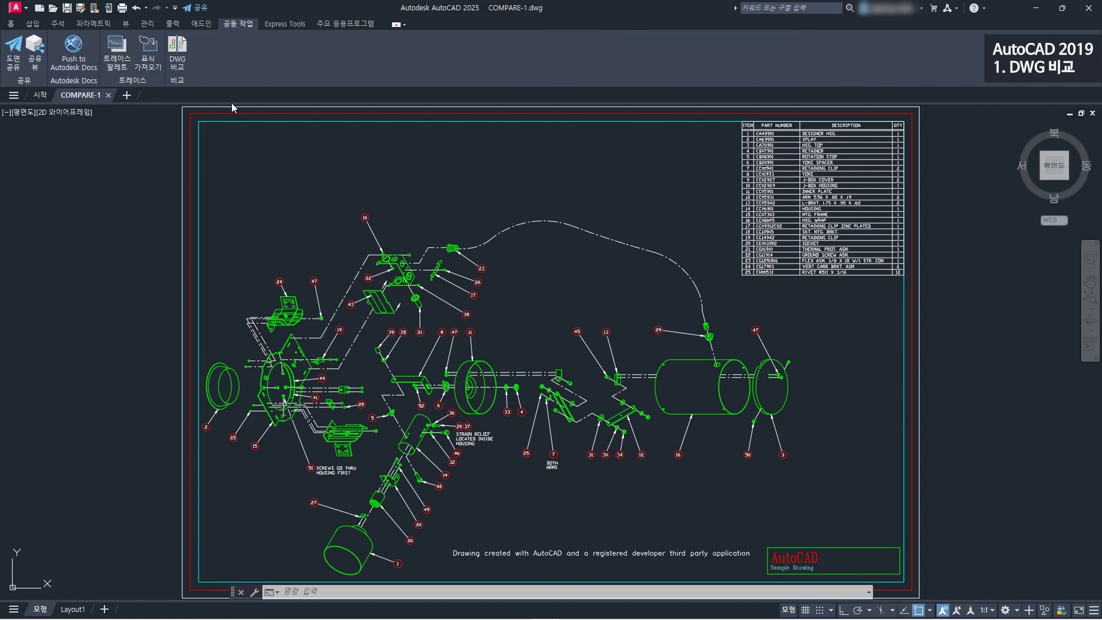
pyautogui.click(180, 71)
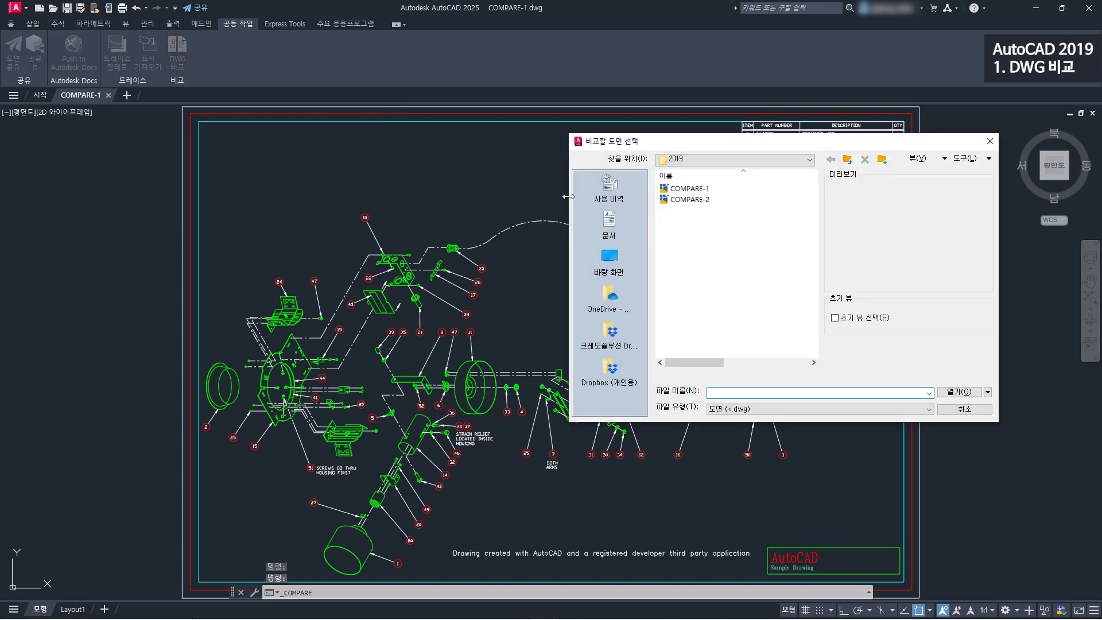
pyautogui.click(691, 201)
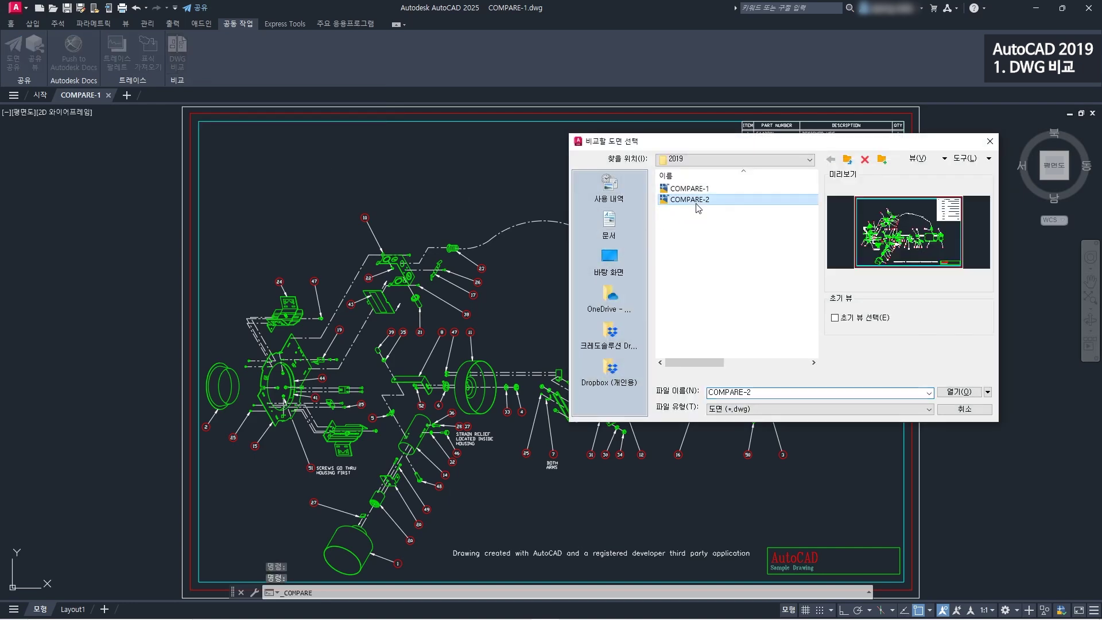
pyautogui.click(968, 395)
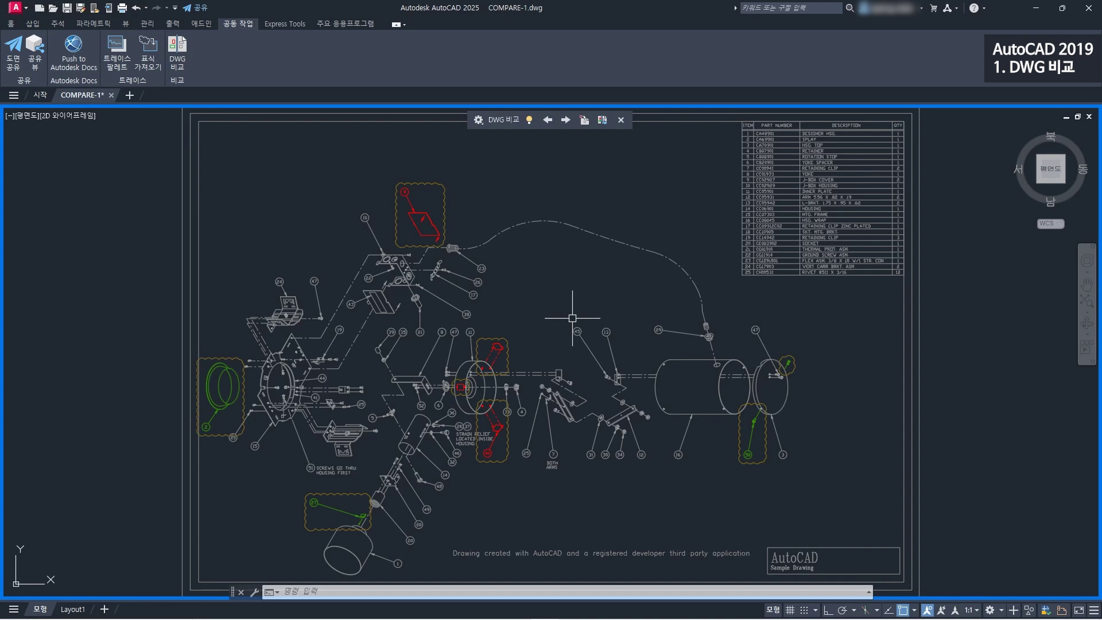
# - Hide and show again the objects missing from the current drawing and those found only in it, using the comparison settings
pyautogui.click(478, 120)
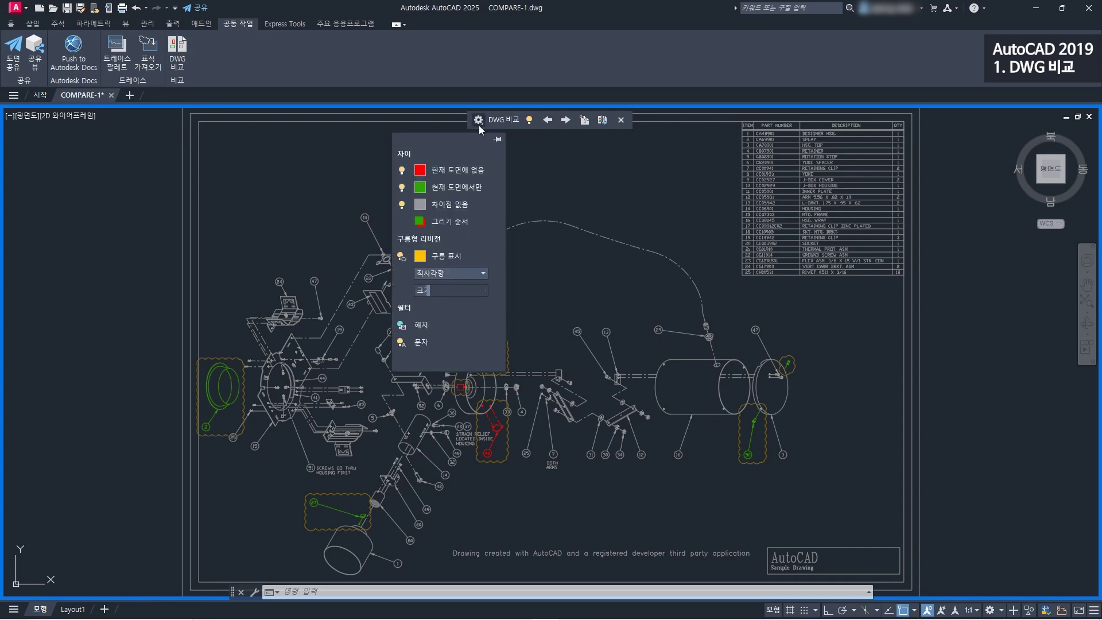
pyautogui.click(401, 171)
pyautogui.click(402, 170)
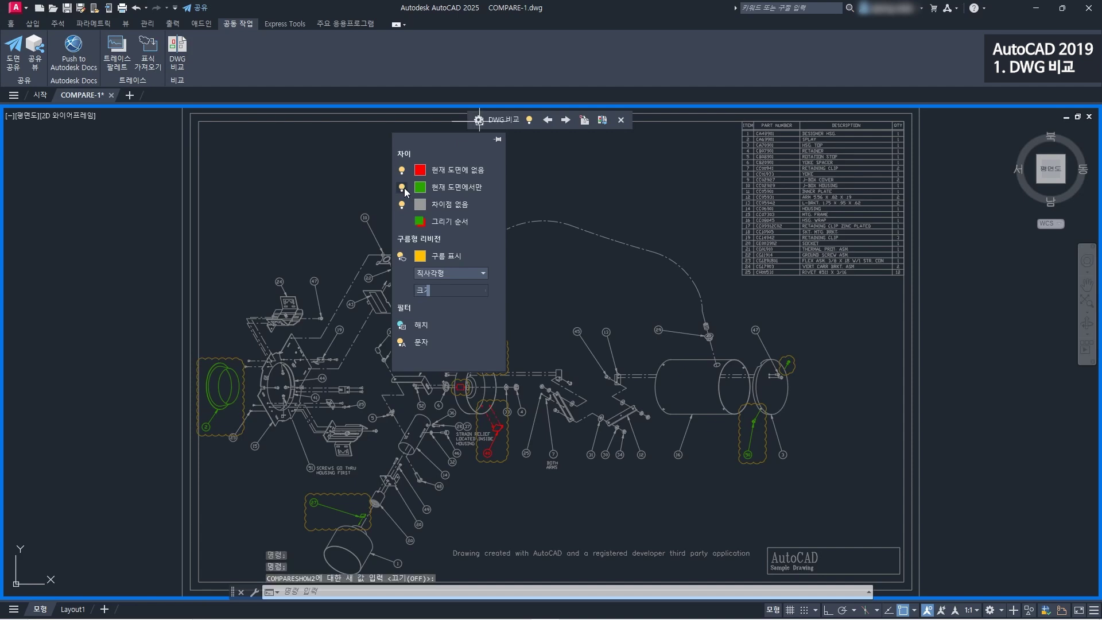
pyautogui.click(402, 188)
pyautogui.click(402, 187)
# - Set the comparison color for objects not in the current drawing to cyan, index color 4
pyautogui.click(420, 171)
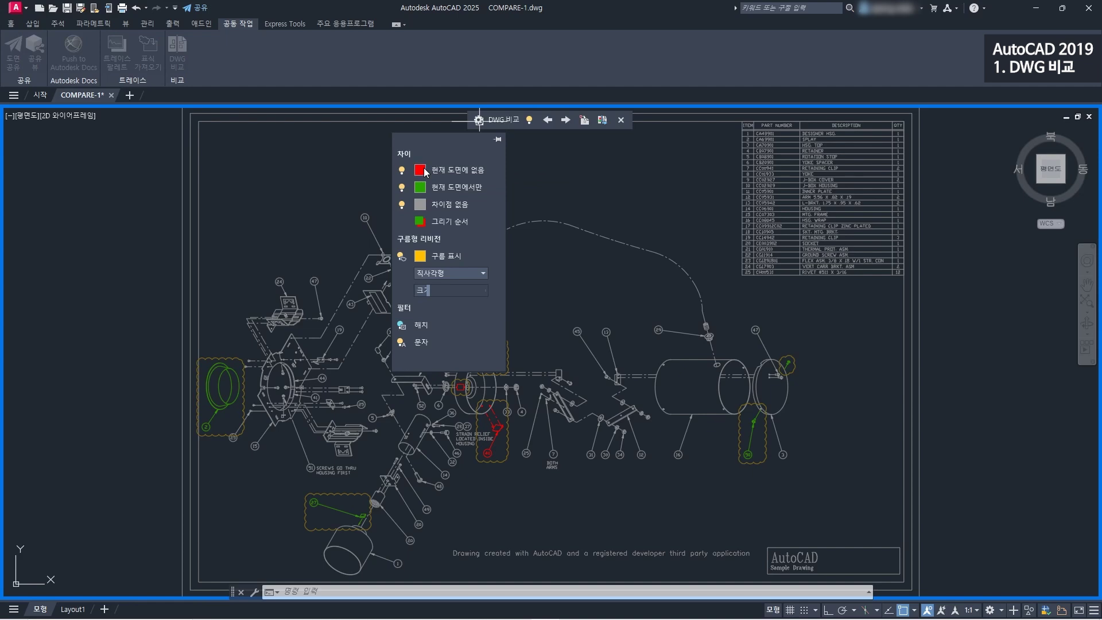
pyautogui.click(670, 443)
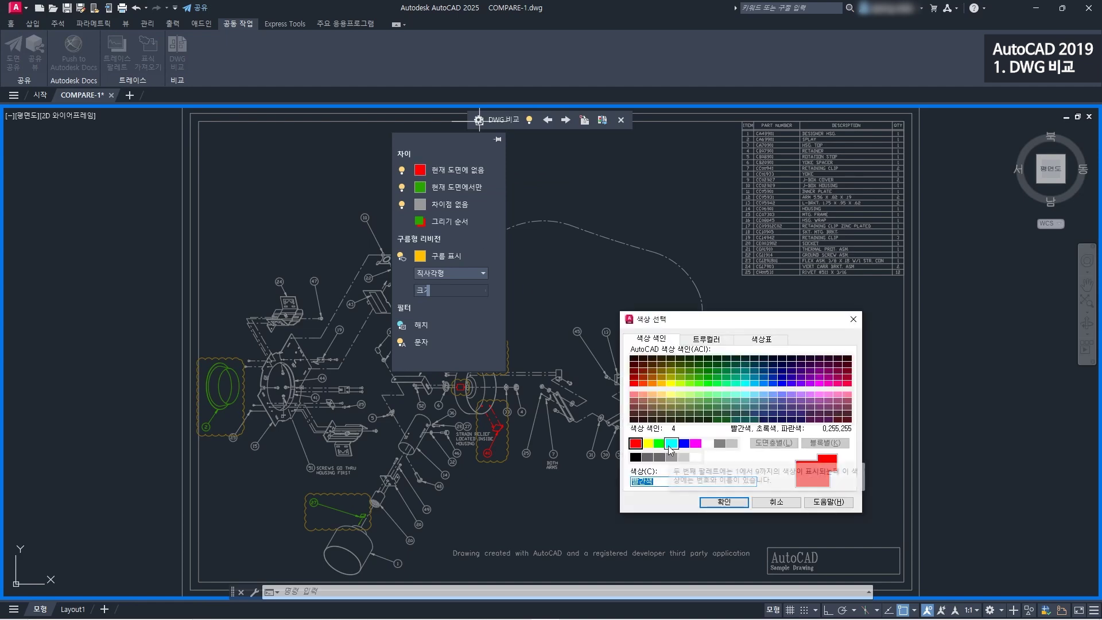
pyautogui.click(723, 502)
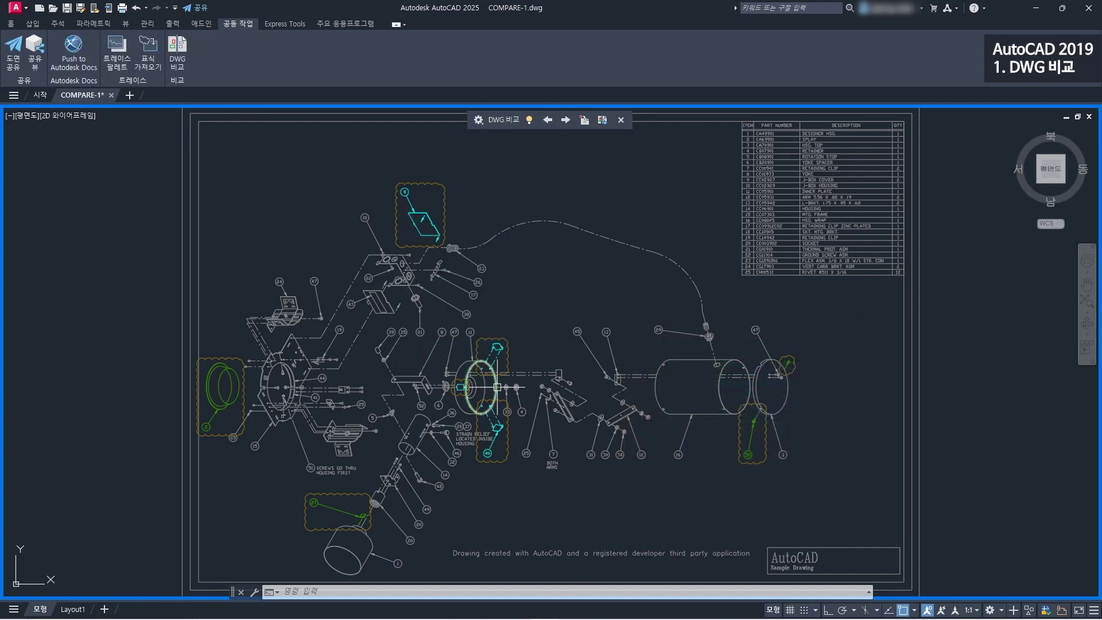
# - Enlarge the revision clouds around the differences in the comparison settings
pyautogui.click(479, 123)
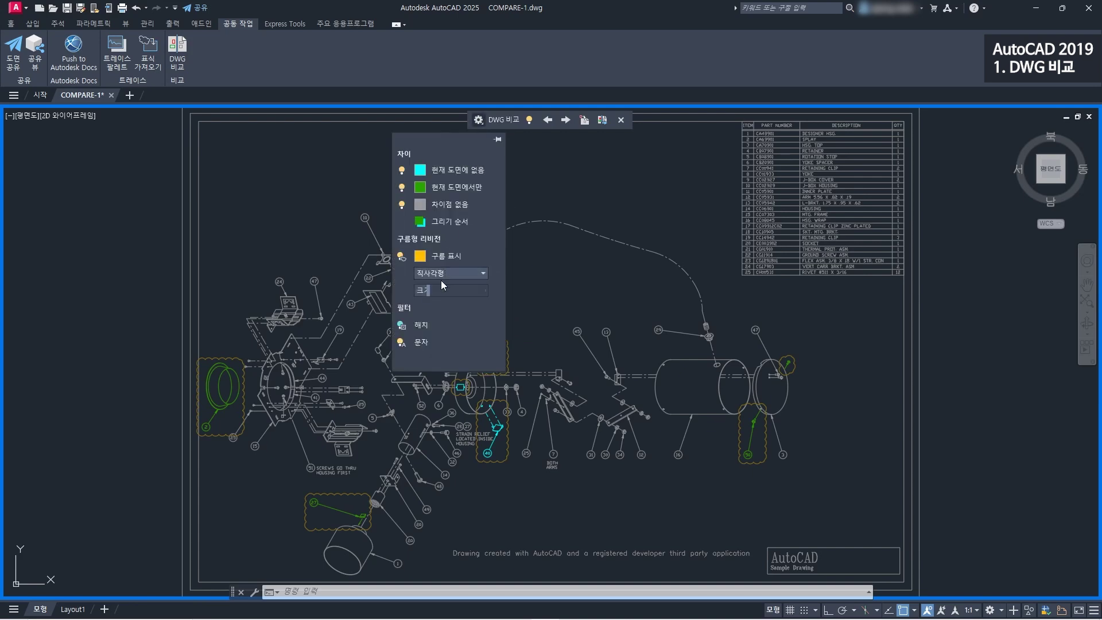
pyautogui.moveTo(428, 289)
pyautogui.moveTo(456, 289); pyautogui.dragTo(445, 289)
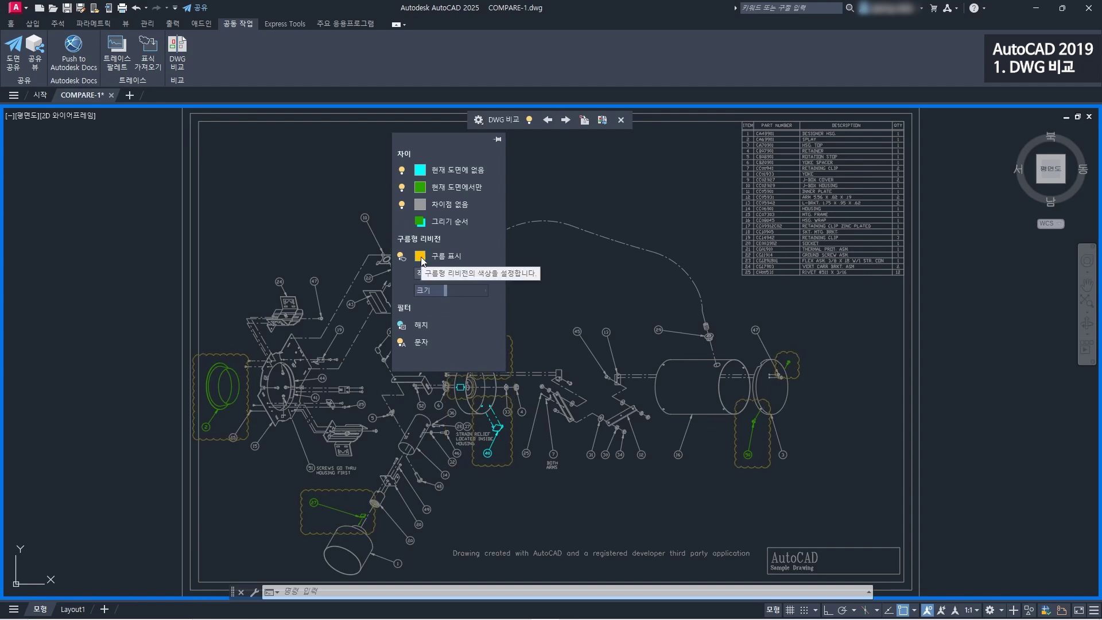
# - Check the indexed colors available for the revision clouds and accept the current color
pyautogui.click(420, 257)
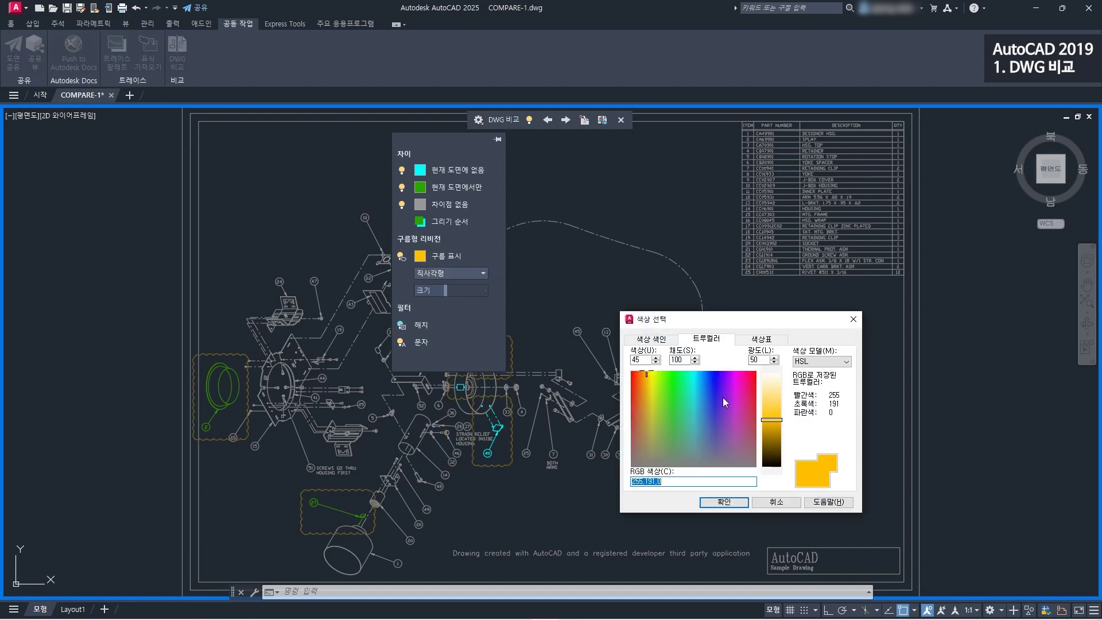
pyautogui.click(653, 339)
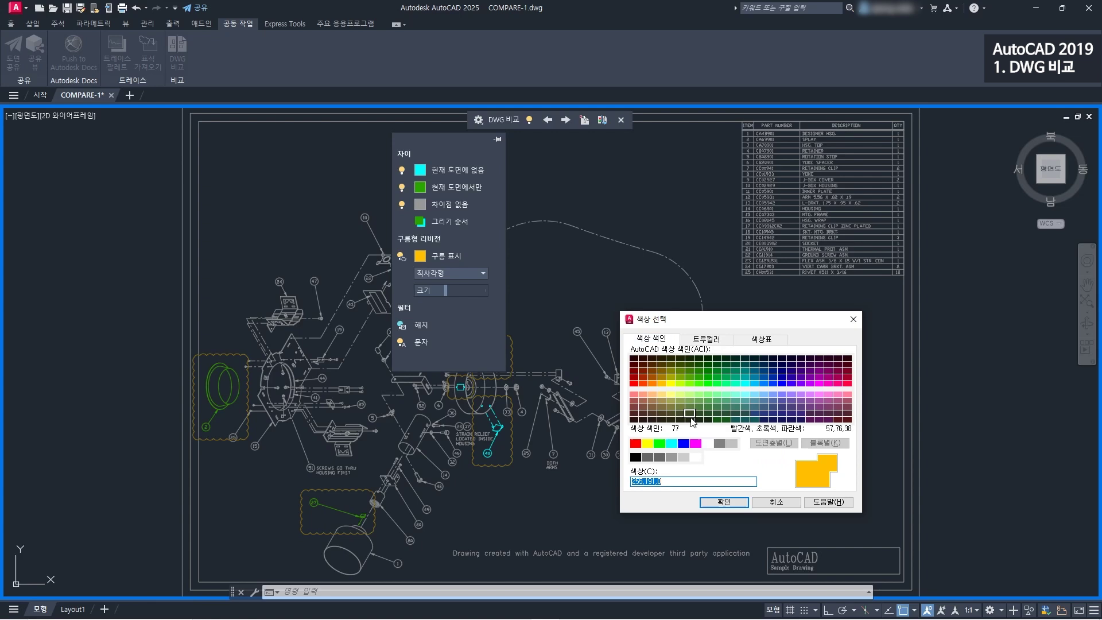
pyautogui.click(723, 501)
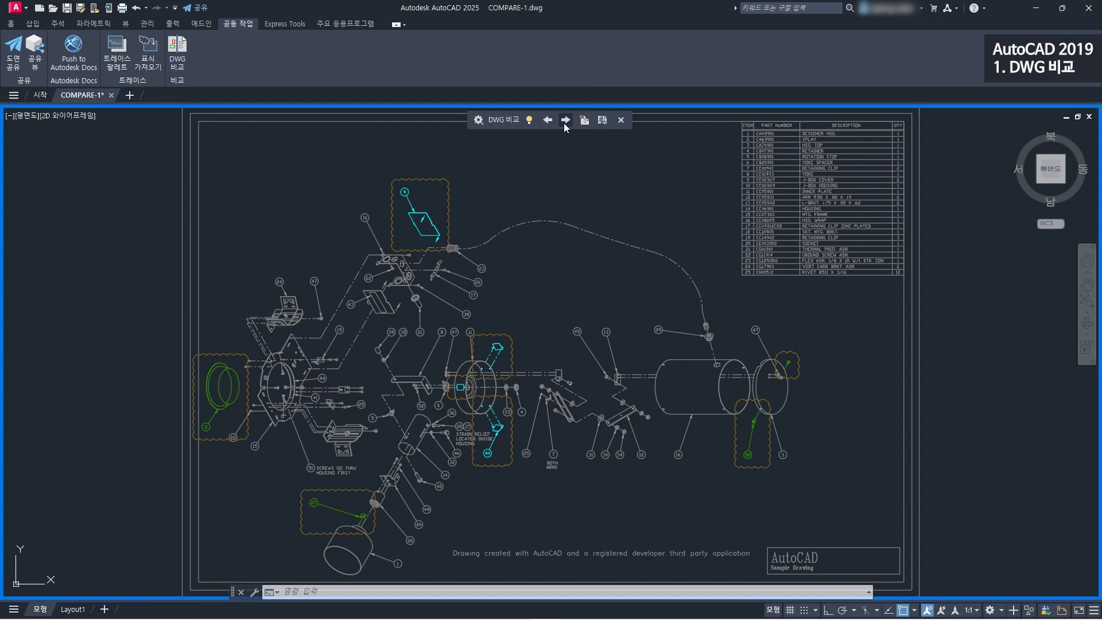
# - Step through four of the marked differences one after another and exit the drawing comparison
pyautogui.click(564, 120)
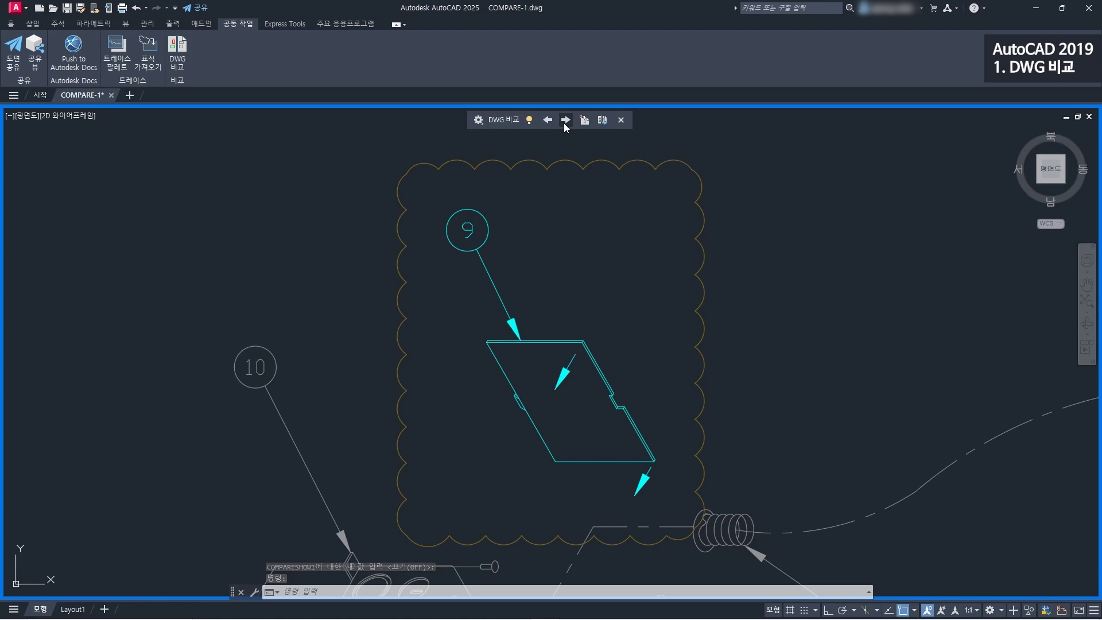
pyautogui.click(565, 121)
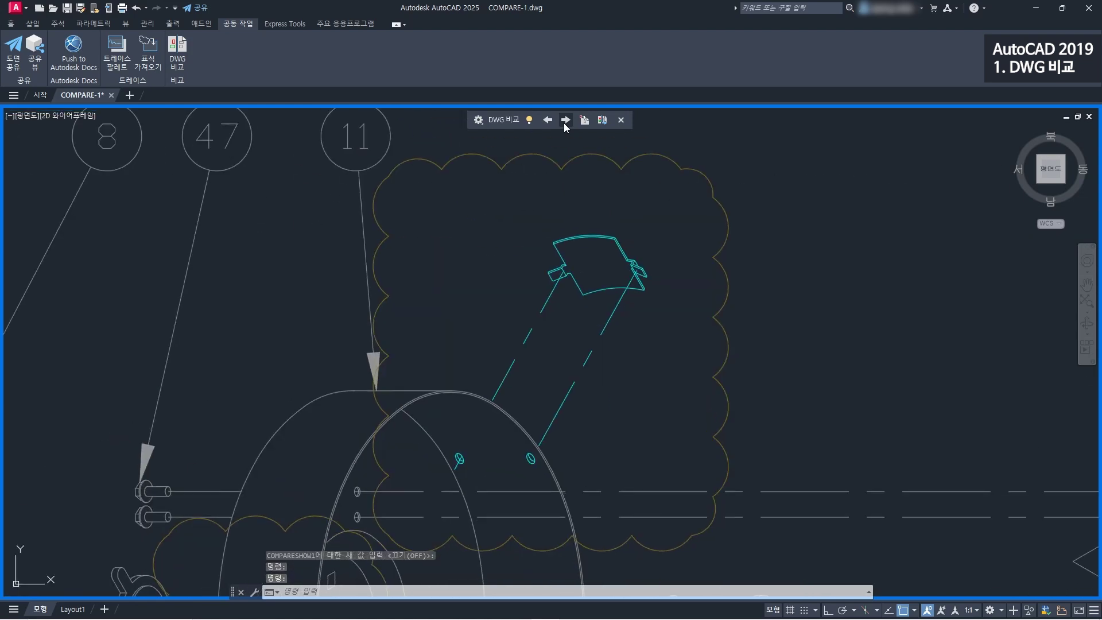
pyautogui.click(564, 120)
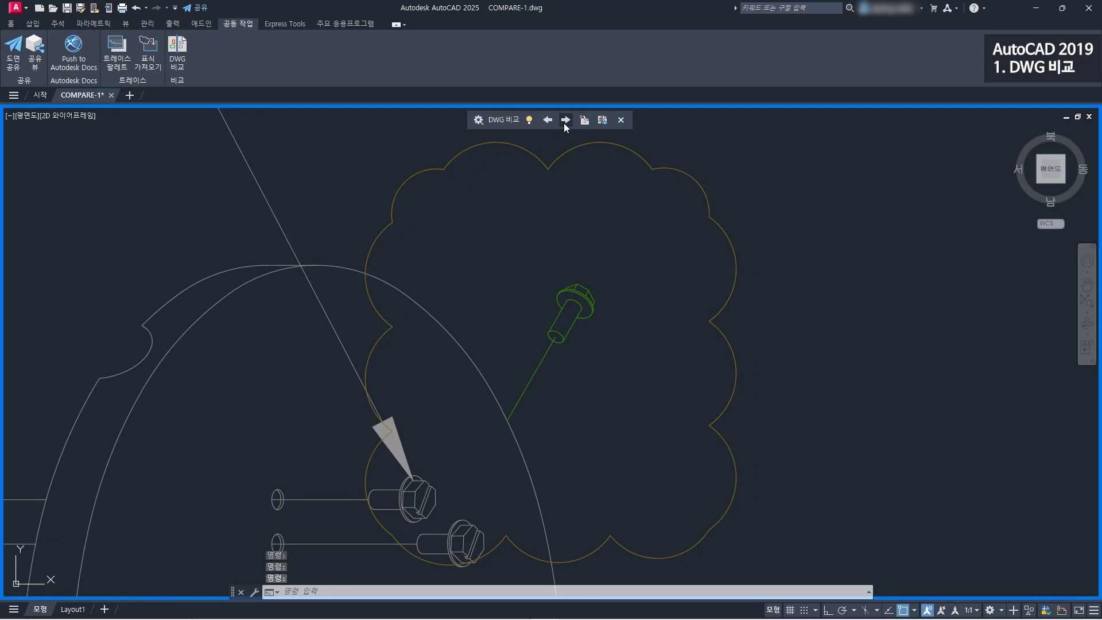
pyautogui.click(565, 121)
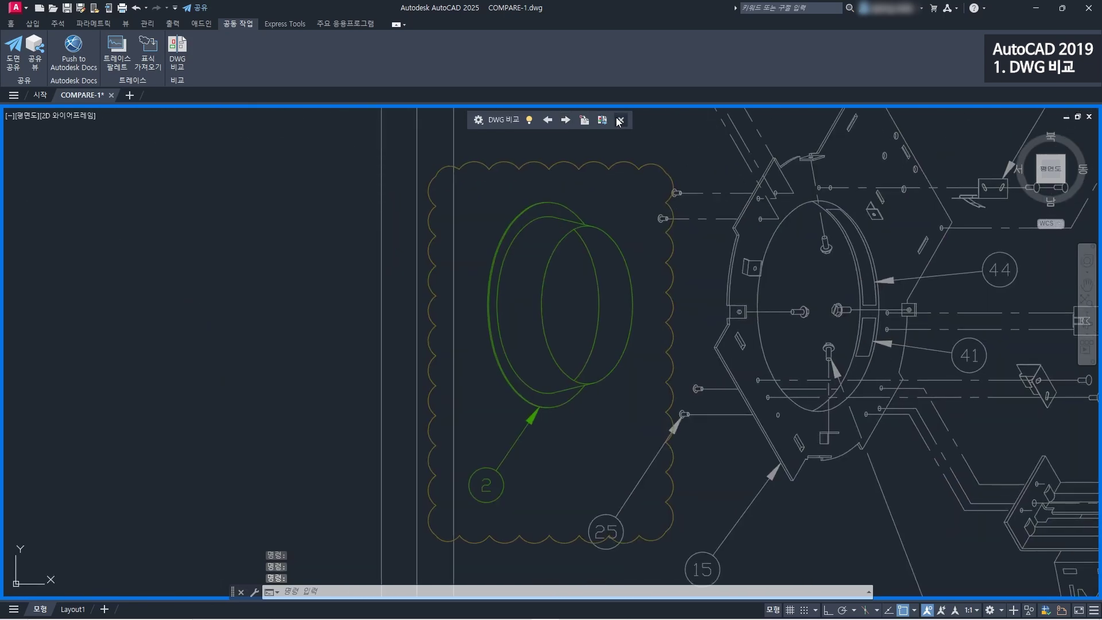
pyautogui.click(619, 120)
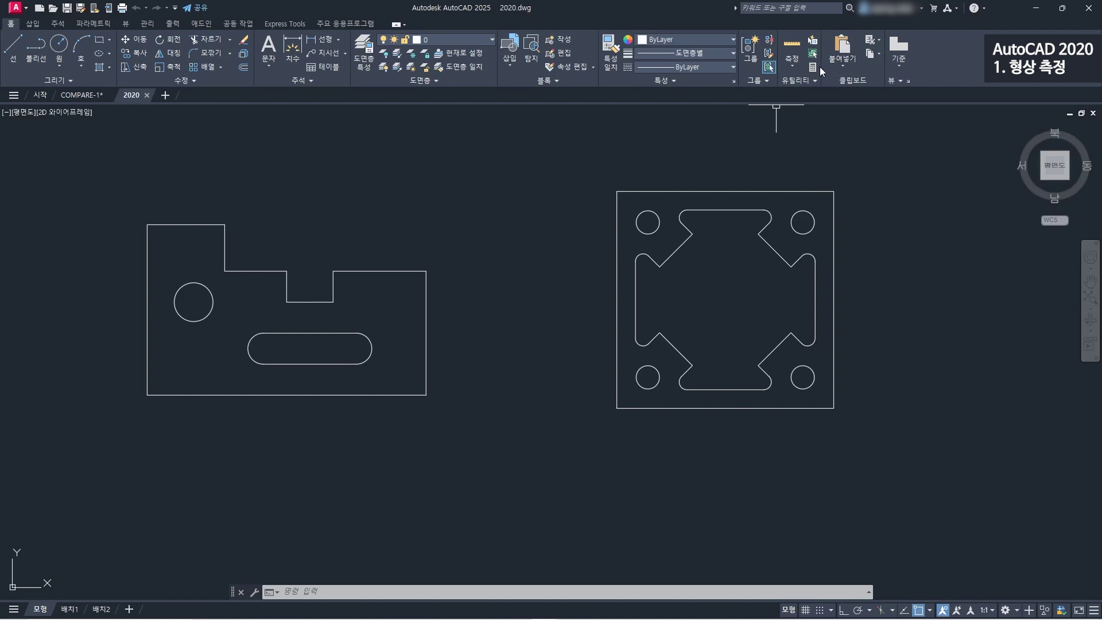
# - Measure the edges and slot of the stepped plate in the 2020 drawing with the Quick measure option, and end the command
pyautogui.click(795, 63)
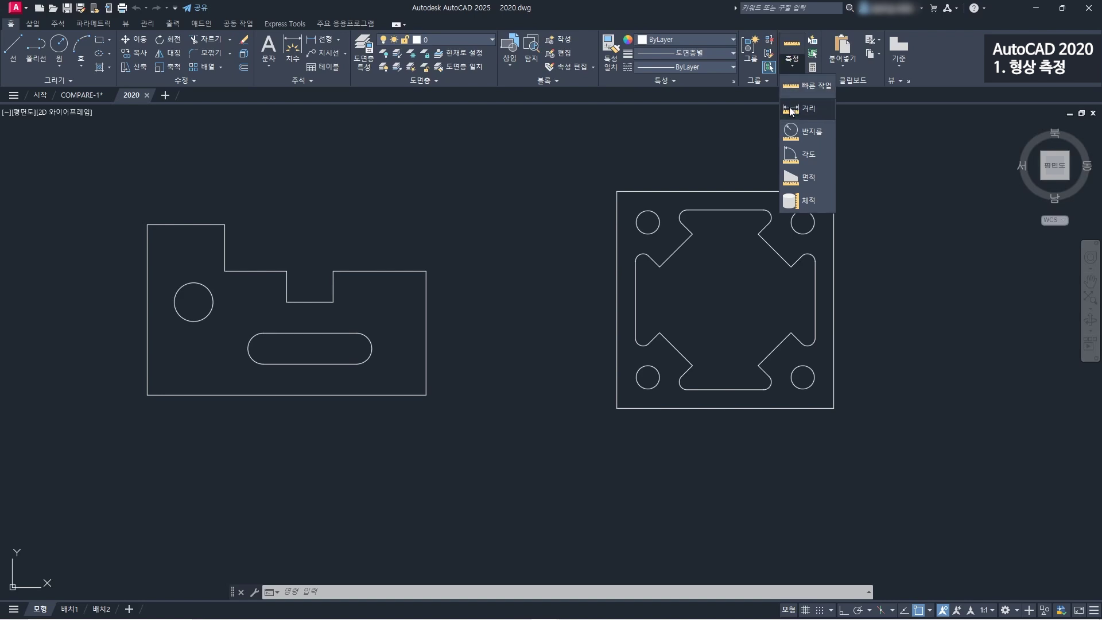
pyautogui.click(822, 132)
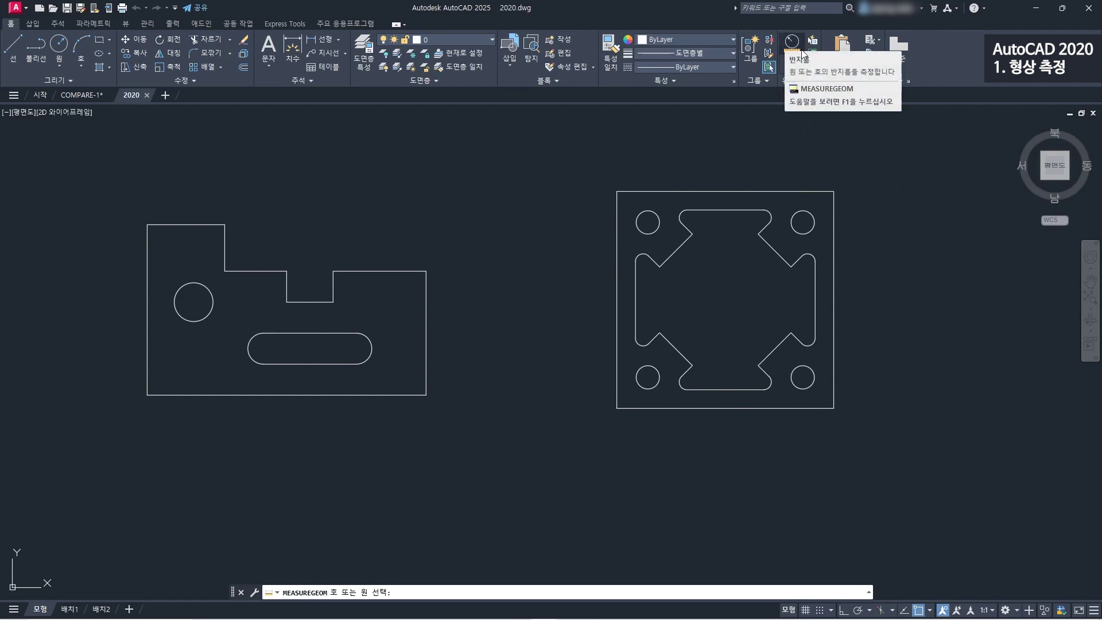
pyautogui.click(783, 68)
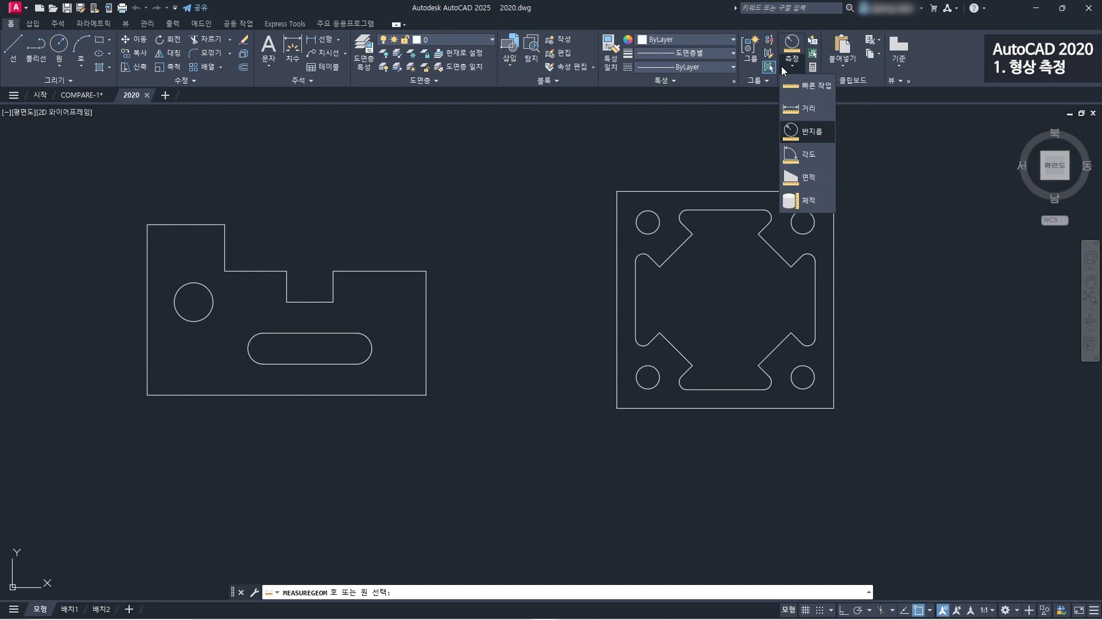
pyautogui.click(809, 86)
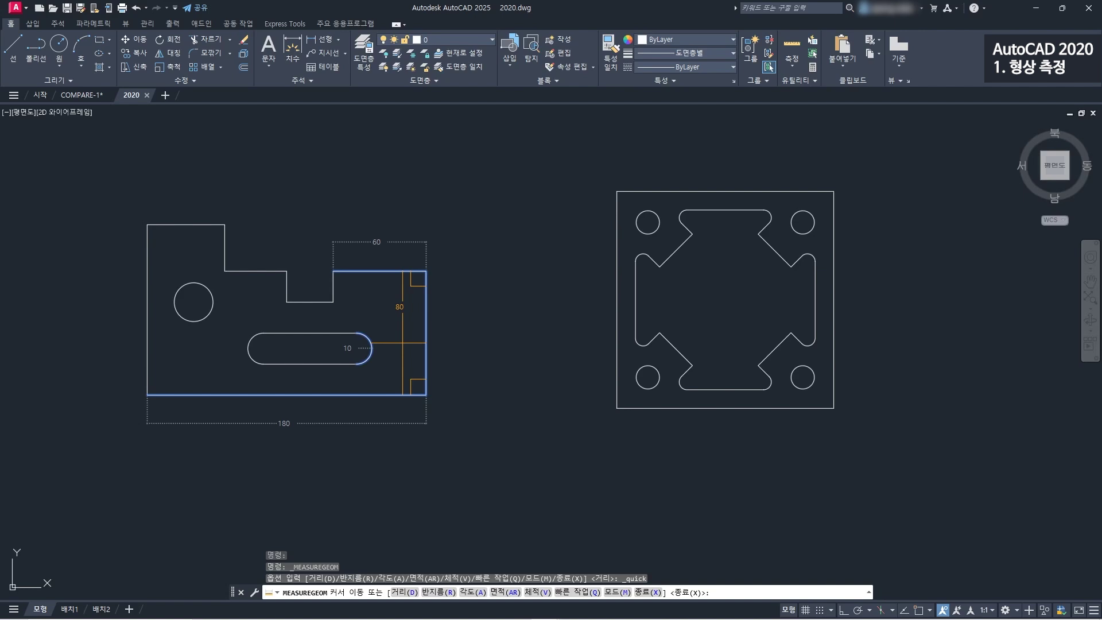
pyautogui.press('Escape')
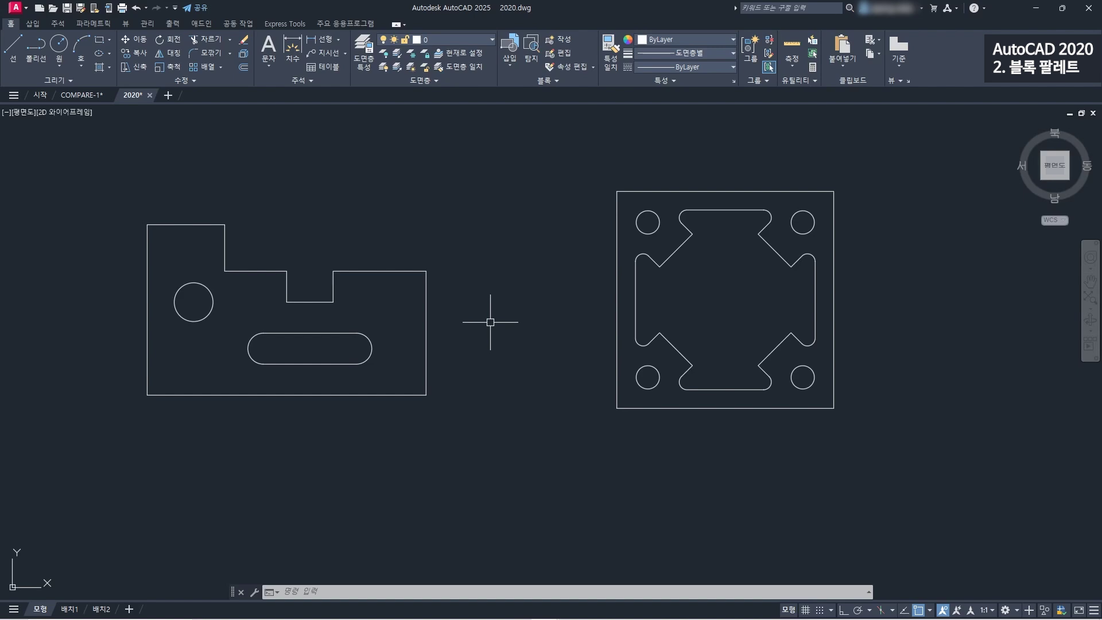
# - Open the classic block insertion dialog with the CLASSICINSERT command, look at its options and cancel it
pyautogui.press('Escape')
pyautogui.write('CLA')
pyautogui.write('SSICINSERT')
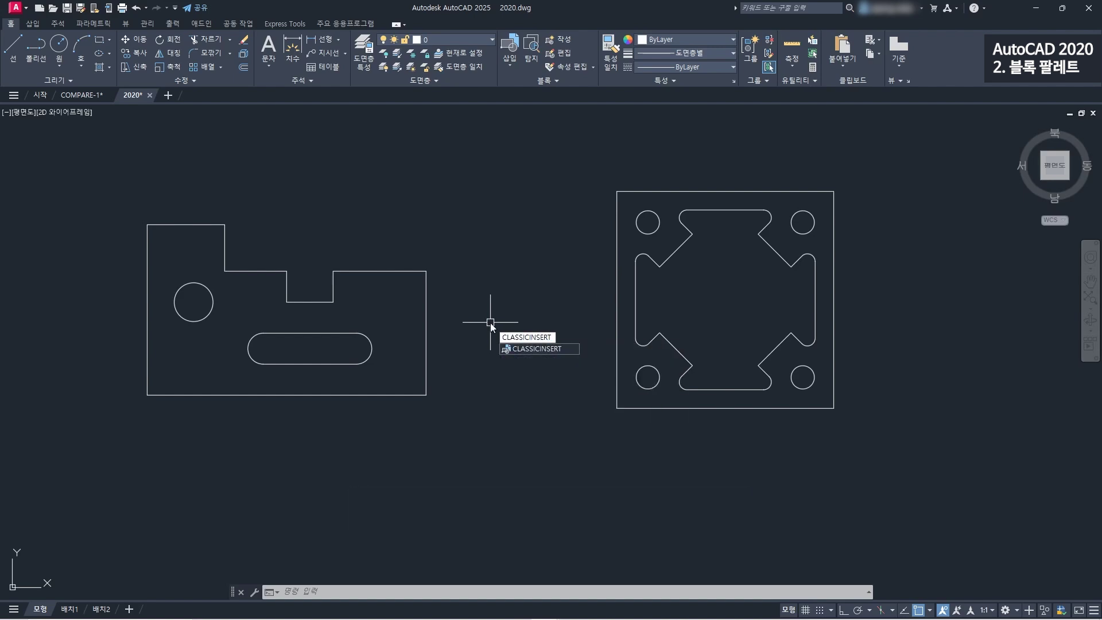
pyautogui.press('Return')
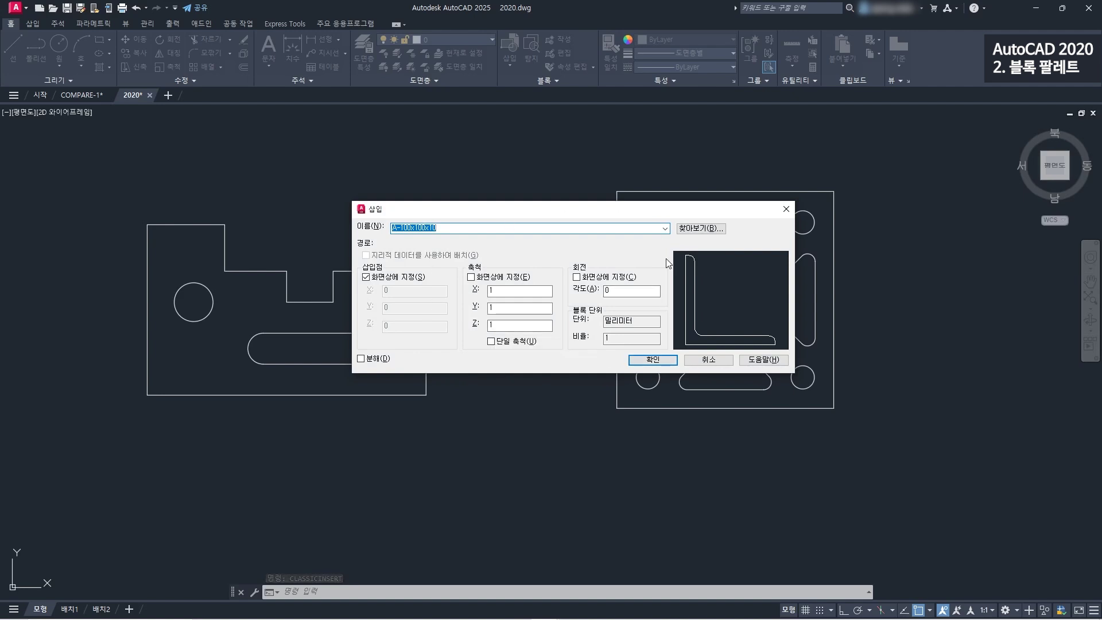
pyautogui.click(715, 360)
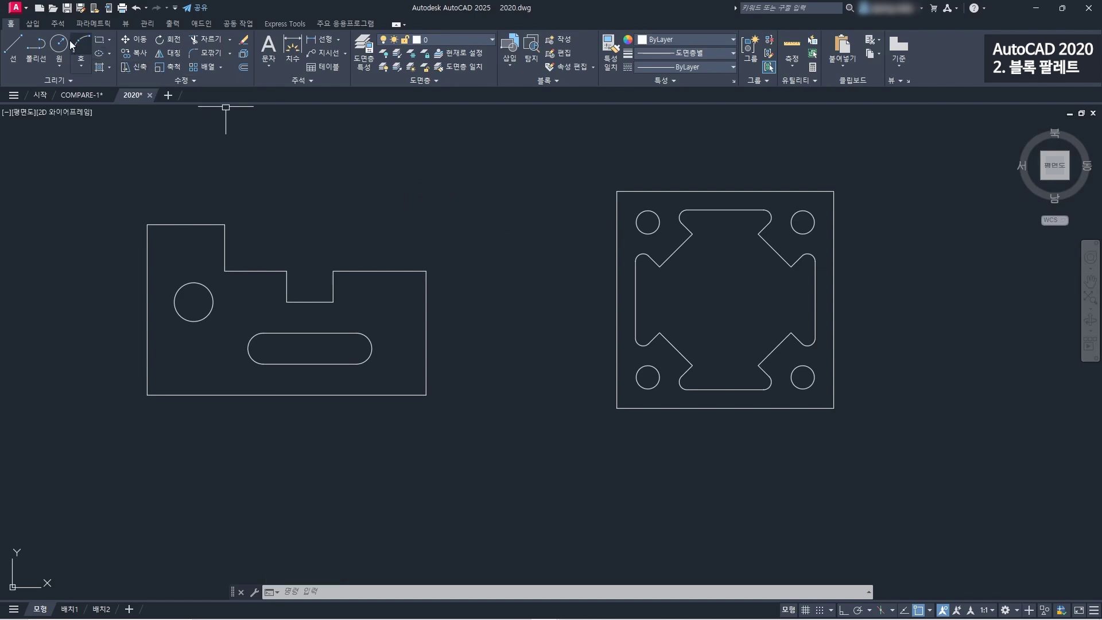
# - Insert the H-100x100 block from the block gallery and place it above the stepped plate
pyautogui.click(35, 24)
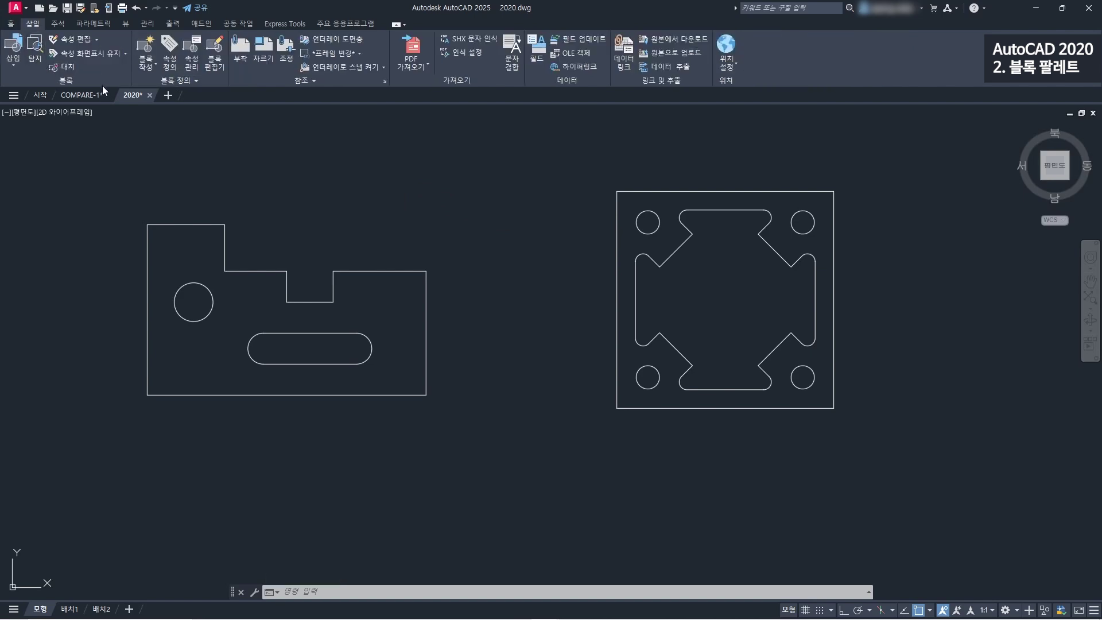
pyautogui.click(13, 63)
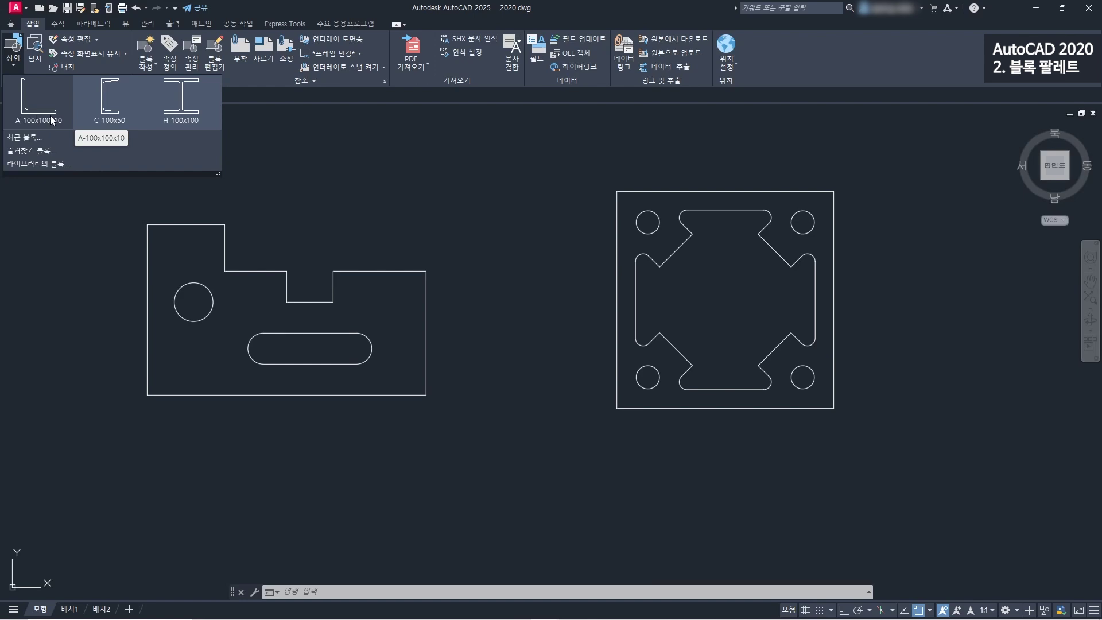
pyautogui.click(177, 118)
pyautogui.scroll(-2, 545, 232)
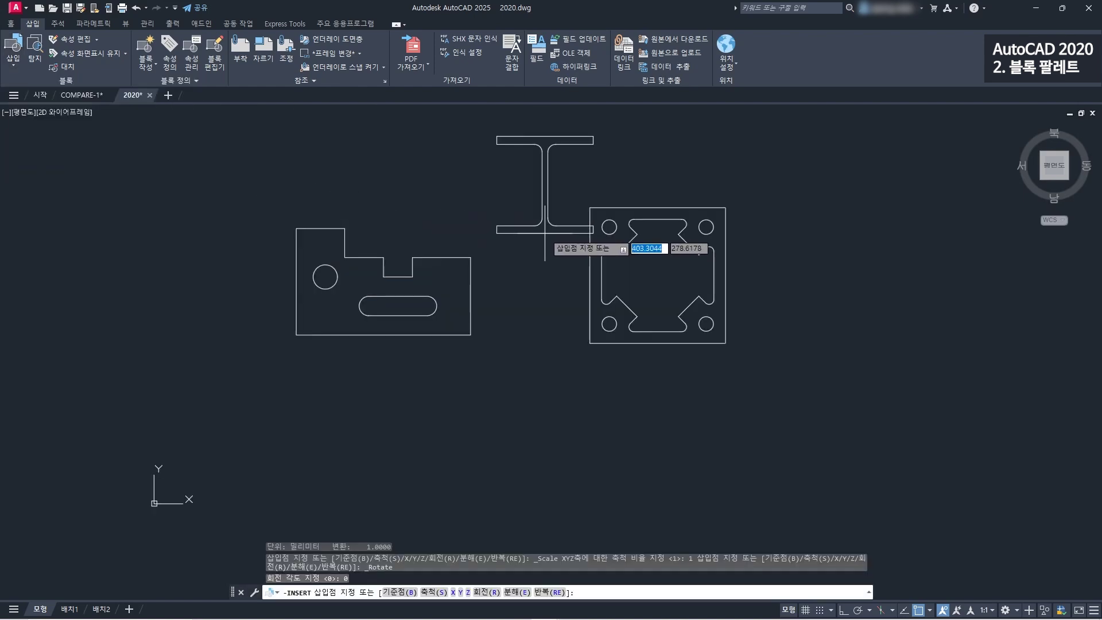
pyautogui.moveTo(485, 198); pyautogui.dragTo(568, 275, button='middle')
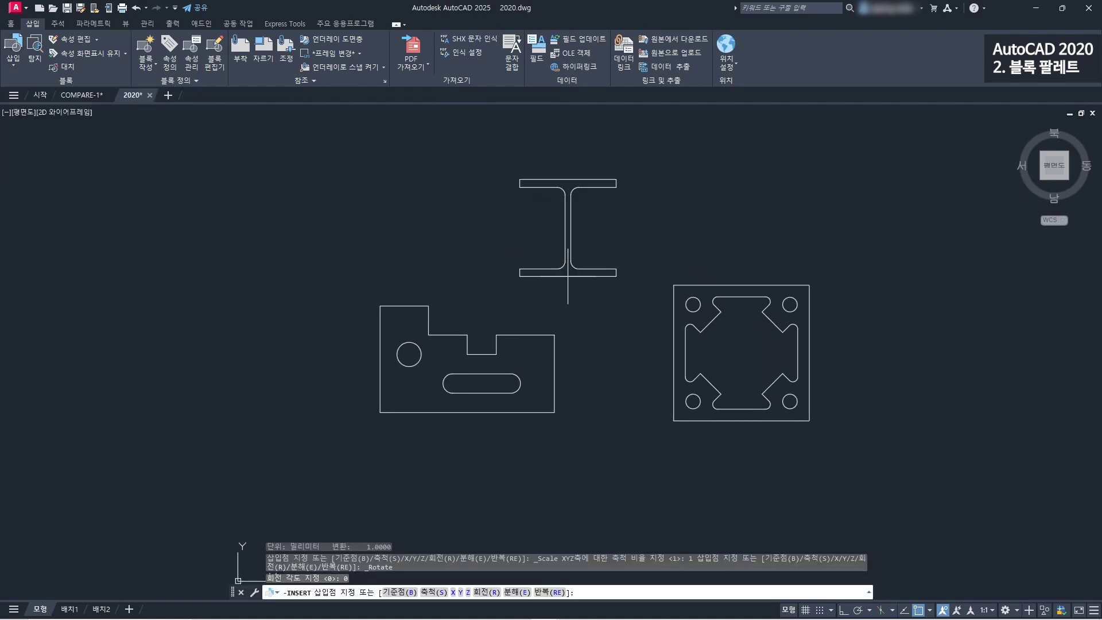
pyautogui.click(418, 234)
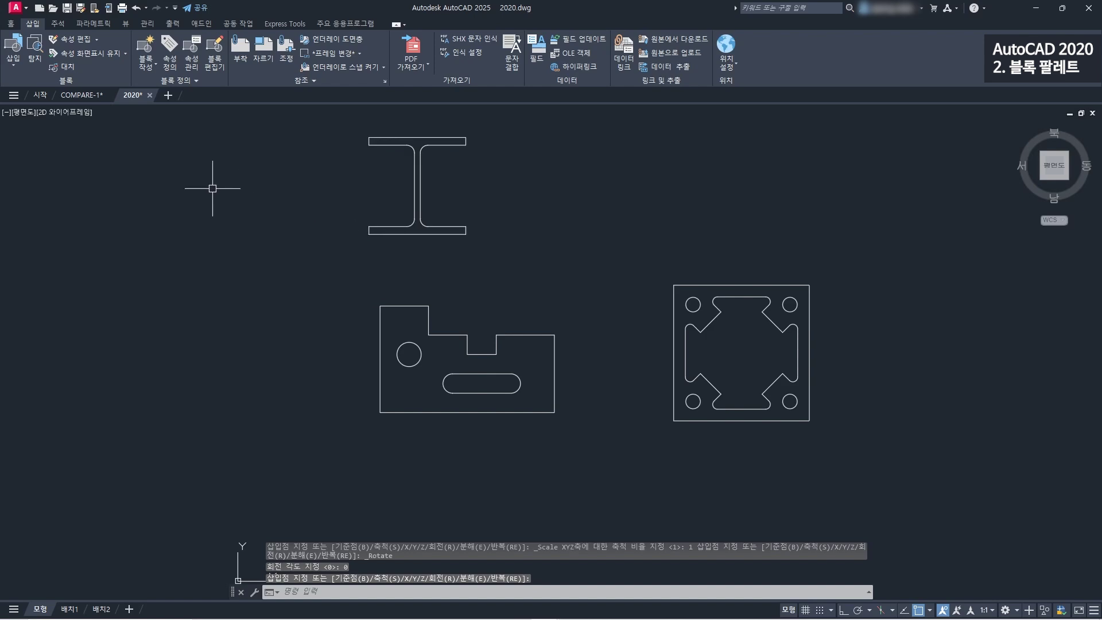
# - Open the Blocks palette on the recent blocks and compare them with the current drawing's blocks
pyautogui.click(10, 65)
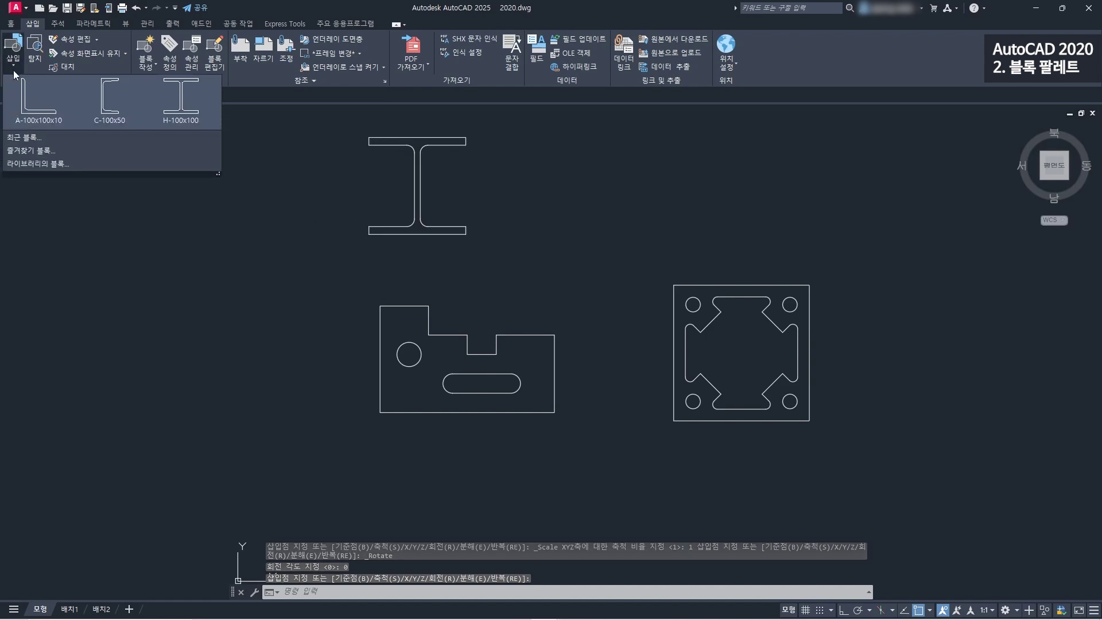
pyautogui.click(44, 138)
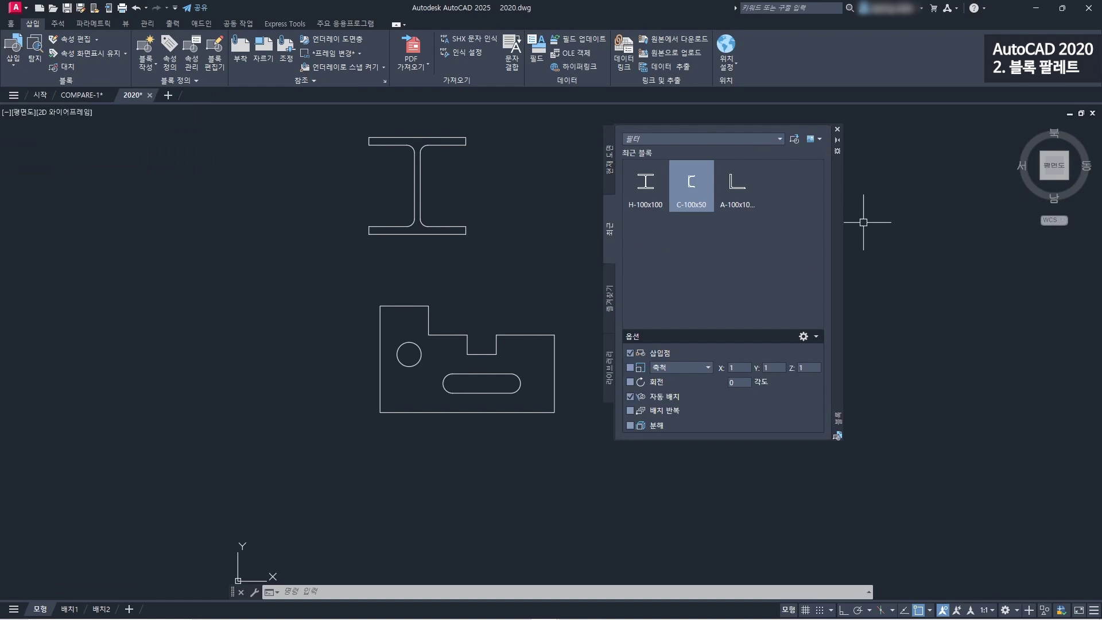
pyautogui.moveTo(835, 210); pyautogui.dragTo(841, 216)
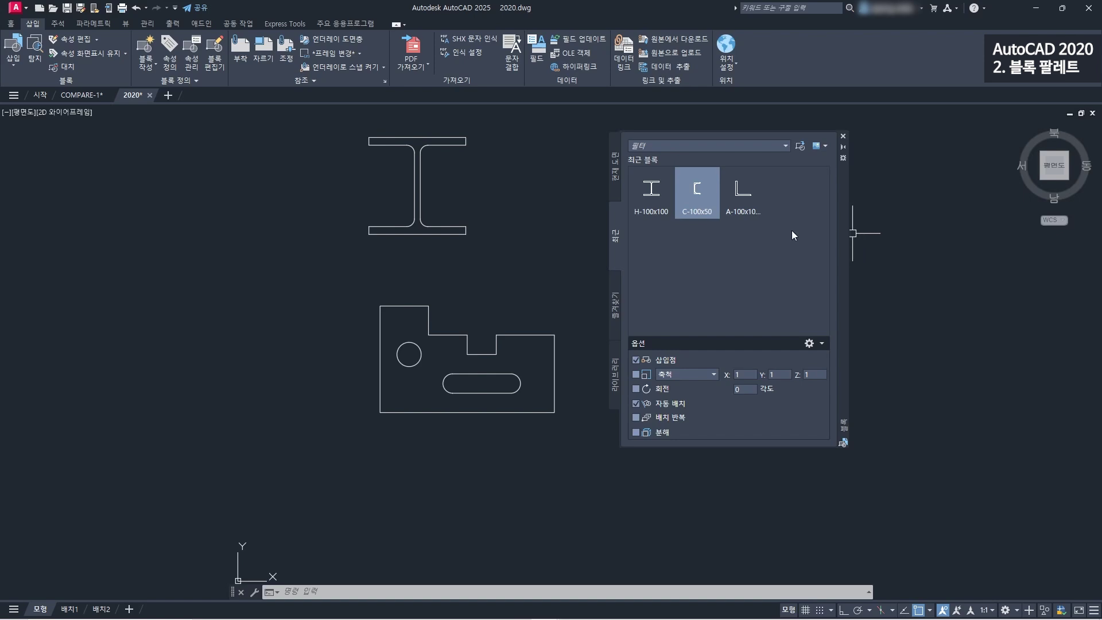
pyautogui.click(614, 180)
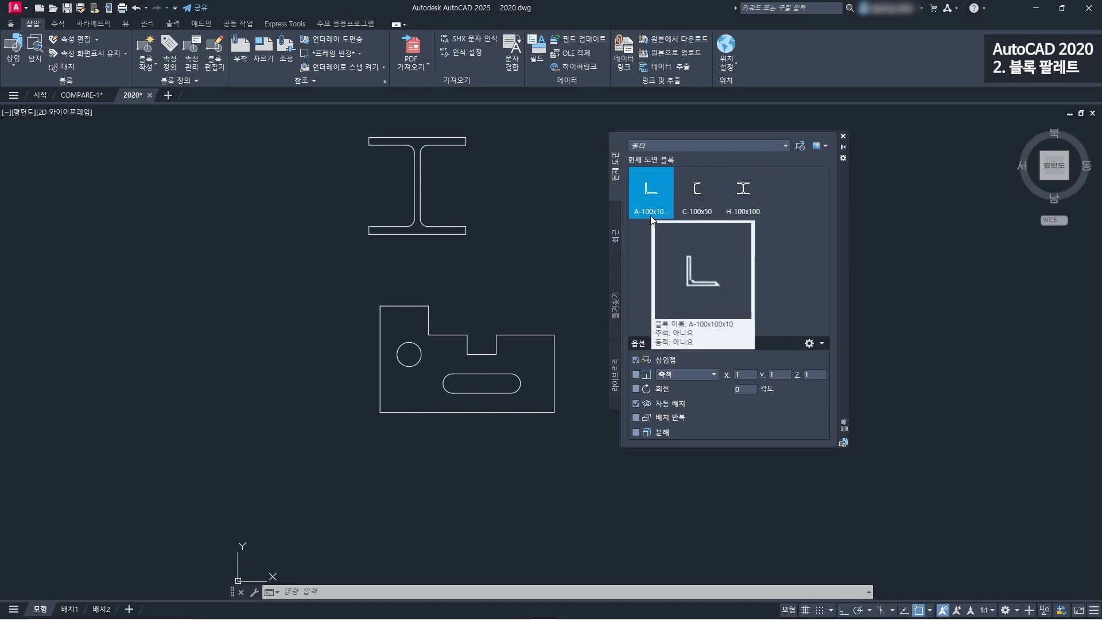
pyautogui.moveTo(755, 197)
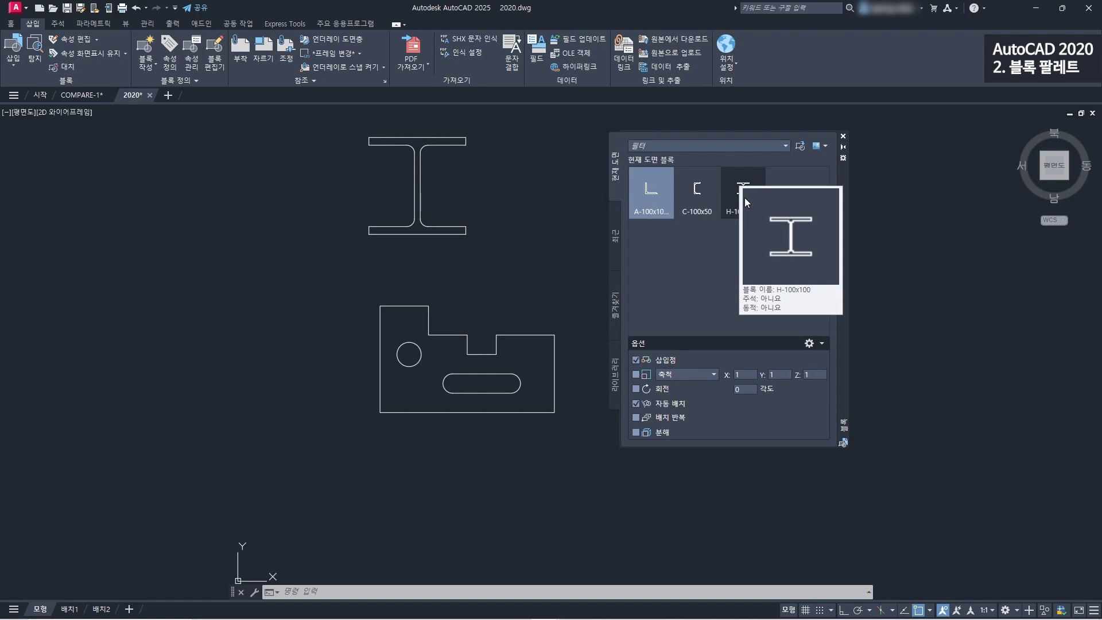
pyautogui.click(616, 221)
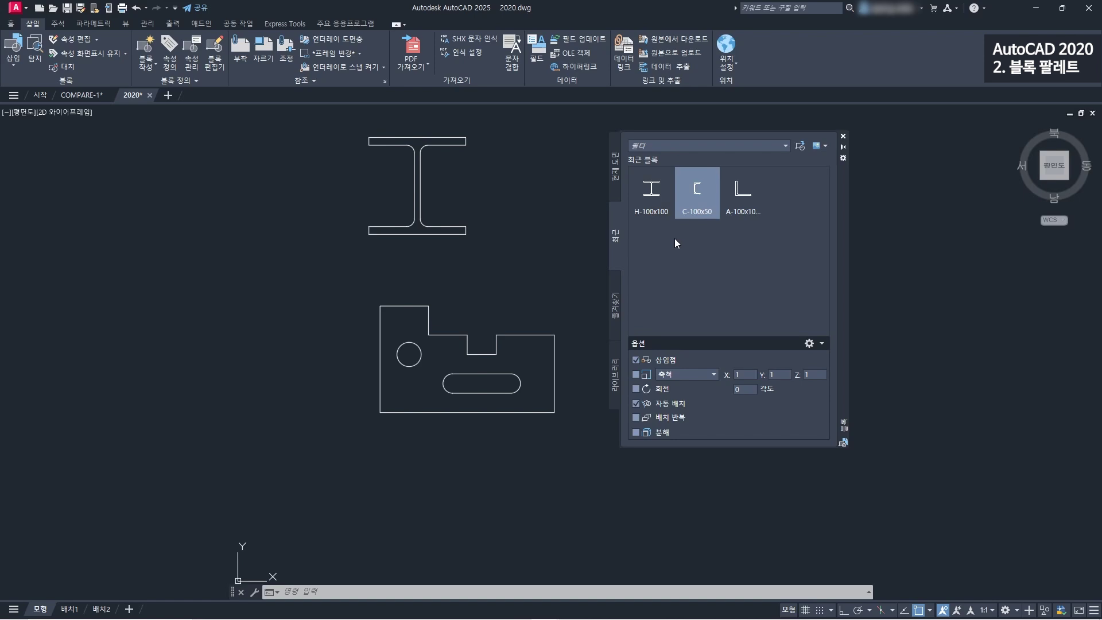
# - Insert the current drawing's H-100x100 block beside the existing H-section and the A-100x100x10 block above the new one
pyautogui.click(614, 189)
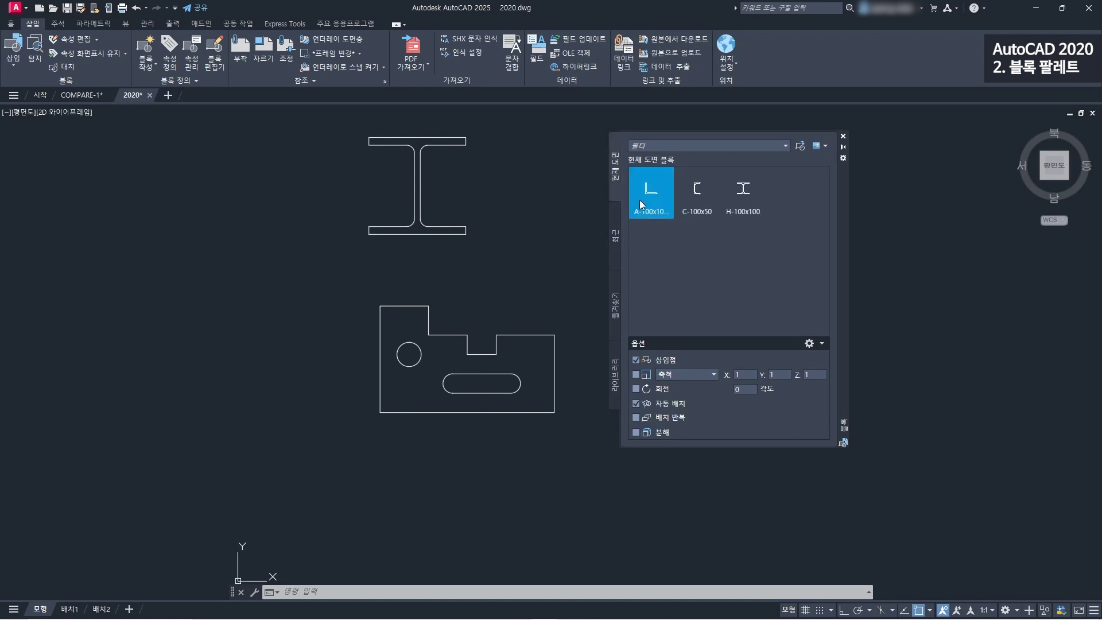
pyautogui.moveTo(646, 201)
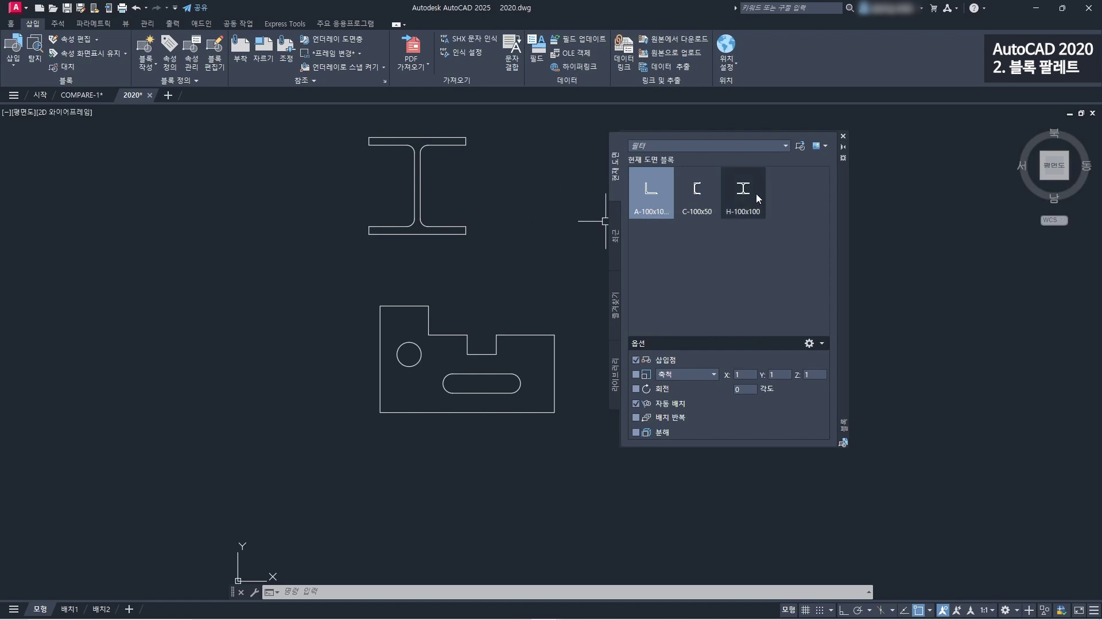
pyautogui.click(744, 190)
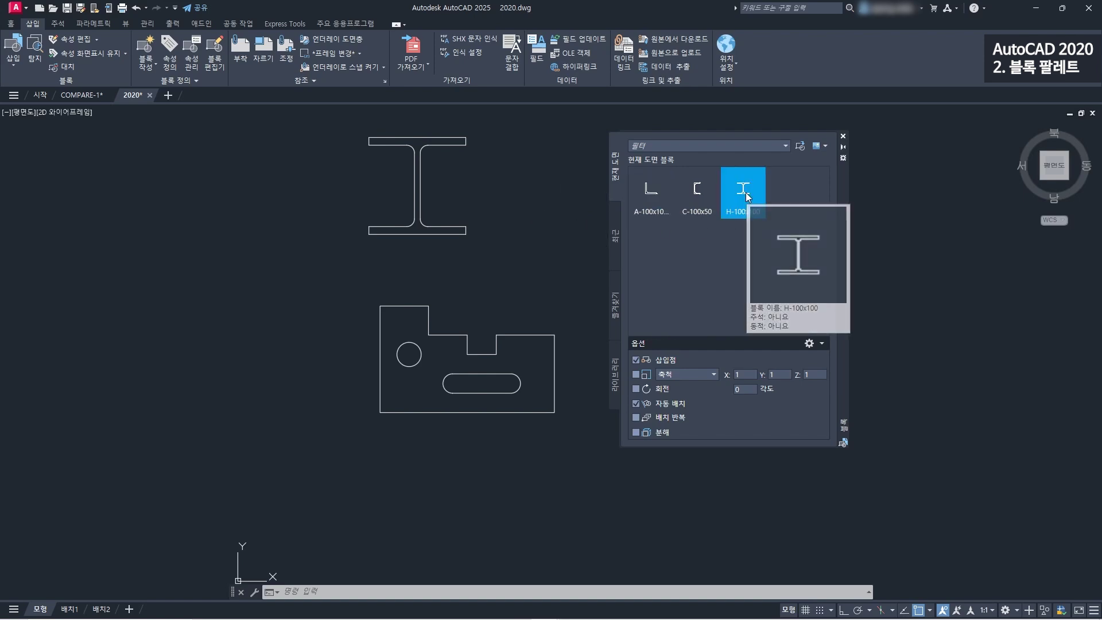
pyautogui.moveTo(314, 298); pyautogui.dragTo(399, 270, button='middle')
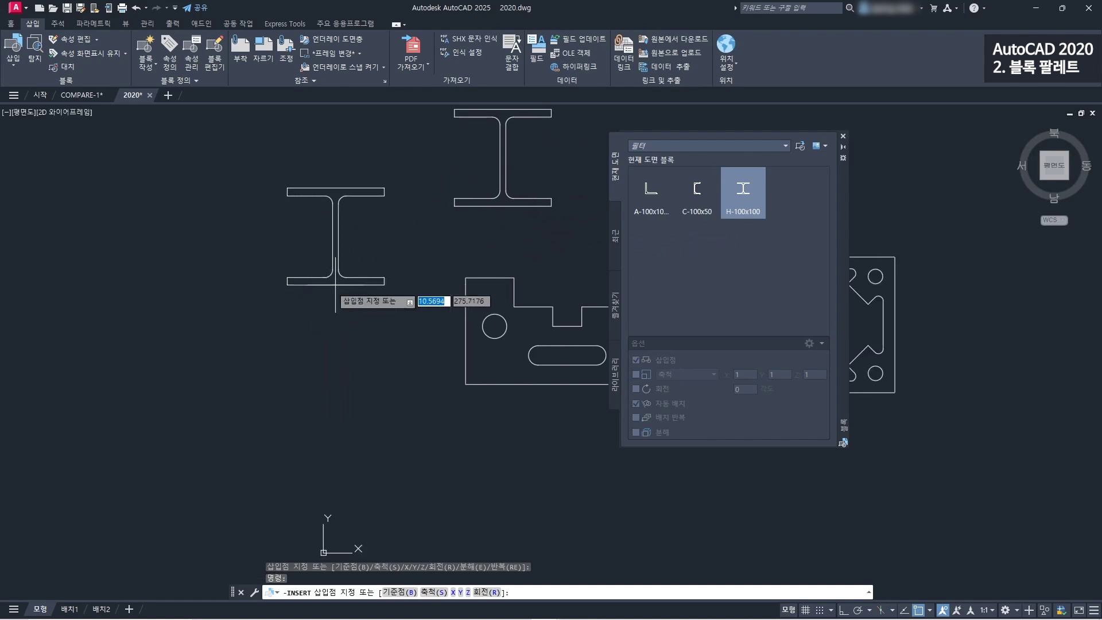
pyautogui.click(322, 290)
pyautogui.moveTo(459, 215); pyautogui.dragTo(477, 319, button='middle')
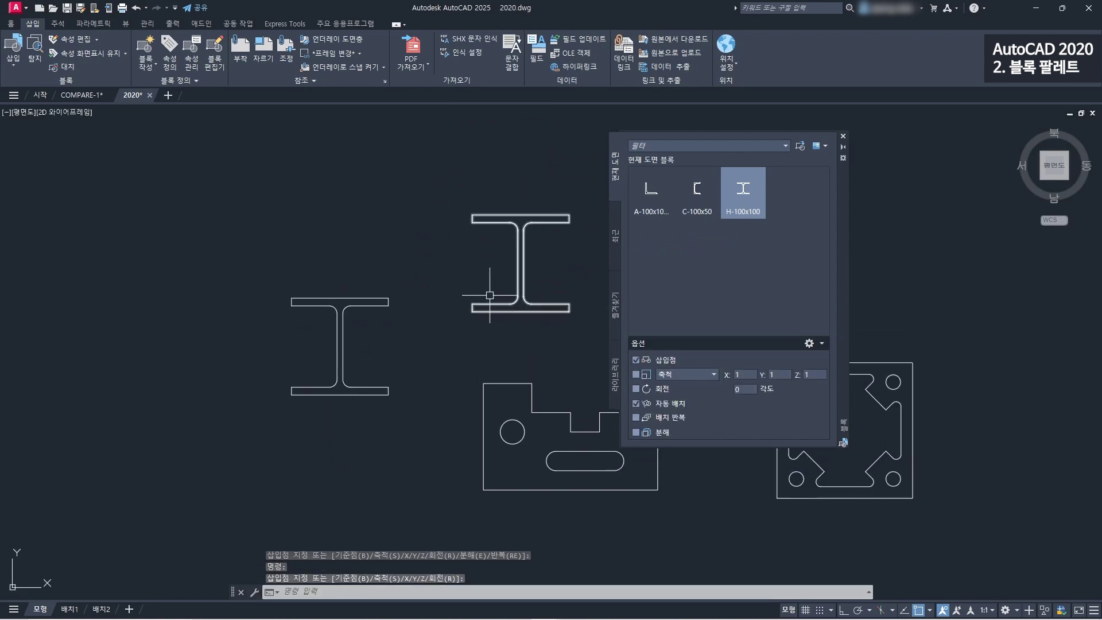
pyautogui.click(652, 196)
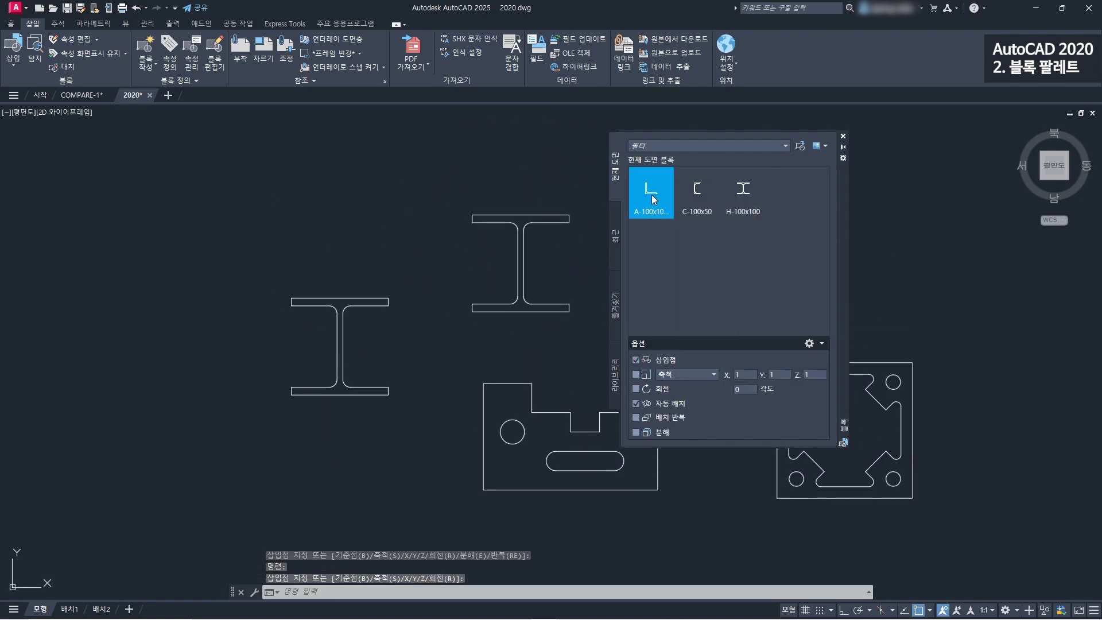
pyautogui.click(312, 233)
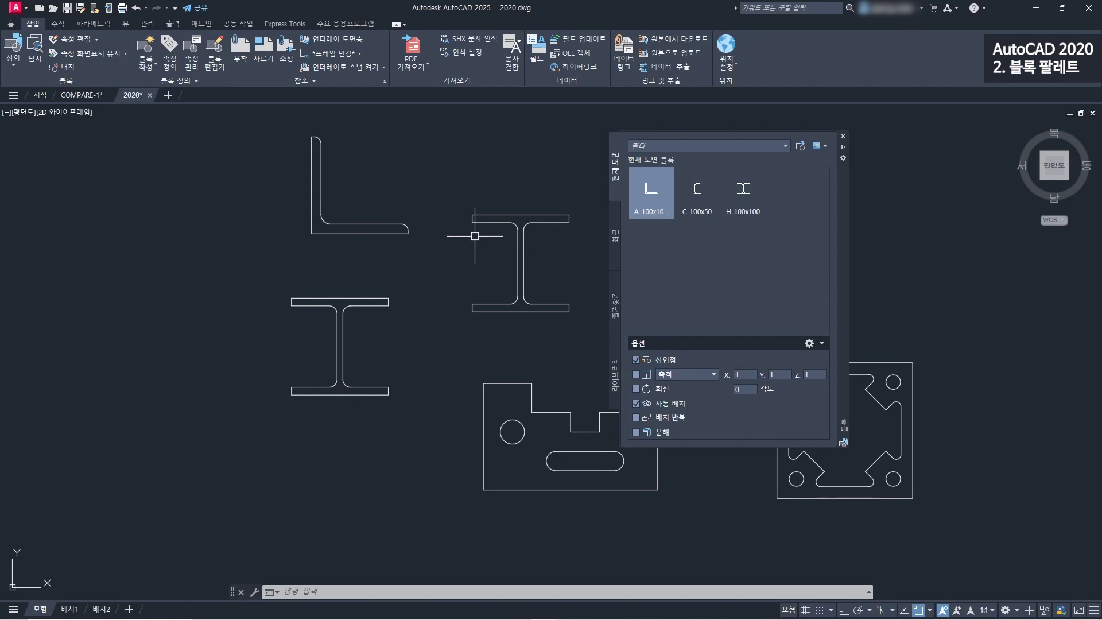
# - View the file selection for inserting an external drawing as a block, cancel it and close the Blocks palette
pyautogui.click(801, 146)
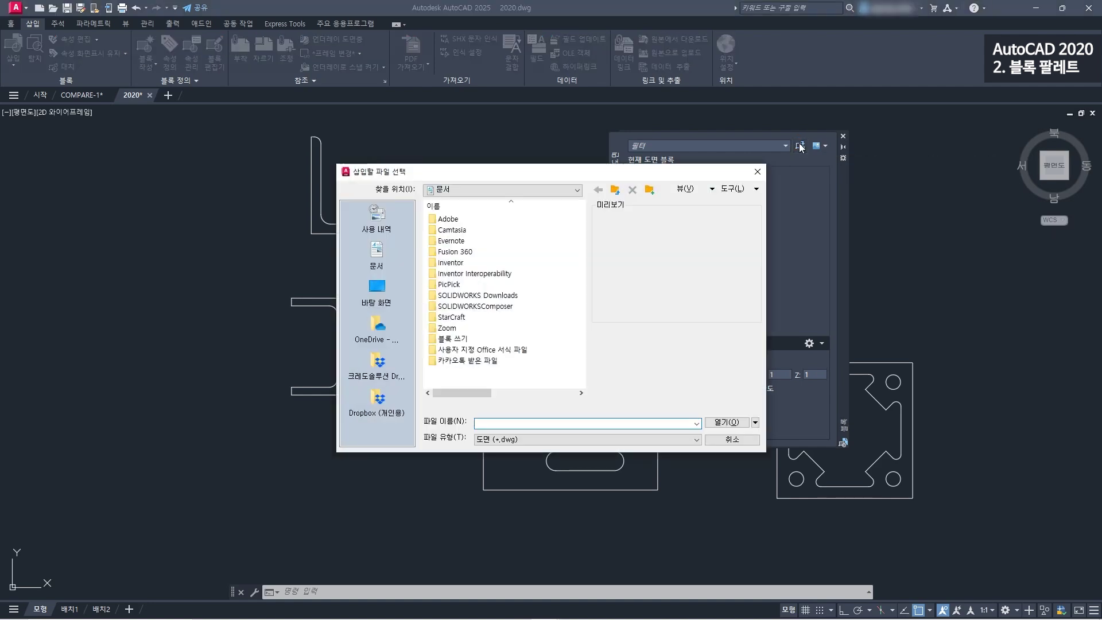
pyautogui.click(757, 171)
pyautogui.click(843, 136)
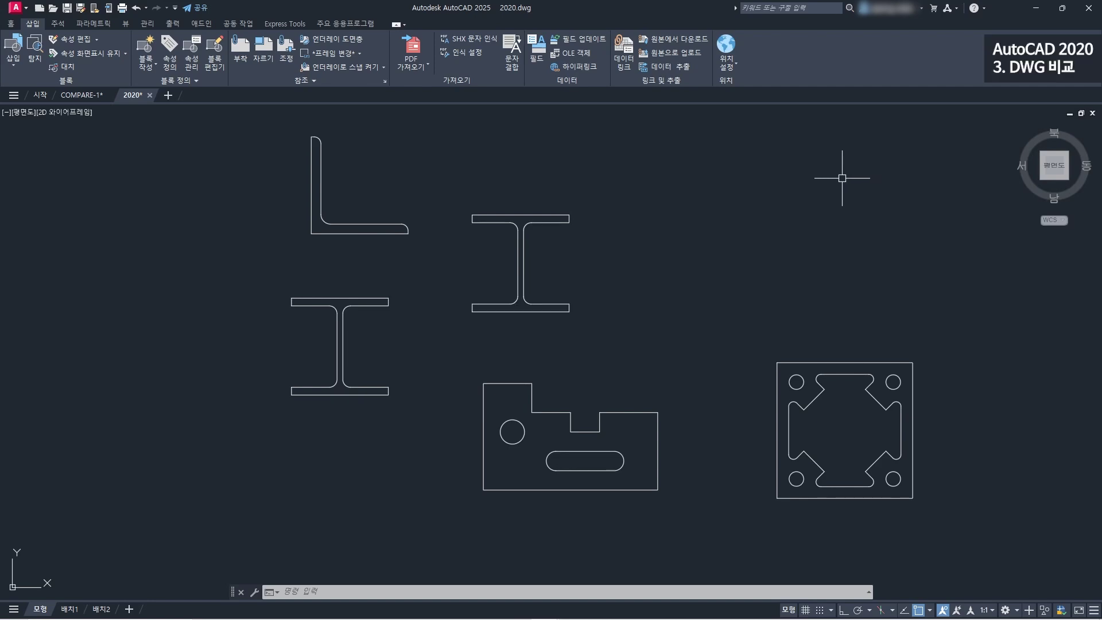
# - Compare the COMPARE-1 drawing with COMPARE-2 using DWG Compare and look over the marked differences
pyautogui.click(90, 101)
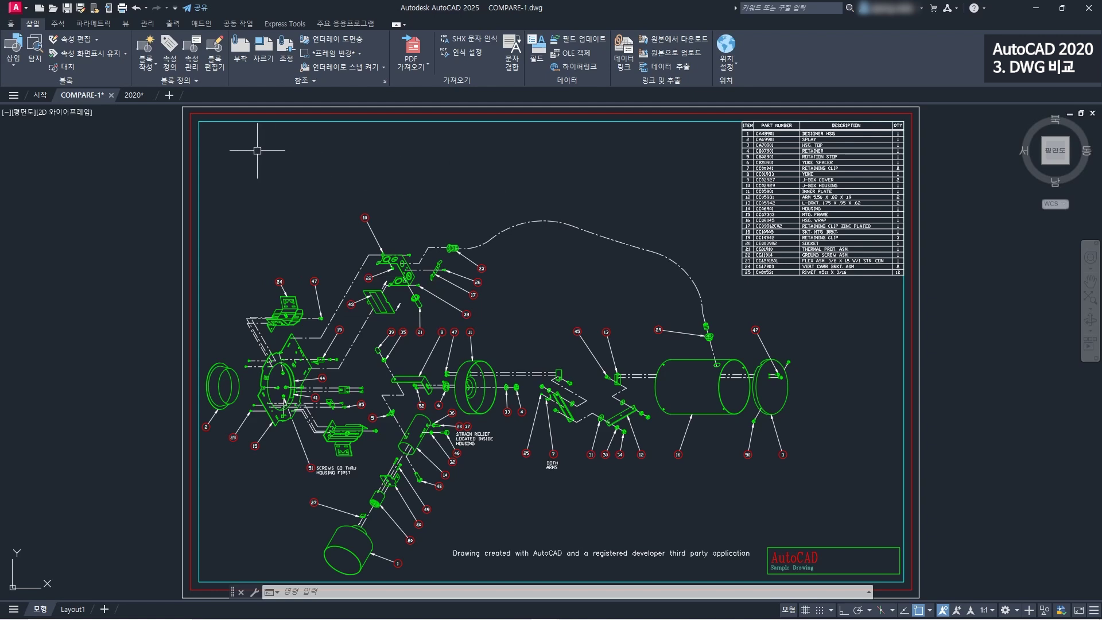
pyautogui.click(238, 24)
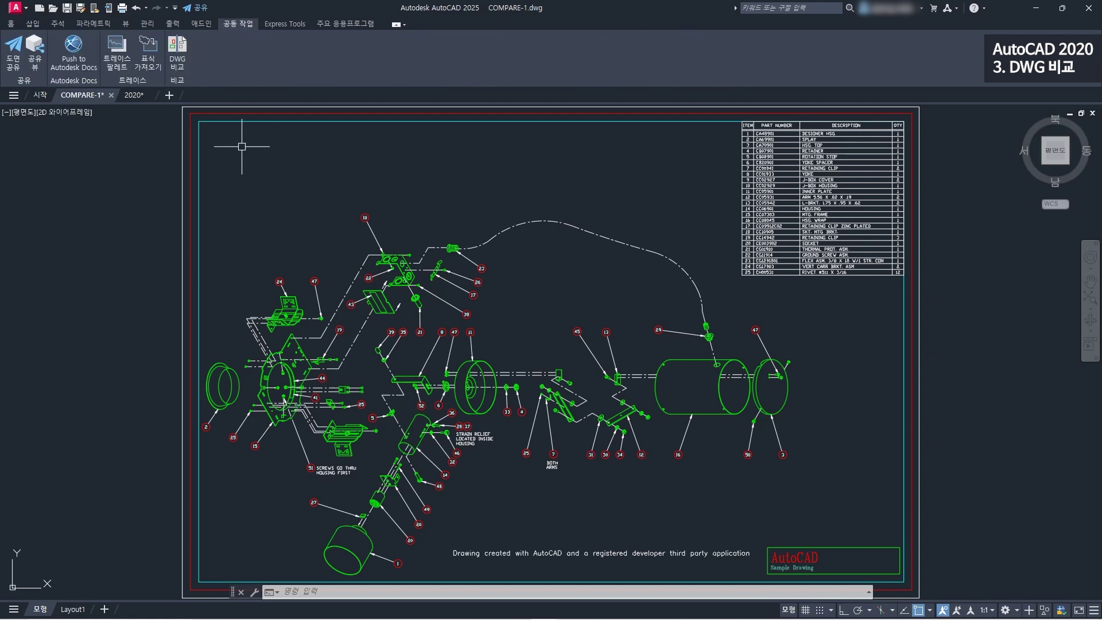
pyautogui.click(184, 64)
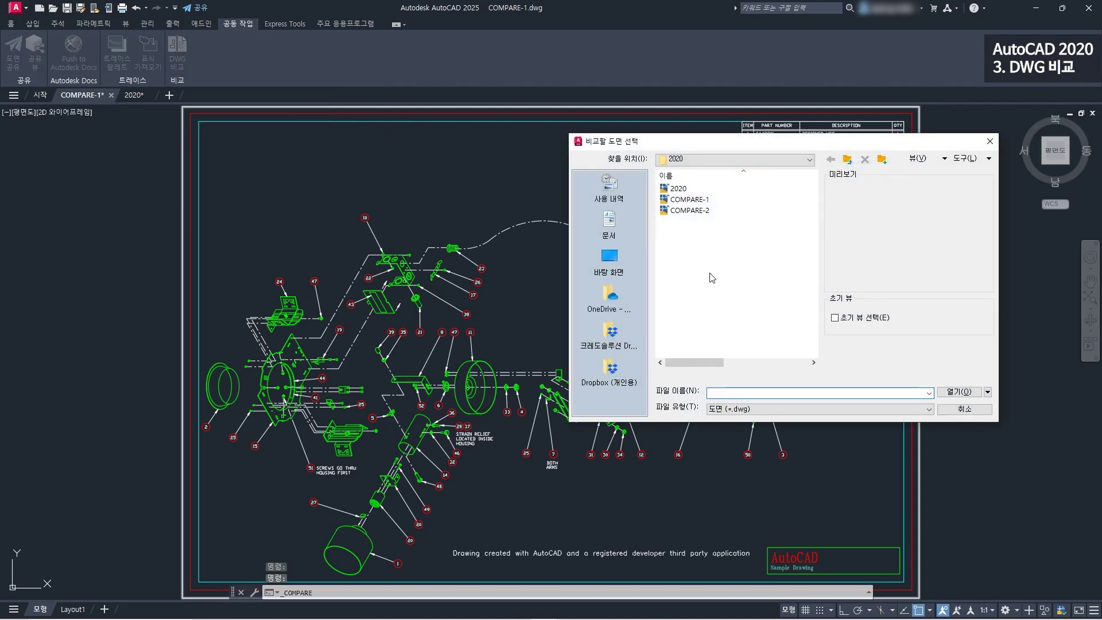
pyautogui.click(689, 210)
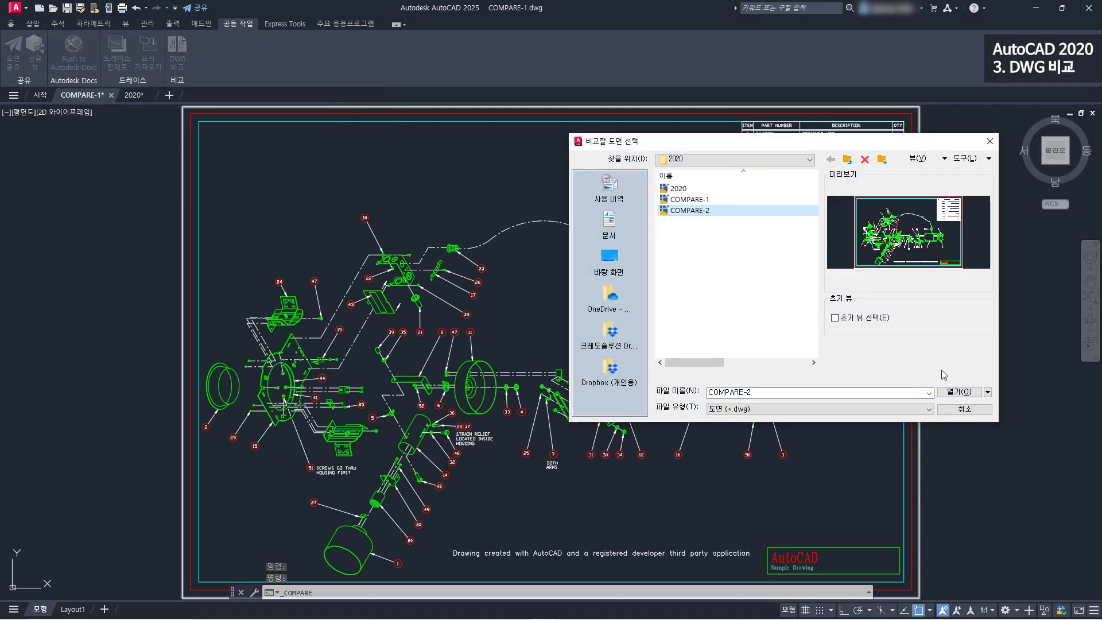
pyautogui.click(954, 394)
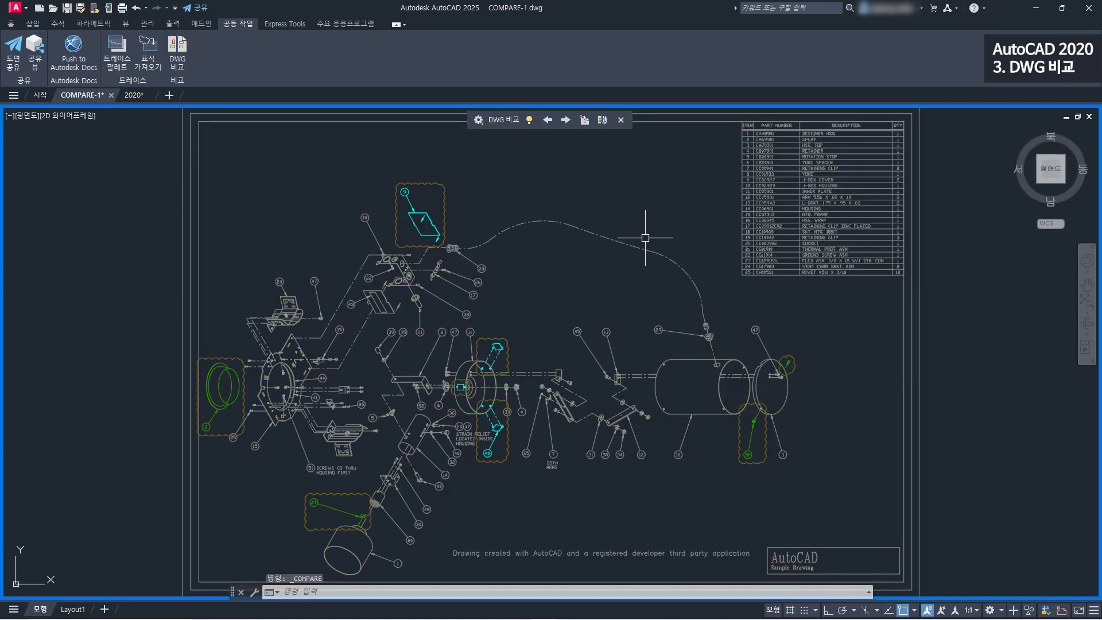
pyautogui.scroll(-2, 540, 232)
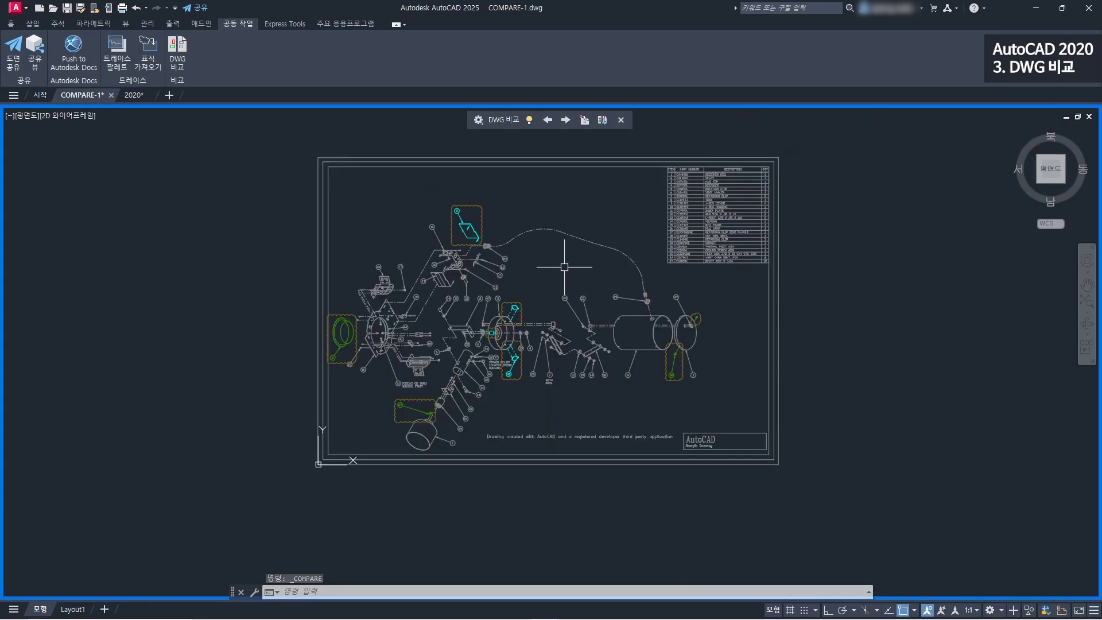
pyautogui.scroll(2, 505, 242)
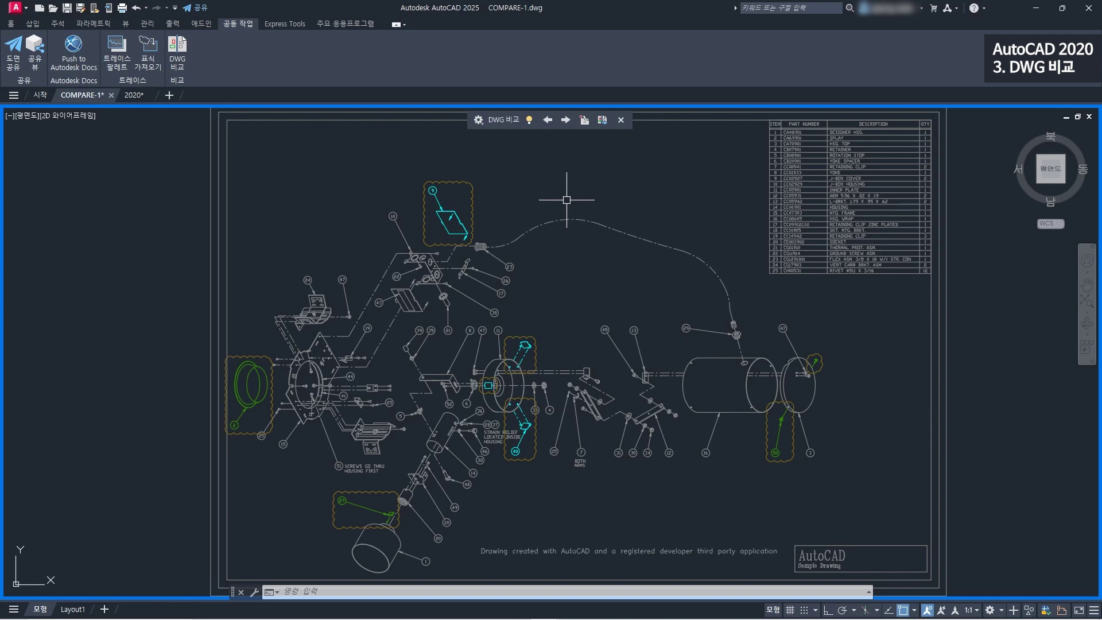
# - Import the differing objects of part 9 from the compared drawing into COMPARE-1
pyautogui.click(584, 120)
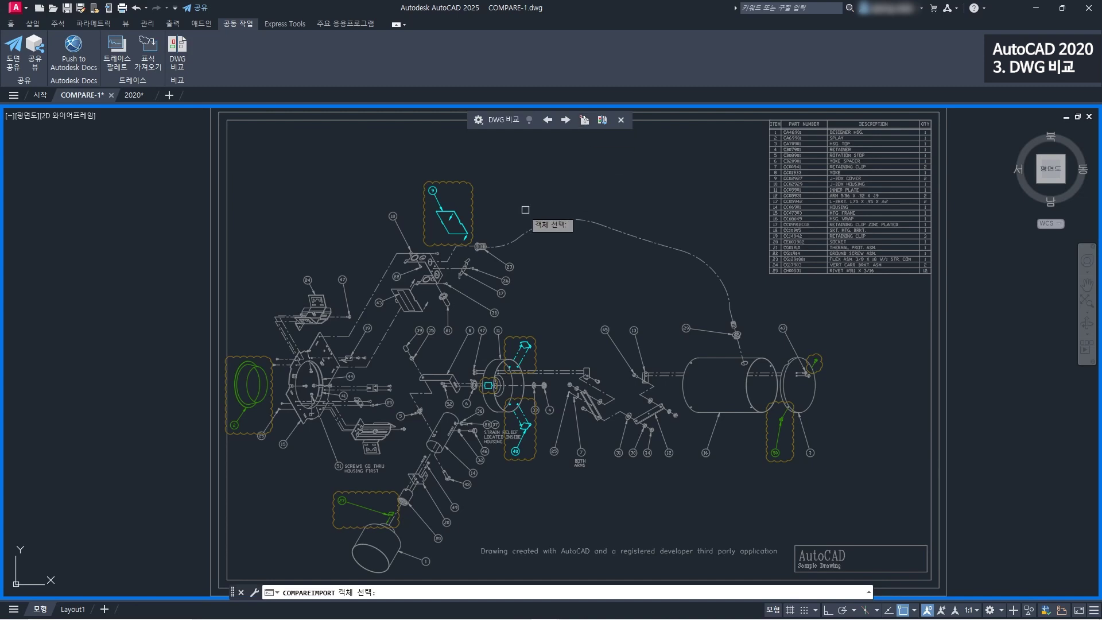
pyautogui.scroll(3, 524, 212)
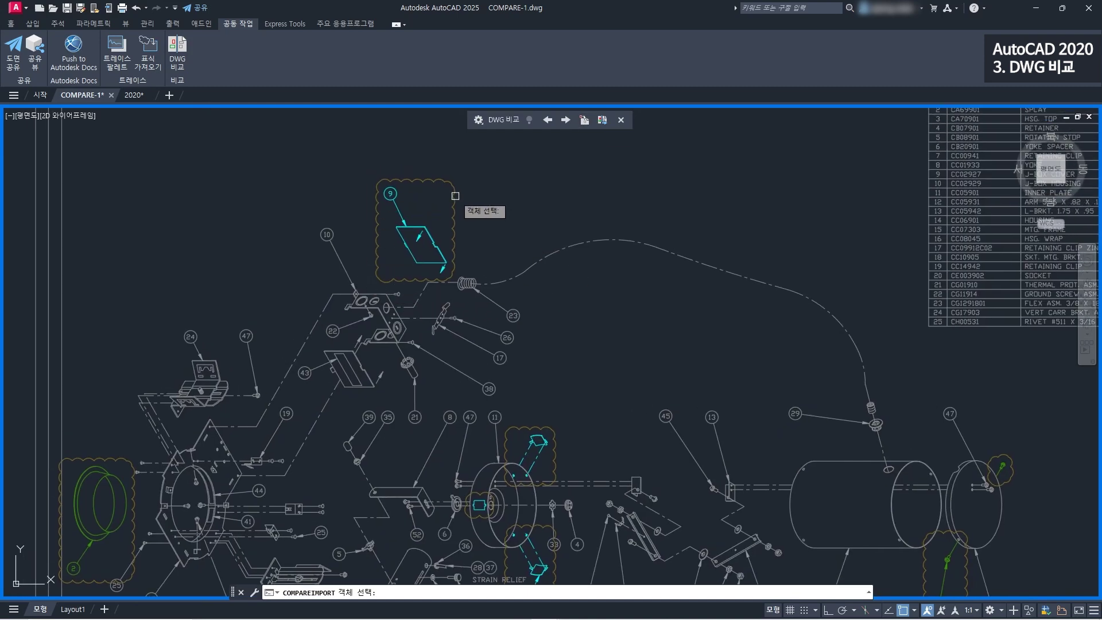
pyautogui.click(352, 159)
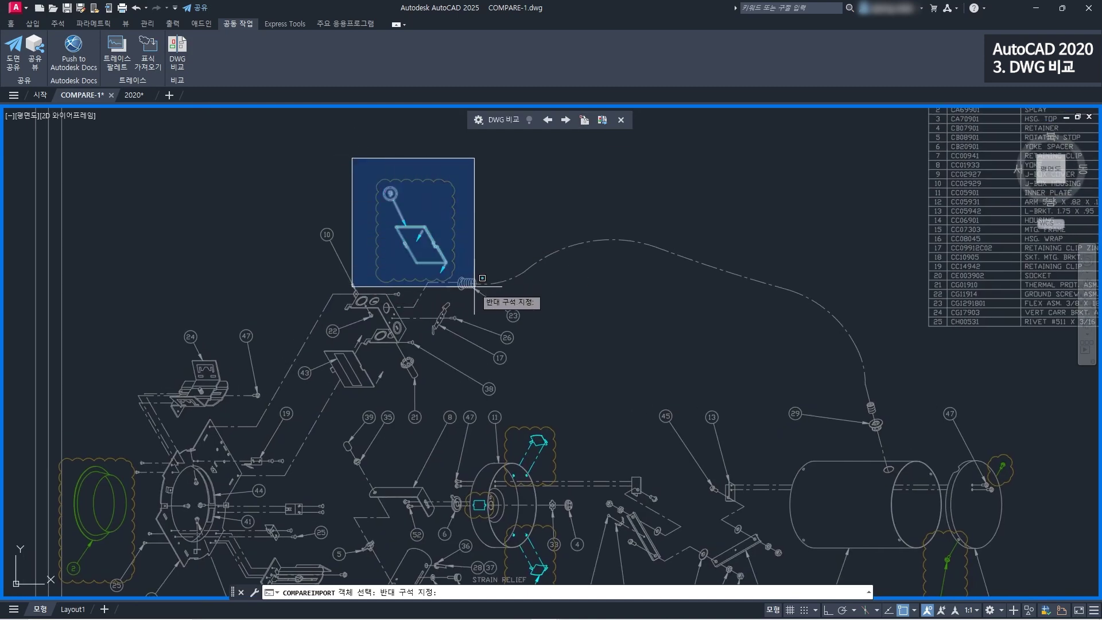
pyautogui.click(477, 291)
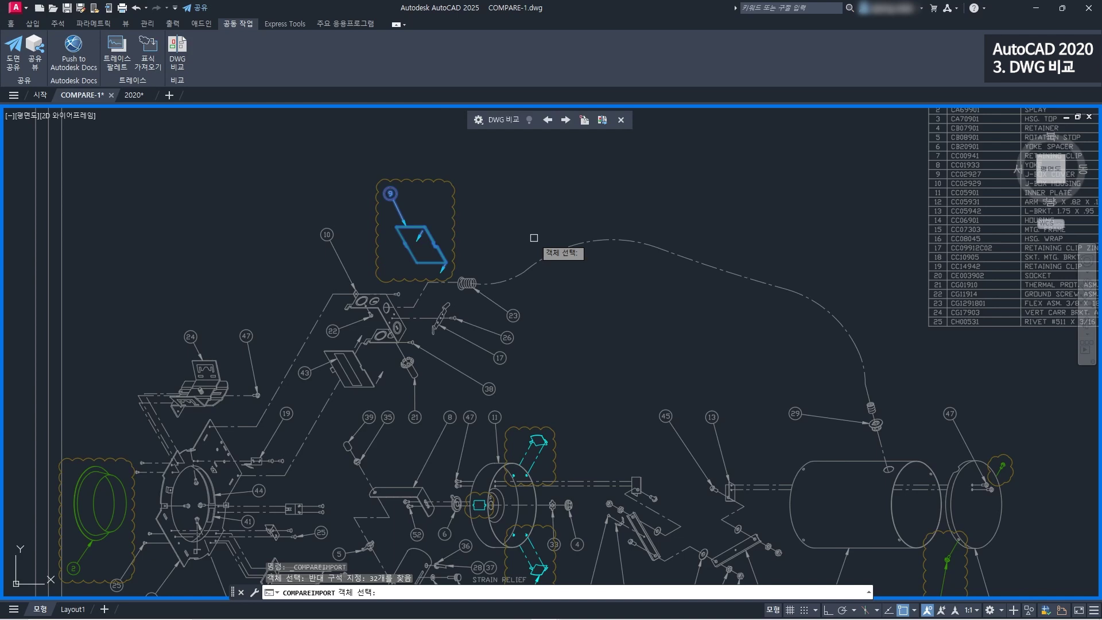
pyautogui.press('Return')
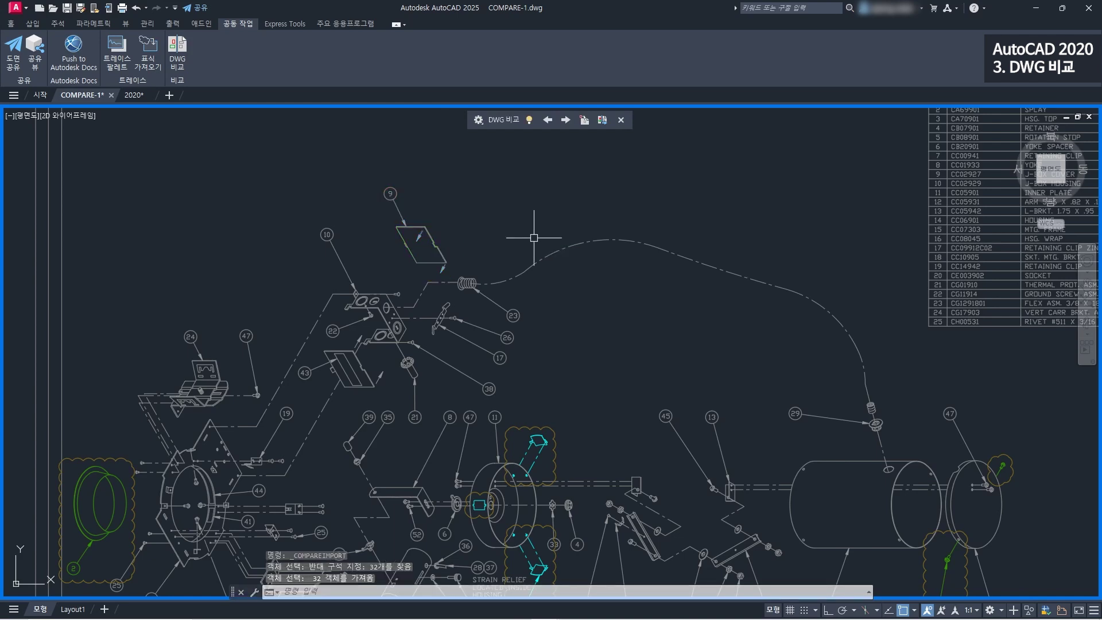
pyautogui.scroll(-2, 534, 237)
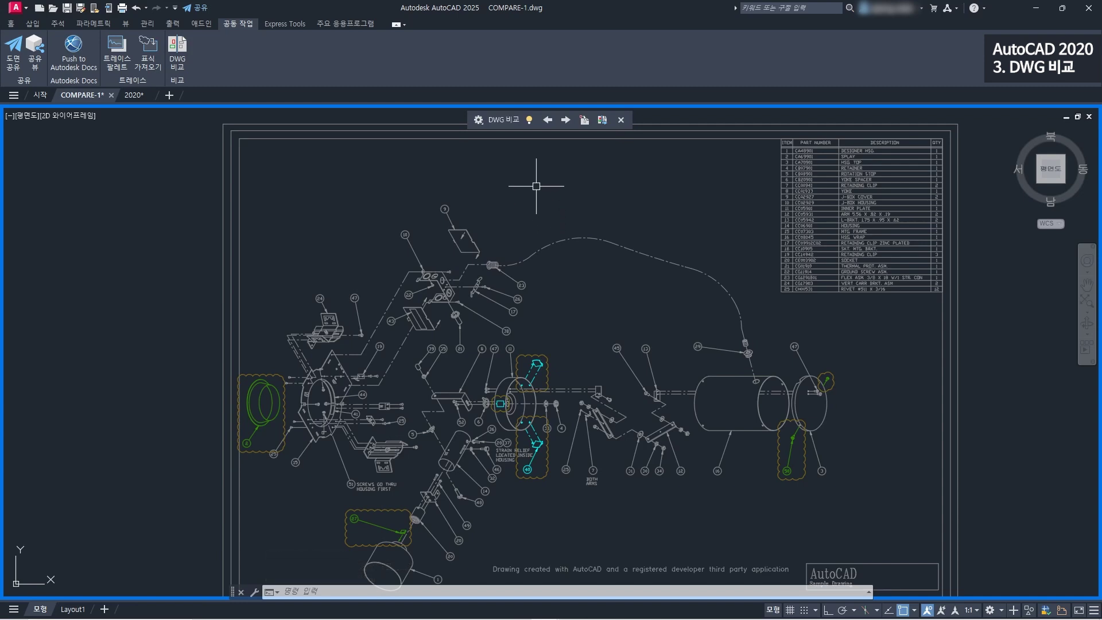
# - Toggle the comparison display off and on to check imported part 9 and the remaining differences around part 11
pyautogui.click(532, 120)
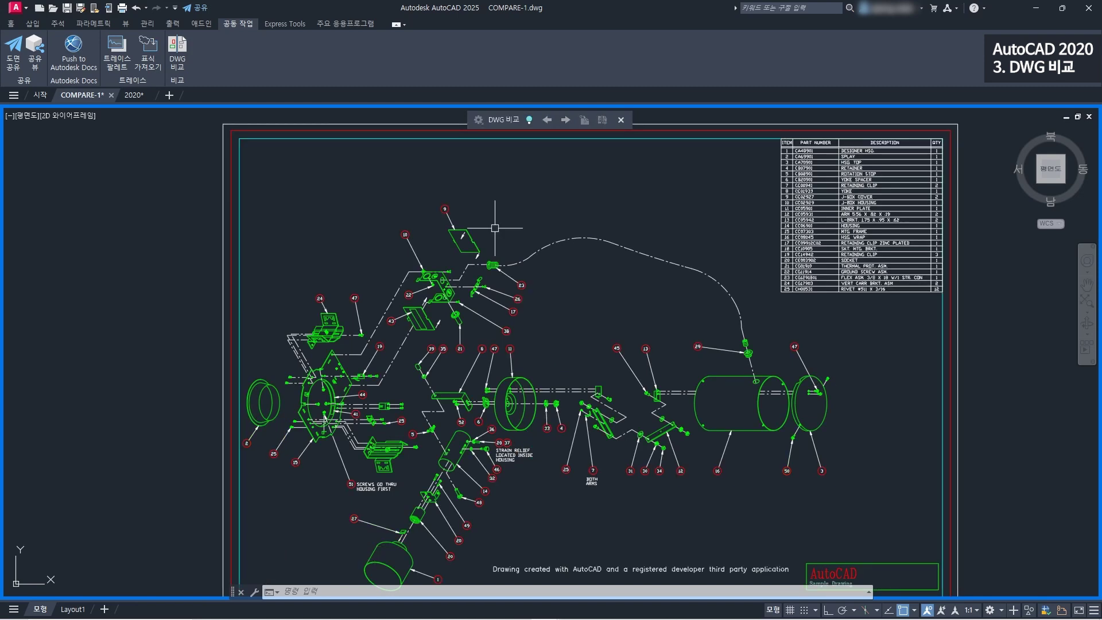
pyautogui.click(529, 120)
pyautogui.scroll(4, 510, 425)
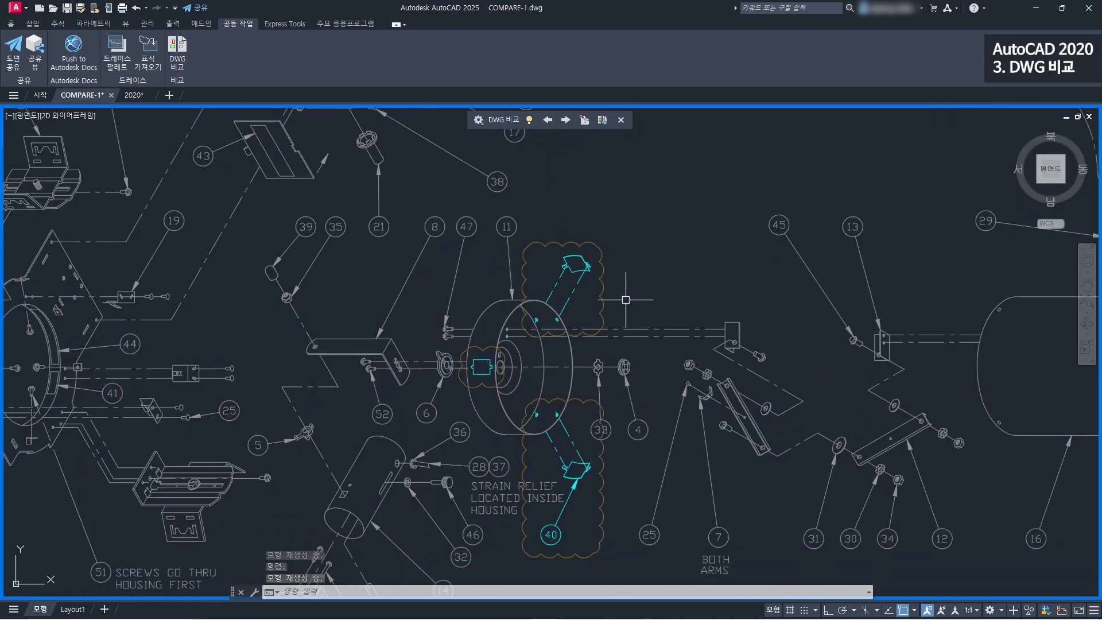
pyautogui.click(529, 120)
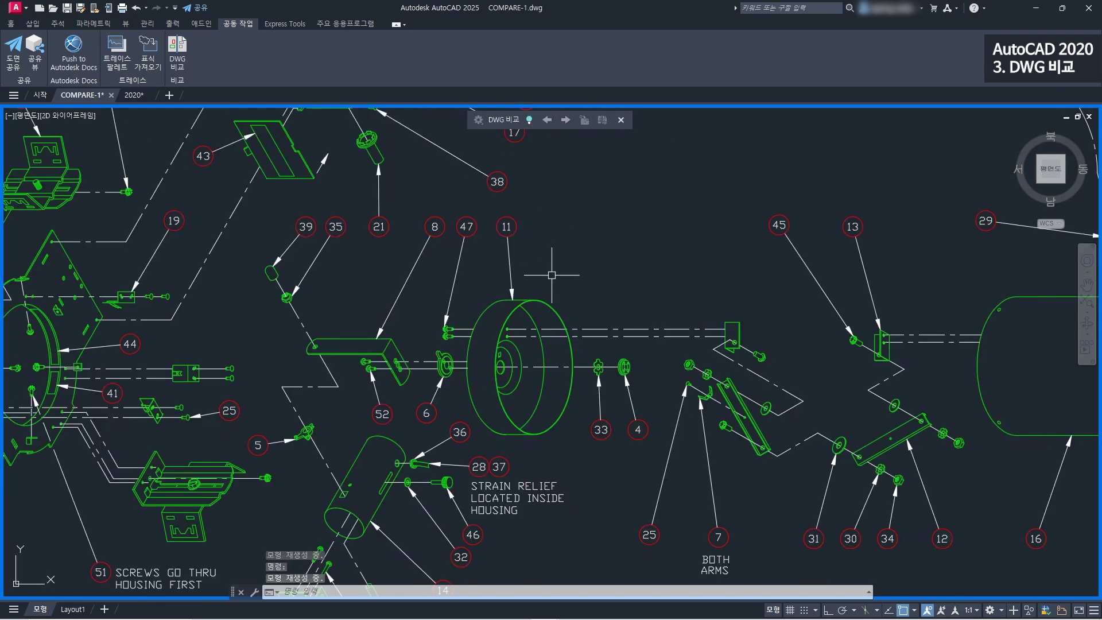
pyautogui.scroll(-3, 484, 313)
pyautogui.moveTo(484, 312); pyautogui.dragTo(489, 325, button='middle')
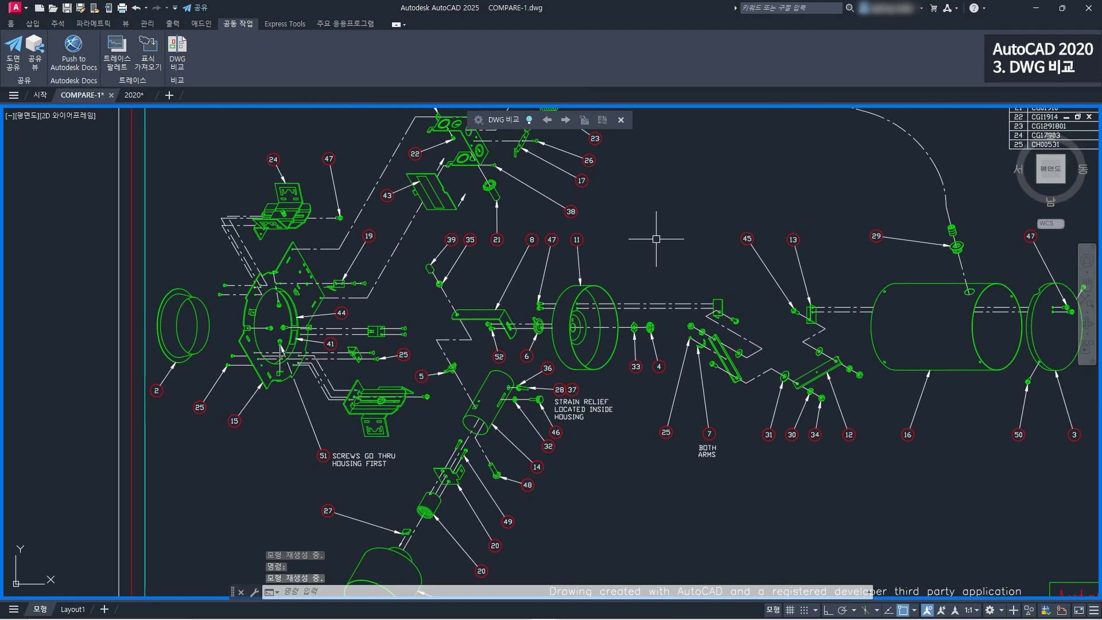
pyautogui.click(529, 120)
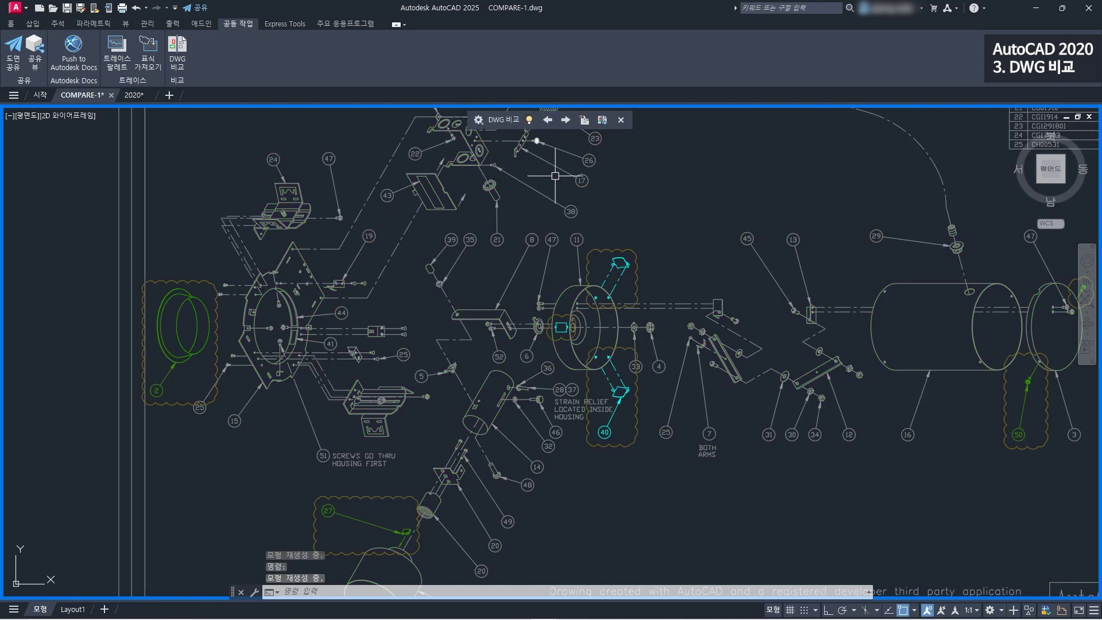
# - Import the differing objects above part 11 from the compared drawing into COMPARE-1
pyautogui.click(585, 120)
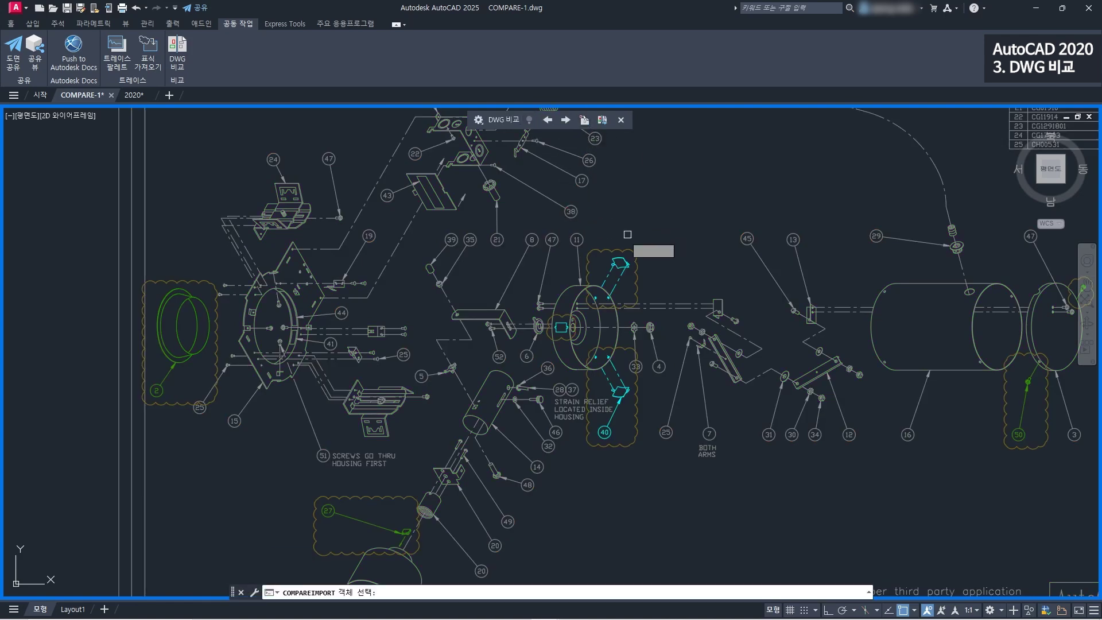
pyautogui.scroll(2, 593, 241)
pyautogui.moveTo(552, 219); pyautogui.dragTo(685, 383)
pyautogui.press('Return')
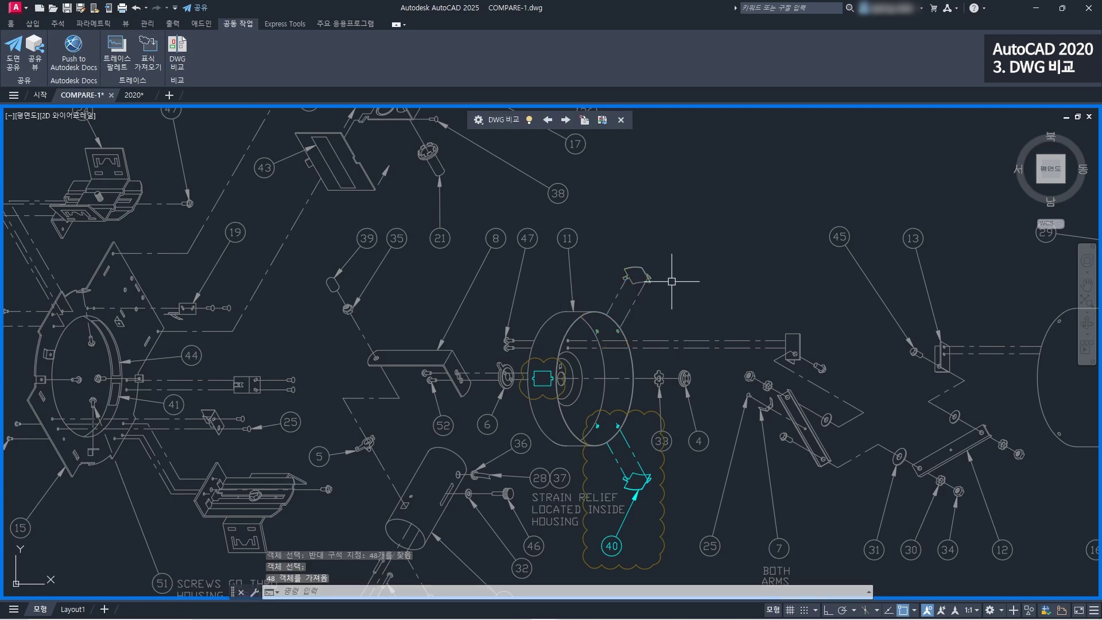
# - Toggle the comparison display off and on to check the imported part above part 11, and end the DWG comparison
pyautogui.click(529, 119)
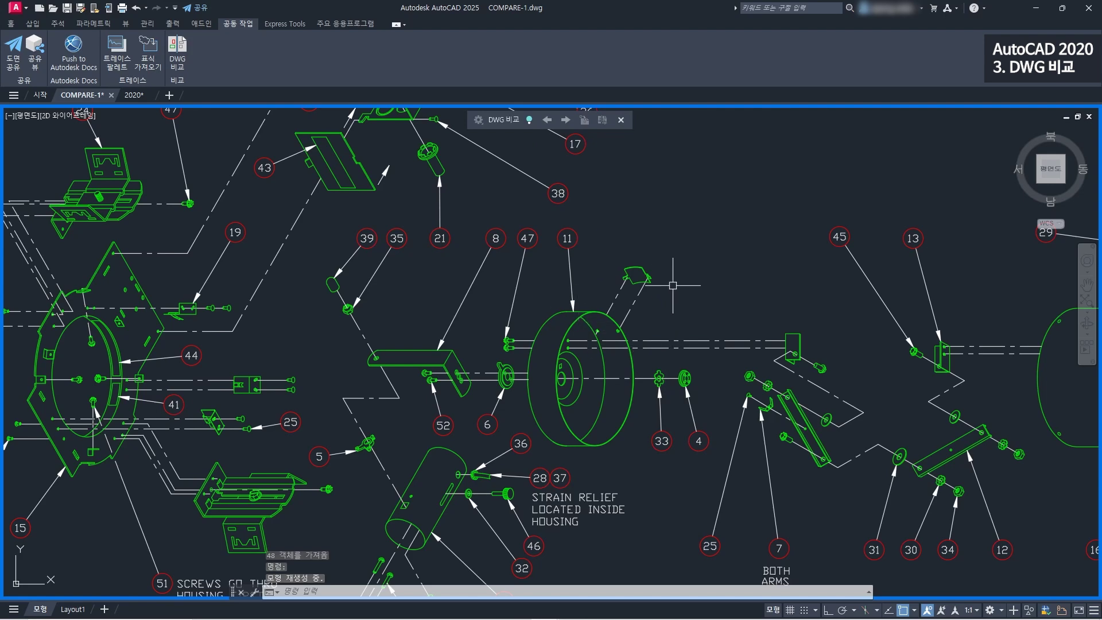
pyautogui.click(529, 120)
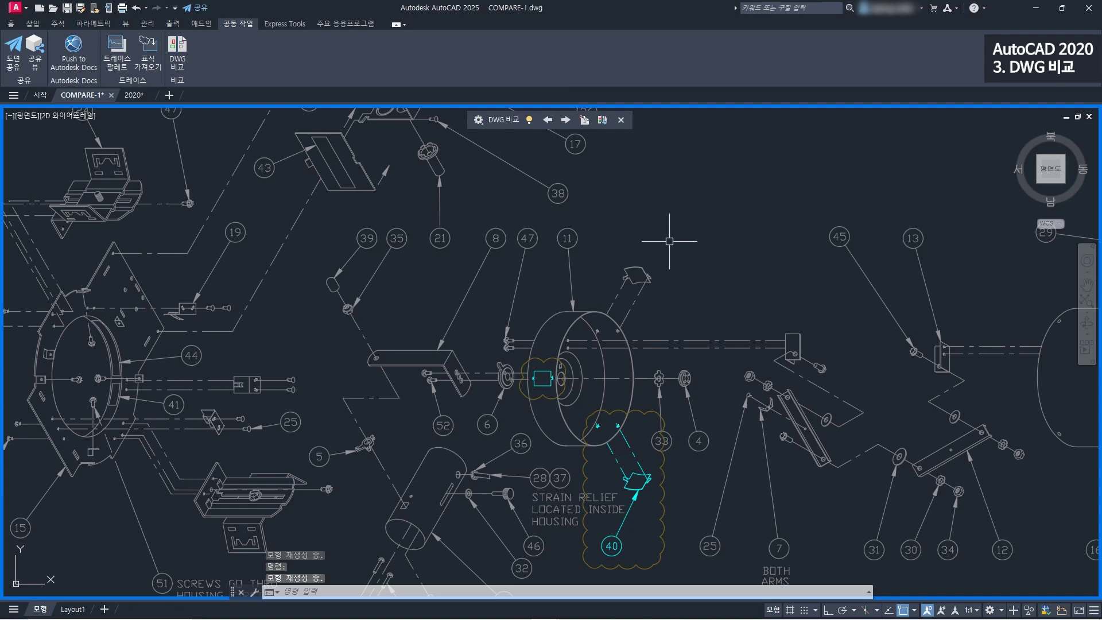
pyautogui.click(620, 122)
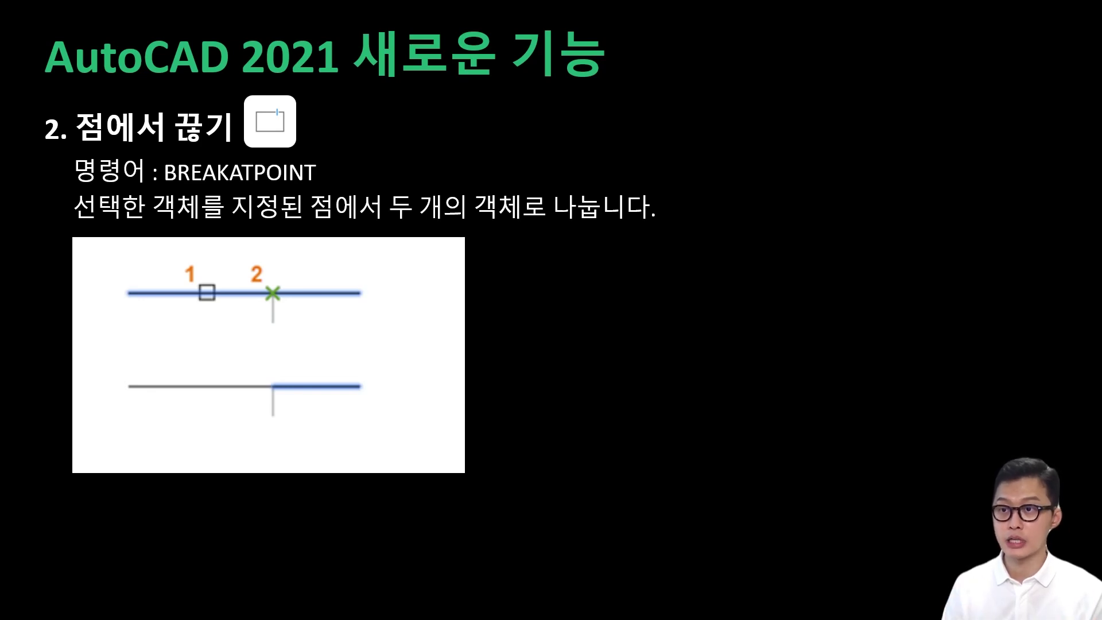
pyautogui.press('Right')
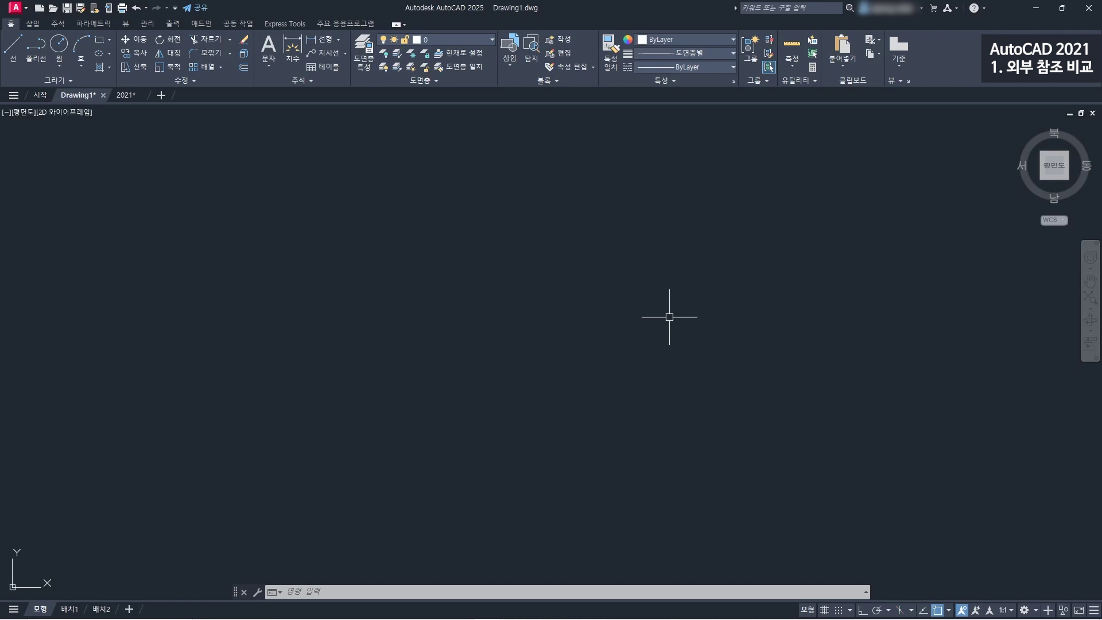
# - Attach the XCOMPARE drawing to Drawing1 as an external reference with a relative path and scale 1, inserted at a picked point
pyautogui.click(31, 25)
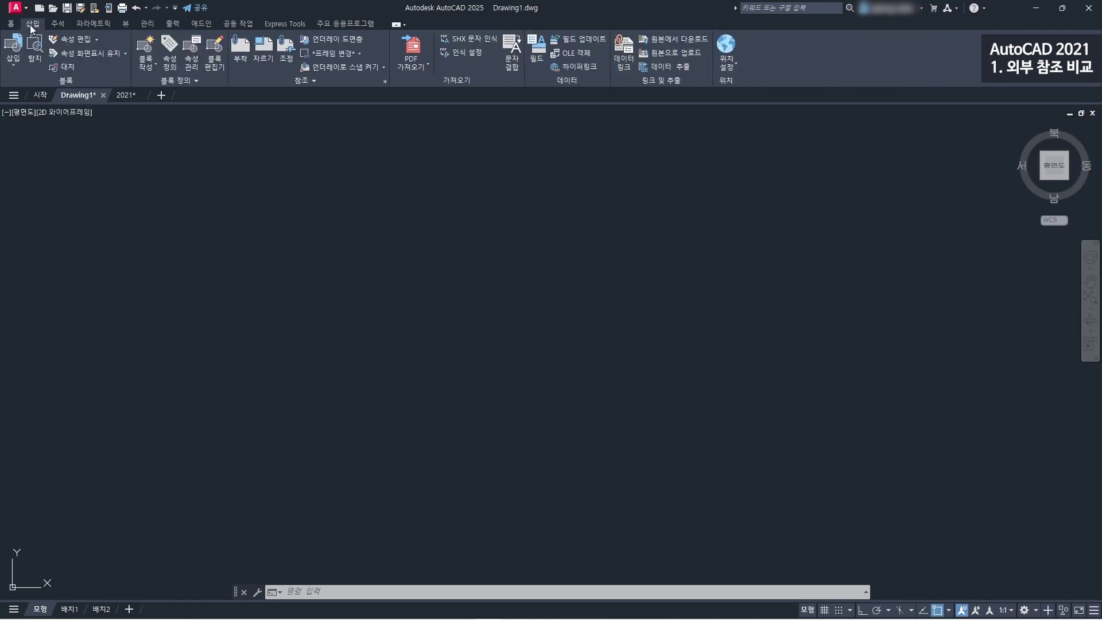
pyautogui.click(385, 82)
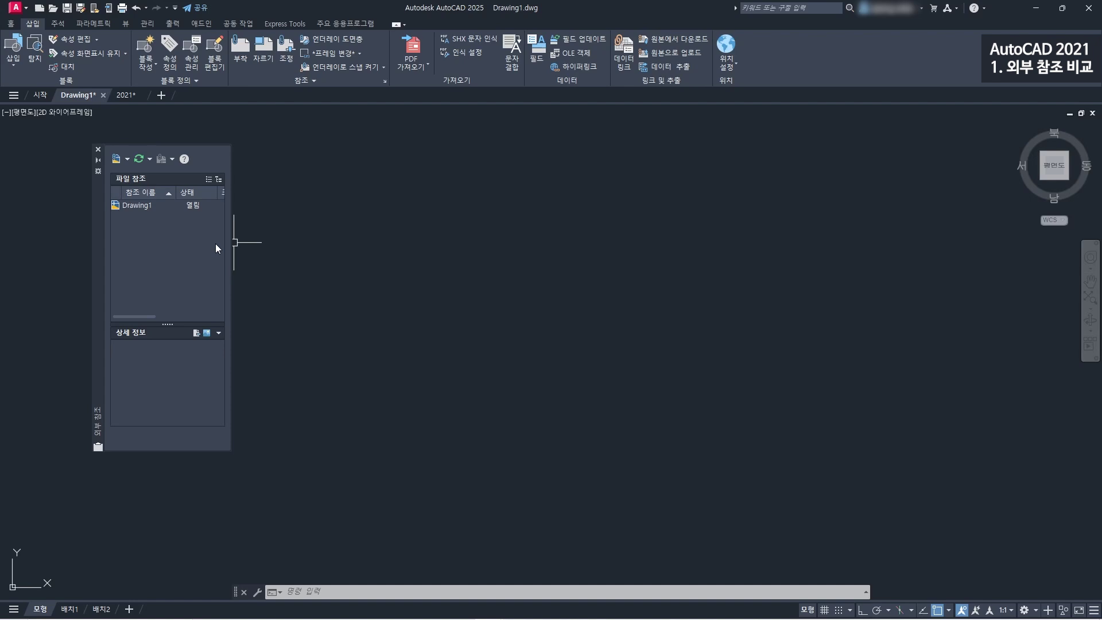
pyautogui.click(128, 160)
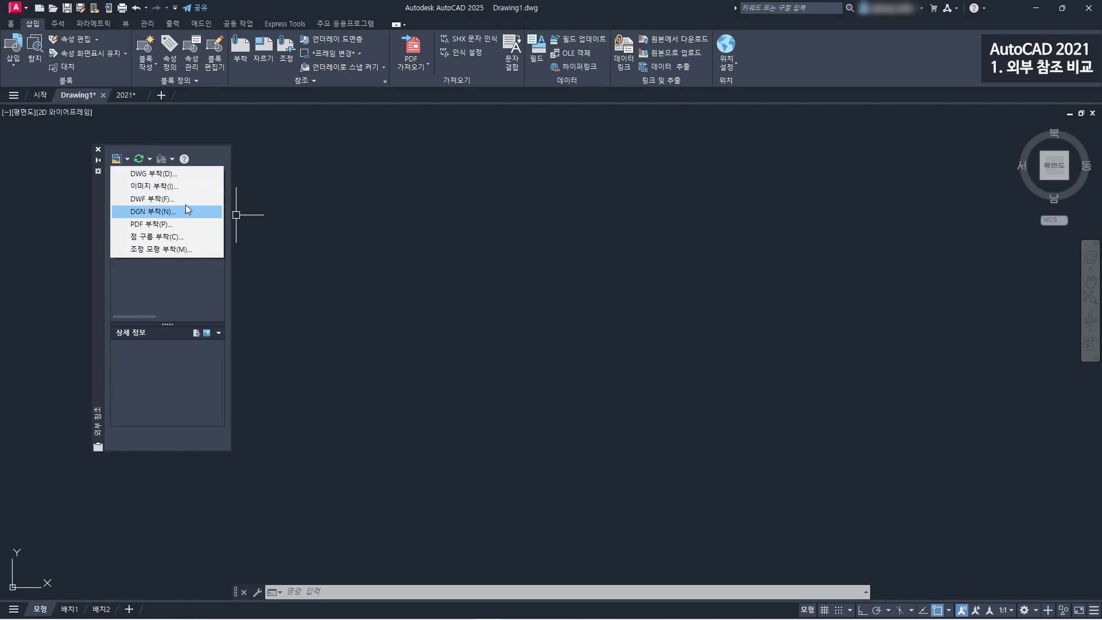
pyautogui.click(180, 174)
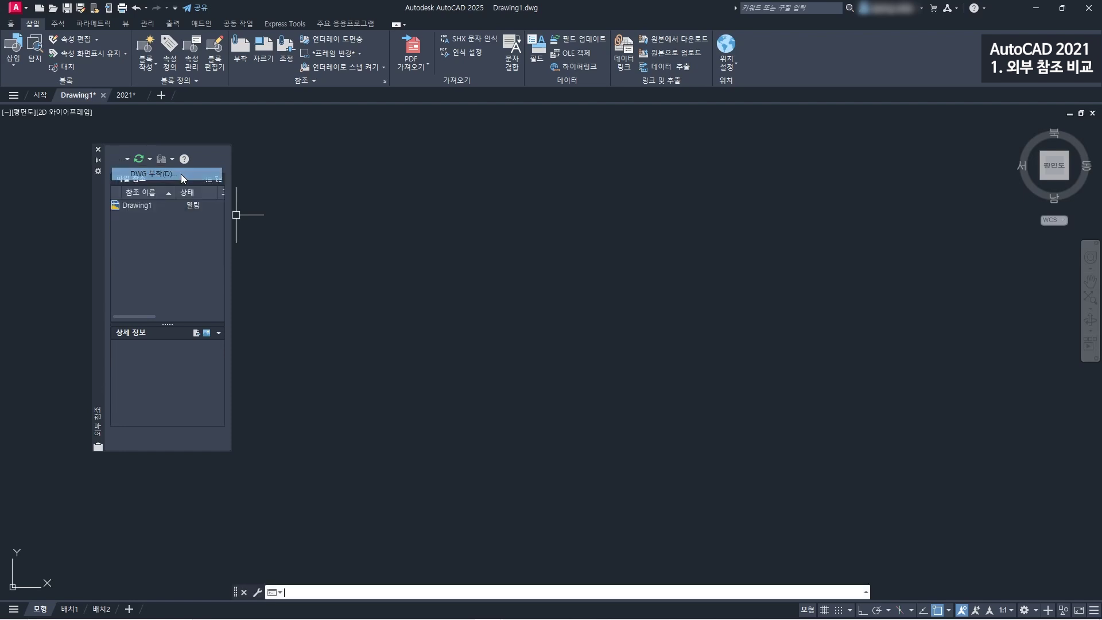
pyautogui.click(545, 232)
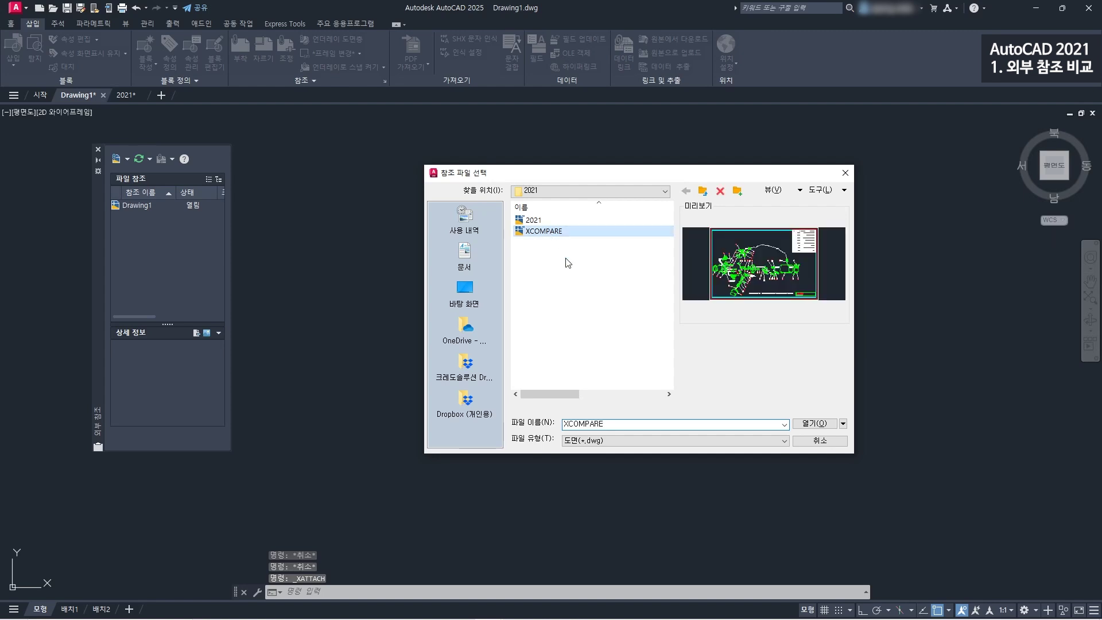
pyautogui.click(813, 424)
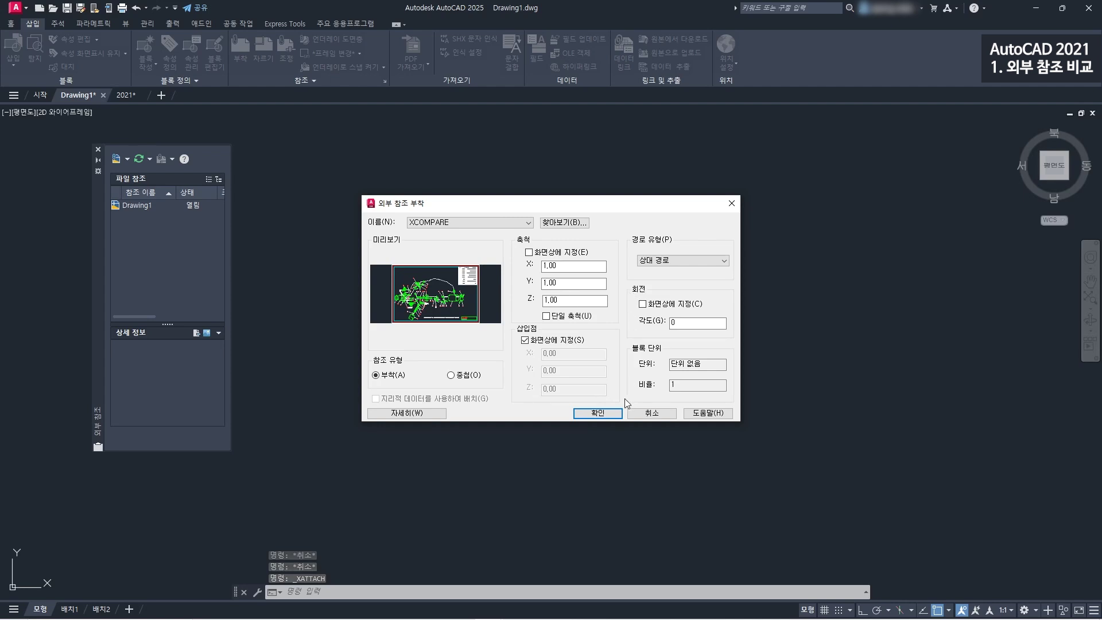
pyautogui.click(615, 417)
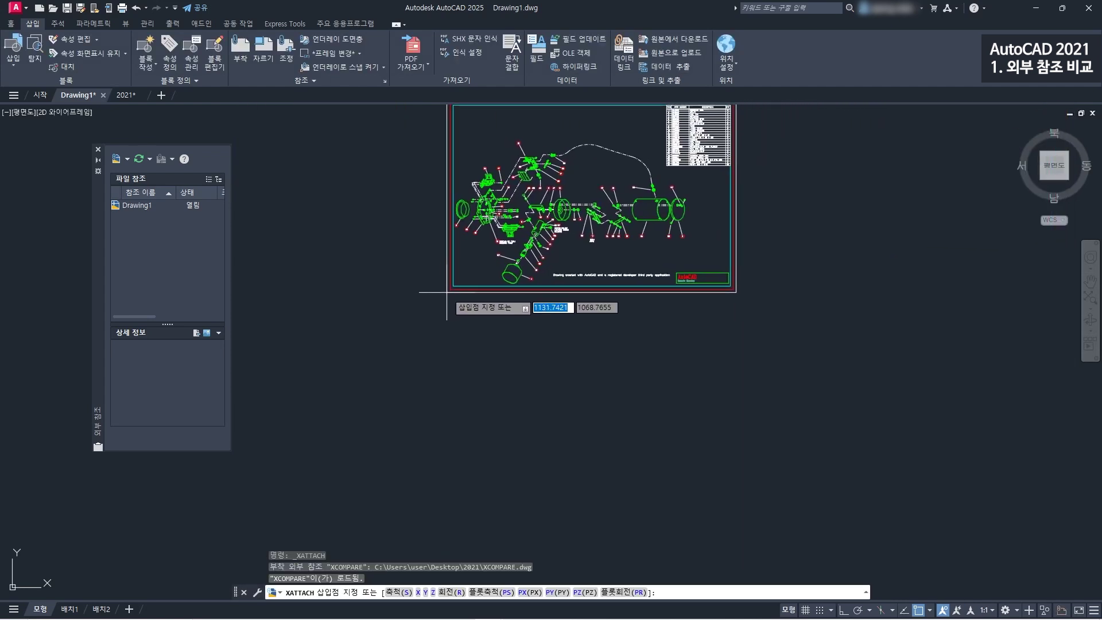
pyautogui.click(447, 292)
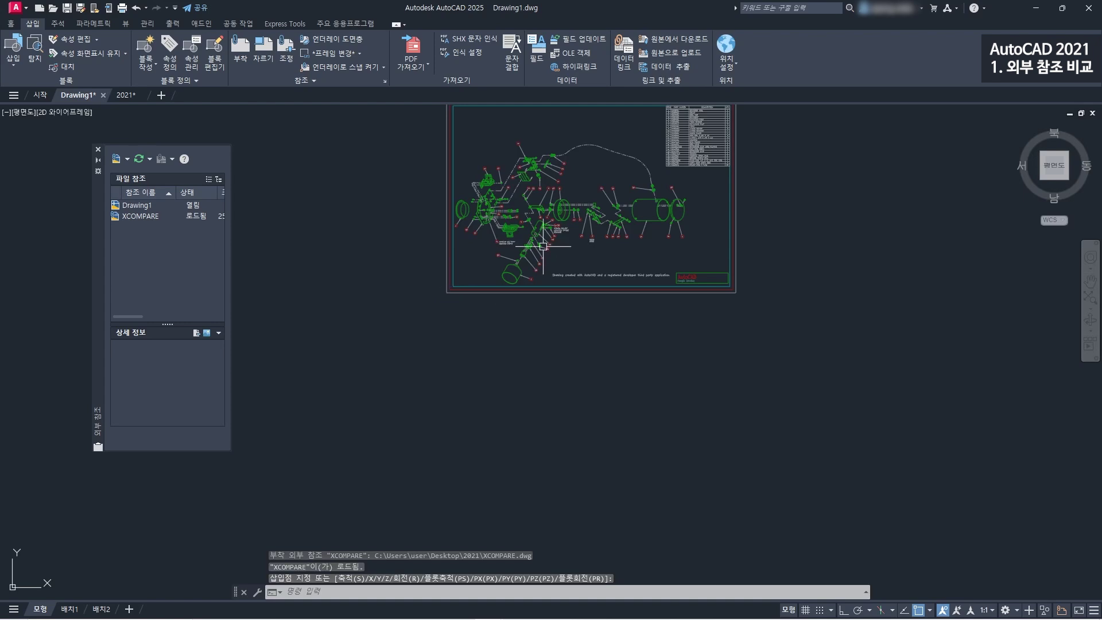
# - Draw a circle centred on the upper-left corner of the attached drawing's outer frame
pyautogui.moveTo(686, 152); pyautogui.dragTo(654, 194, button='middle')
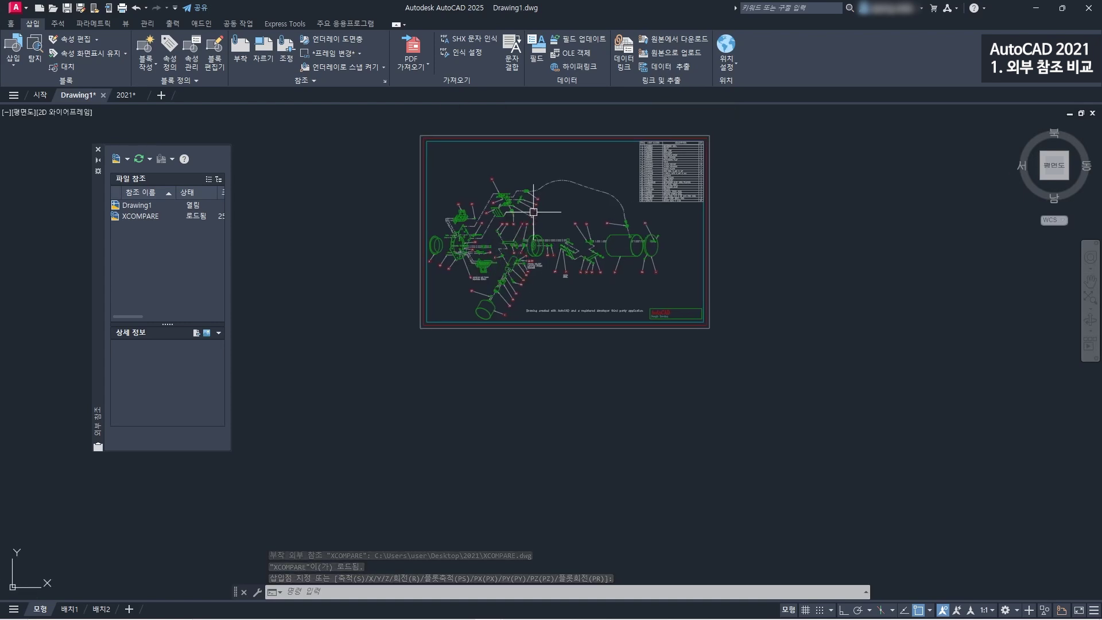
pyautogui.scroll(2, 532, 212)
pyautogui.moveTo(532, 212)
pyautogui.mouseDown(button='middle')
pyautogui.moveTo(548, 232)
pyautogui.moveTo(553, 280)
pyautogui.mouseUp(button='middle')
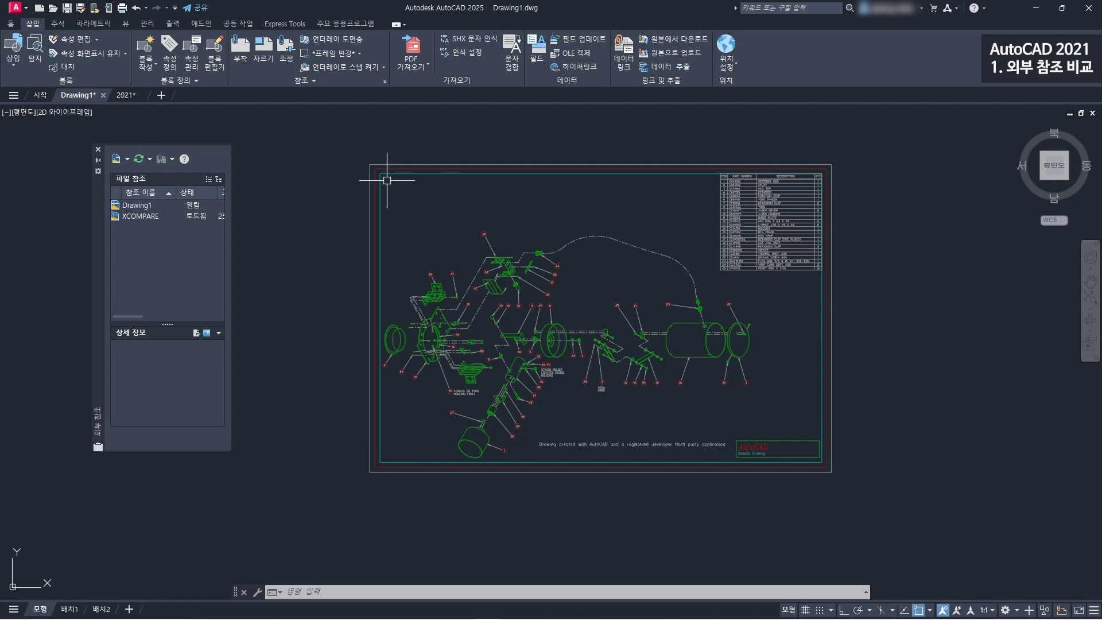
pyautogui.click(12, 24)
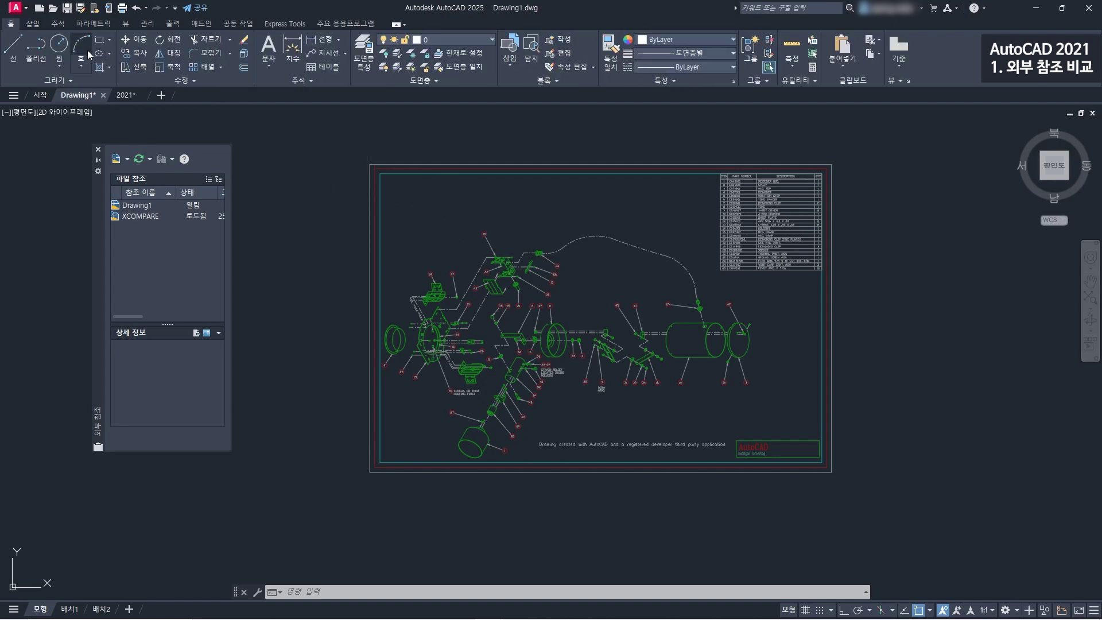
pyautogui.click(64, 44)
pyautogui.click(369, 164)
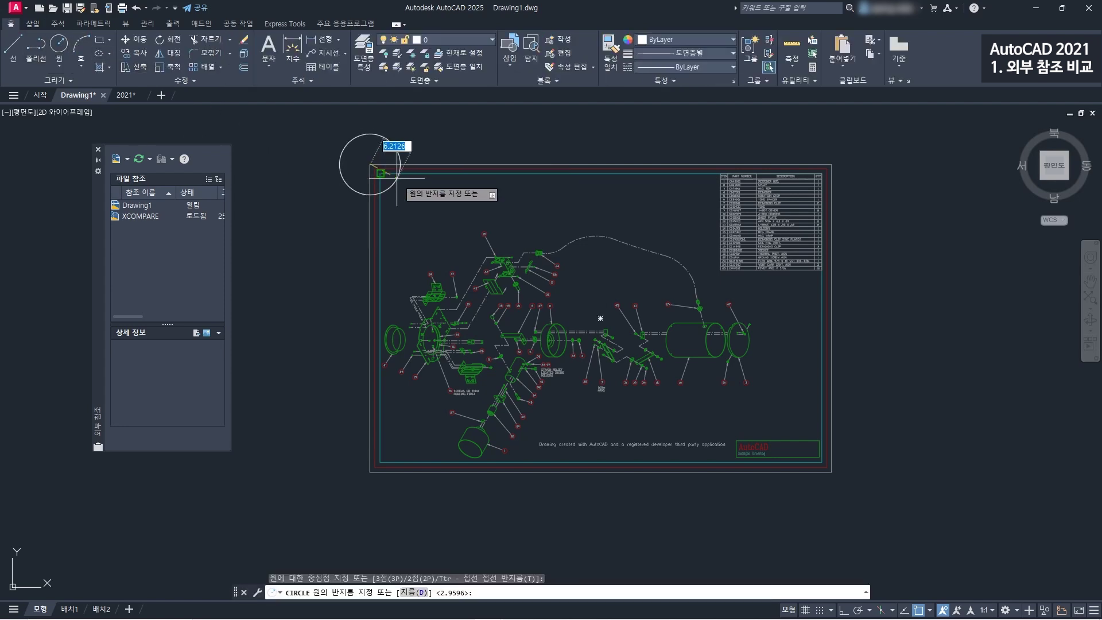
pyautogui.click(410, 172)
# - Add a linear dimension above the attached drawing, spanning the two upper corners of its outer frame
pyautogui.click(321, 39)
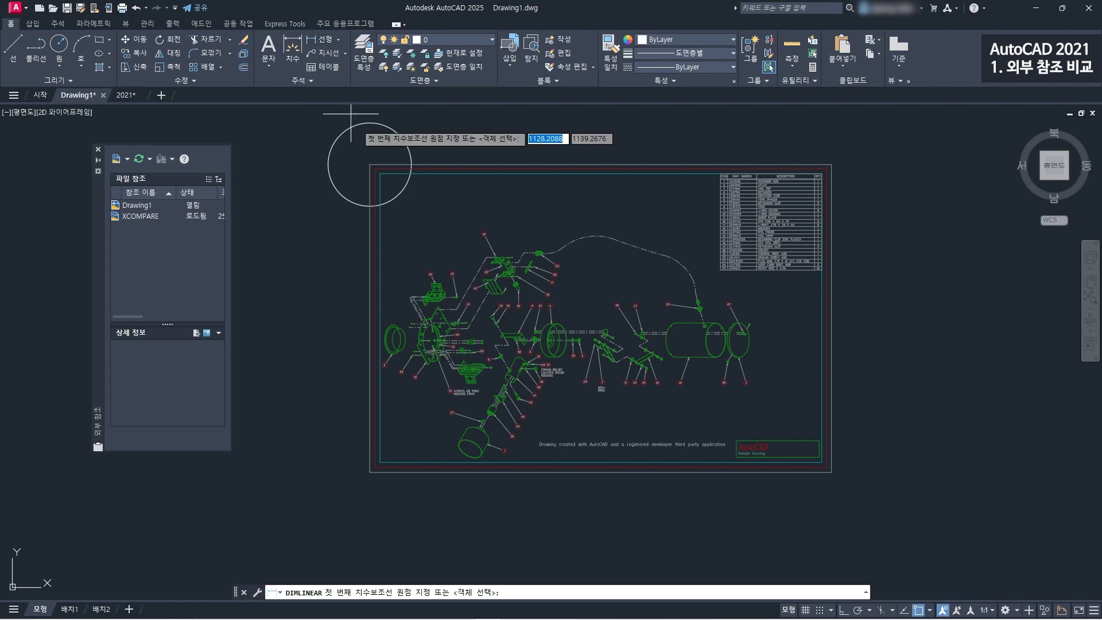
pyautogui.click(369, 165)
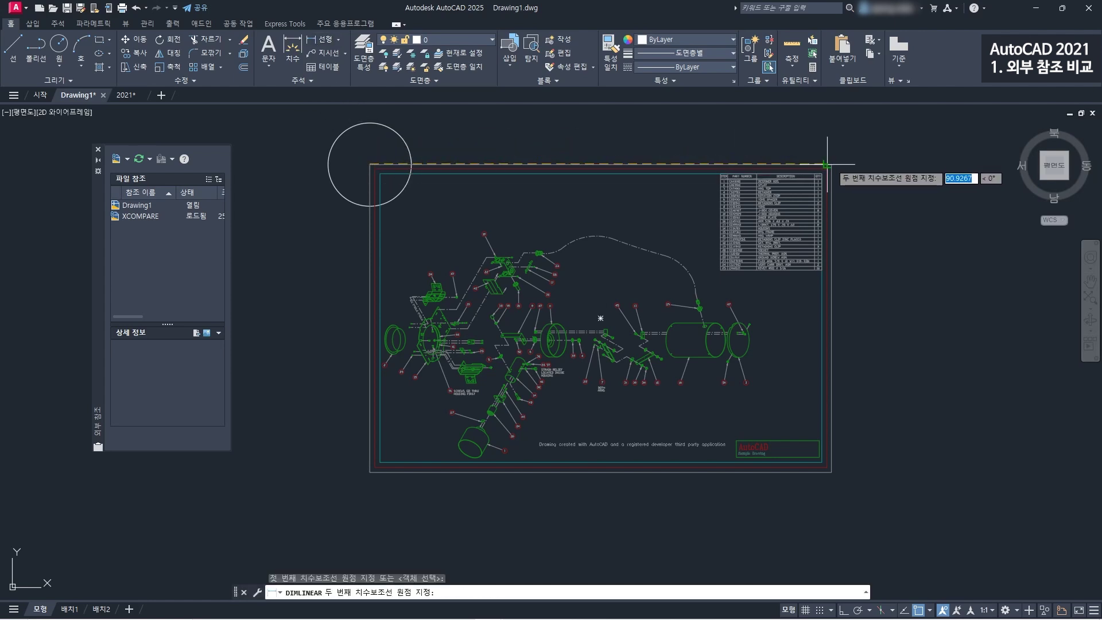
pyautogui.click(830, 165)
pyautogui.click(798, 134)
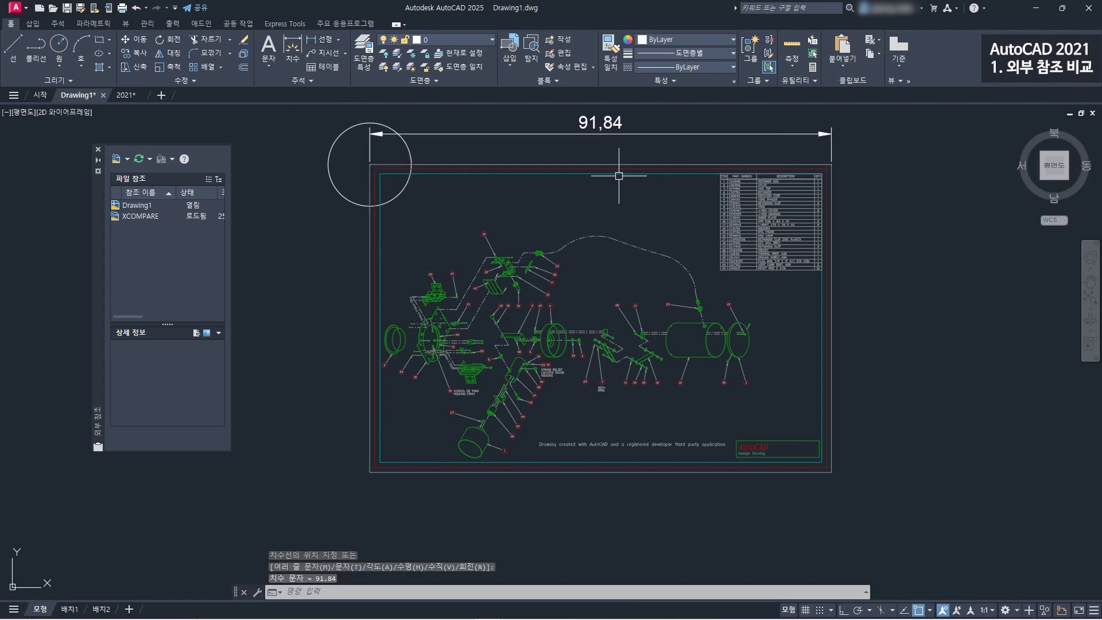
# - Erase the circle and the linear dimension drawn over the attached XCOMPARE reference
pyautogui.moveTo(577, 166); pyautogui.dragTo(600, 193, button='middle')
pyautogui.click(451, 172)
pyautogui.click(392, 150)
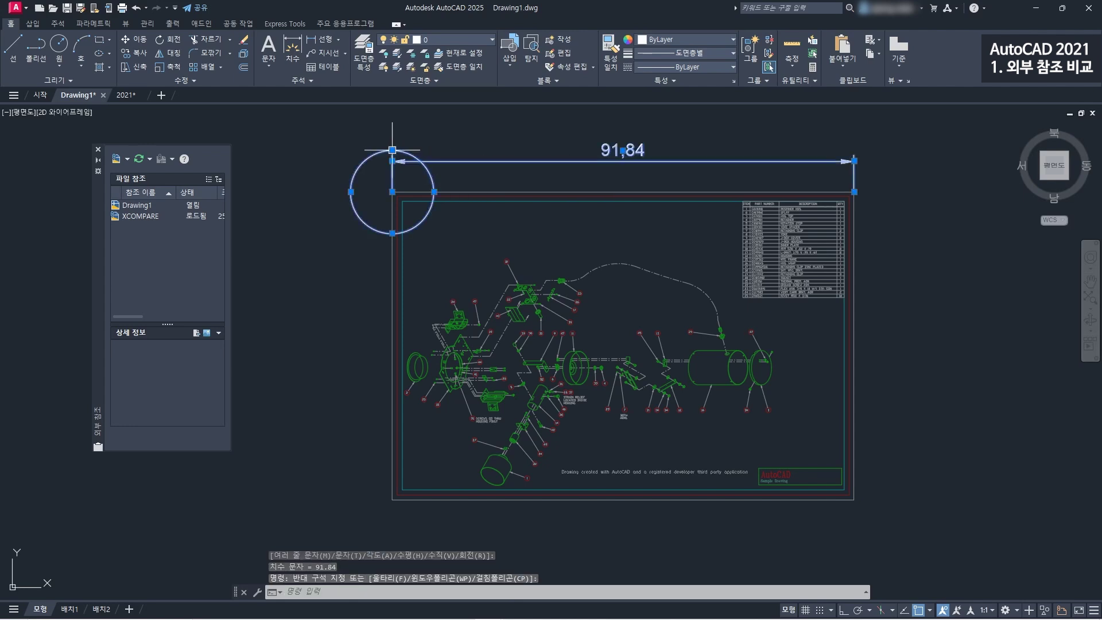
pyautogui.press('Delete')
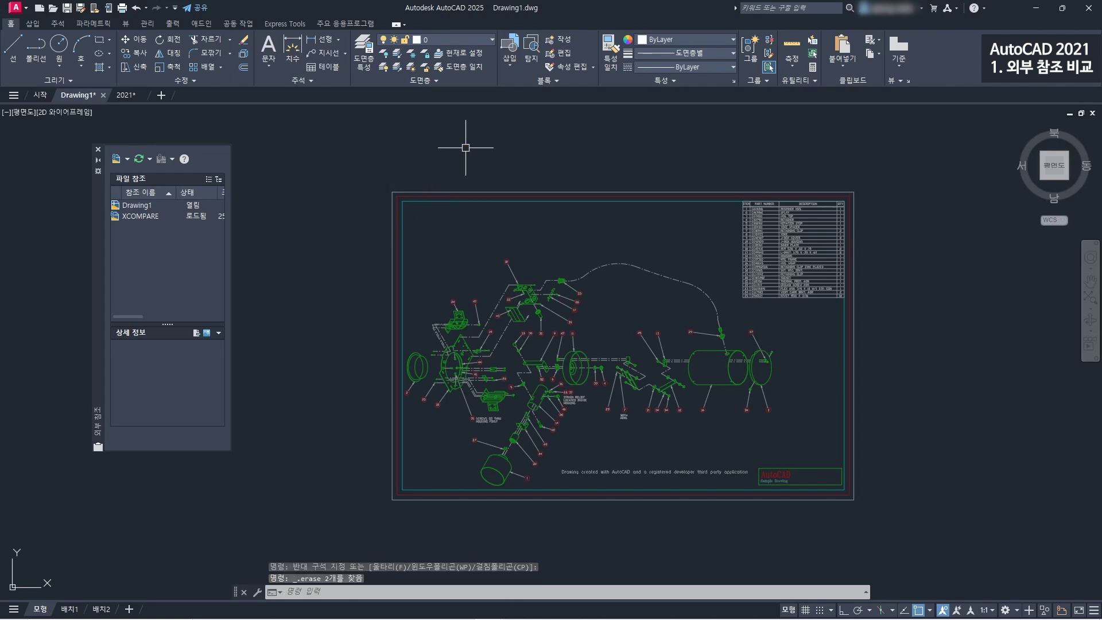
# - Select the attached XCOMPARE reference to view its editing options, and clear the selection
pyautogui.moveTo(652, 287); pyautogui.dragTo(582, 249, button='middle')
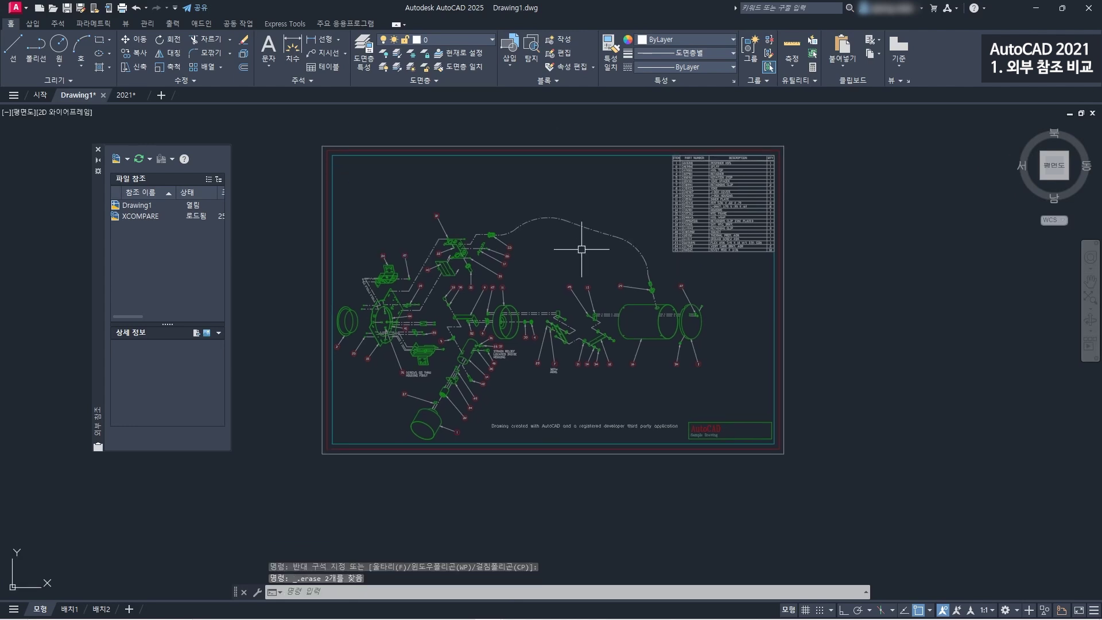
pyautogui.click(508, 155)
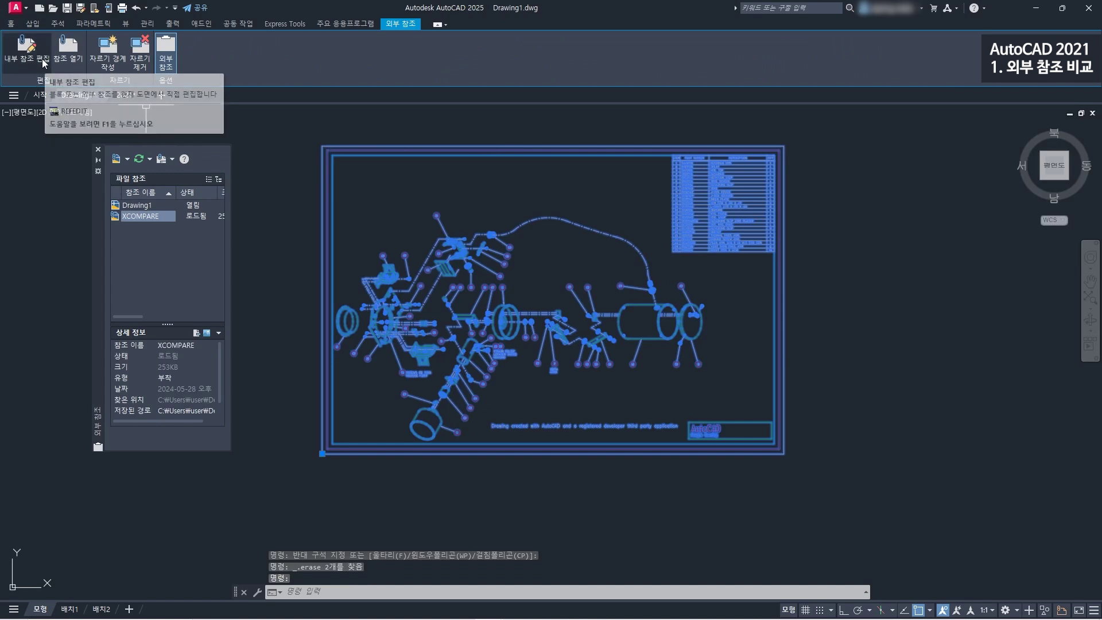
pyautogui.click(12, 24)
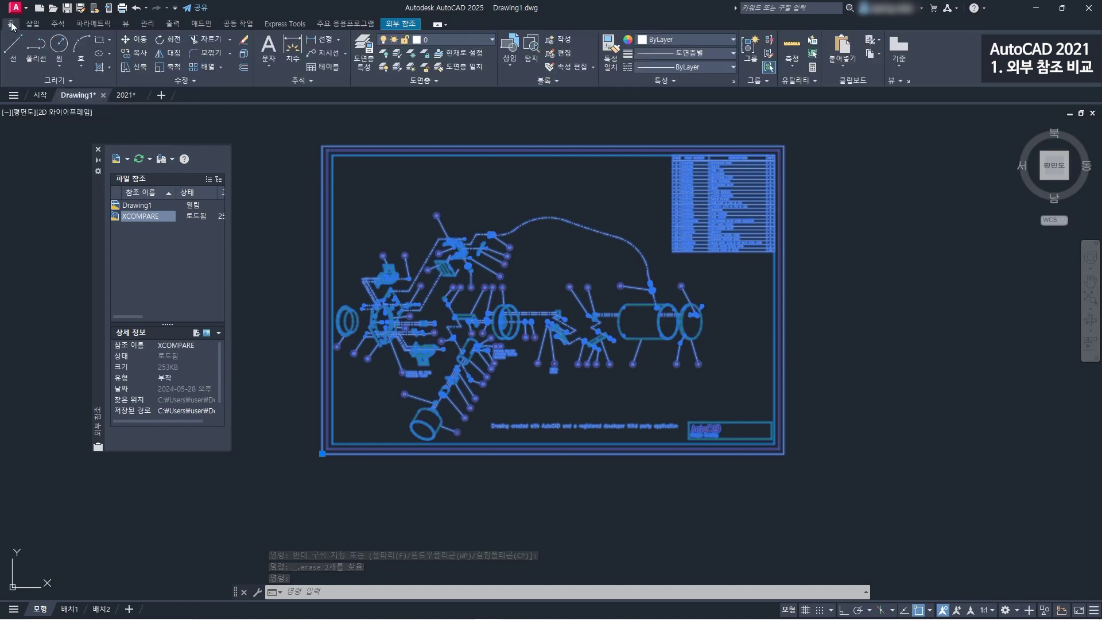
pyautogui.press('Escape')
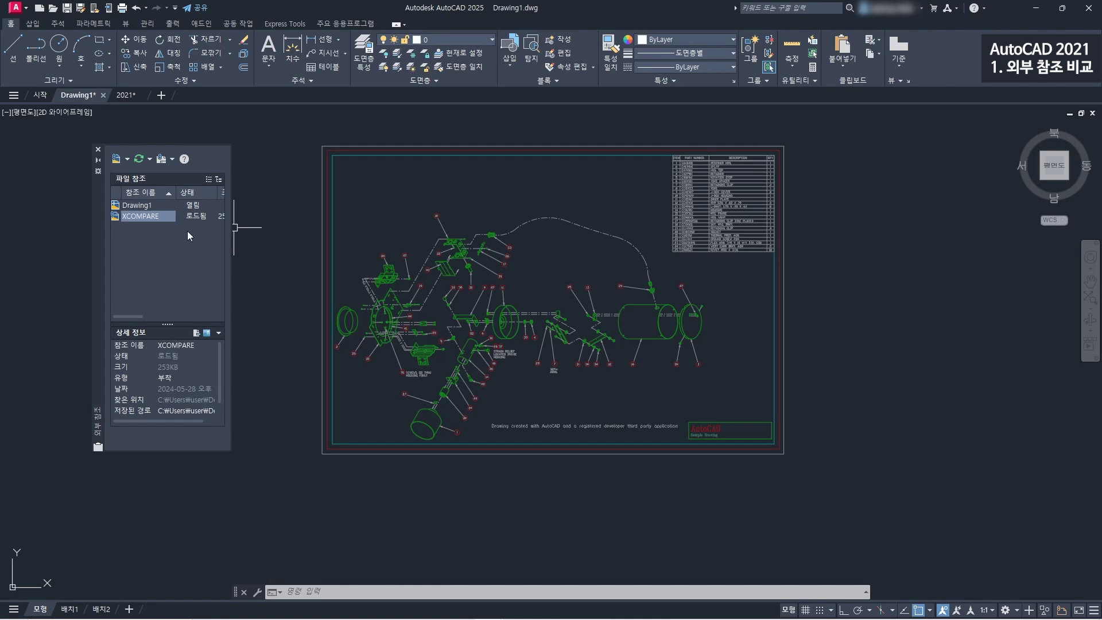
# - Open the XCOMPARE reference drawing and erase the note "Drawing created with AutoCAD and a registered developer third party application"
pyautogui.rightClick(154, 216)
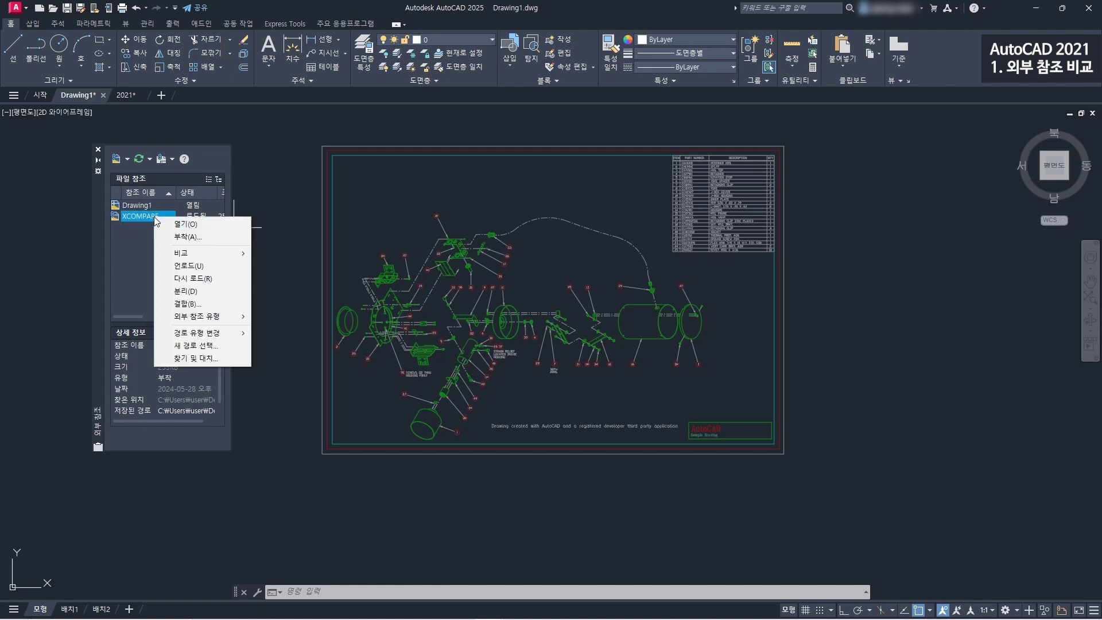
pyautogui.click(189, 225)
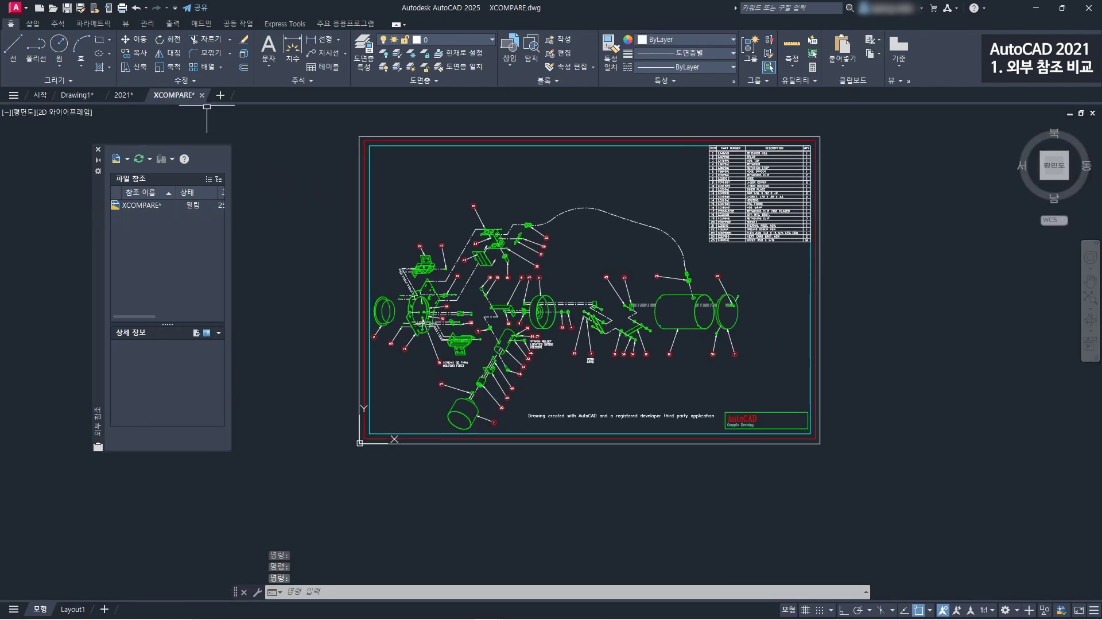
pyautogui.scroll(5, 567, 271)
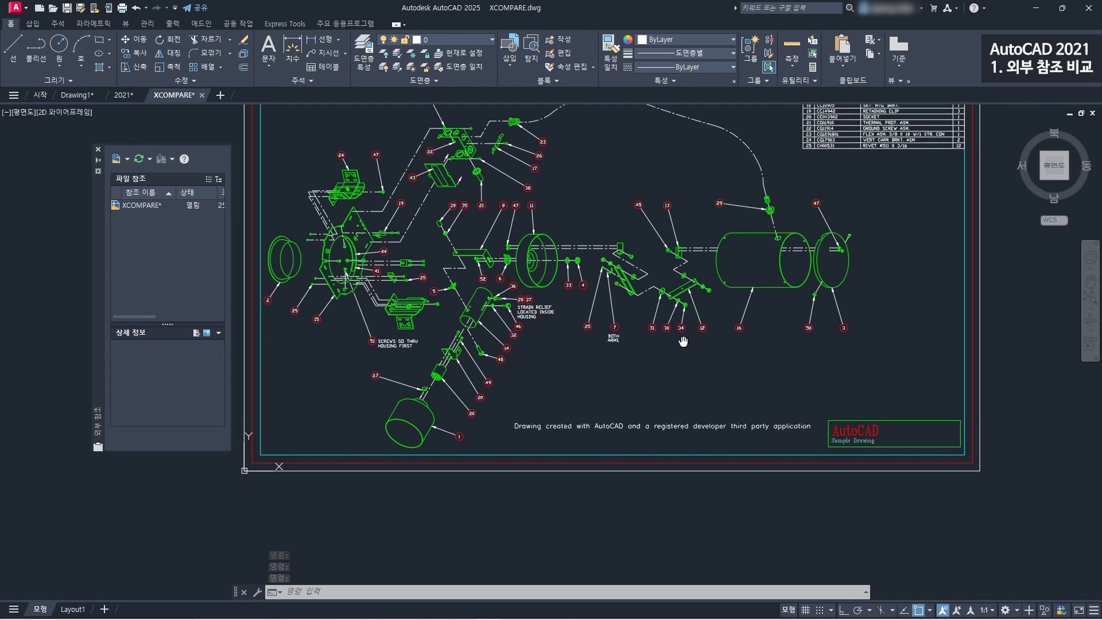
pyautogui.click(659, 396)
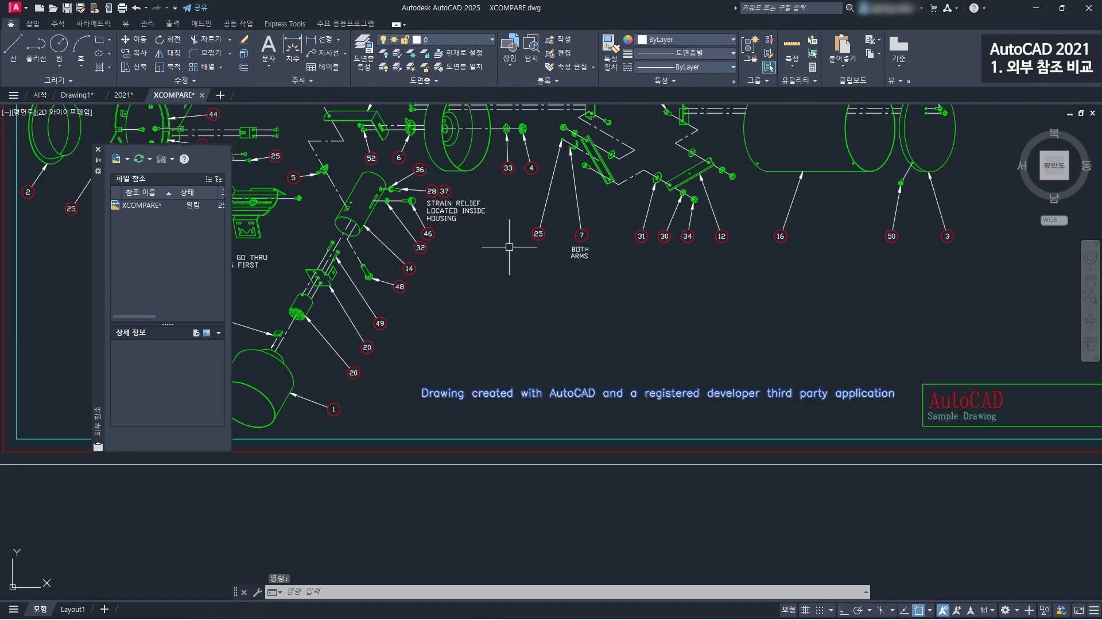
pyautogui.click(244, 40)
# - Erase rows 24 and 25 at the bottom of the parts table in XCOMPARE
pyautogui.scroll(-5, 647, 344)
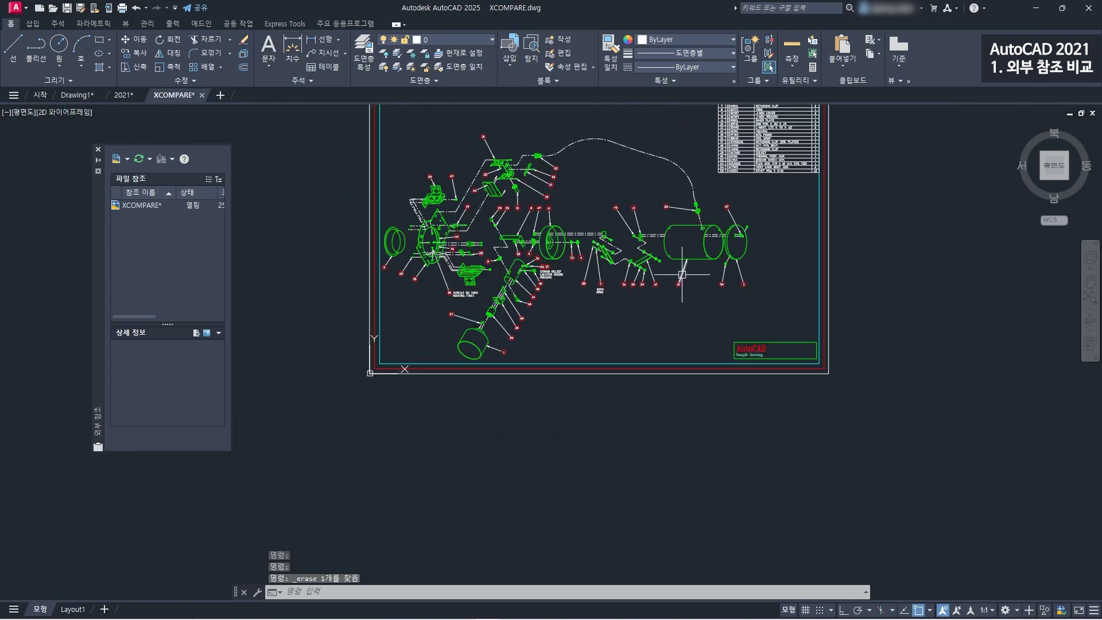
pyautogui.scroll(6, 717, 250)
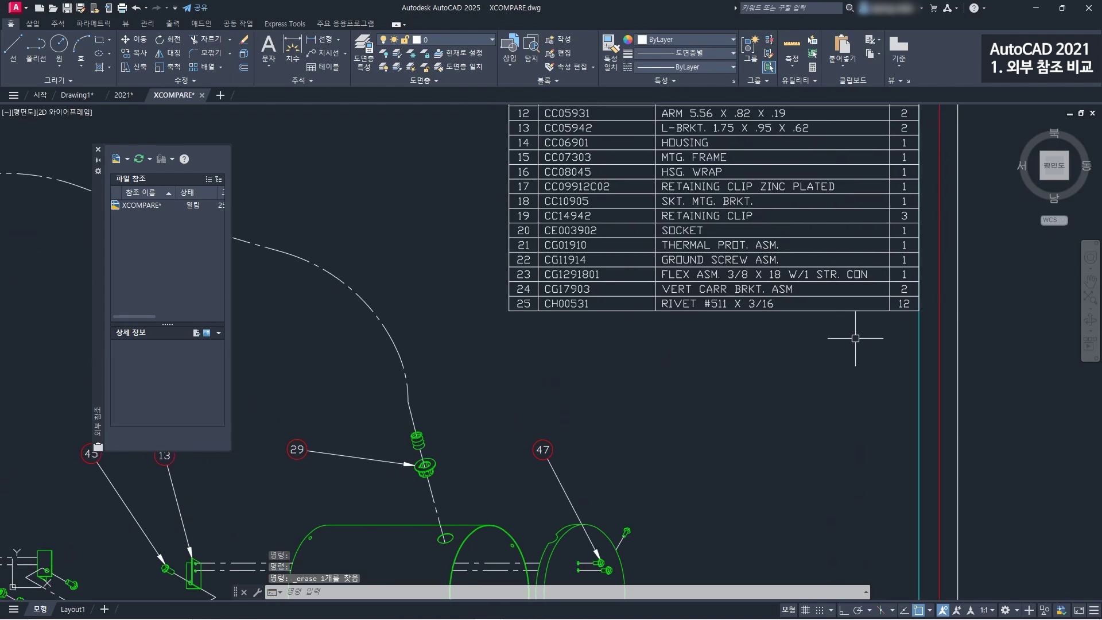
pyautogui.click(813, 332)
pyautogui.click(702, 293)
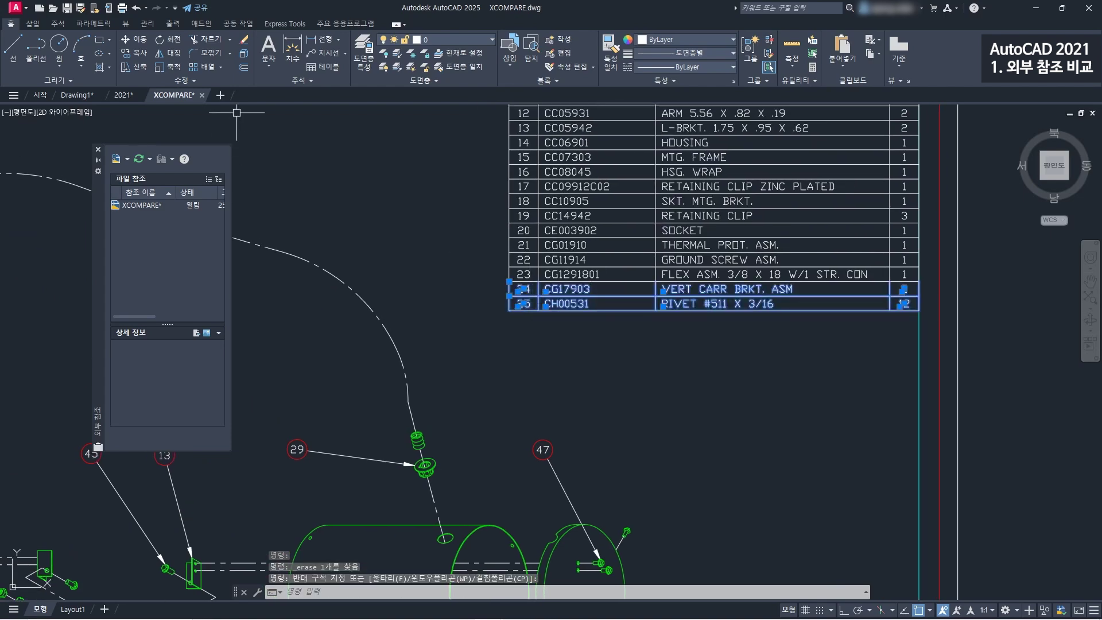
pyautogui.click(244, 42)
# - Erase the ring part at the far left of the XCOMPARE assembly together with its balloon 2 and leader
pyautogui.scroll(-6, 385, 278)
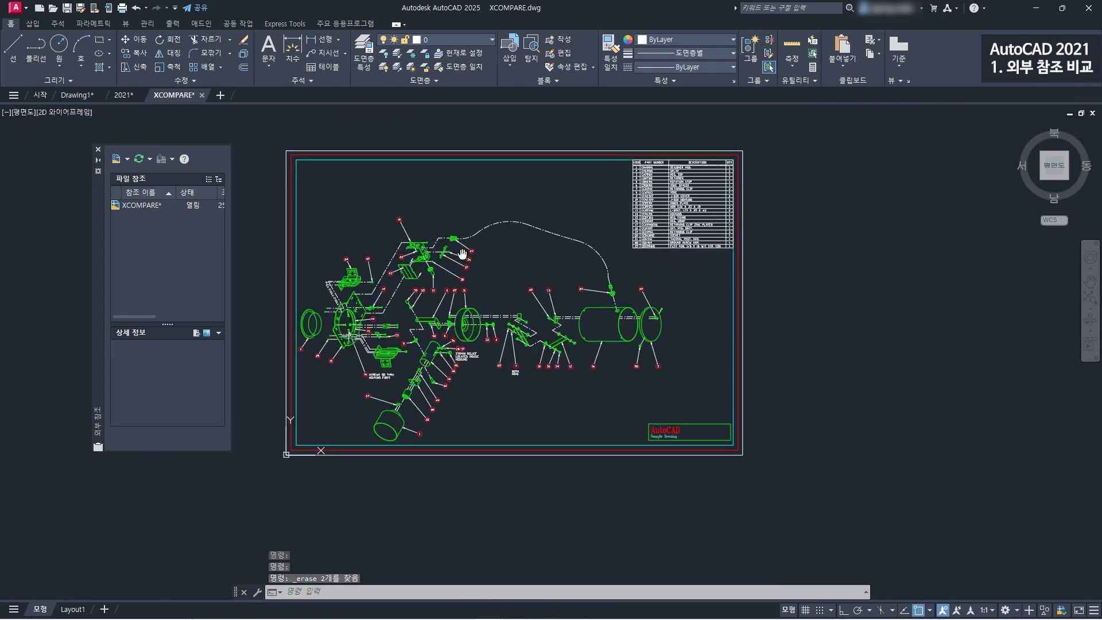
pyautogui.scroll(6, 385, 277)
pyautogui.click(326, 248)
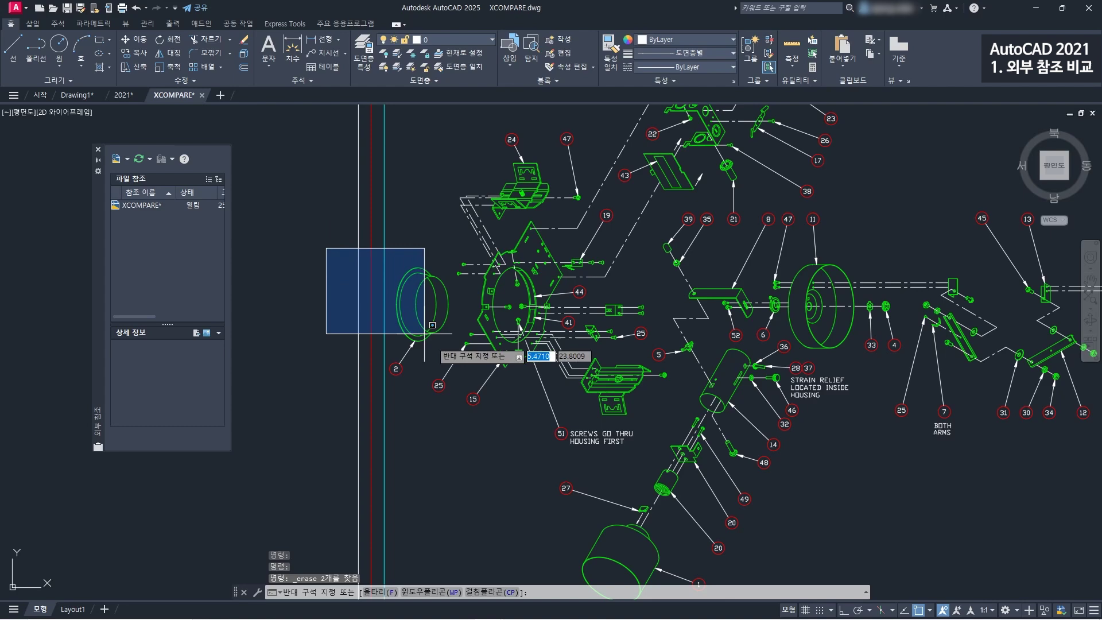
pyautogui.click(461, 370)
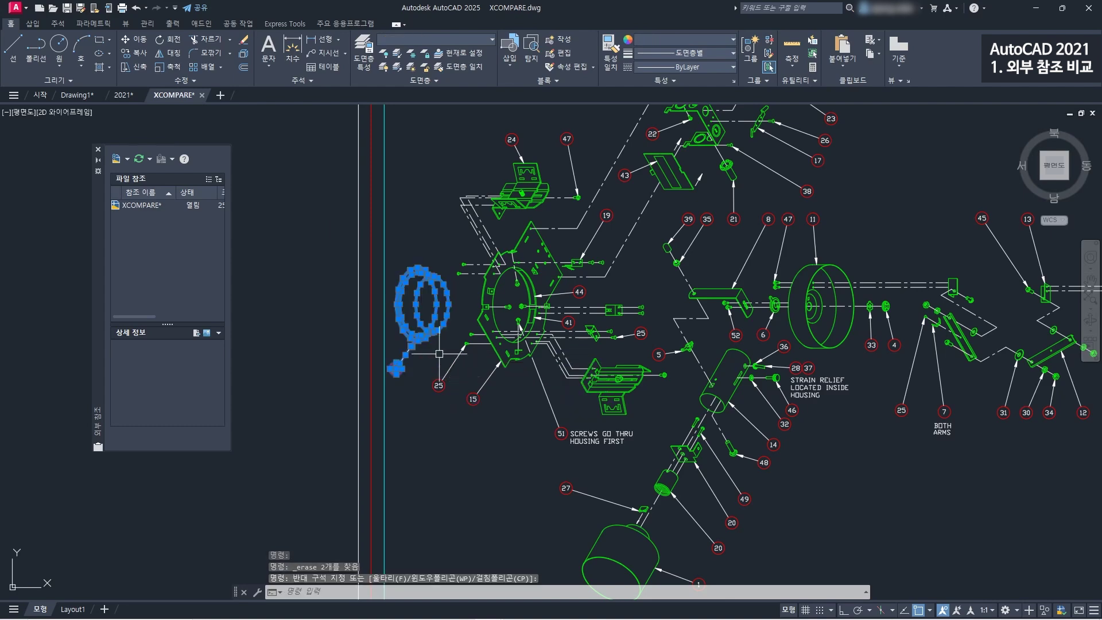
pyautogui.click(244, 41)
# - Save the edited XCOMPARE drawing with the whole sheet in view
pyautogui.scroll(-3, 339, 349)
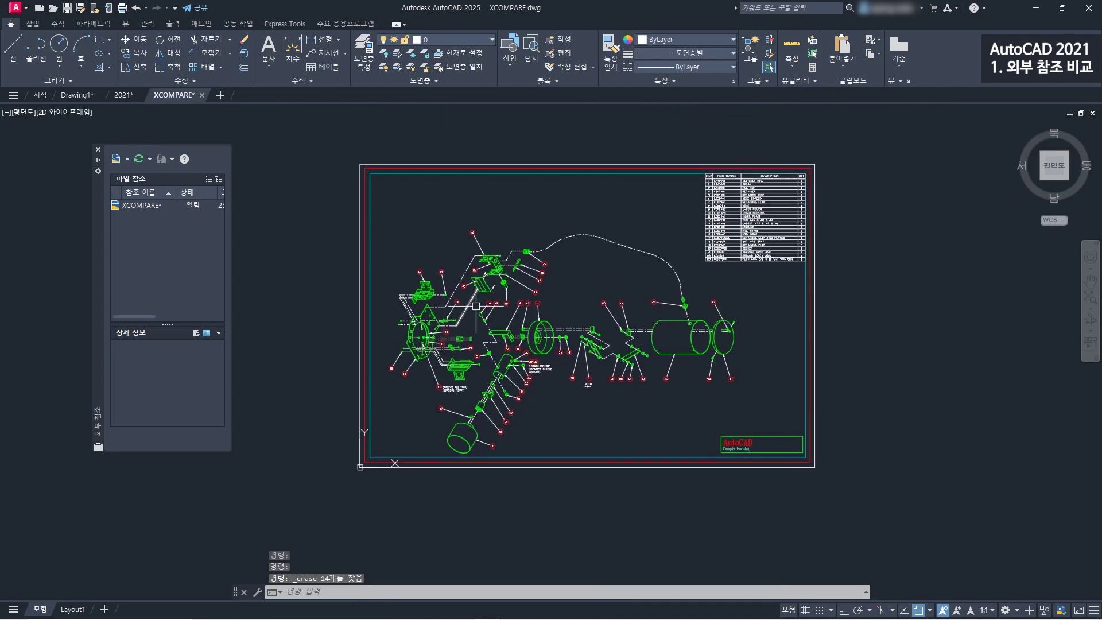
pyautogui.moveTo(600, 302); pyautogui.dragTo(584, 287, button='middle')
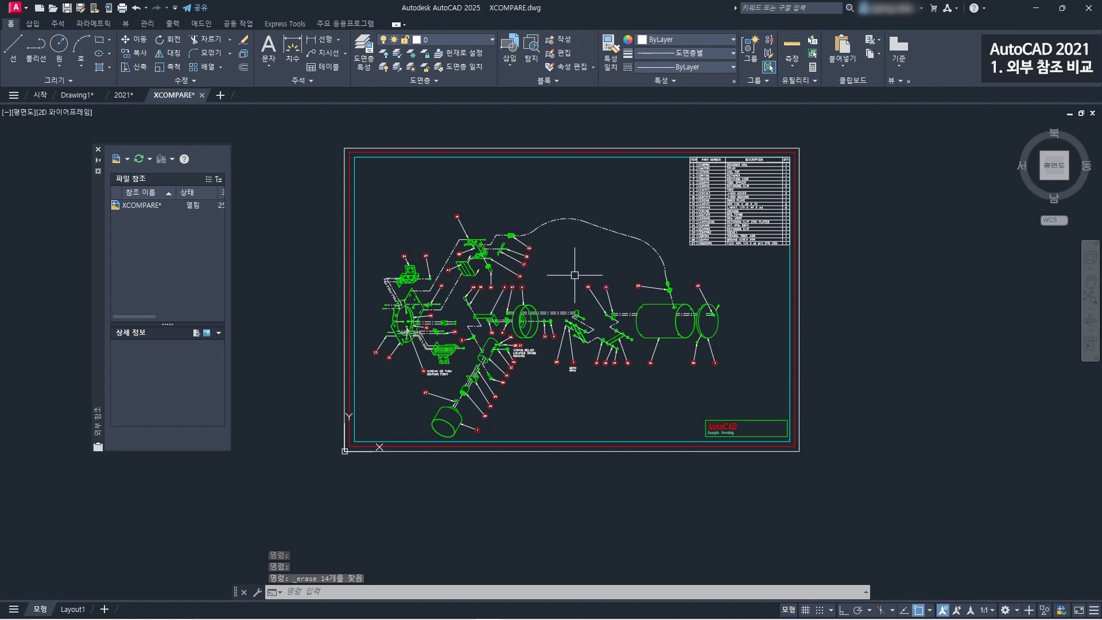
pyautogui.click(67, 8)
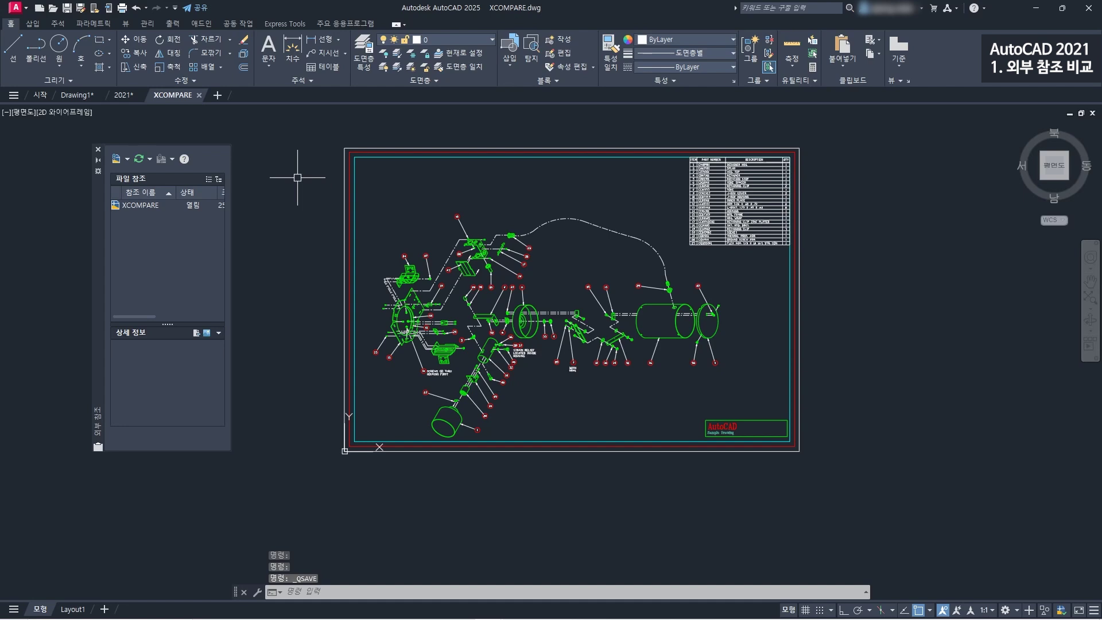
# - Reload the modified XCOMPARE reference in Drawing1 with change comparison enabled, examine the marked differences, and end the comparison
pyautogui.click(84, 98)
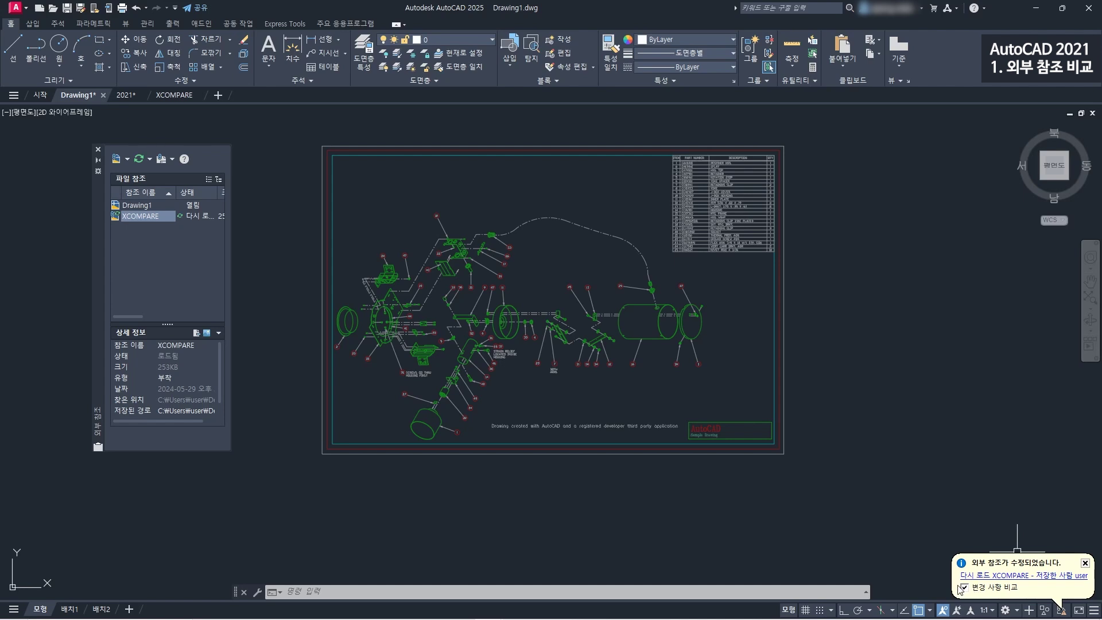
pyautogui.click(1031, 579)
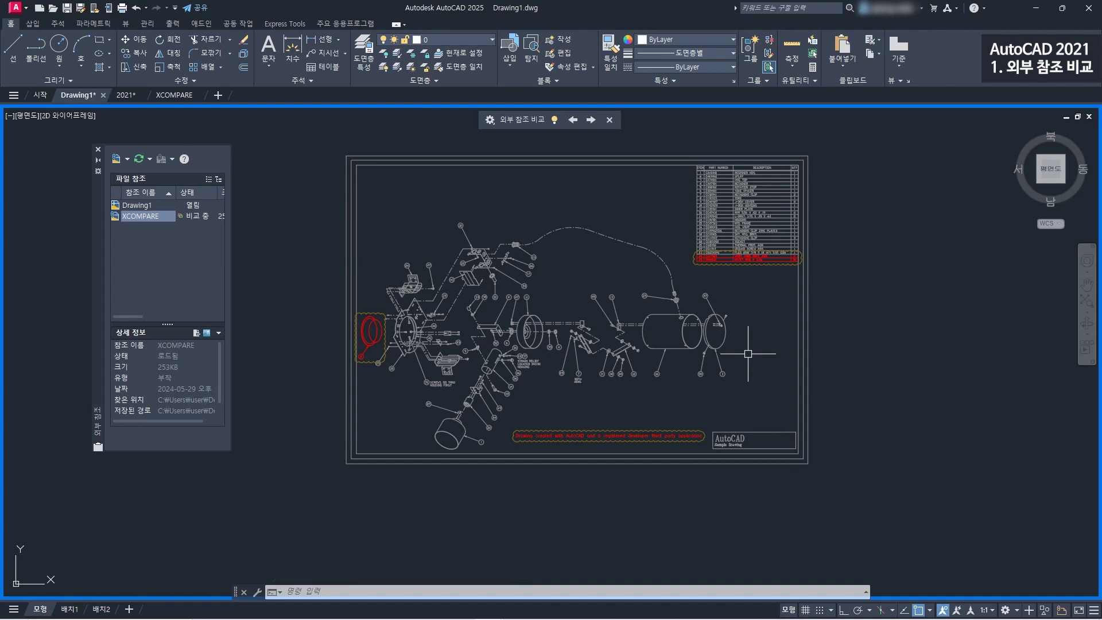
pyautogui.scroll(3, 670, 293)
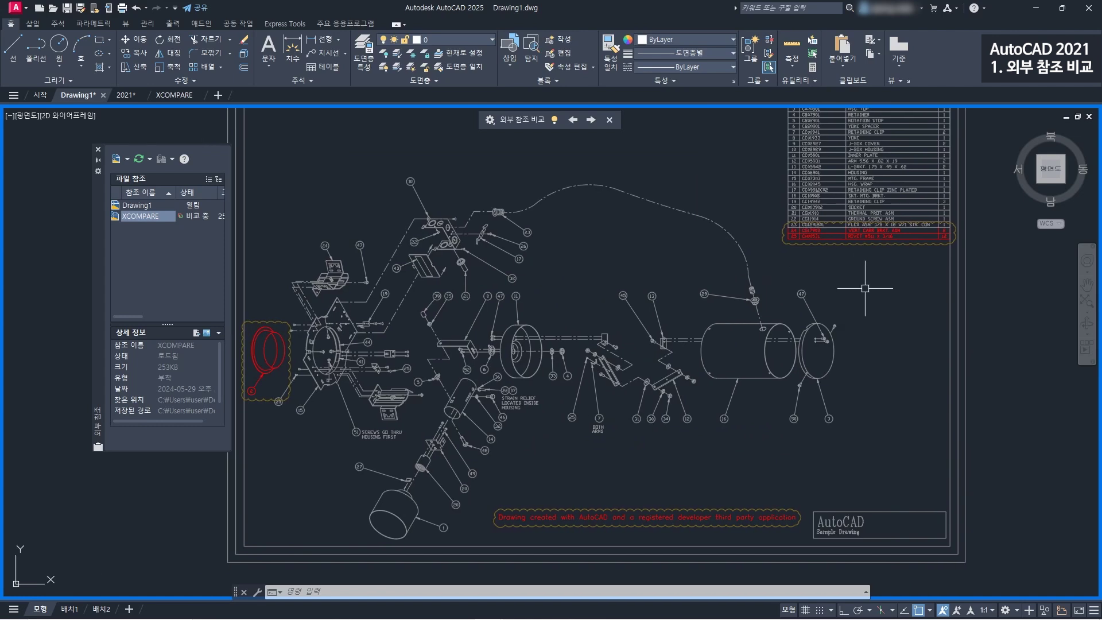
pyautogui.scroll(-3, 887, 241)
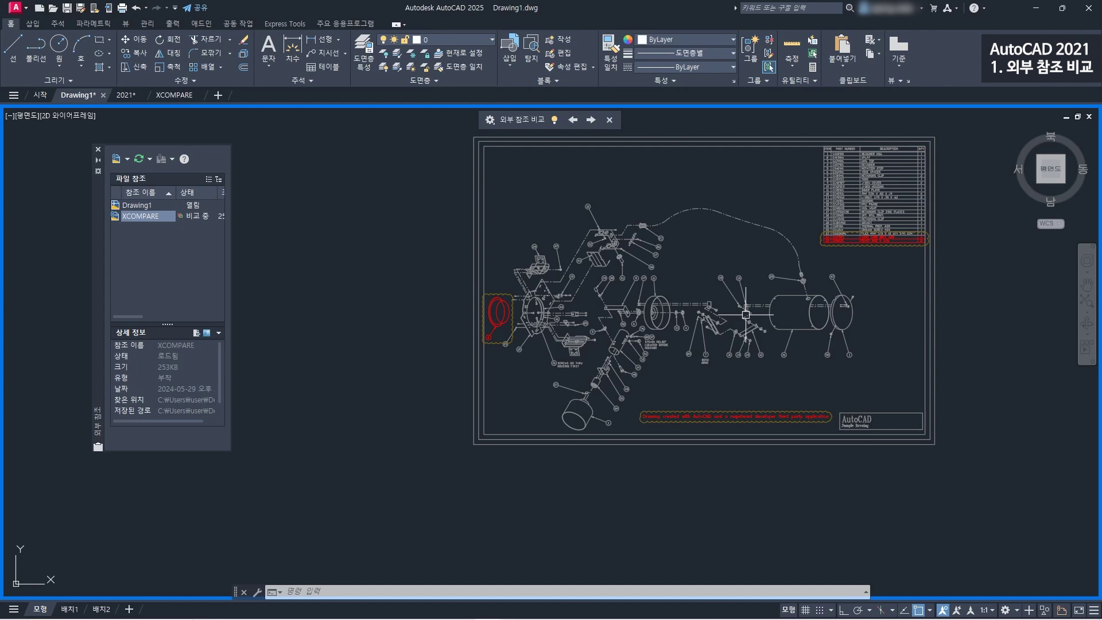
pyautogui.click(609, 121)
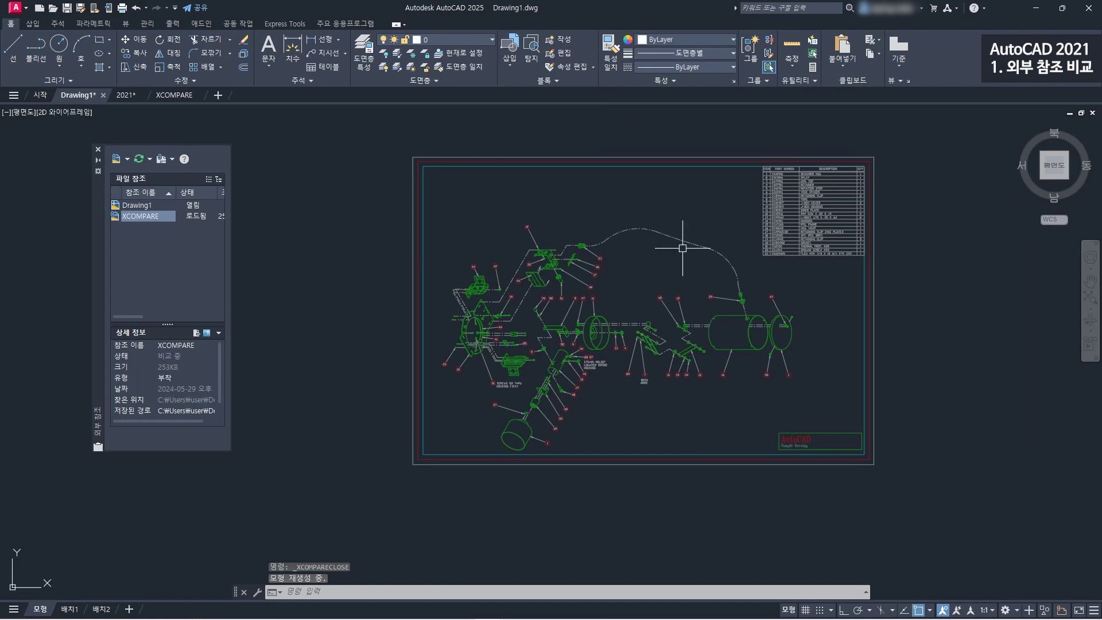
# - Detach the XCOMPARE reference from Drawing1 and close the external references palette
pyautogui.rightClick(139, 215)
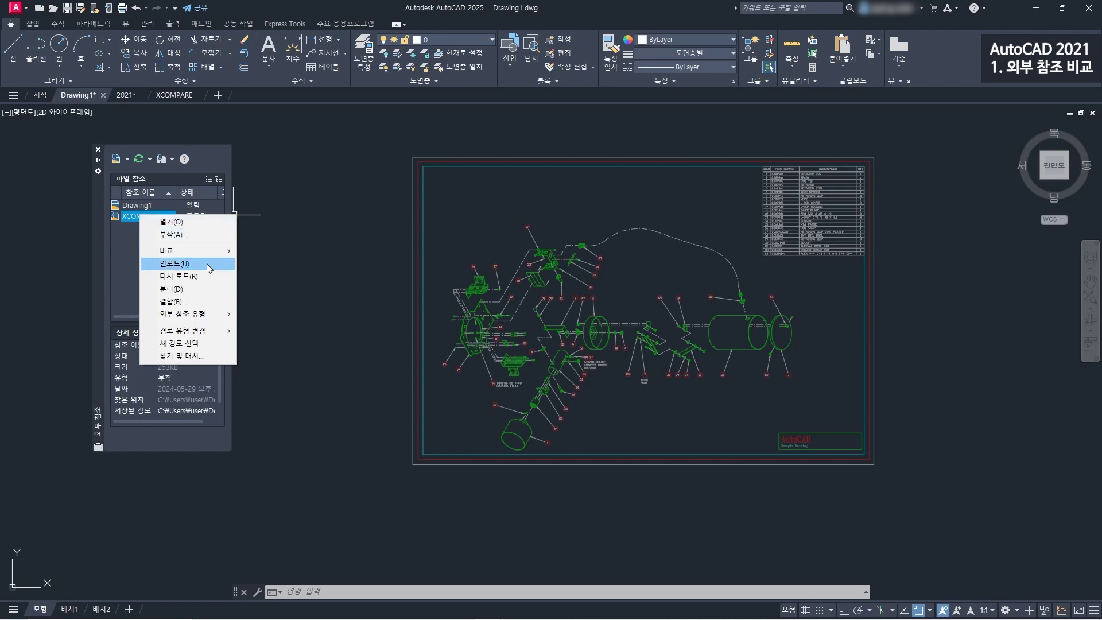
pyautogui.click(212, 292)
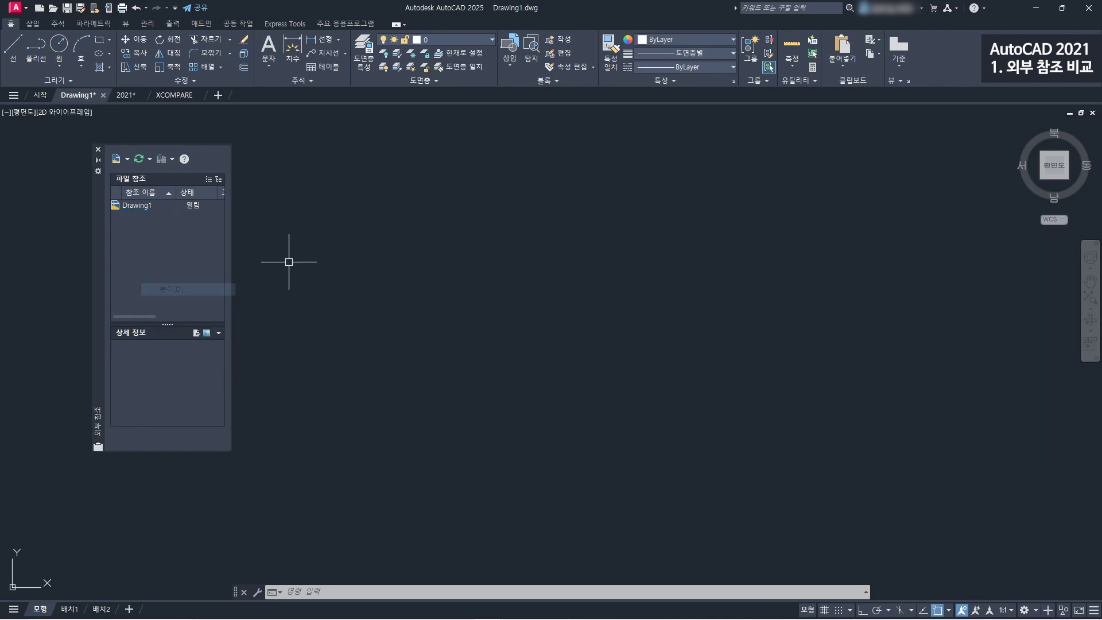
pyautogui.click(98, 150)
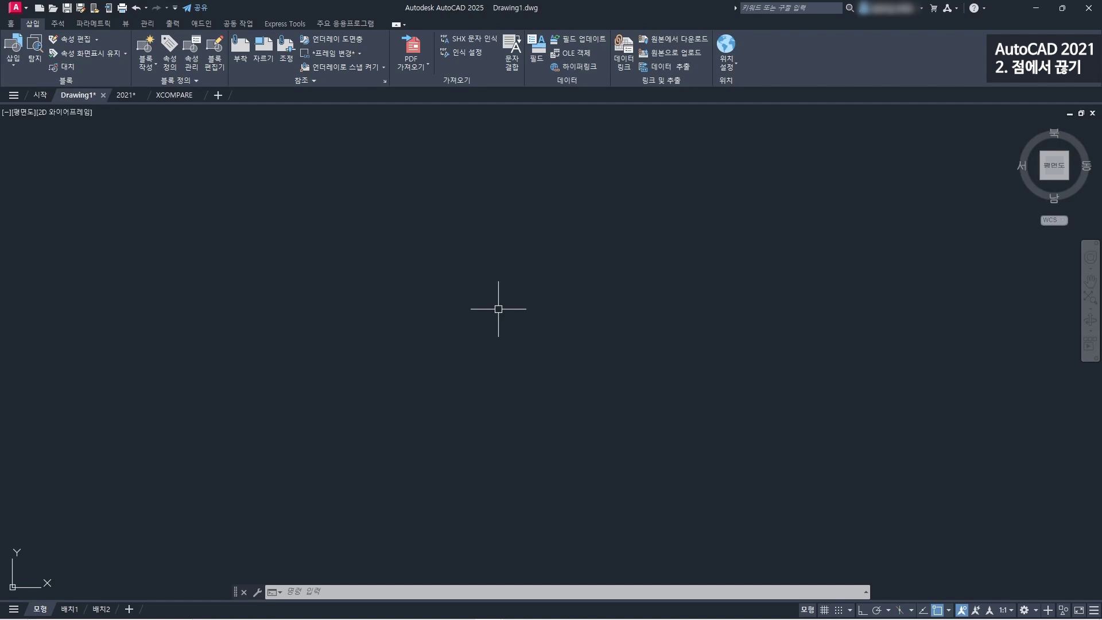
# - Switch to the 2021 drawing, select the vertical line crossing the two horizontal lines, and clear the selection
pyautogui.click(125, 96)
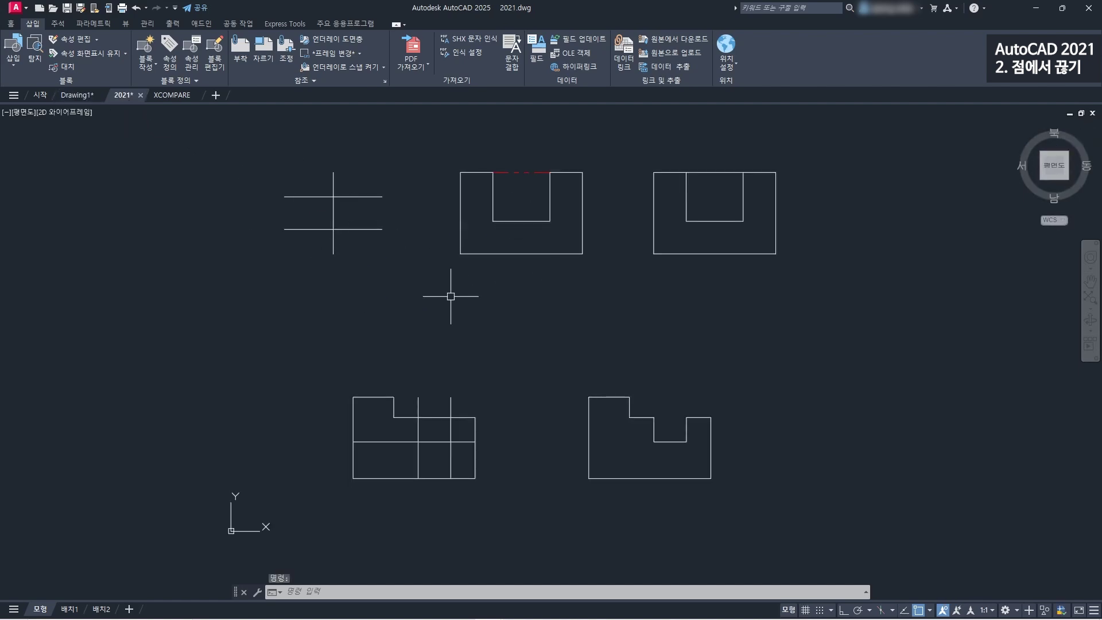
pyautogui.moveTo(451, 297); pyautogui.dragTo(516, 313, button='middle')
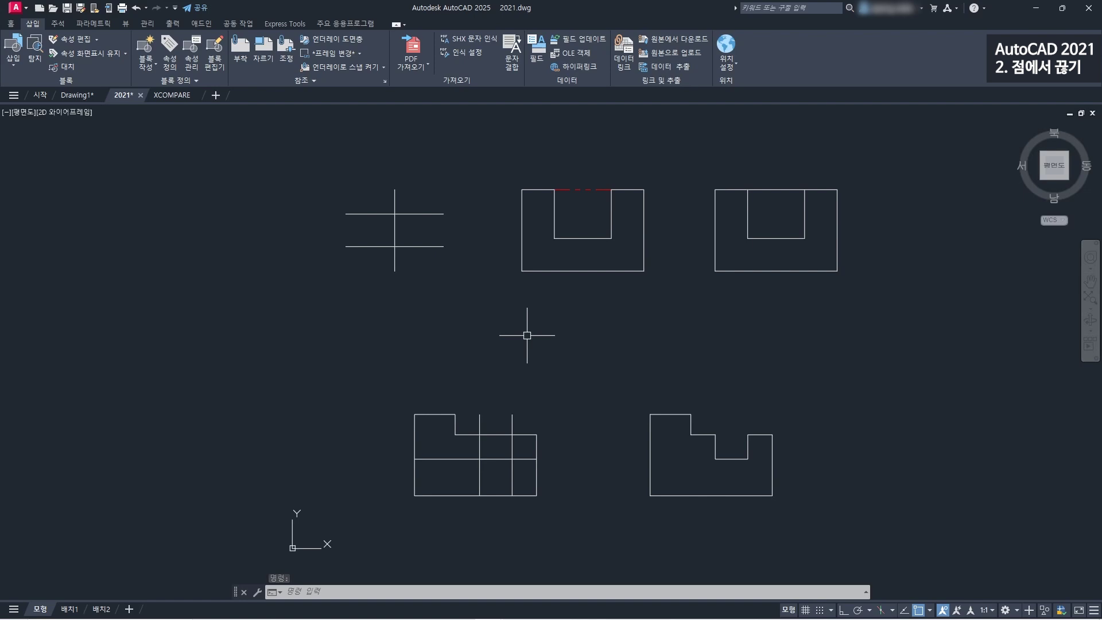
pyautogui.scroll(4, 368, 221)
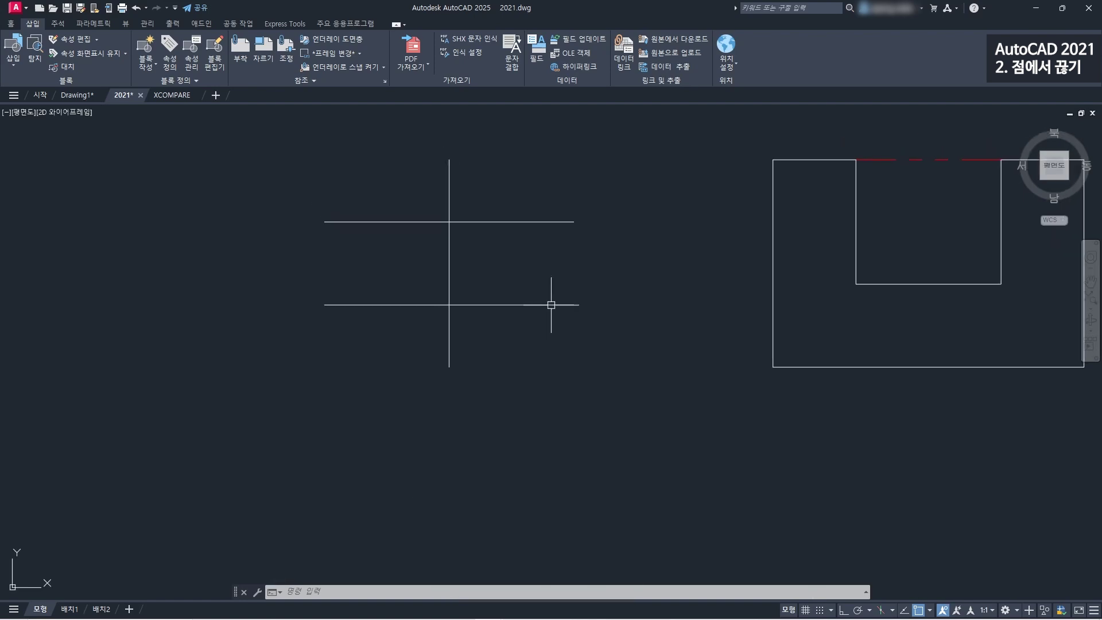
pyautogui.moveTo(537, 268); pyautogui.dragTo(573, 293, button='middle')
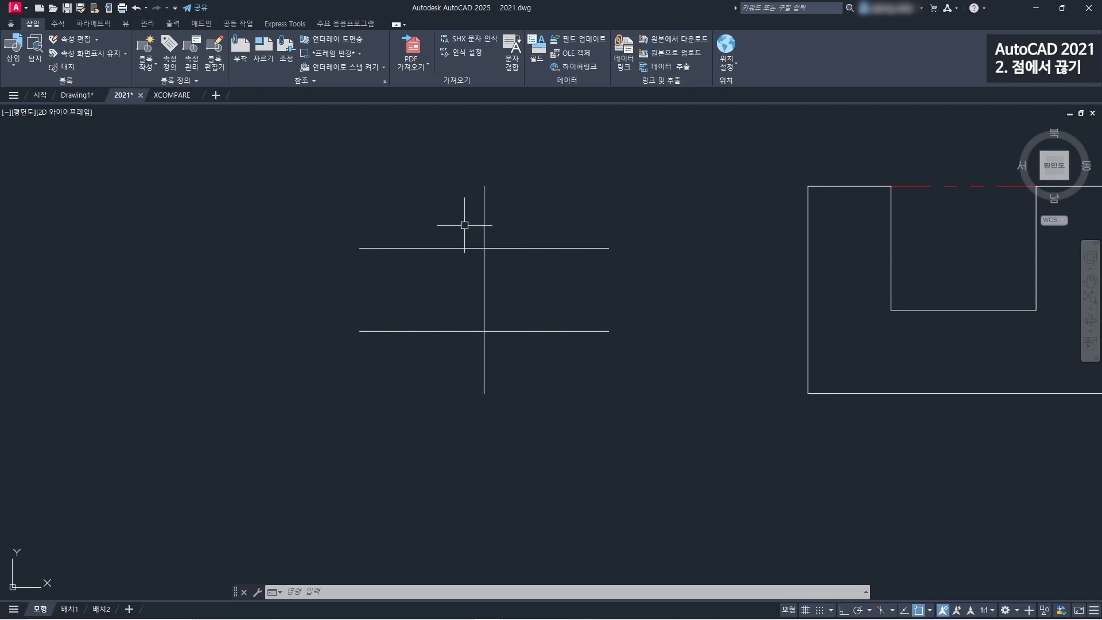
pyautogui.click(482, 216)
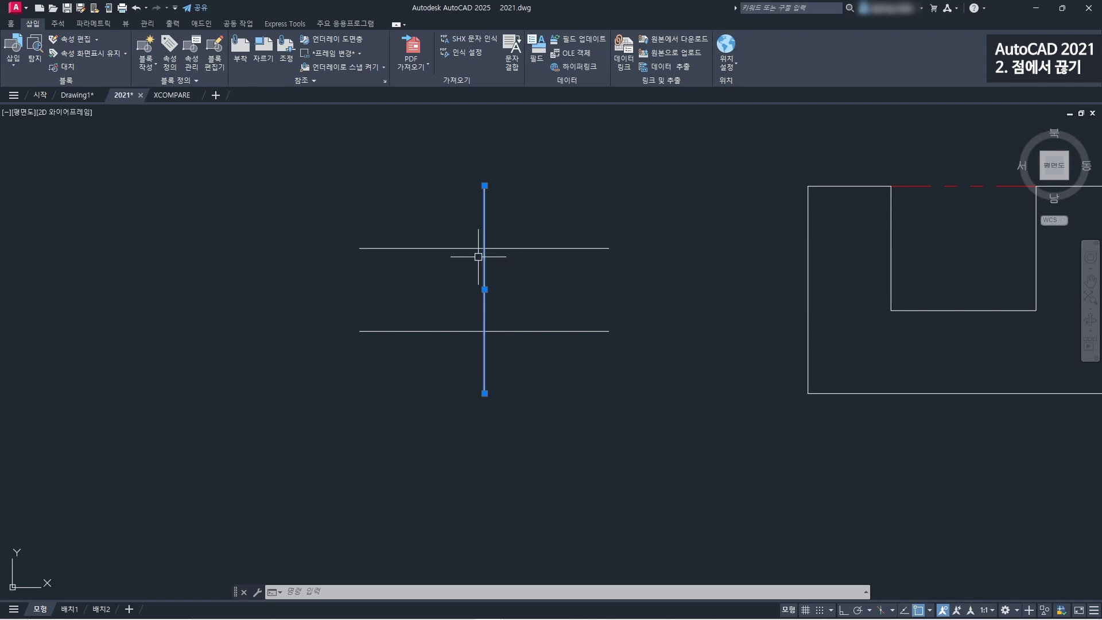
pyautogui.press('Escape')
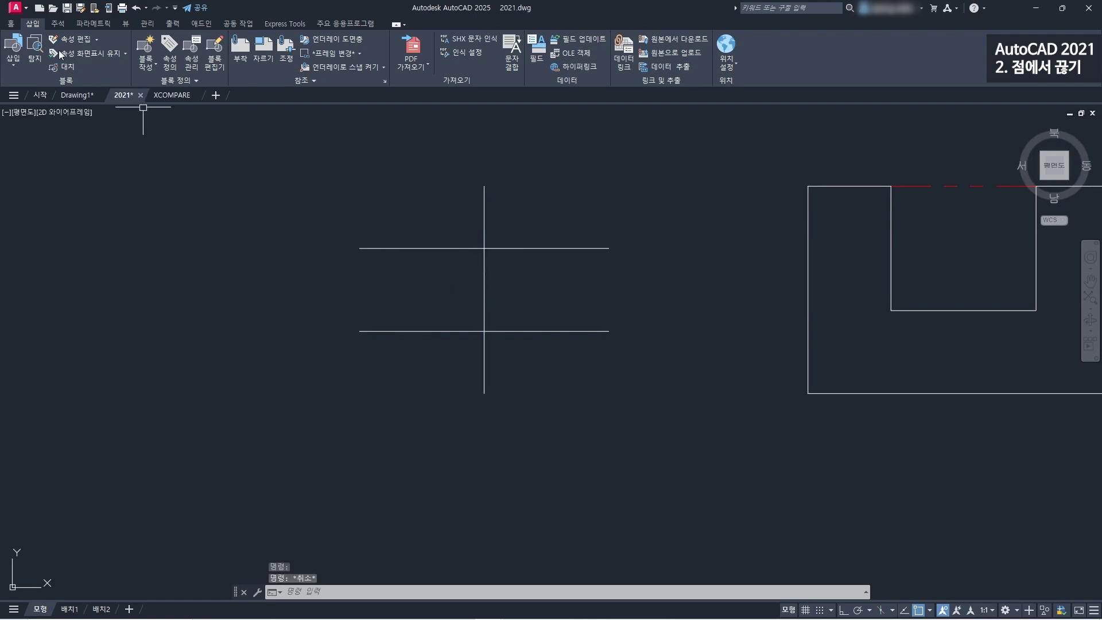
# - Break the upper horizontal line at its intersection with the vertical line, using the Break command's First point option
pyautogui.click(11, 24)
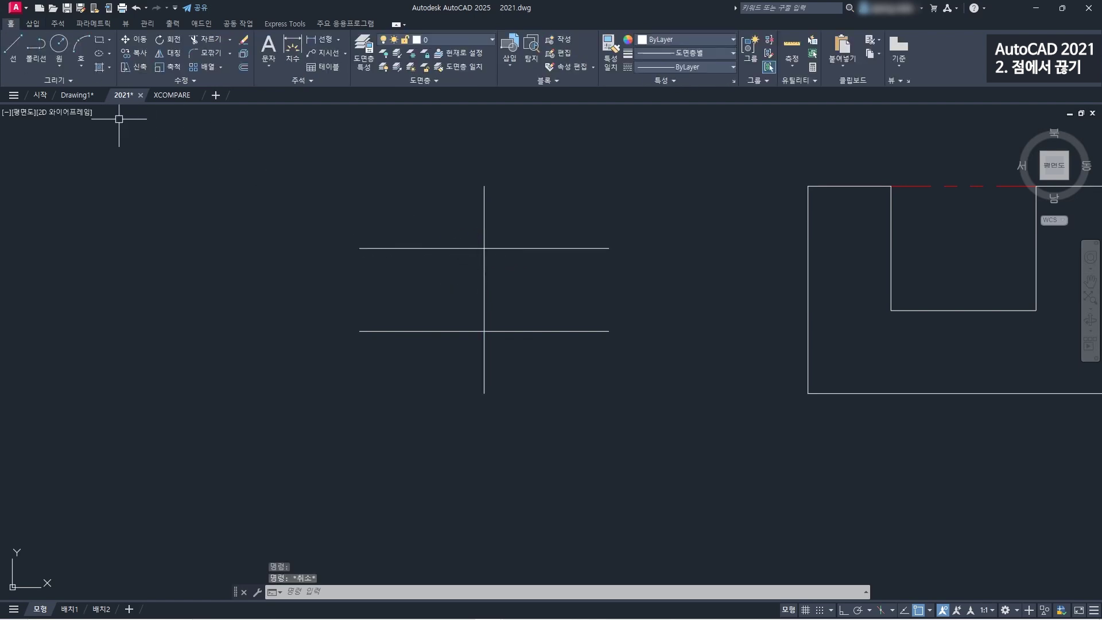
pyautogui.click(195, 81)
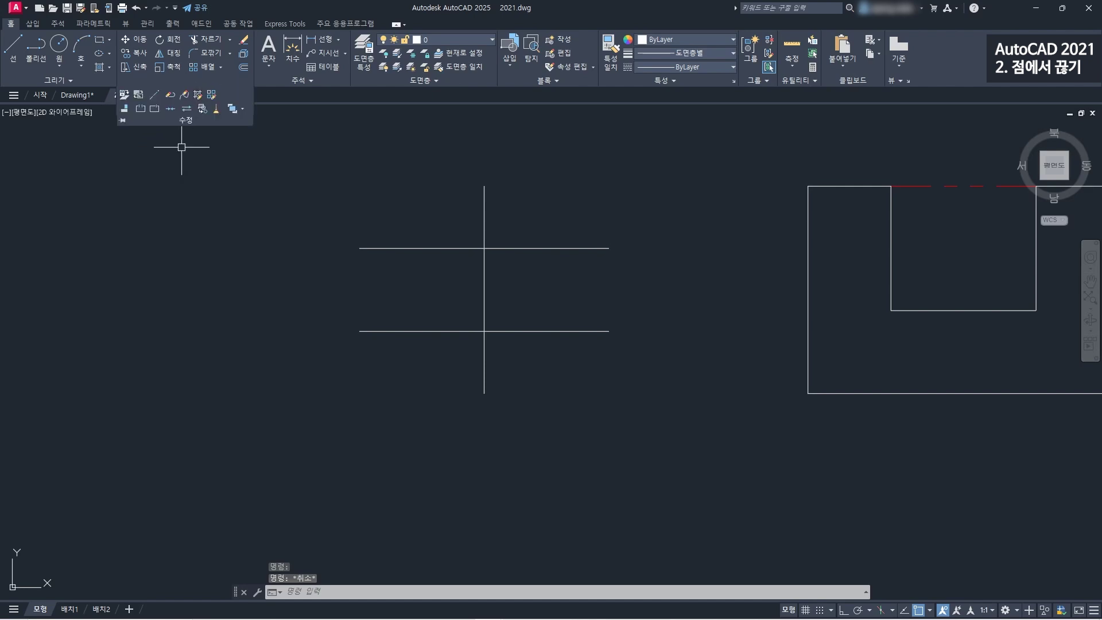
pyautogui.click(142, 110)
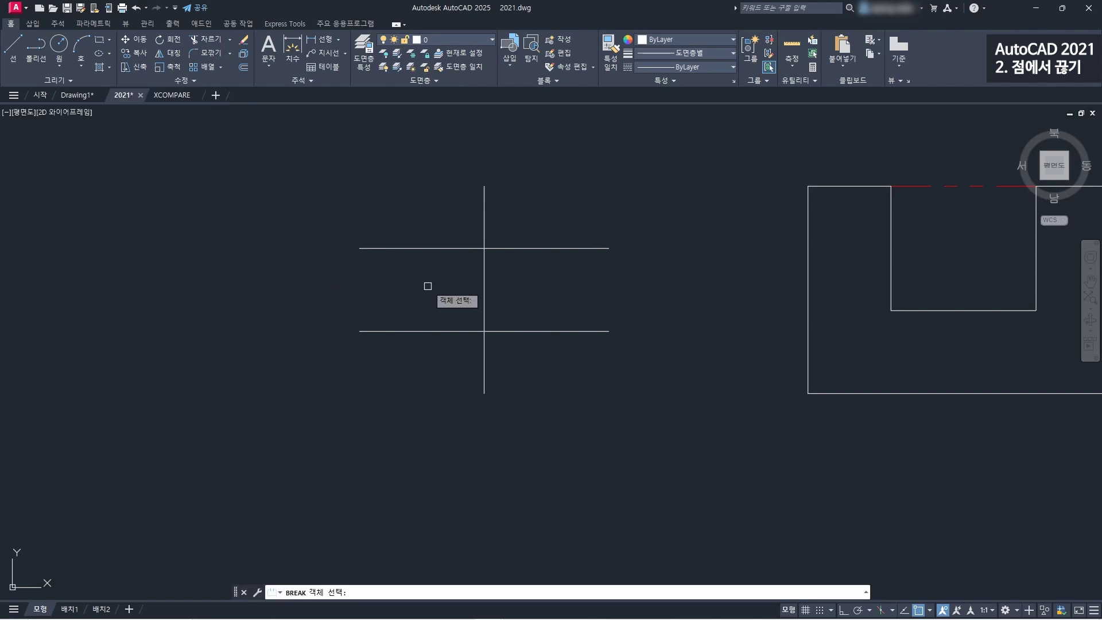
pyautogui.click(426, 247)
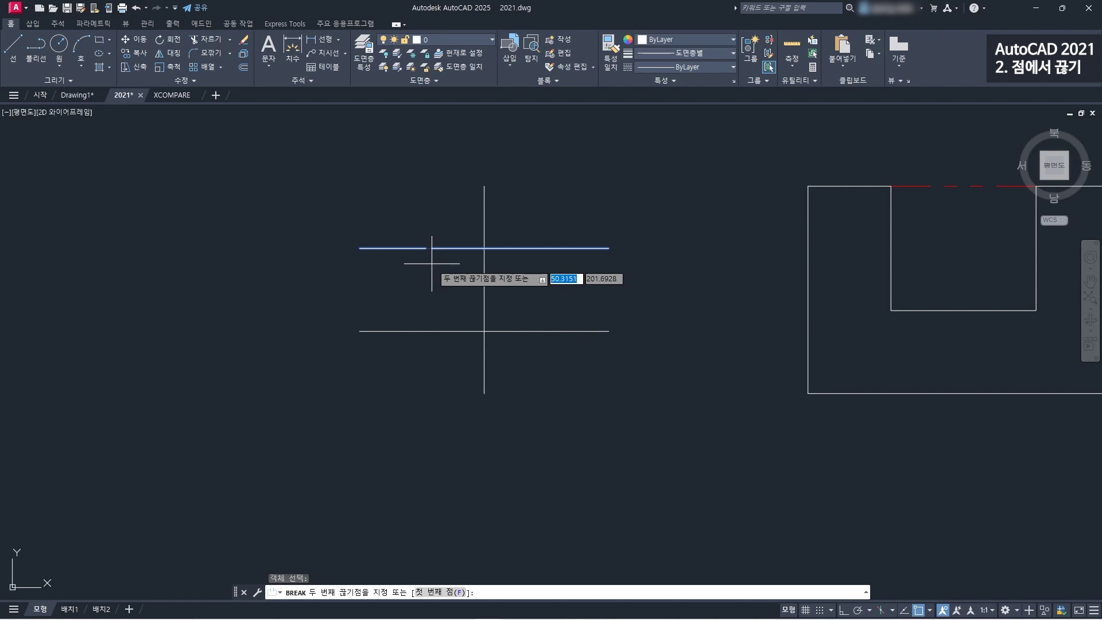
pyautogui.click(446, 594)
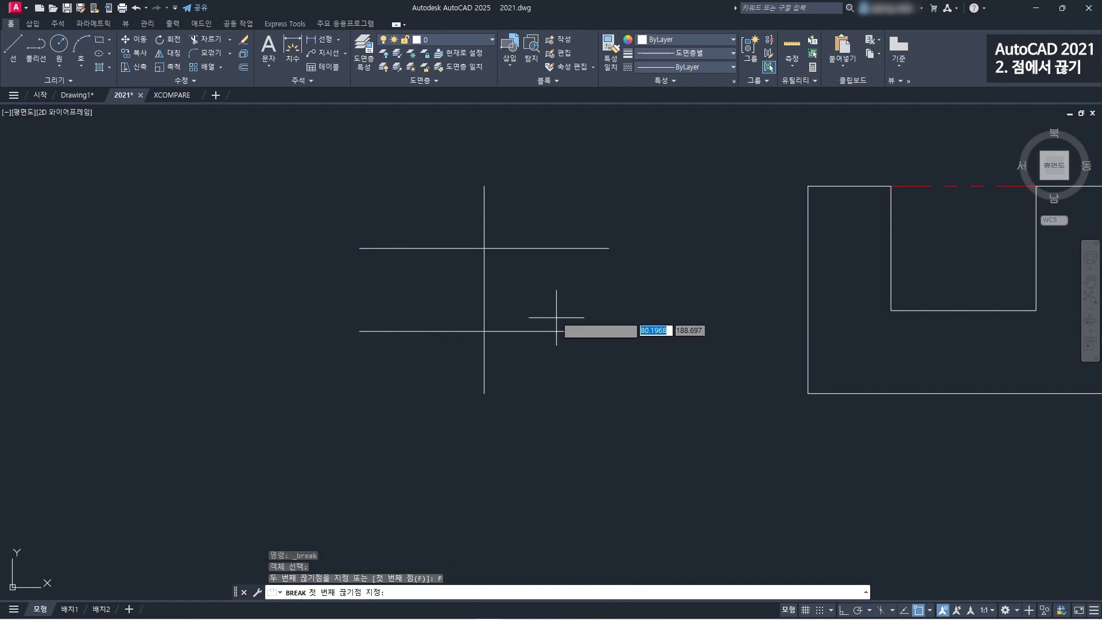
pyautogui.click(484, 248)
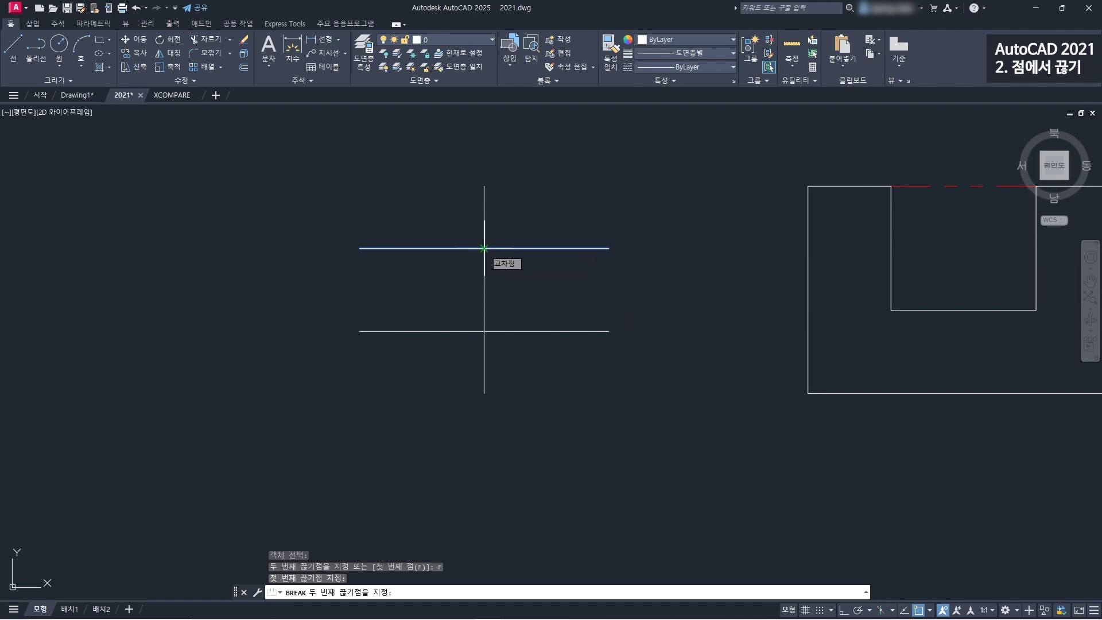
pyautogui.click(485, 248)
# - Select both halves of the broken upper horizontal line to check the split, and clear the selection
pyautogui.click(445, 248)
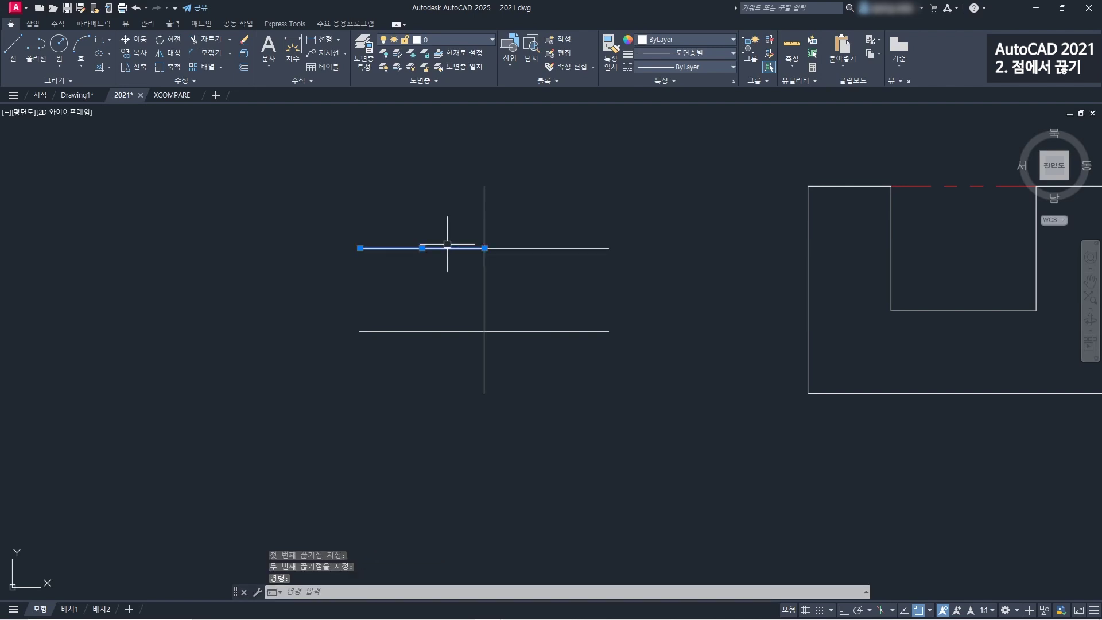
pyautogui.click(511, 247)
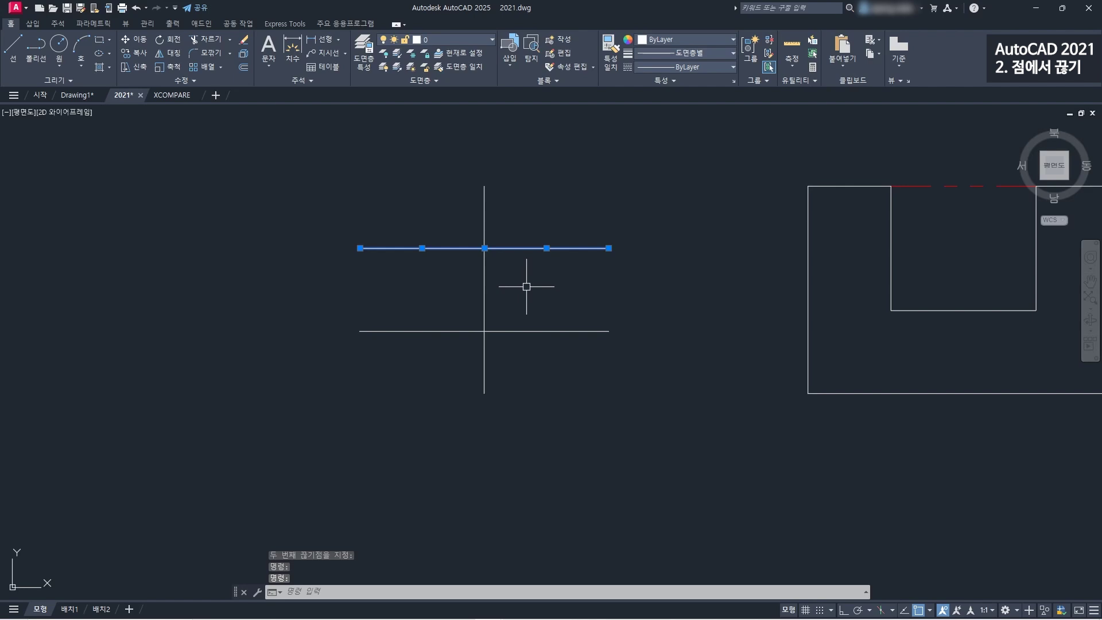
pyautogui.press('Escape')
# - Move the left half of the upper horizontal line to the hidden layer
pyautogui.click(449, 248)
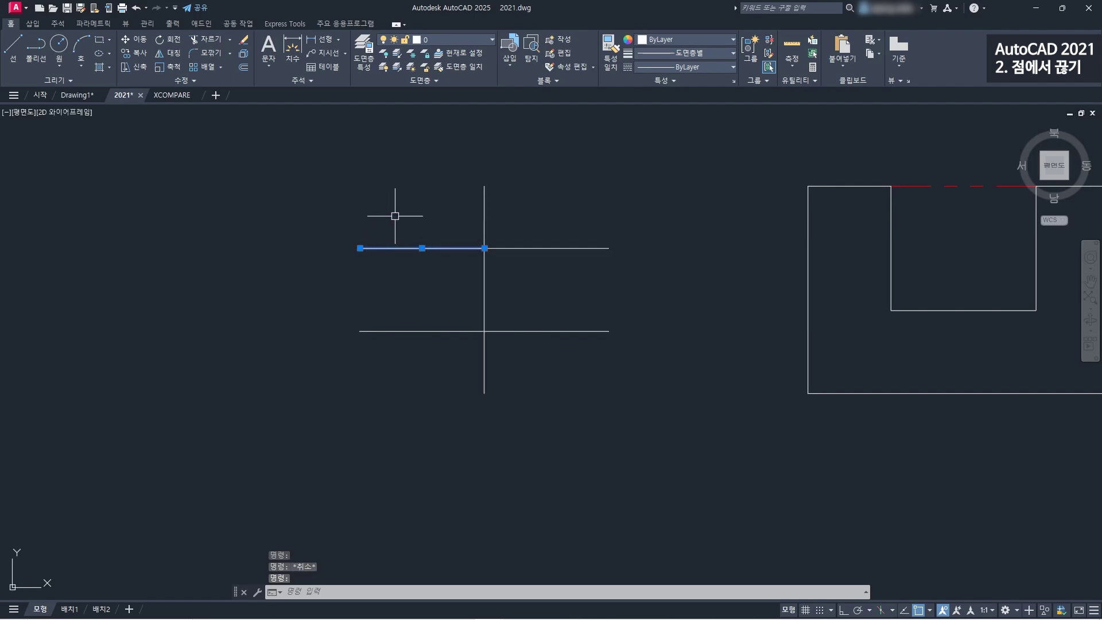
pyautogui.click(457, 39)
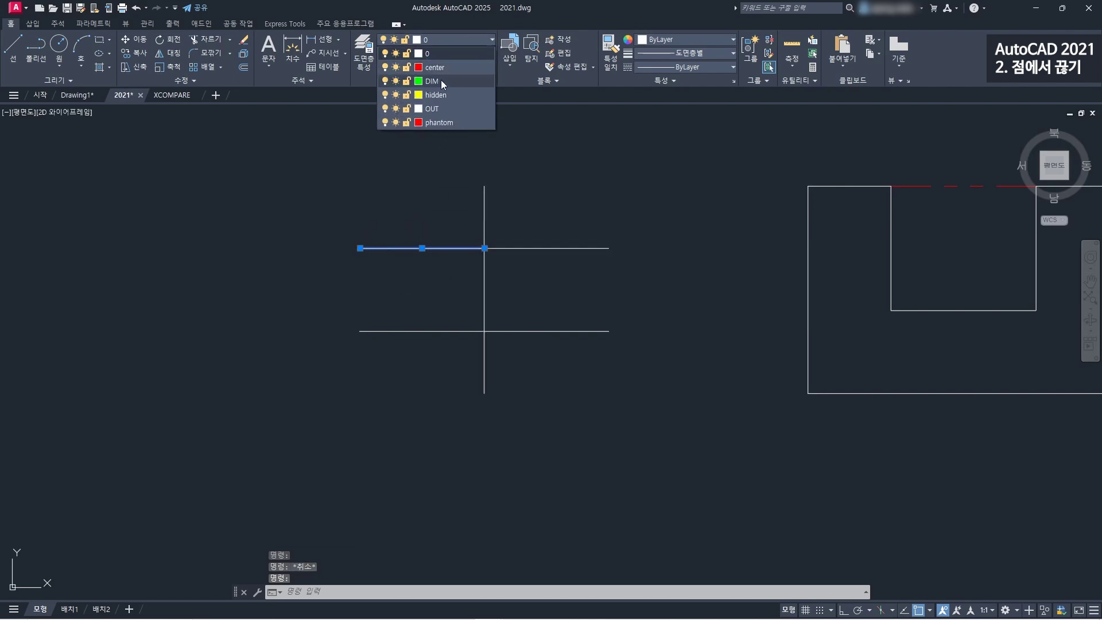
pyautogui.click(437, 94)
pyautogui.press('Escape')
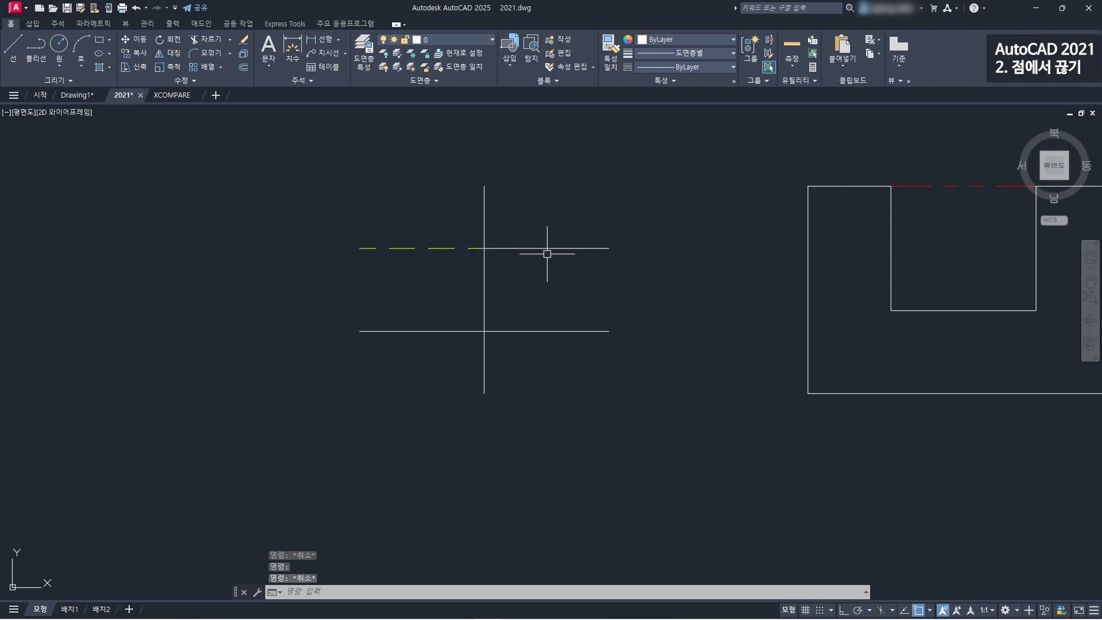
# - Move the right half of the upper horizontal line to the center layer
pyautogui.click(547, 251)
pyautogui.click(450, 39)
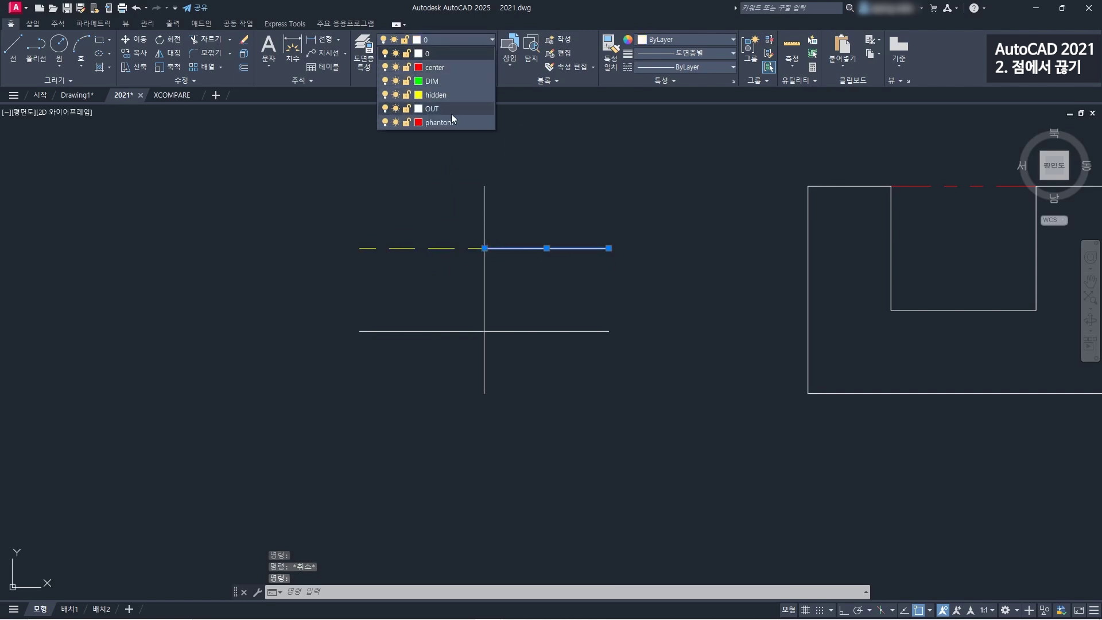
pyautogui.click(440, 71)
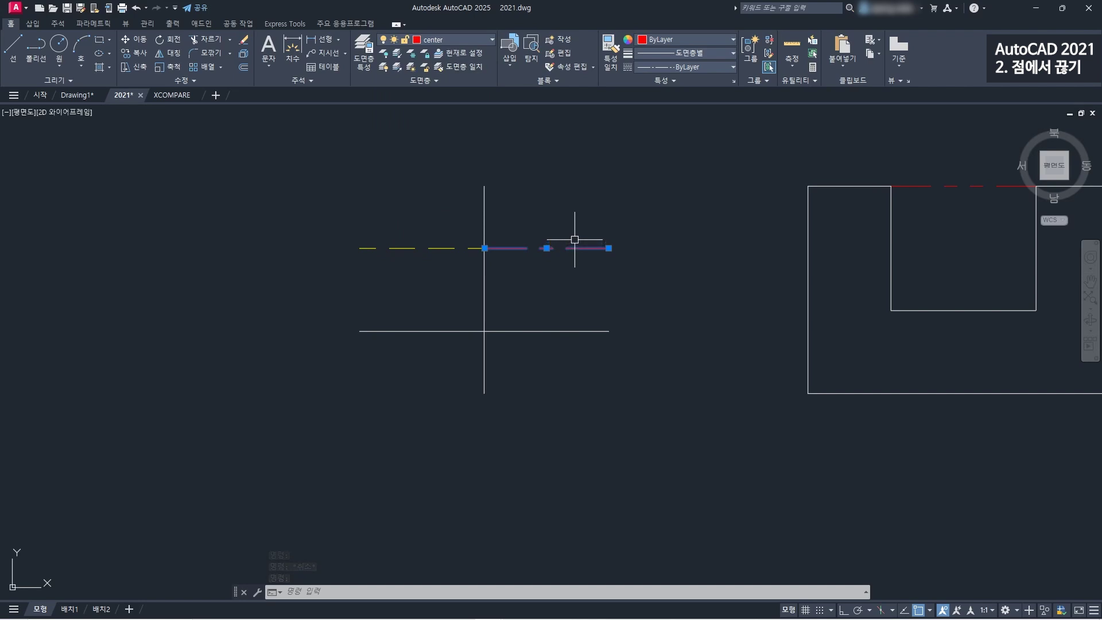
pyautogui.press('Escape')
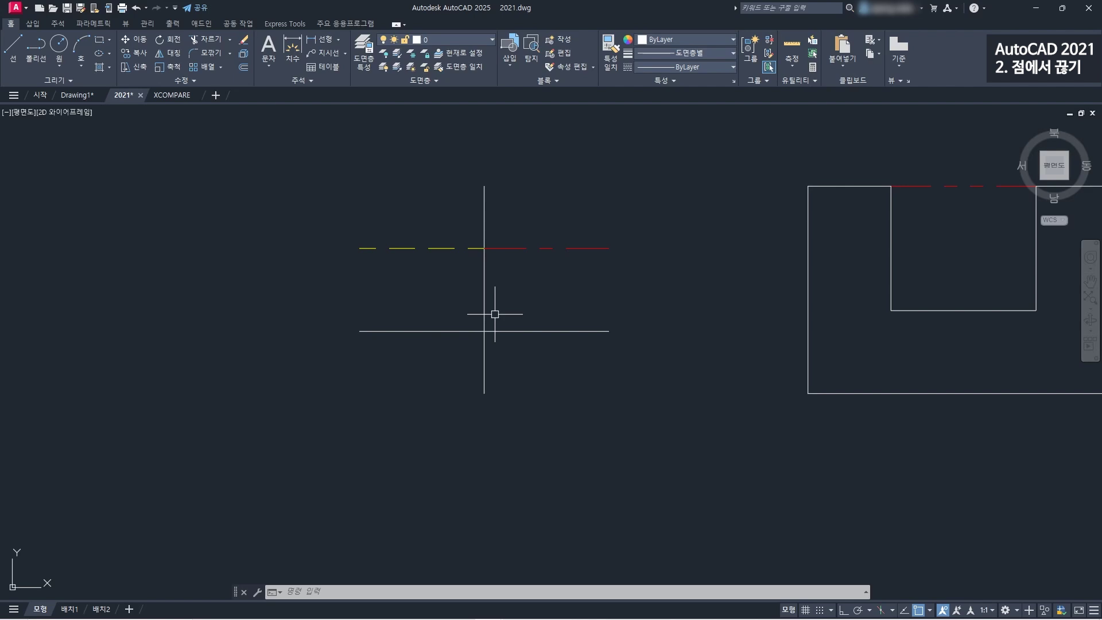
# - Break the lower horizontal line at its intersection with the vertical line using Break at Point
pyautogui.click(201, 83)
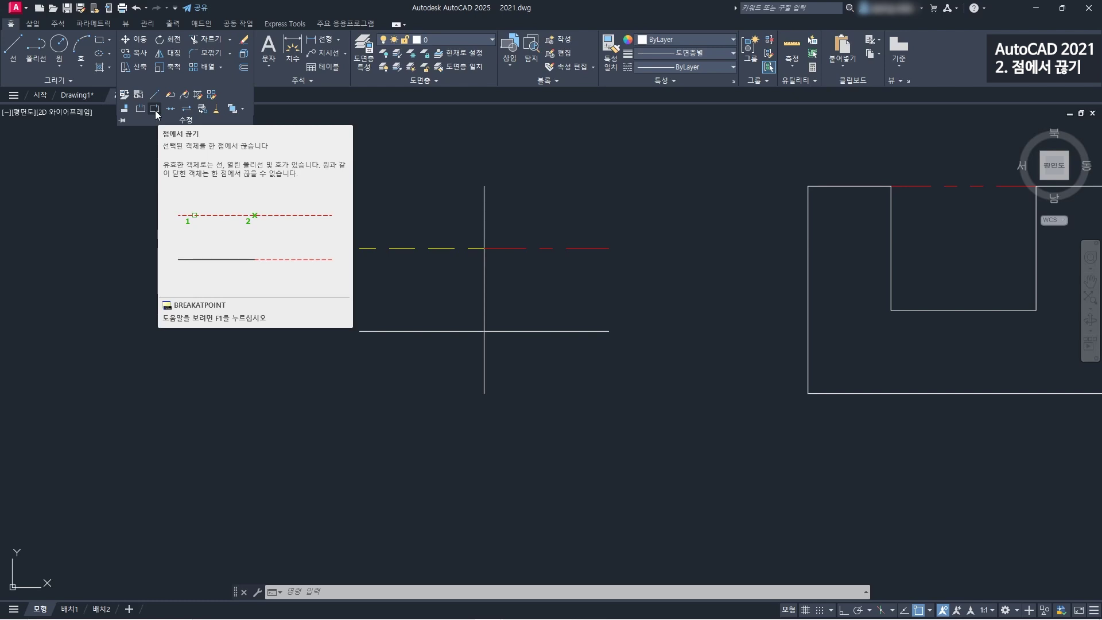
pyautogui.click(155, 113)
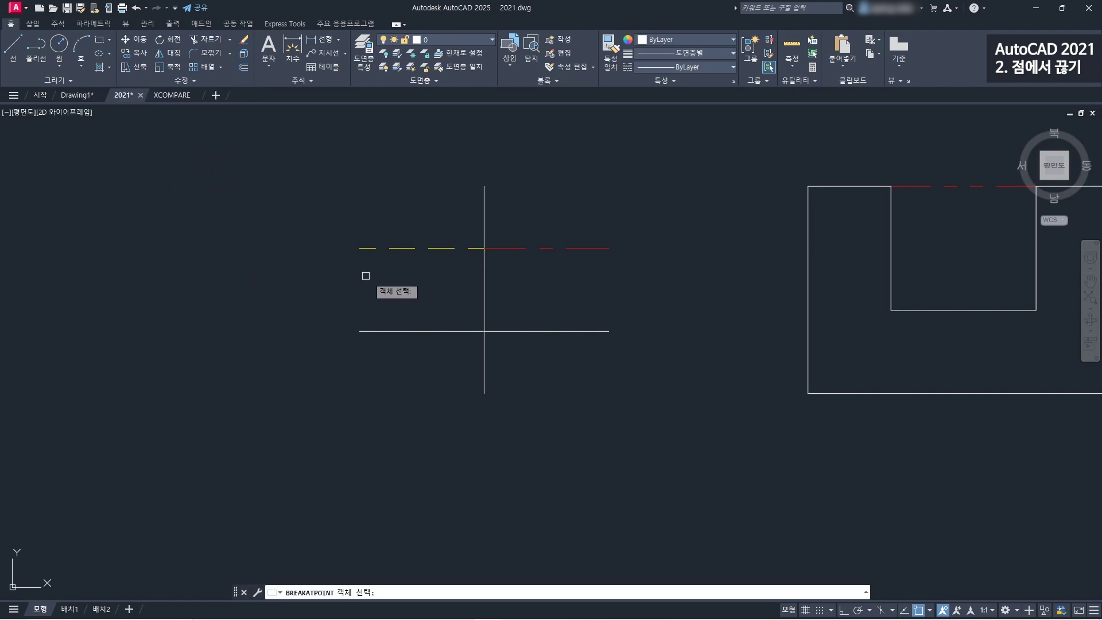
pyautogui.click(412, 331)
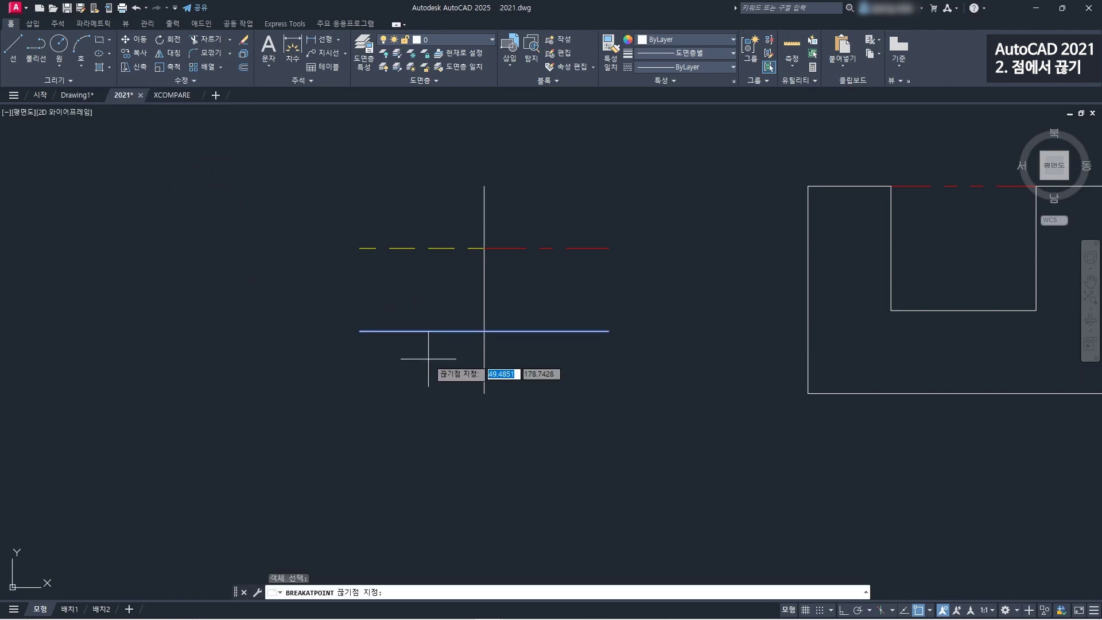
pyautogui.click(483, 330)
# - Select both halves of the lower horizontal line to check the split, and clear the selection
pyautogui.click(425, 330)
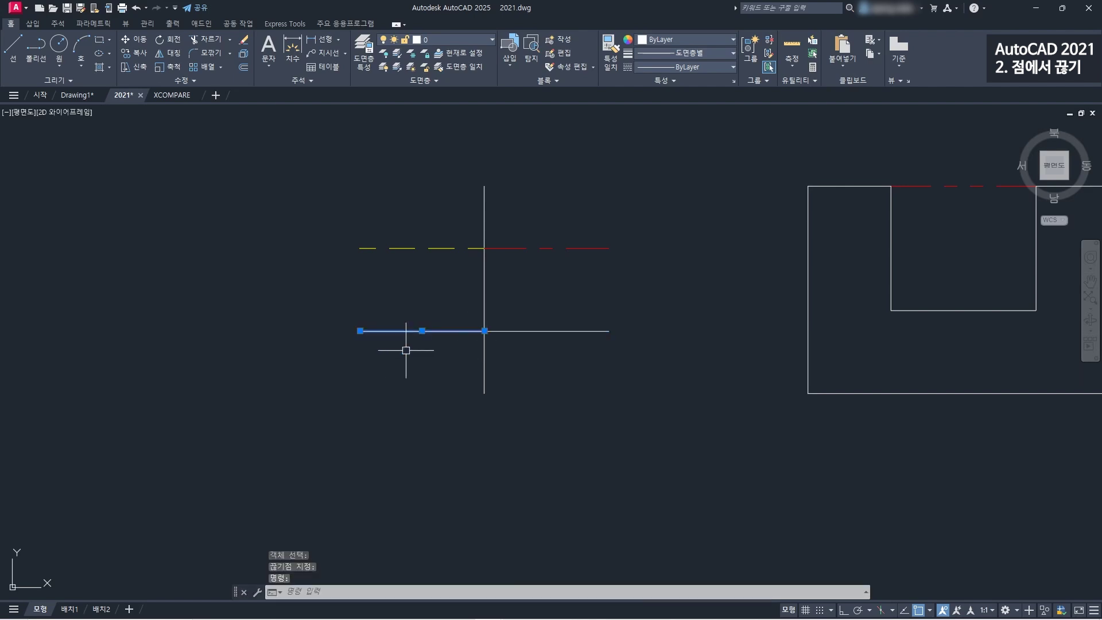
pyautogui.click(524, 331)
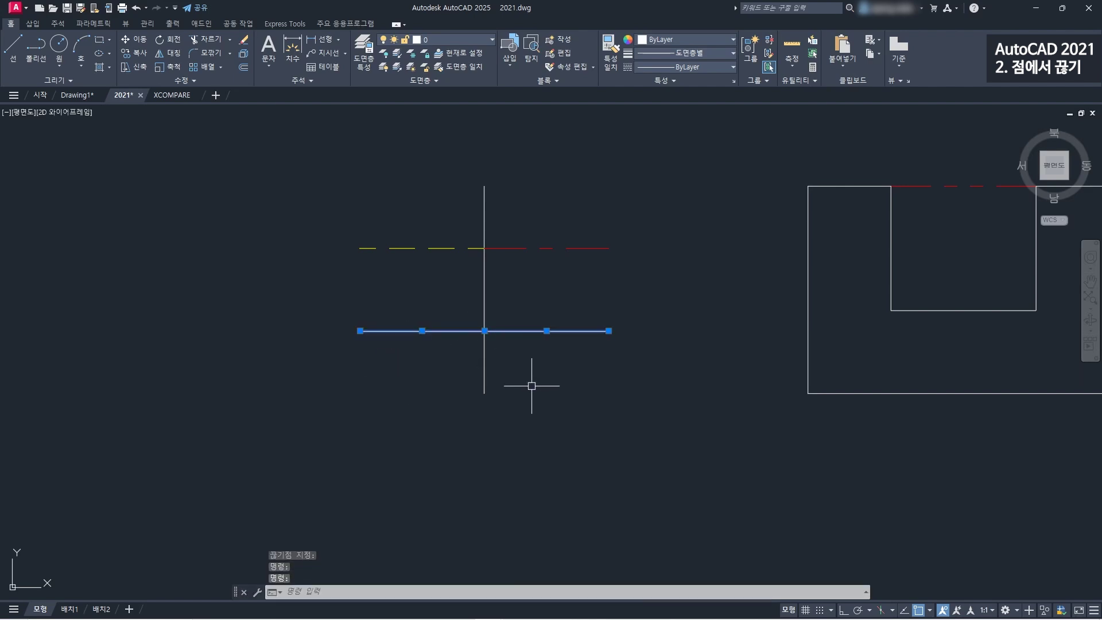
pyautogui.press('Escape')
# - Move the left half of the lower horizontal line to the DIM layer
pyautogui.click(458, 330)
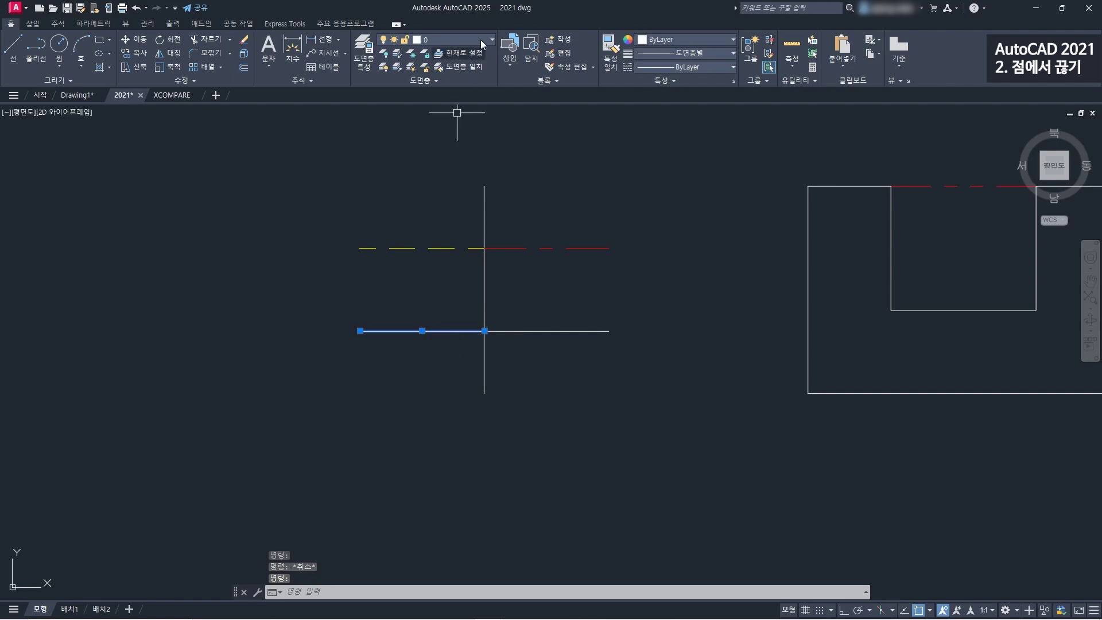
pyautogui.click(470, 37)
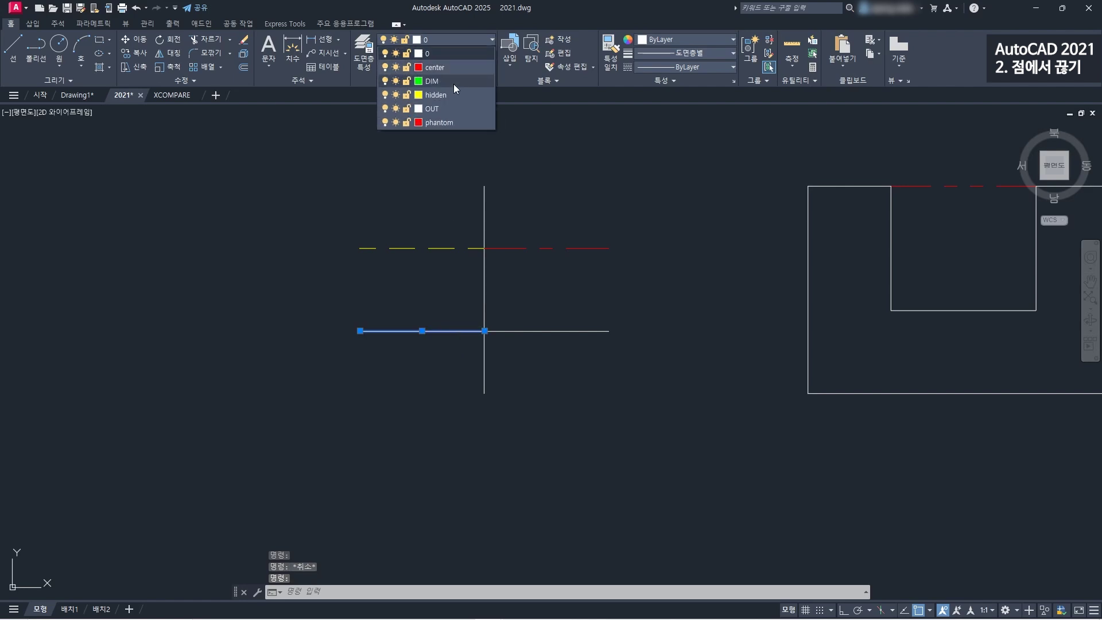
pyautogui.click(454, 83)
pyautogui.press('Escape')
# - Move the right half of the lower horizontal line to the hidden layer
pyautogui.click(544, 331)
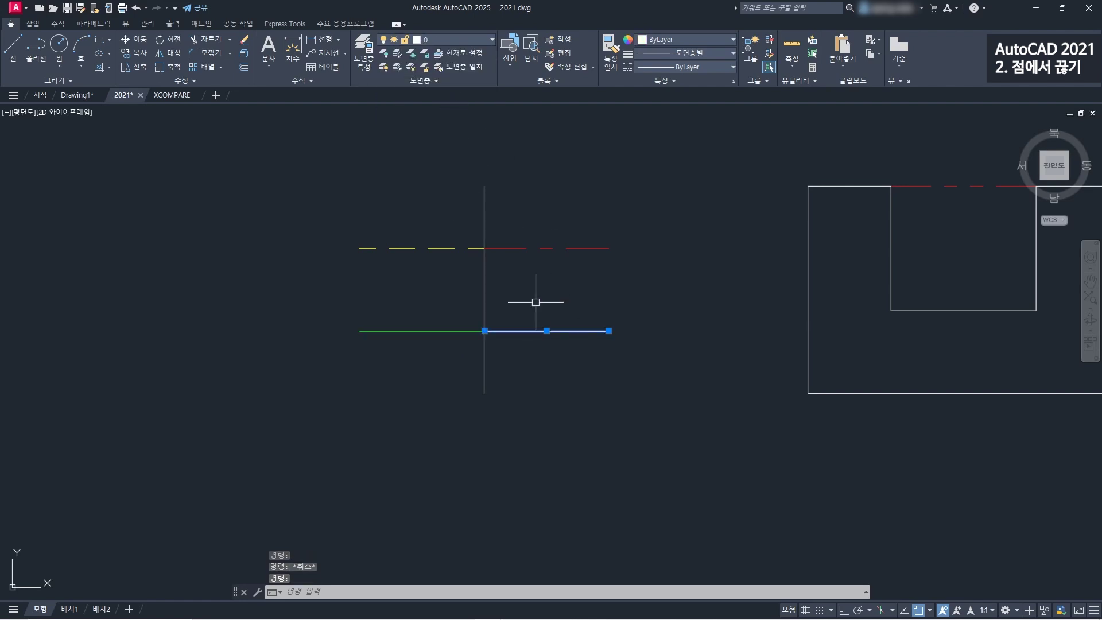
pyautogui.click(447, 40)
pyautogui.click(461, 94)
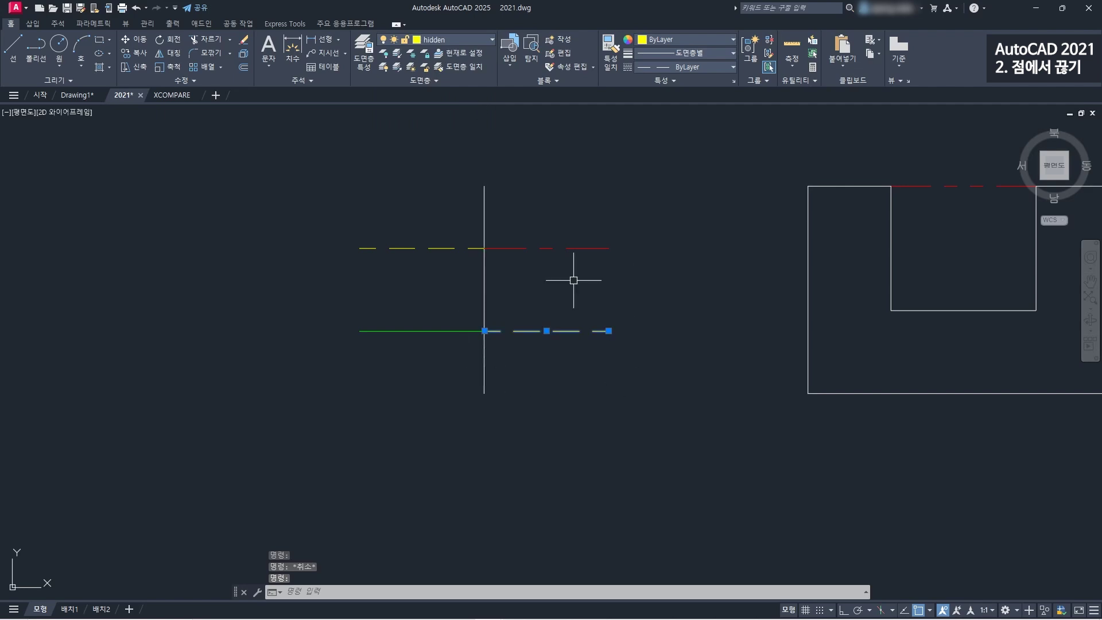
pyautogui.scroll(-2, 568, 271)
pyautogui.press('Escape')
# - Break the top edge of the unbroken slotted rectangle at the slot's left wall using Break at Point
pyautogui.moveTo(846, 253); pyautogui.dragTo(529, 253, button='middle')
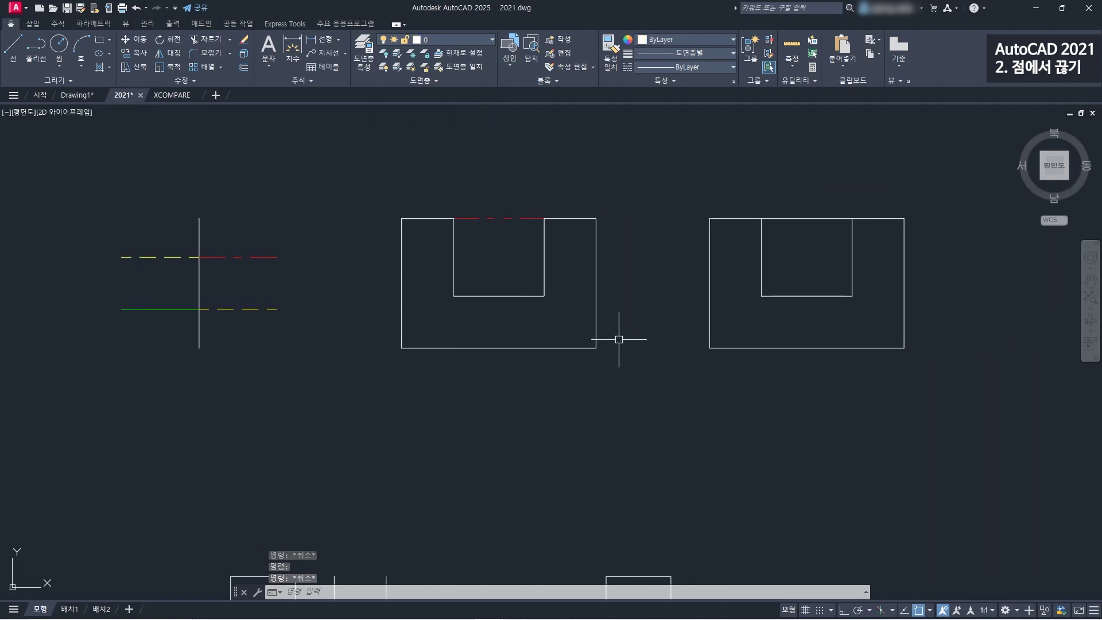
pyautogui.click(796, 217)
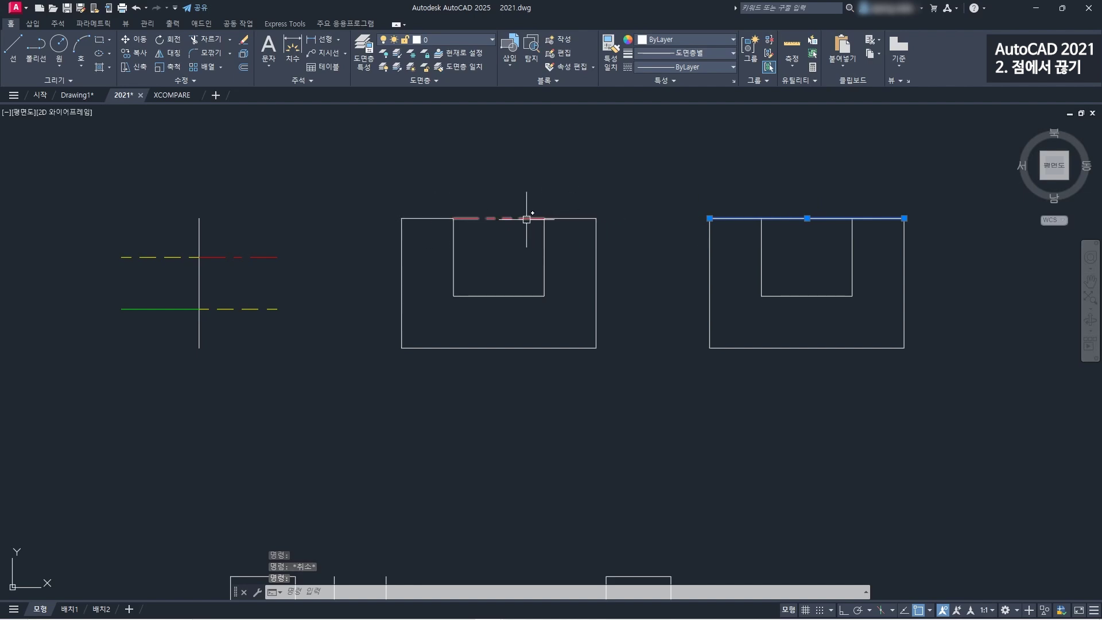
pyautogui.press('Escape')
pyautogui.scroll(2, 836, 238)
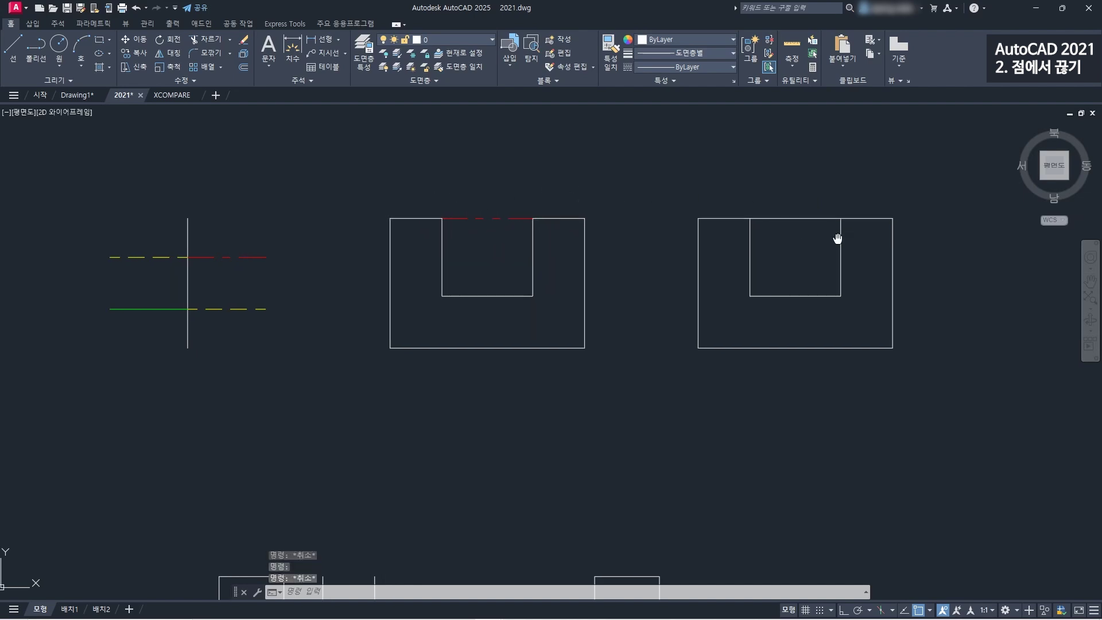
pyautogui.click(185, 80)
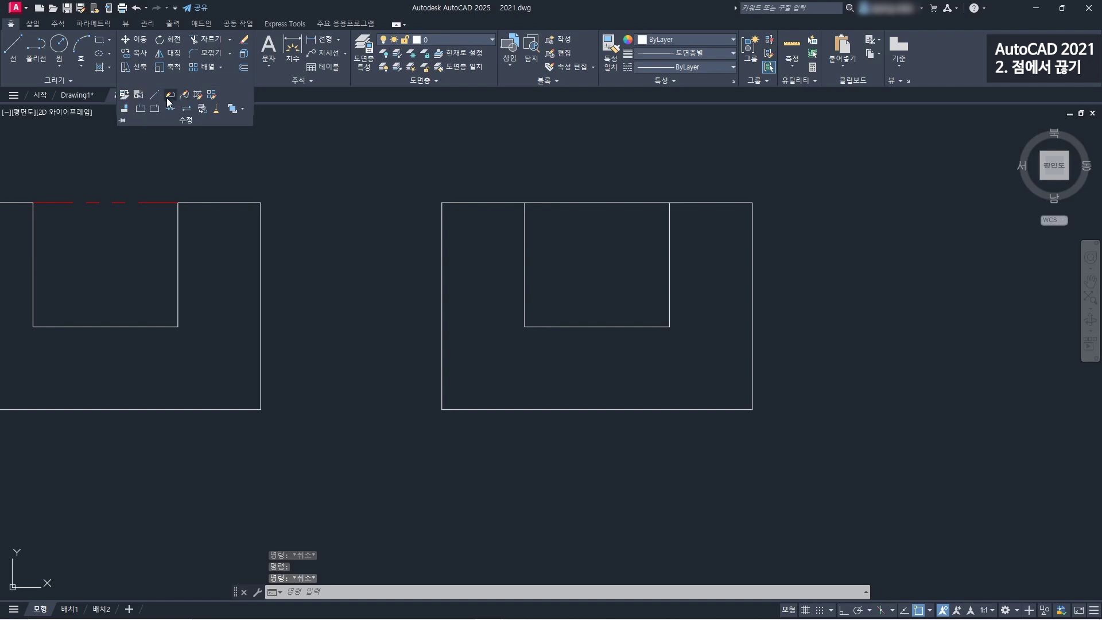
pyautogui.click(155, 109)
pyautogui.click(512, 202)
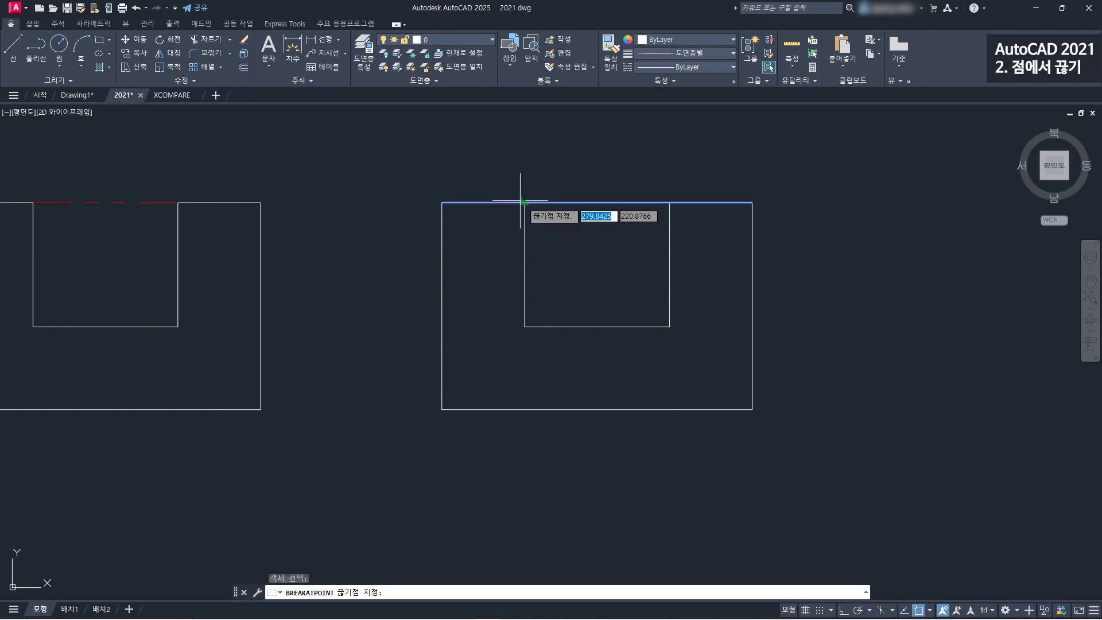
pyautogui.click(522, 203)
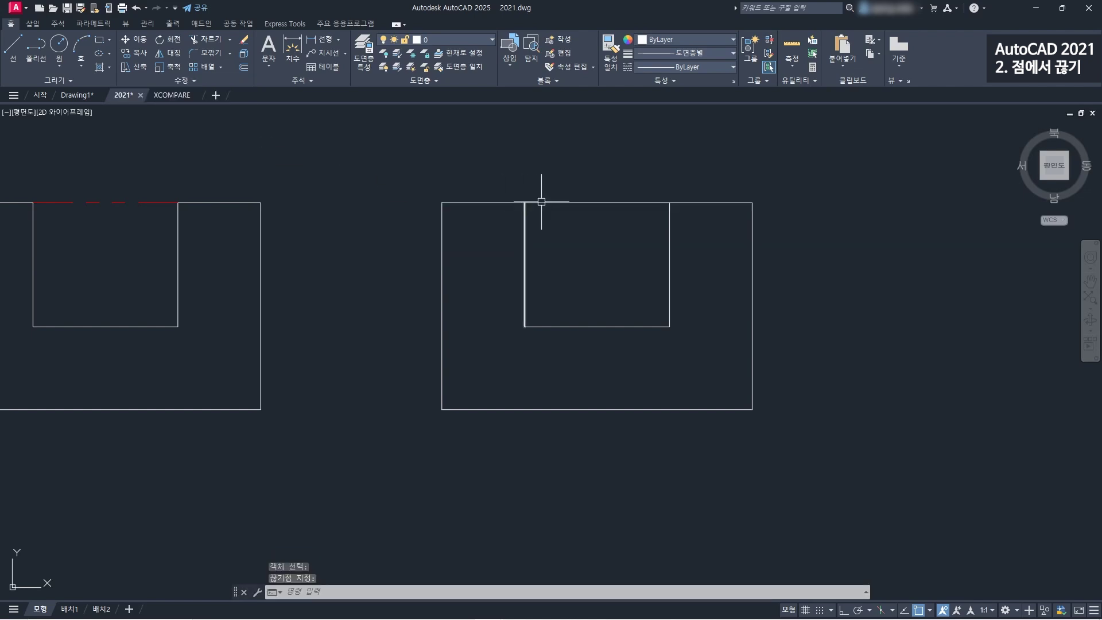
# - Break the remaining top edge of the same rectangle at the slot's right wall using Break at Point
pyautogui.click(185, 80)
pyautogui.click(155, 109)
pyautogui.click(685, 203)
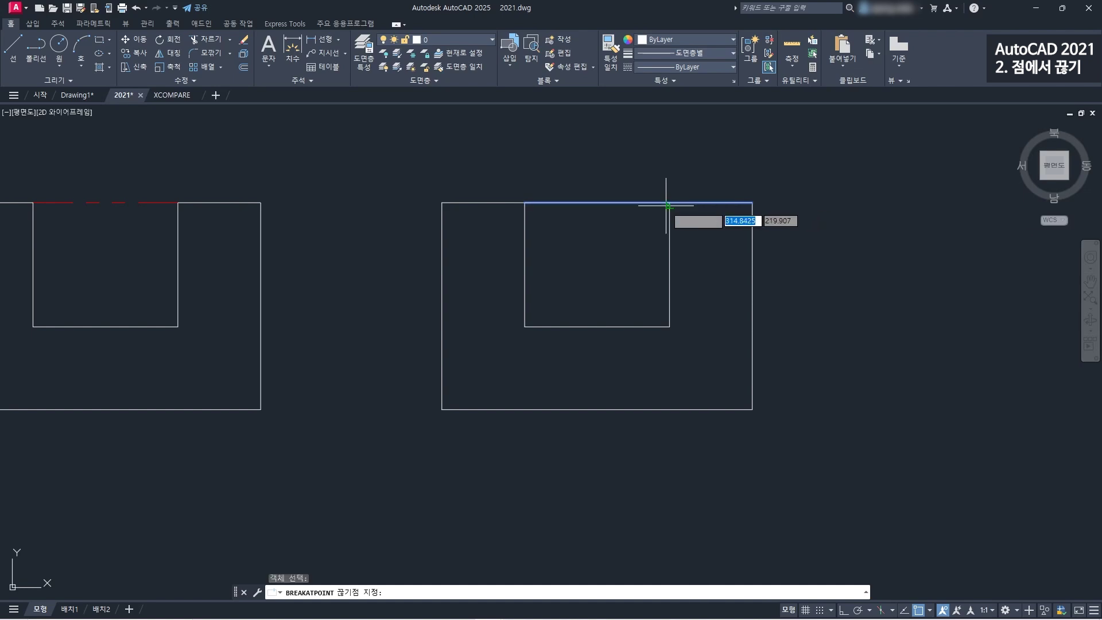
pyautogui.click(669, 203)
# - Move the top edge segment between the two slot walls to the phantom layer
pyautogui.click(588, 202)
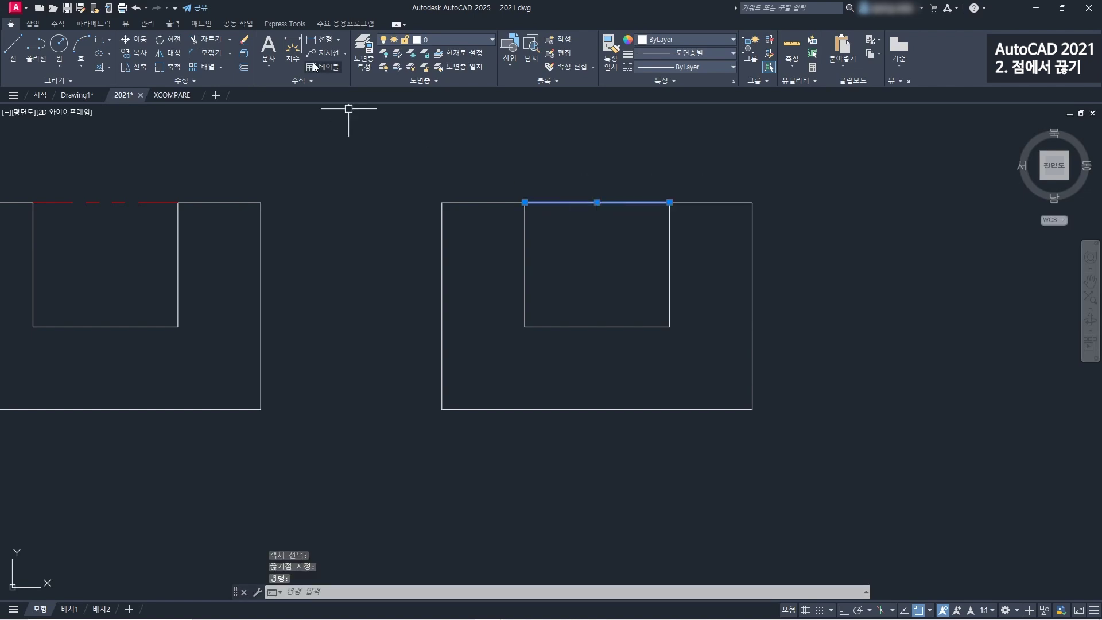
pyautogui.click(432, 42)
pyautogui.click(442, 117)
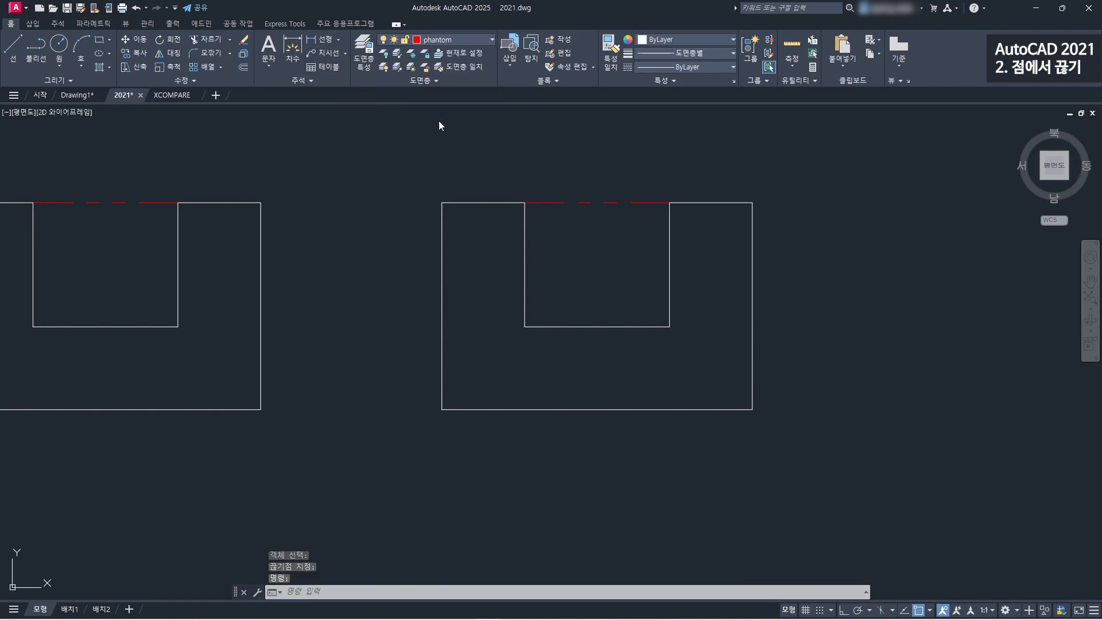
pyautogui.press('Escape')
# - Set the TRIMEXTENDMODE system variable to 0
pyautogui.scroll(-2, 490, 226)
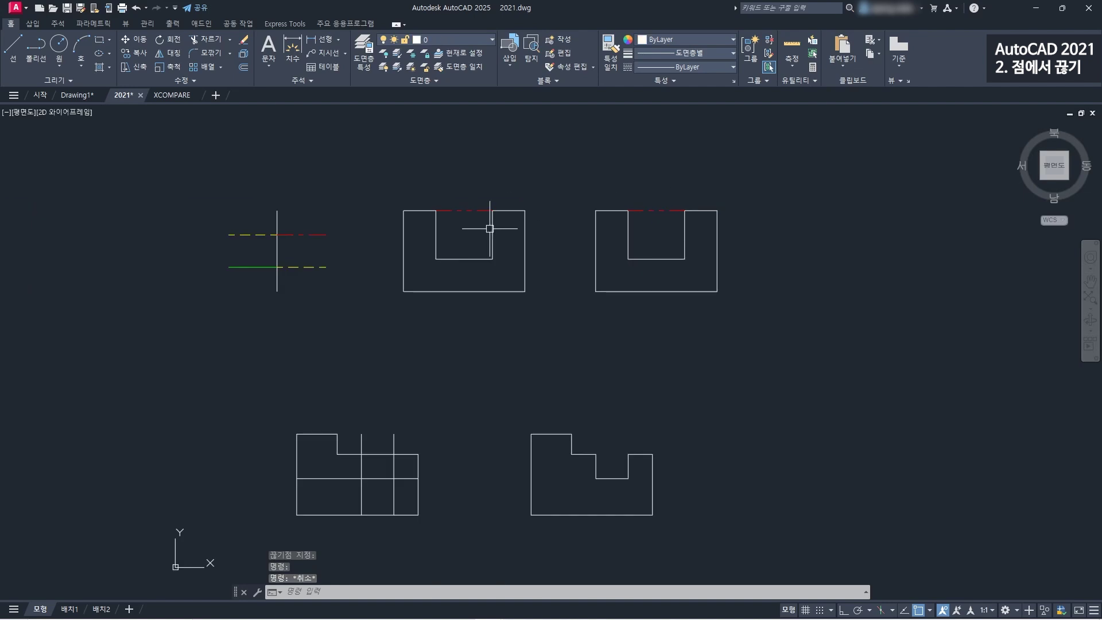
pyautogui.scroll(-2, 544, 208)
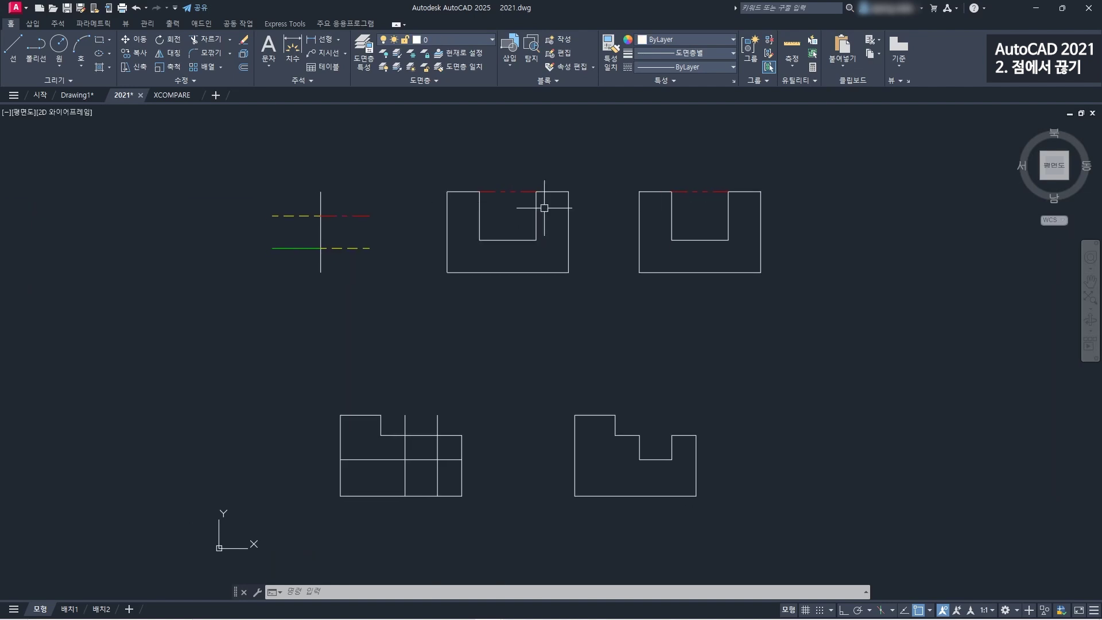
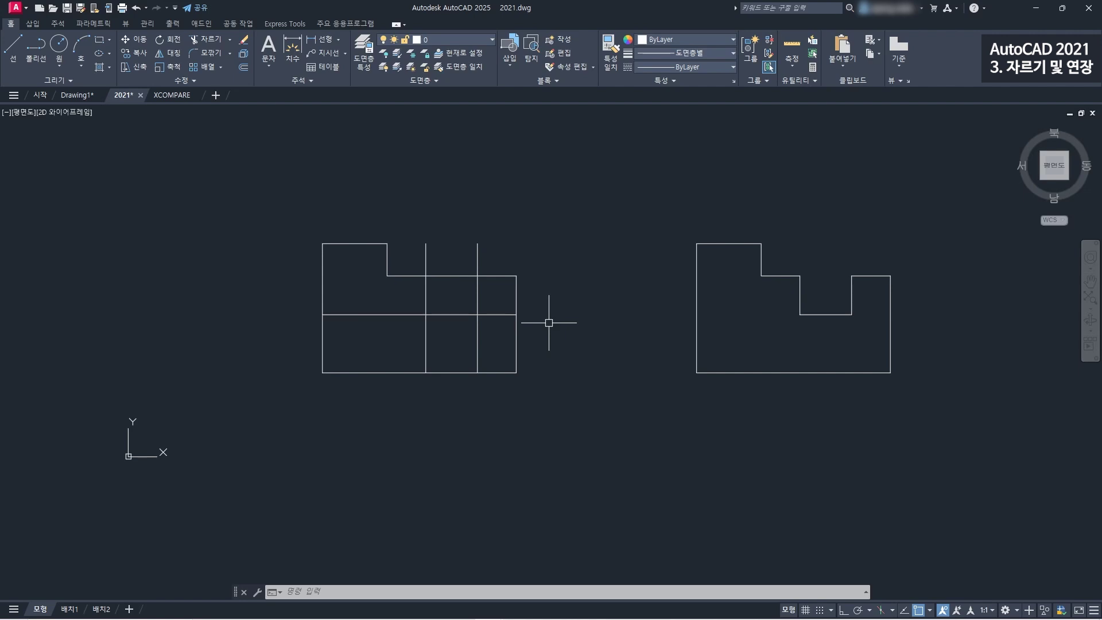
pyautogui.write('TRIM')
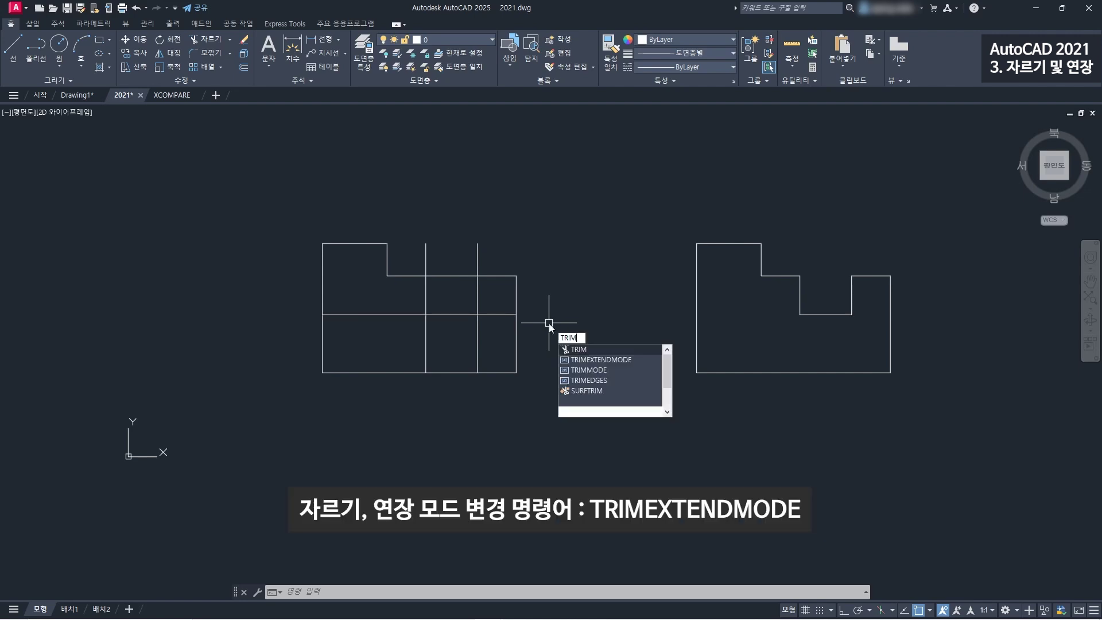
pyautogui.write('EXTENDMODE')
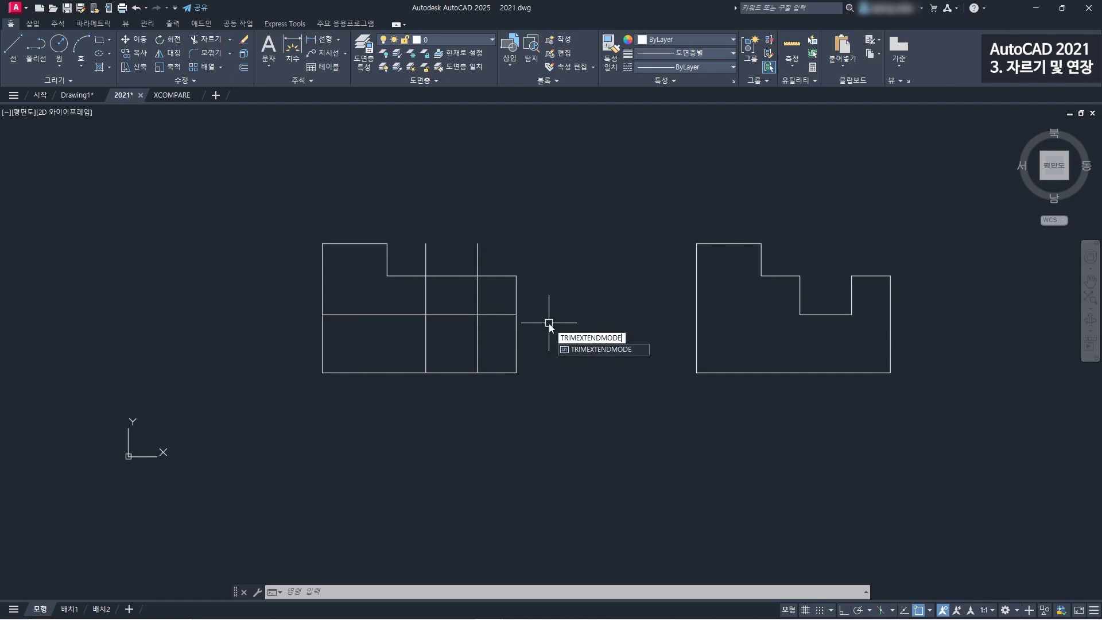
pyautogui.press('Return')
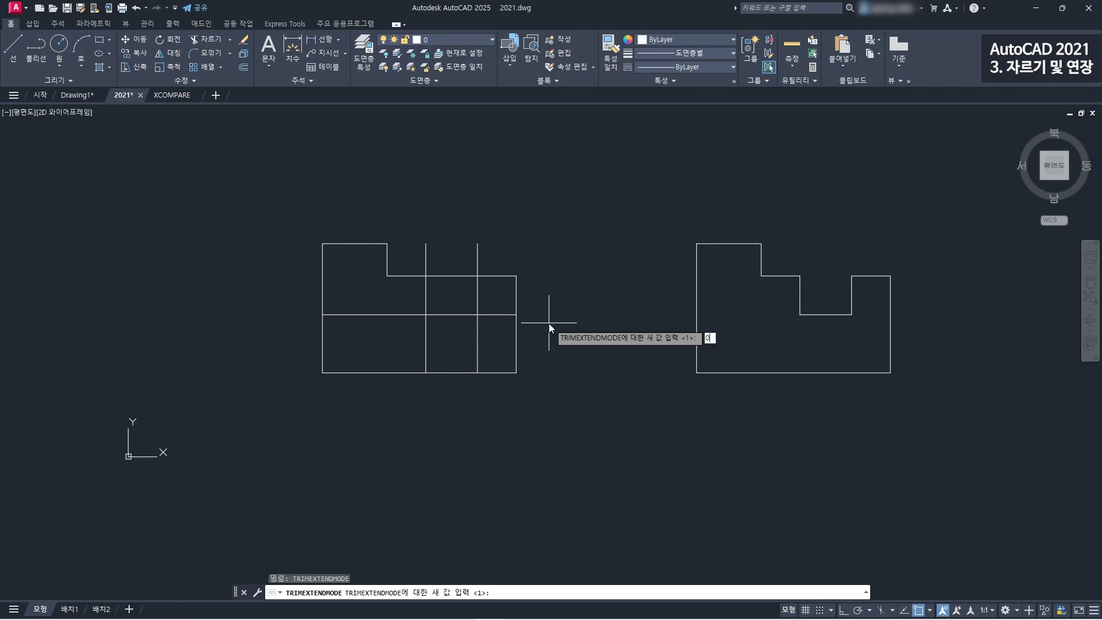
pyautogui.write('0')
pyautogui.press('Return')
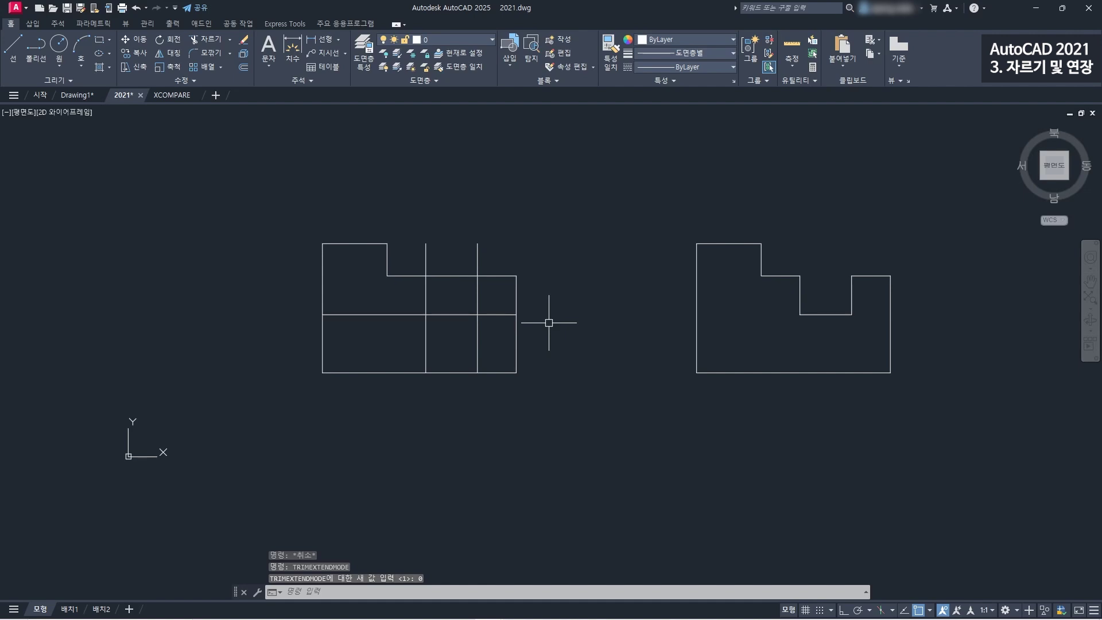
pyautogui.press('Escape')
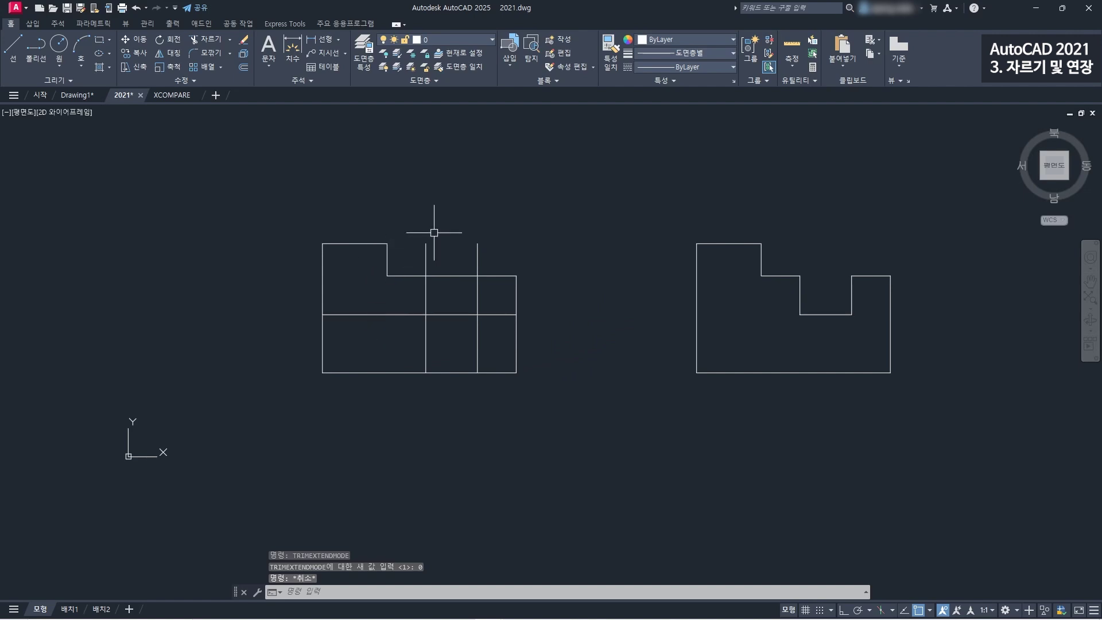
# - Trim the upper ends of the two vertical lines in the gridded stepped shape, using its lower step edge as the cutting edge
pyautogui.moveTo(651, 340); pyautogui.dragTo(593, 336, button='middle')
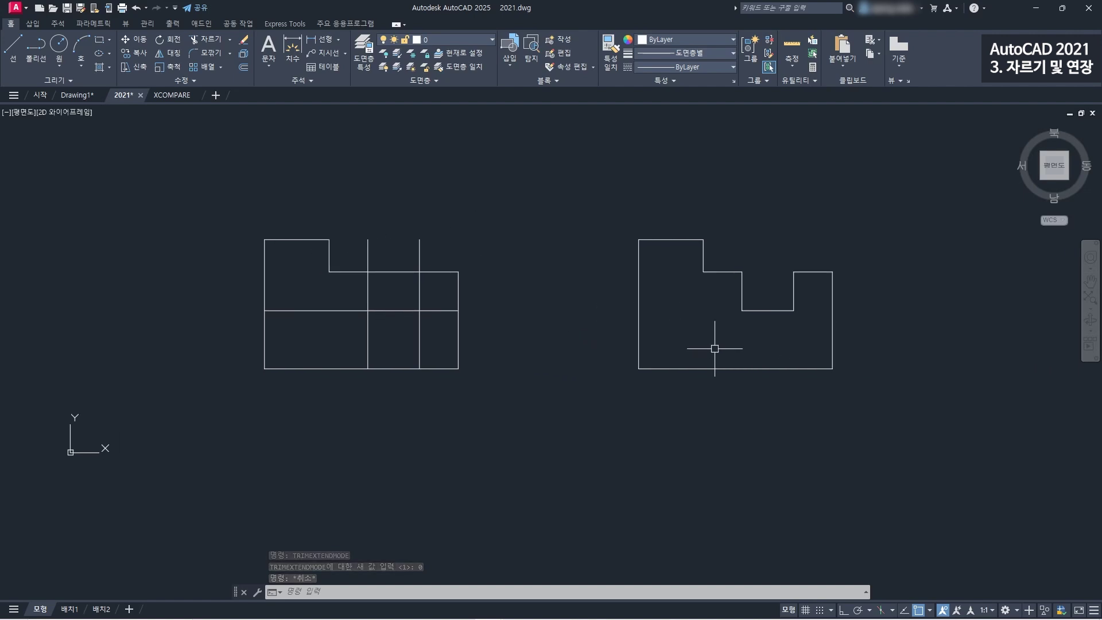
pyautogui.scroll(2, 337, 248)
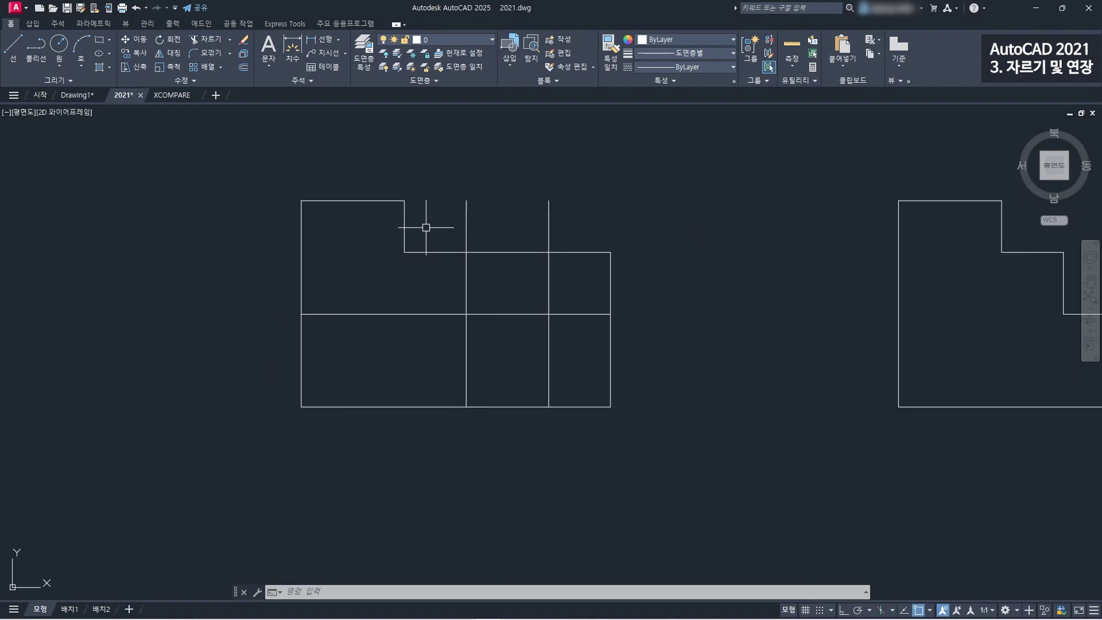
pyautogui.moveTo(425, 226); pyautogui.dragTo(406, 238, button='middle')
pyautogui.click(217, 46)
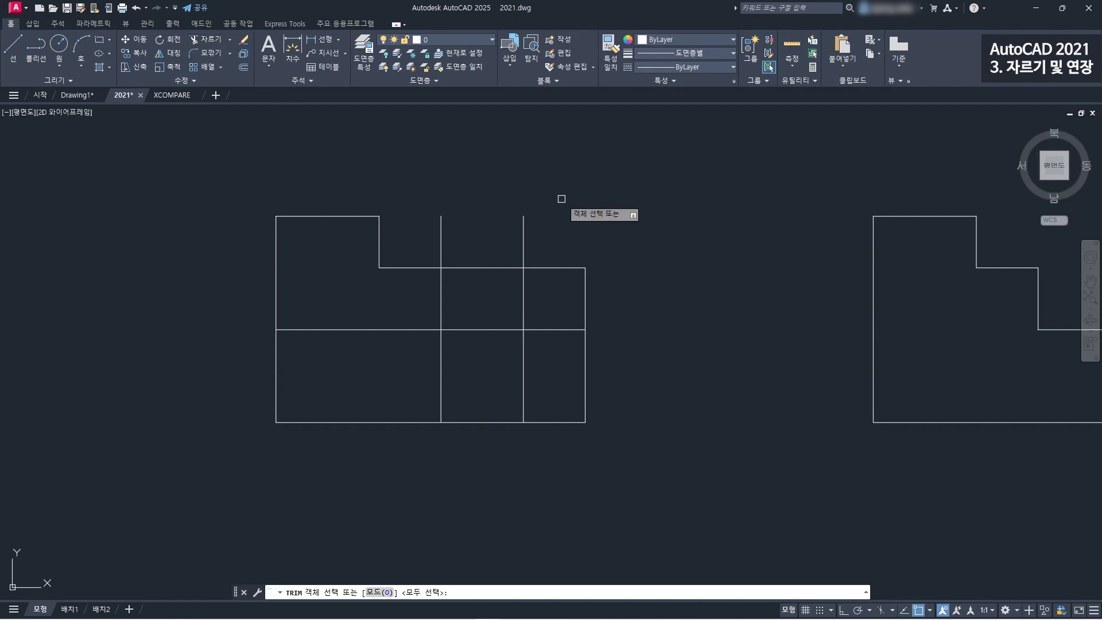
pyautogui.click(551, 267)
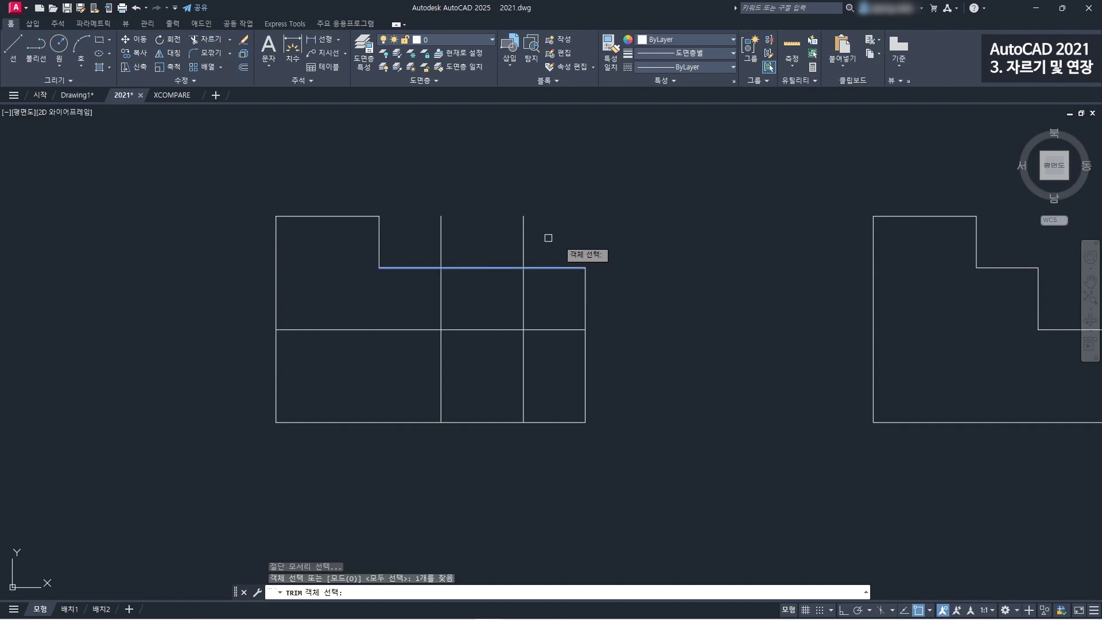
pyautogui.press('Return')
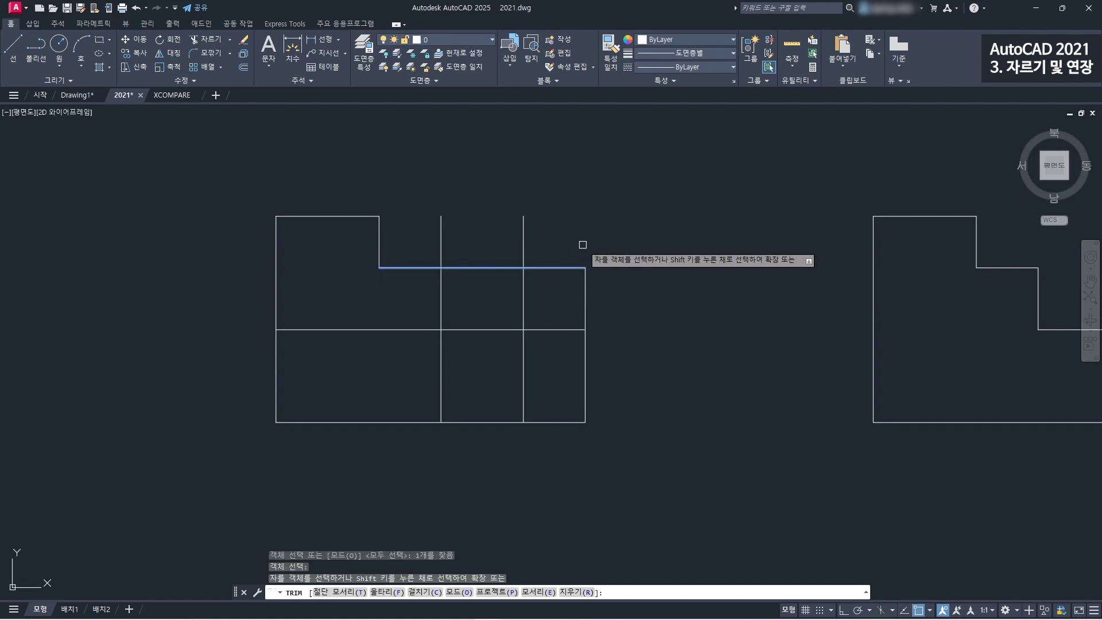
pyautogui.click(524, 230)
pyautogui.click(441, 241)
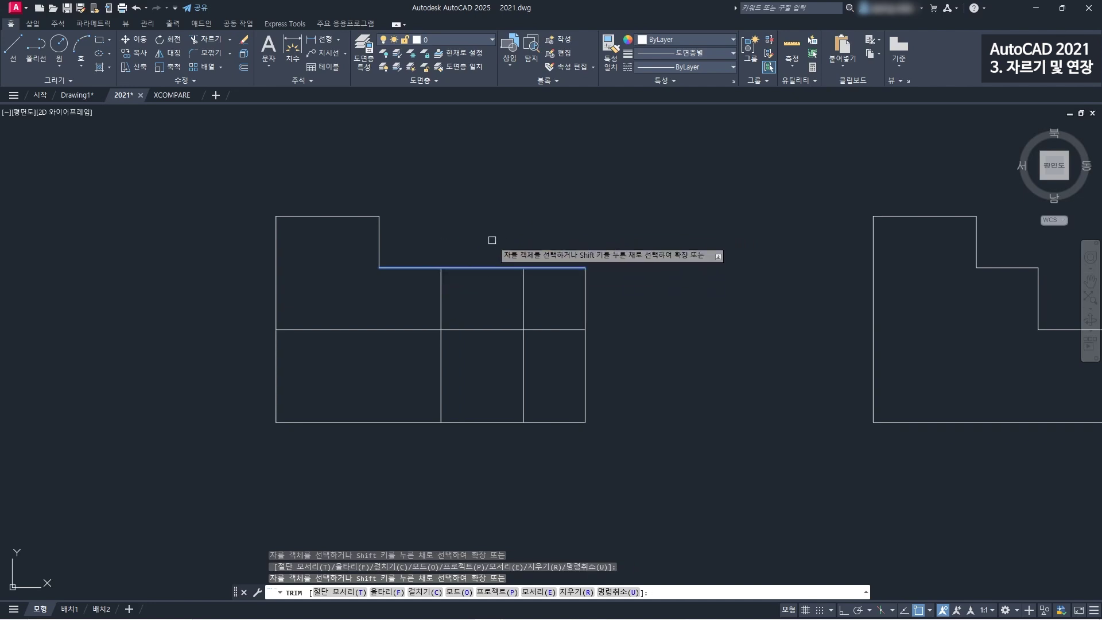
pyautogui.press('Return')
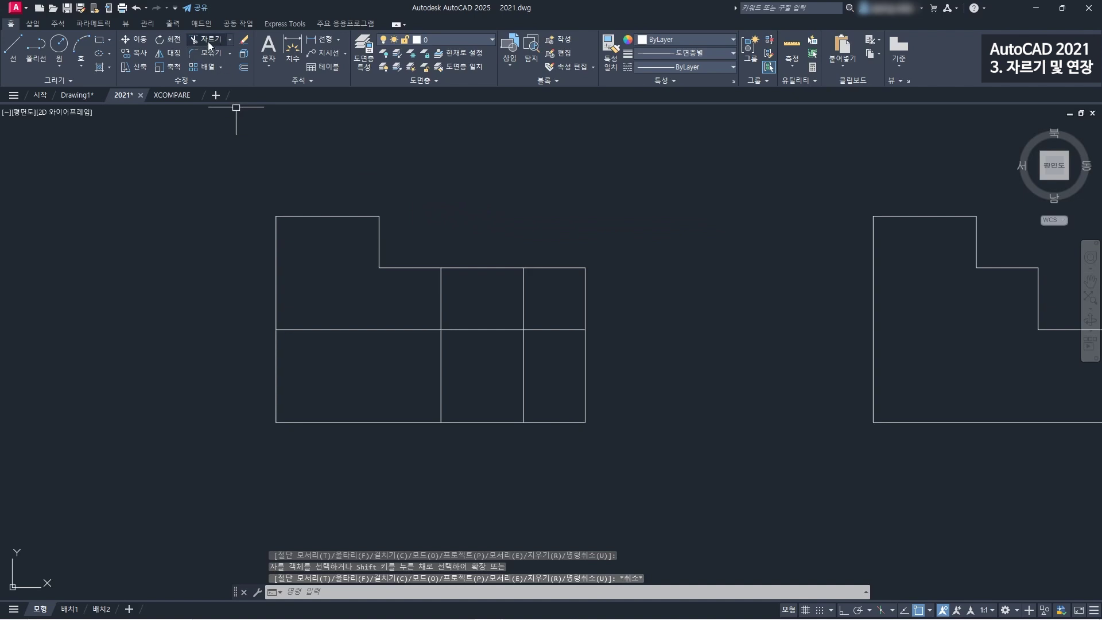
# - Trim the stepped shape's lower step edge between the two inner vertical lines, using both vertical lines as cutting edges
pyautogui.press('Return')
pyautogui.click(441, 308)
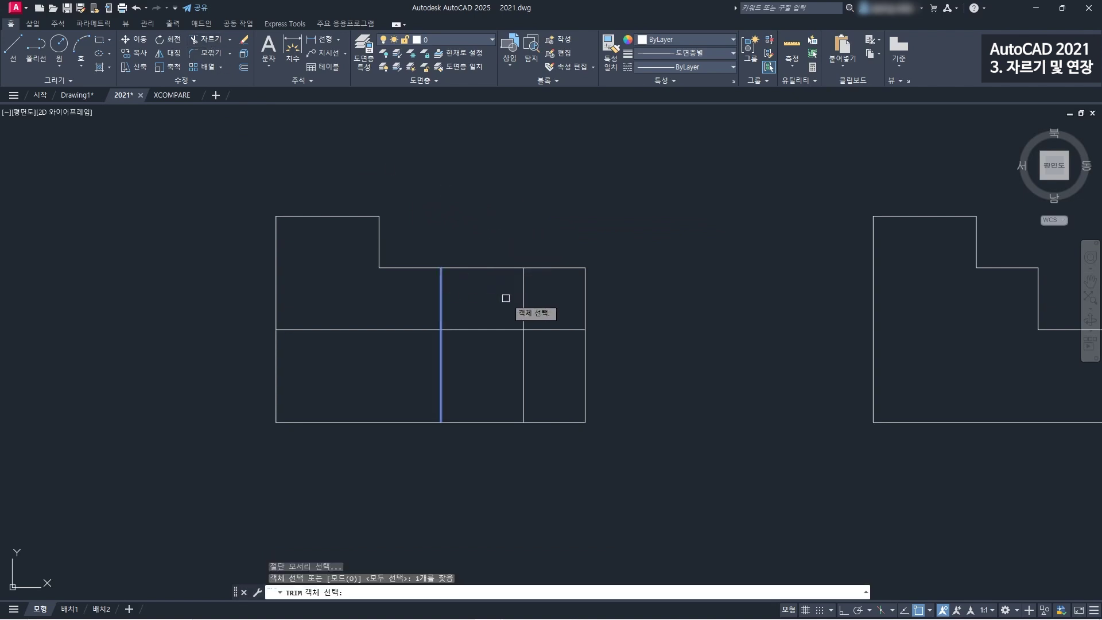
pyautogui.click(523, 303)
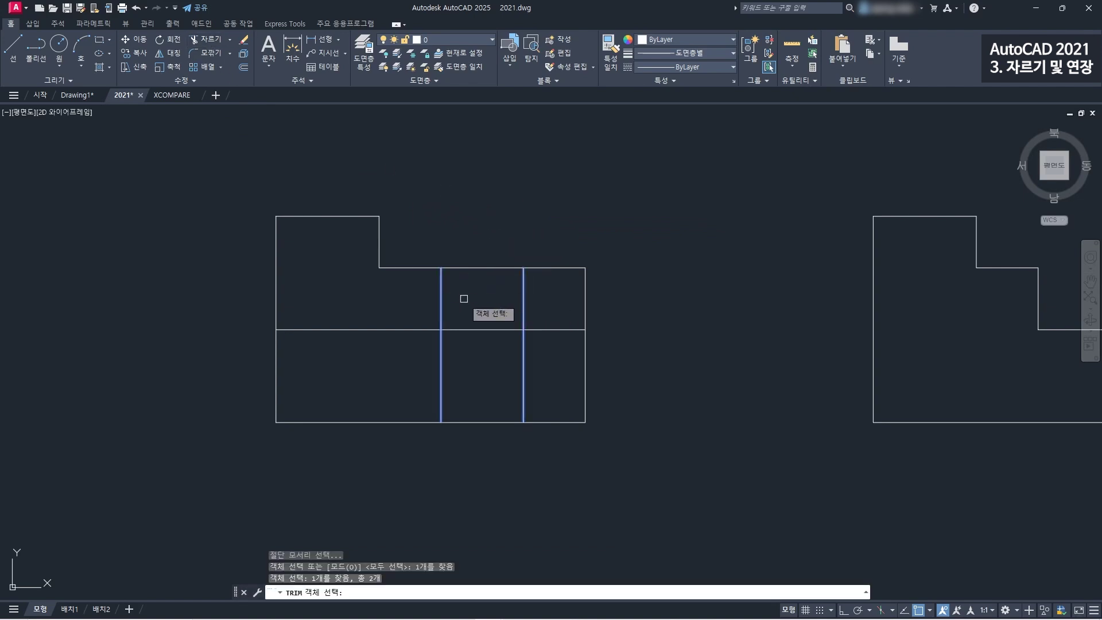
pyautogui.press('Return')
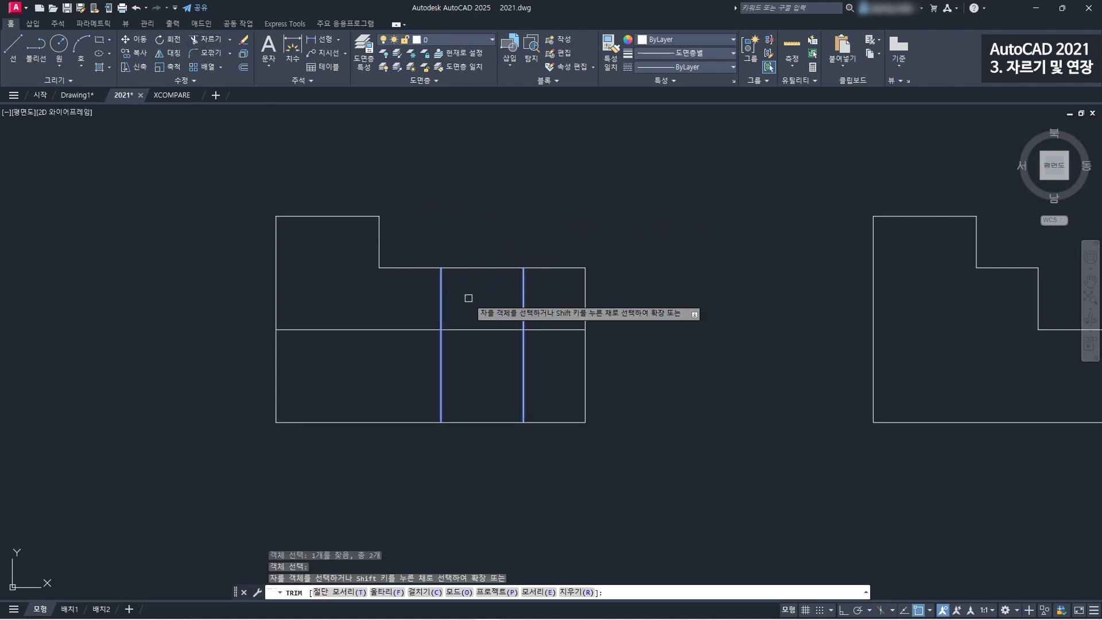
pyautogui.click(479, 265)
pyautogui.scroll(-2, 482, 253)
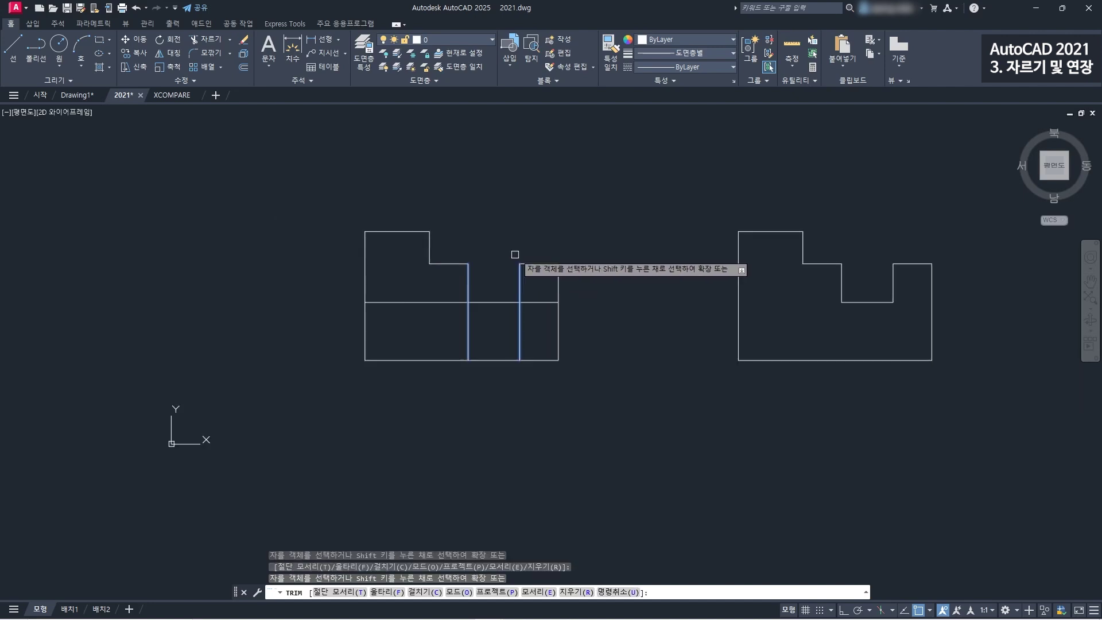
pyautogui.moveTo(515, 224); pyautogui.dragTo(495, 273, button='middle')
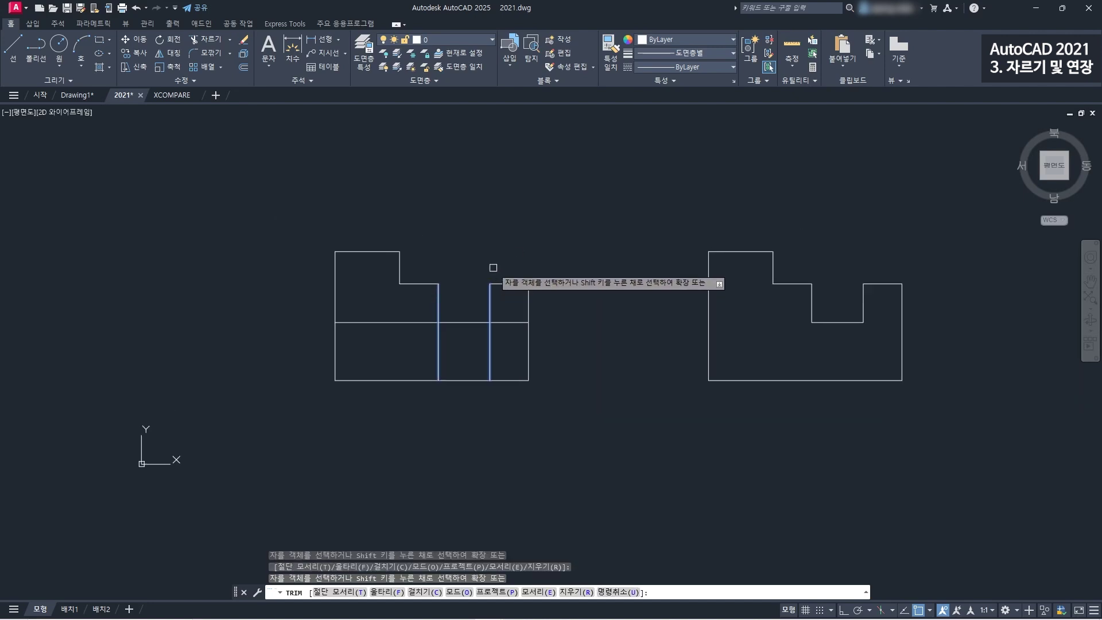
pyautogui.press('Return')
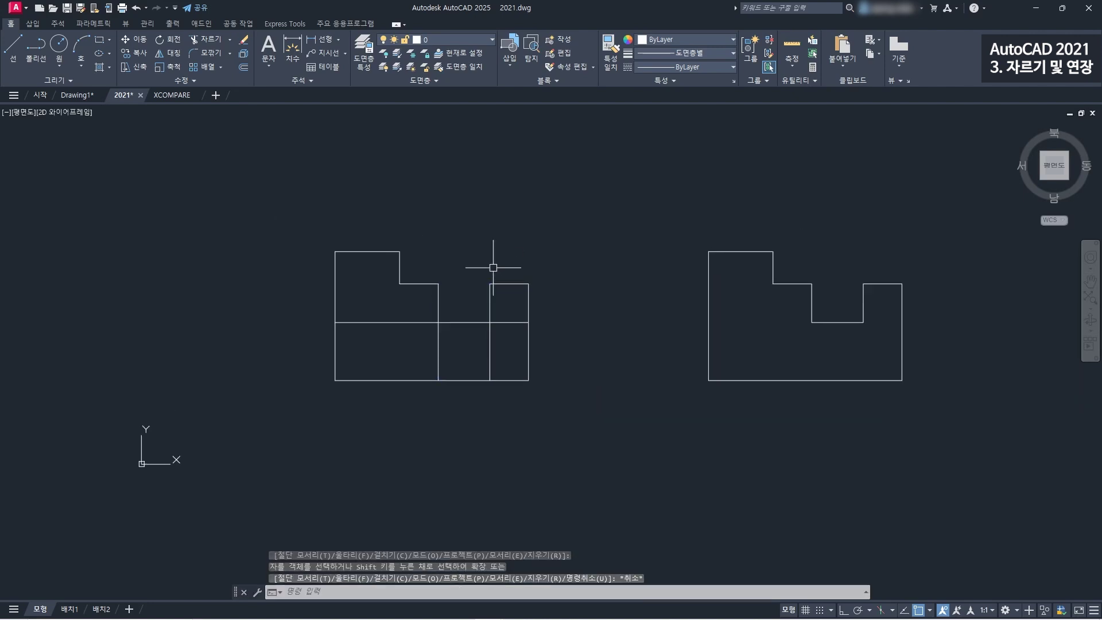
# - Trim the inner line segments outside the slot with all objects as cutting edges, leaving only the stepped outline with its slot
pyautogui.click(211, 40)
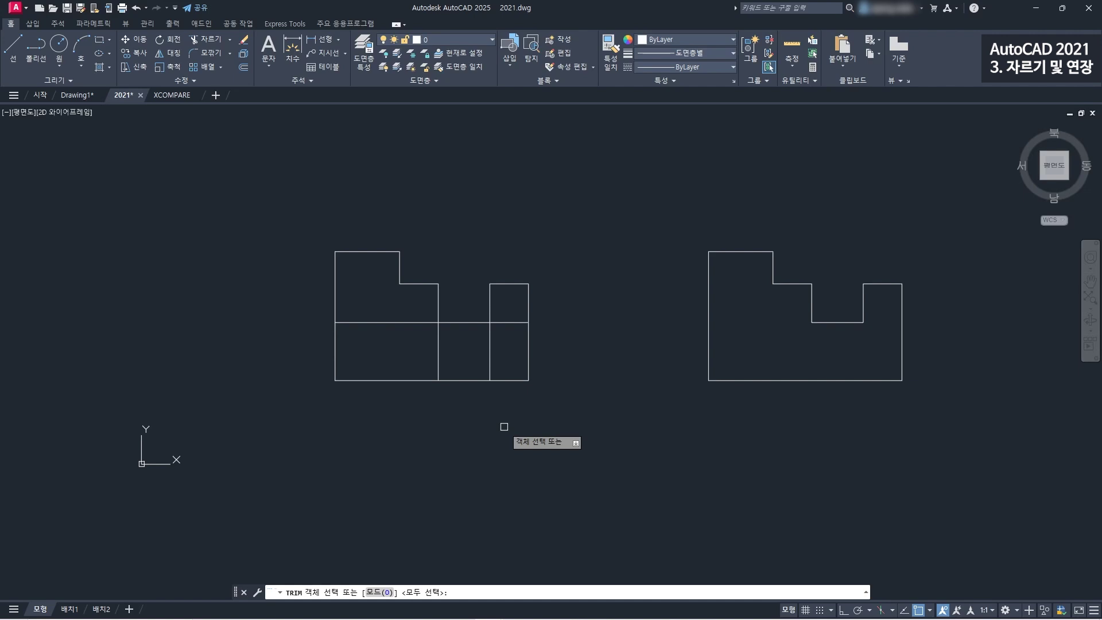
pyautogui.press('Return')
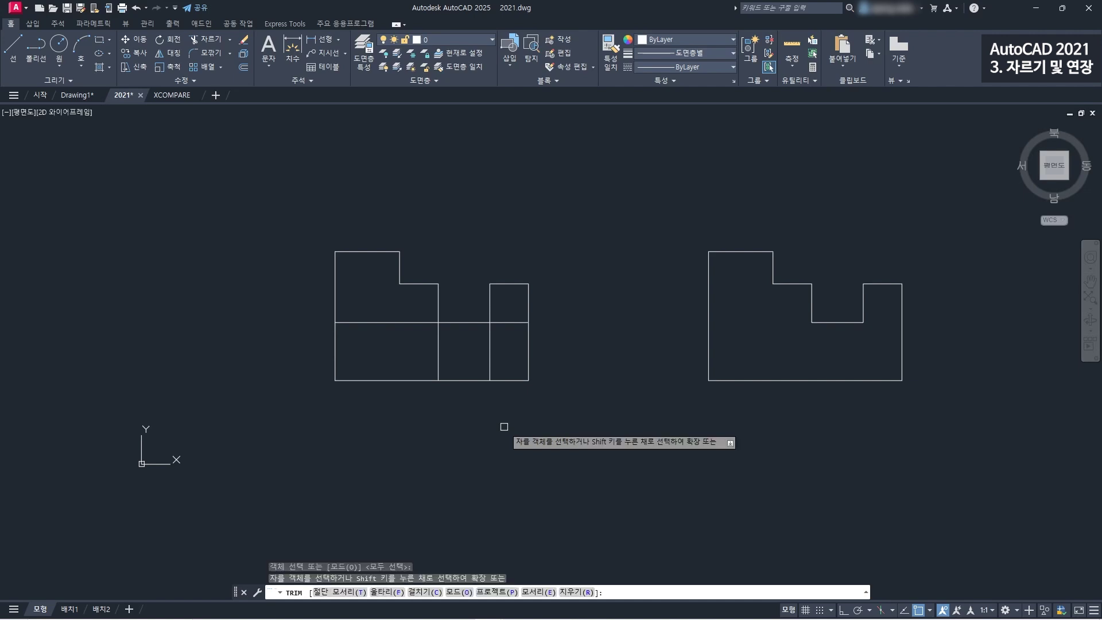
pyautogui.click(429, 322)
pyautogui.click(438, 332)
pyautogui.click(489, 337)
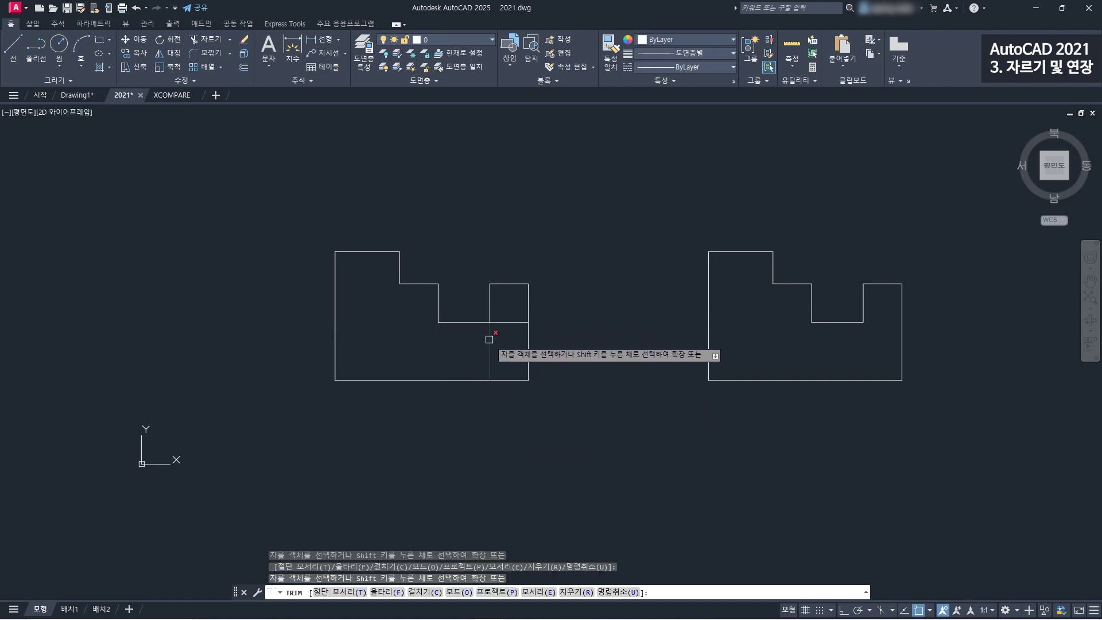
pyautogui.click(508, 323)
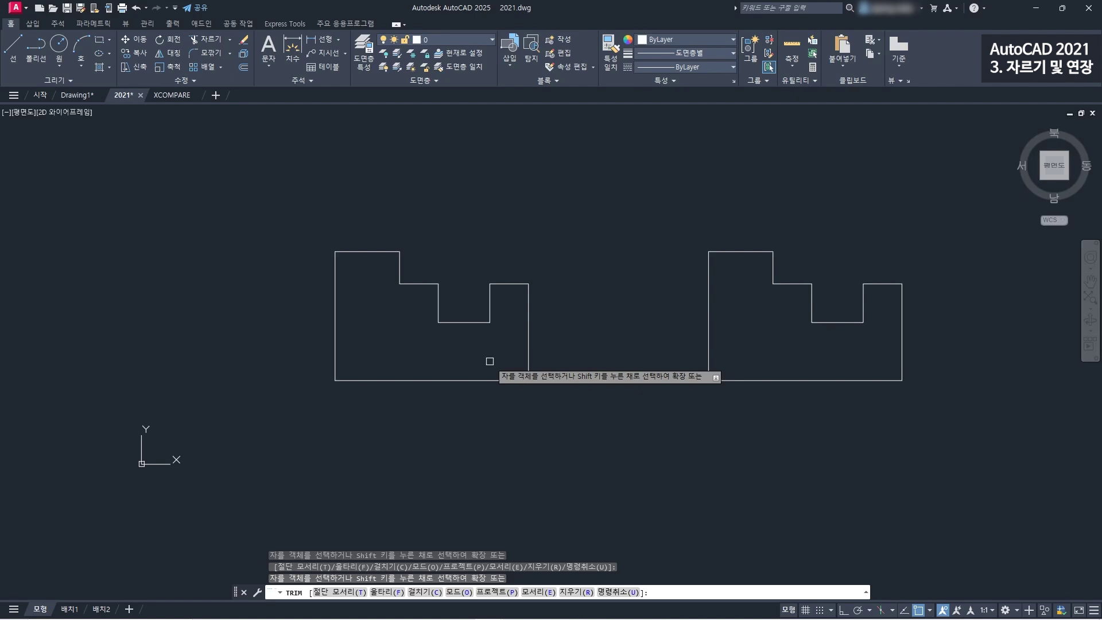
pyautogui.press('Escape')
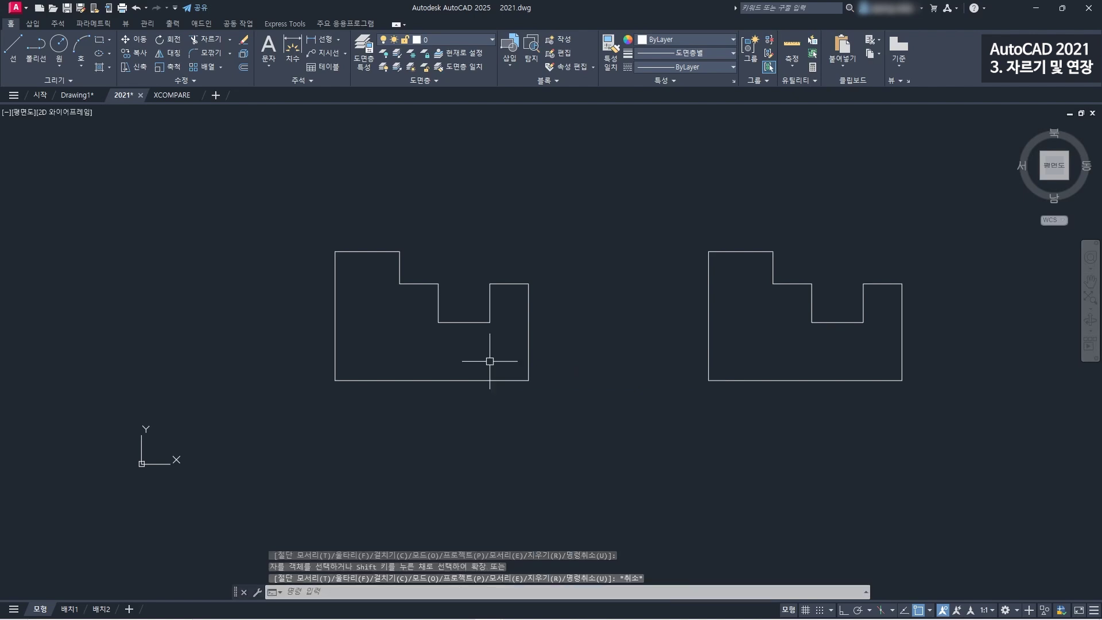
# - Extend the slot's bottom line to the shape's left edge, using that edge as the boundary
pyautogui.click(229, 39)
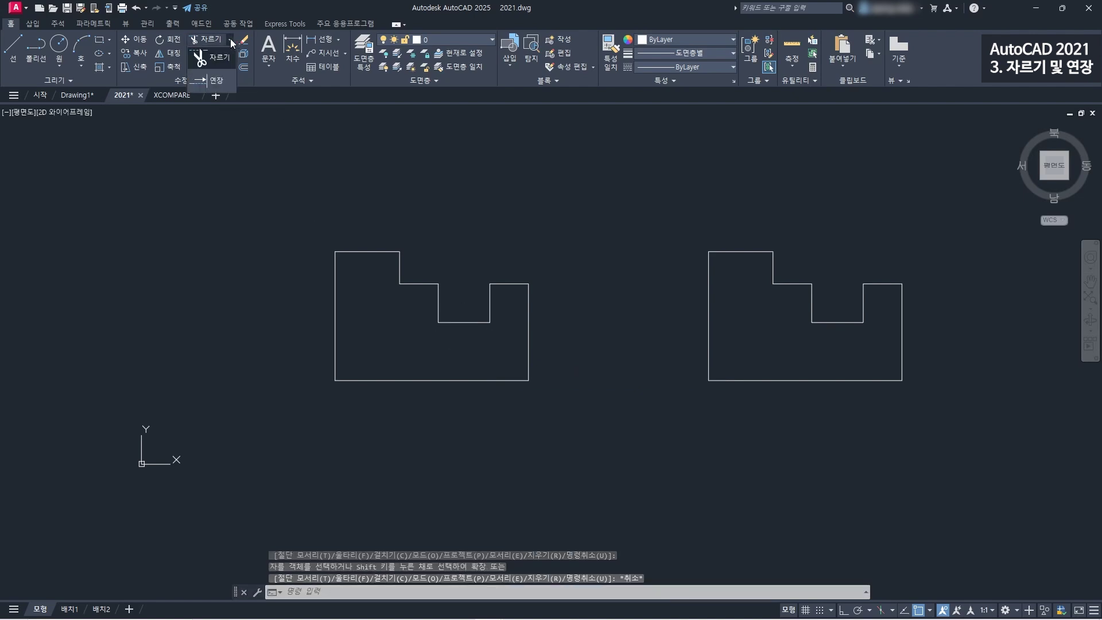
pyautogui.click(221, 81)
pyautogui.scroll(2, 423, 338)
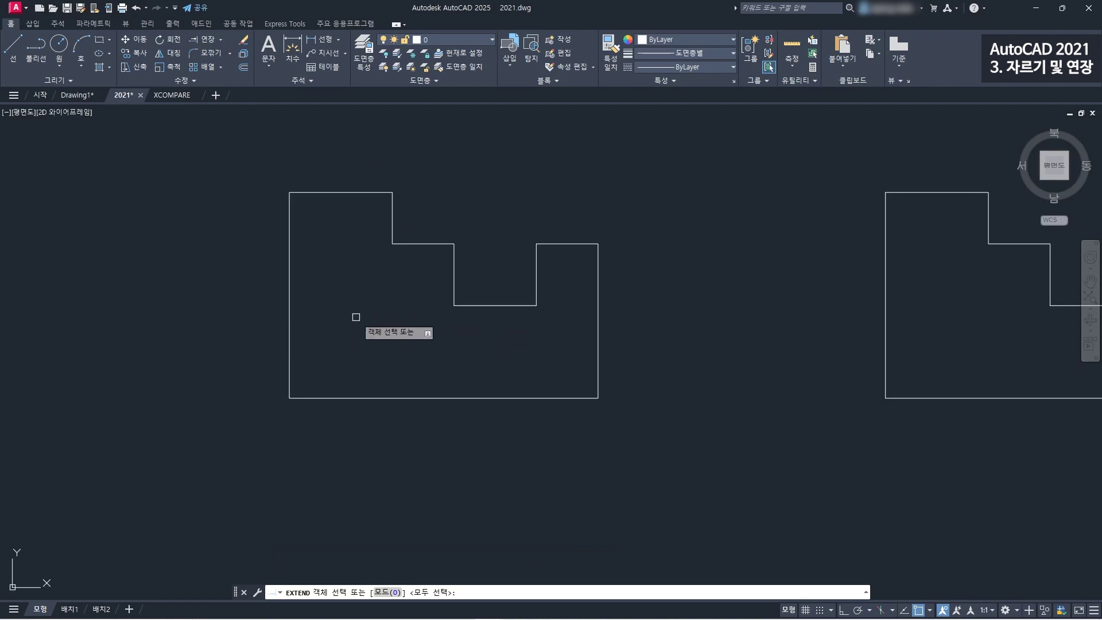
pyautogui.click(293, 291)
pyautogui.press('Return')
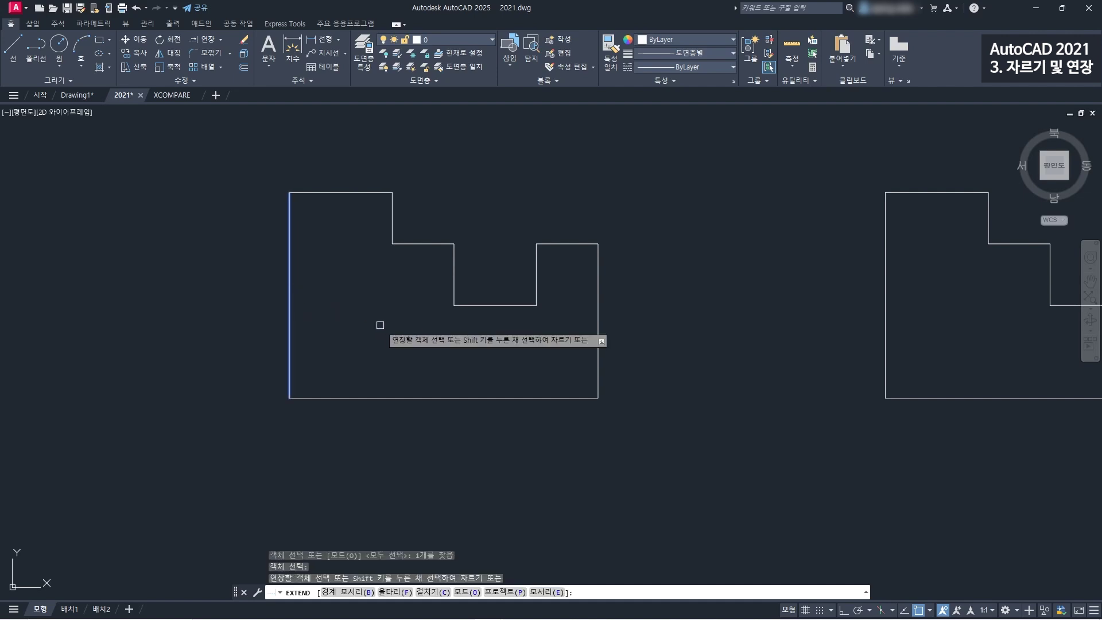
pyautogui.click(469, 307)
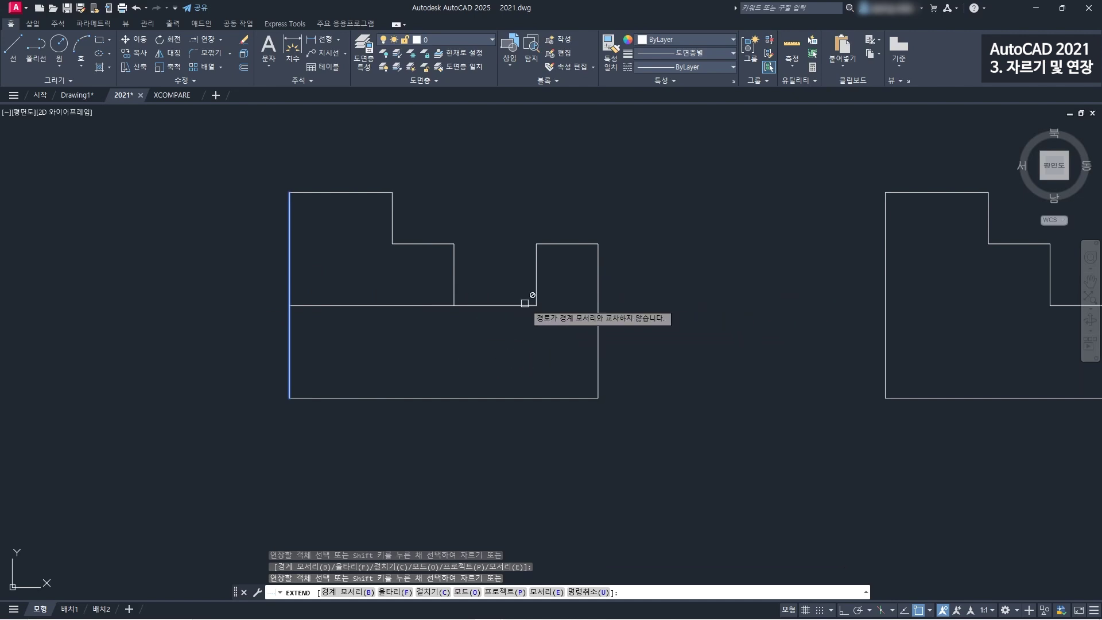
pyautogui.press('Escape')
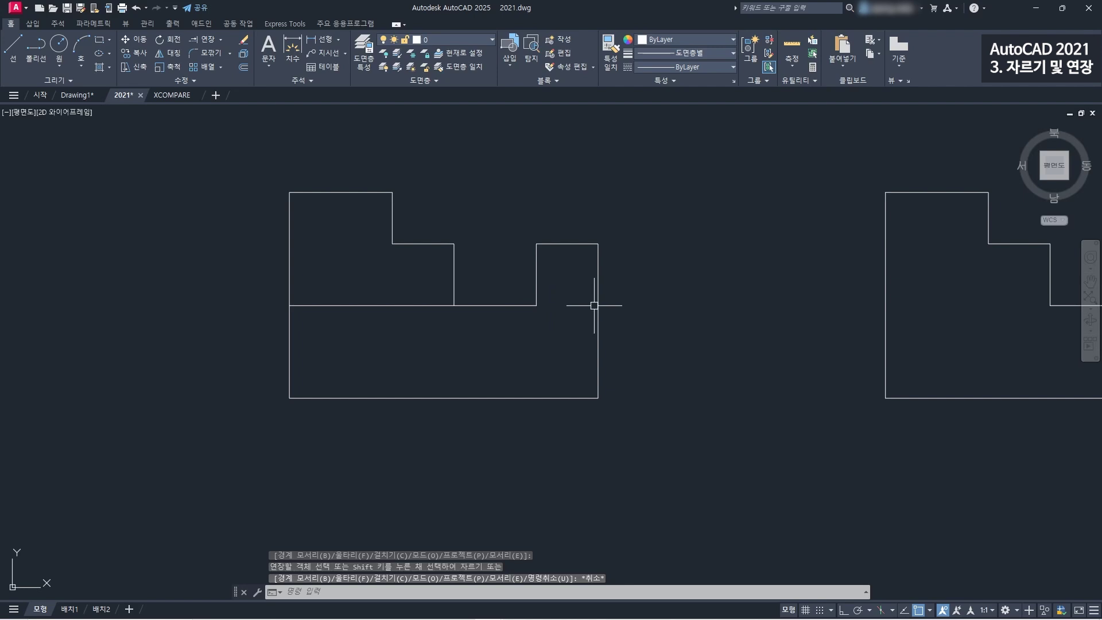
# - Extend the slot's bottom line to the shape's right edge, using that edge as the boundary
pyautogui.press('Return')
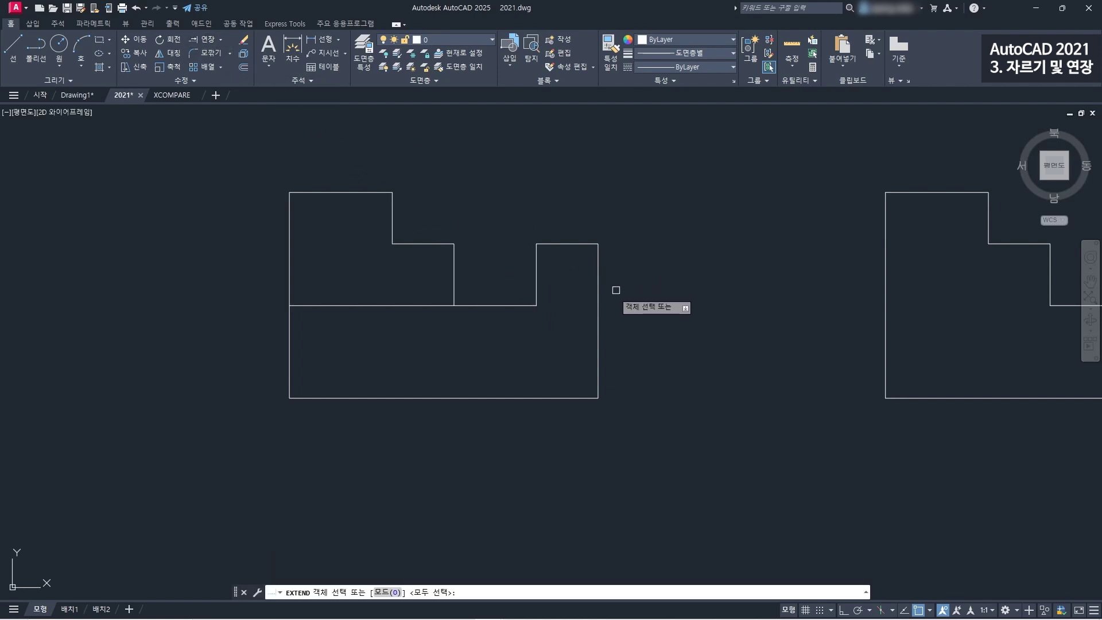
pyautogui.click(598, 298)
pyautogui.press('Return')
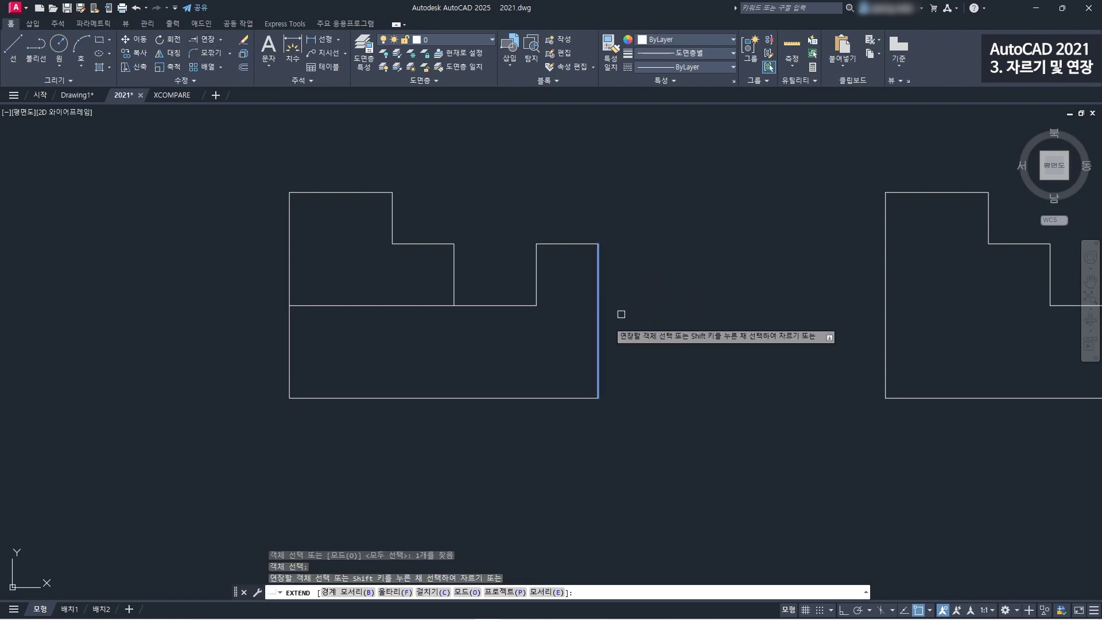
pyautogui.click(522, 306)
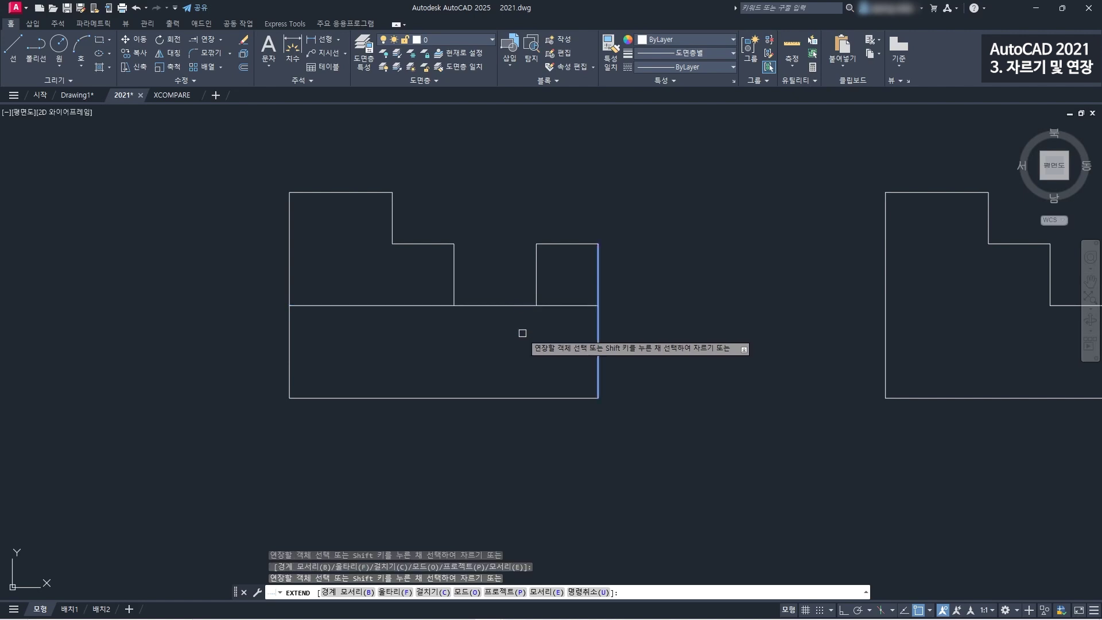
pyautogui.press('Escape')
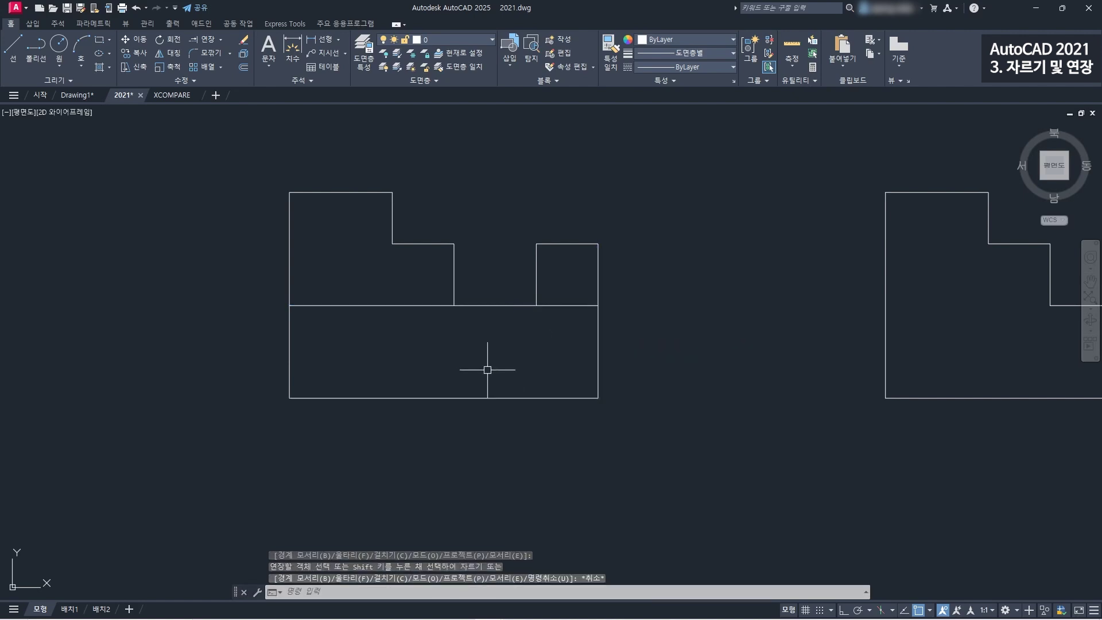
# - Extend both slot walls down to the shape's bottom edge, with all objects as boundary edges
pyautogui.click(198, 40)
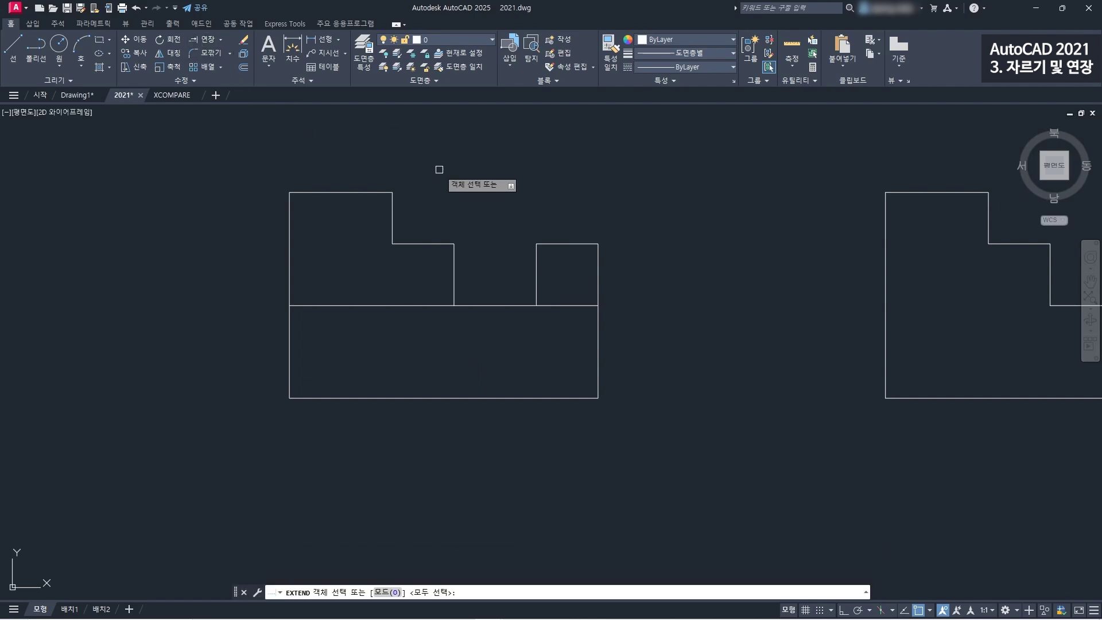
pyautogui.press('Return')
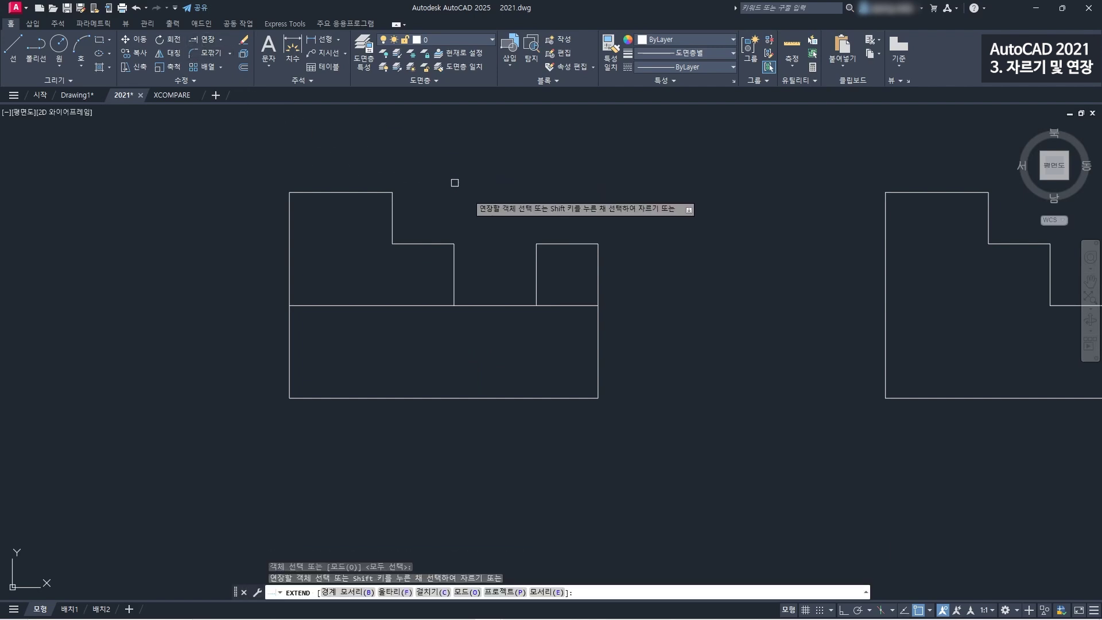
pyautogui.click(454, 298)
pyautogui.click(536, 297)
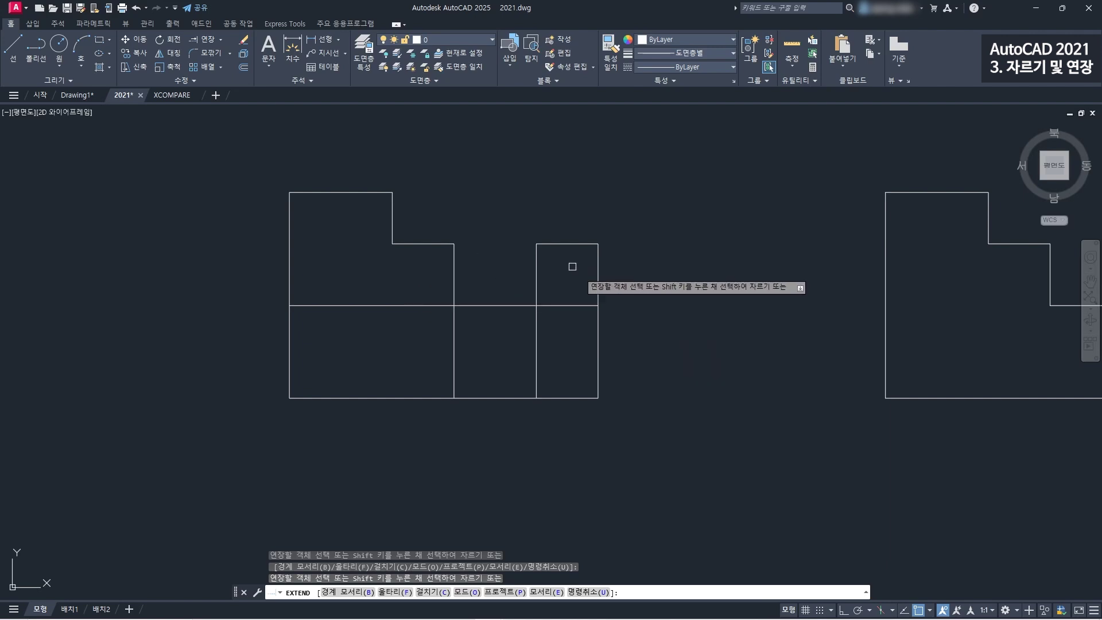
pyautogui.scroll(-2, 607, 307)
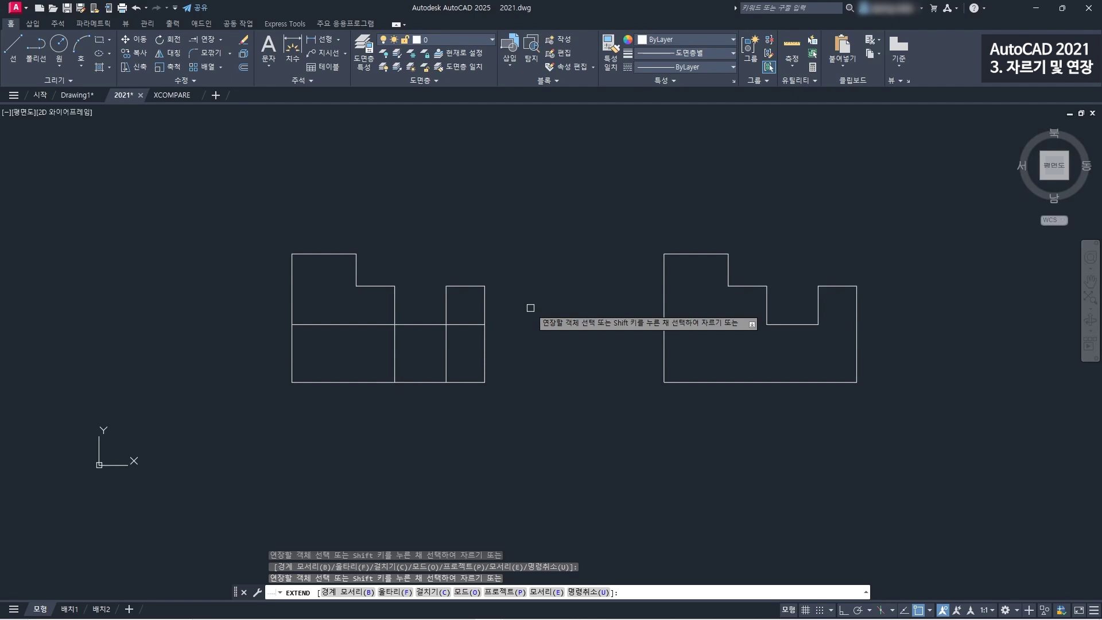
pyautogui.press('Escape')
# - Set the TRIMEXTENDMODE system variable to 1
pyautogui.write('TRIM')
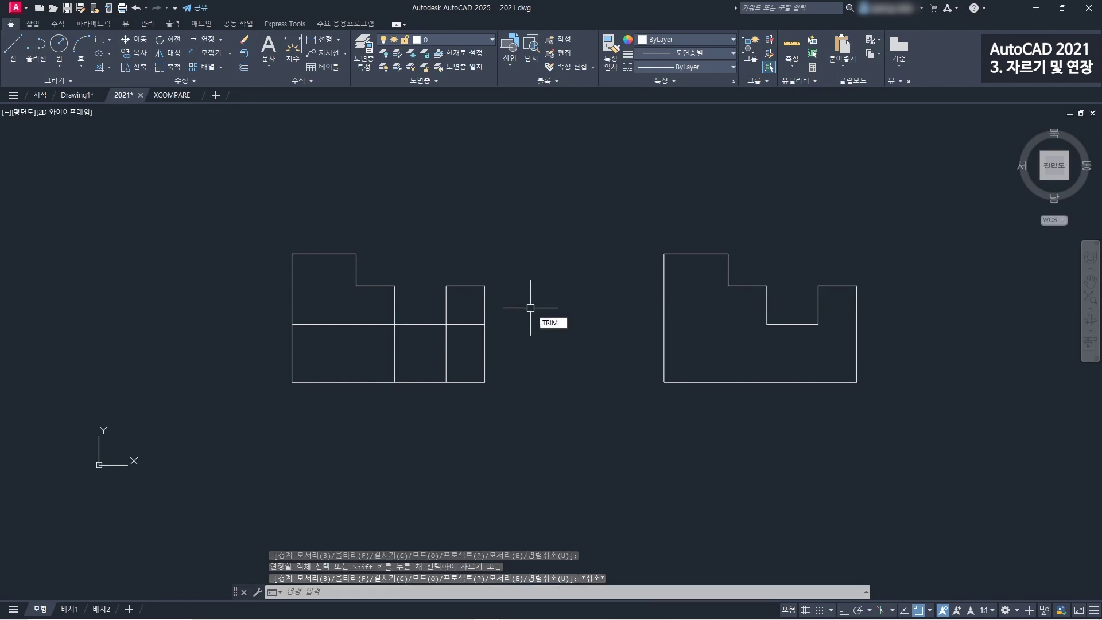
pyautogui.write('EXTENDMODE')
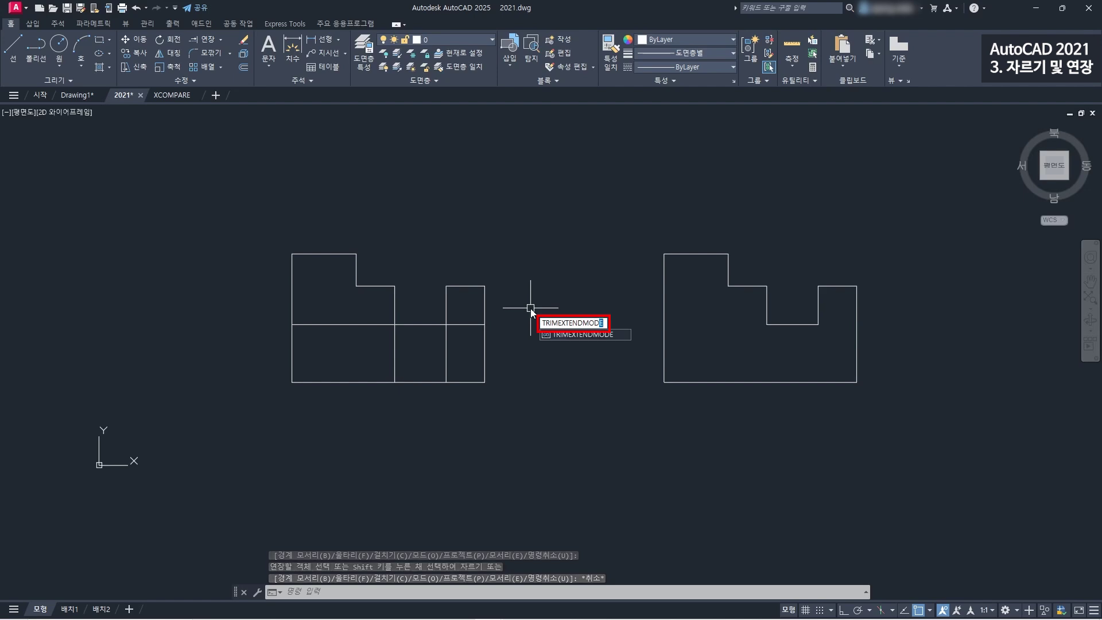
pyautogui.press('Return')
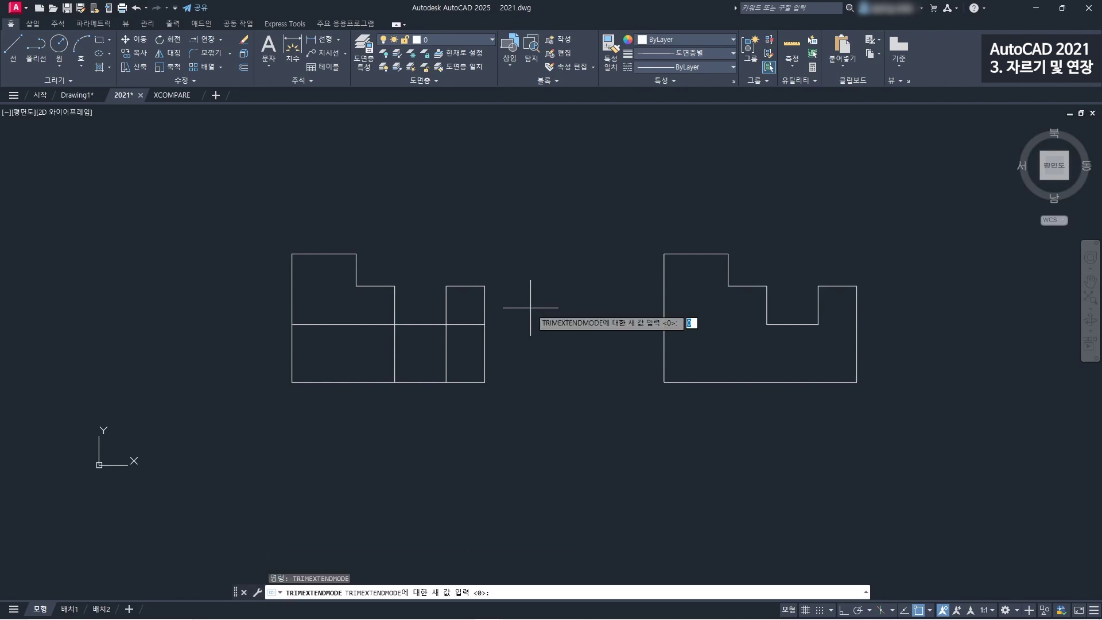
pyautogui.write('1')
pyautogui.press('Return')
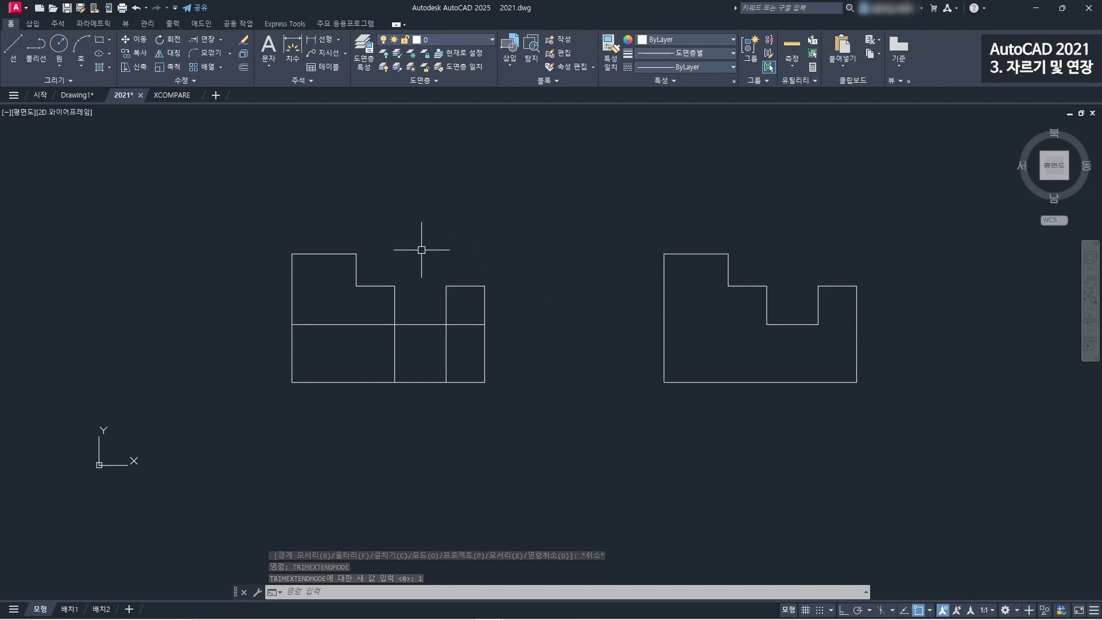
# - Trim the horizontal segments on both sides of the slot and the wall extensions below it, without selecting cutting edges
pyautogui.click(221, 39)
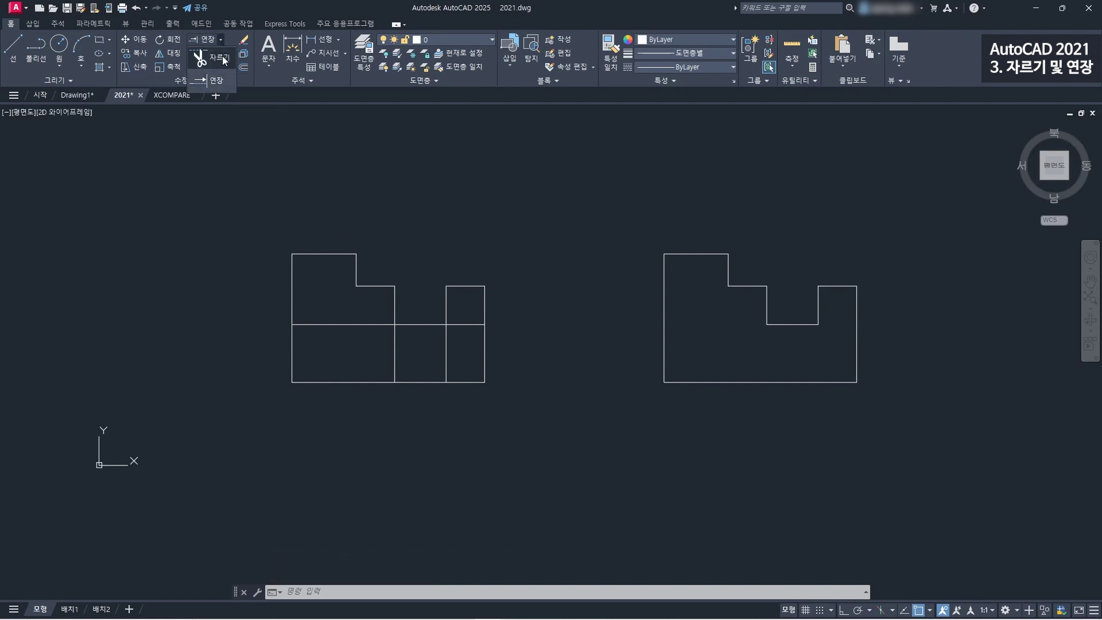
pyautogui.click(218, 58)
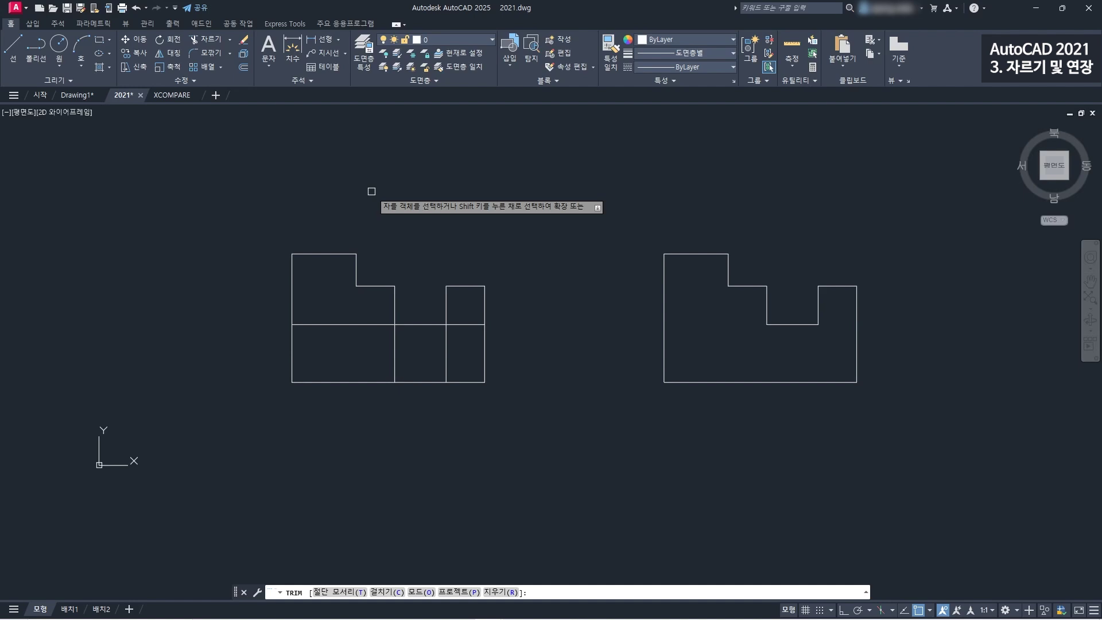
pyautogui.click(361, 322)
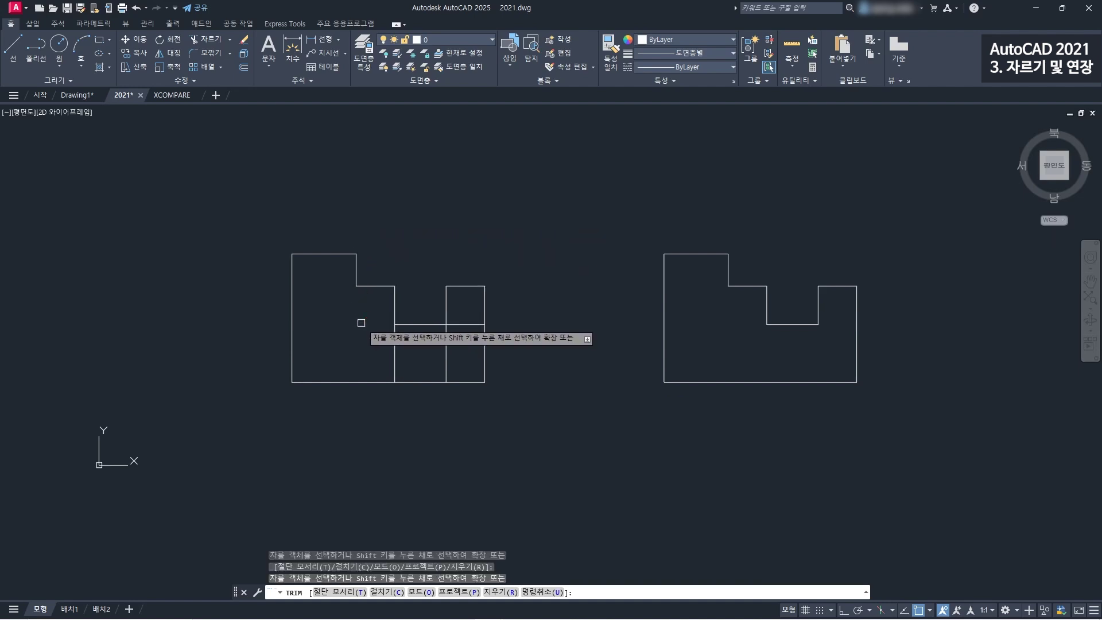
pyautogui.click(394, 348)
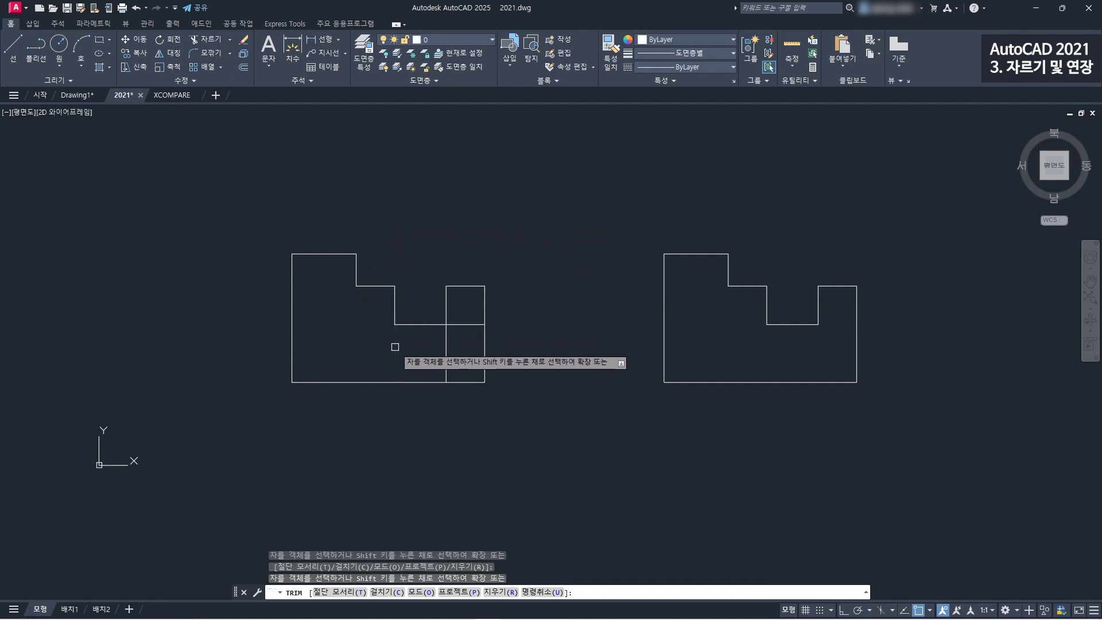
pyautogui.click(446, 348)
pyautogui.scroll(2, 427, 341)
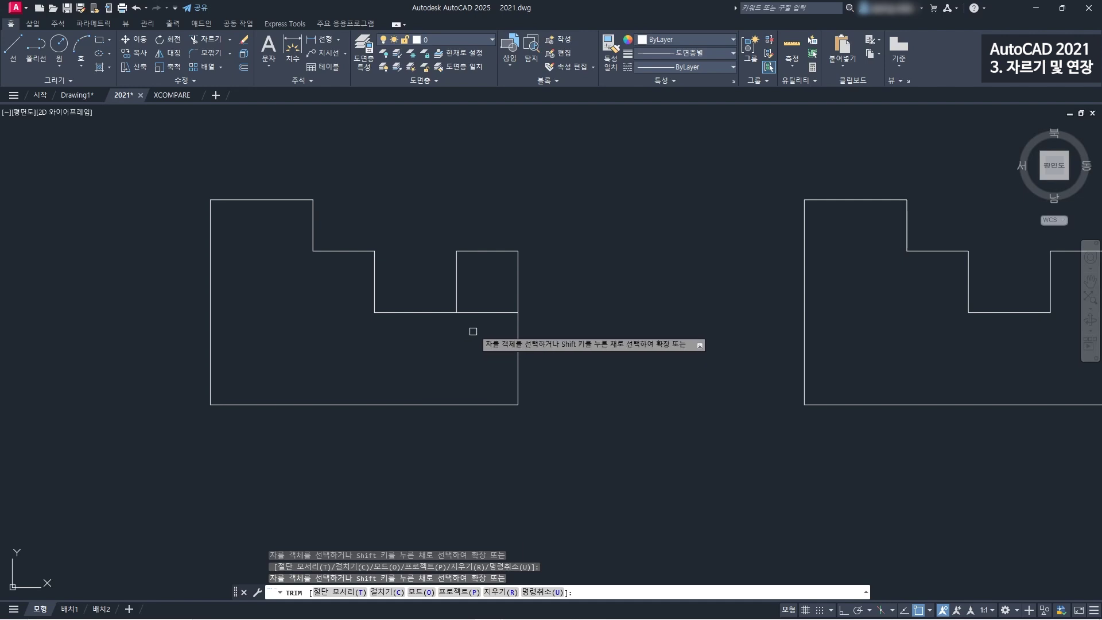
pyautogui.click(484, 312)
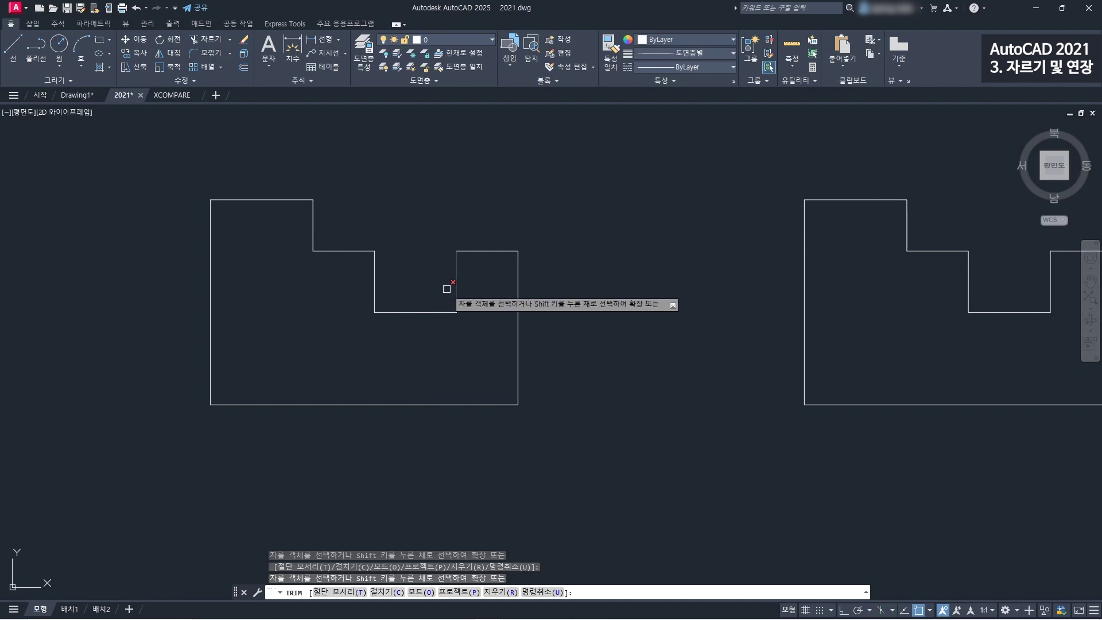
# - Trim away the top edge and the outer vertical edge opposite the slot on the first stepped shape, without selecting cutting edges
pyautogui.click(289, 201)
pyautogui.click(211, 343)
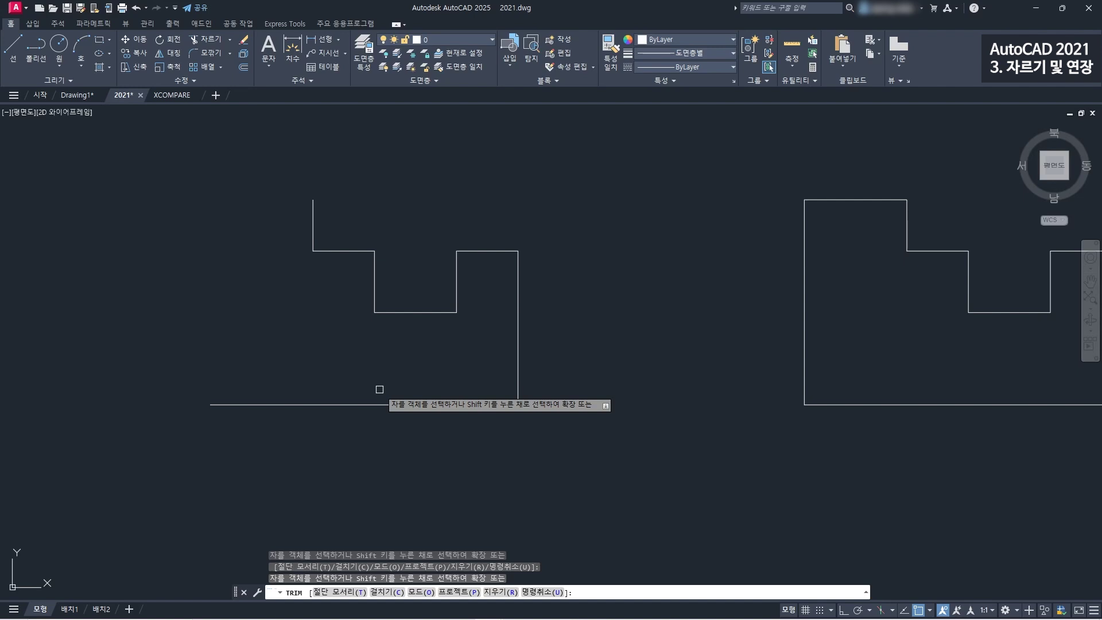
pyautogui.scroll(-3, 402, 367)
pyautogui.moveTo(794, 322); pyautogui.dragTo(579, 312, button='middle')
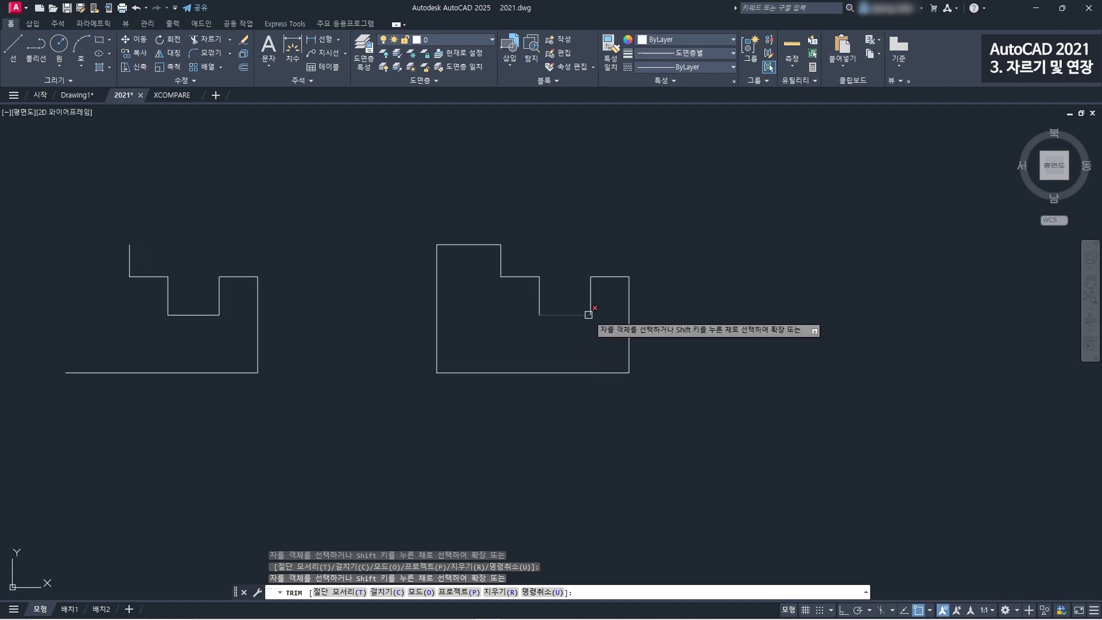
pyautogui.press('Escape')
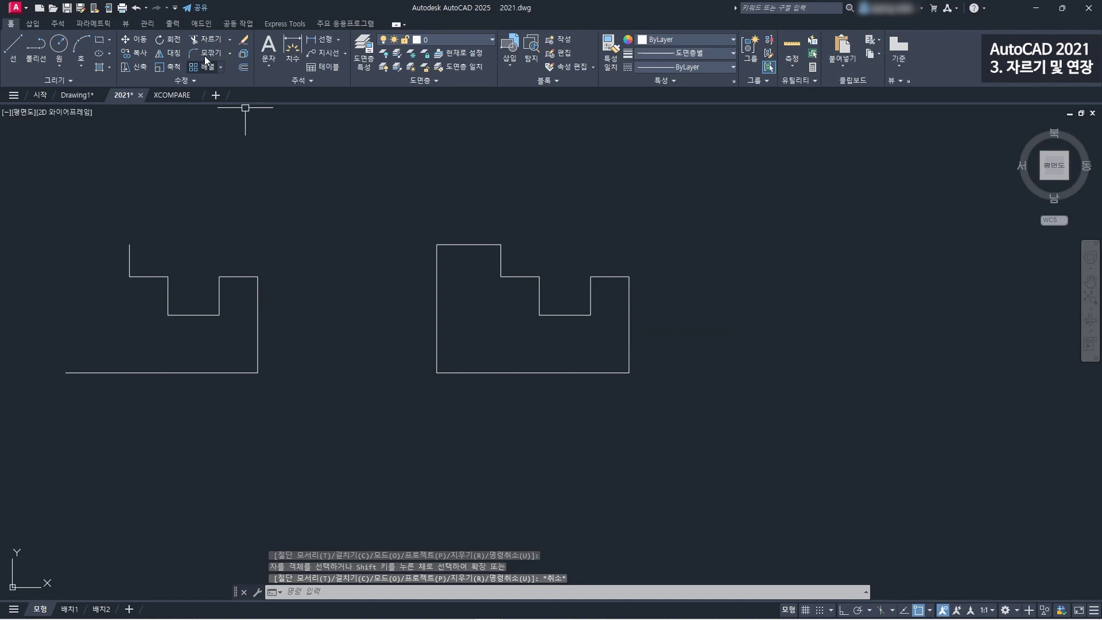
# - Extend the second shape's step line to its left edge and the vertical slot walls down to its bottom edge, without selecting boundaries
pyautogui.click(230, 41)
pyautogui.click(210, 80)
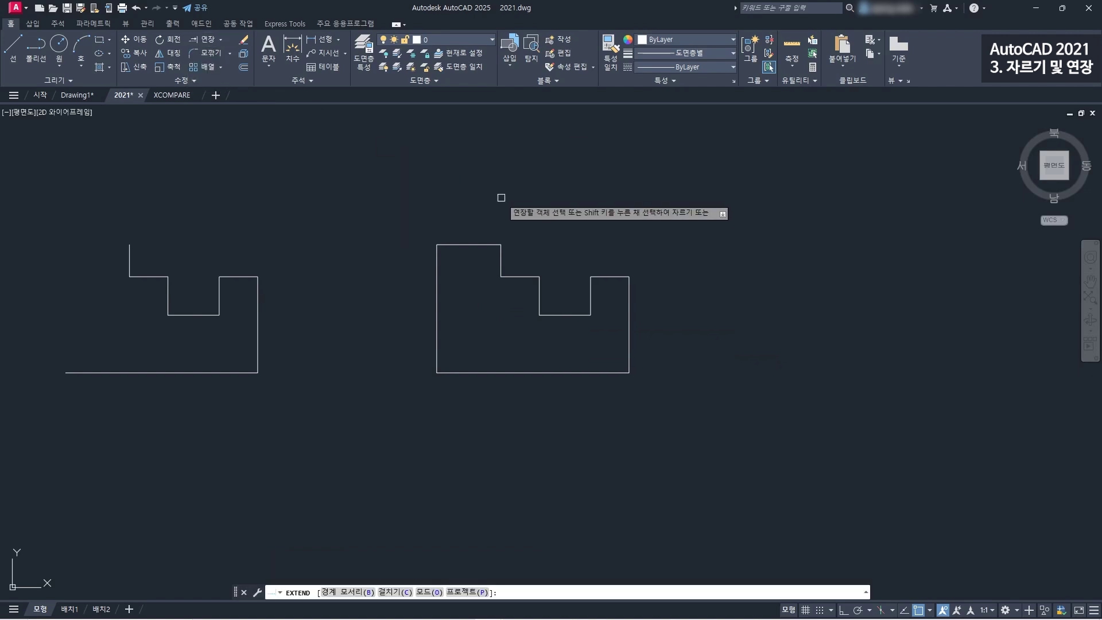
pyautogui.scroll(2, 524, 246)
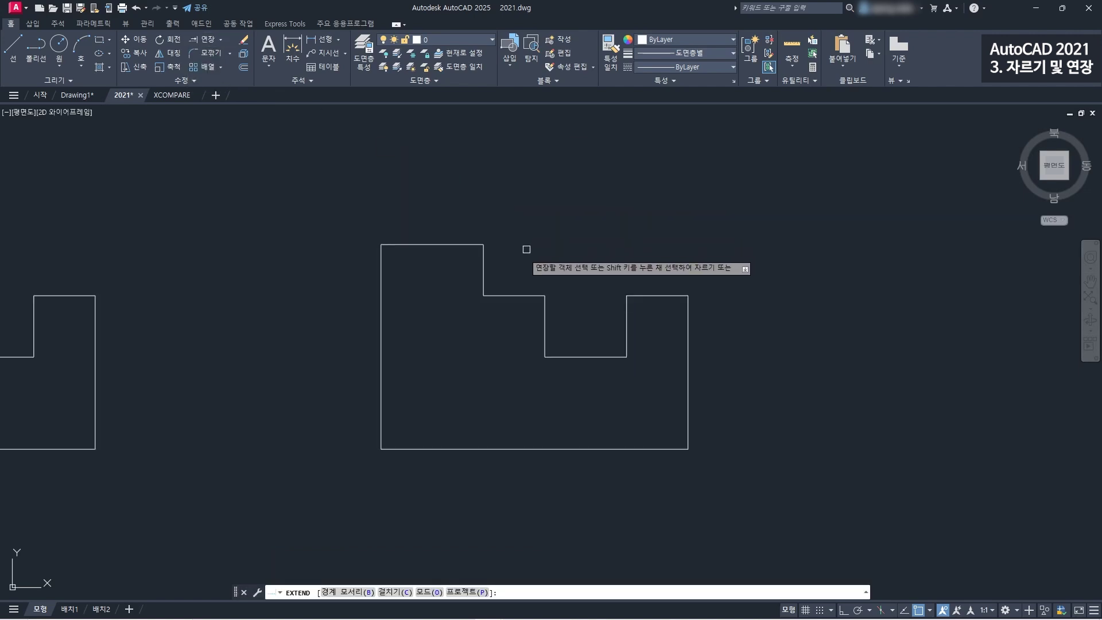
pyautogui.click(497, 294)
pyautogui.click(545, 347)
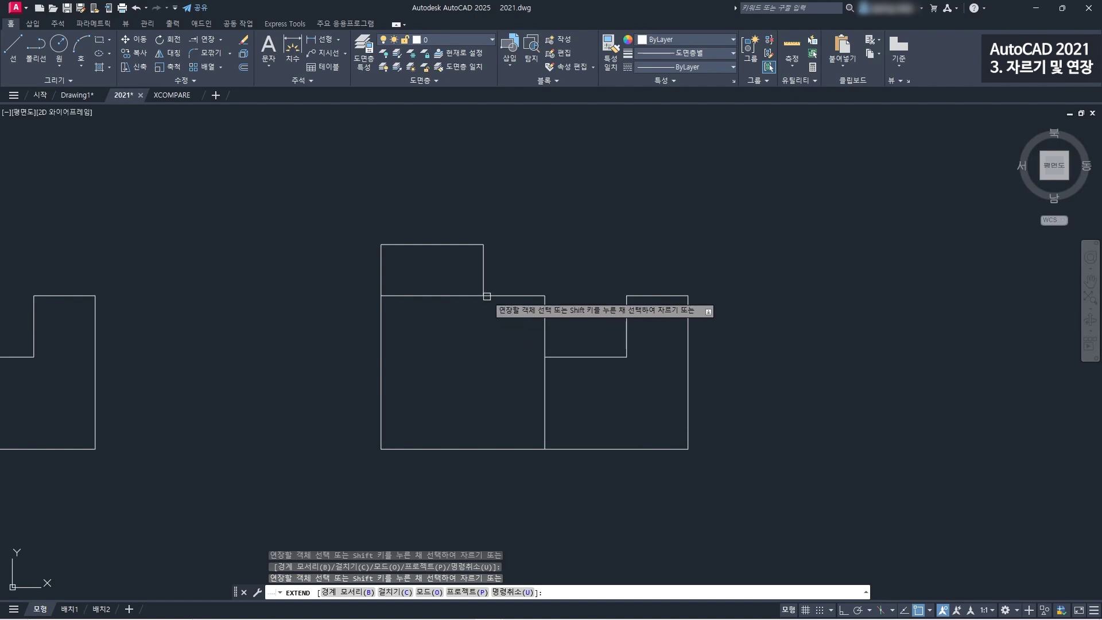
pyautogui.click(625, 341)
# - Extend the second shape's slot bottom line to both side edges and its step line rightward across the slot
pyautogui.click(560, 357)
pyautogui.click(610, 357)
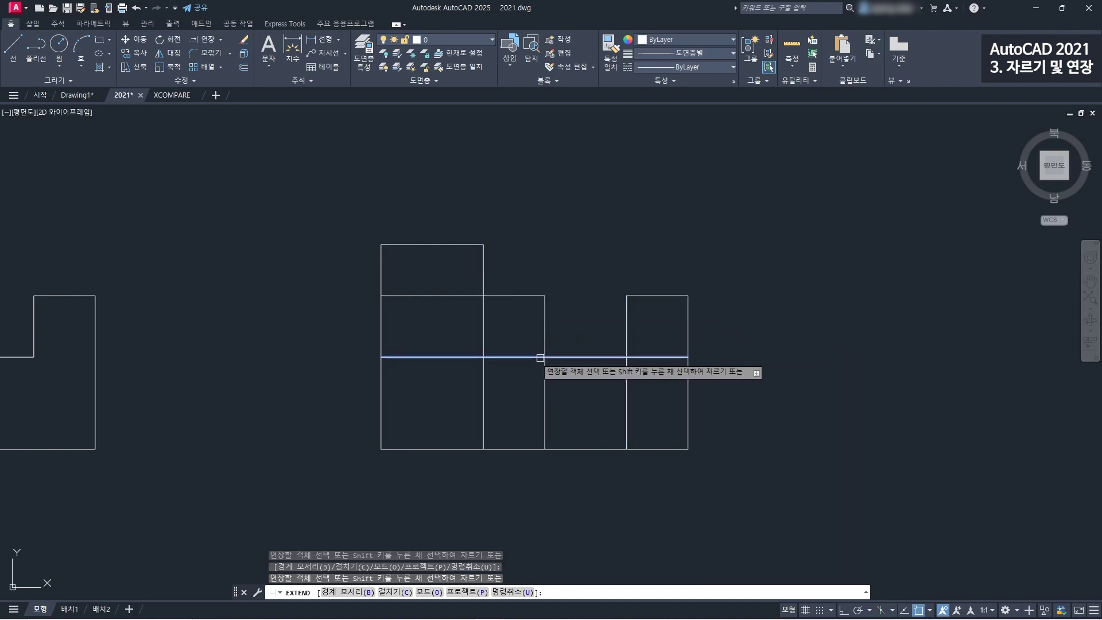
pyautogui.click(516, 357)
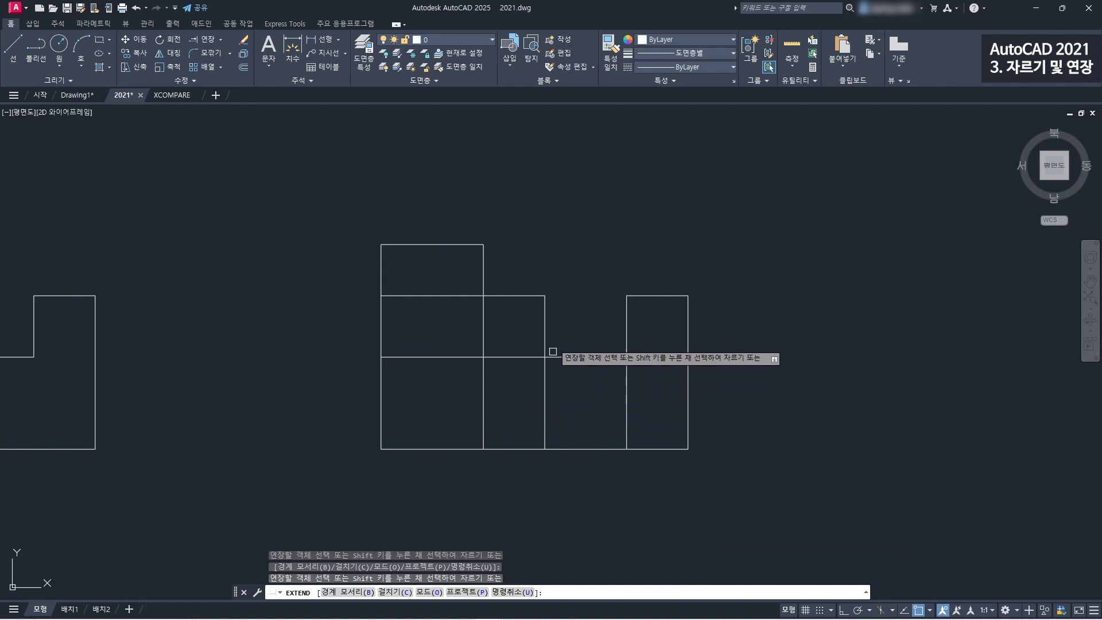
pyautogui.click(533, 296)
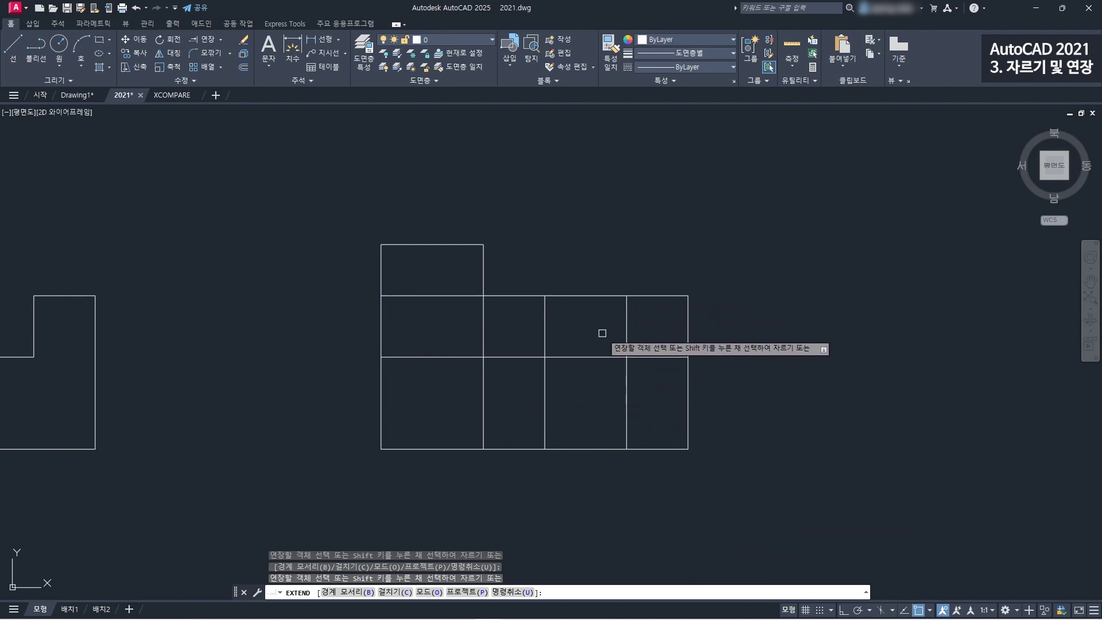
pyautogui.press('Escape')
pyautogui.scroll(-2, 601, 332)
pyautogui.scroll(-3, 425, 261)
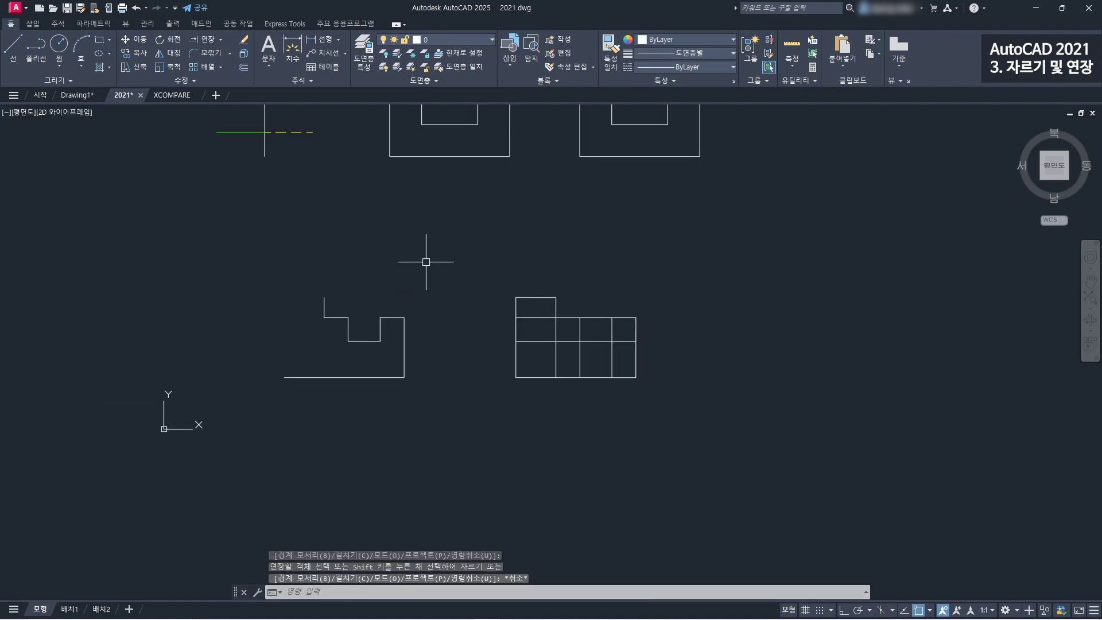
pyautogui.moveTo(426, 261); pyautogui.dragTo(443, 288, button='middle')
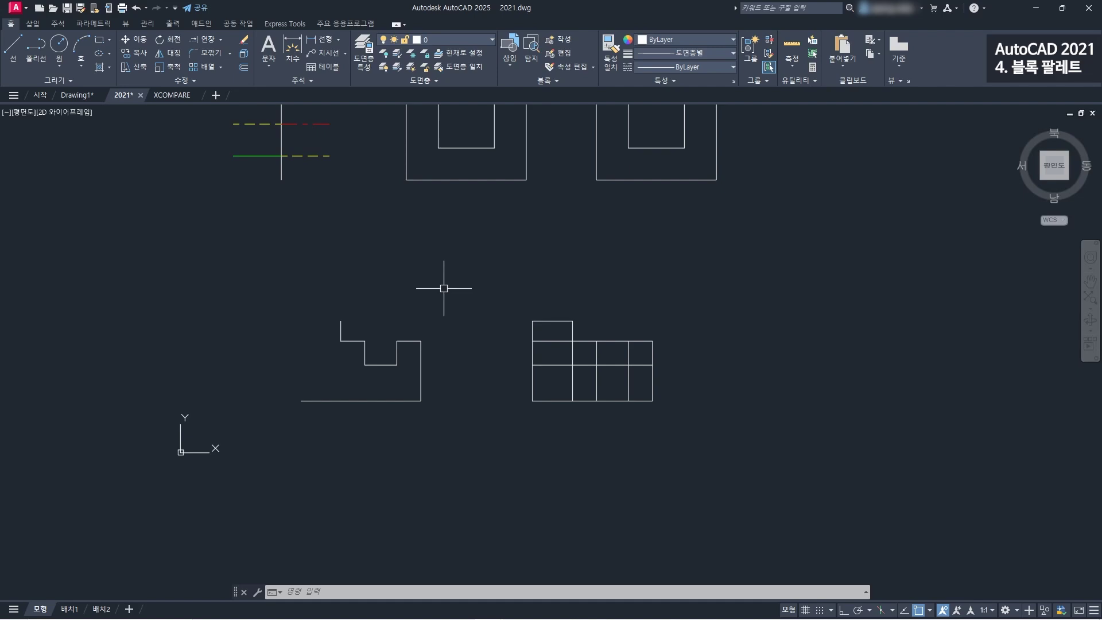
# - Open the Blocks palette showing the recently used blocks
pyautogui.click(32, 23)
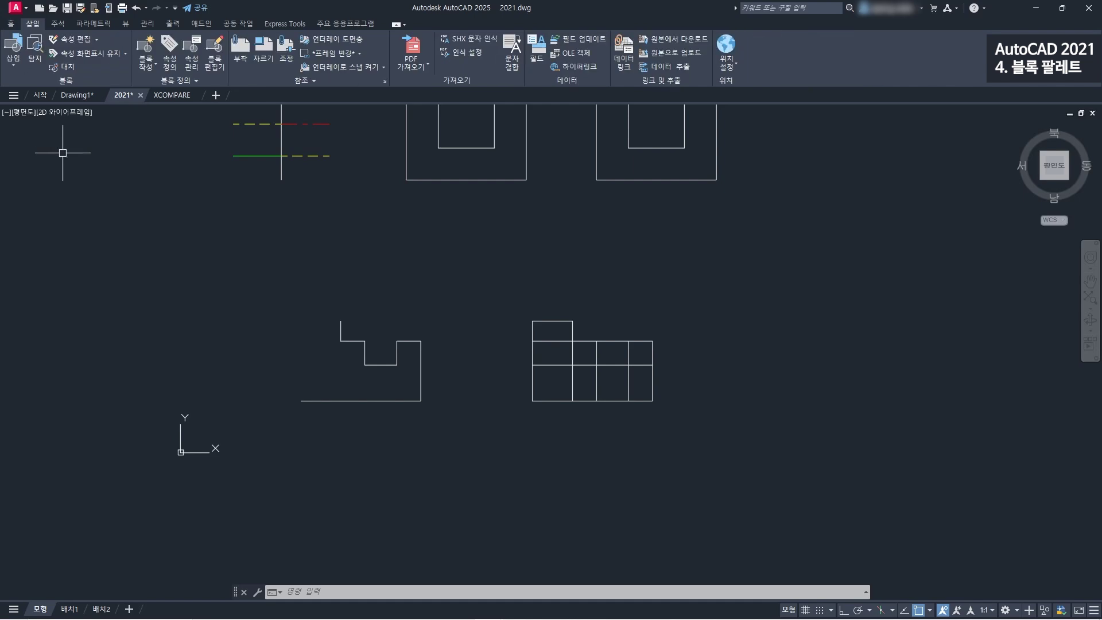
pyautogui.click(12, 61)
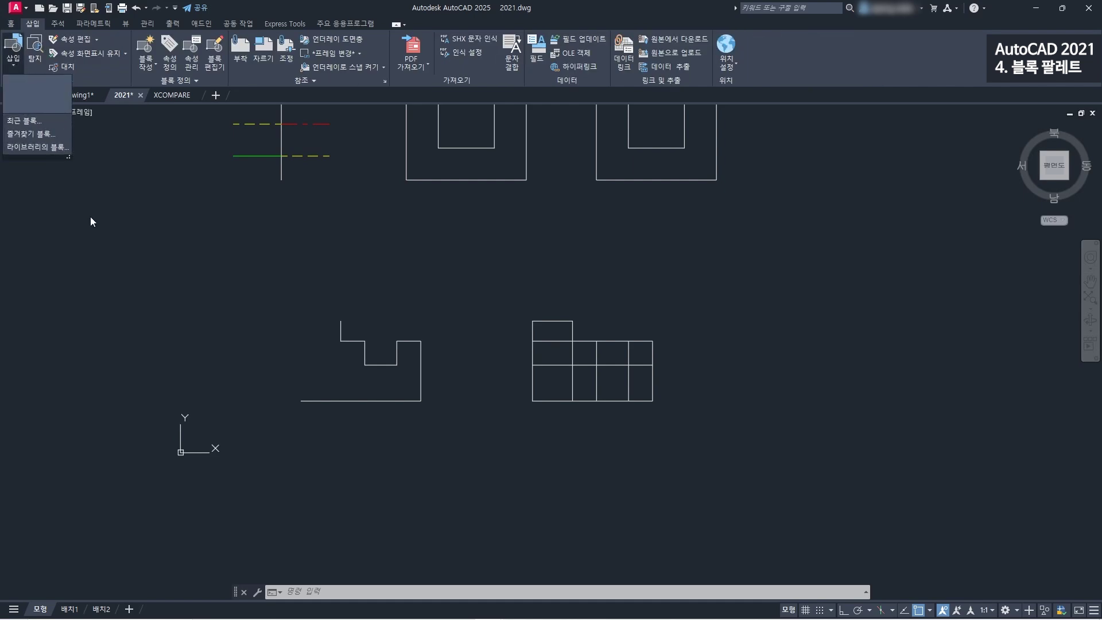
pyautogui.click(44, 123)
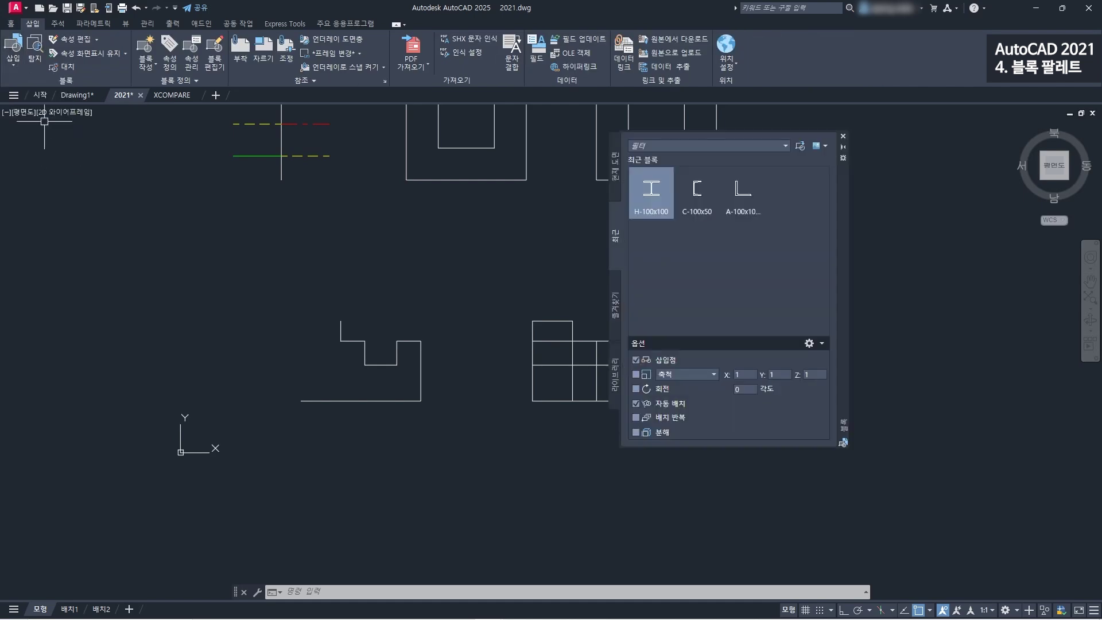
# - Look through the current drawing, recent and favorite block lists, including the preview of the H-100x100 block
pyautogui.click(614, 172)
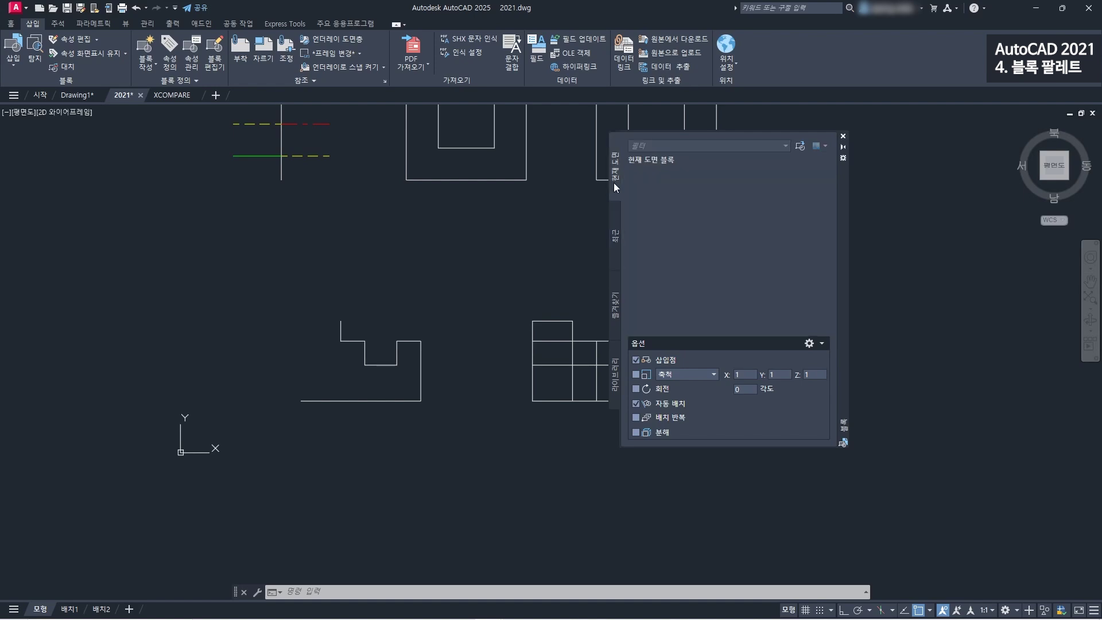
pyautogui.click(615, 230)
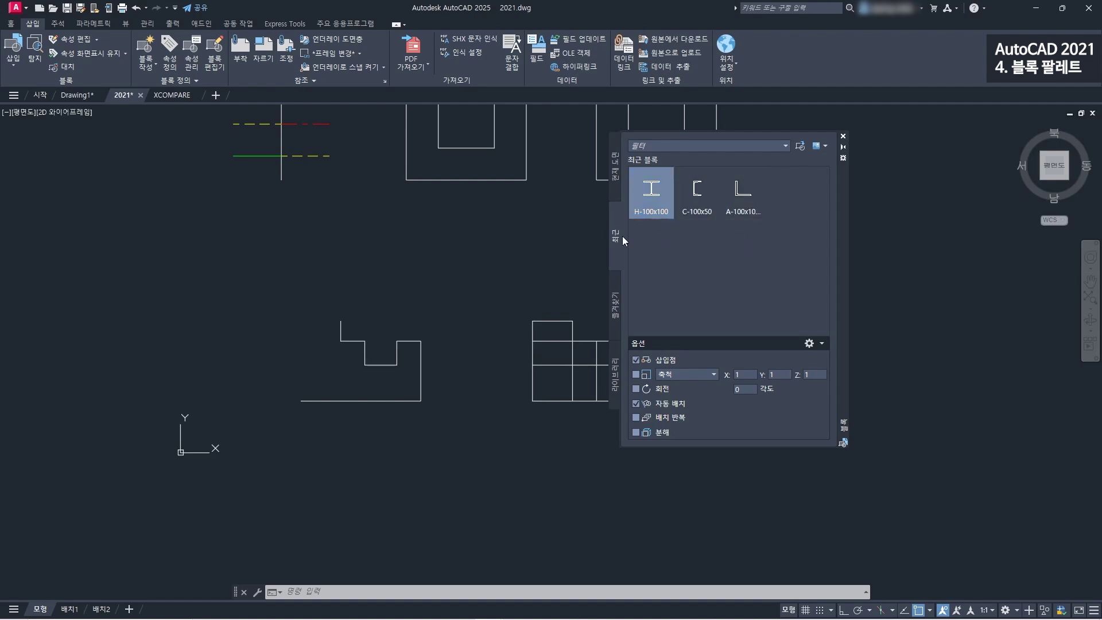
pyautogui.moveTo(642, 207)
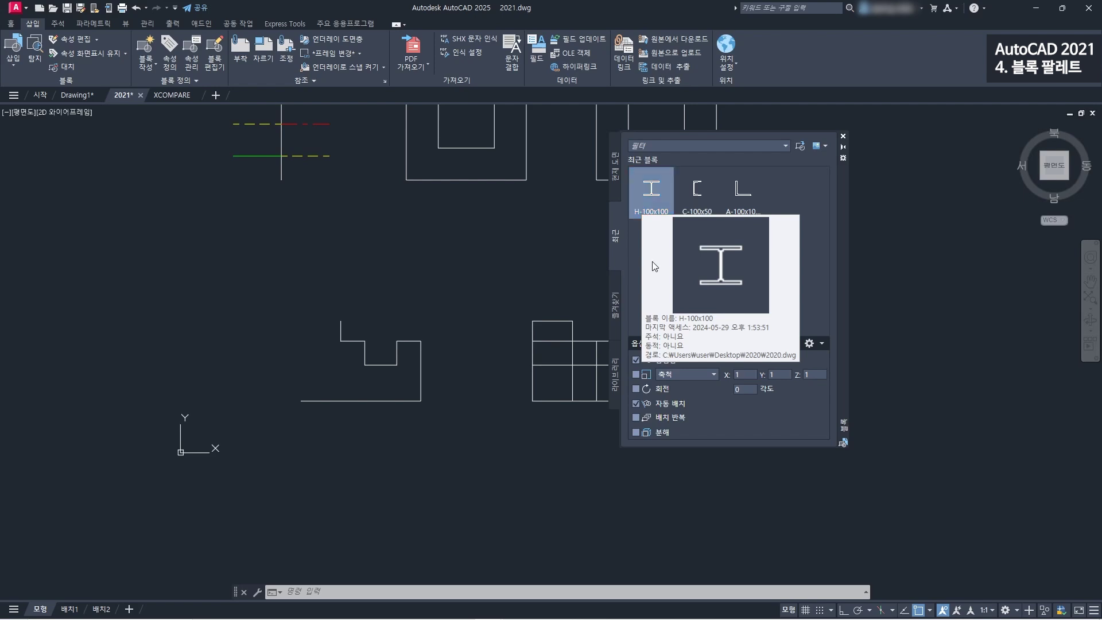
pyautogui.click(617, 299)
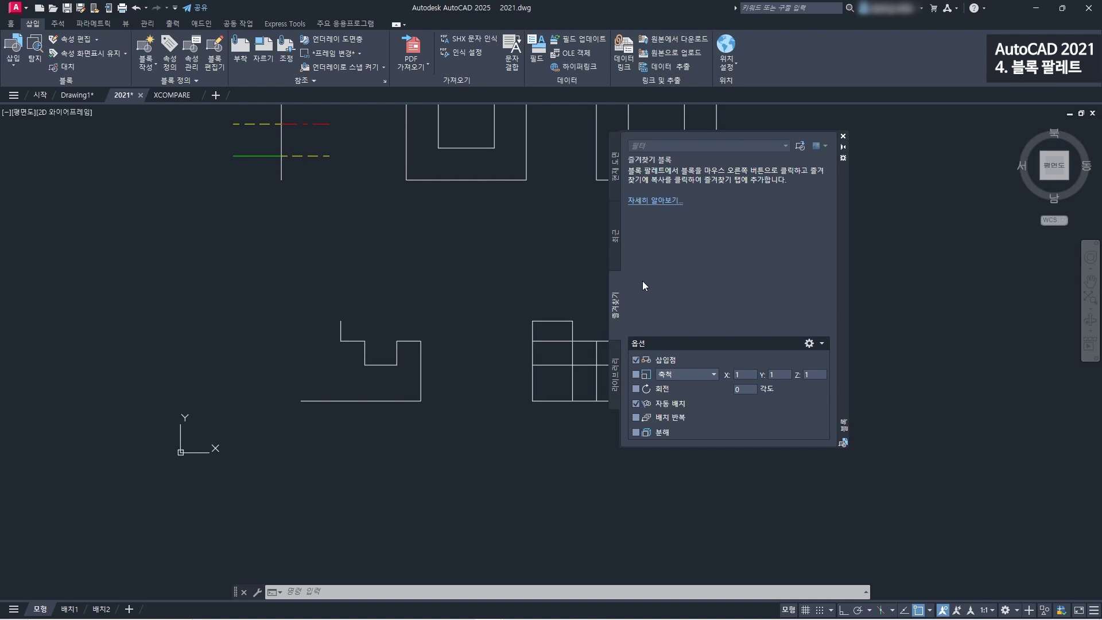
pyautogui.click(615, 230)
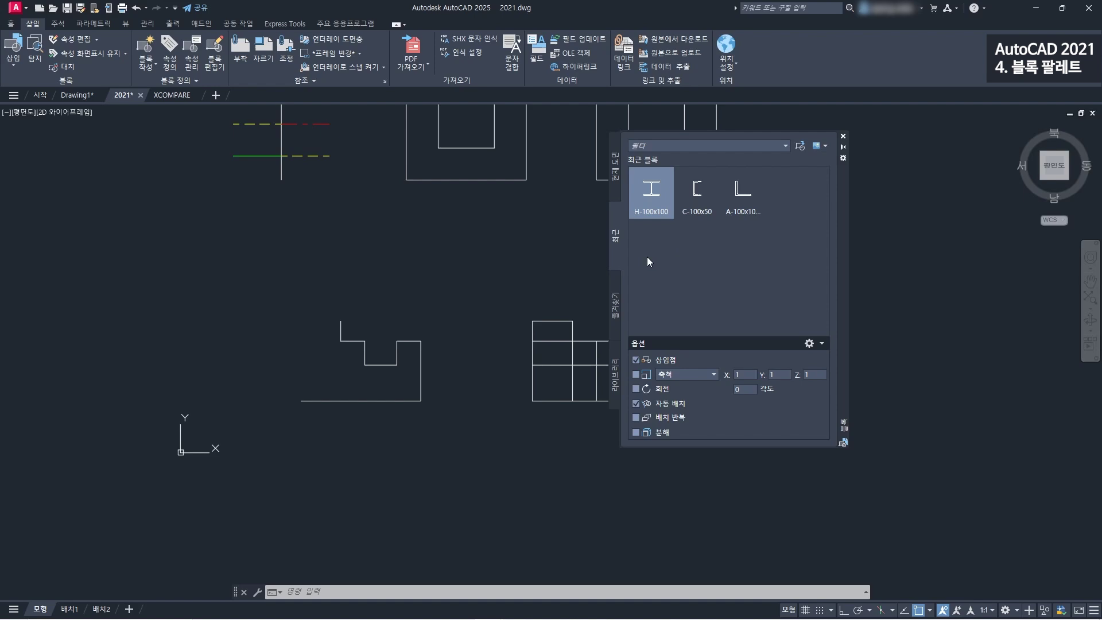
pyautogui.click(617, 290)
# - Copy the recent block H-100x100 to the favorites and show the favorite blocks
pyautogui.click(617, 250)
pyautogui.rightClick(647, 211)
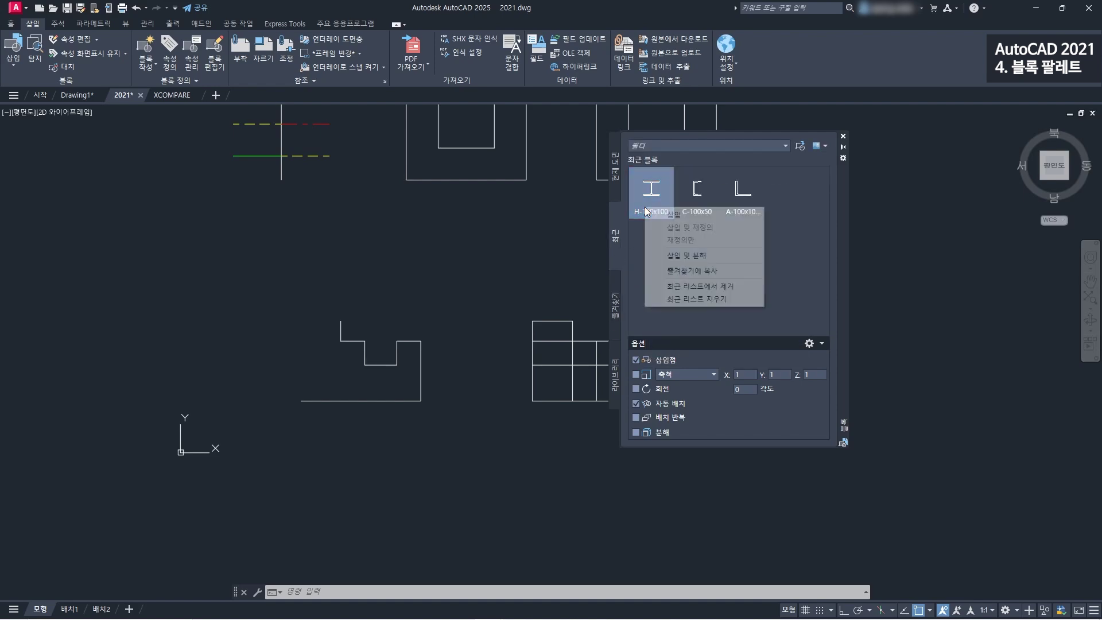
pyautogui.click(716, 272)
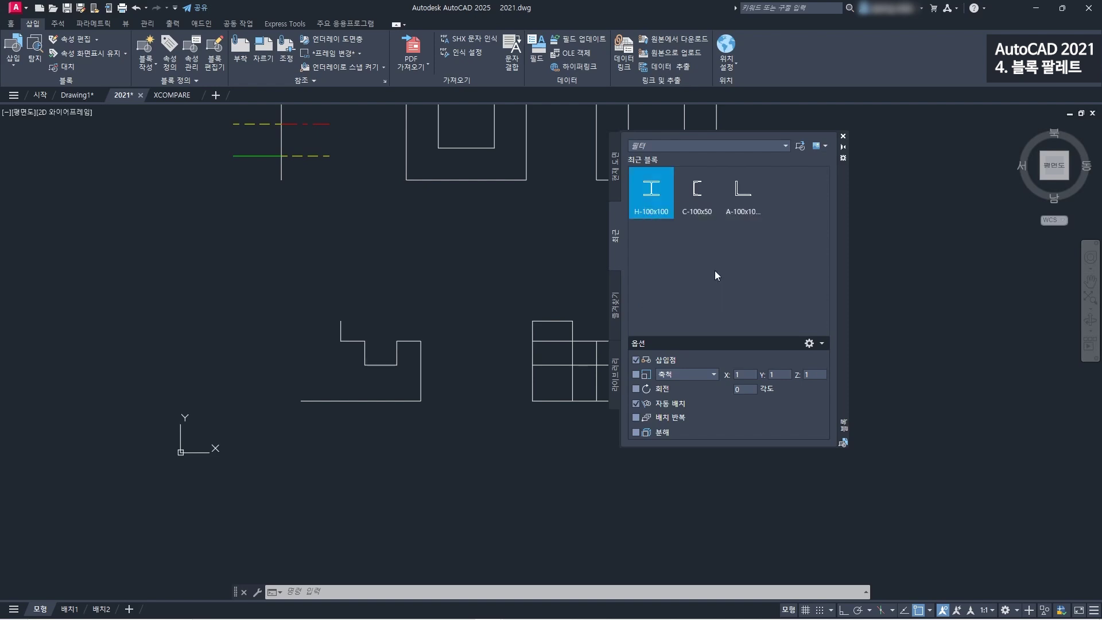
pyautogui.click(615, 294)
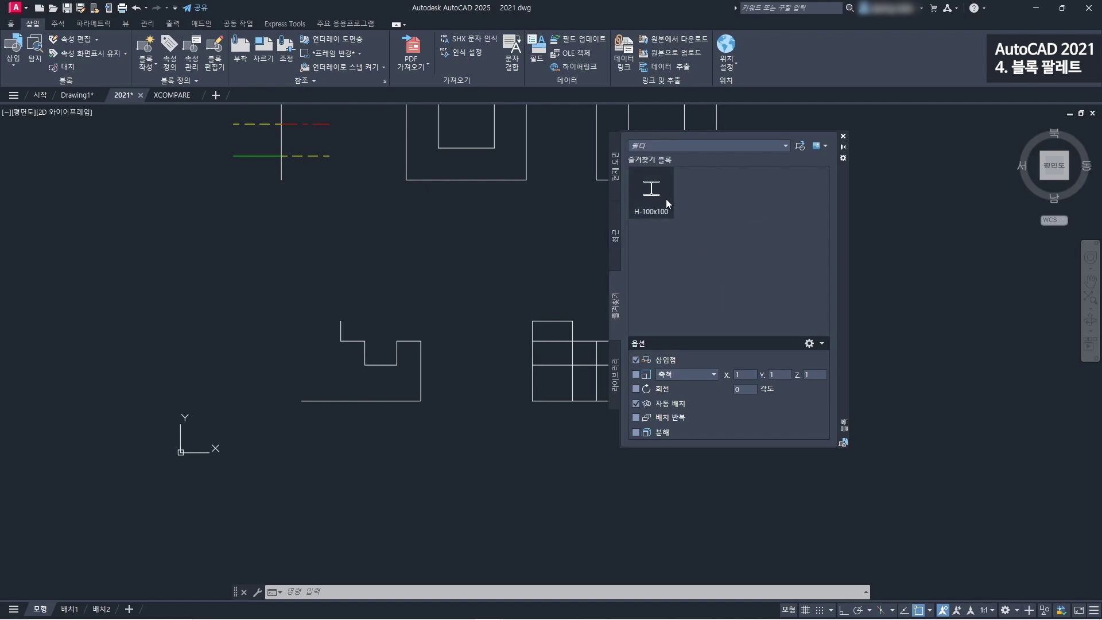
# - Copy the recent L-shaped angle block to the favorites, and clear the whole favorites list
pyautogui.click(615, 235)
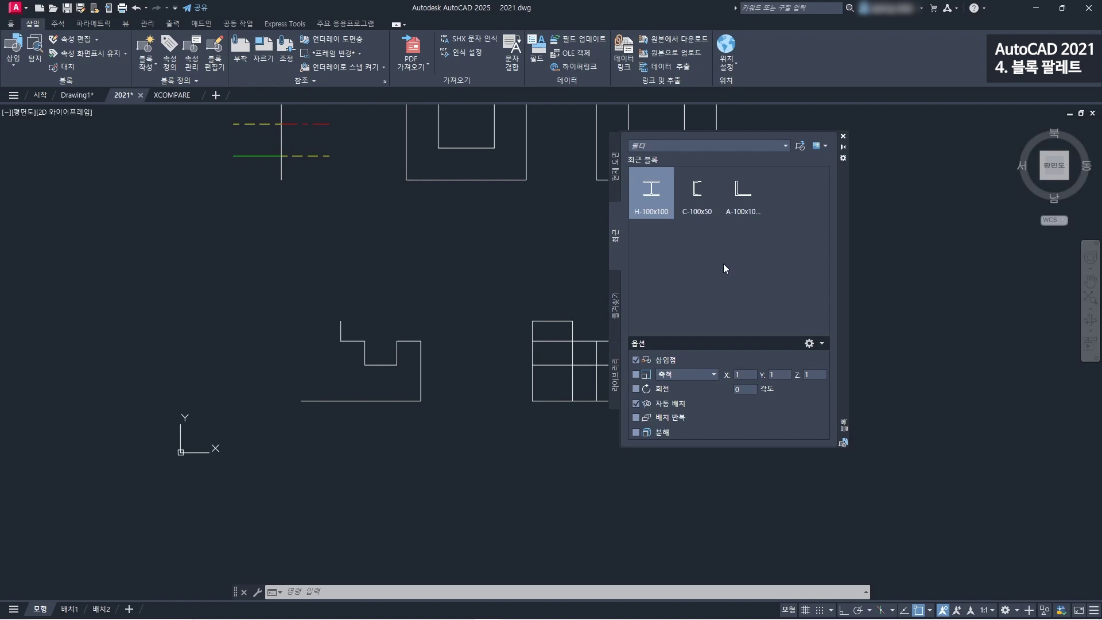
pyautogui.rightClick(737, 194)
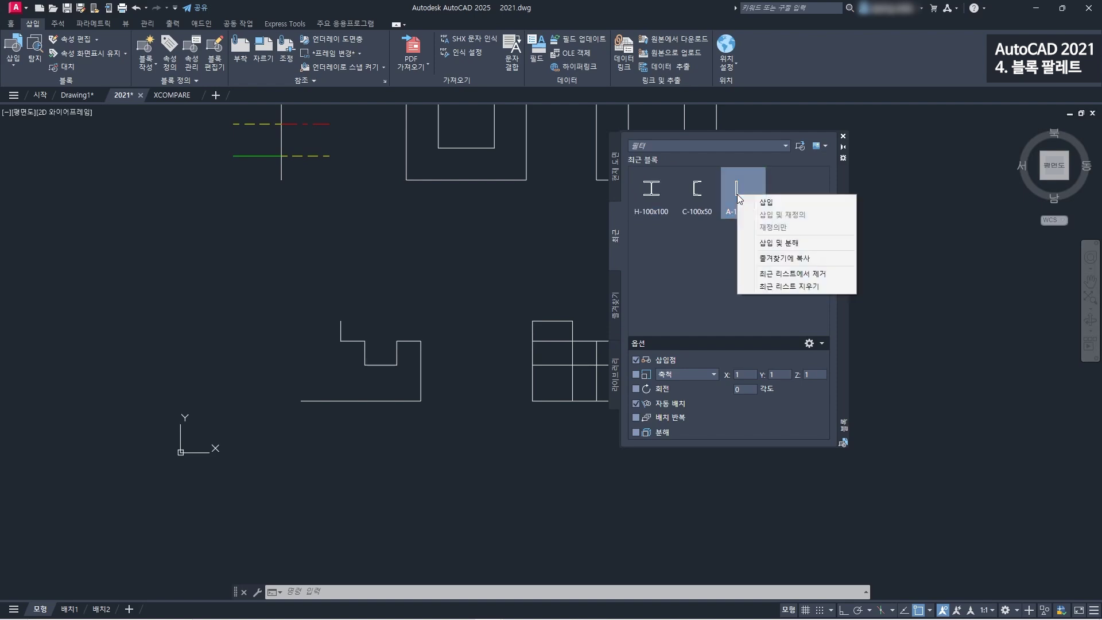
pyautogui.click(792, 258)
pyautogui.click(616, 298)
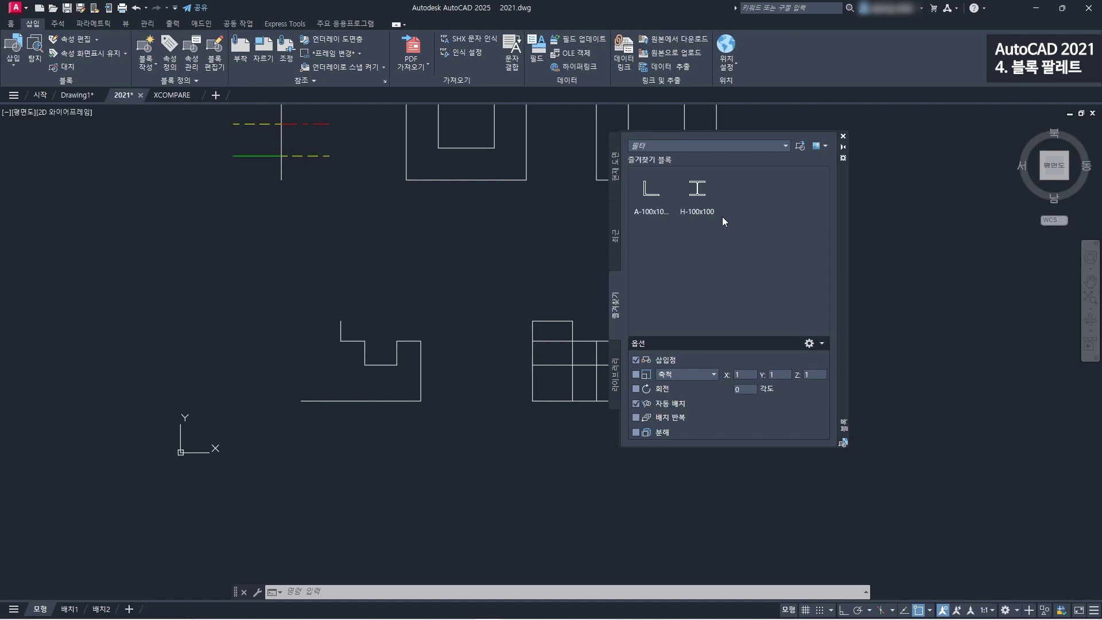
pyautogui.rightClick(706, 197)
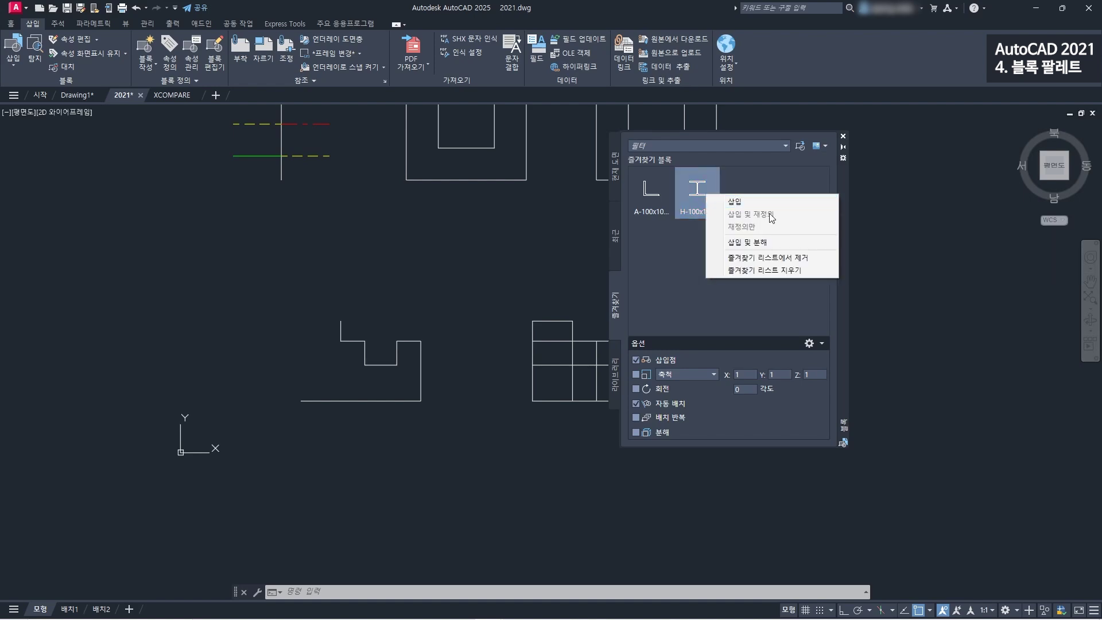
pyautogui.click(797, 271)
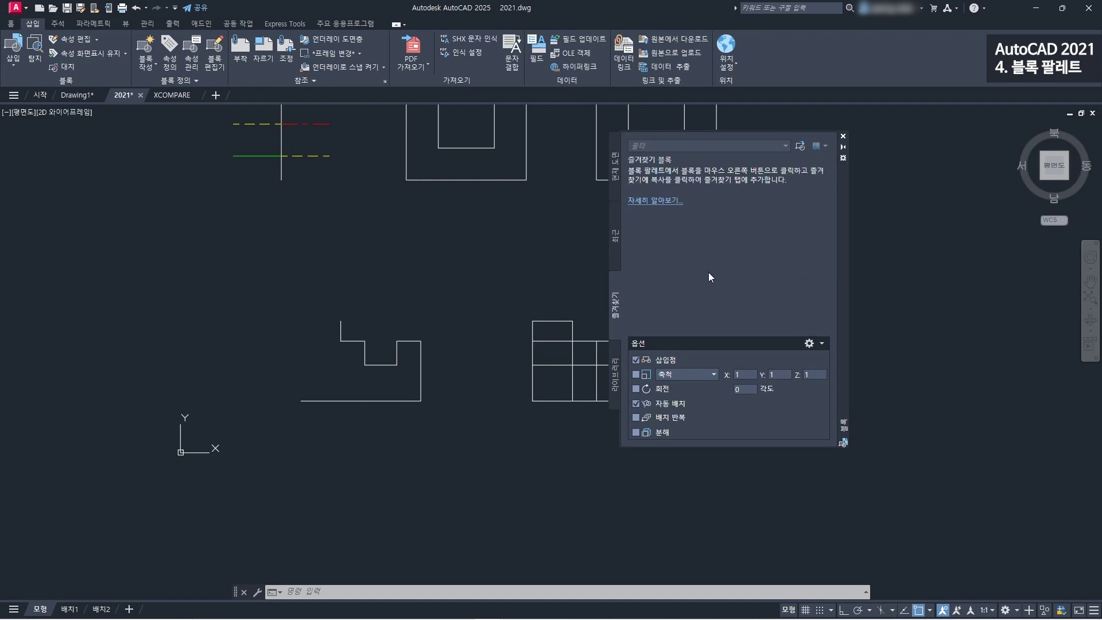
# - Copy the recent blocks H-100x100 and C-100x50 to the favorites
pyautogui.click(618, 246)
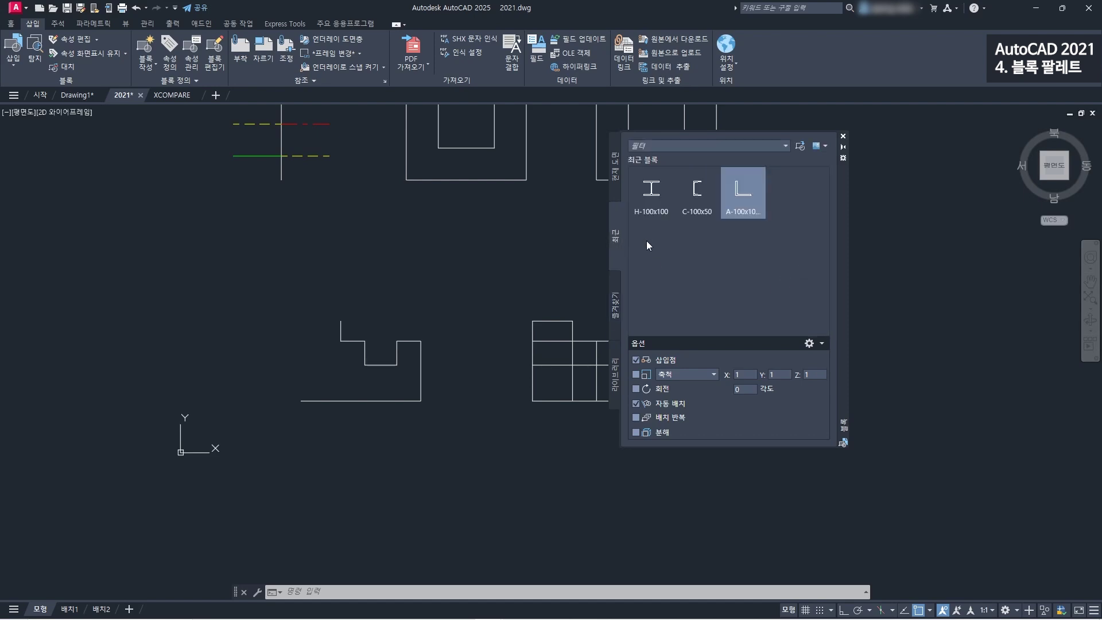
pyautogui.rightClick(649, 199)
pyautogui.press('Escape')
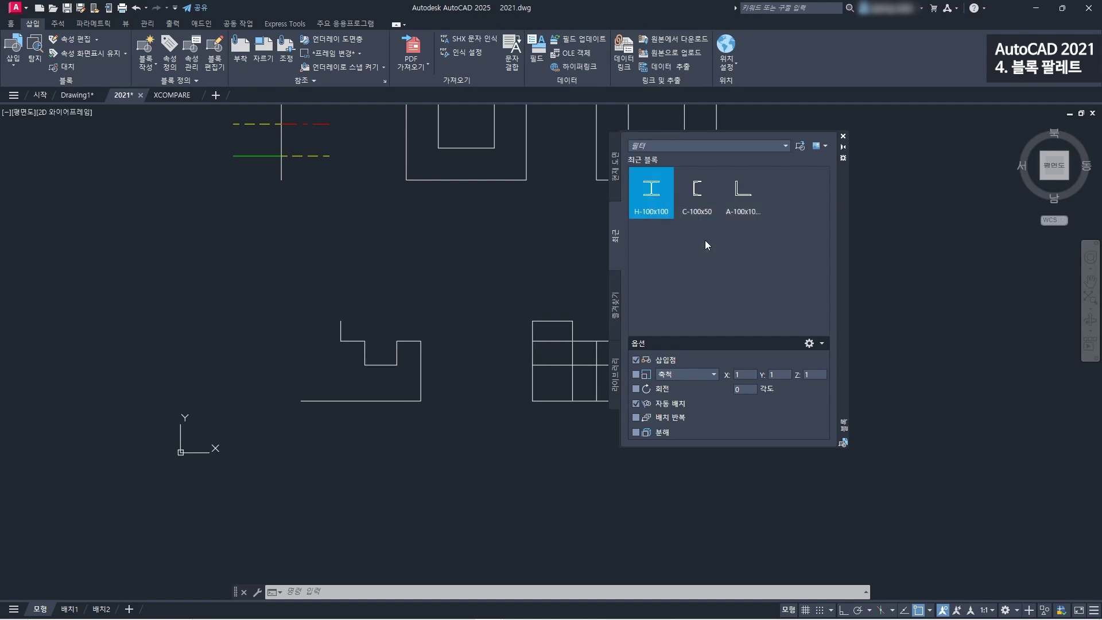
pyautogui.click(699, 198)
pyautogui.rightClick(700, 201)
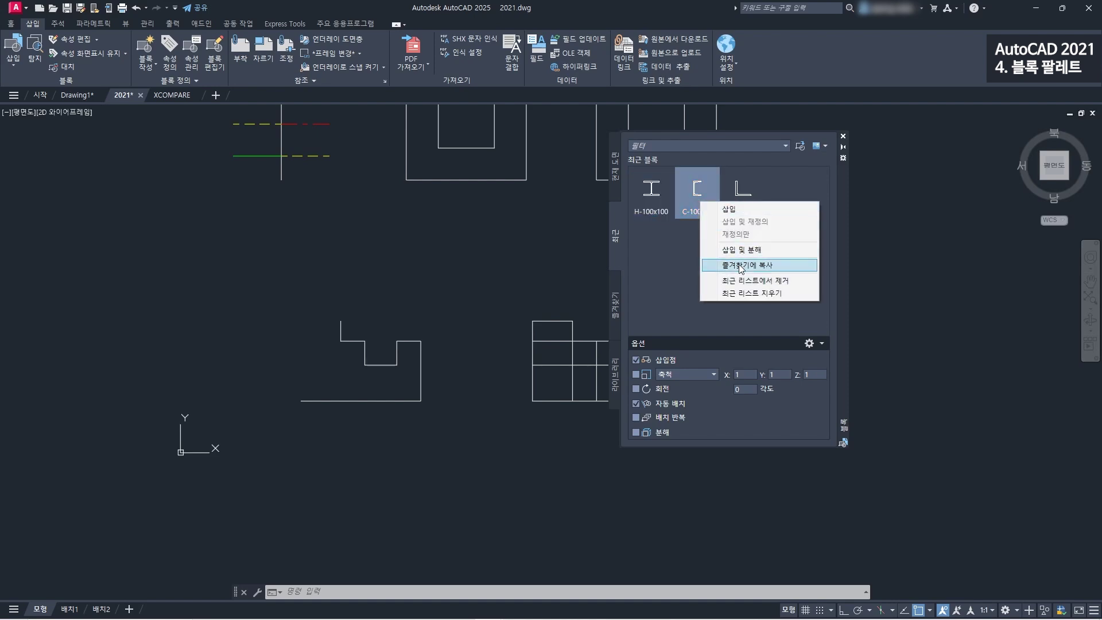
pyautogui.press('Escape')
# - Remove only the H-100x100 block from the favorites list
pyautogui.click(615, 303)
pyautogui.rightClick(708, 197)
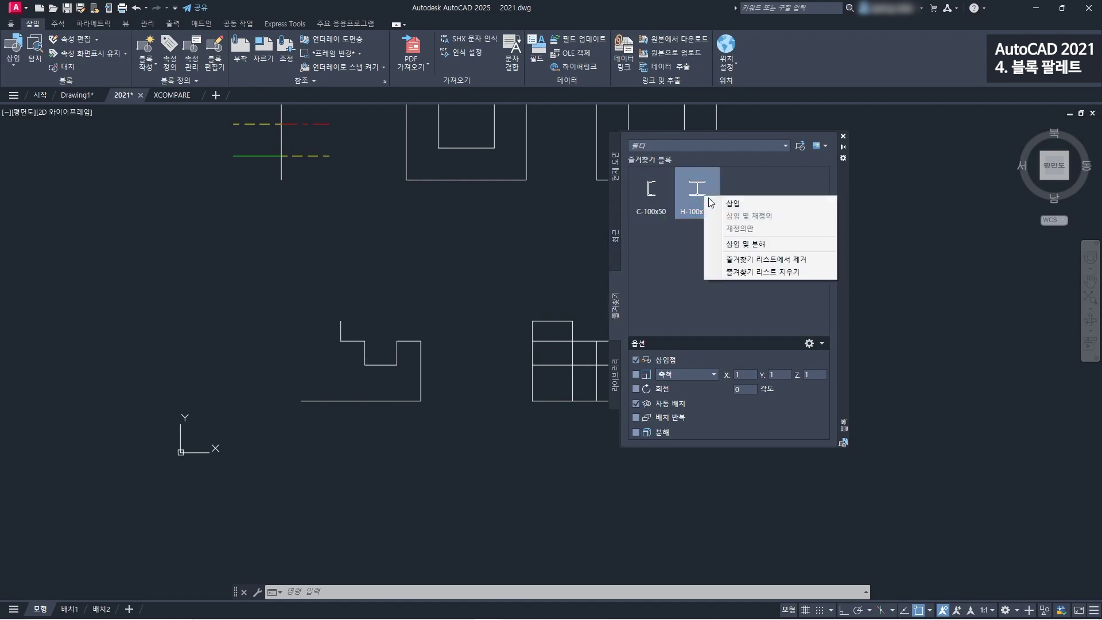
pyautogui.click(772, 261)
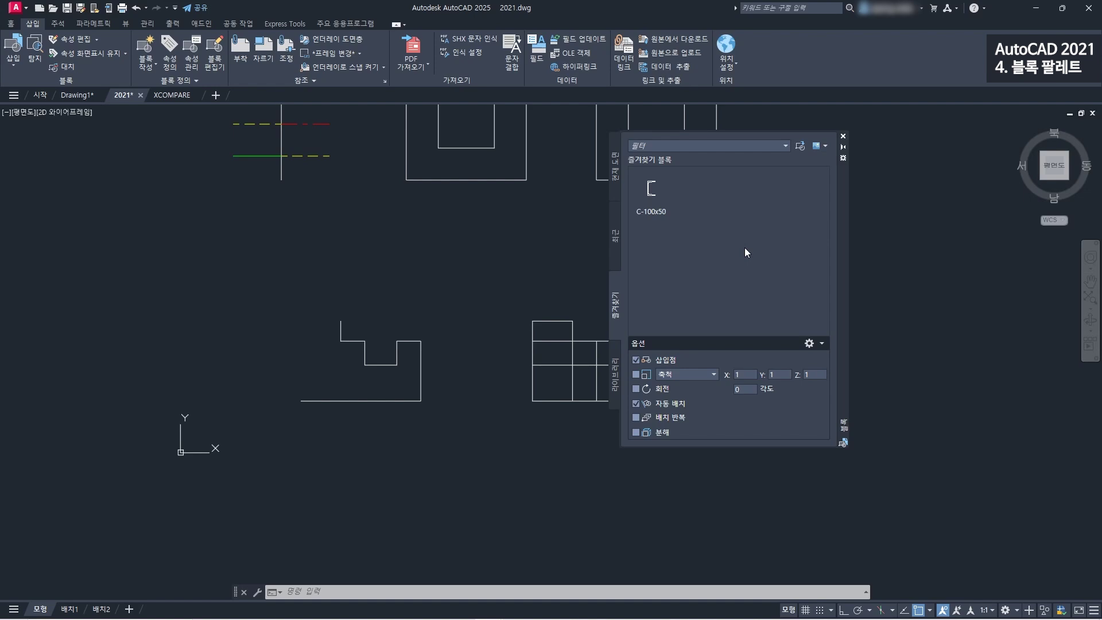
# - Insert the favorite block C-100x50 into the empty area to the right of the existing shapes
pyautogui.click(650, 192)
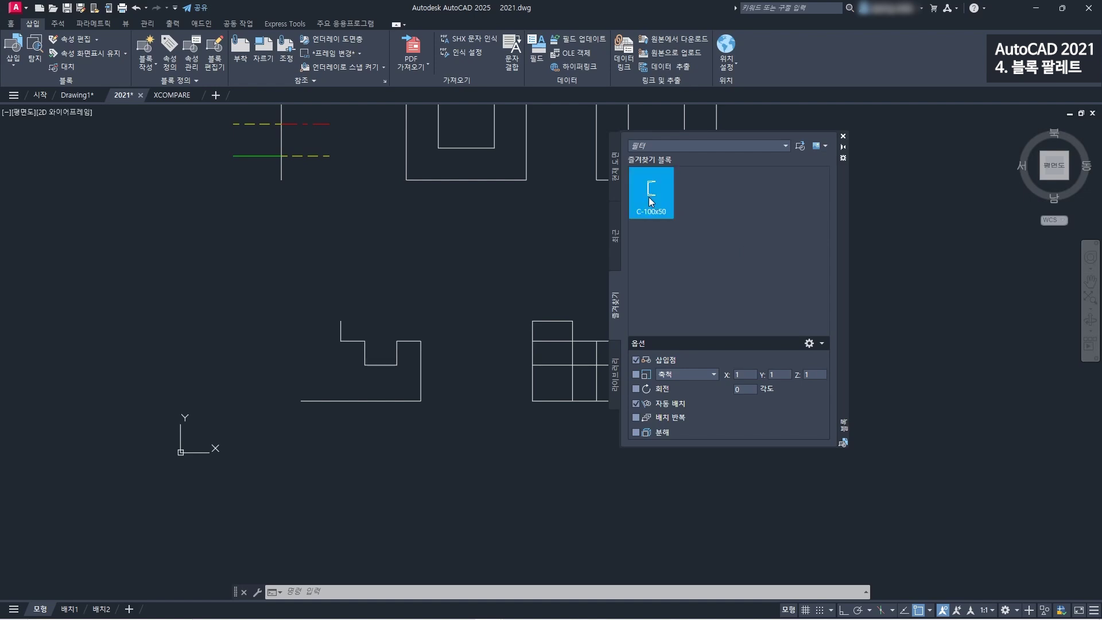
pyautogui.scroll(-5, 503, 227)
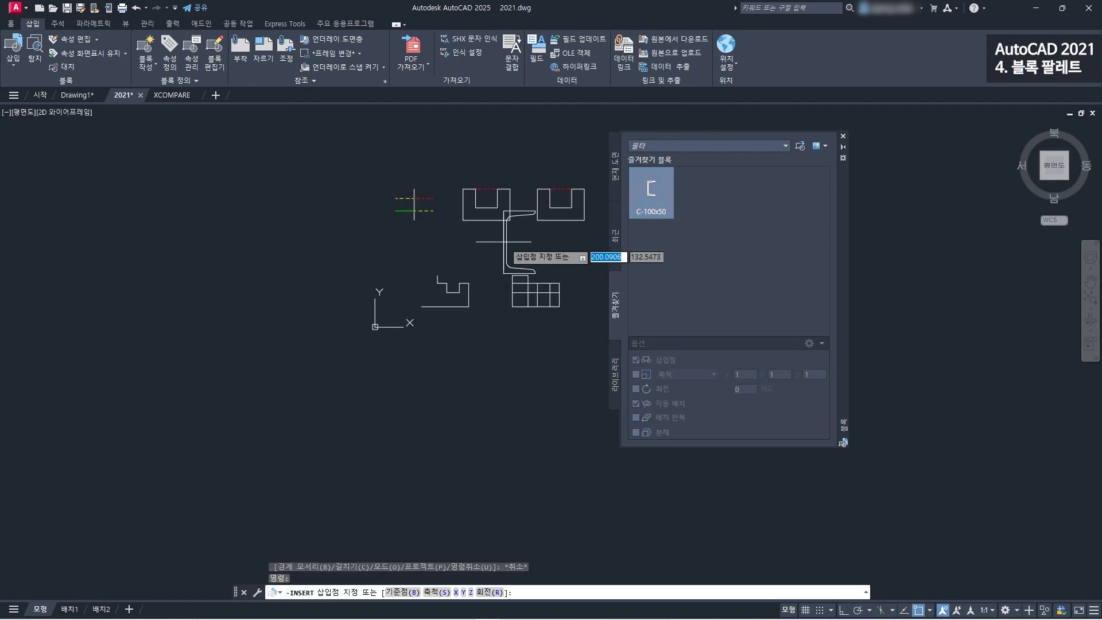
pyautogui.click(488, 301)
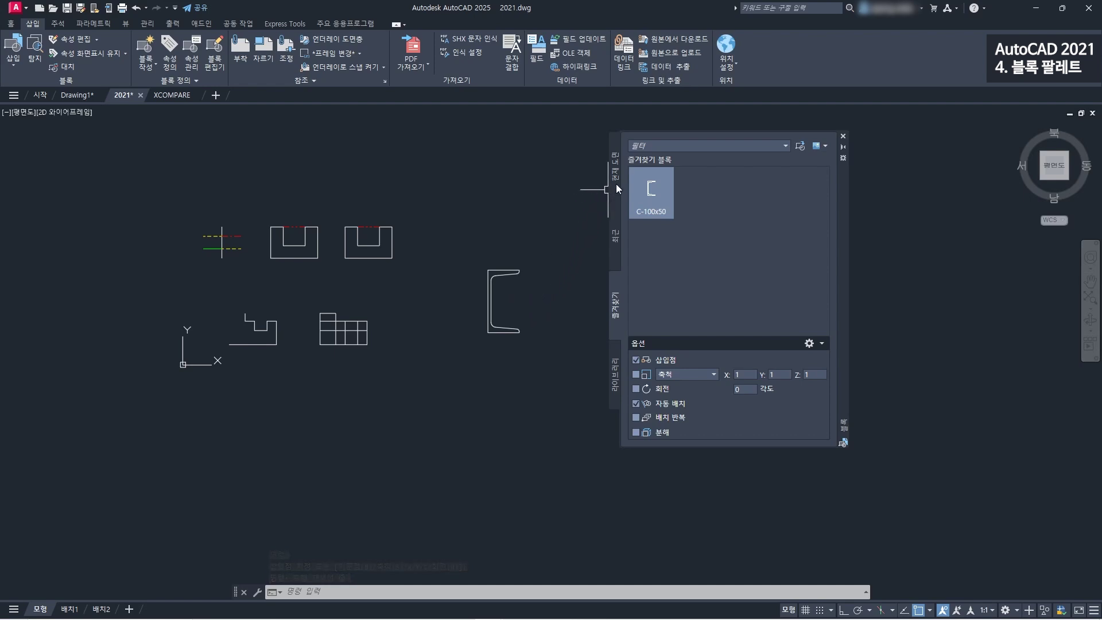
# - Show the blocks contained in the current drawing and preview C-100x50
pyautogui.click(616, 189)
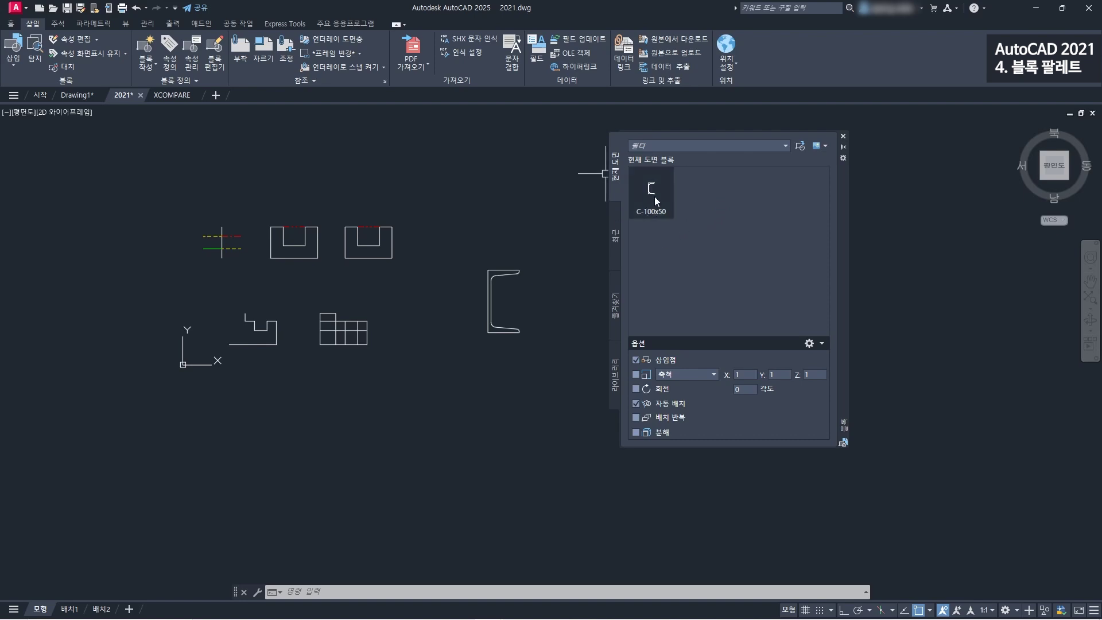
pyautogui.moveTo(655, 197)
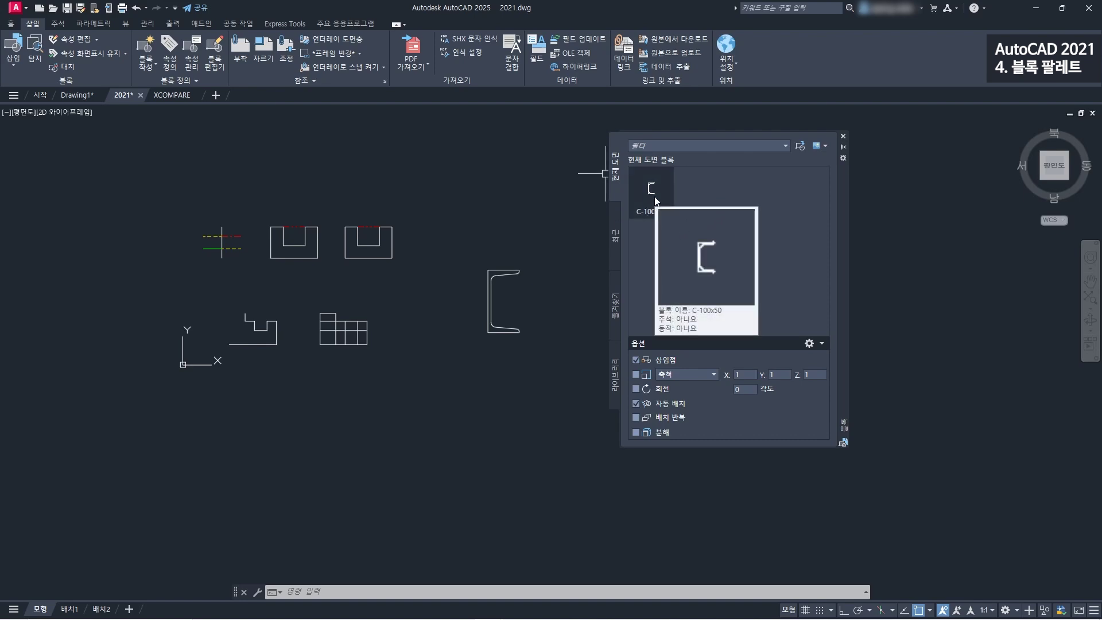
pyautogui.click(655, 198)
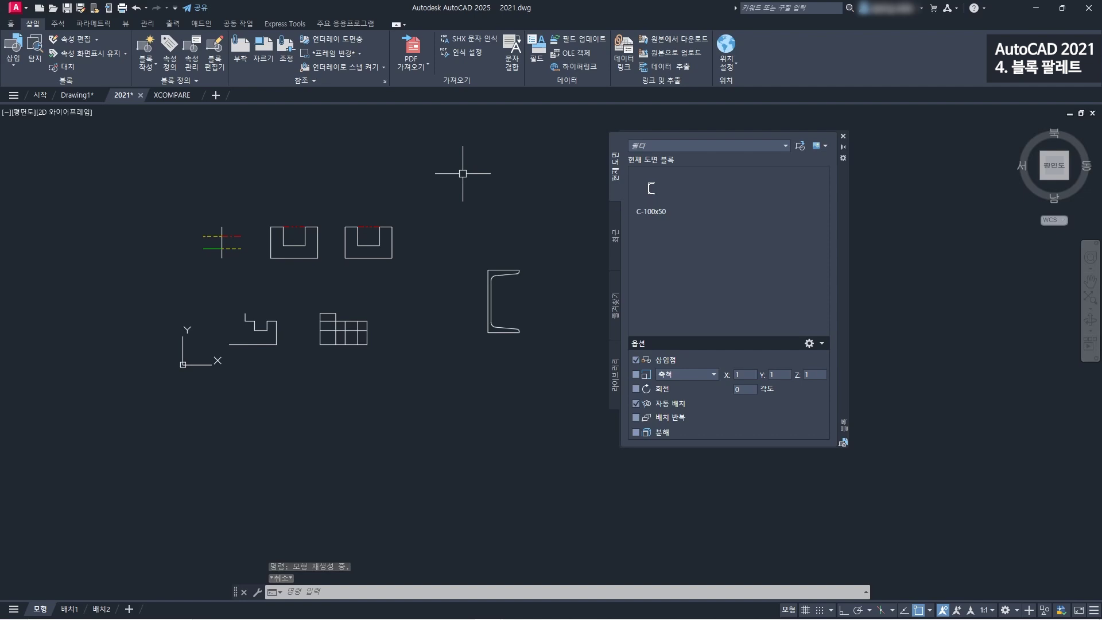
# - Create a new drawing, insert the favorite block C-100x50 in its upper middle area, and check the current drawing's block list
pyautogui.click(216, 94)
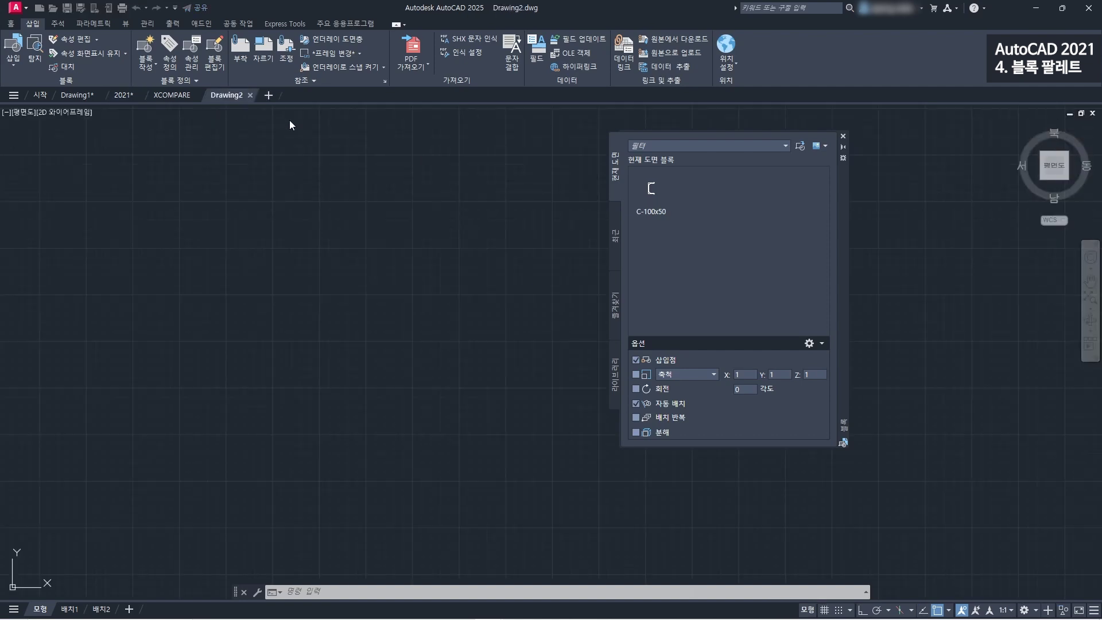
pyautogui.click(615, 306)
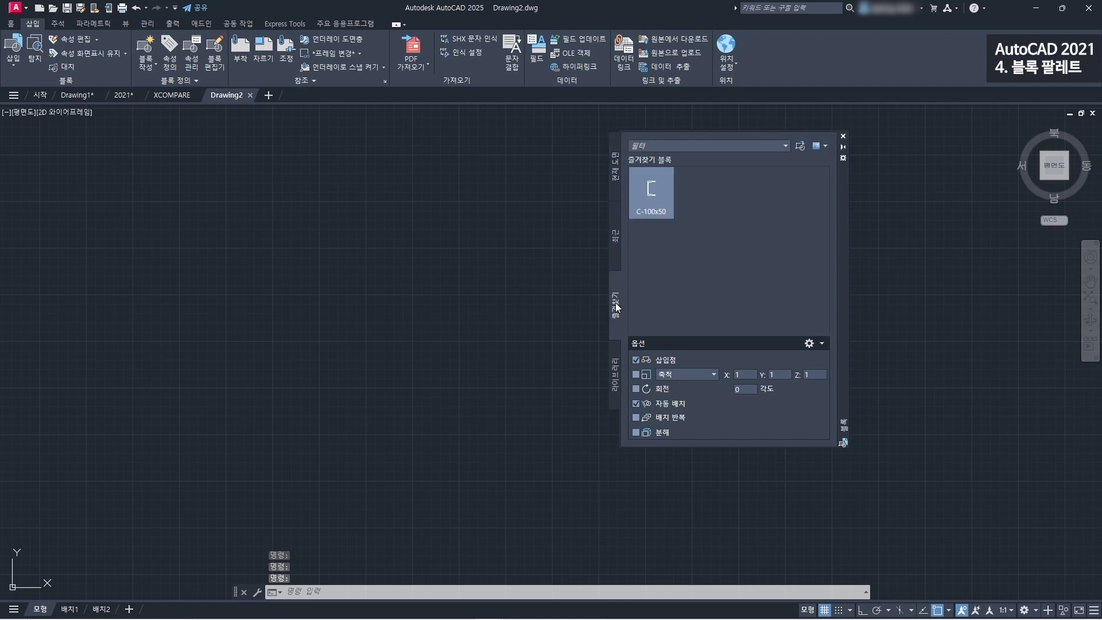
pyautogui.click(657, 188)
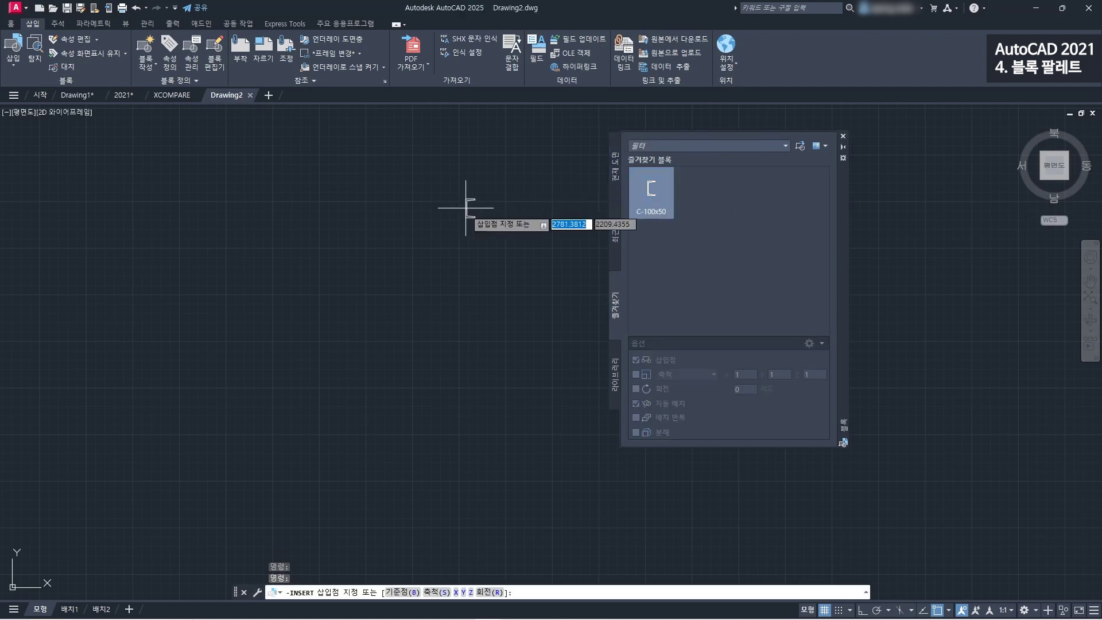
pyautogui.click(617, 173)
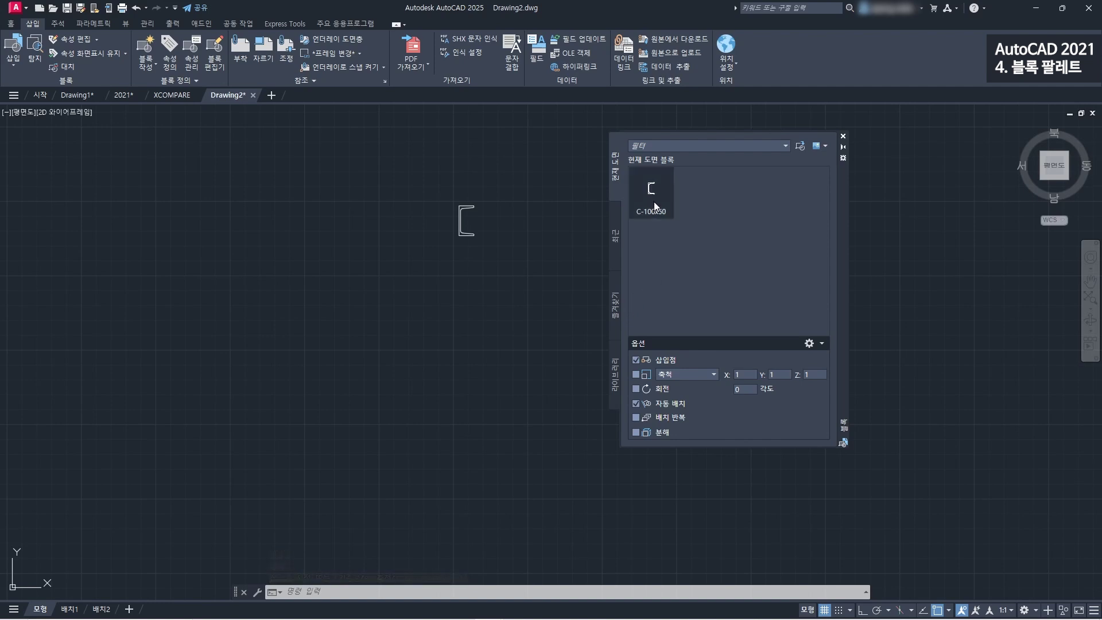
pyautogui.moveTo(654, 204)
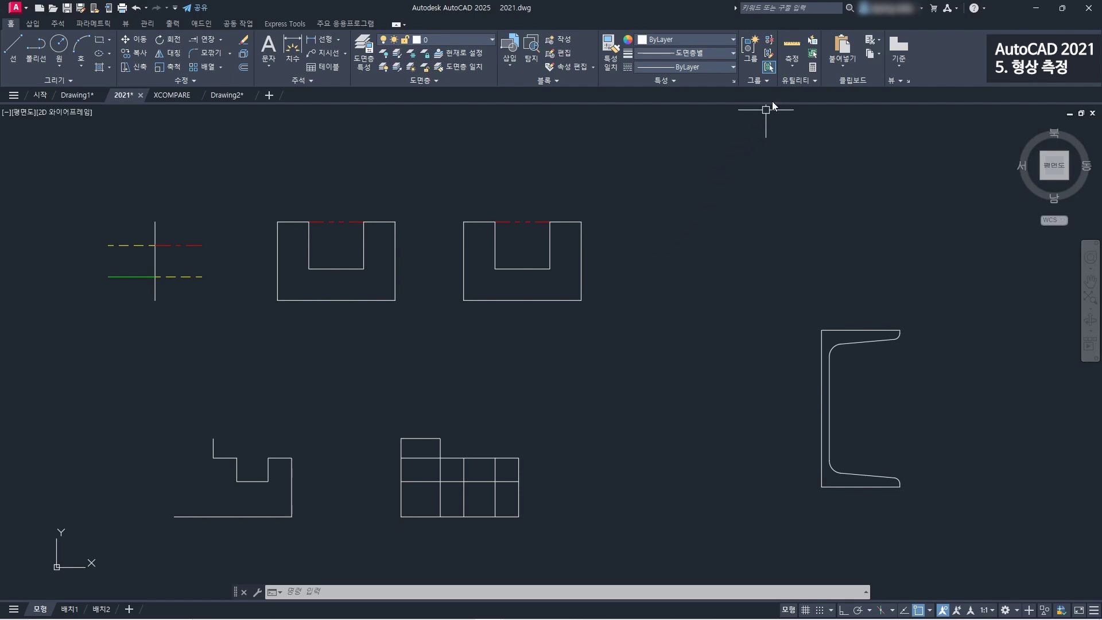
# - Measure the grid shape and the second U-shaped profile dynamically with the Quick option of Measure Geometry
pyautogui.click(791, 66)
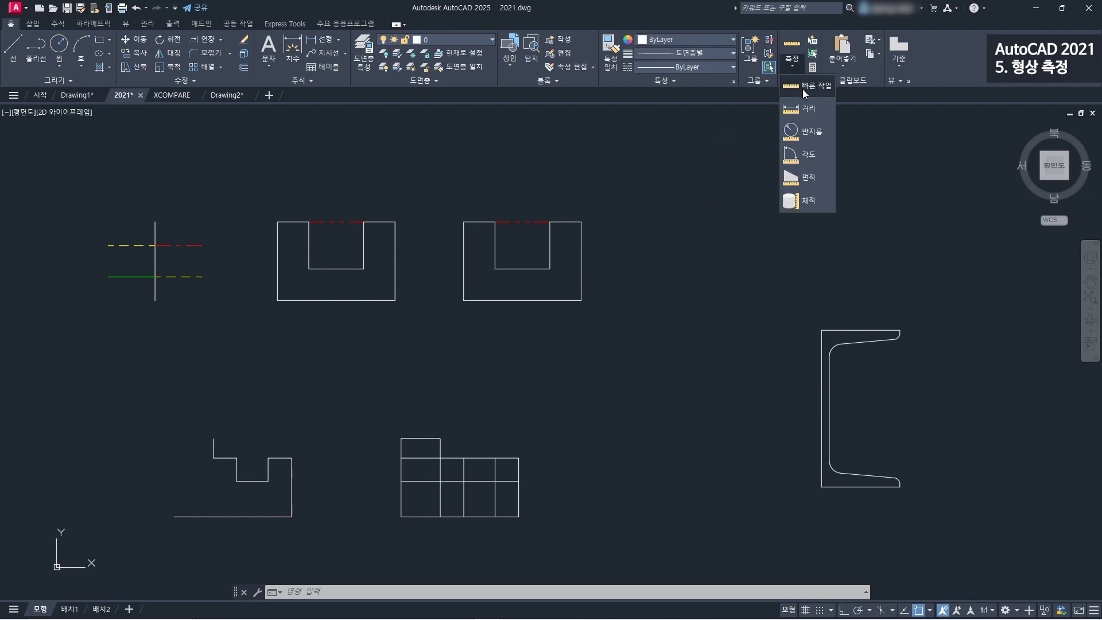
pyautogui.click(803, 88)
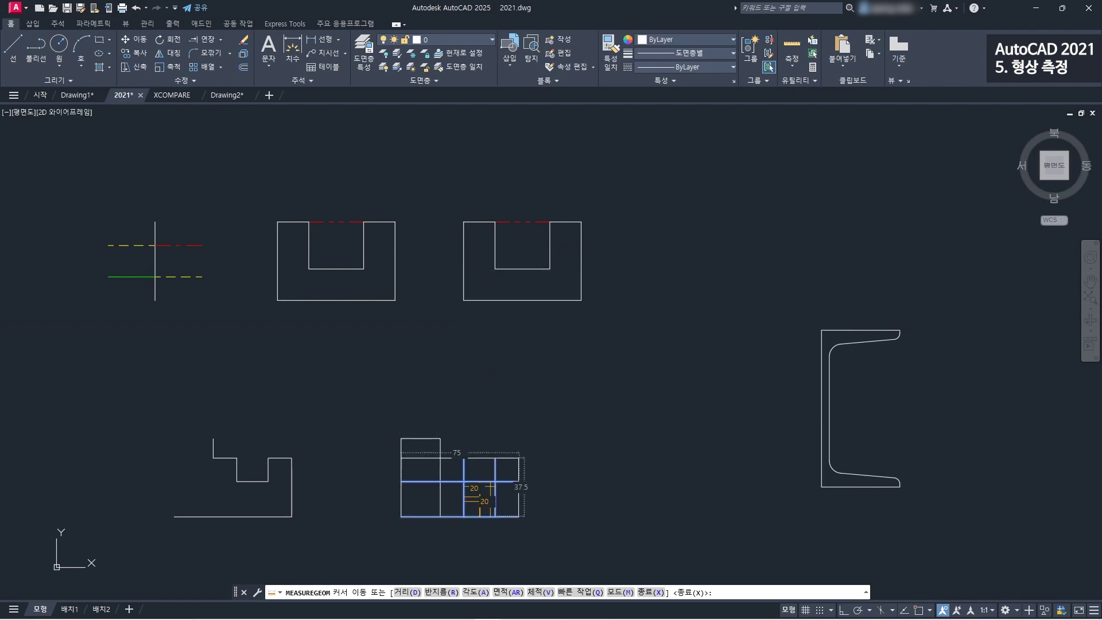
pyautogui.moveTo(474, 497); pyautogui.dragTo(549, 357, button='middle')
pyautogui.scroll(2, 551, 338)
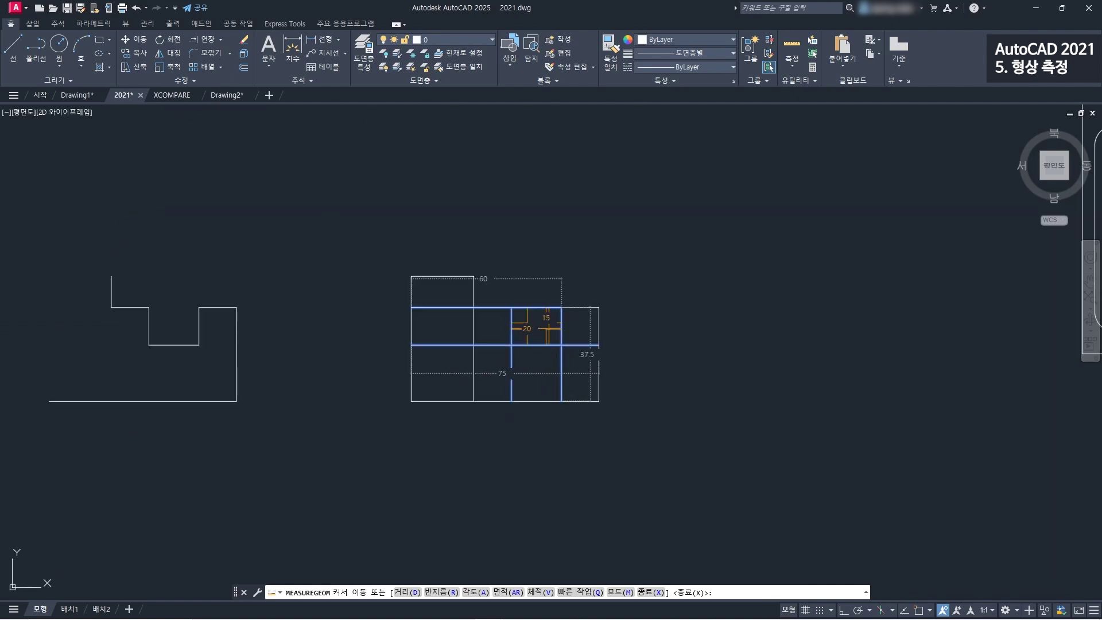
pyautogui.scroll(-2, 548, 328)
pyautogui.moveTo(548, 241); pyautogui.dragTo(548, 437, button='middle')
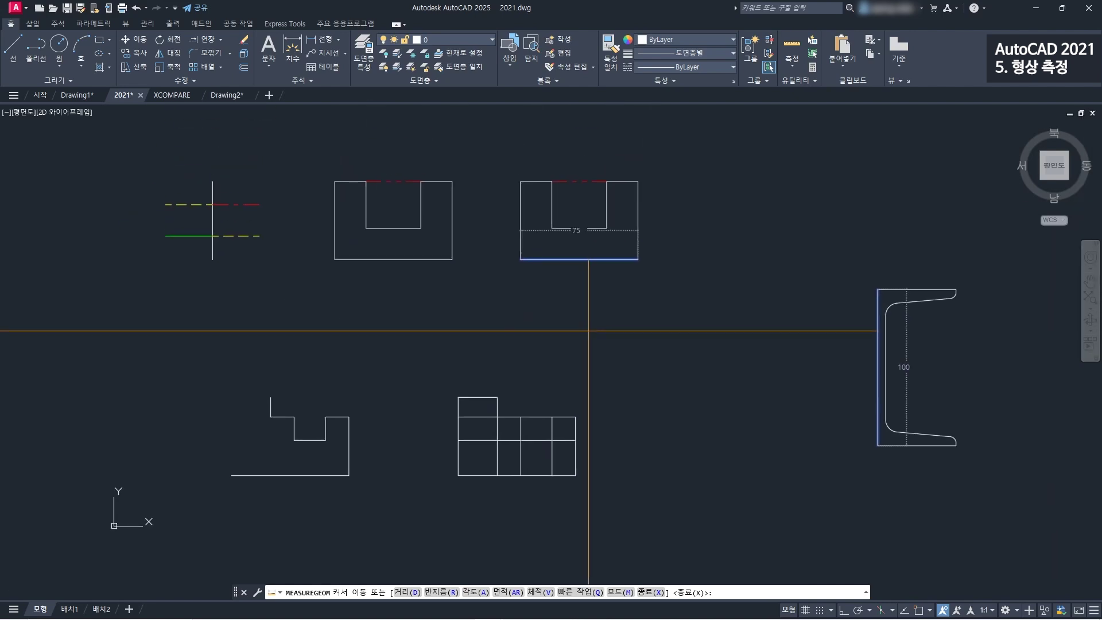
pyautogui.scroll(3, 573, 241)
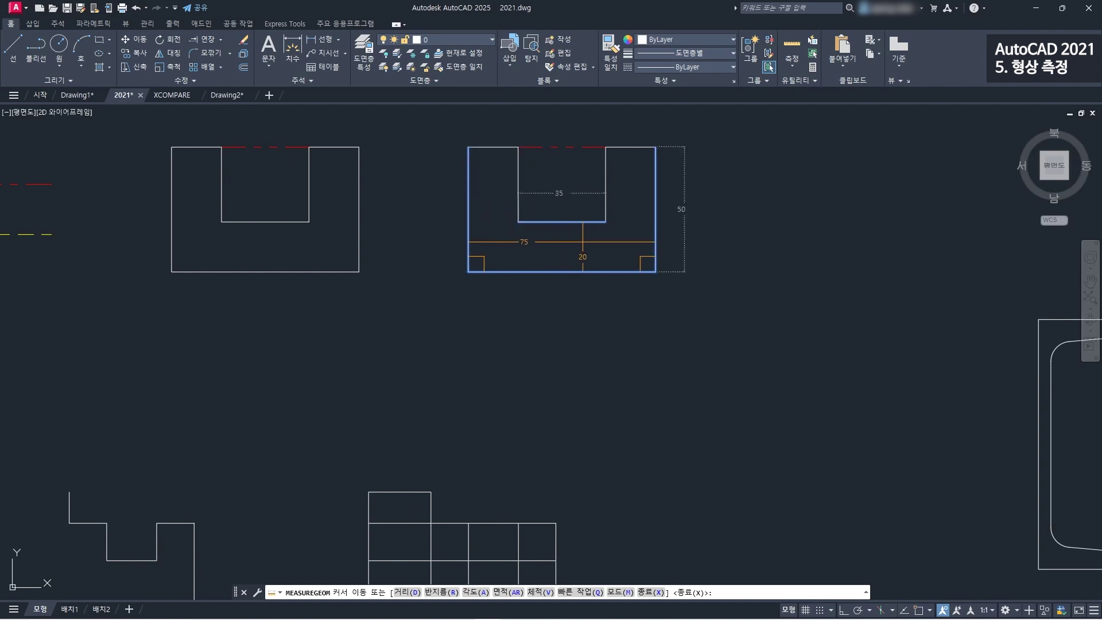
# - Measure the area and perimeter of the second U-shaped profile, its notch and the C-shaped section, and end the measurement
pyautogui.click(603, 239)
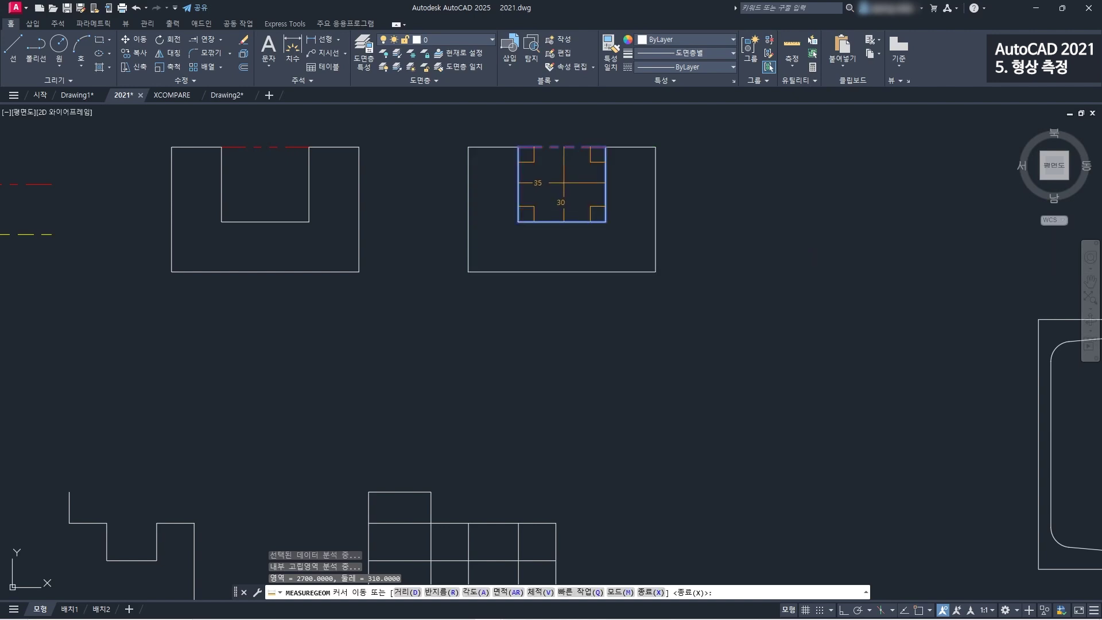
pyautogui.click(564, 183)
pyautogui.scroll(-4, 562, 182)
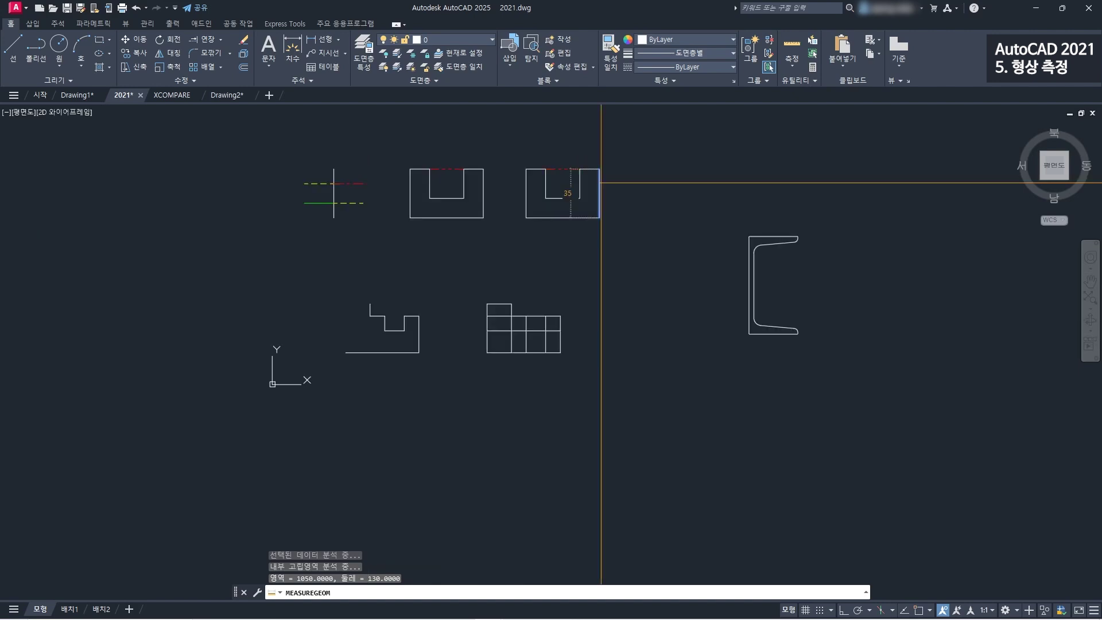
pyautogui.scroll(4, 785, 257)
pyautogui.moveTo(783, 257); pyautogui.dragTo(714, 226, button='middle')
pyautogui.click(671, 183)
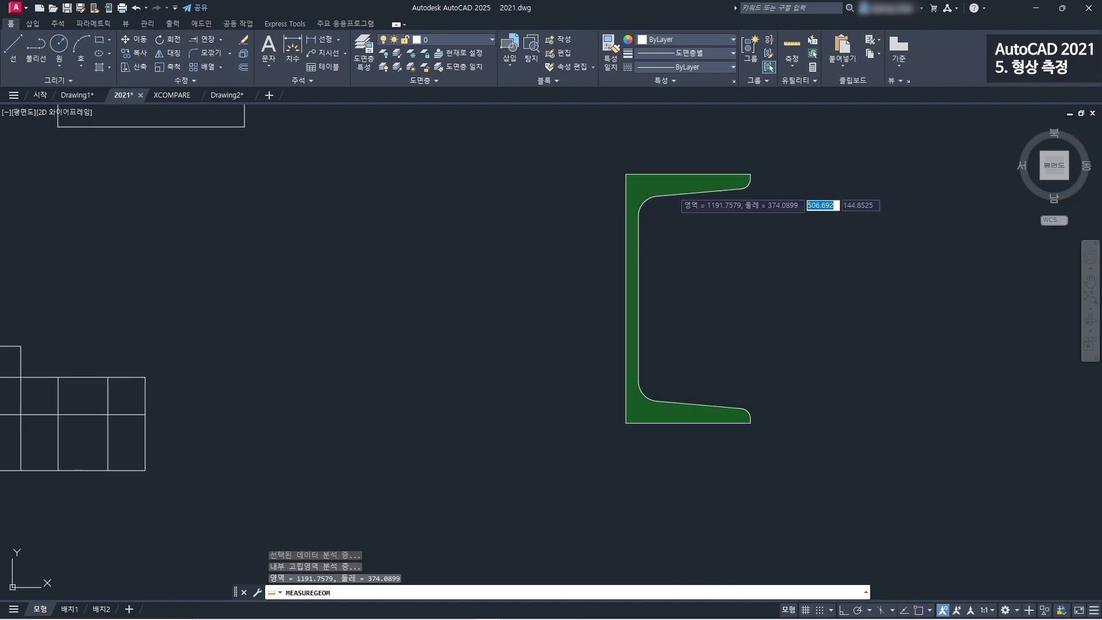
pyautogui.scroll(-3, 672, 192)
pyautogui.press('Escape')
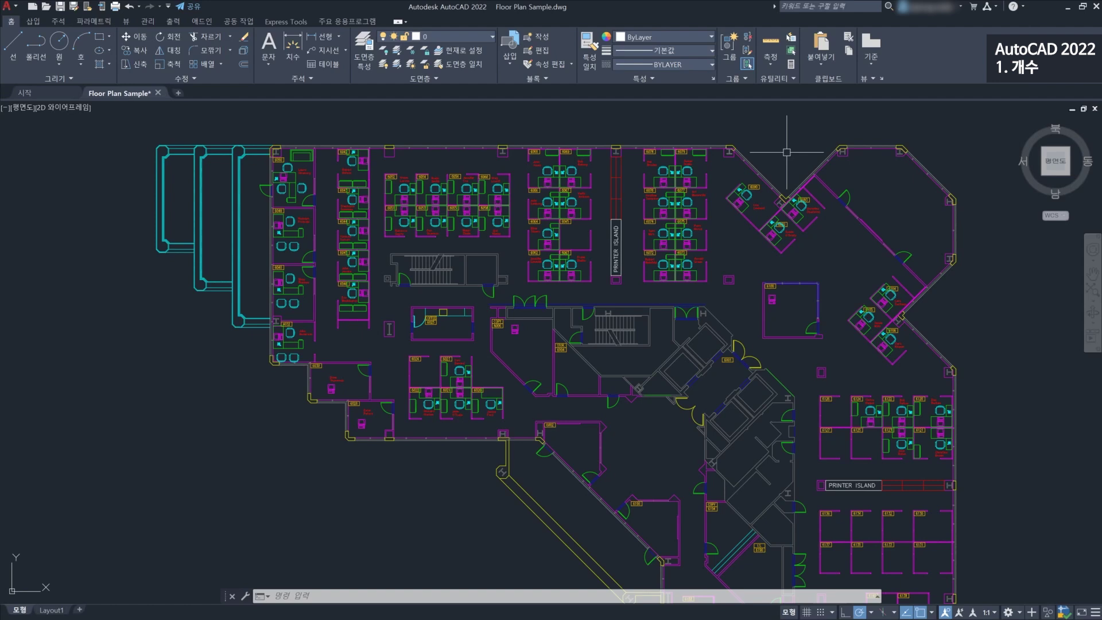
# - Show the Count palette for the floor plan and highlight every DESK2 block in the drawing
pyautogui.click(126, 22)
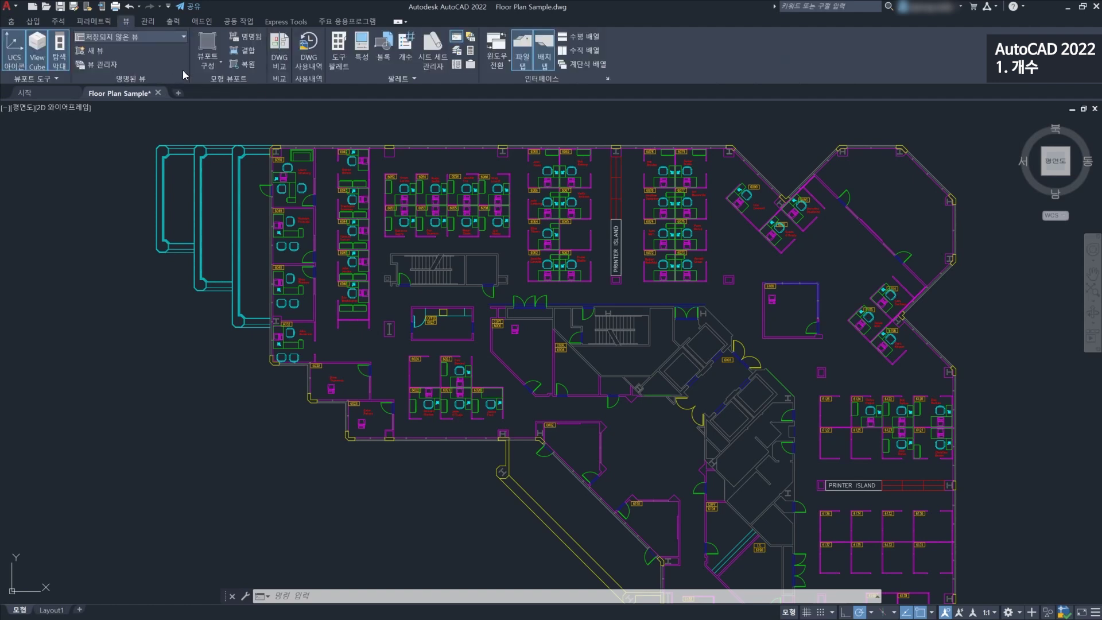
pyautogui.click(405, 57)
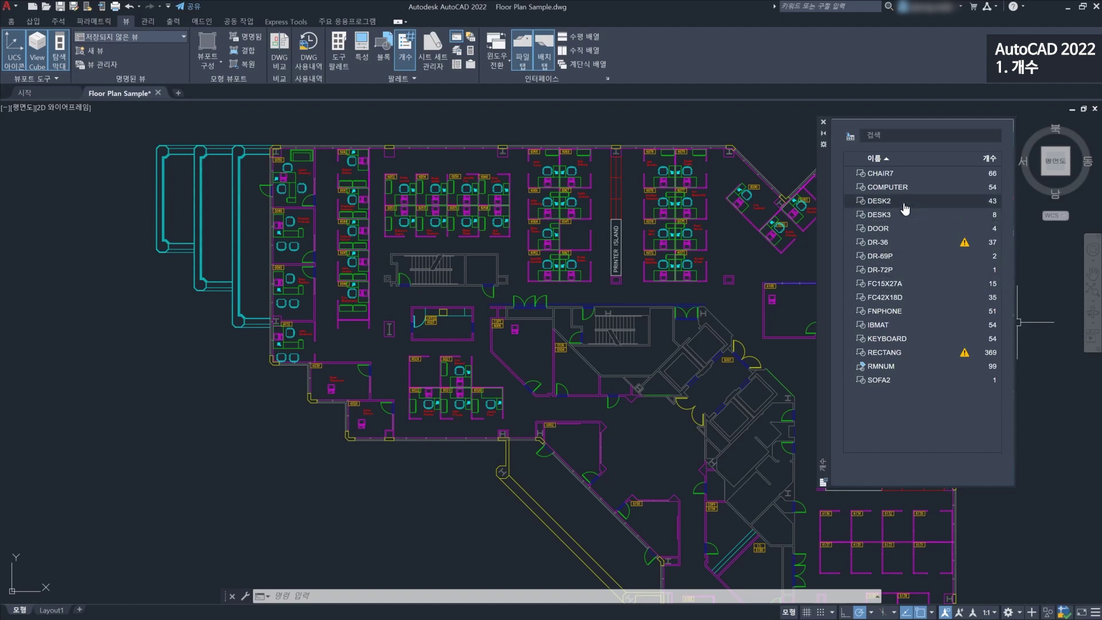
pyautogui.click(906, 202)
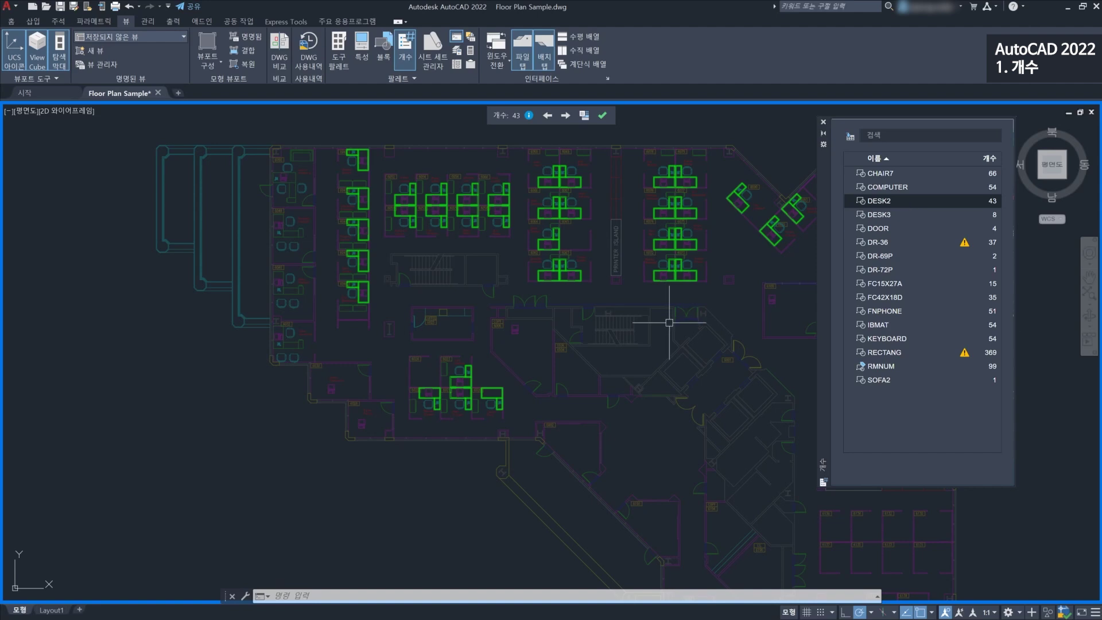
# - Step forward through three counted DESK2 instances and end the active count
pyautogui.click(565, 115)
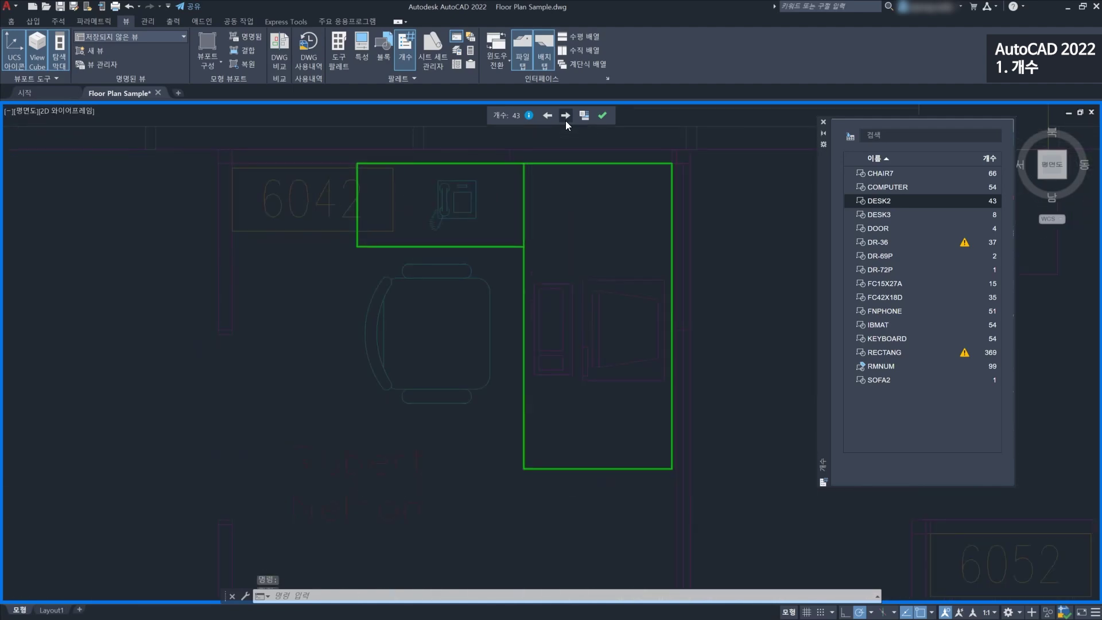
pyautogui.click(566, 121)
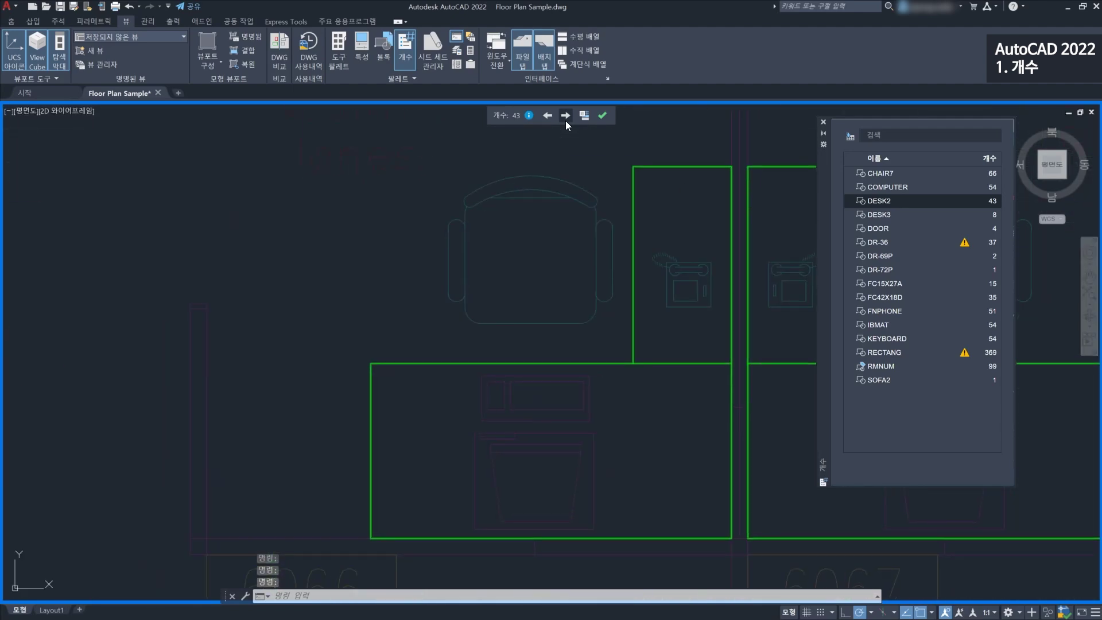
pyautogui.click(566, 120)
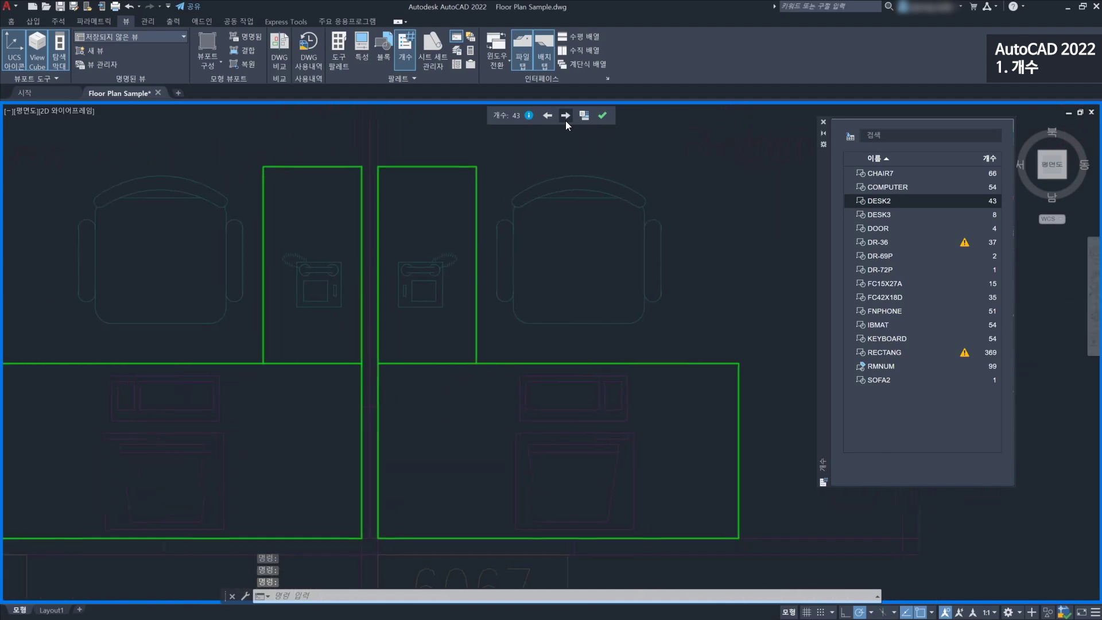
pyautogui.click(604, 116)
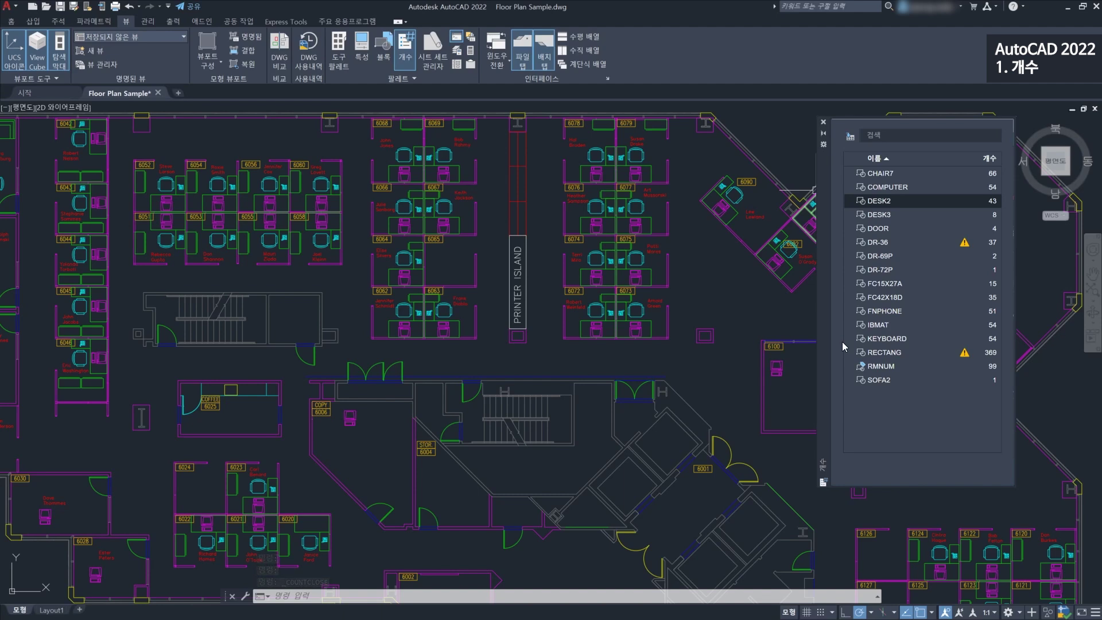
# - Start a count table and include only the blocks CHAIR7, COMPUTER, DESK2 and DESK3
pyautogui.click(850, 139)
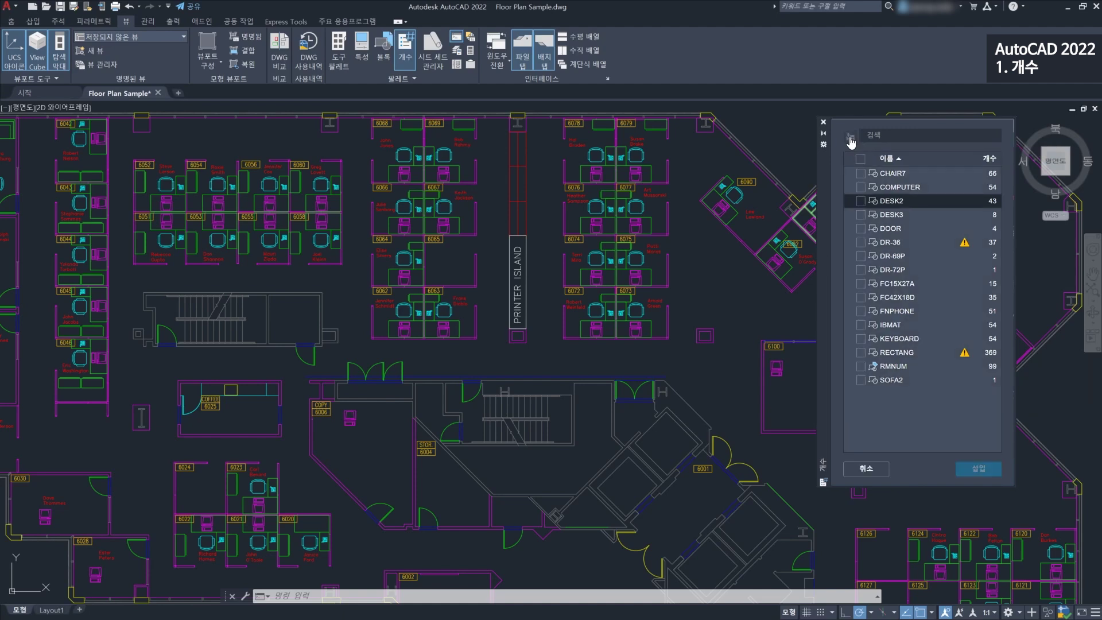
pyautogui.click(860, 159)
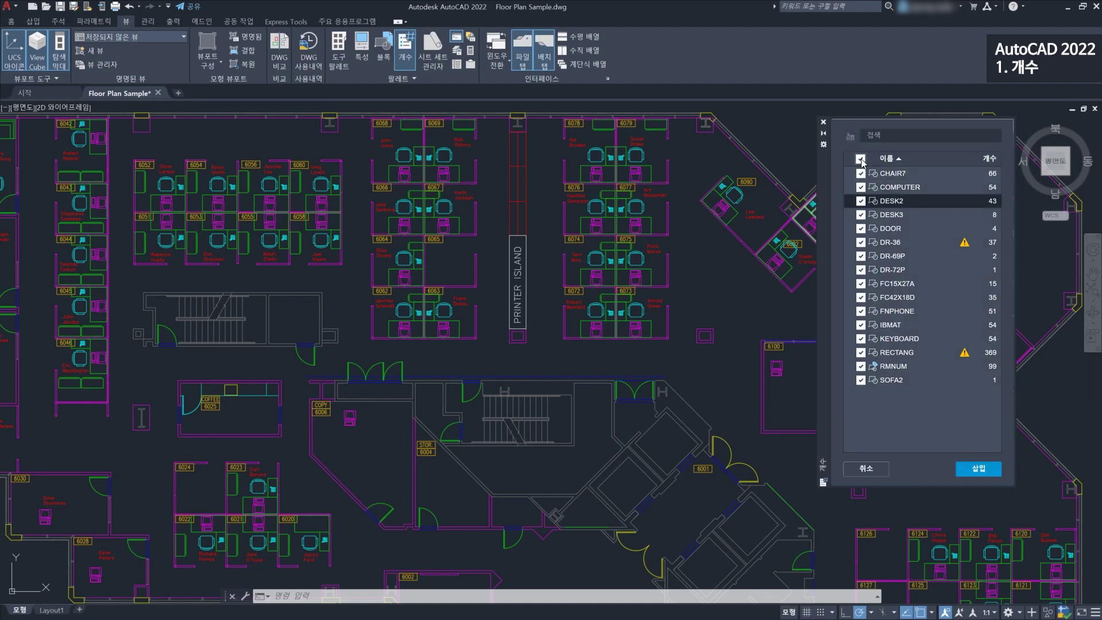
pyautogui.click(860, 159)
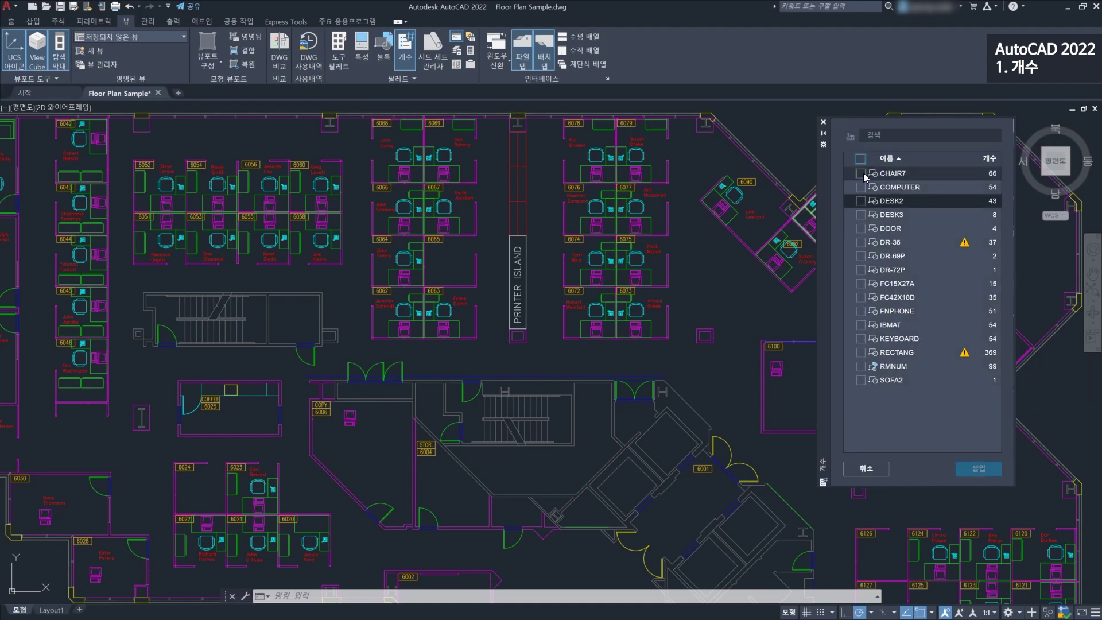
pyautogui.click(860, 173)
pyautogui.click(860, 187)
pyautogui.click(860, 200)
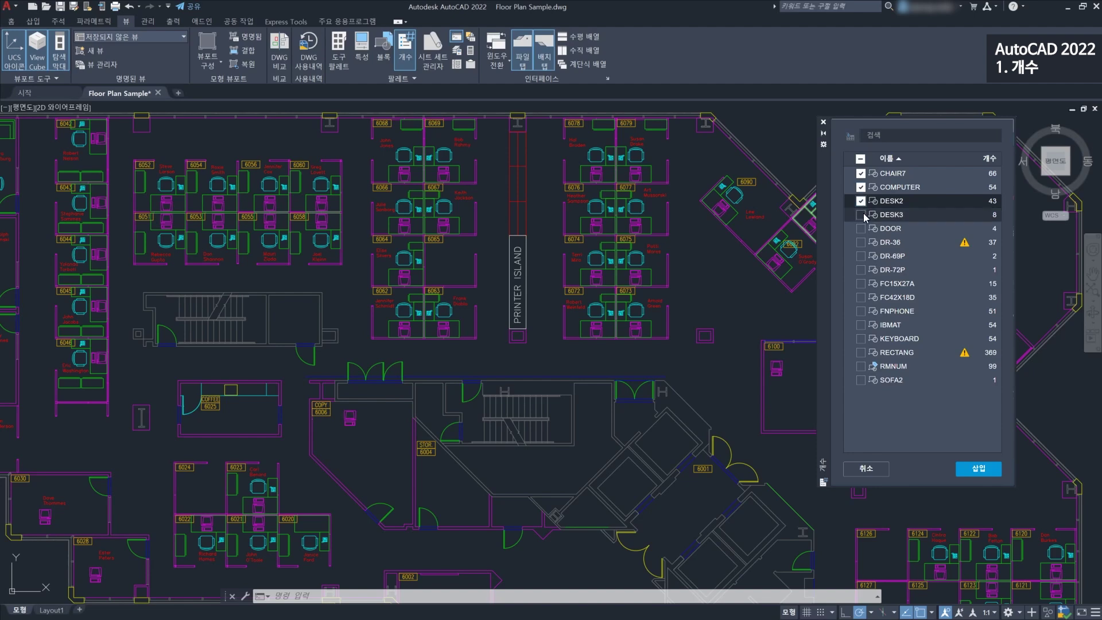
pyautogui.click(861, 215)
# - Insert the count table in the empty area outside the building wall above rooms 6078 and 6079
pyautogui.click(978, 470)
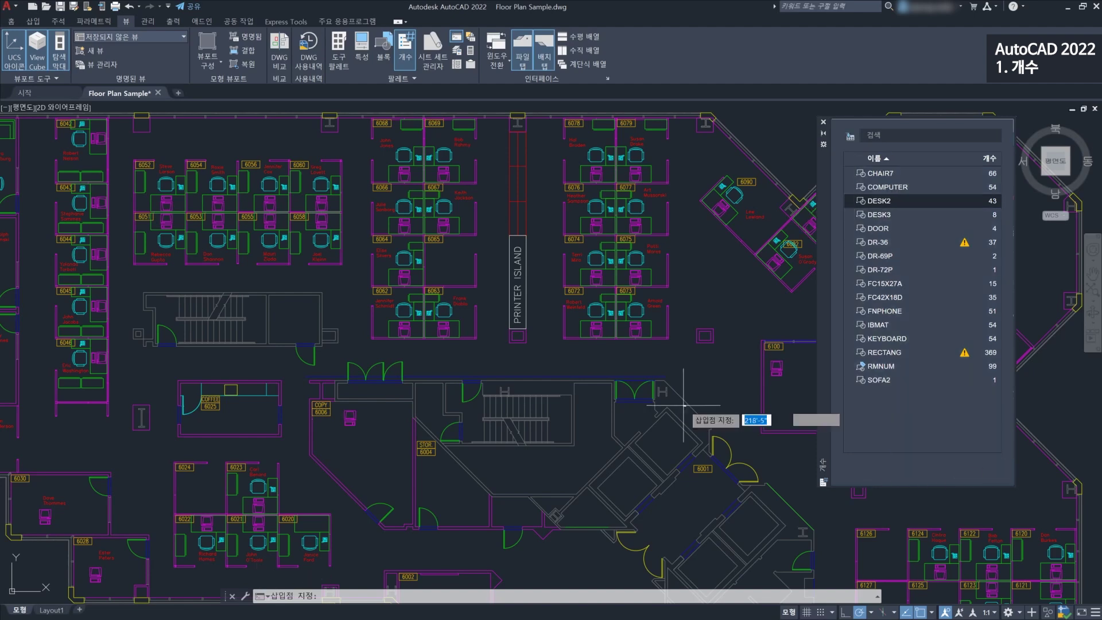
pyautogui.scroll(10, 591, 239)
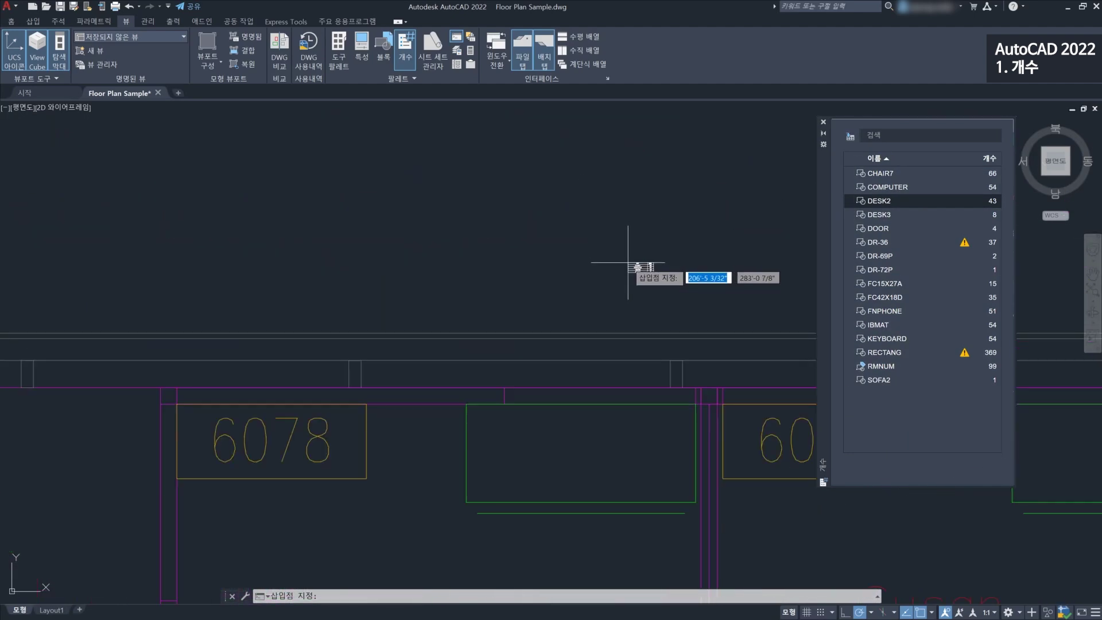
pyautogui.click(604, 263)
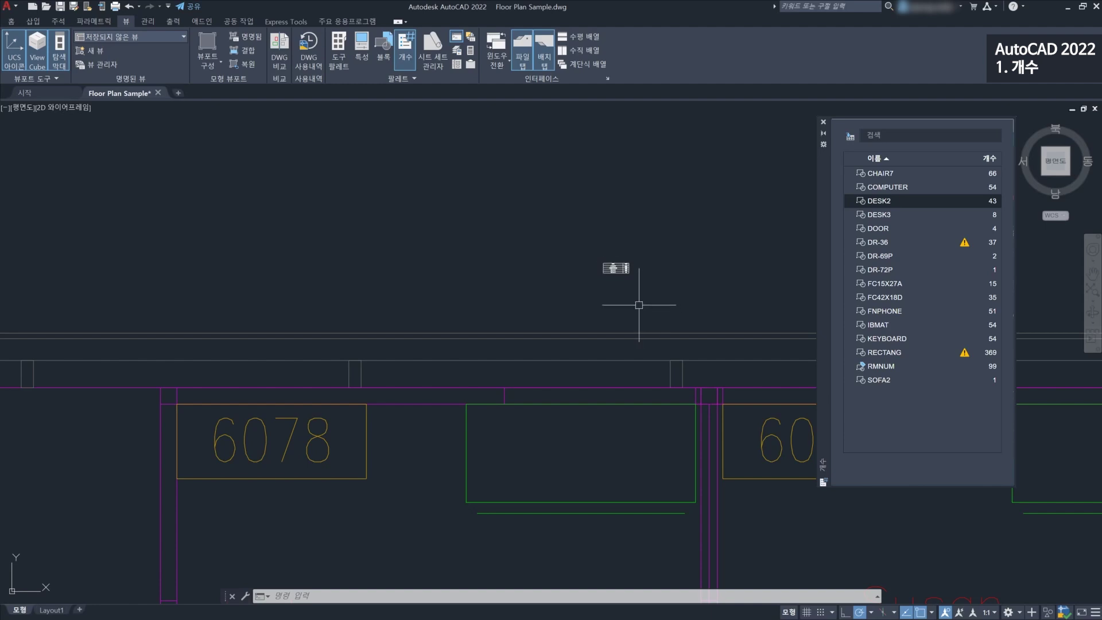
# - Examine the inserted count table up close, and close the Count palette
pyautogui.scroll(-6, 567, 231)
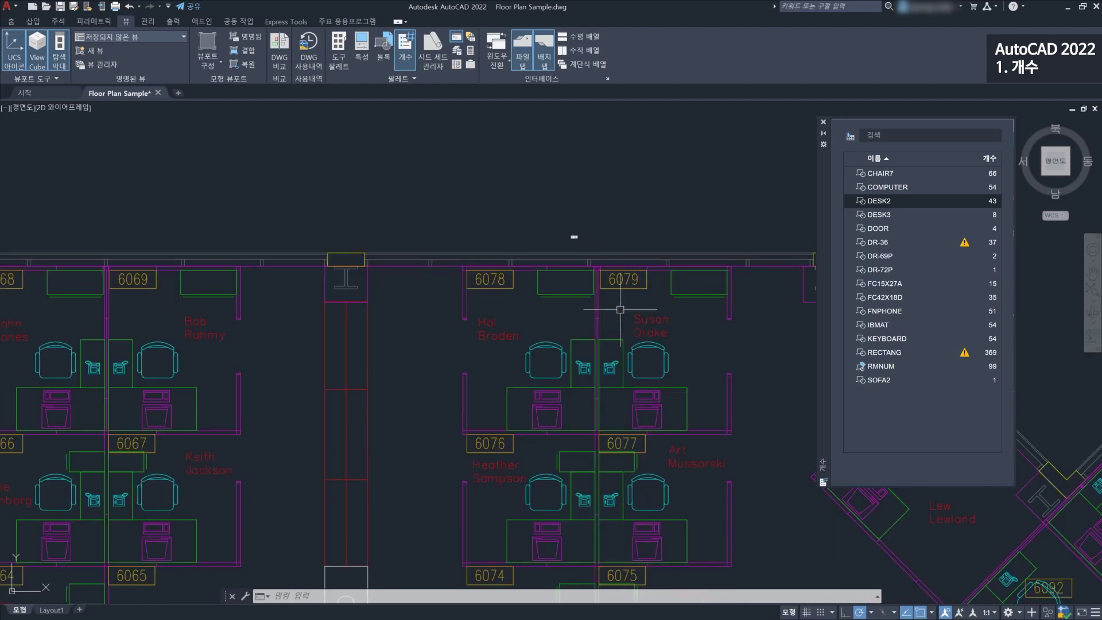
pyautogui.scroll(8, 586, 247)
pyautogui.scroll(4, 602, 236)
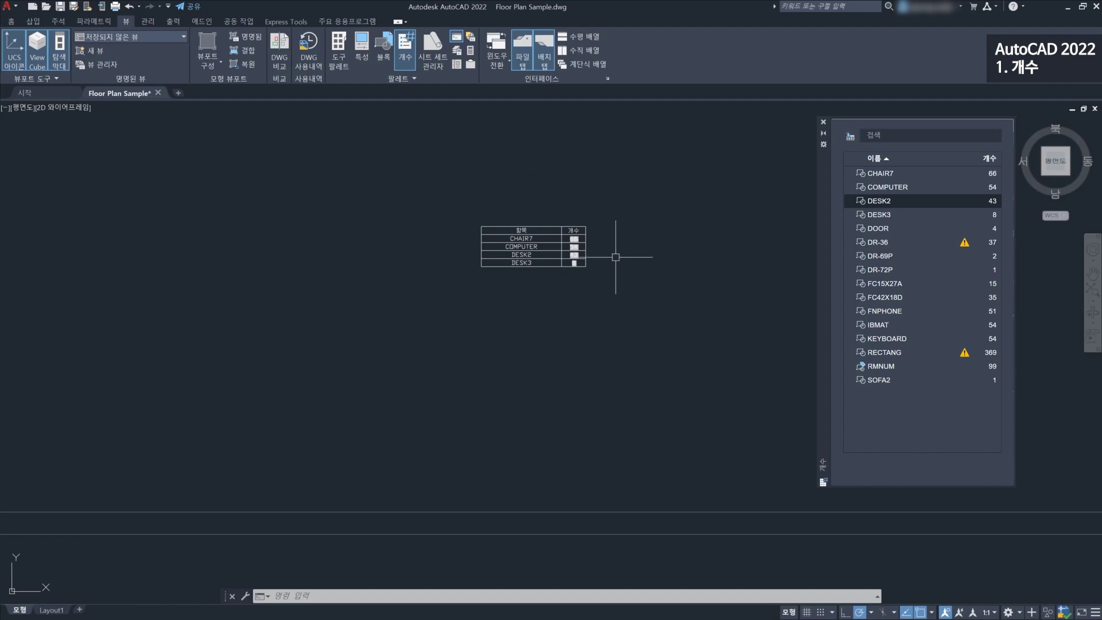
pyautogui.scroll(-8, 616, 257)
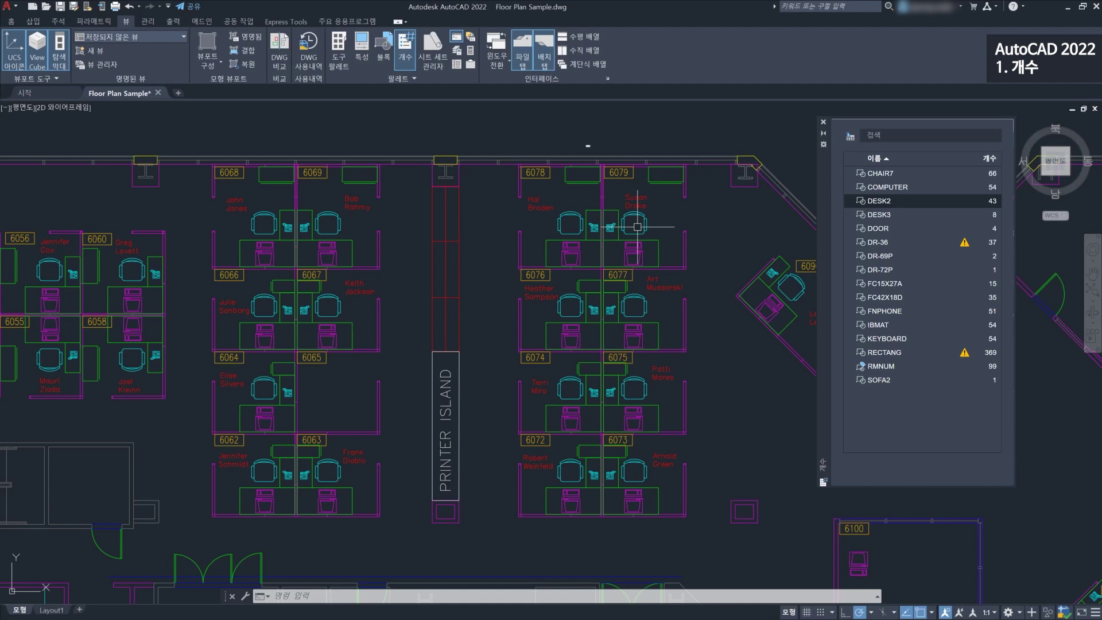
pyautogui.click(823, 122)
pyautogui.scroll(6, 686, 241)
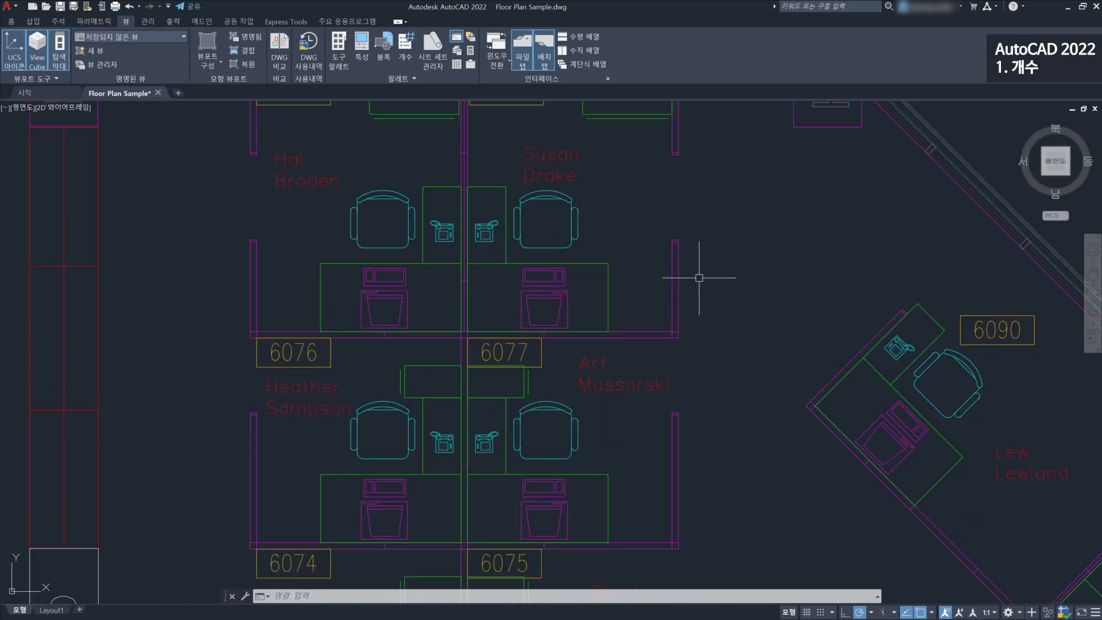
# - Count the lines matching the vertical partition line beside the desk above label 6077, and examine the highlighted matches
pyautogui.click(667, 256)
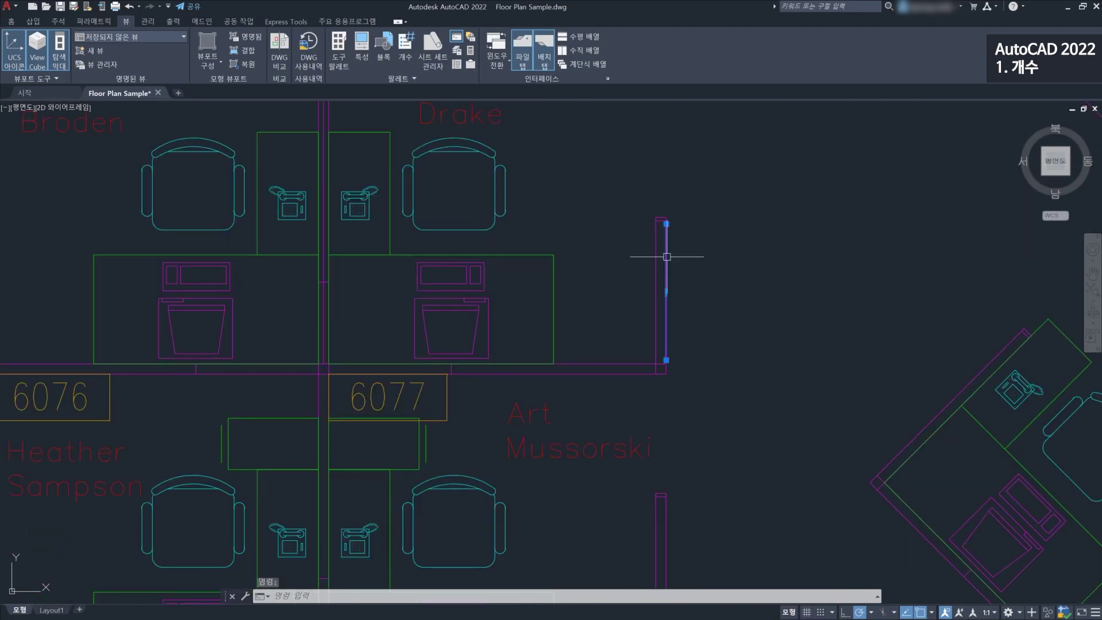
pyautogui.rightClick(666, 256)
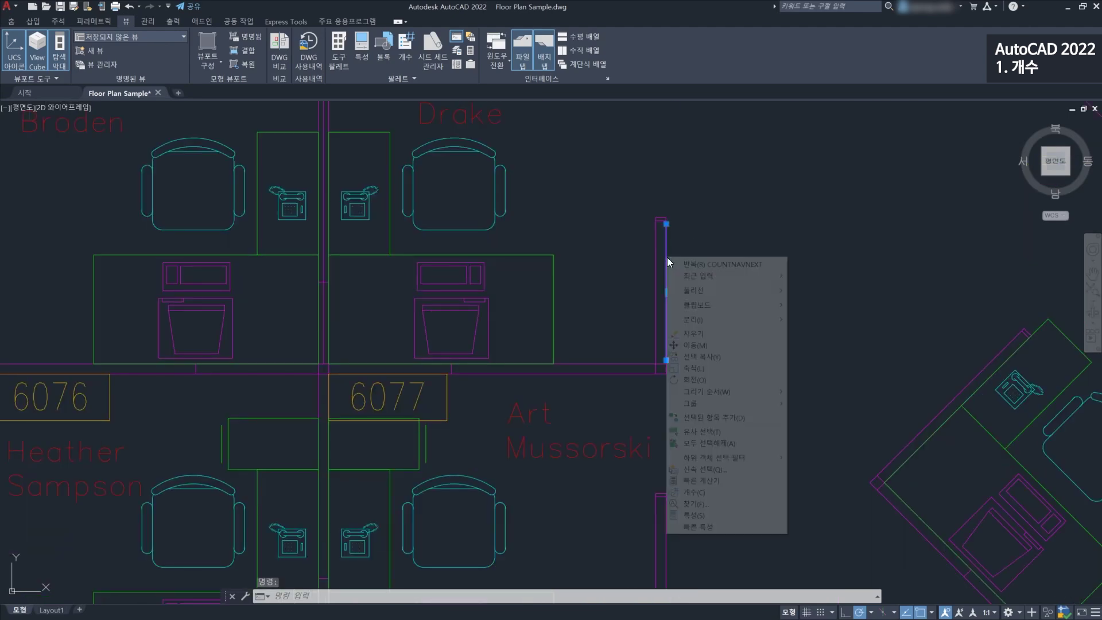
pyautogui.click(743, 492)
pyautogui.scroll(-3, 710, 244)
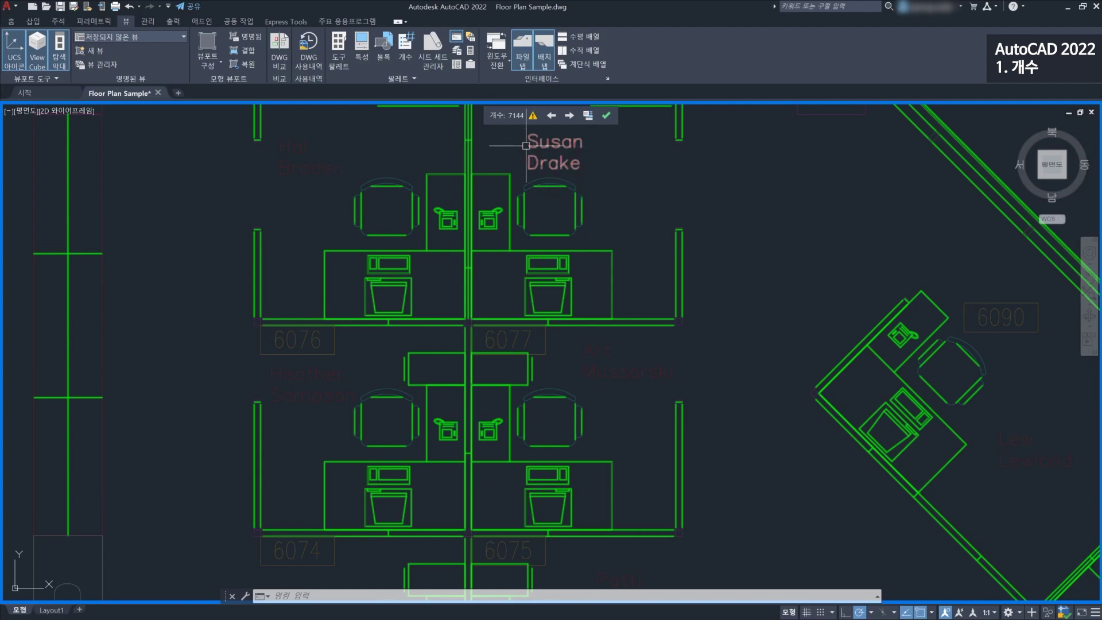
pyautogui.scroll(-5, 539, 128)
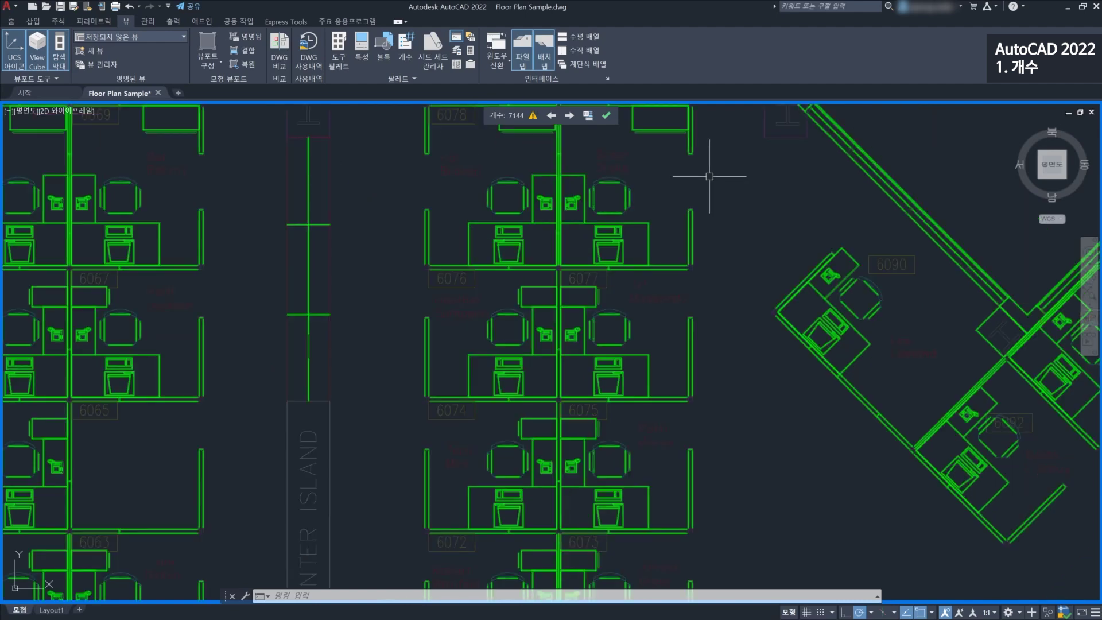
pyautogui.scroll(3, 708, 173)
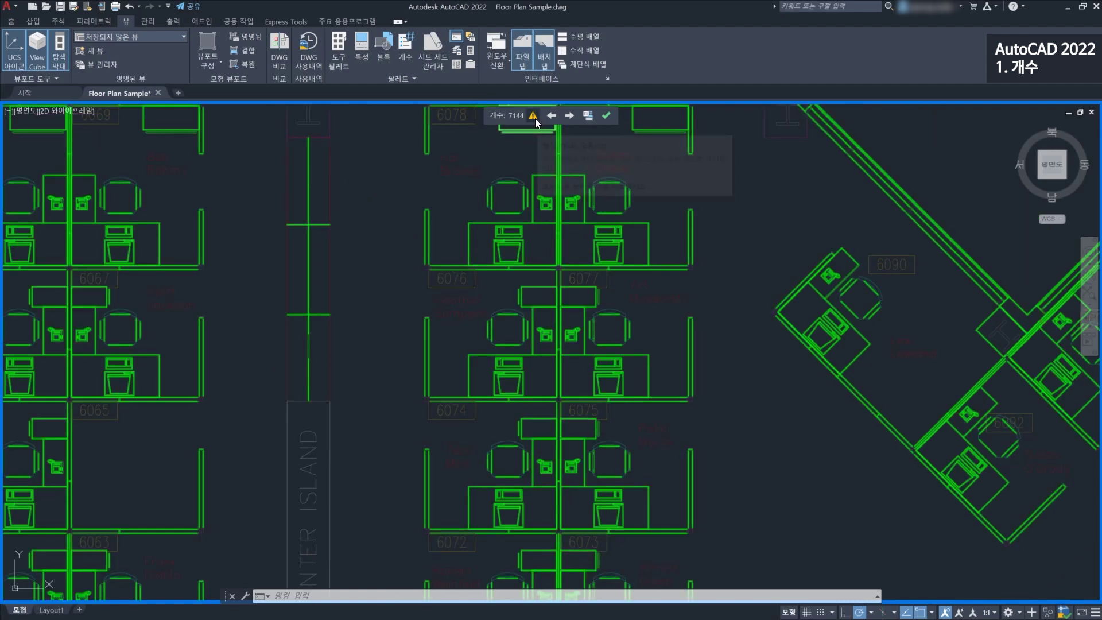
# - Open the count error report, restrict the count to geometry on the matching layer, and end the active count
pyautogui.click(535, 119)
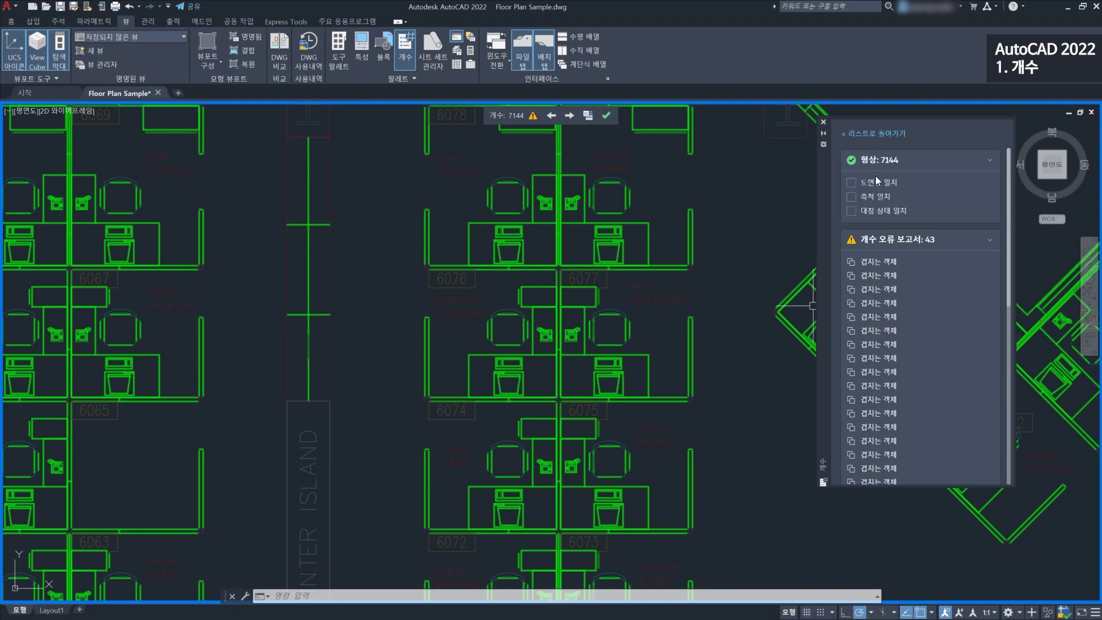
pyautogui.click(852, 182)
pyautogui.scroll(-5, 758, 230)
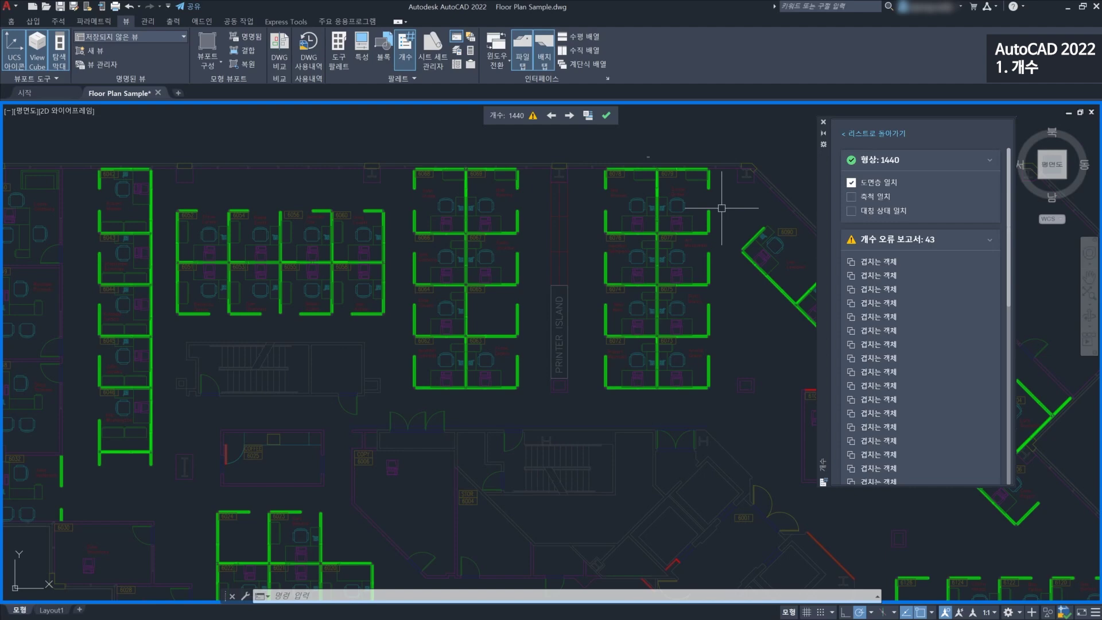
pyautogui.click(823, 122)
pyautogui.click(609, 119)
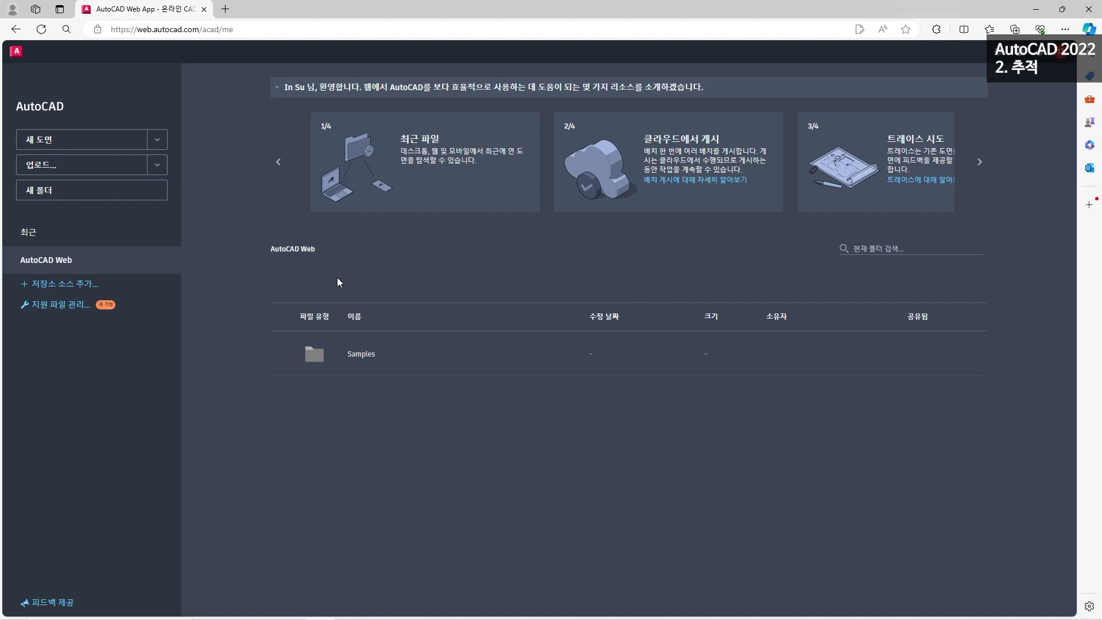
# - Switch to AutoCAD Web and add the local folder 2022 on drive D: as a storage source
pyautogui.click(76, 290)
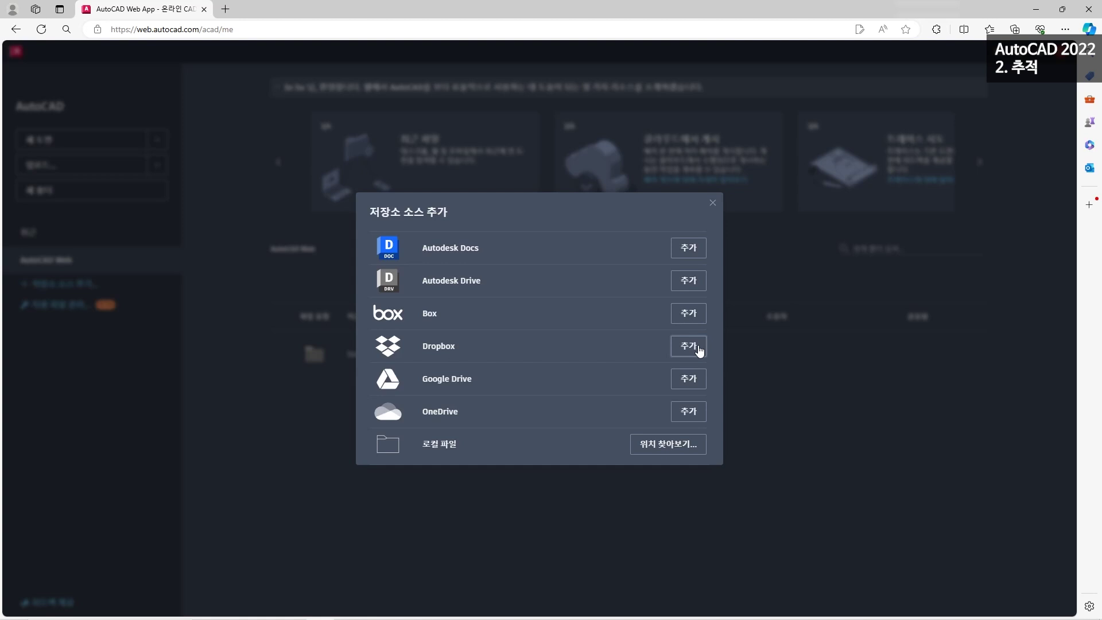
pyautogui.click(673, 445)
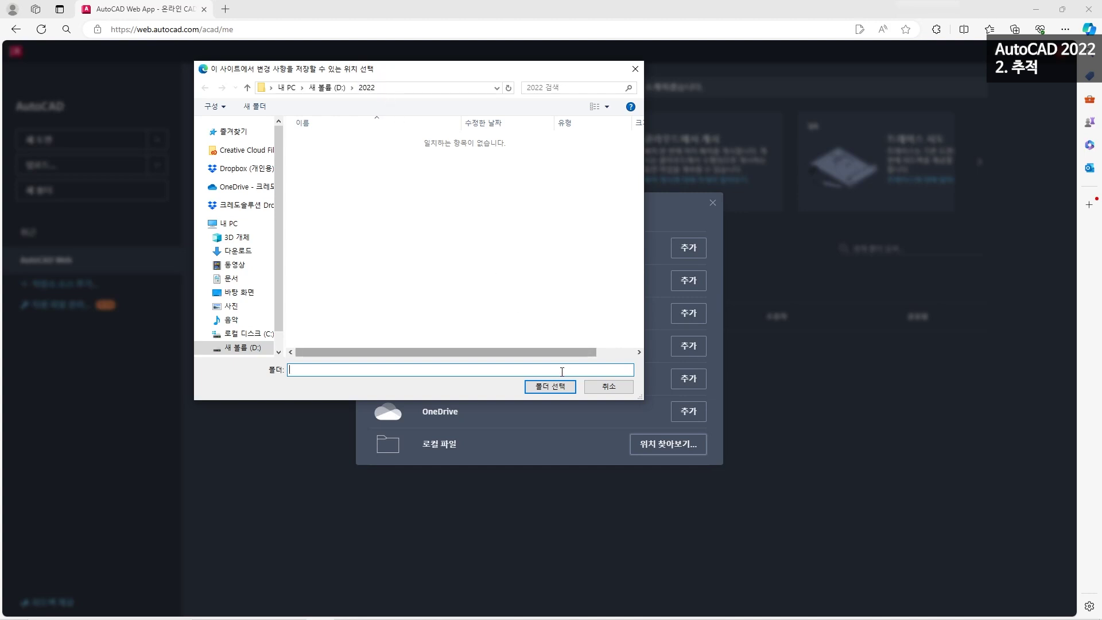
pyautogui.click(550, 386)
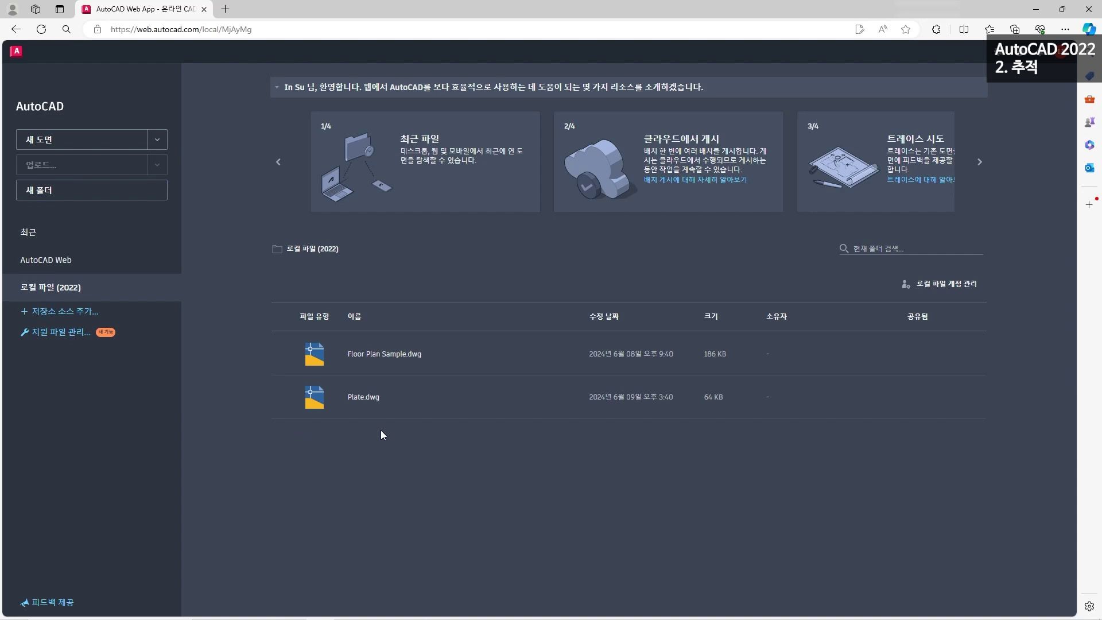
# - Open Plate.dwg from the local 2022 folder and look over its plate views
pyautogui.click(365, 399)
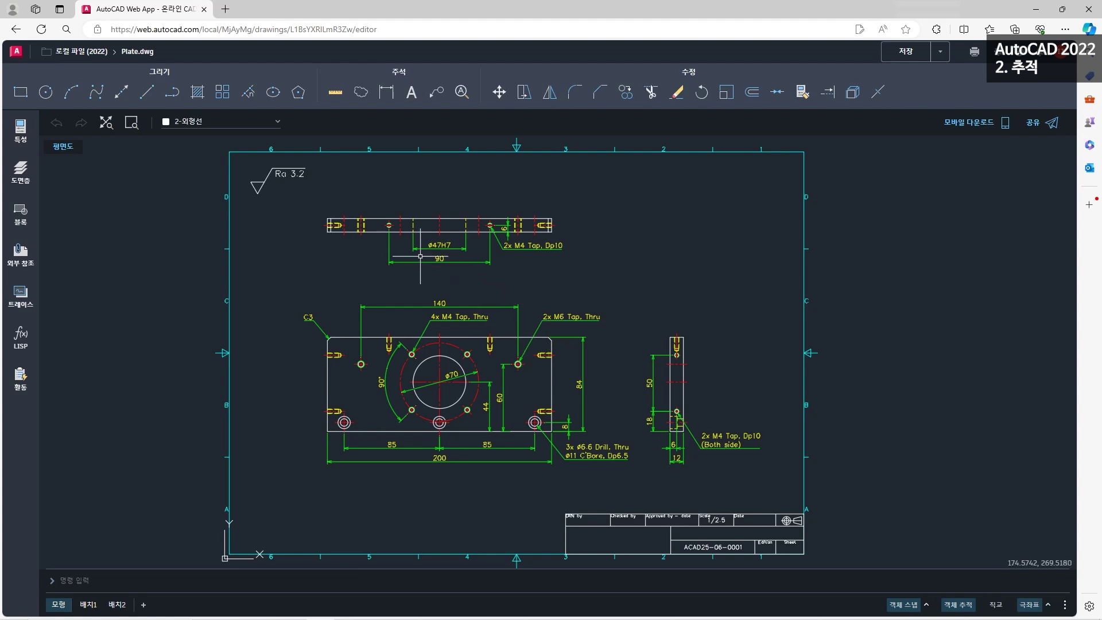
pyautogui.scroll(2, 415, 255)
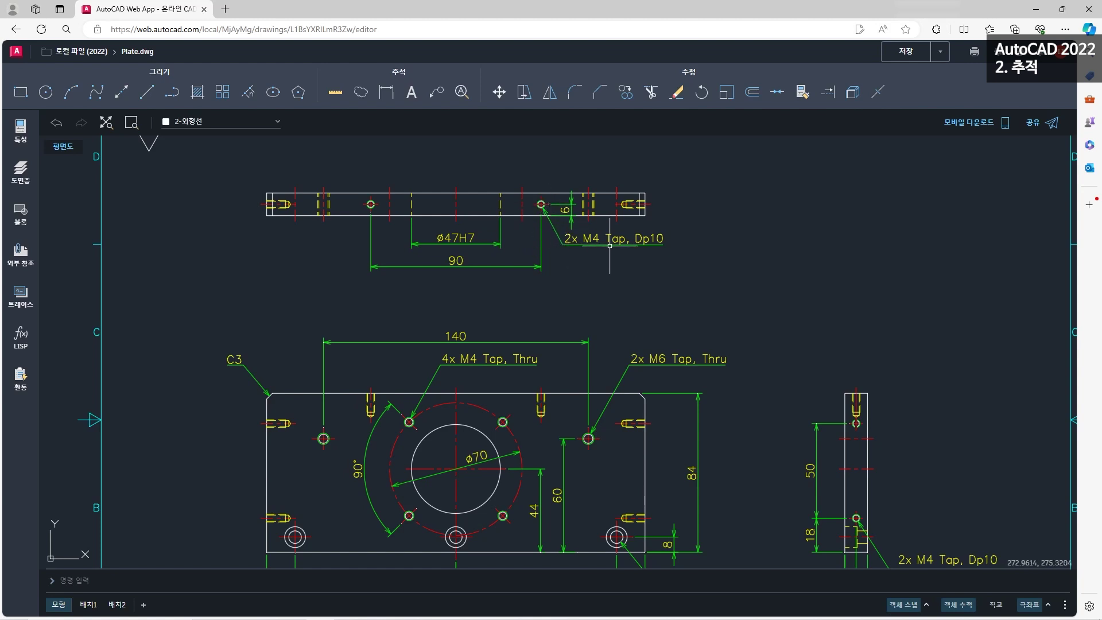
pyautogui.scroll(-1, 609, 246)
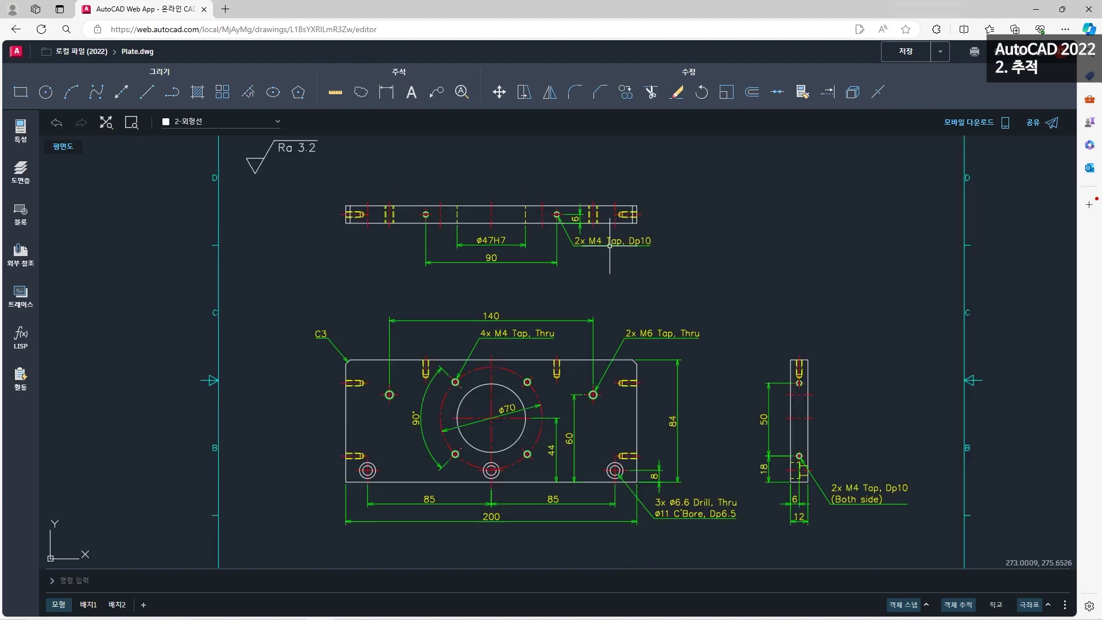
# - Create a new layer named 추적 and set its color to magenta
pyautogui.click(20, 172)
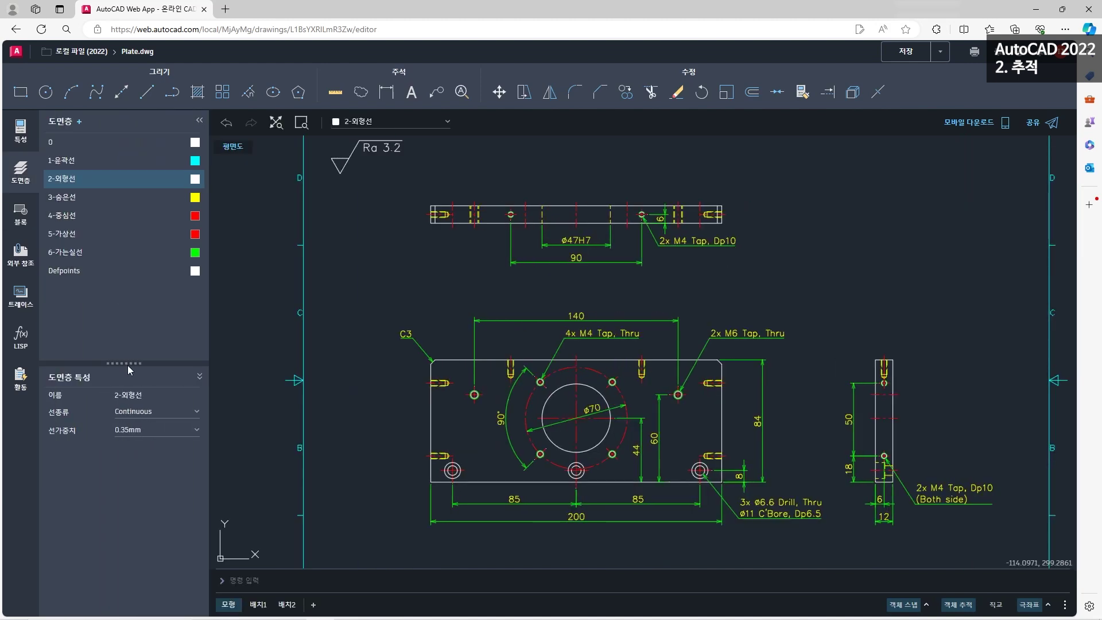
pyautogui.click(81, 128)
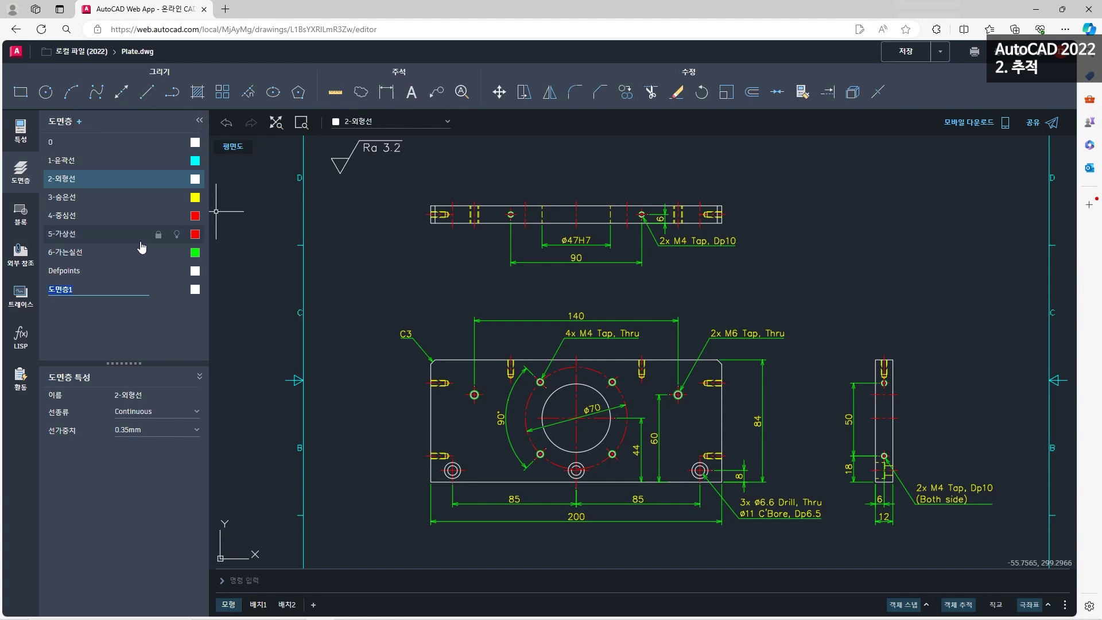
pyautogui.write('치')
pyautogui.press('Return')
pyautogui.click(196, 290)
pyautogui.click(272, 322)
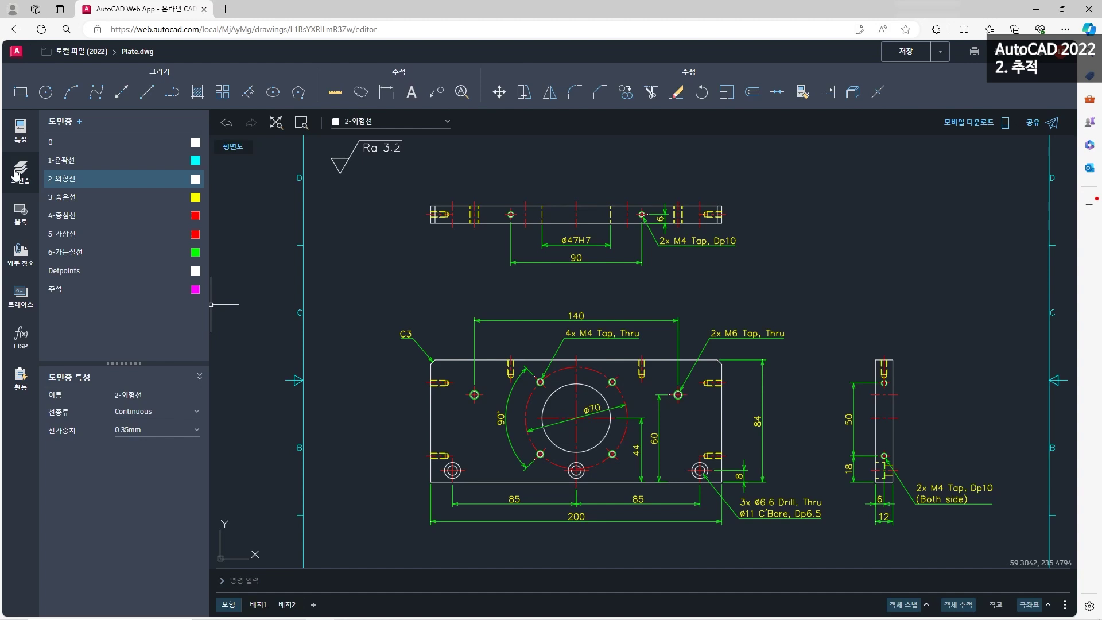
# - Create a new trace over the plate drawing and make 추적 the current layer
pyautogui.click(24, 307)
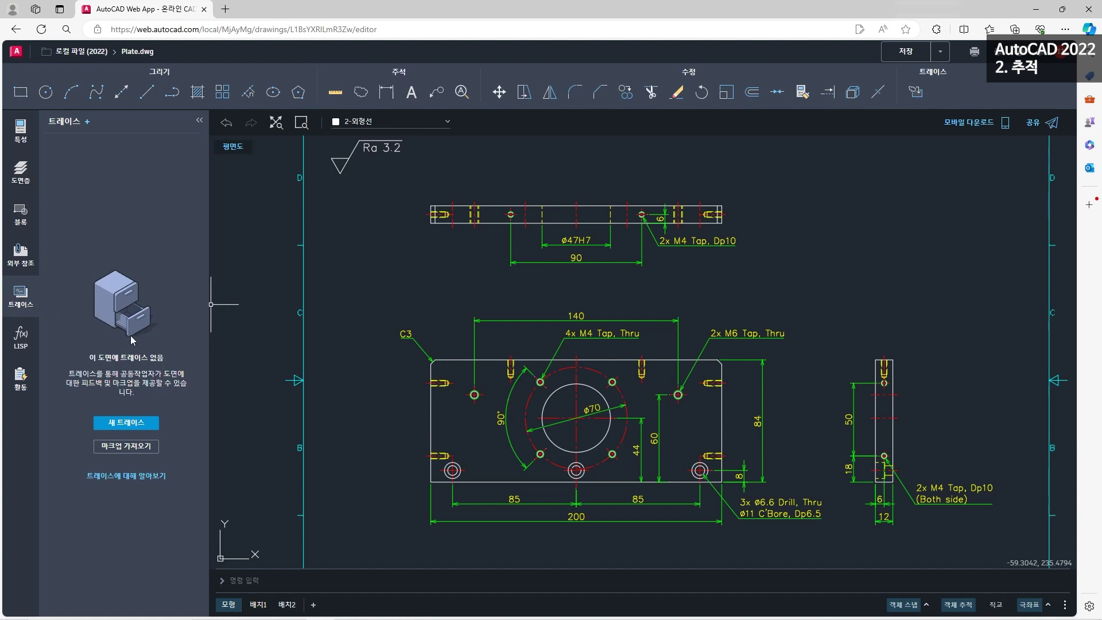
pyautogui.click(126, 423)
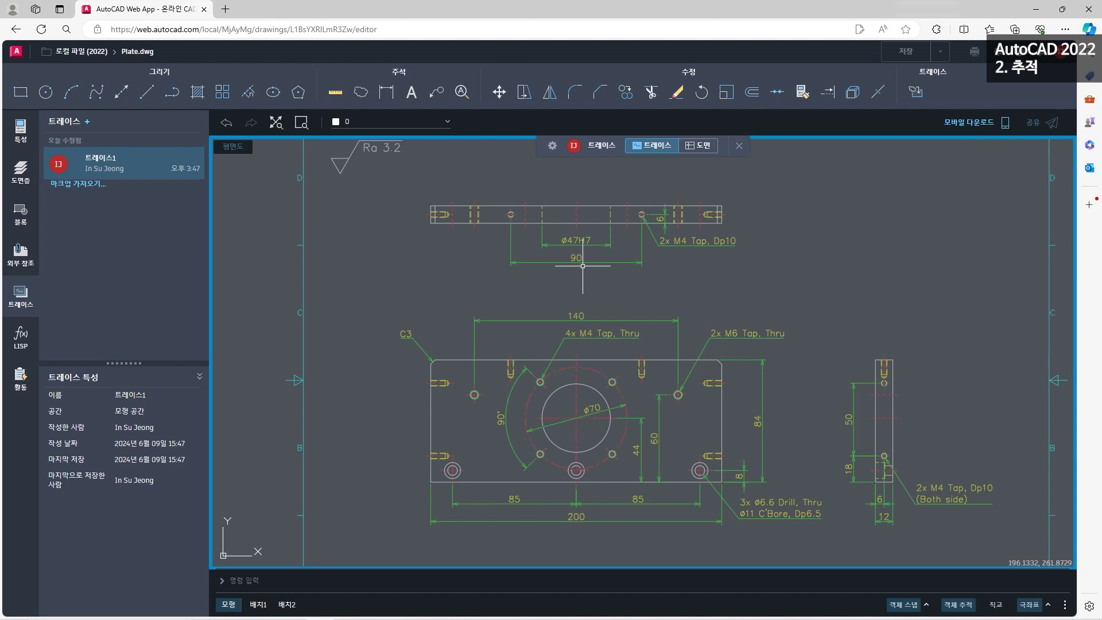
pyautogui.scroll(1, 705, 228)
pyautogui.scroll(1, 705, 228)
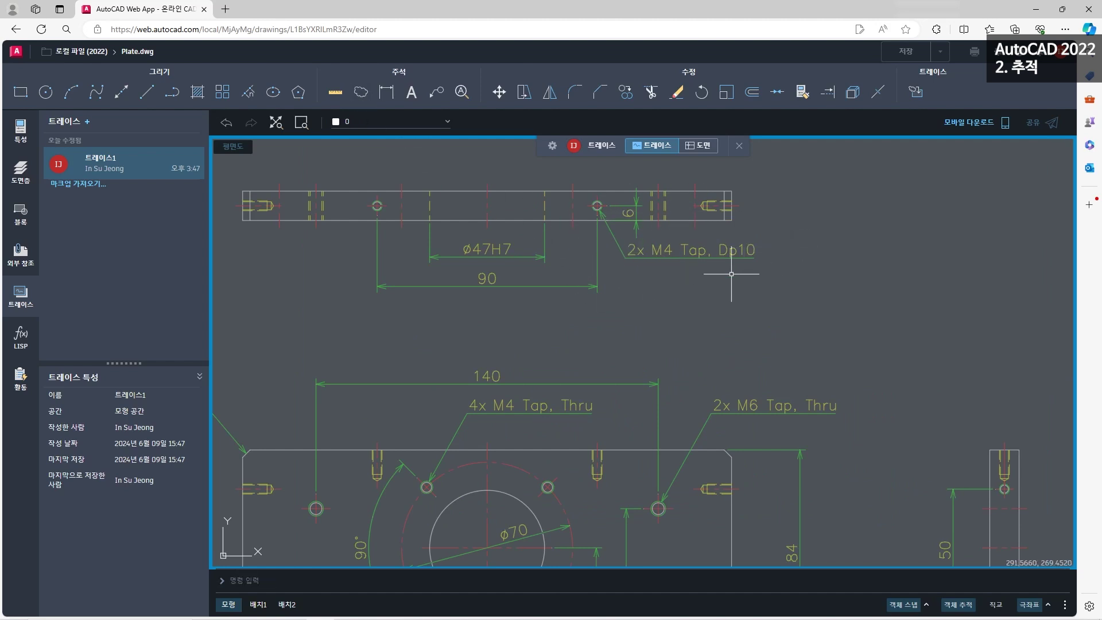
pyautogui.click(412, 119)
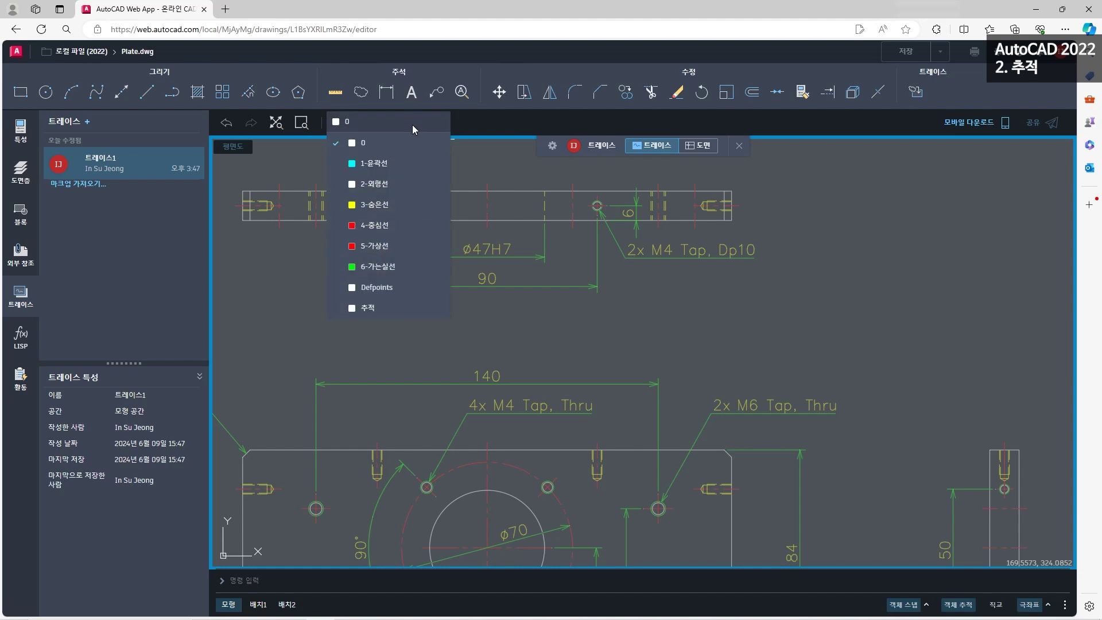
pyautogui.click(383, 308)
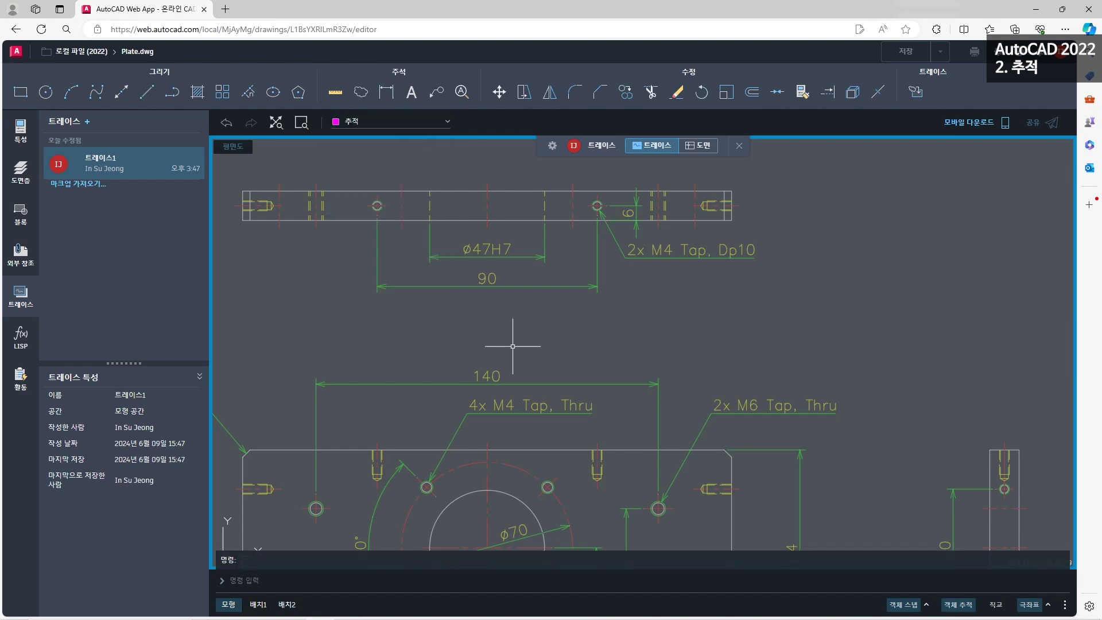
# - Start a revision cloud in the trace and set its approximate arc length to 4
pyautogui.click(362, 93)
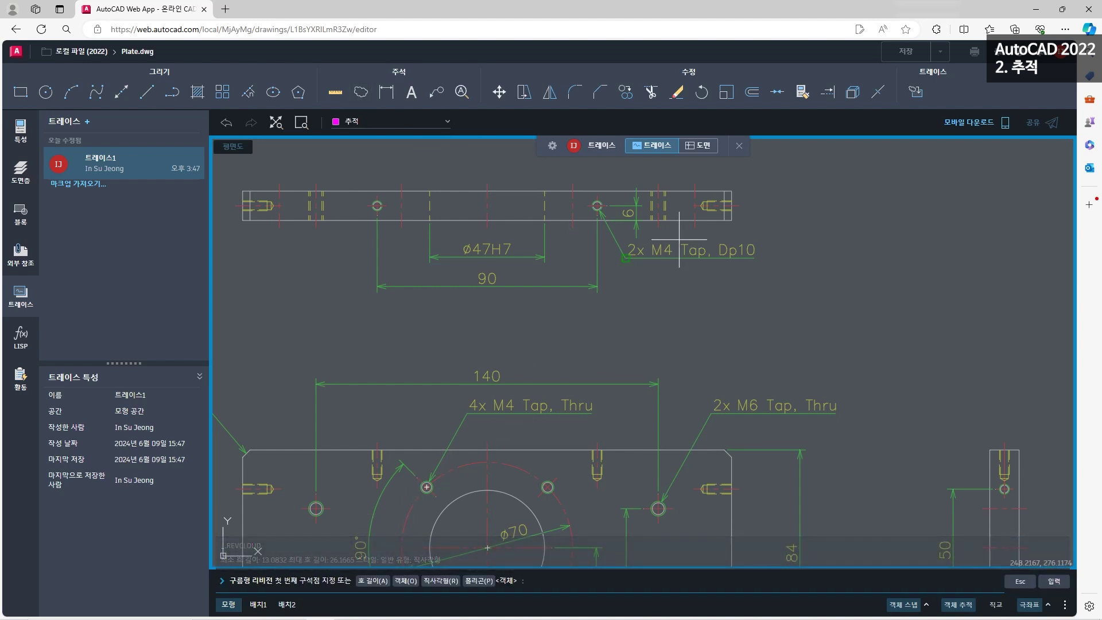
pyautogui.click(372, 580)
pyautogui.write('4')
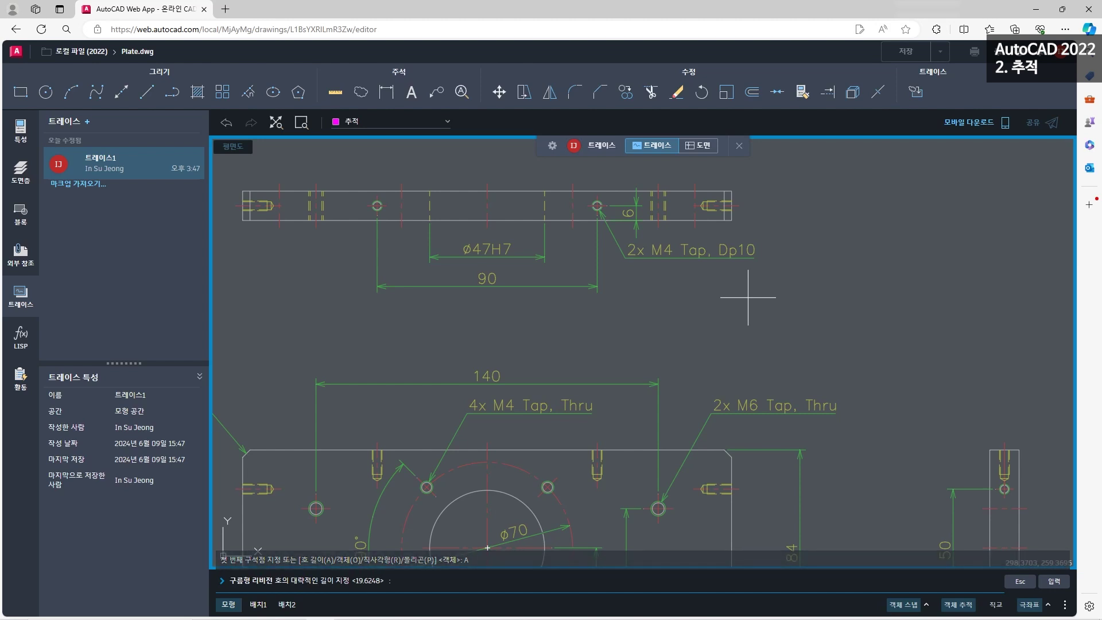
pyautogui.press('Return')
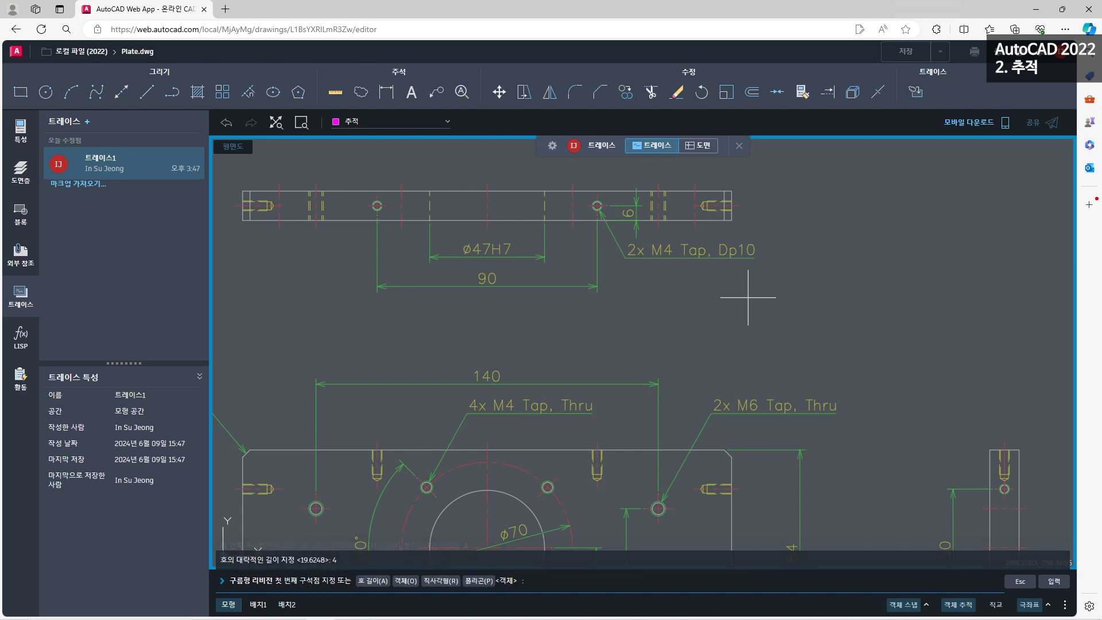
# - Draw a revision cloud around the top view's "2x M4 Tap, Dp10" note, add the text "remove" below it and close the trace
pyautogui.click(617, 267)
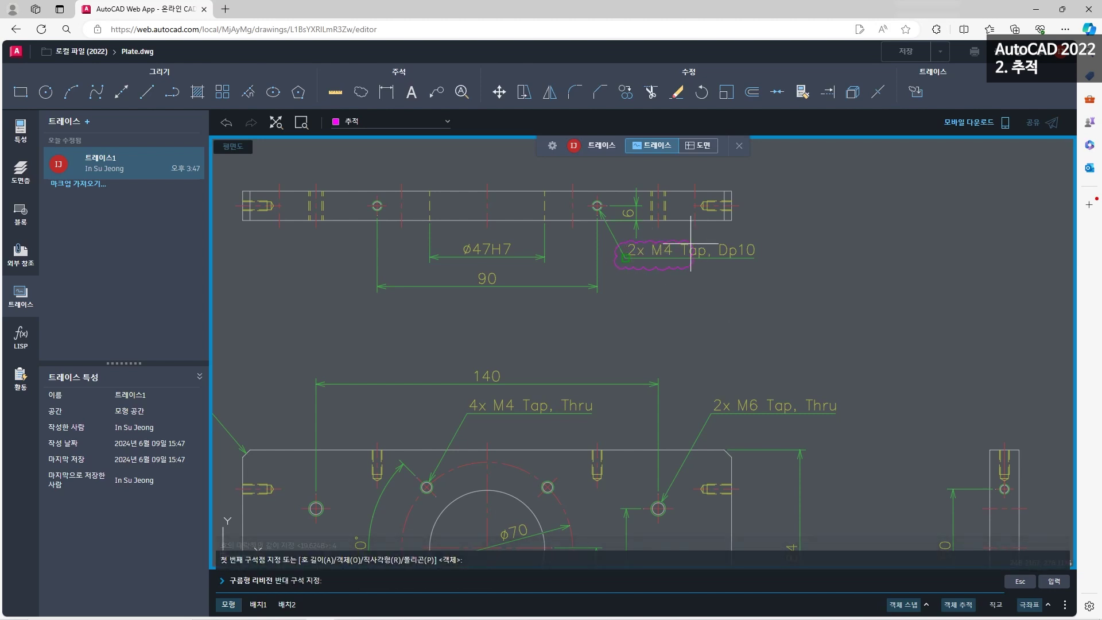
pyautogui.click(765, 234)
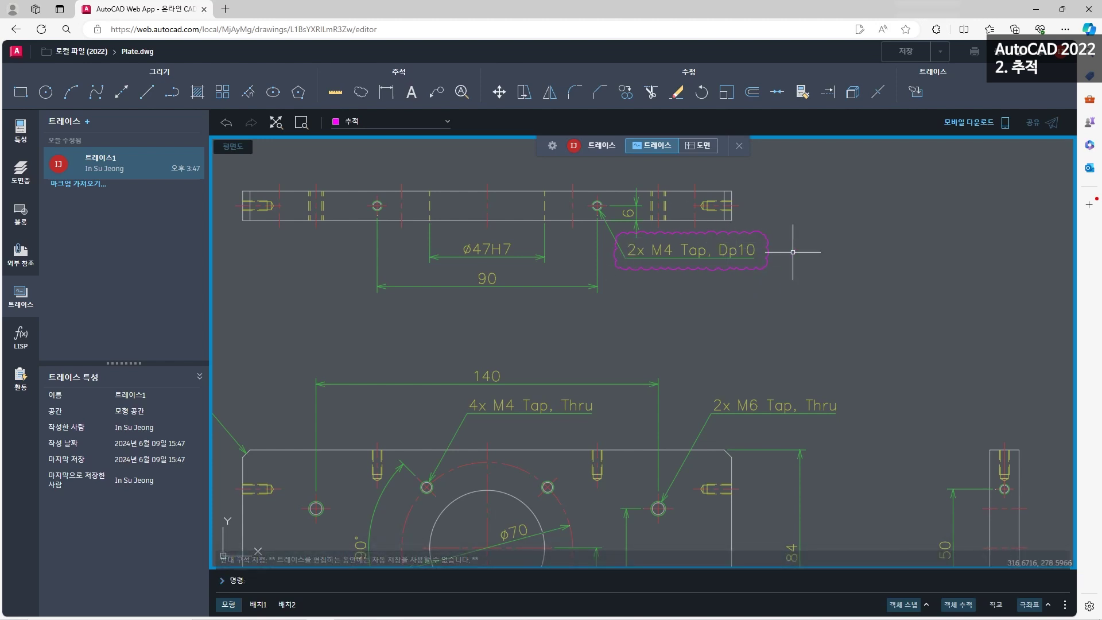
pyautogui.scroll(2, 792, 251)
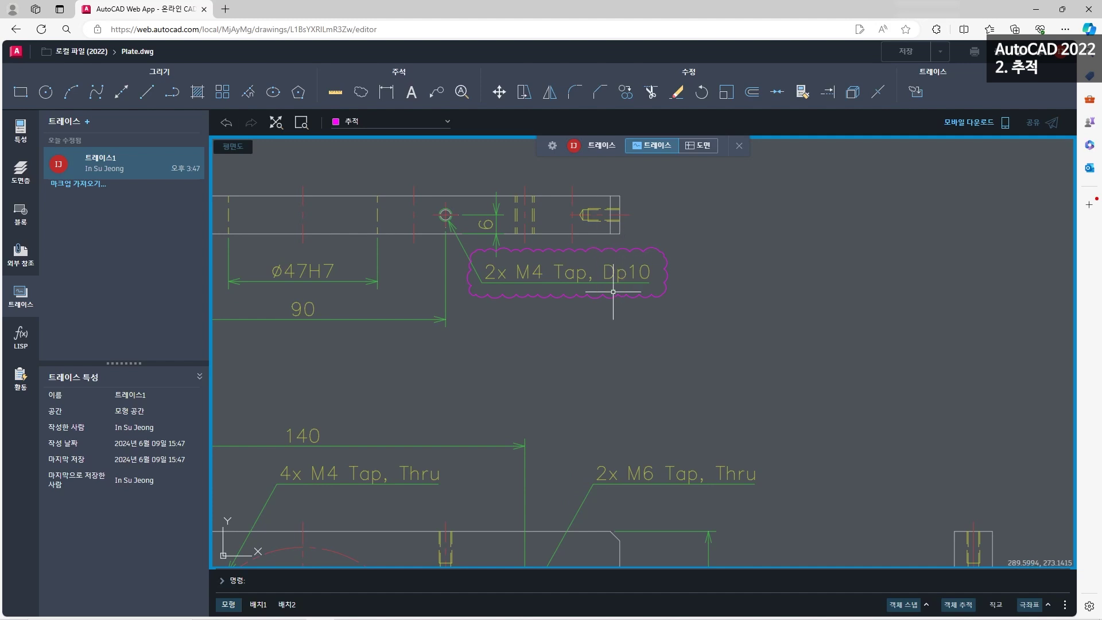
pyautogui.click(411, 92)
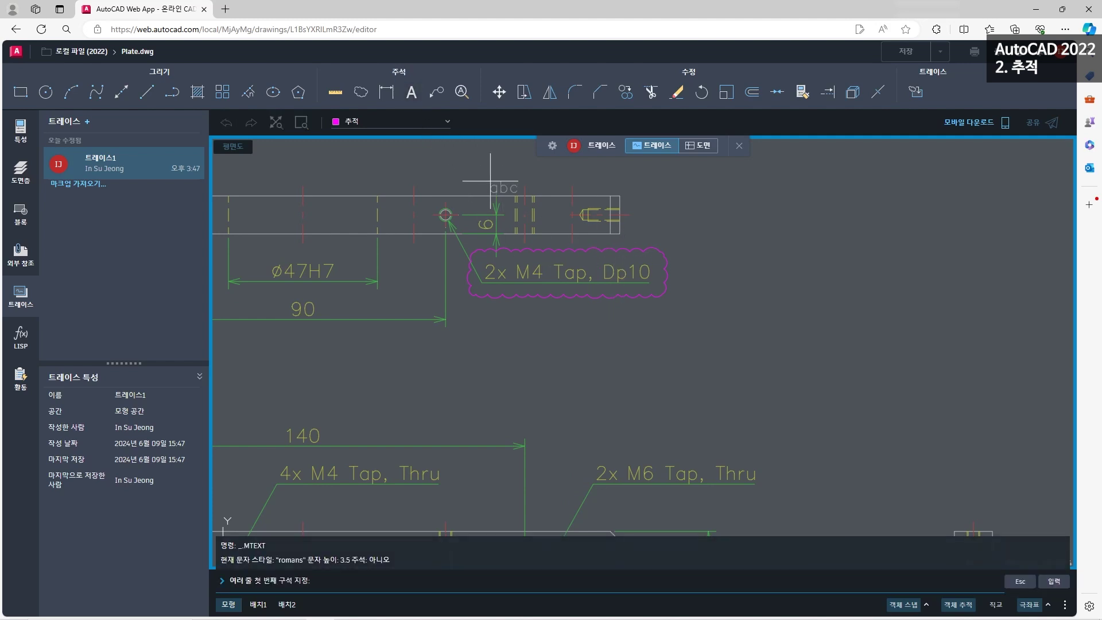
pyautogui.click(509, 353)
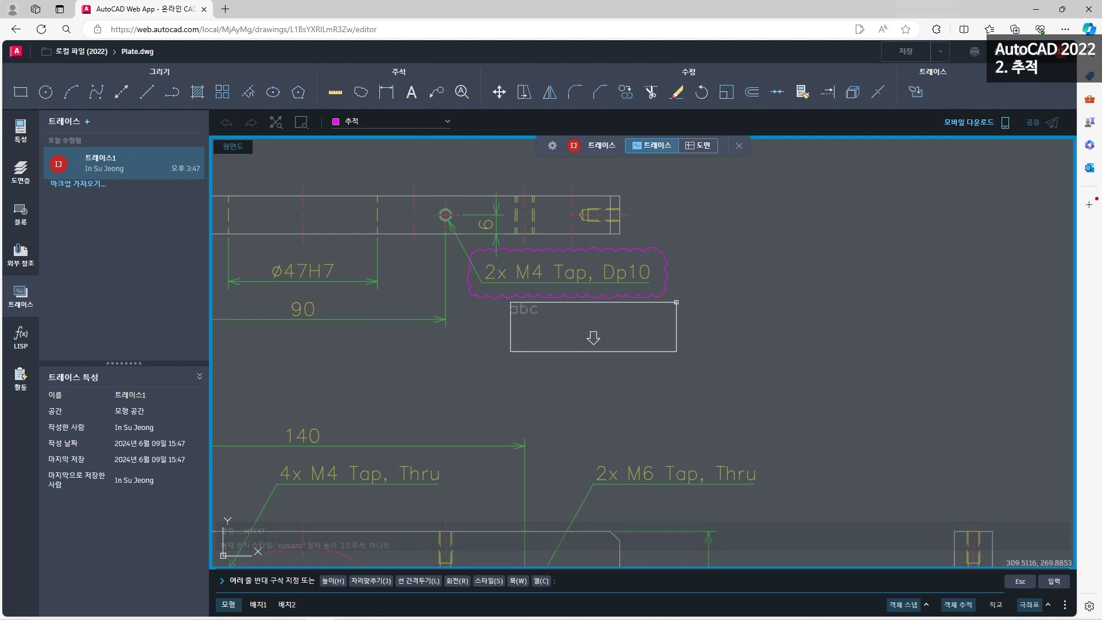
pyautogui.click(684, 298)
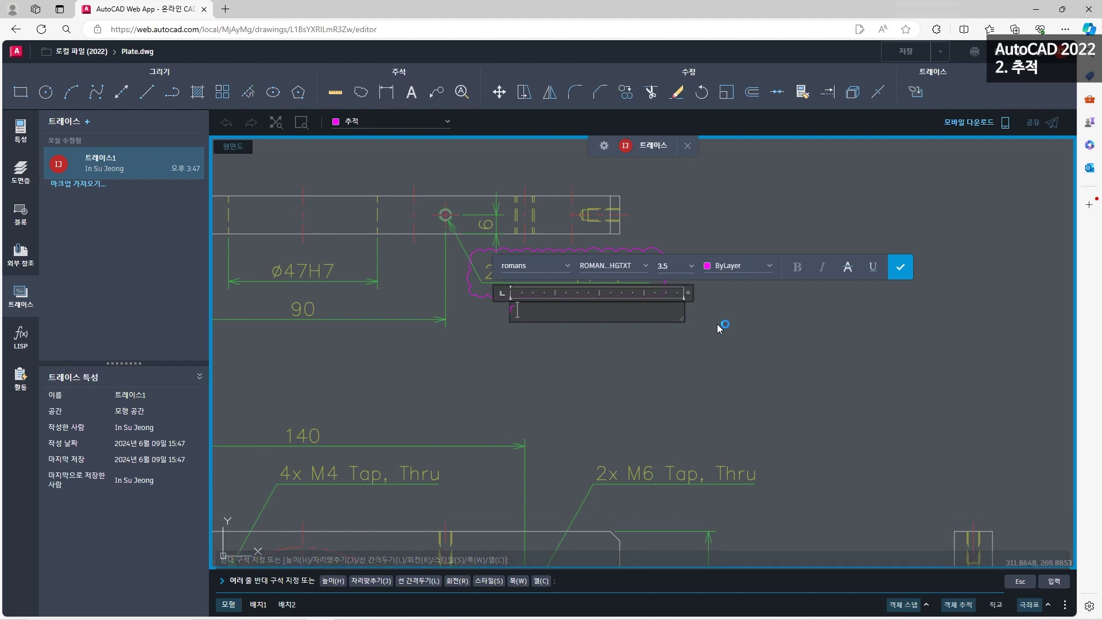
pyautogui.write('remove')
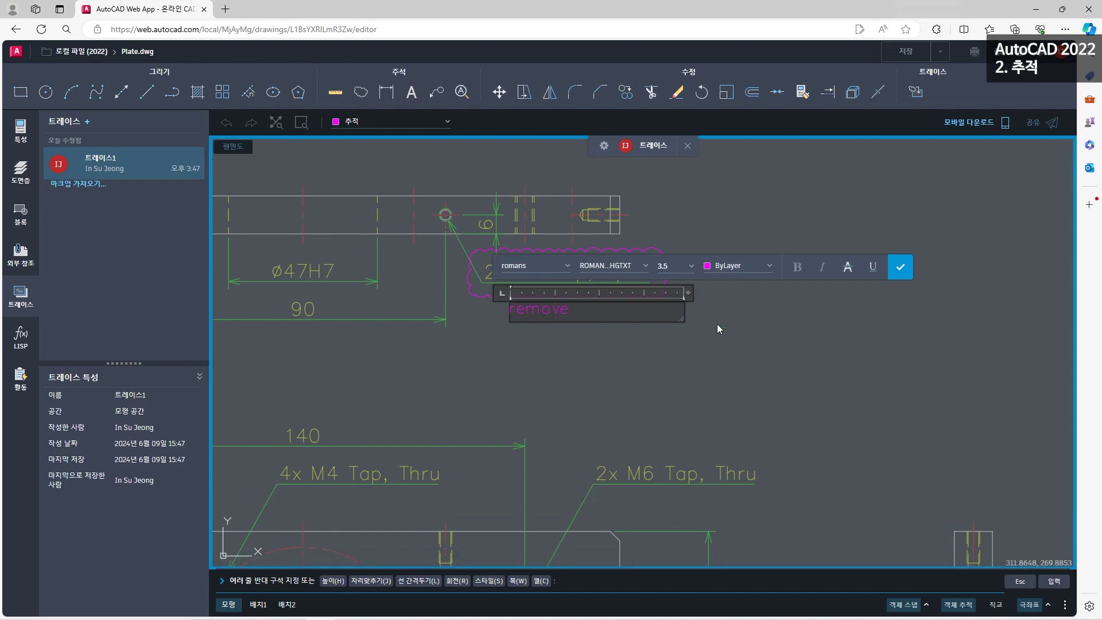
pyautogui.click(902, 276)
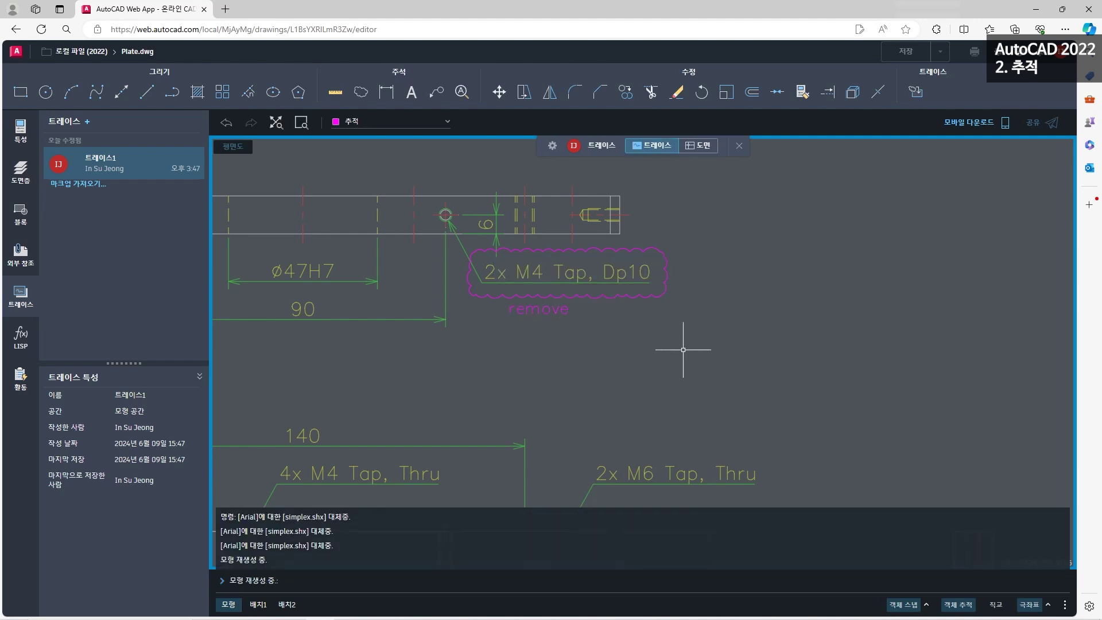
pyautogui.scroll(-2, 629, 326)
pyautogui.moveTo(629, 326); pyautogui.dragTo(675, 320, button='middle')
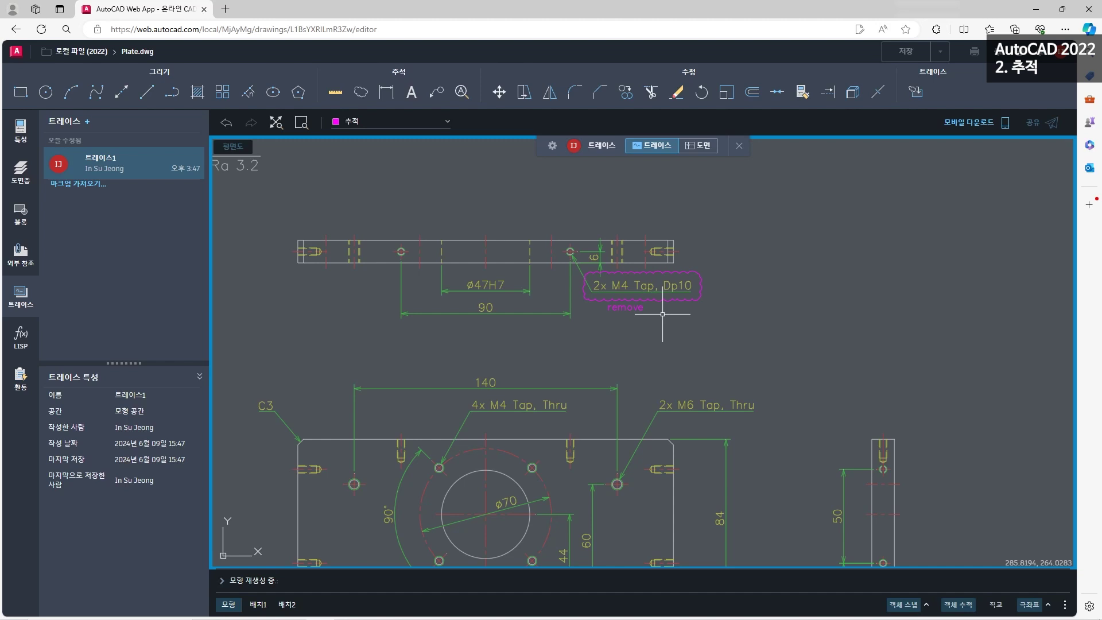
pyautogui.click(740, 148)
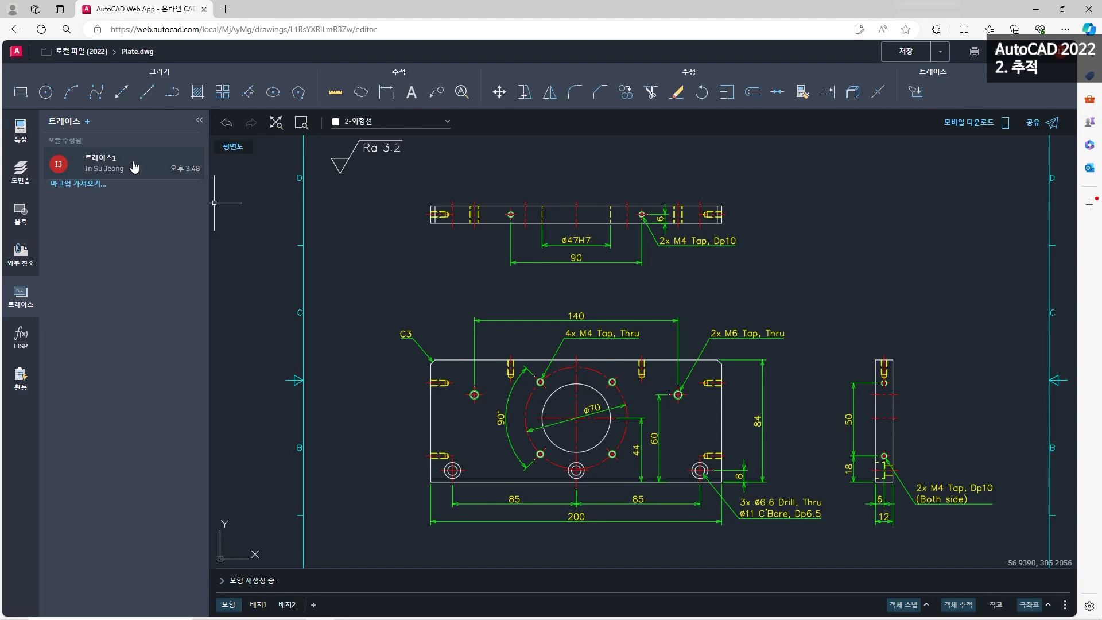
# - Rename the trace to "설계 불량" and save the drawing
pyautogui.rightClick(134, 166)
pyautogui.click(163, 191)
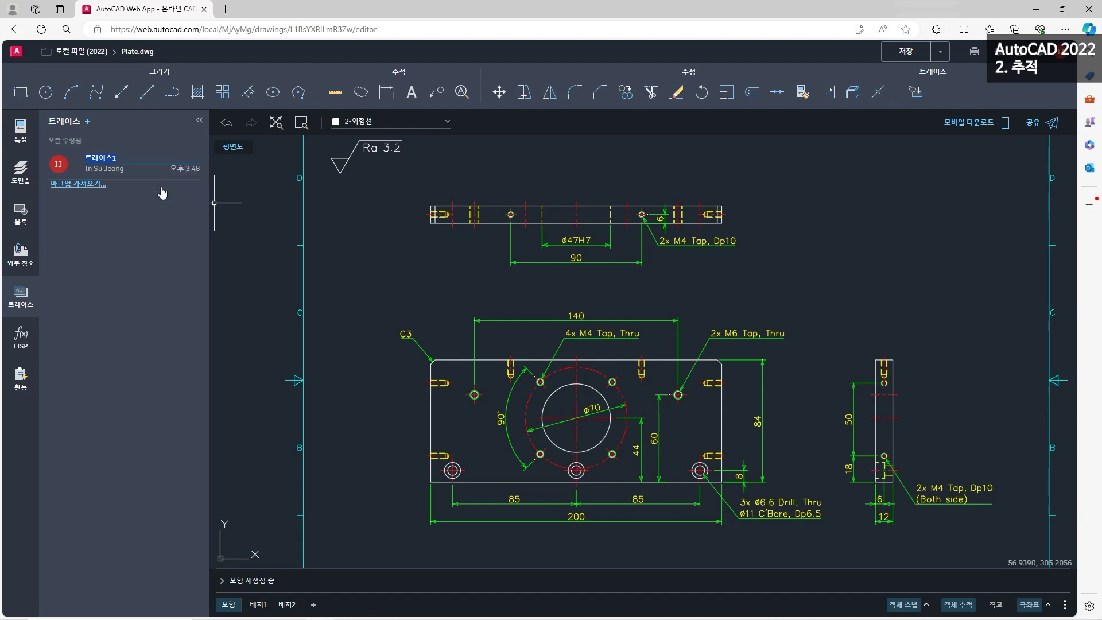
pyautogui.write('설계 불량')
pyautogui.press('Return')
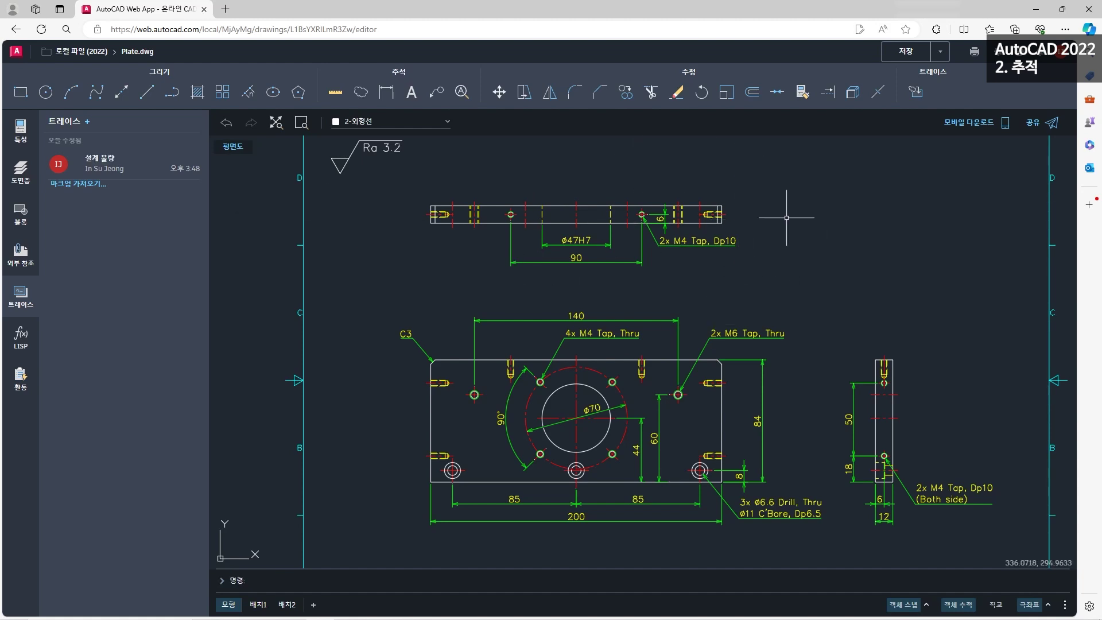
pyautogui.click(906, 53)
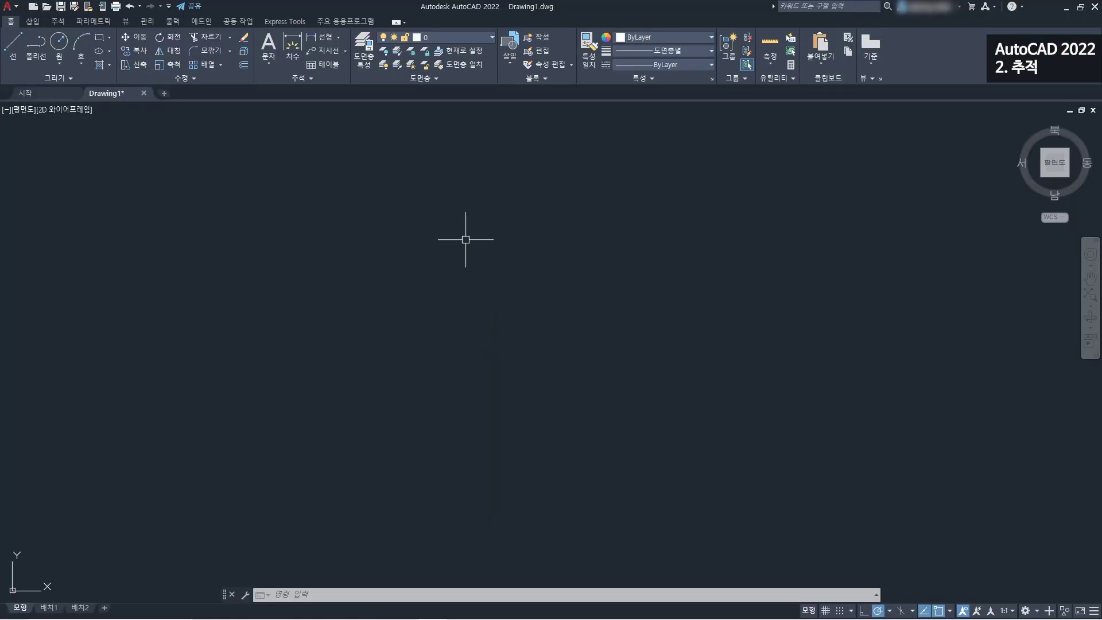
# - Switch to desktop AutoCAD 2022 and open the Plate drawing from the 2022 folder
pyautogui.click(47, 6)
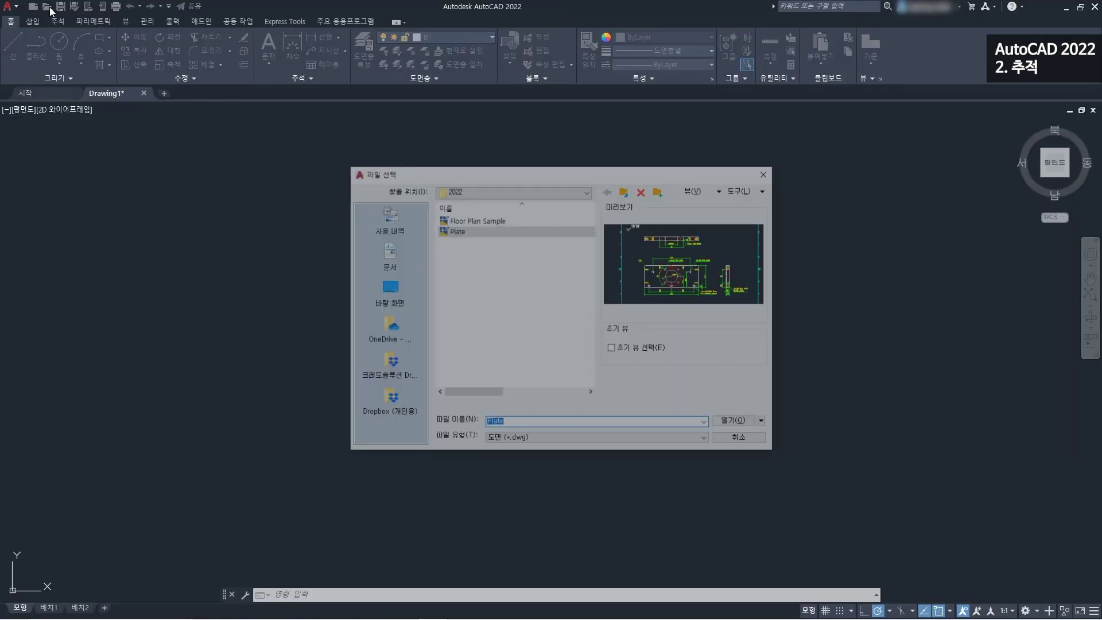
pyautogui.click(463, 265)
pyautogui.click(469, 231)
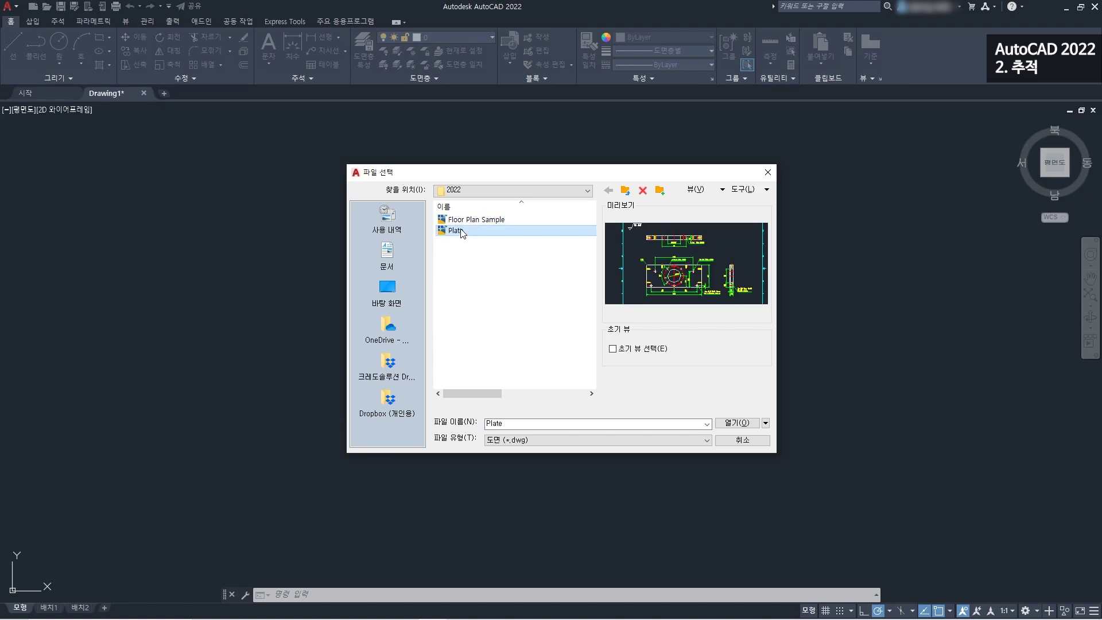
pyautogui.click(737, 424)
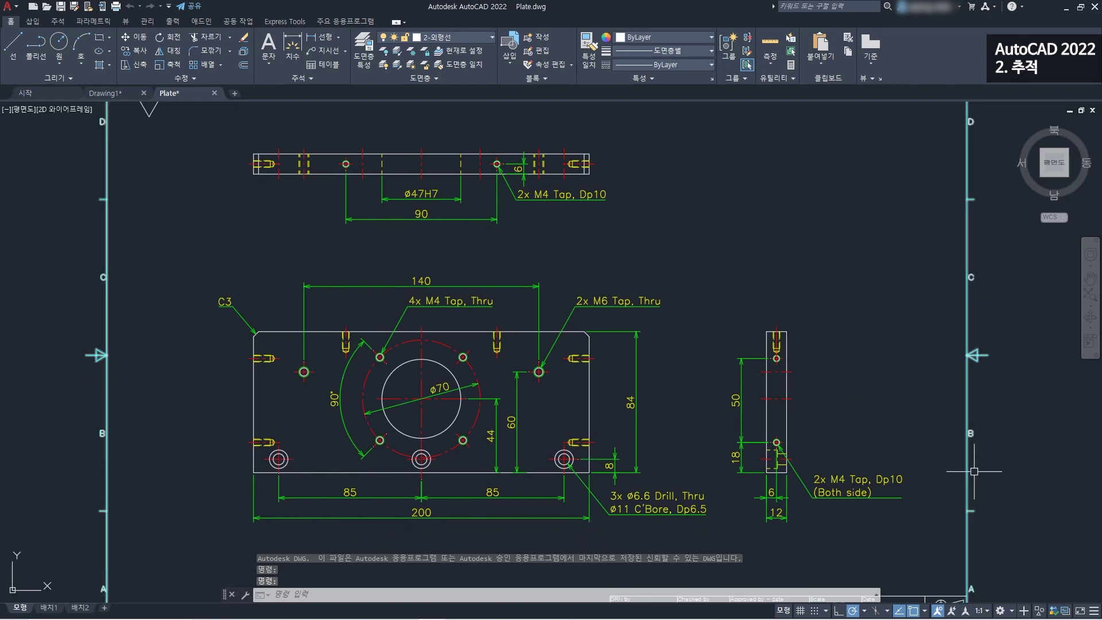
# - Bring up the list of traces in the Plate drawing and open the "설계 불량" trace
pyautogui.click(1064, 612)
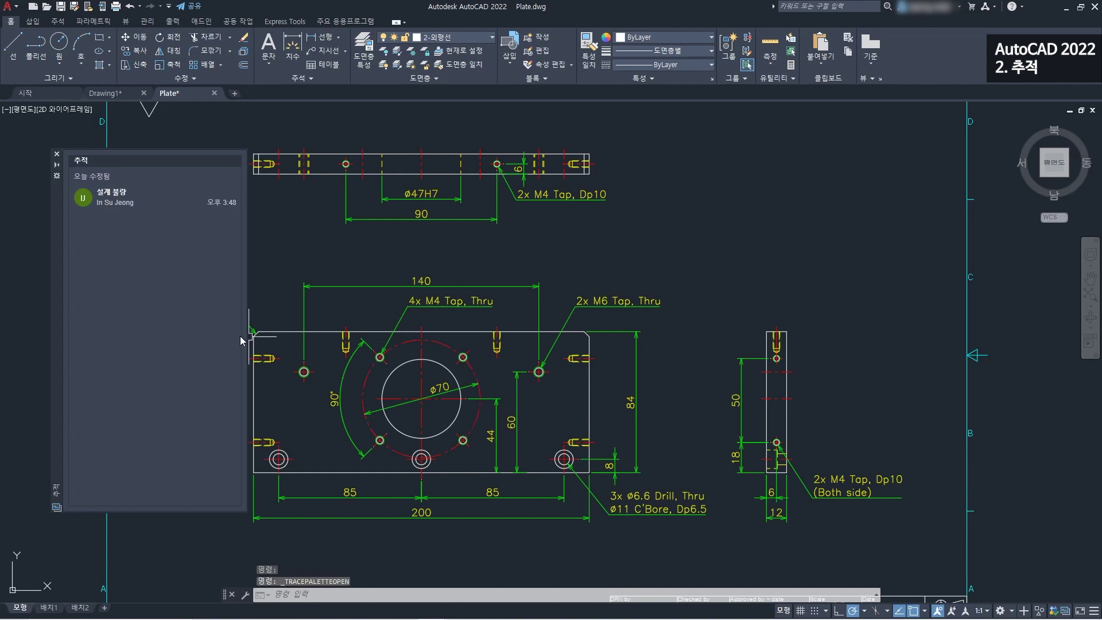
pyautogui.click(57, 155)
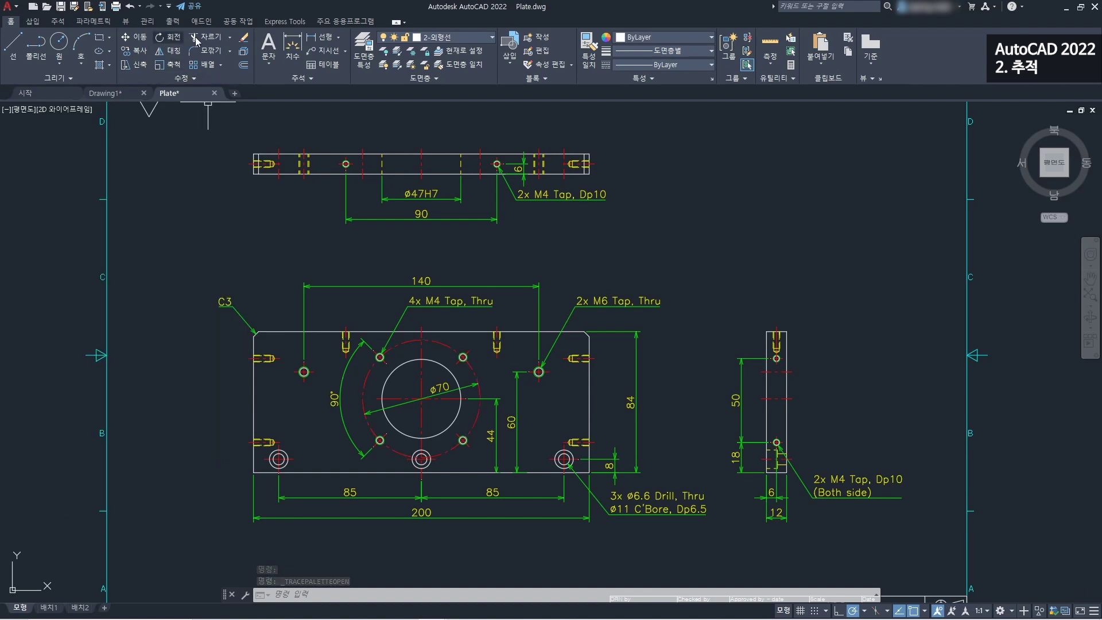
pyautogui.click(239, 22)
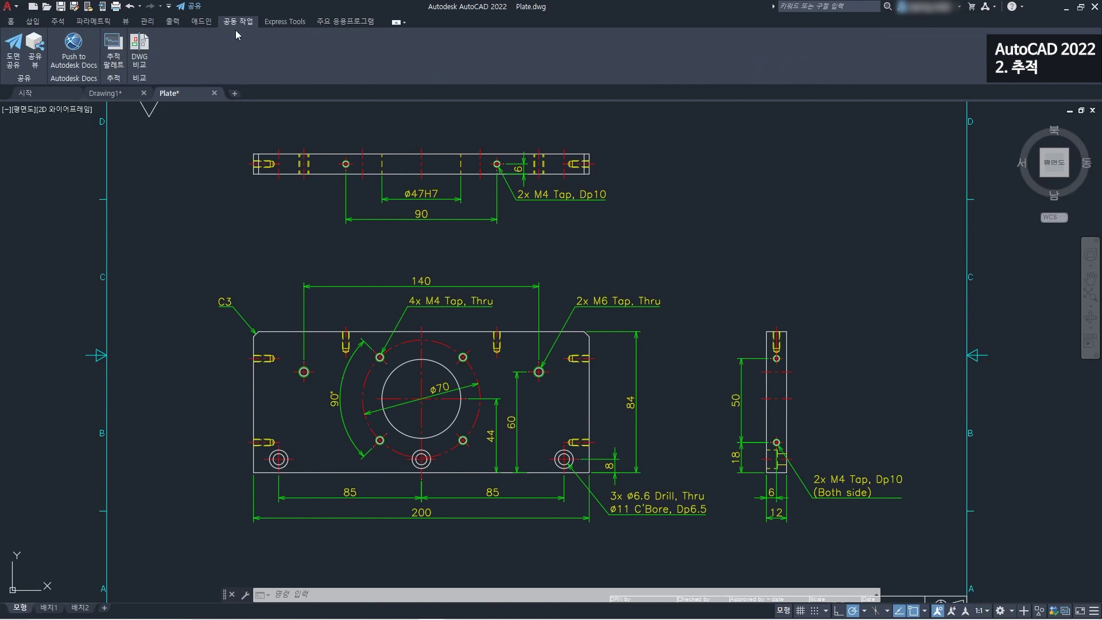
pyautogui.click(117, 55)
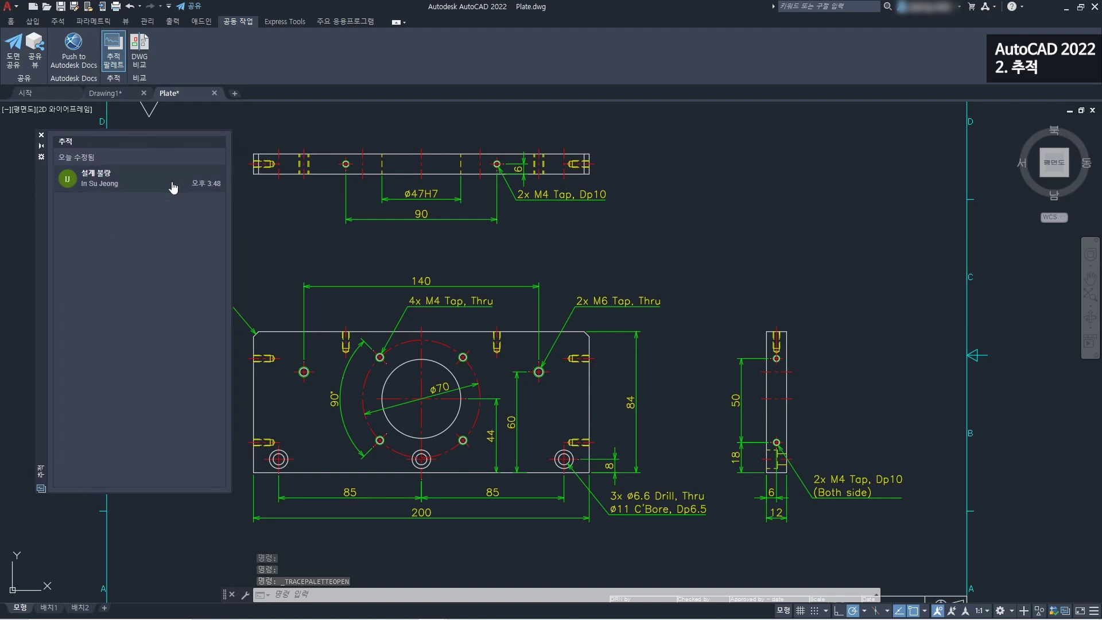
pyautogui.click(136, 183)
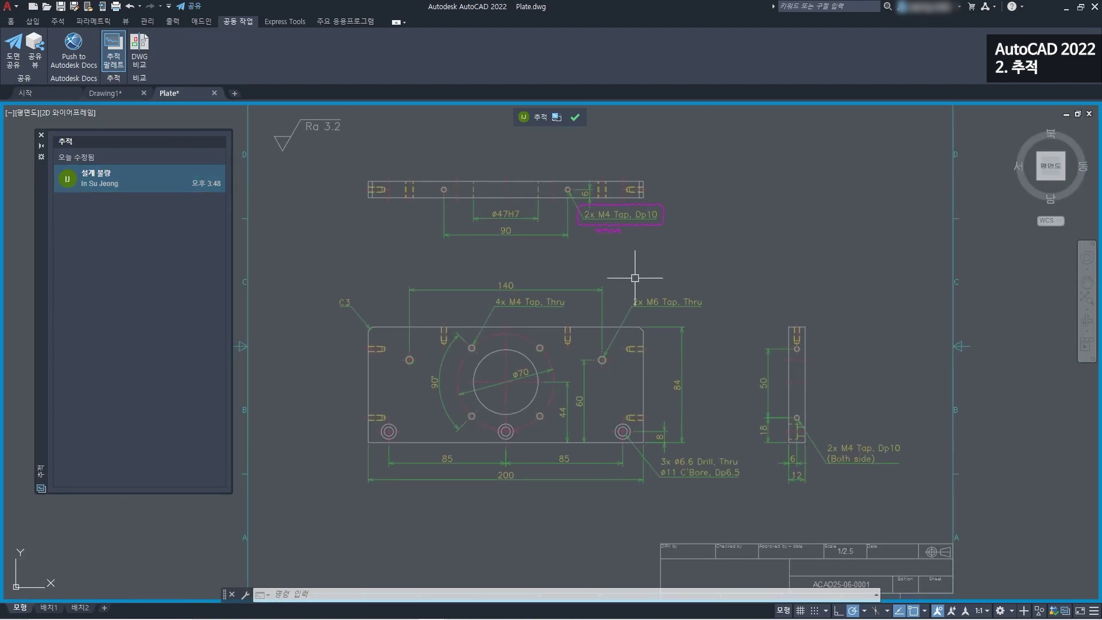
# - Toggle the trace between front and back to compare both displays, ending with it behind the editable drawing
pyautogui.click(556, 118)
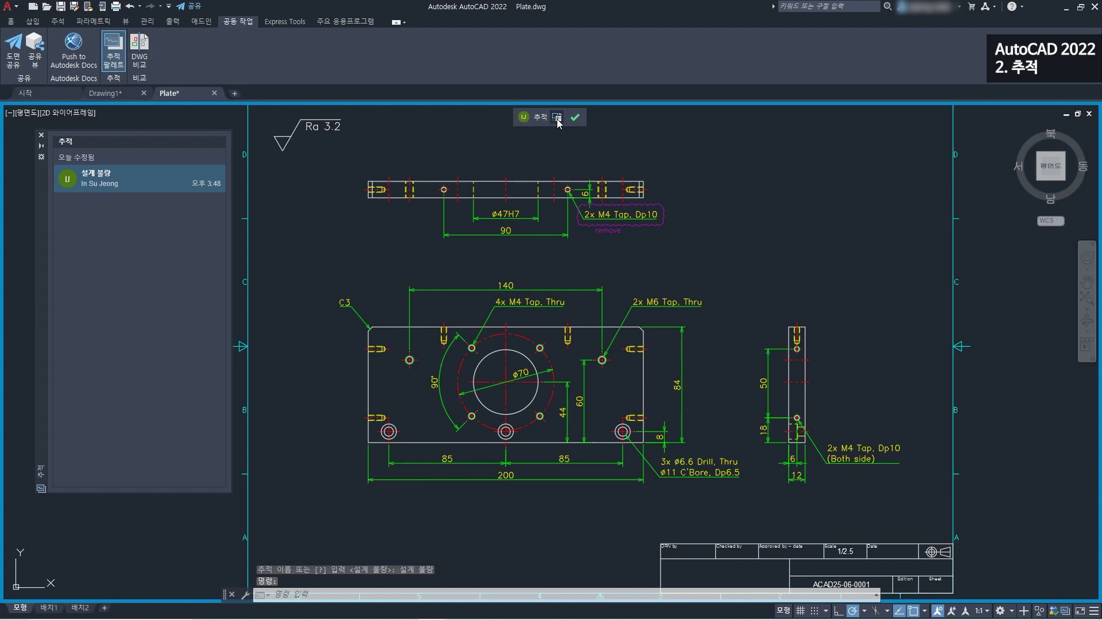
pyautogui.click(556, 118)
pyautogui.click(556, 118)
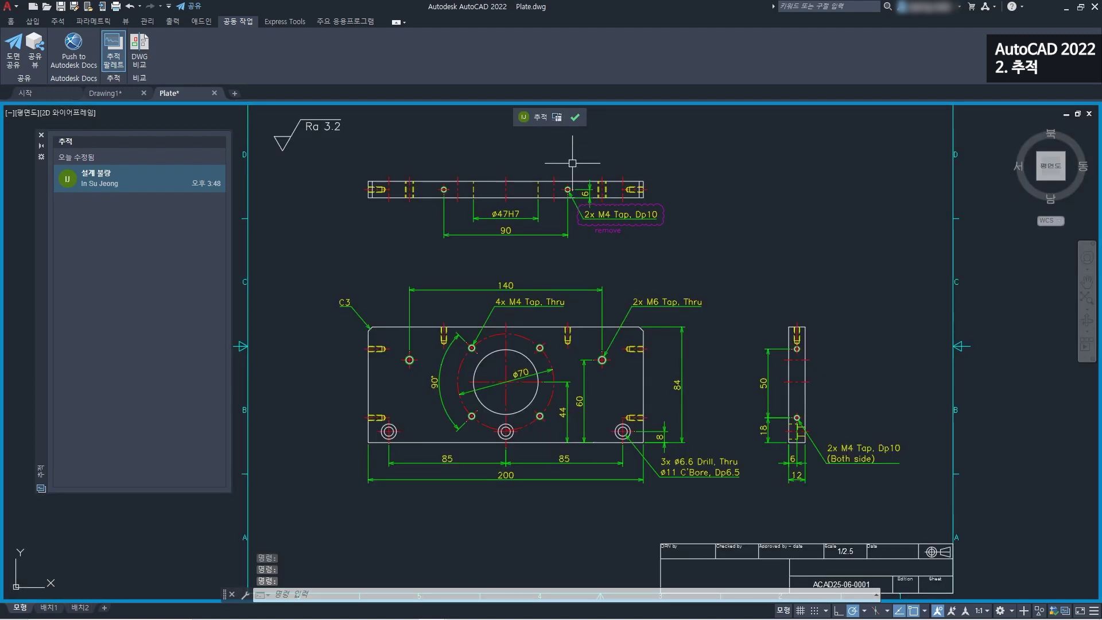
pyautogui.scroll(2, 575, 221)
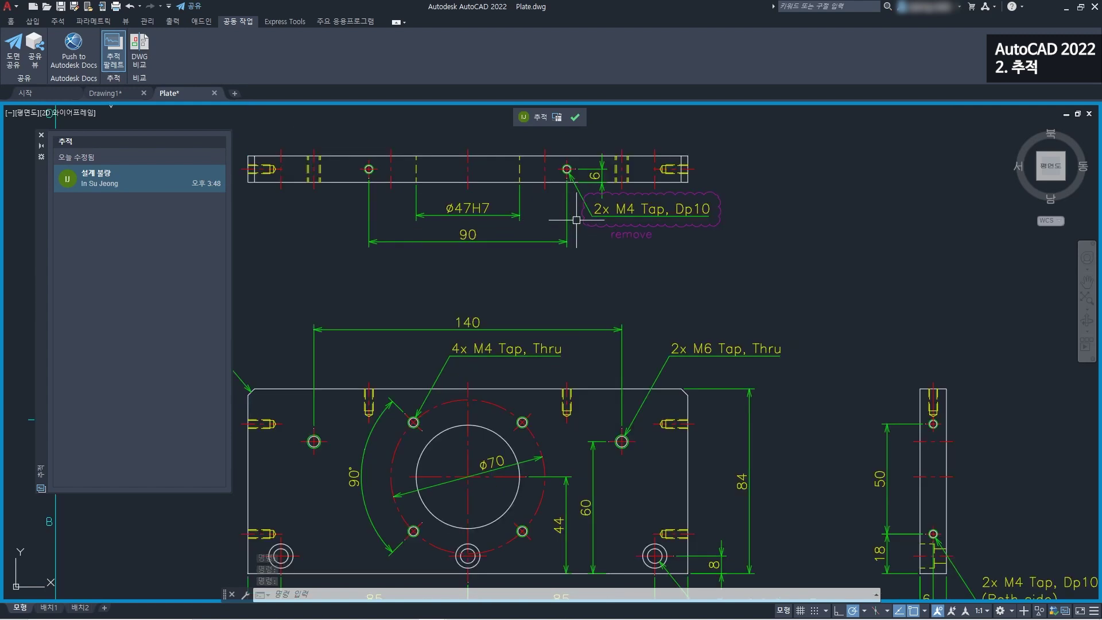
pyautogui.click(556, 118)
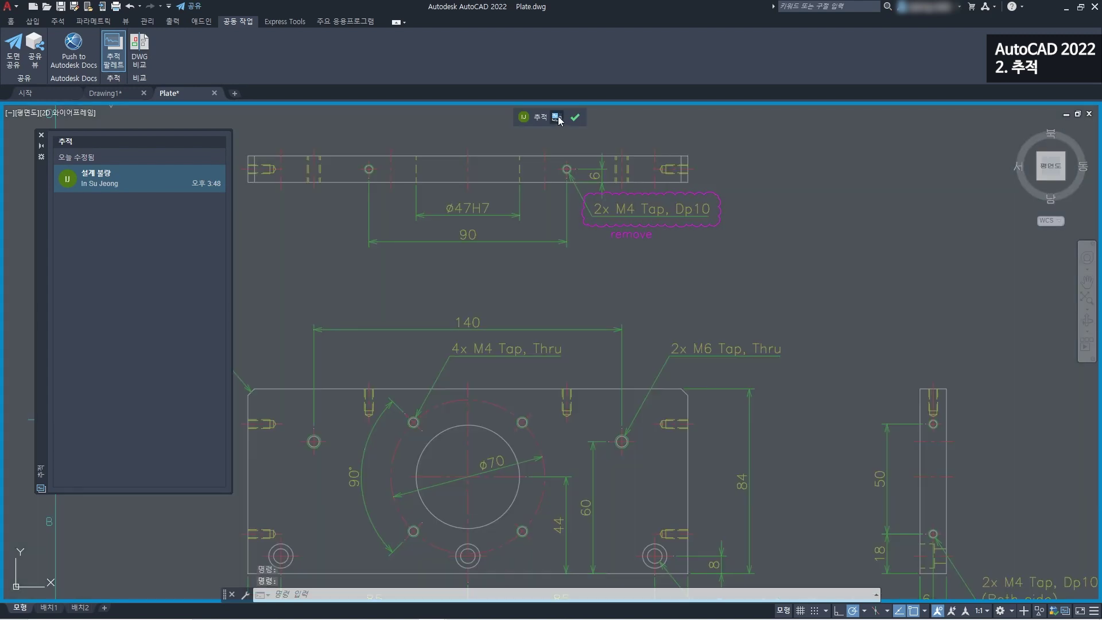
pyautogui.click(557, 117)
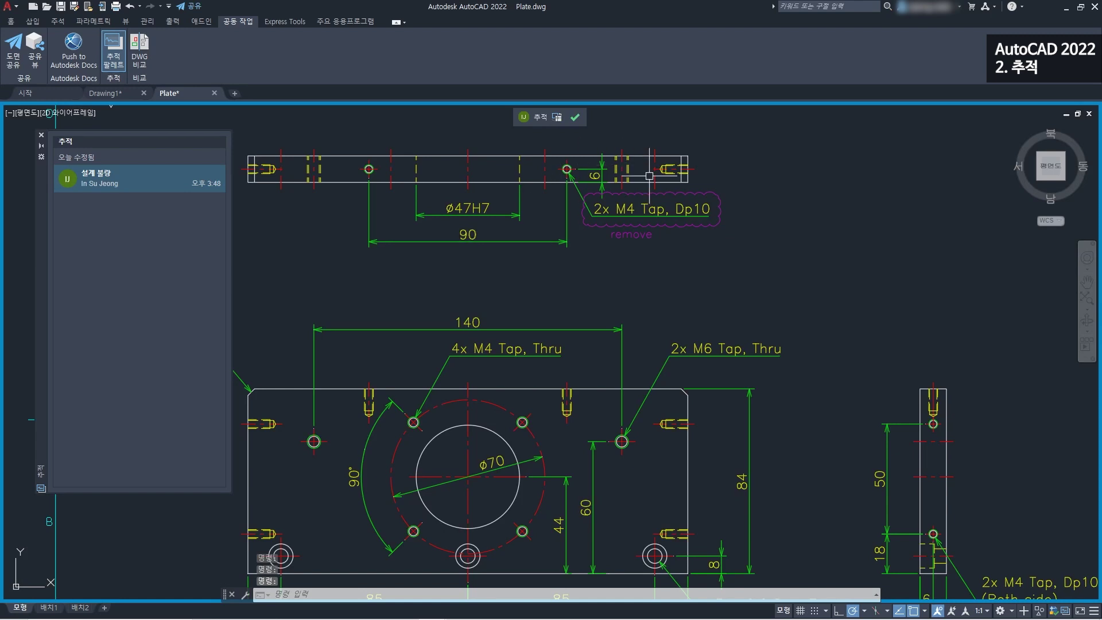
# - Erase the "2x M4 Tap, Dp10" leader note, the 6 and 90 dimensions and both M4 tapped holes from the top view
pyautogui.scroll(3, 651, 183)
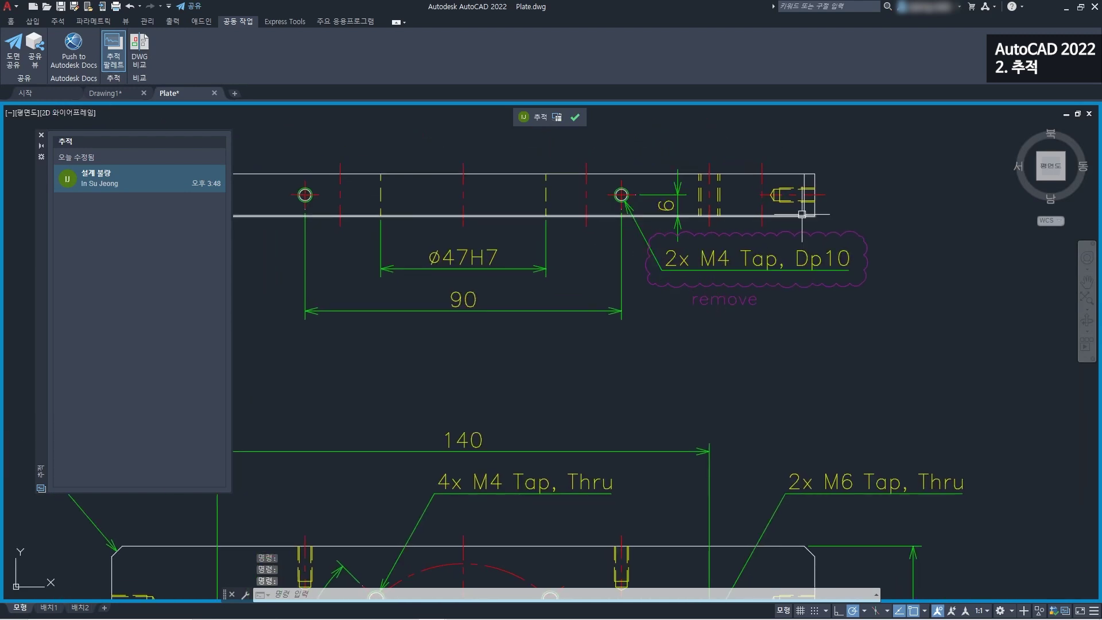
pyautogui.click(754, 260)
pyautogui.click(675, 204)
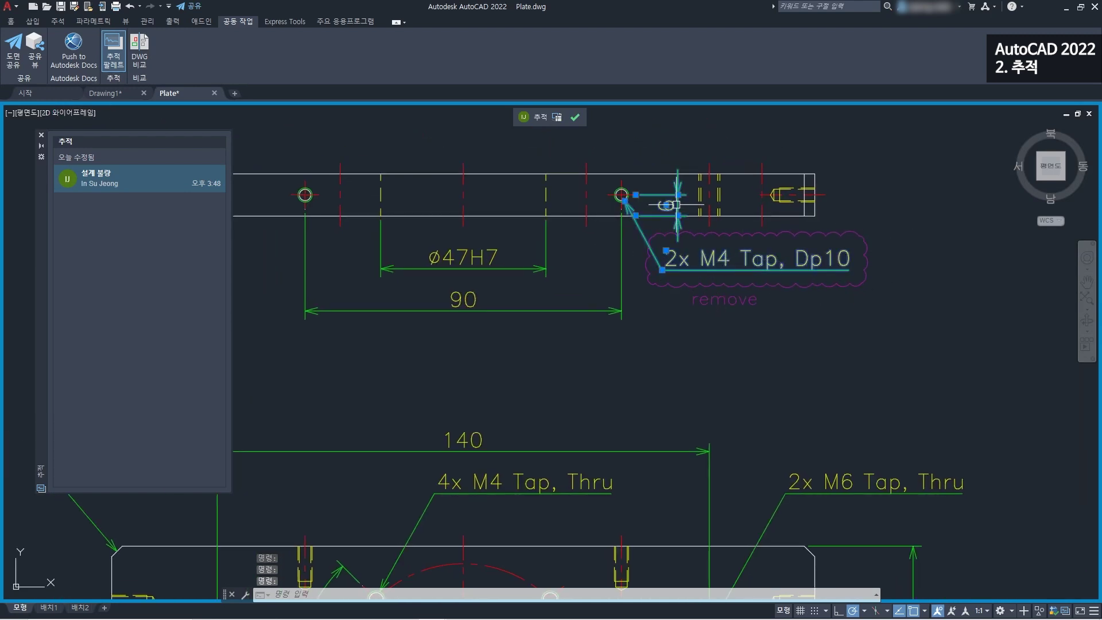
pyautogui.moveTo(637, 320); pyautogui.dragTo(708, 315, button='middle')
pyautogui.click(649, 306)
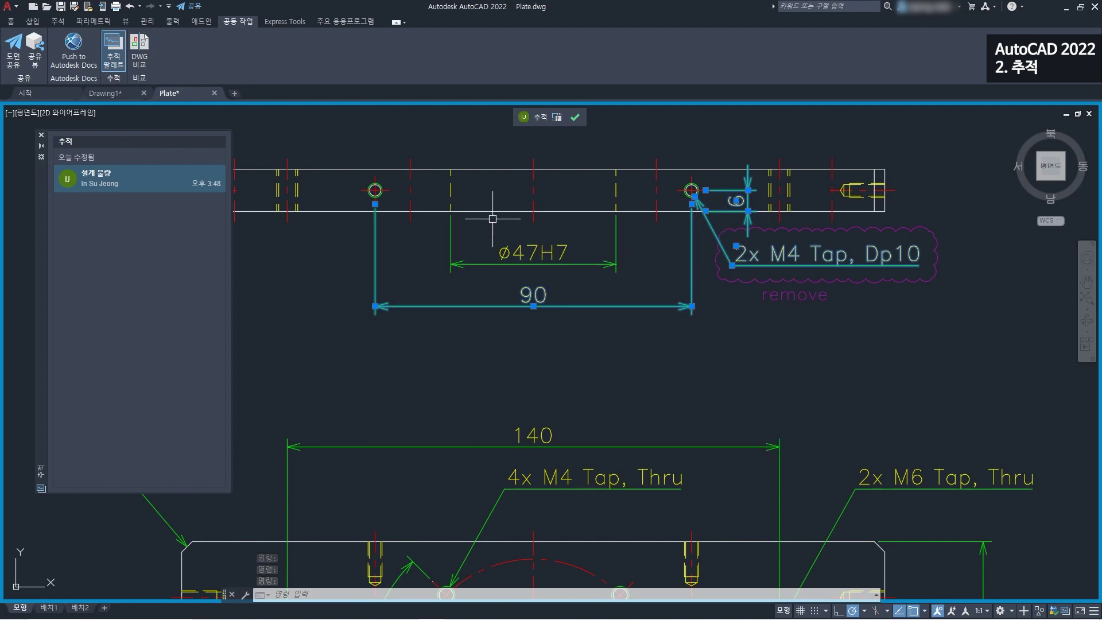
pyautogui.click(352, 154)
pyautogui.click(396, 222)
pyautogui.click(675, 152)
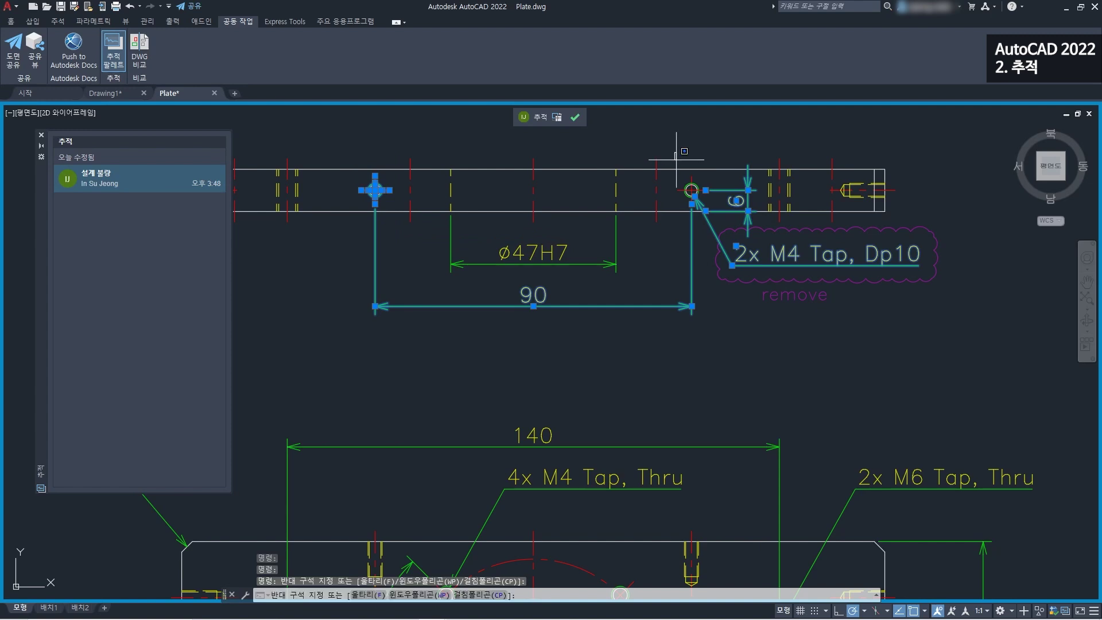
pyautogui.click(715, 228)
pyautogui.click(10, 21)
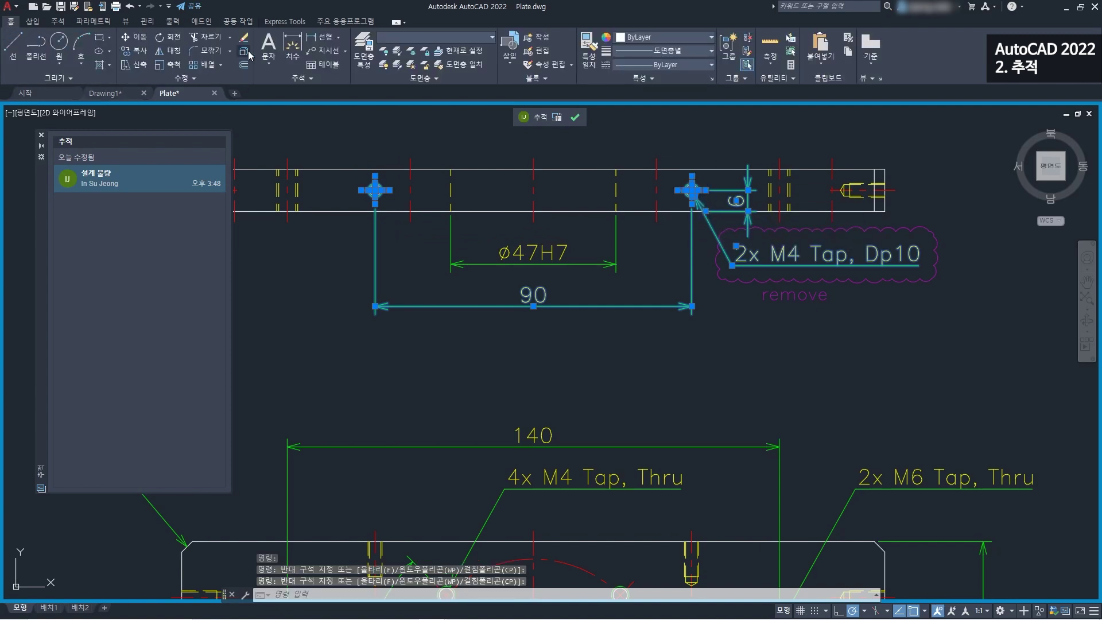
pyautogui.click(244, 37)
# - Erase the two vertical hidden tapped holes along the plate's upper edge in the front view
pyautogui.scroll(-2, 627, 180)
pyautogui.moveTo(670, 385); pyautogui.dragTo(668, 262, button='middle')
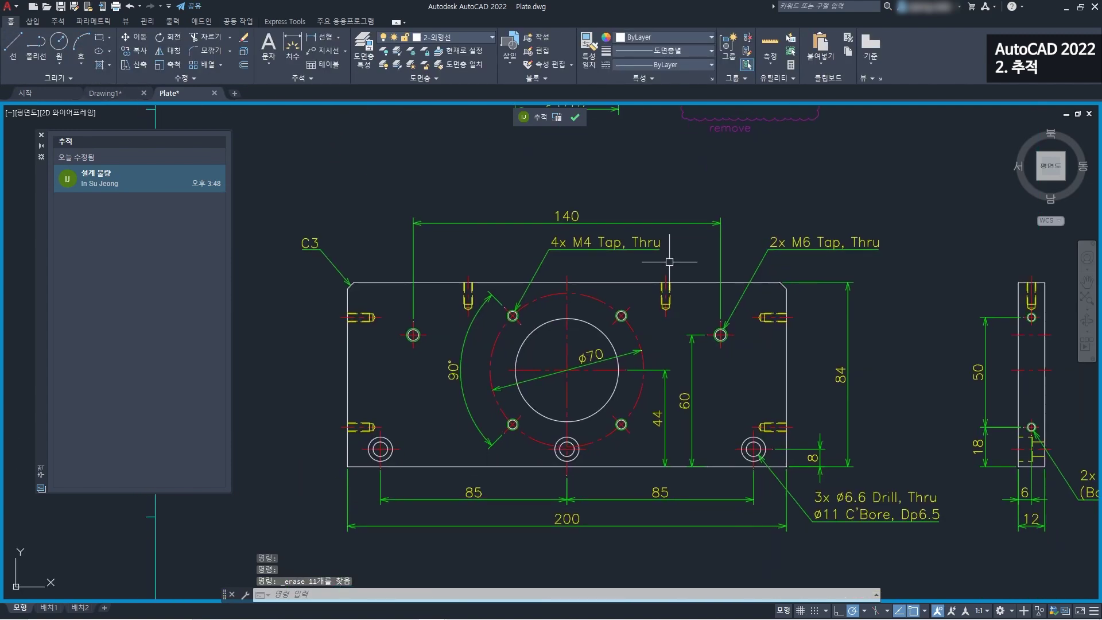
pyautogui.click(521, 225)
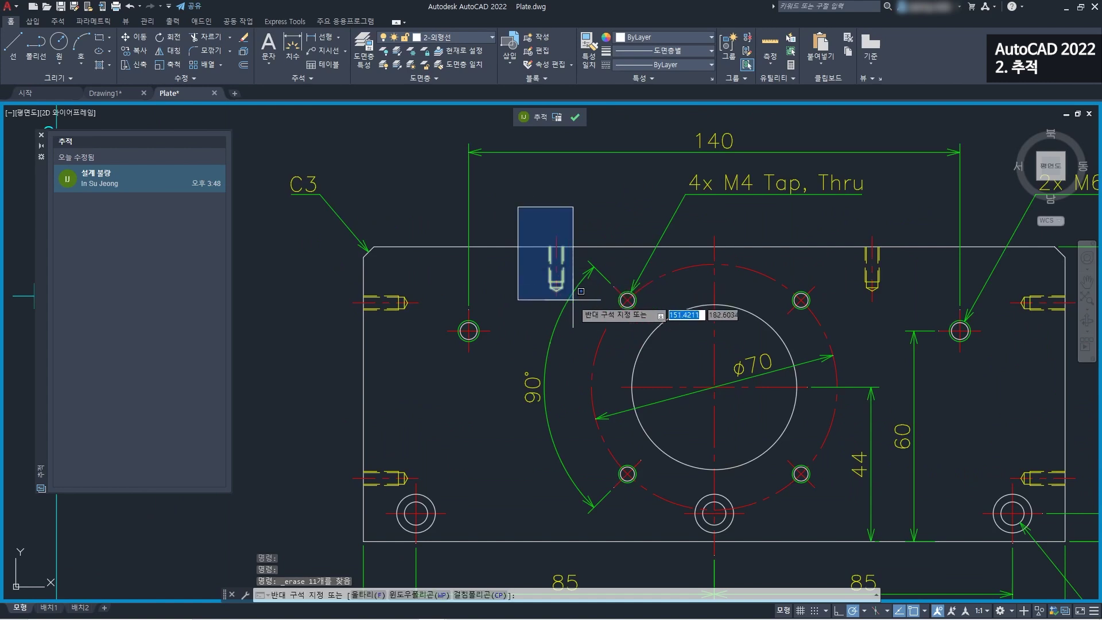
pyautogui.click(576, 312)
pyautogui.click(854, 227)
pyautogui.click(899, 317)
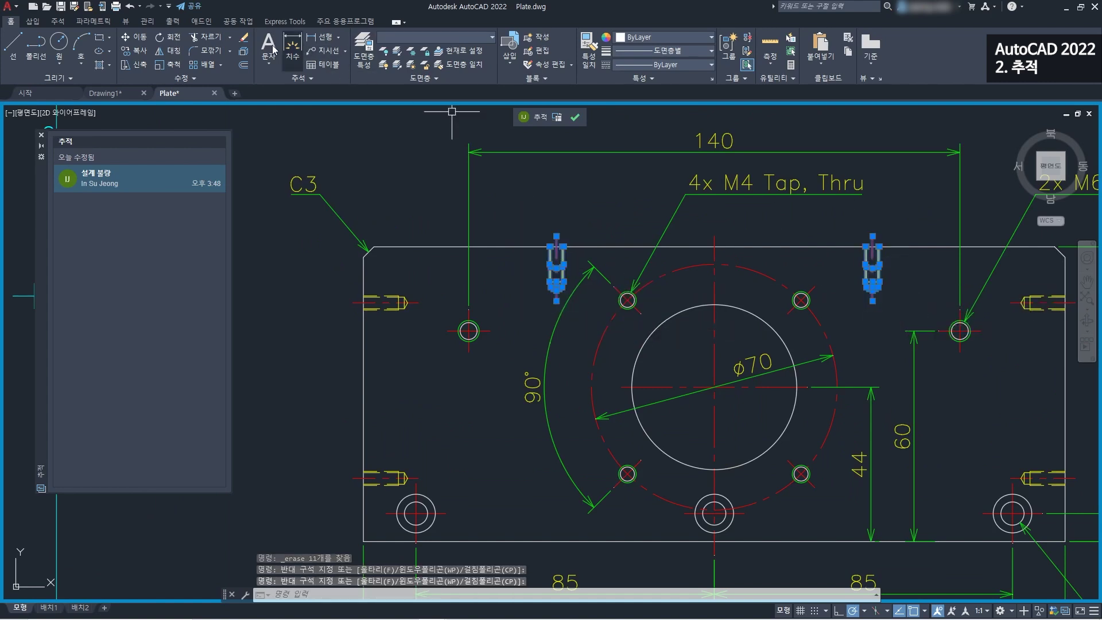
pyautogui.press('Delete')
pyautogui.scroll(-2, 580, 234)
pyautogui.scroll(-2, 580, 234)
pyautogui.moveTo(817, 258); pyautogui.dragTo(674, 261, button='middle')
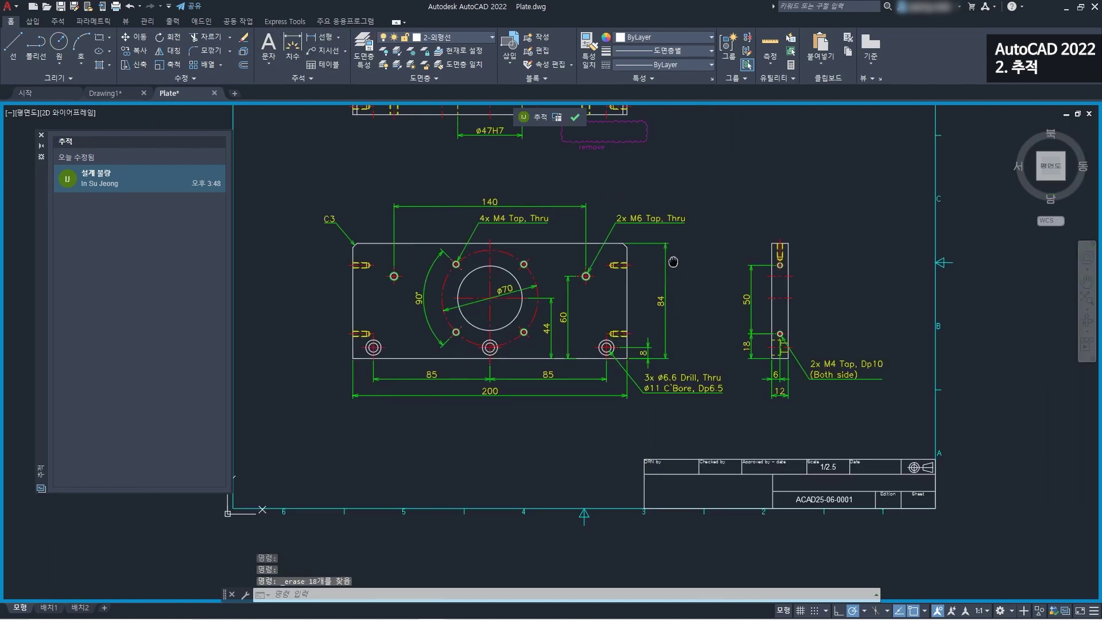
# - Erase the vertical hidden tapped hole with its centerline at the upper edge of the side view
pyautogui.scroll(4, 778, 240)
pyautogui.click(761, 213)
pyautogui.scroll(4, 777, 252)
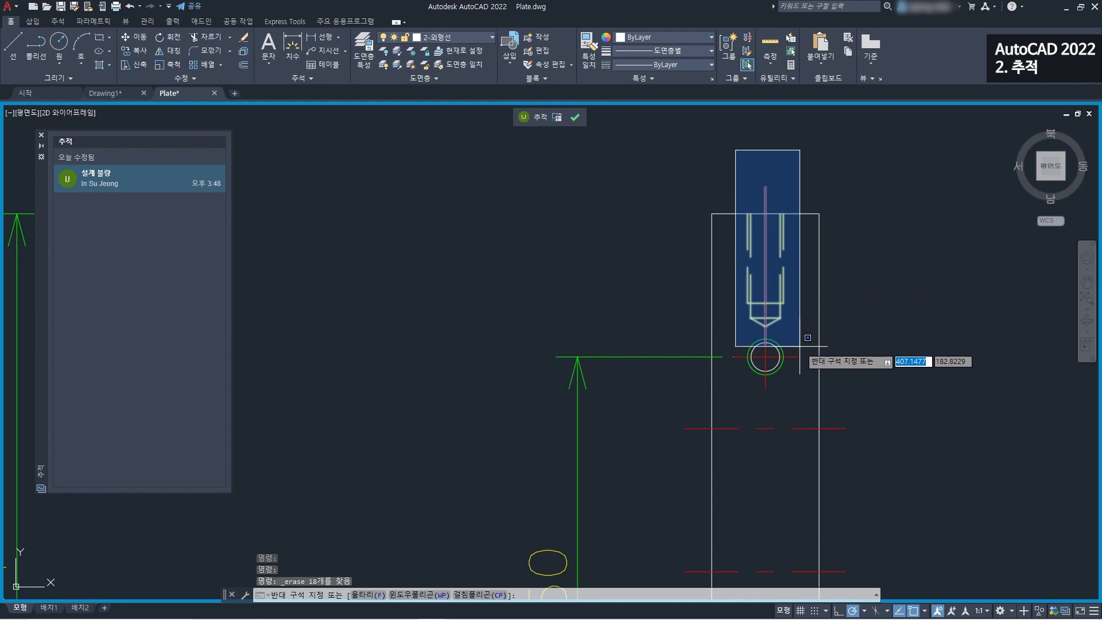
pyautogui.click(795, 331)
pyautogui.click(243, 38)
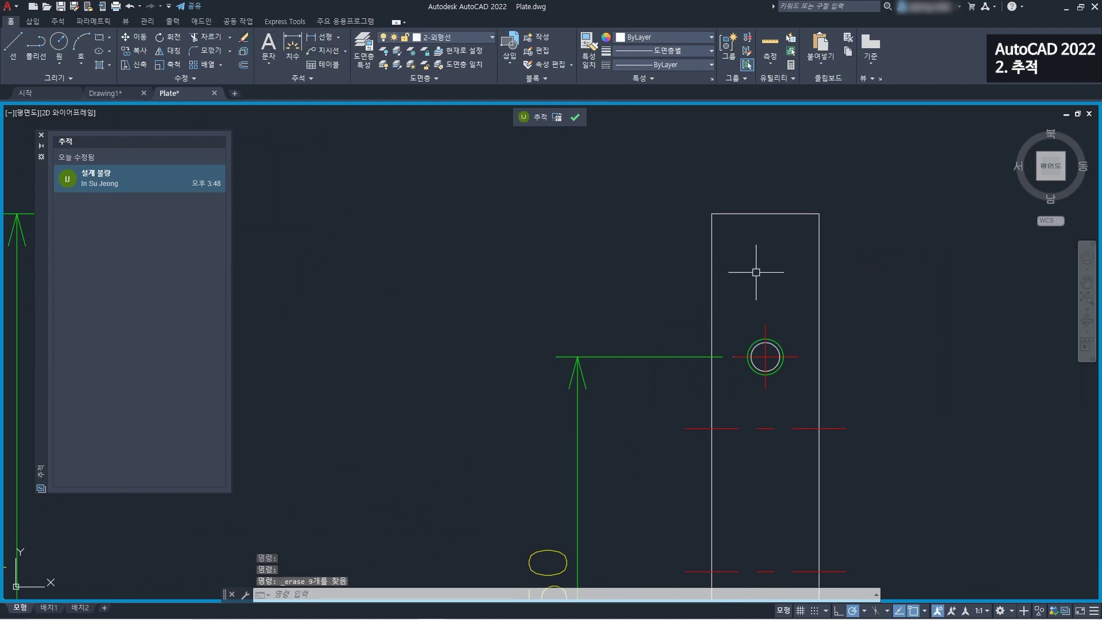
# - Finish working in the "설계 불량" trace, delete it from the Plate drawing and dismiss the trace list
pyautogui.scroll(-3, 713, 245)
pyautogui.scroll(1, 688, 270)
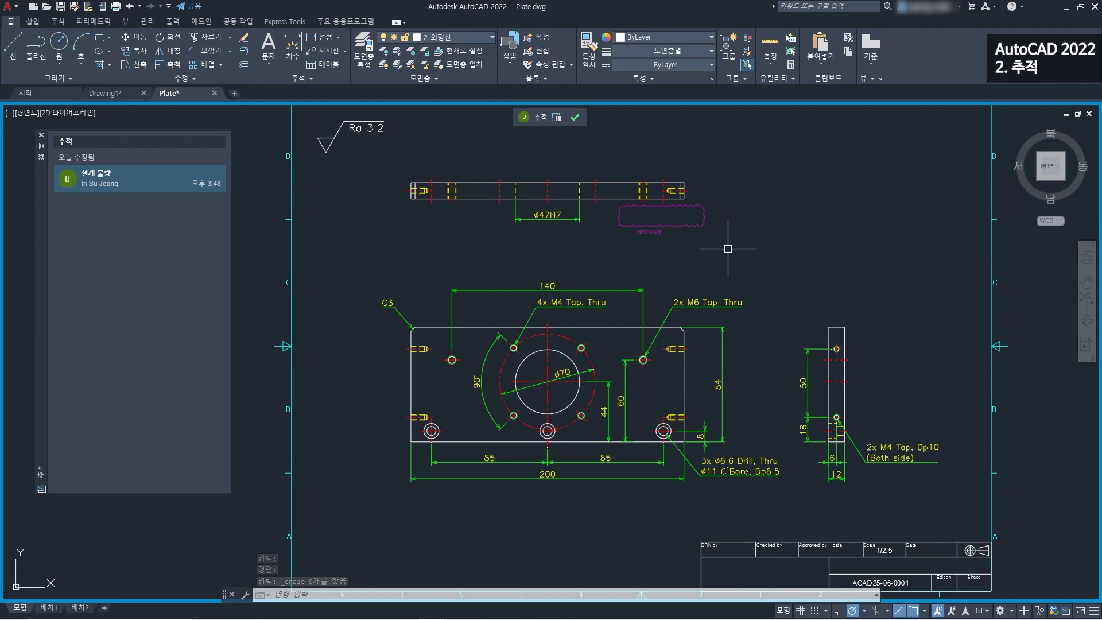
pyautogui.click(575, 119)
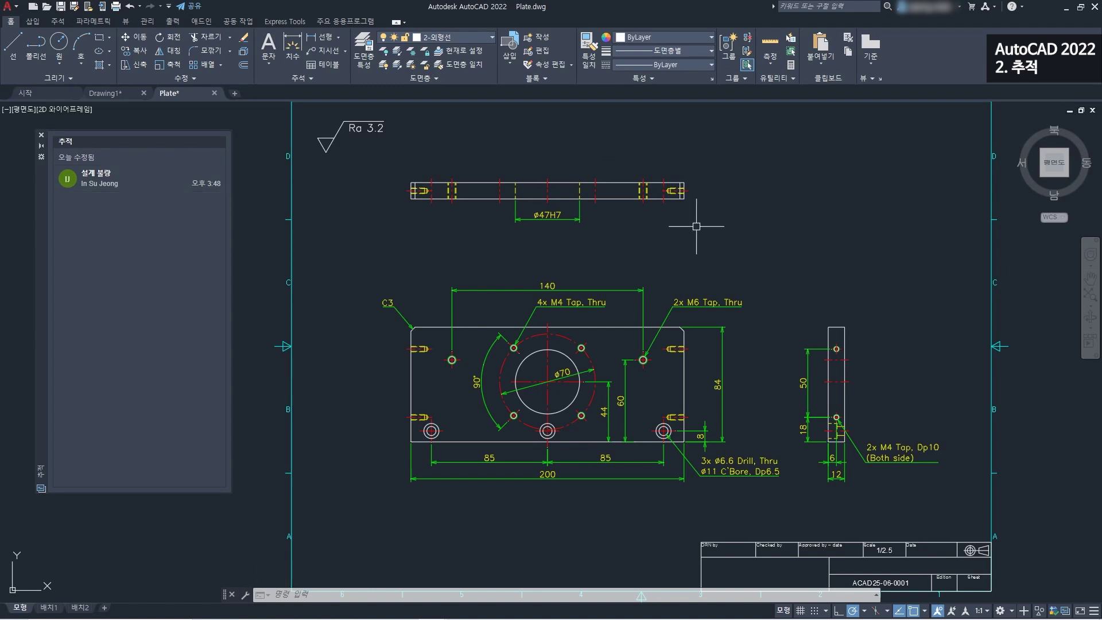
pyautogui.rightClick(165, 190)
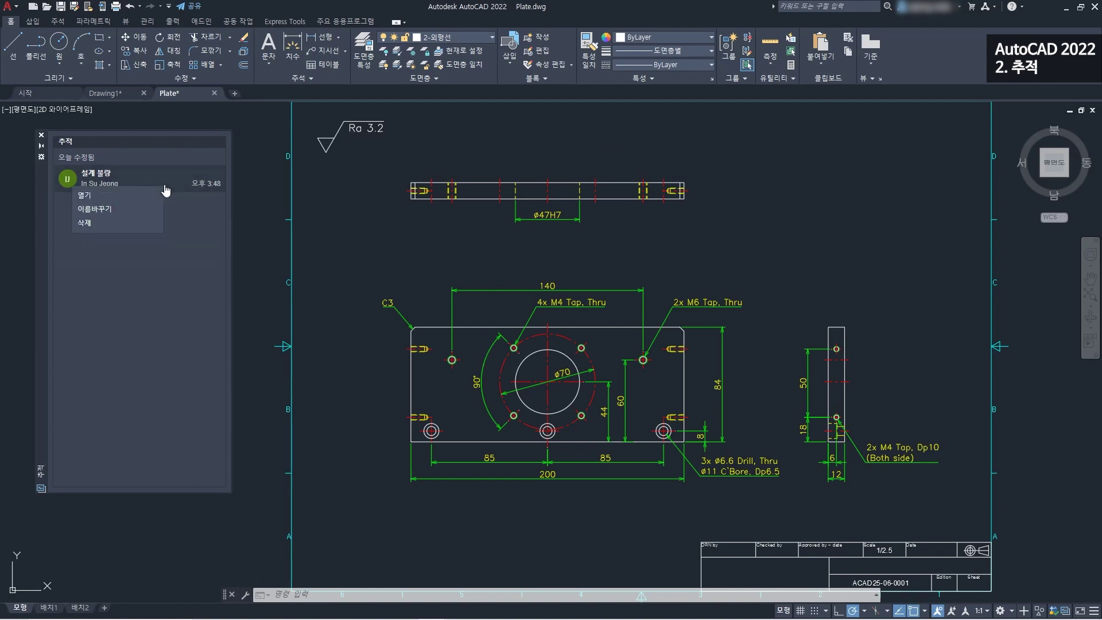
pyautogui.click(124, 225)
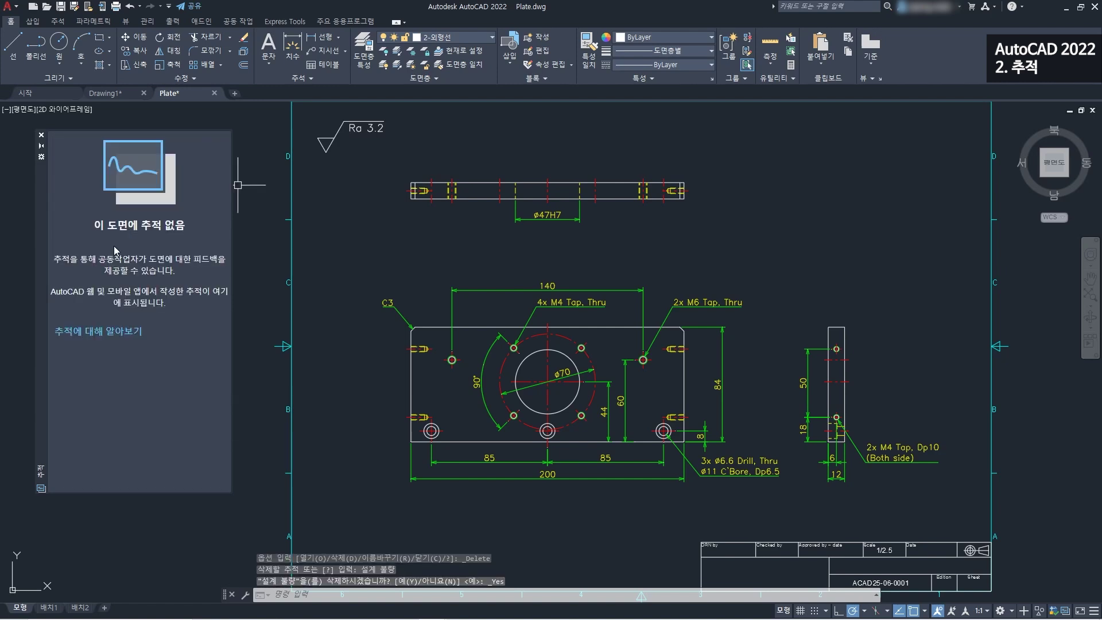
pyautogui.click(41, 135)
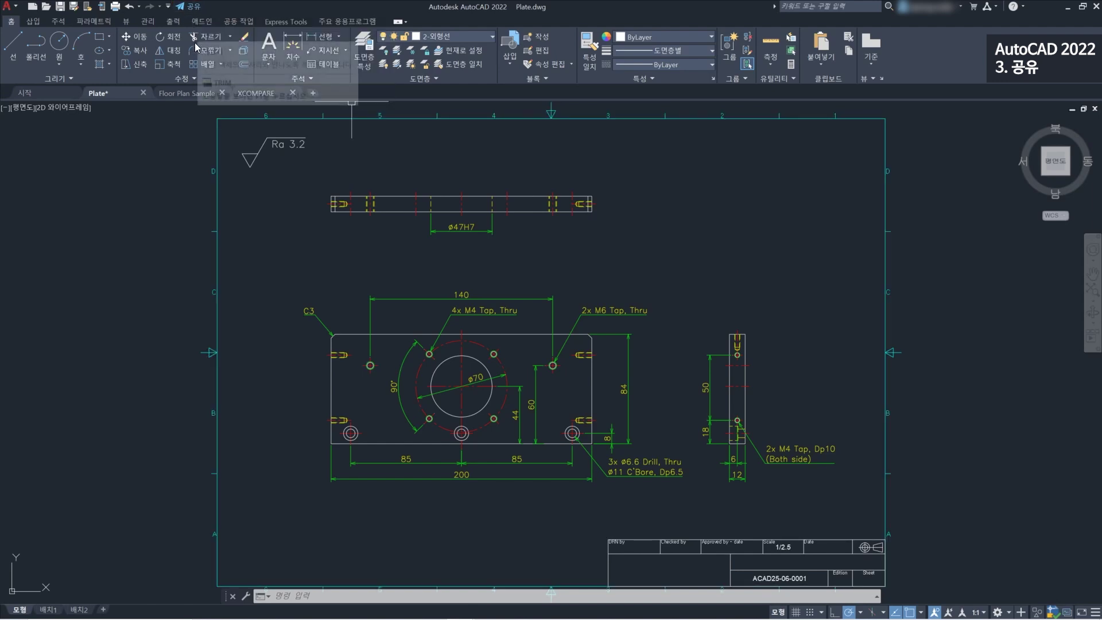
# - Create a share link for the Plate drawing that allows editing and saving a copy, and copy it to the clipboard
pyautogui.click(245, 23)
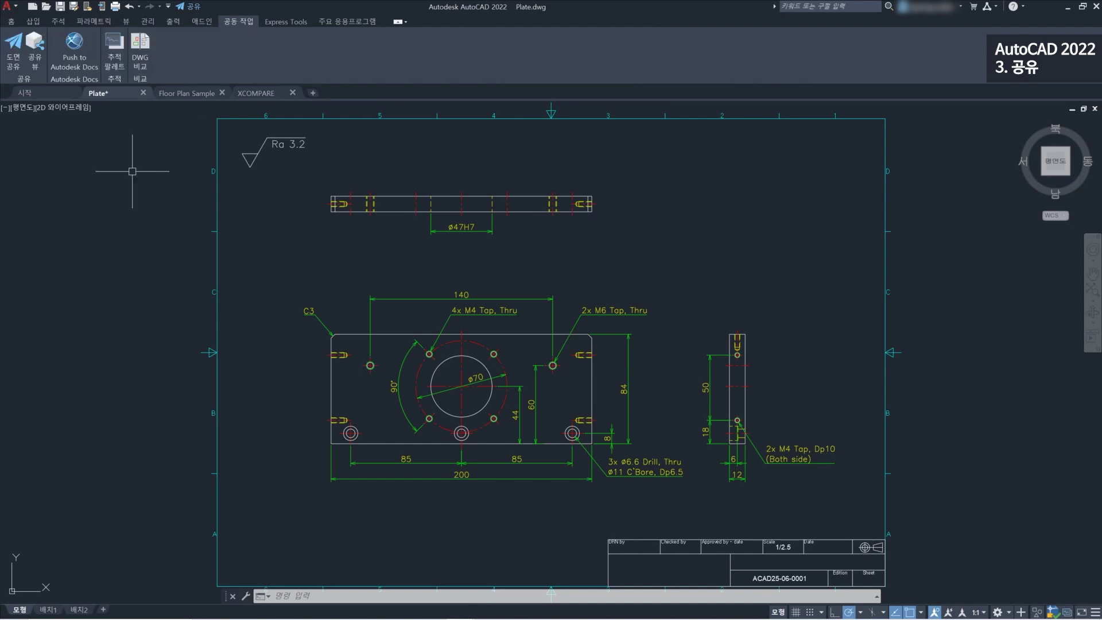
pyautogui.click(17, 68)
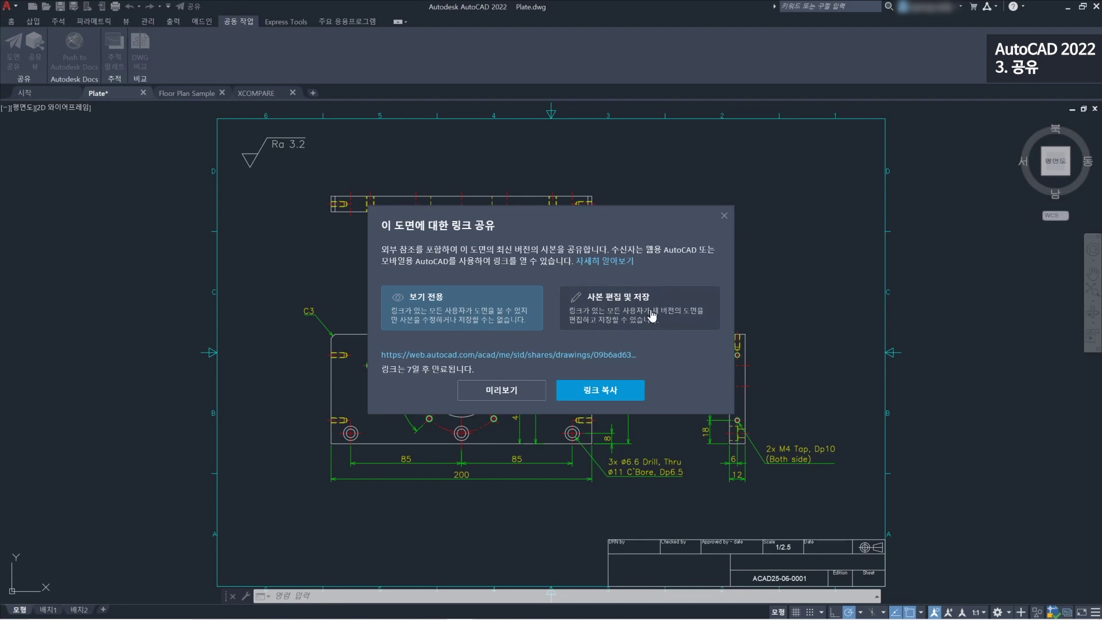
pyautogui.click(612, 316)
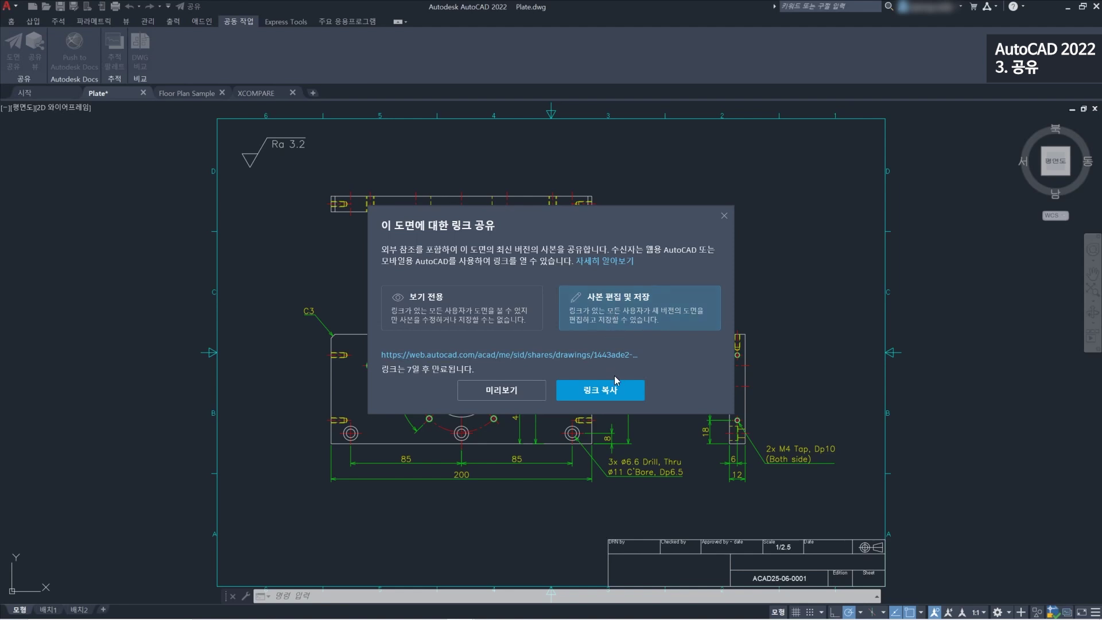
pyautogui.click(607, 401)
pyautogui.click(724, 215)
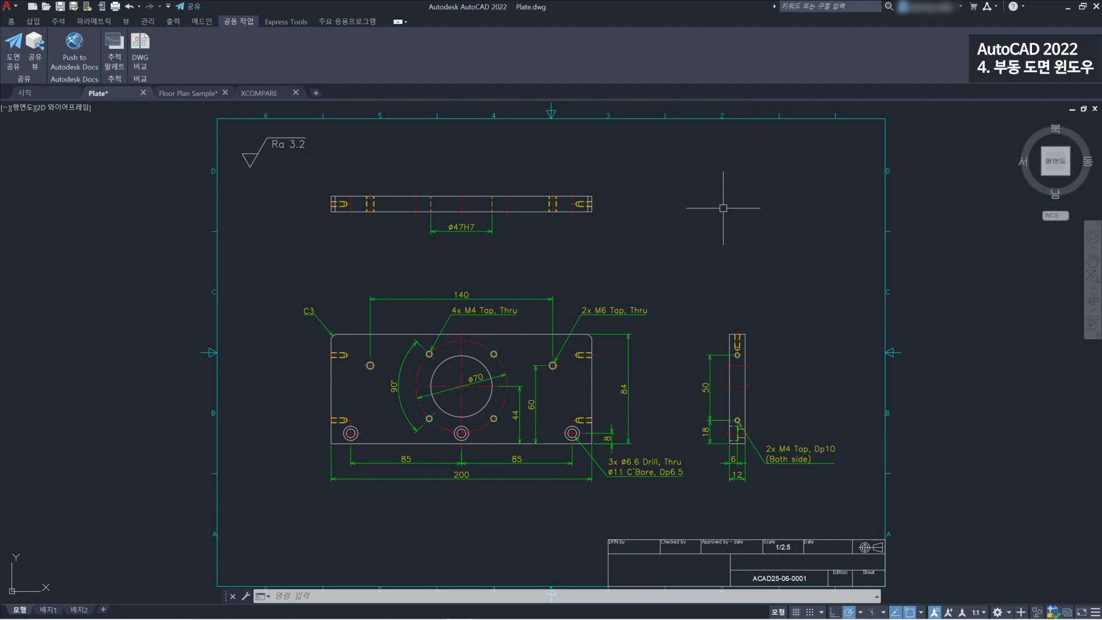
# - Detach the Plate drawing into a floating window and place it over the Floor Plan Sample drawing
pyautogui.moveTo(128, 93)
pyautogui.moveTo(127, 93); pyautogui.dragTo(272, 139)
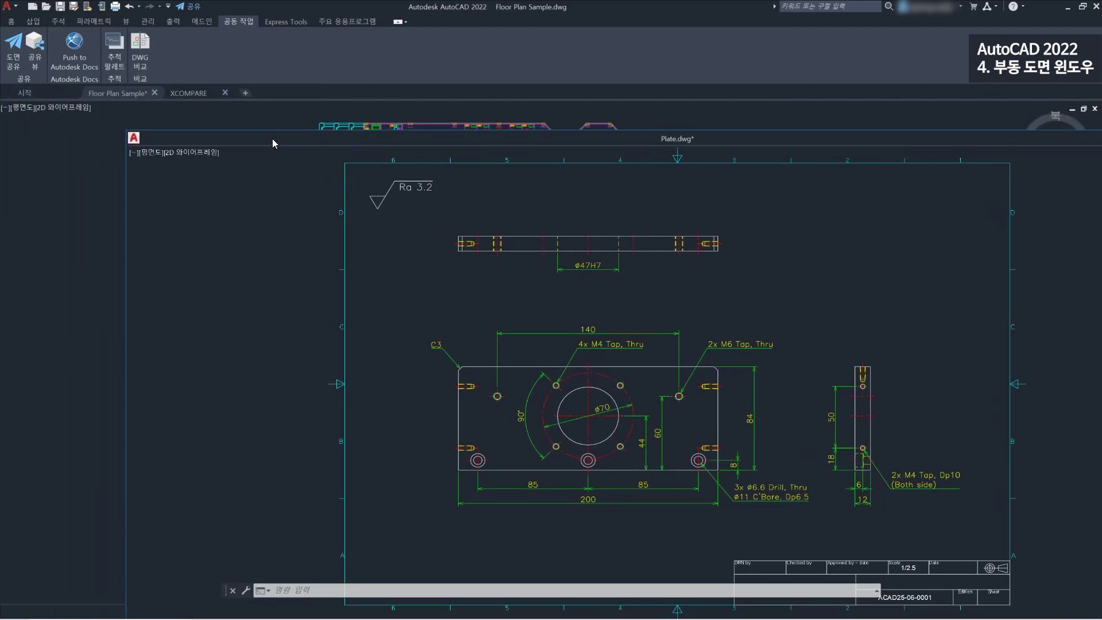
pyautogui.moveTo(136, 139); pyautogui.dragTo(536, 271)
pyautogui.moveTo(891, 270); pyautogui.dragTo(692, 143)
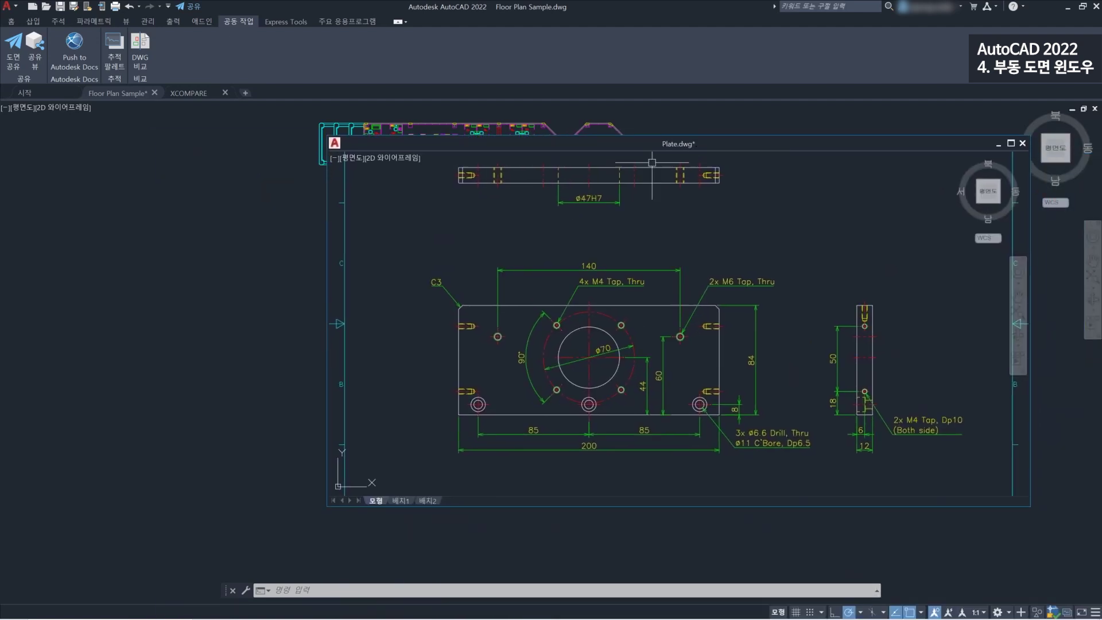
# - Detach the Floor Plan Sample drawing into a second floating window partly overlapping the Plate window
pyautogui.moveTo(129, 89); pyautogui.dragTo(224, 154)
pyautogui.moveTo(68, 144); pyautogui.dragTo(441, 253)
pyautogui.moveTo(719, 275); pyautogui.dragTo(409, 189)
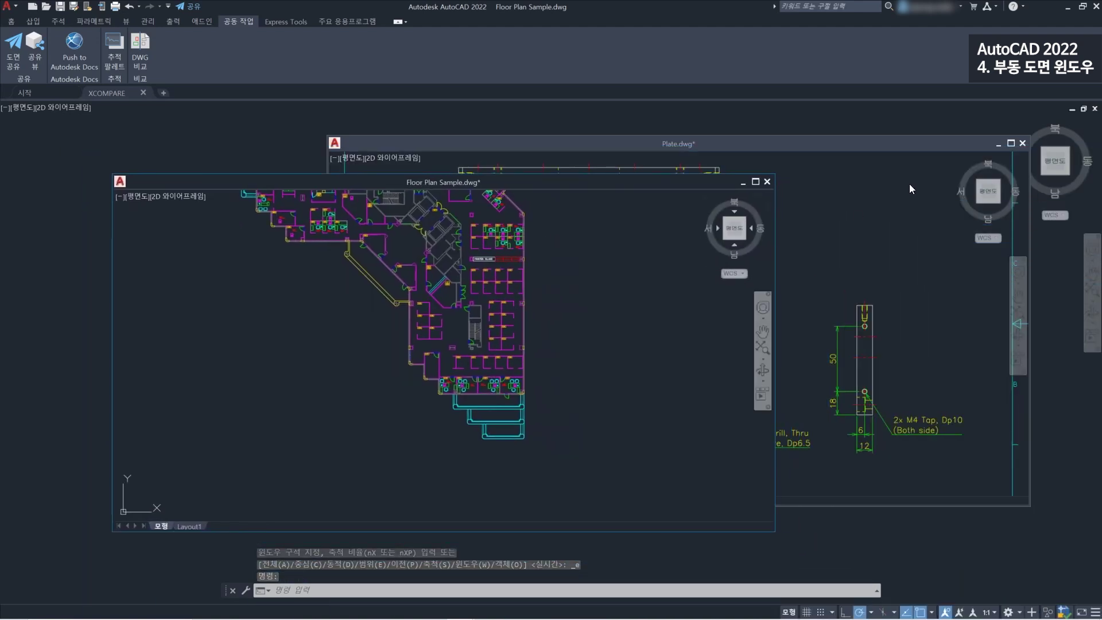
# - Maximize and restore the floating Floor Plan Sample window, and dock it and the Plate window back into the main window
pyautogui.click(771, 183)
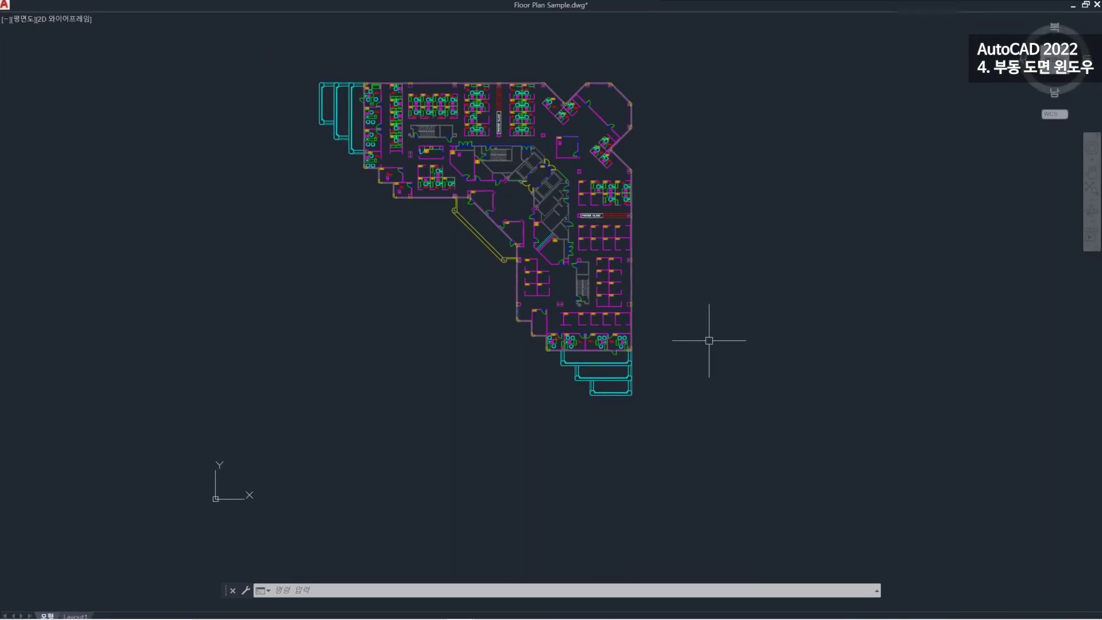
pyautogui.click(1085, 6)
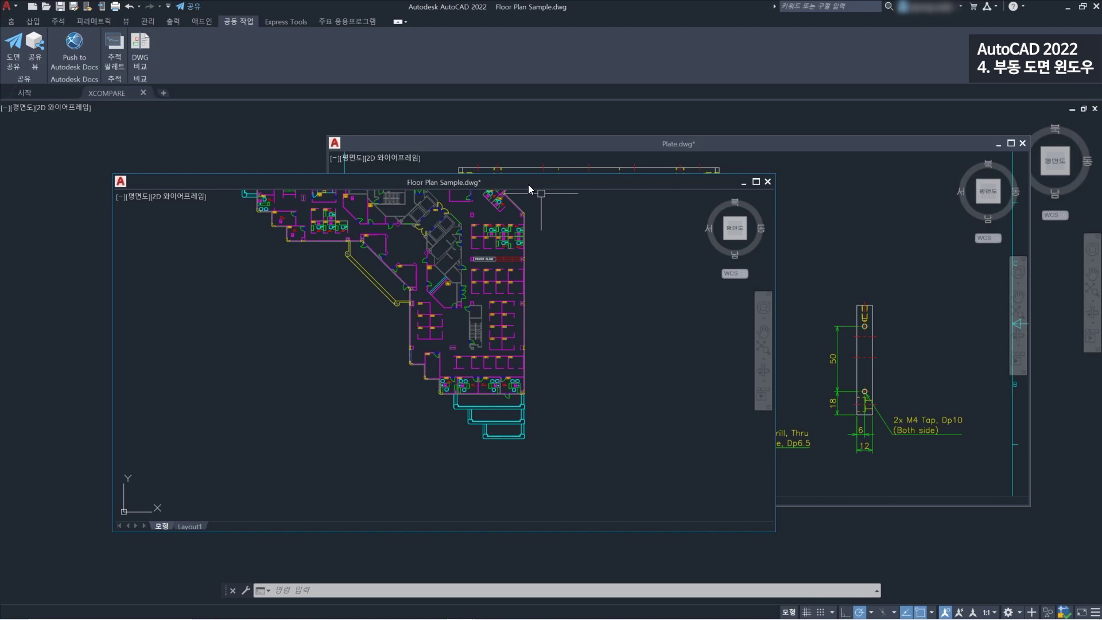
pyautogui.moveTo(528, 184); pyautogui.dragTo(295, 99)
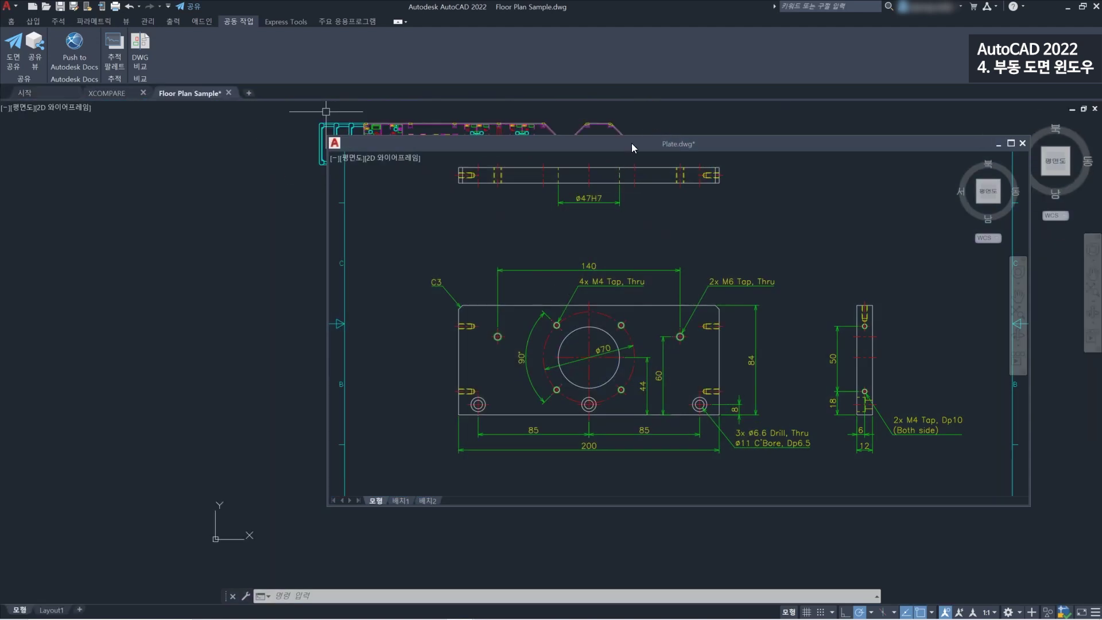
pyautogui.moveTo(632, 144); pyautogui.dragTo(373, 96)
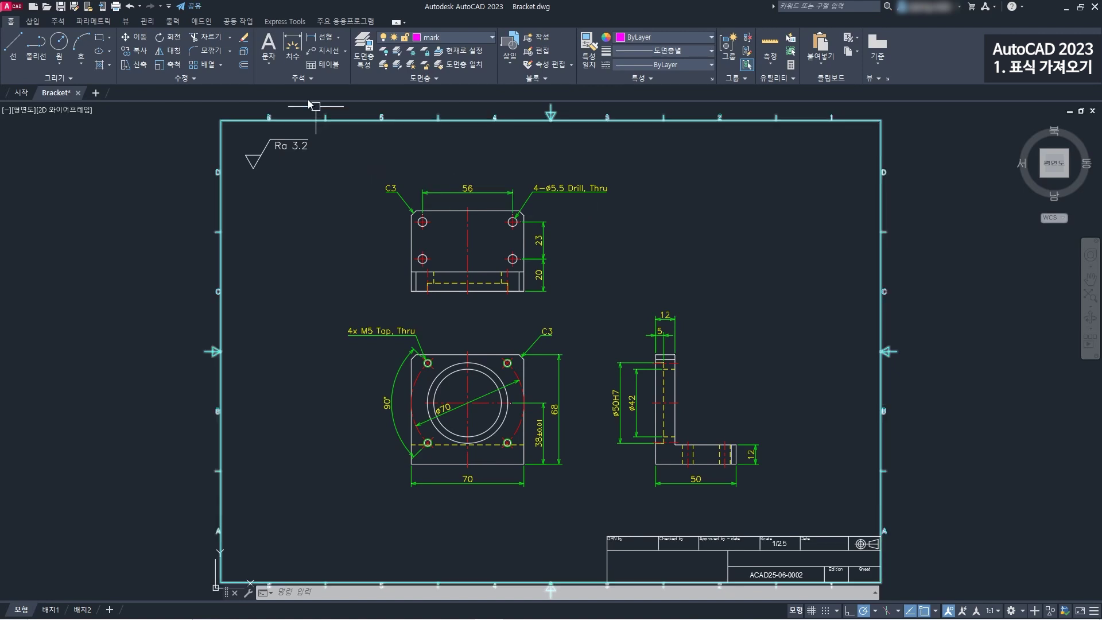
# - Import the Bracket_R1 markup file into the Bracket drawing as a trace and accept its proposed placement
pyautogui.click(237, 24)
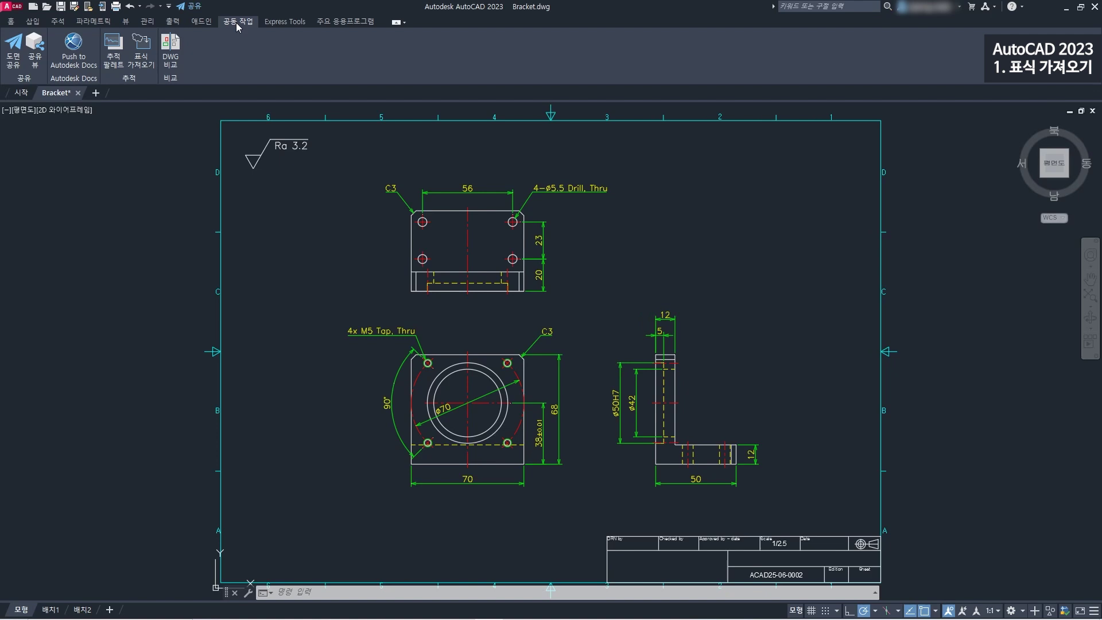
pyautogui.click(146, 73)
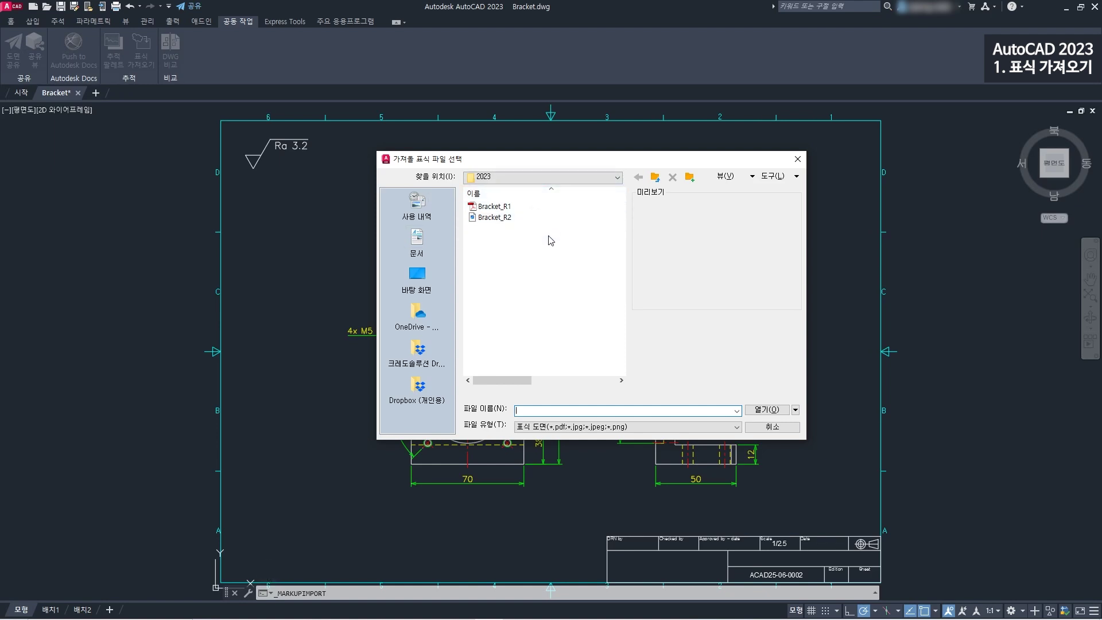
pyautogui.click(495, 206)
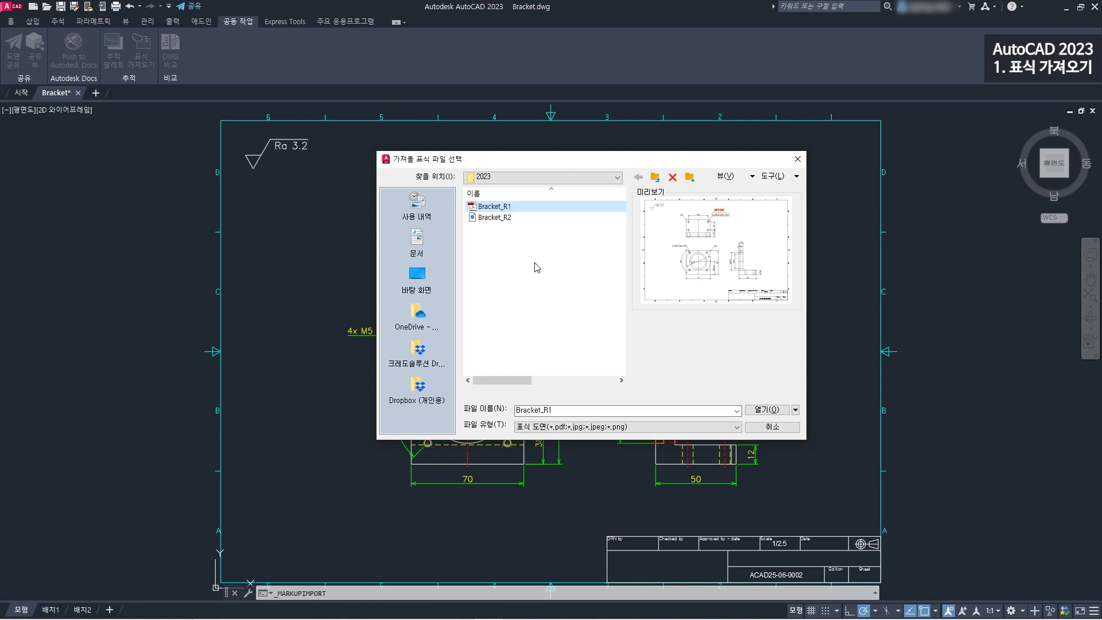
pyautogui.click(781, 412)
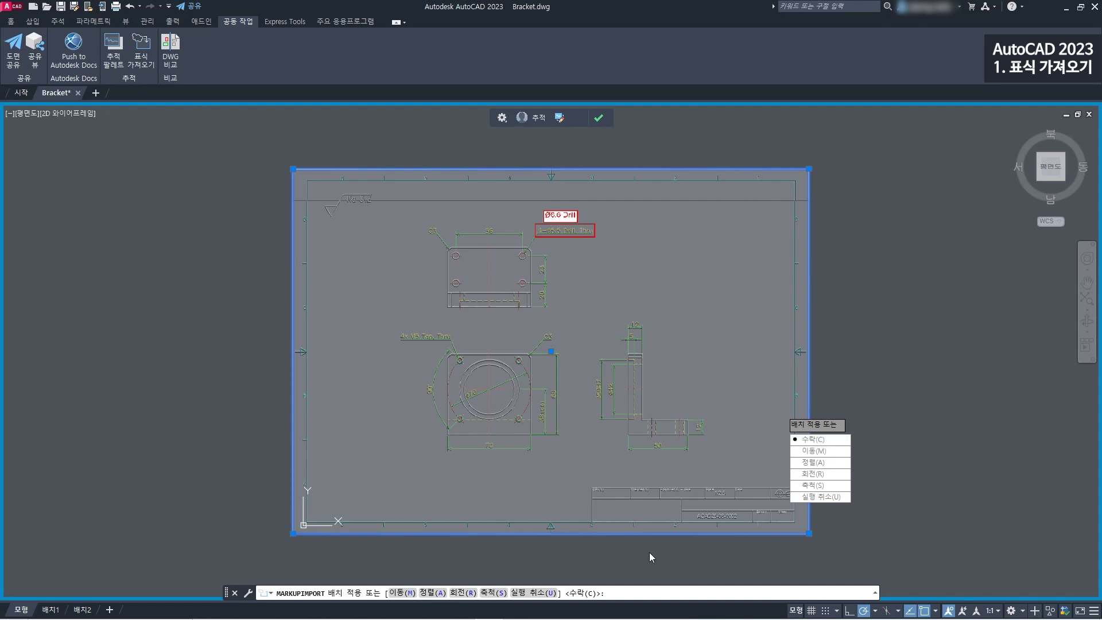
pyautogui.press('Return')
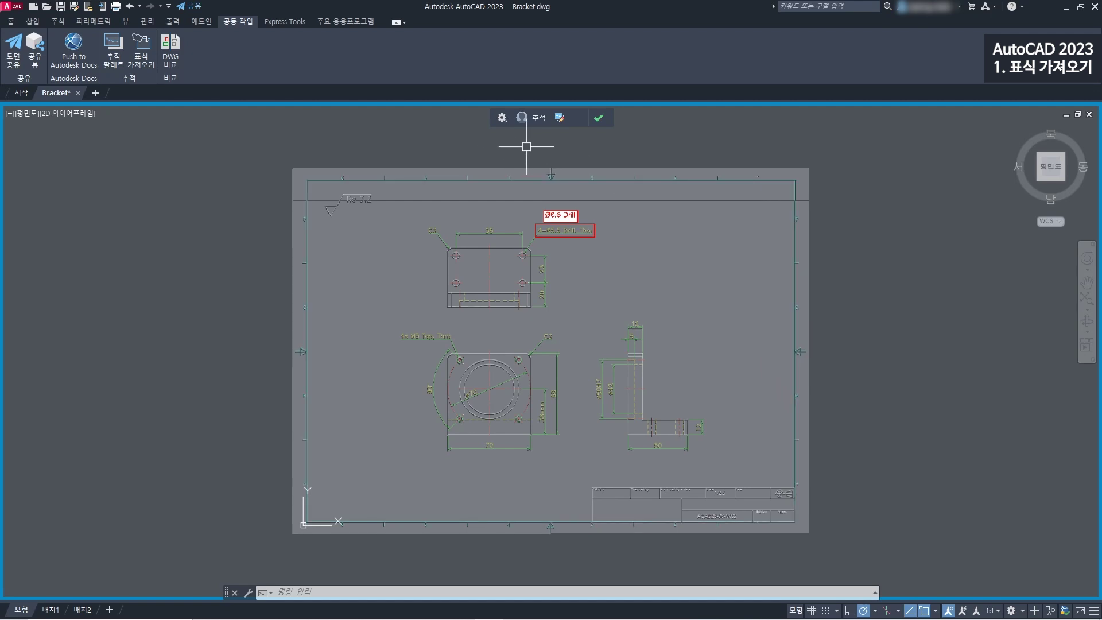
# - Adjust the background transparency of the imported markup slightly
pyautogui.click(502, 118)
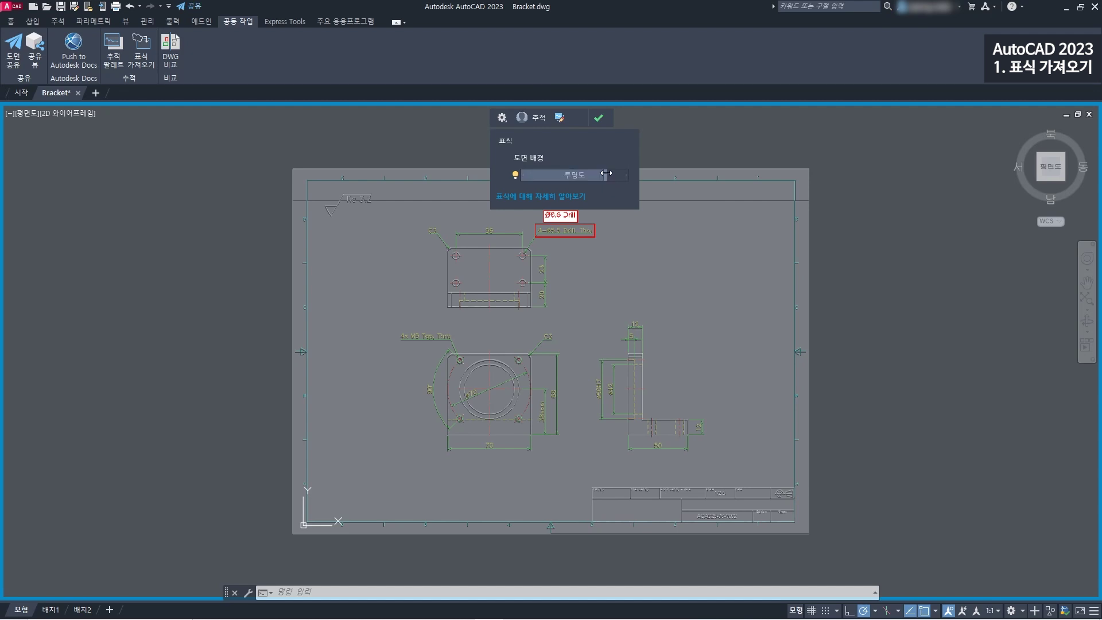
pyautogui.moveTo(607, 174); pyautogui.dragTo(603, 173)
pyautogui.click(583, 214)
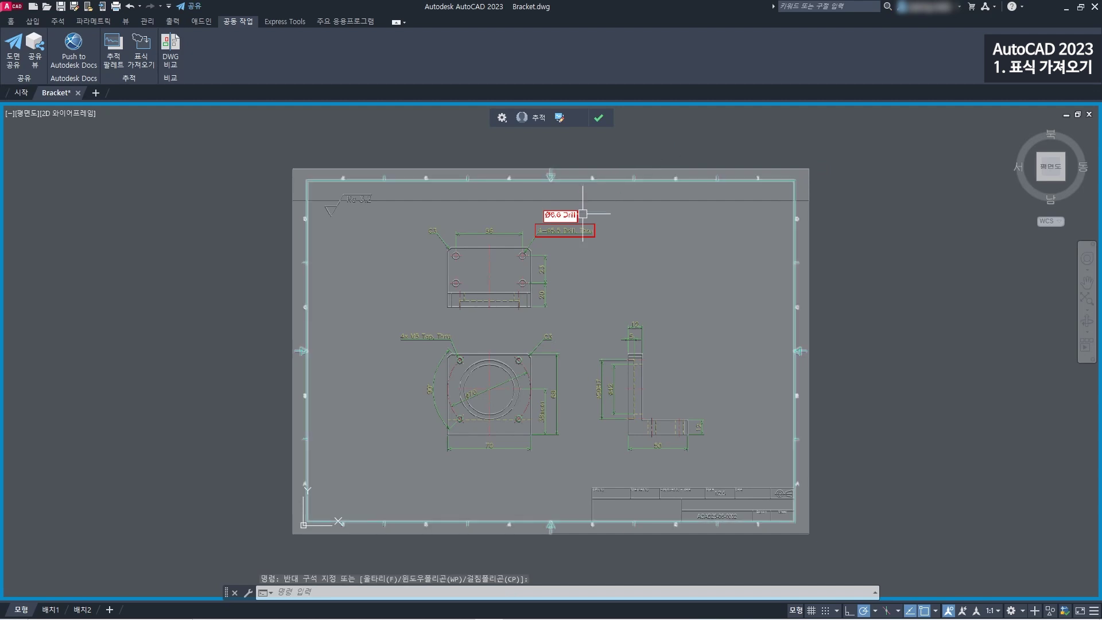
# - Inspect the "Ø6.6 Drill" markup and switch the trace's front/back display to activate Markup Assist
pyautogui.scroll(5, 583, 214)
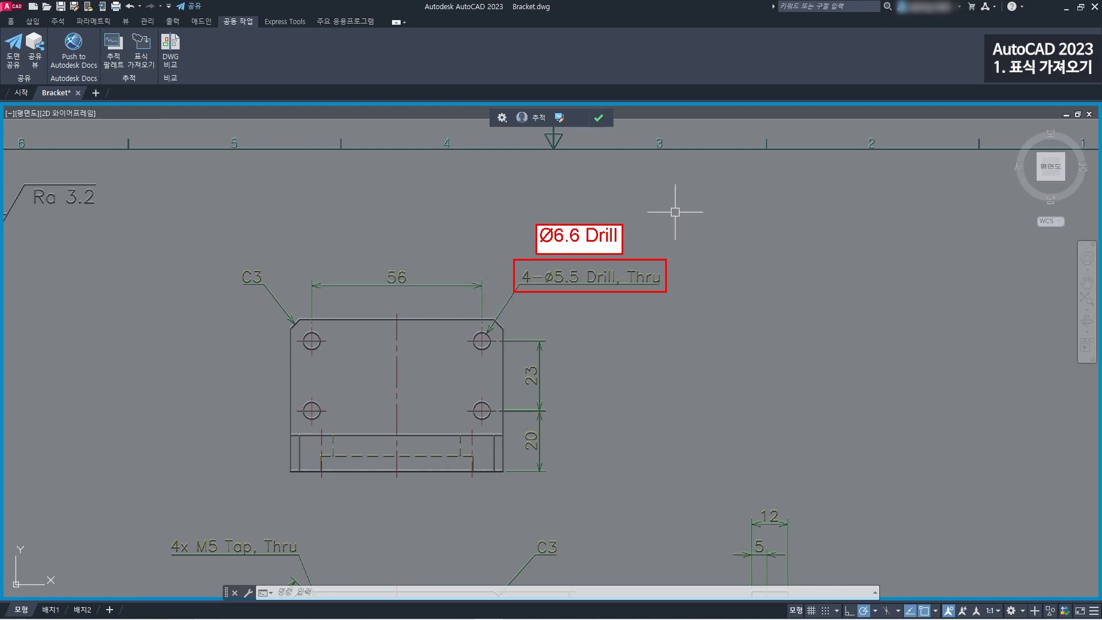
pyautogui.scroll(-4, 672, 209)
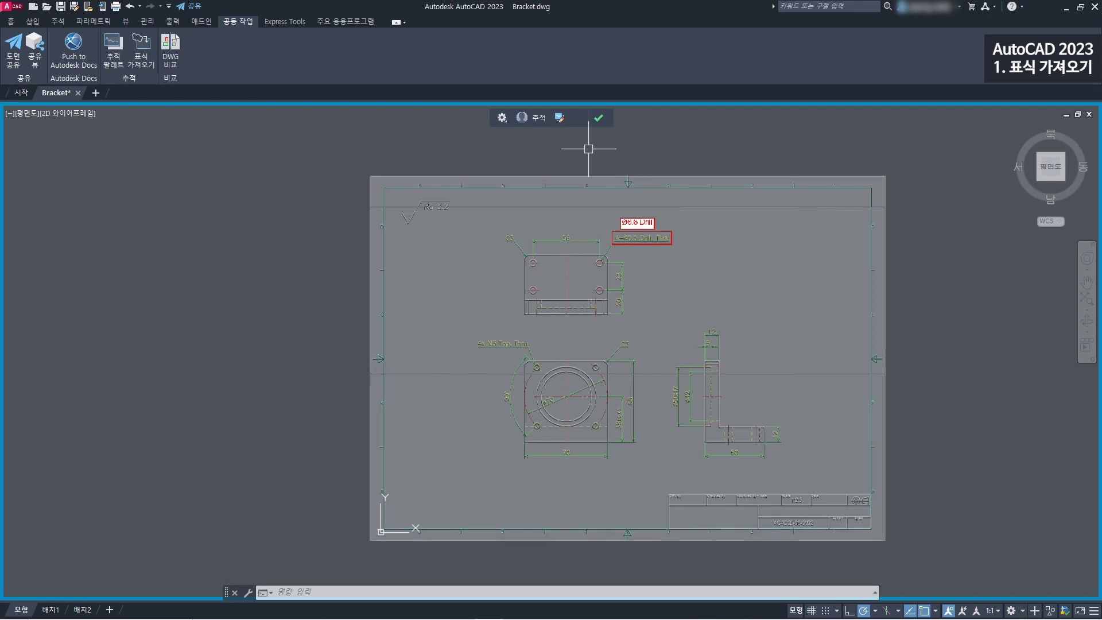
pyautogui.click(559, 118)
pyautogui.scroll(4, 678, 224)
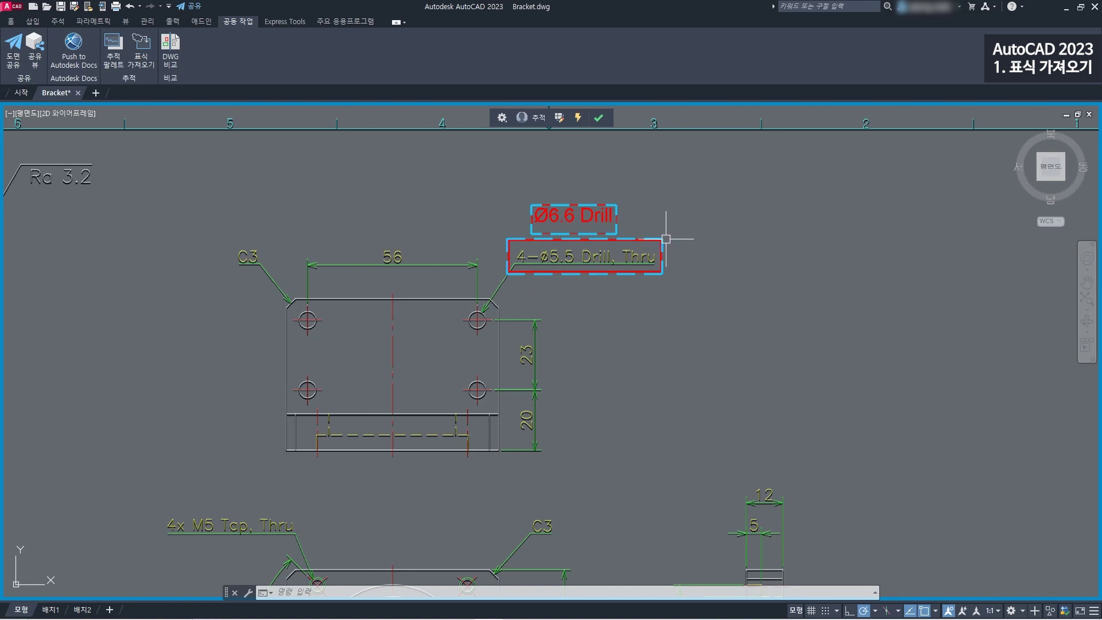
# - Insert the detected markup boundary around the "4-Ø5.5 Drill, Thru" note as a revision cloud
pyautogui.moveTo(656, 238)
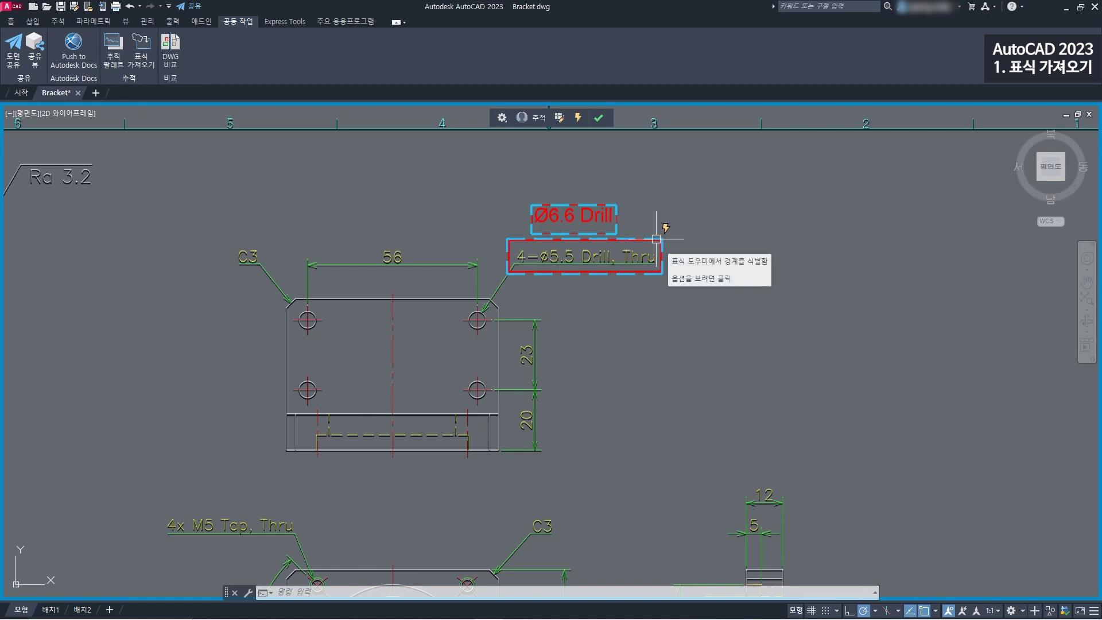
pyautogui.click(656, 238)
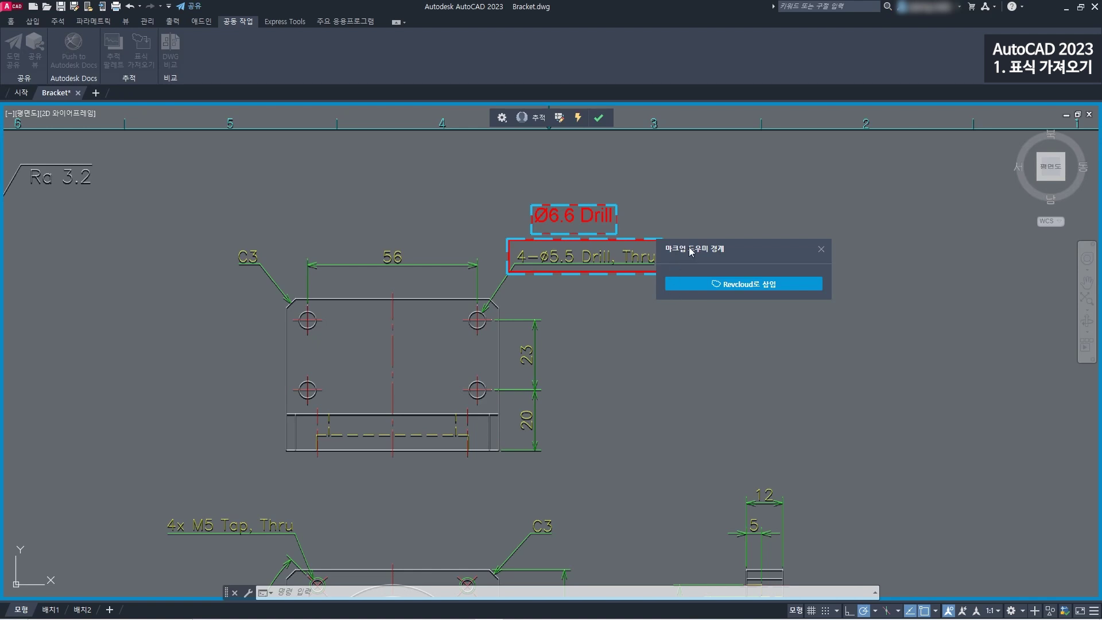
pyautogui.click(764, 295)
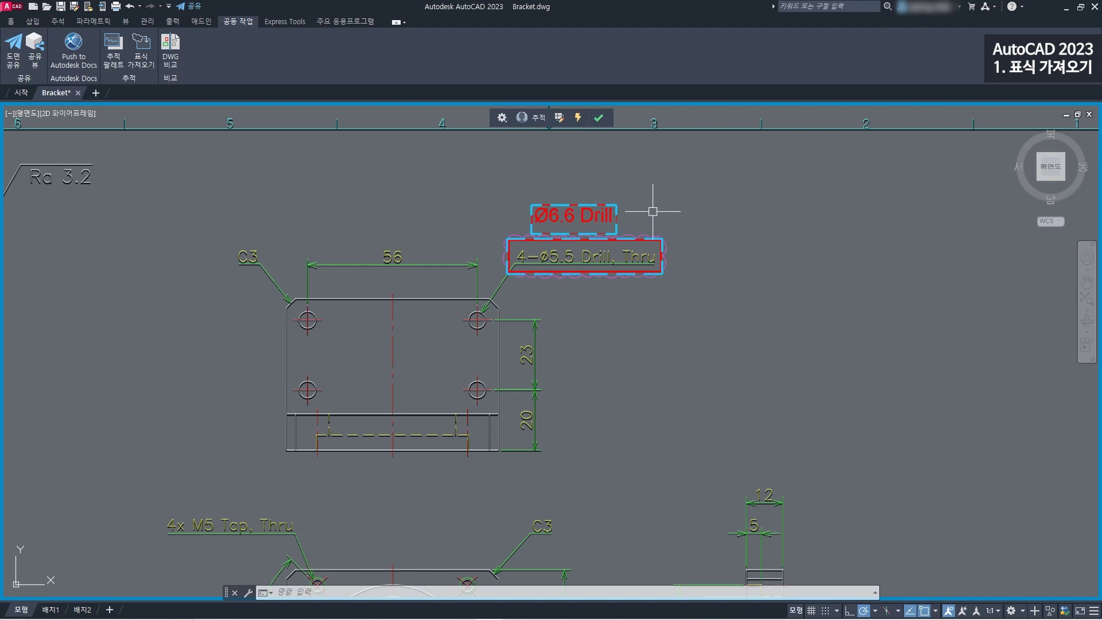
# - Open the detected "Ø6.6 Drill" markup text and remove its date and user line, keeping only Ø6.6 DRILL
pyautogui.click(589, 203)
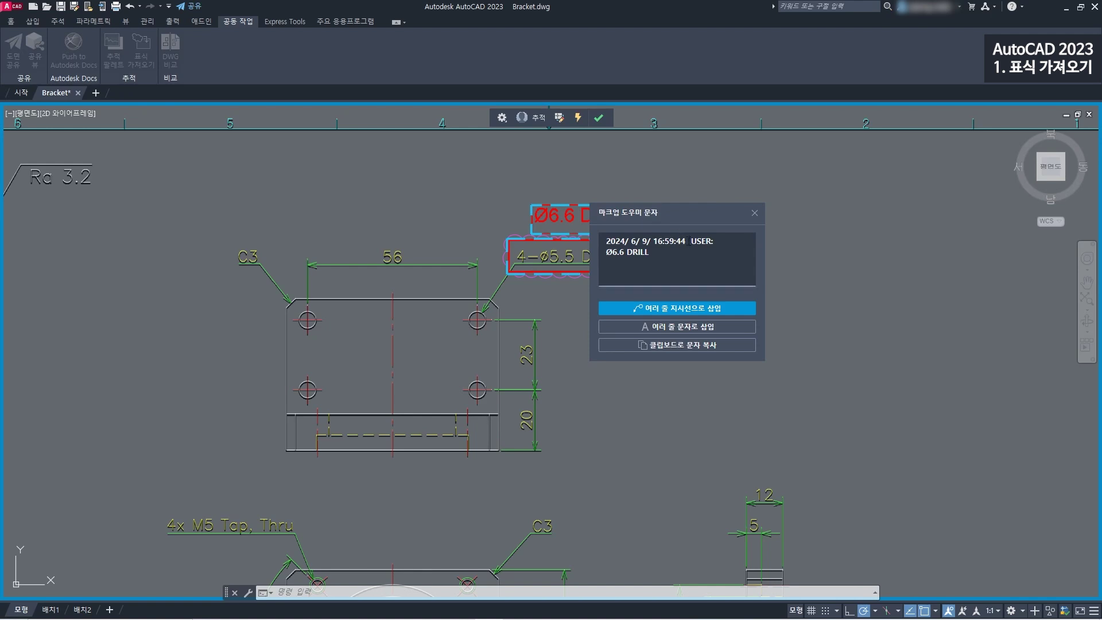
pyautogui.moveTo(655, 216); pyautogui.dragTo(734, 212)
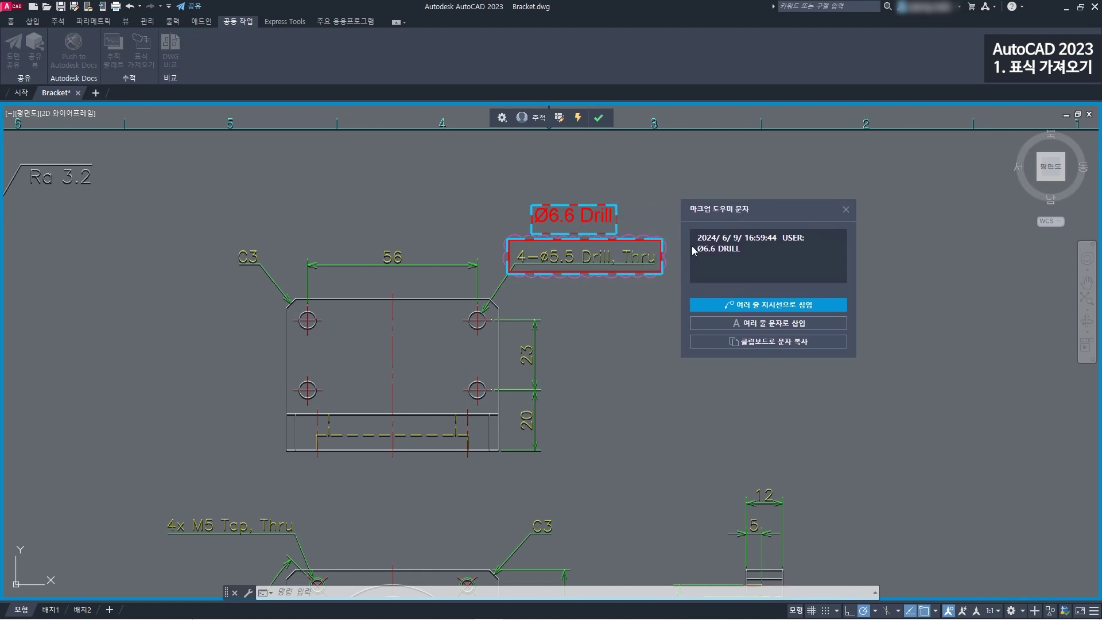
pyautogui.moveTo(803, 237); pyautogui.dragTo(698, 237)
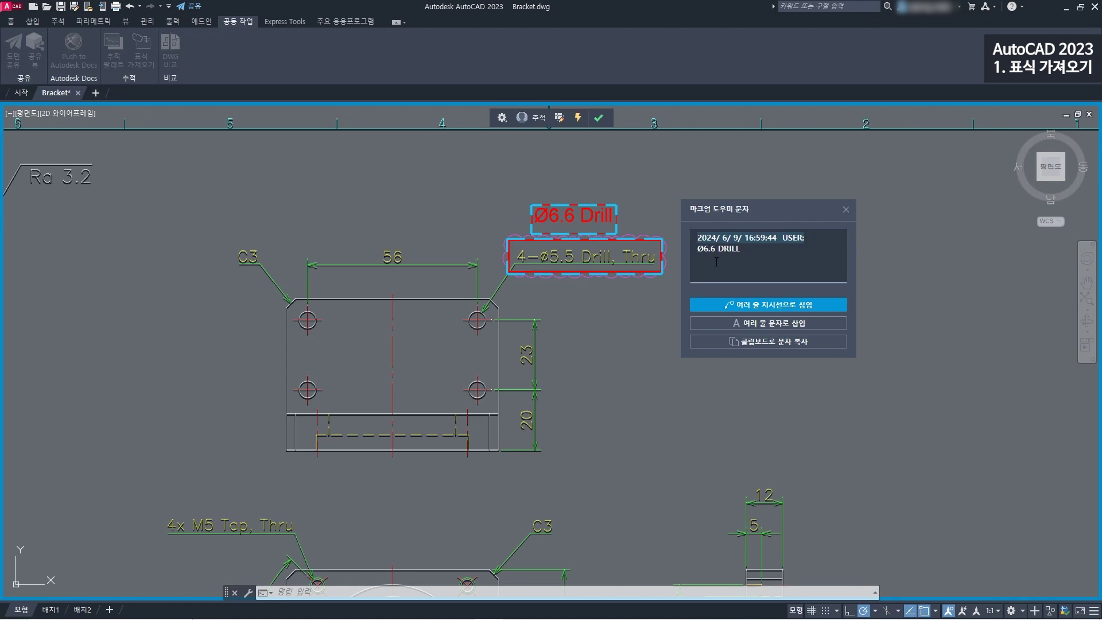
pyautogui.press('Delete')
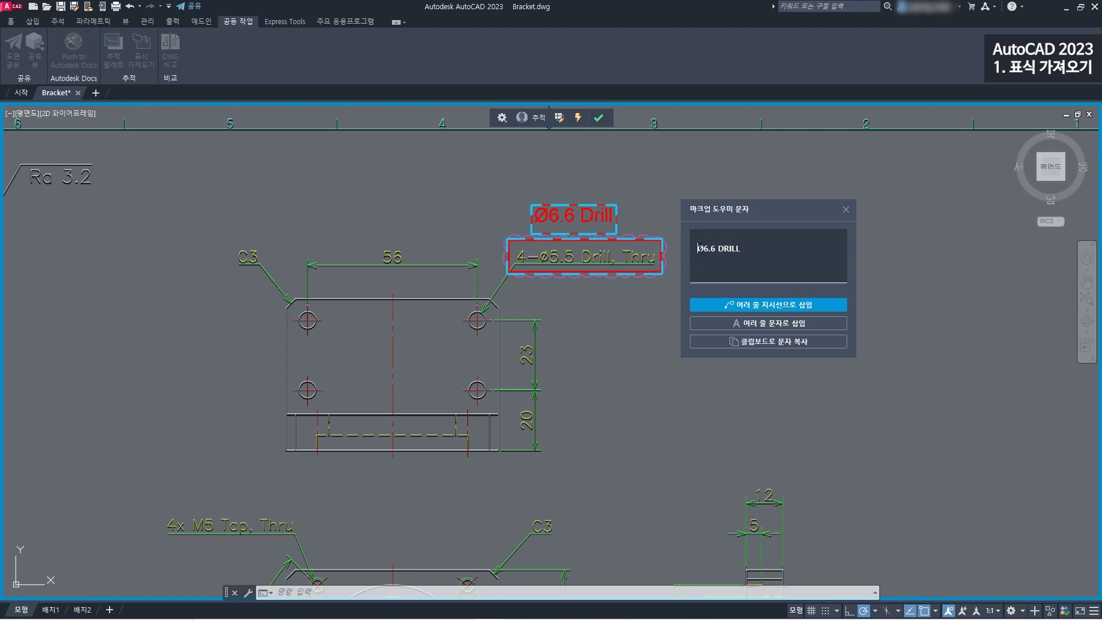
pyautogui.press('Delete')
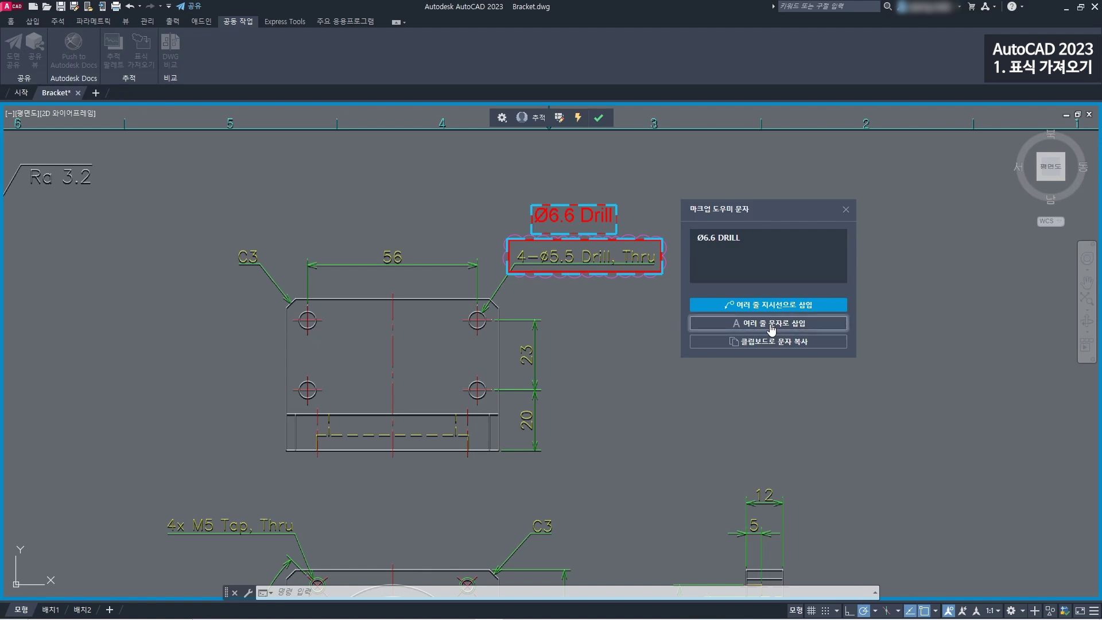
# - Insert the detected text as multiline text over the red "Ø6.6 Drill" markup and close the trace
pyautogui.click(771, 324)
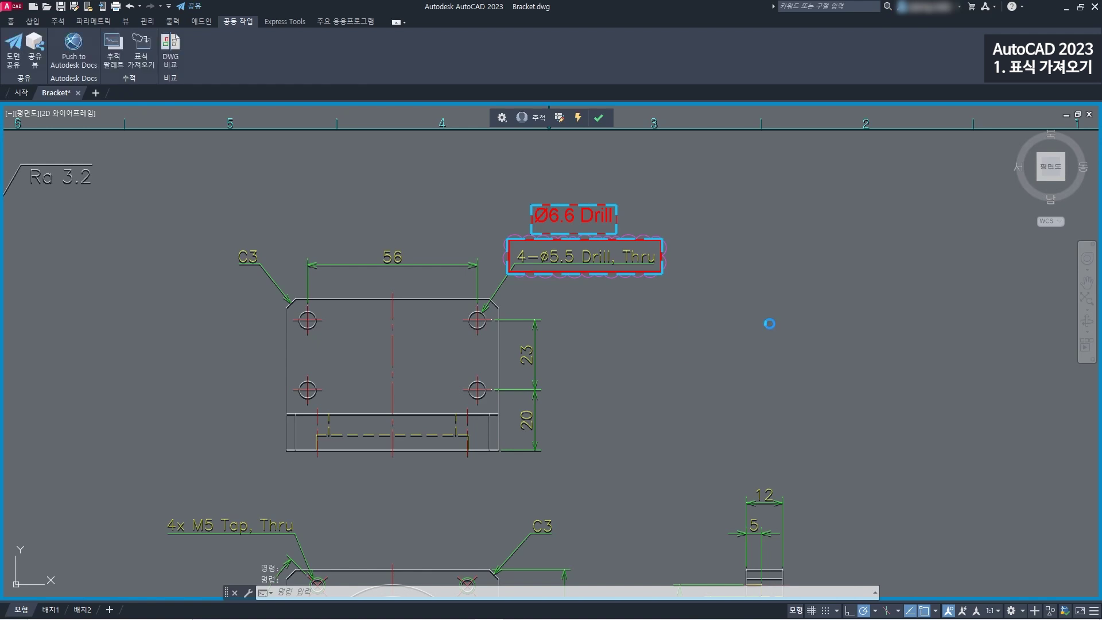
pyautogui.click(538, 221)
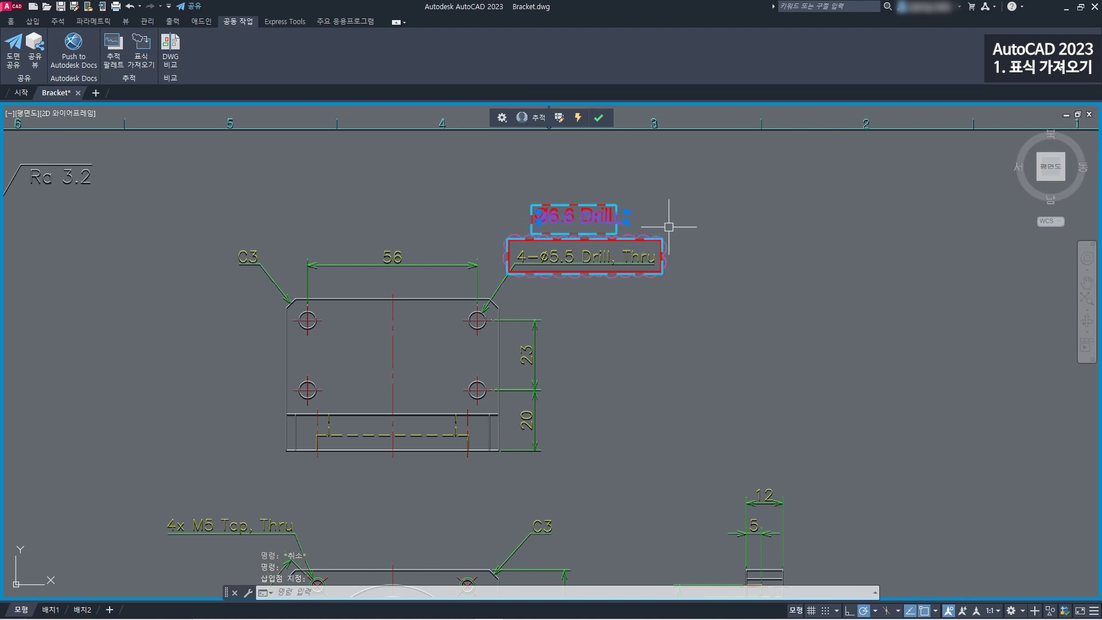
pyautogui.scroll(-2, 666, 224)
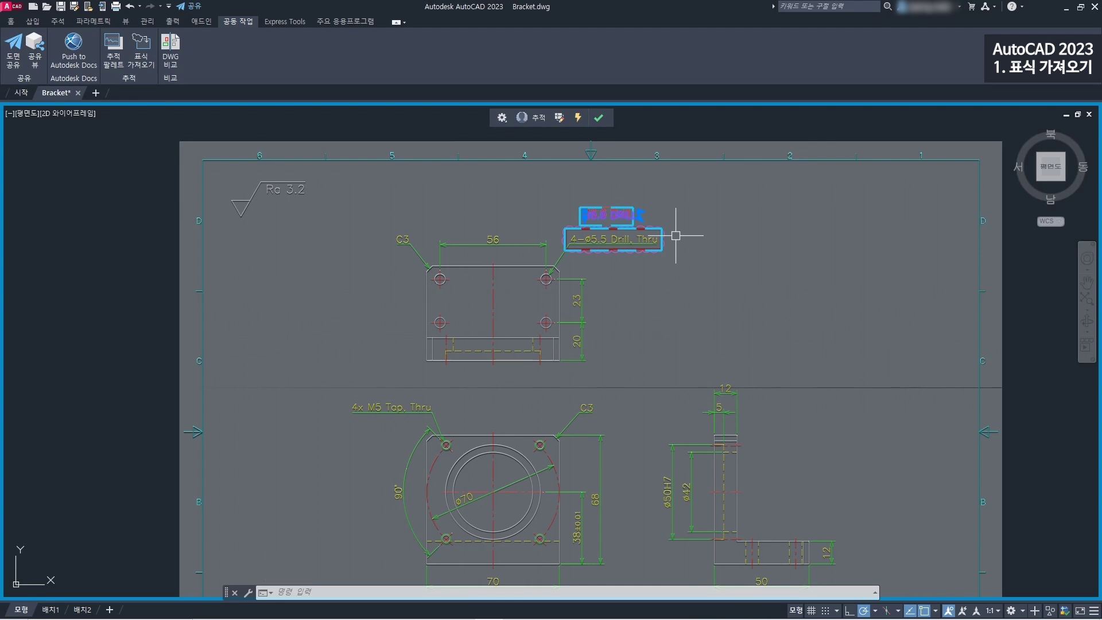
pyautogui.click(599, 119)
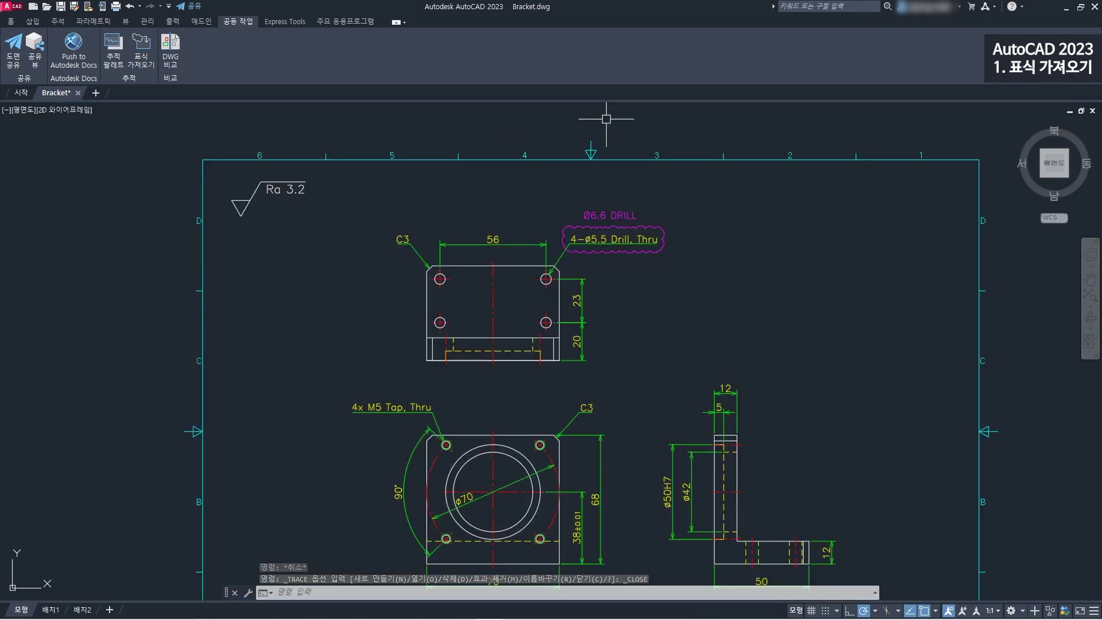
# - Import the Bracket_R2 markup image into the drawing as a trace and accept its proposed placement
pyautogui.click(141, 61)
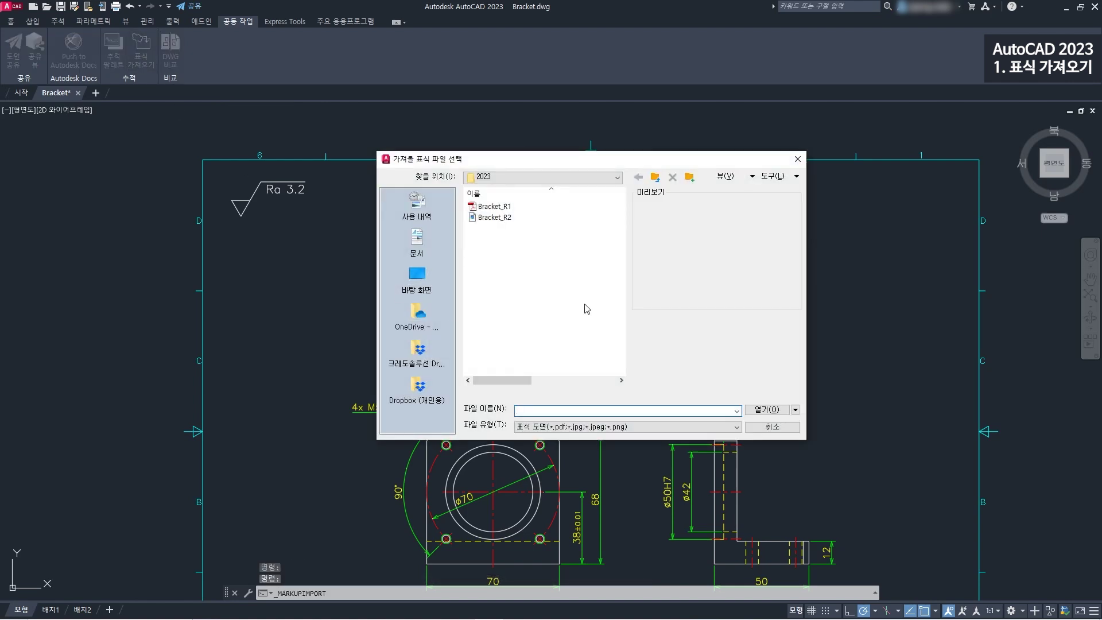
pyautogui.click(497, 218)
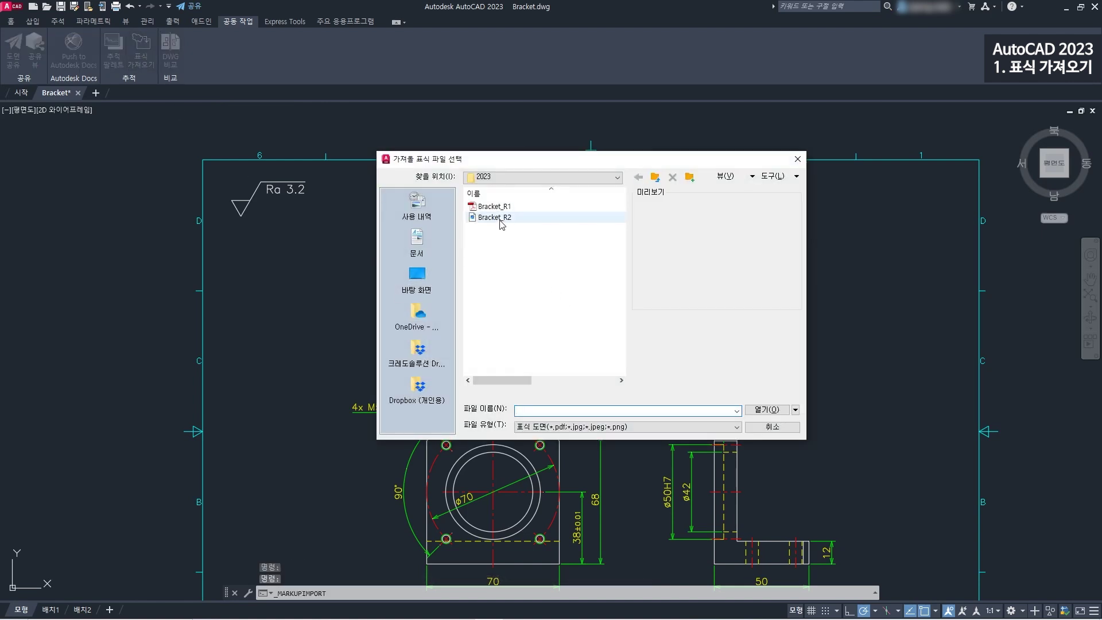
pyautogui.click(775, 411)
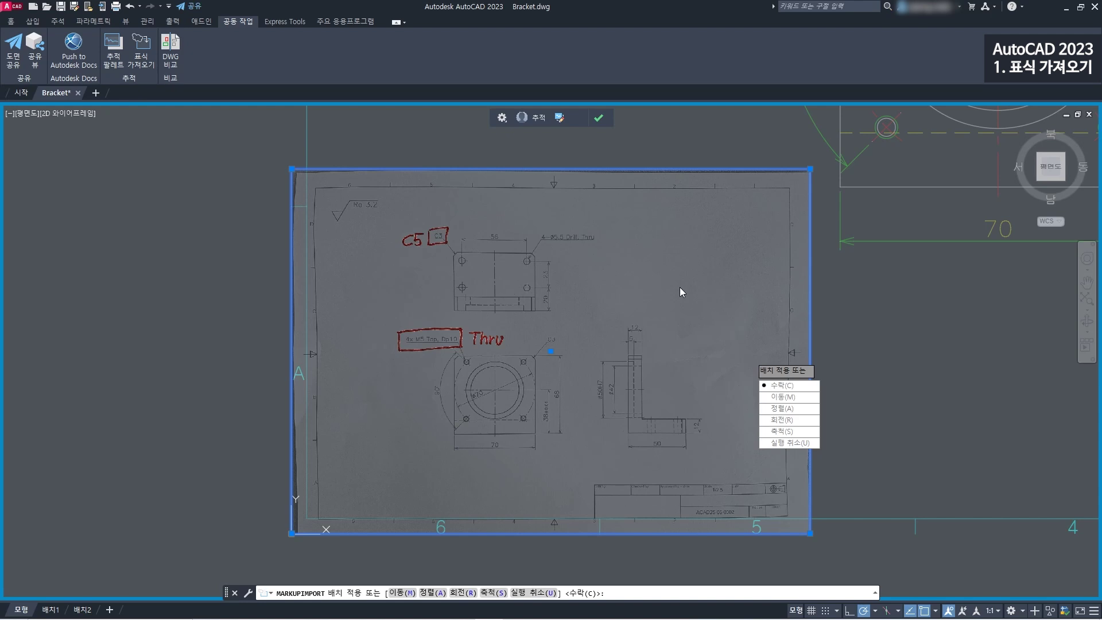
pyautogui.scroll(-4, 680, 287)
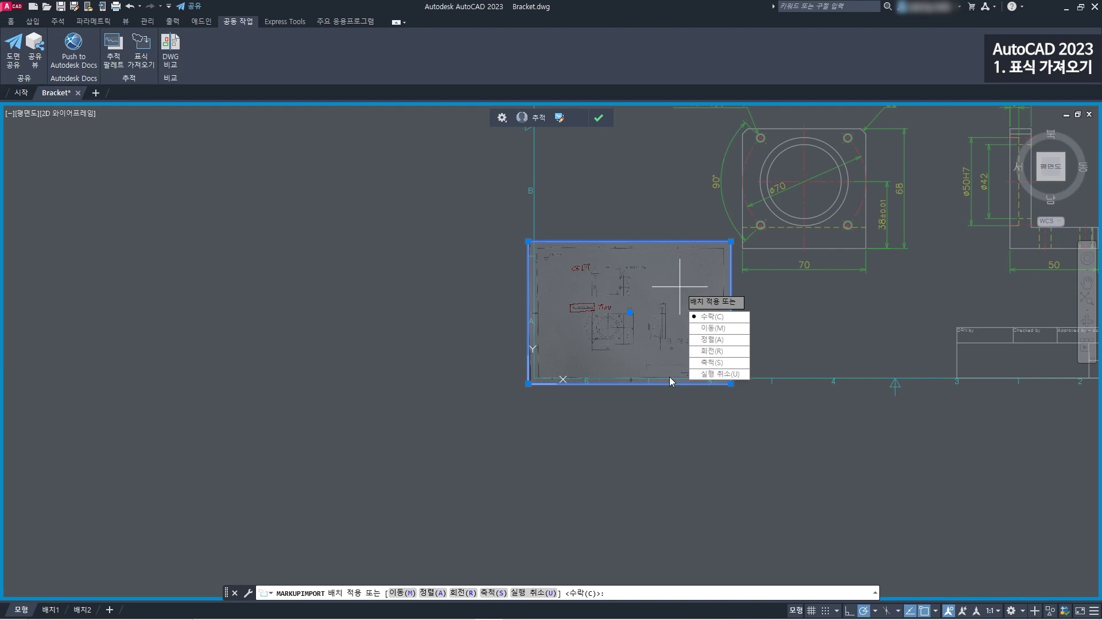
pyautogui.press('Return')
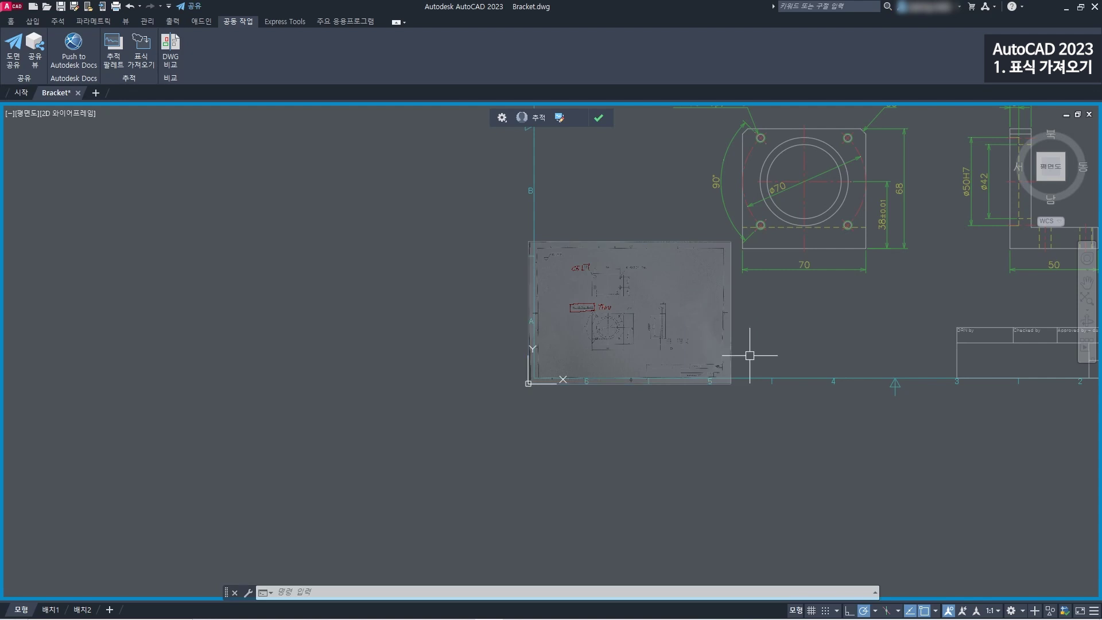
# - Scale the imported markup image by its upper-right corner to match the size of the drawing sheet
pyautogui.scroll(-3, 738, 287)
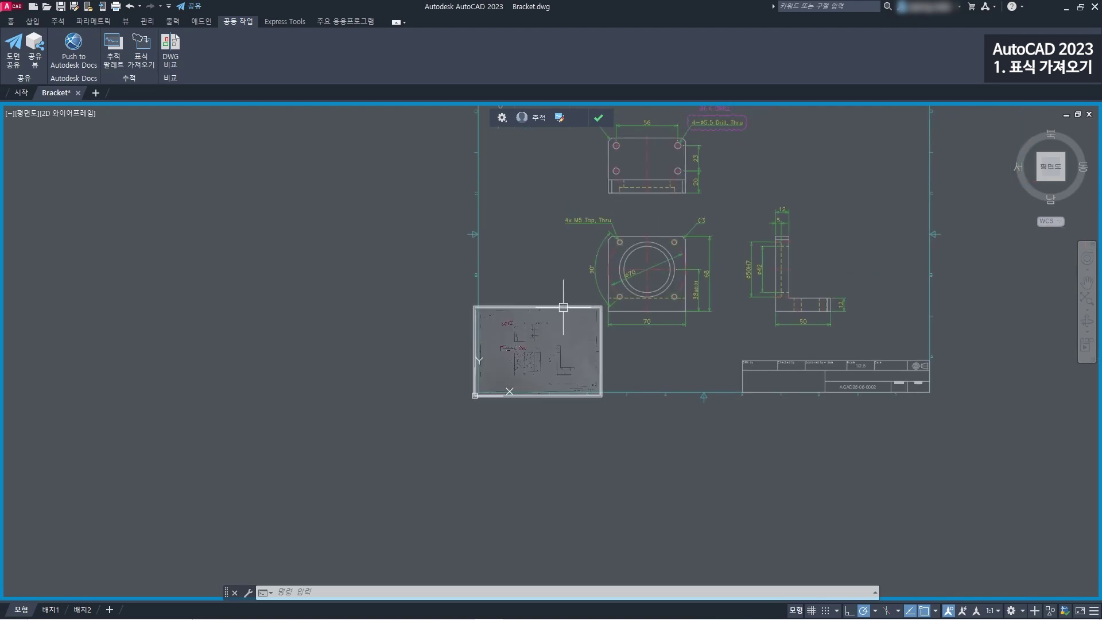
pyautogui.click(563, 307)
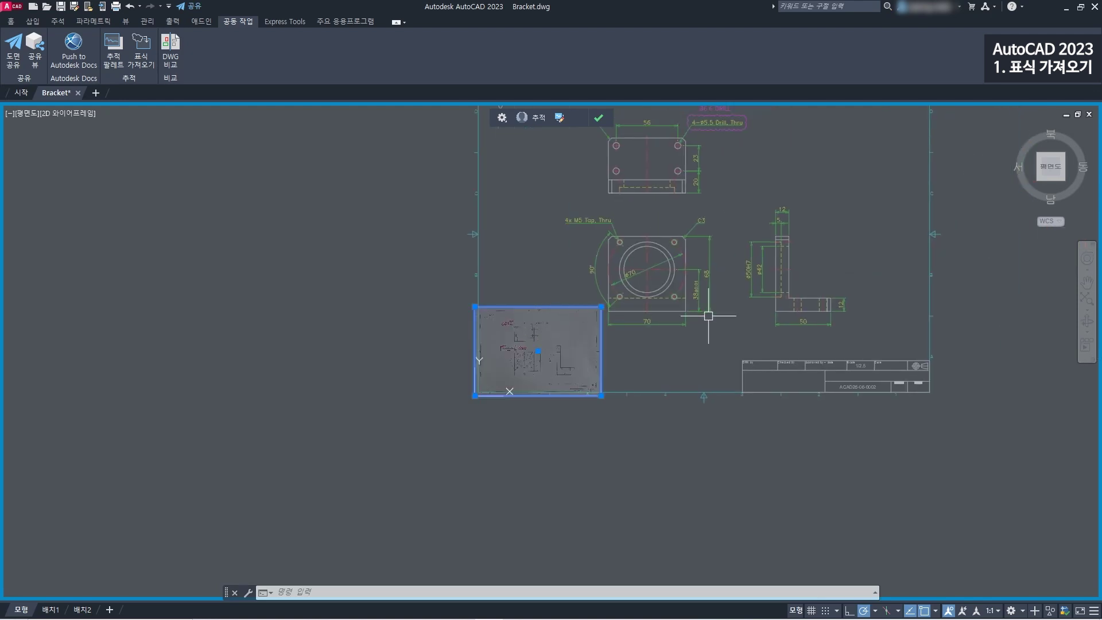
pyautogui.moveTo(708, 315); pyautogui.dragTo(672, 340, button='middle')
pyautogui.click(565, 331)
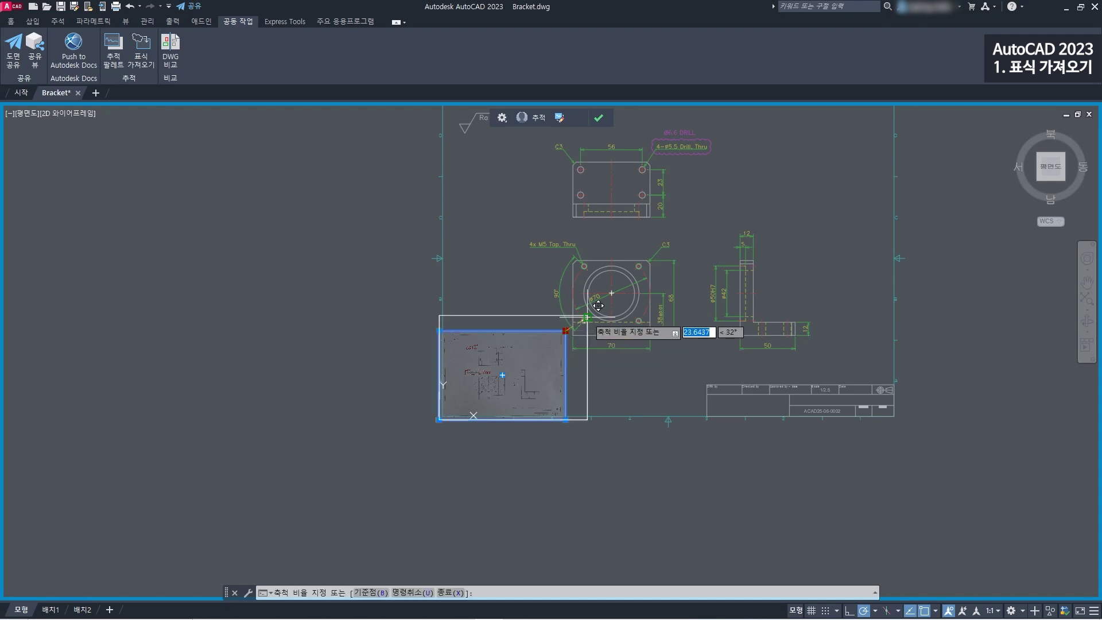
pyautogui.moveTo(791, 202); pyautogui.dragTo(693, 305, button='middle')
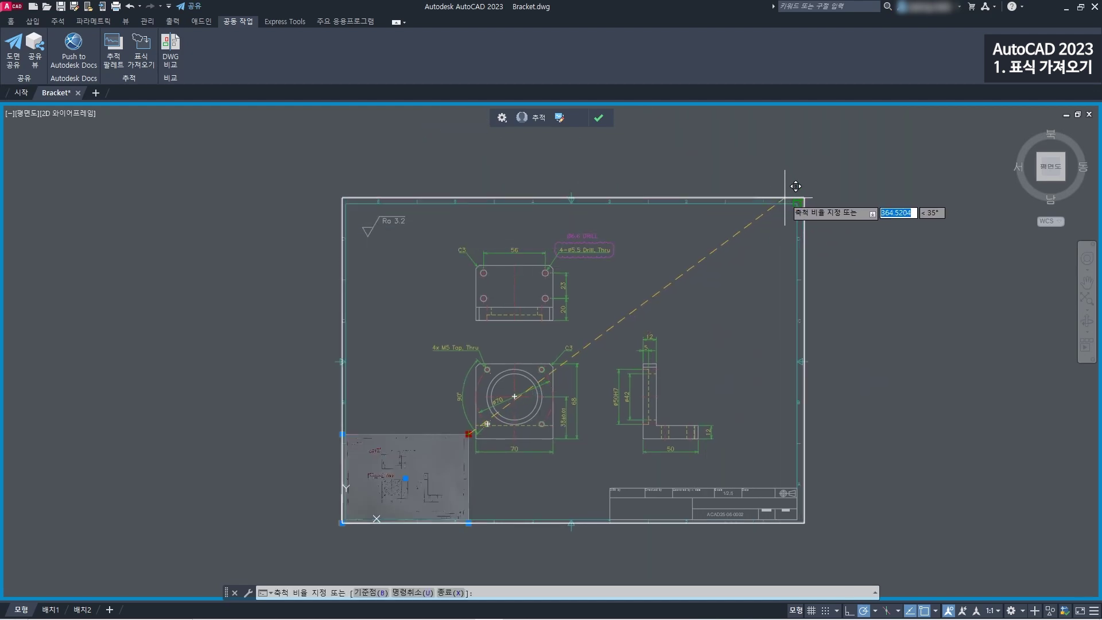
pyautogui.scroll(2, 790, 193)
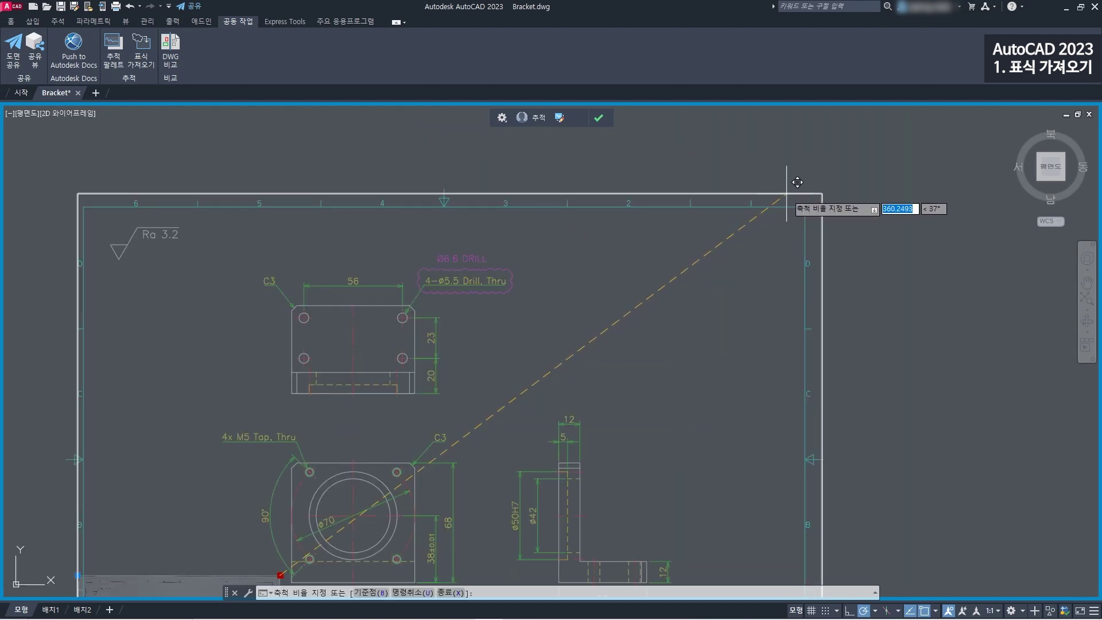
pyautogui.click(784, 193)
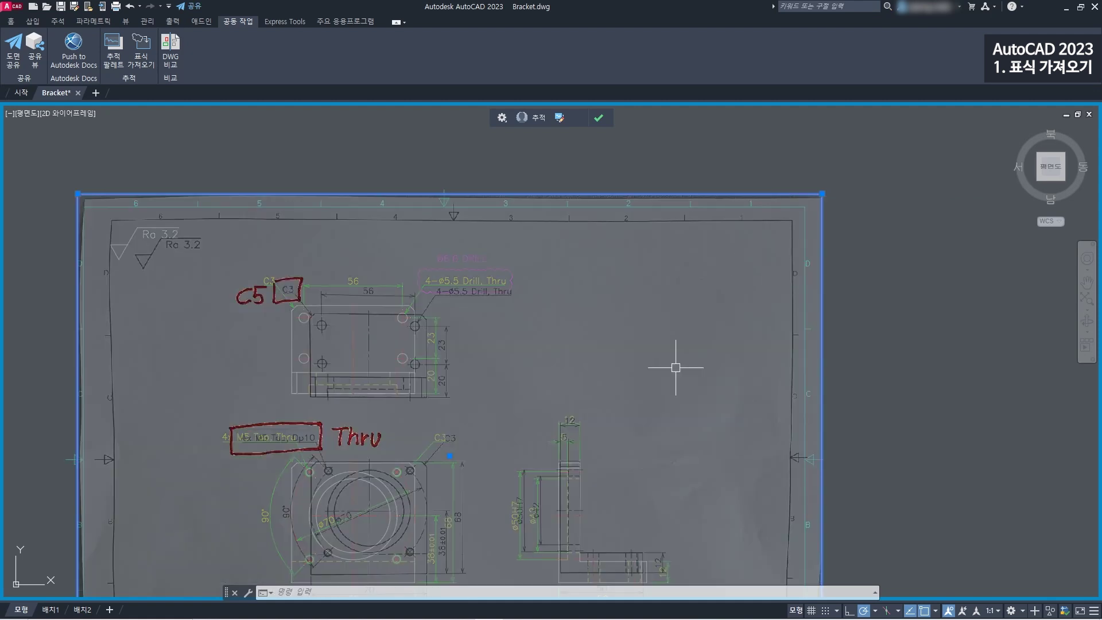
# - Move the scaled markup image to bring its bracket views closer to the matching views in the drawing
pyautogui.scroll(-2, 675, 315)
pyautogui.moveTo(649, 357); pyautogui.dragTo(677, 307, button='middle')
pyautogui.scroll(2, 480, 282)
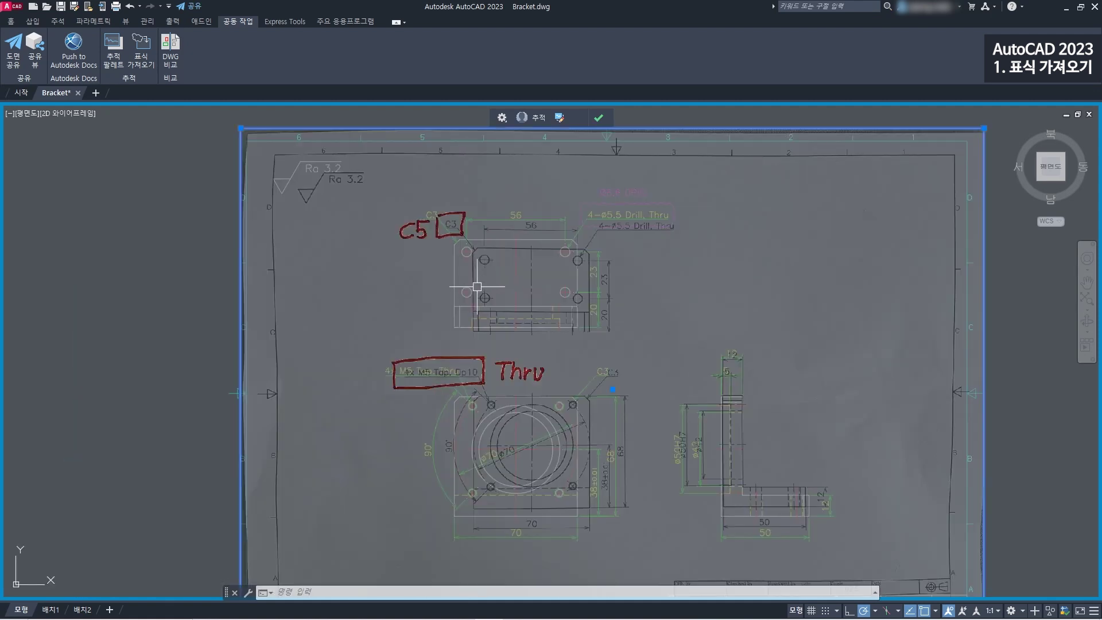
pyautogui.scroll(2, 560, 295)
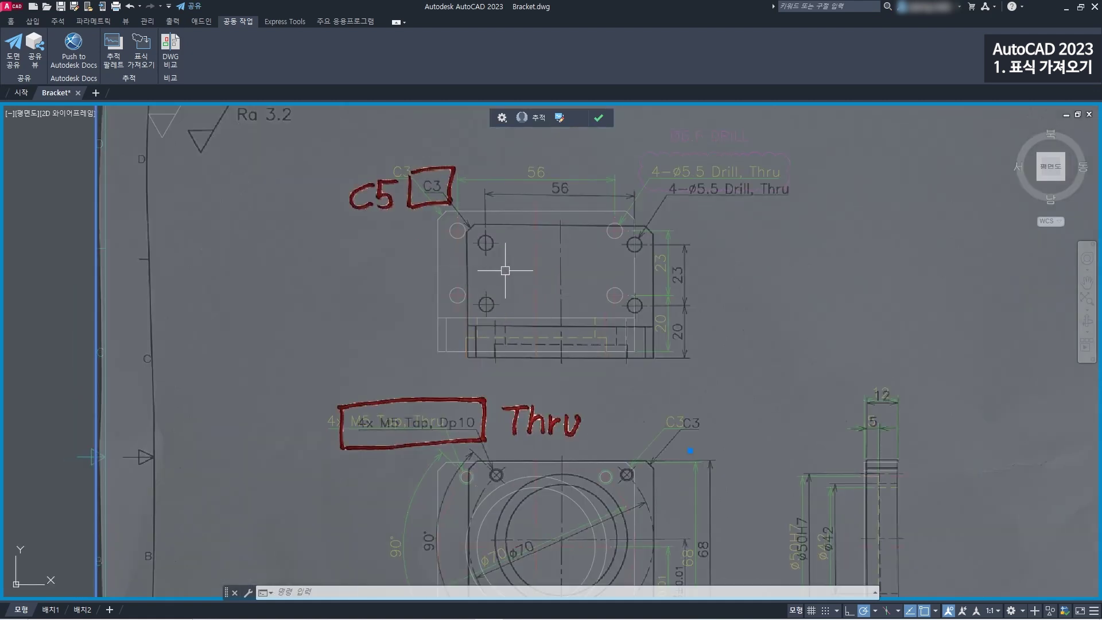
pyautogui.moveTo(632, 448)
pyautogui.mouseDown(button='middle')
pyautogui.moveTo(590, 345)
pyautogui.moveTo(585, 282)
pyautogui.mouseUp(button='middle')
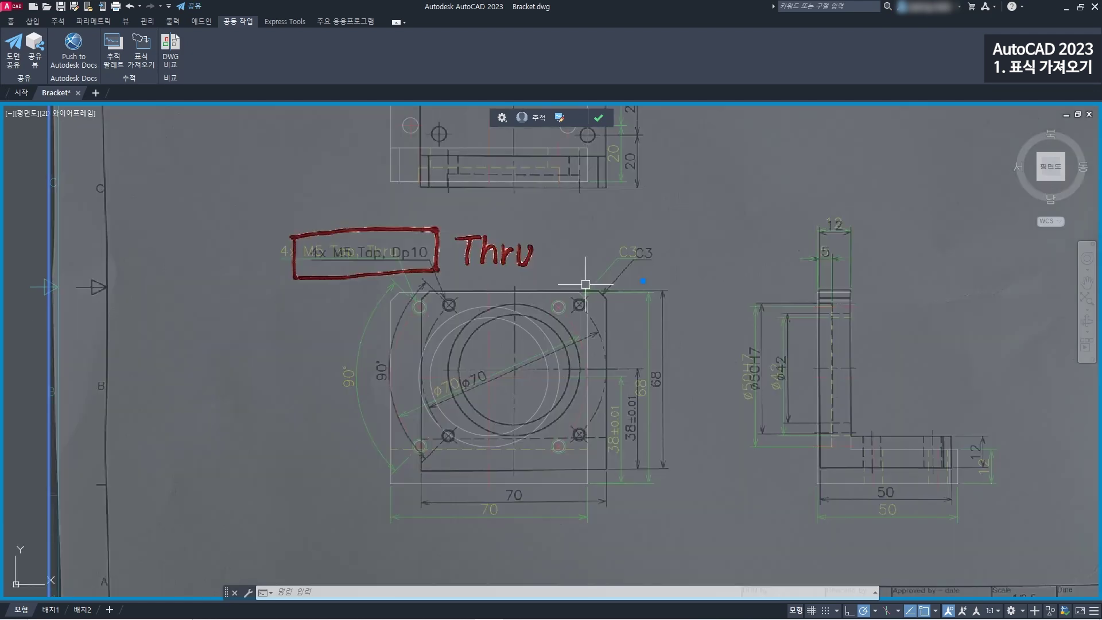
pyautogui.scroll(-2, 546, 303)
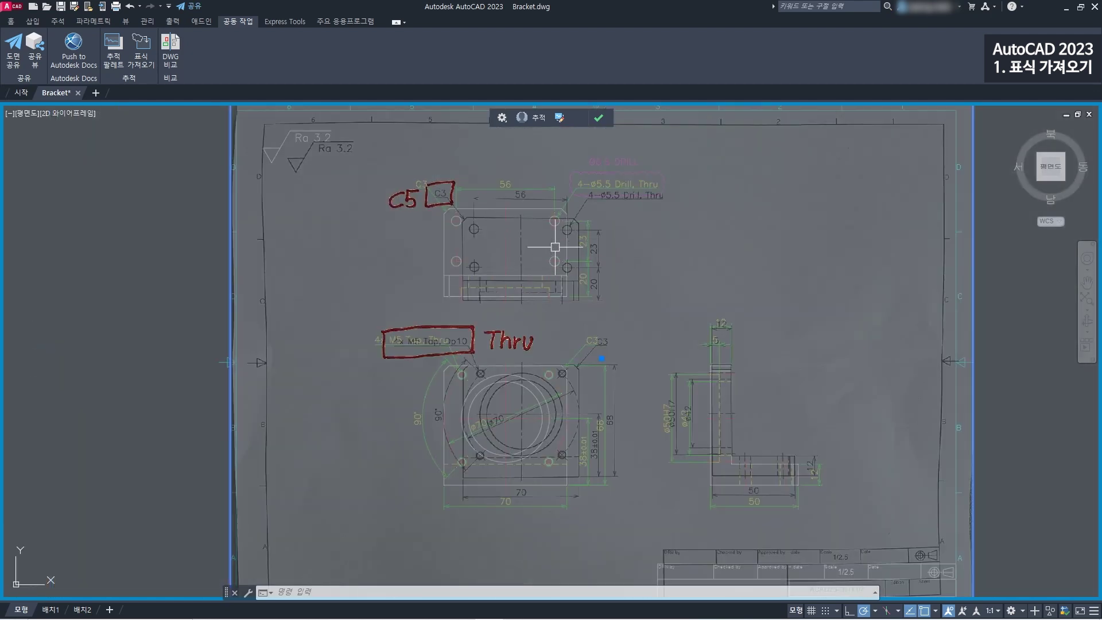
pyautogui.scroll(-2, 546, 218)
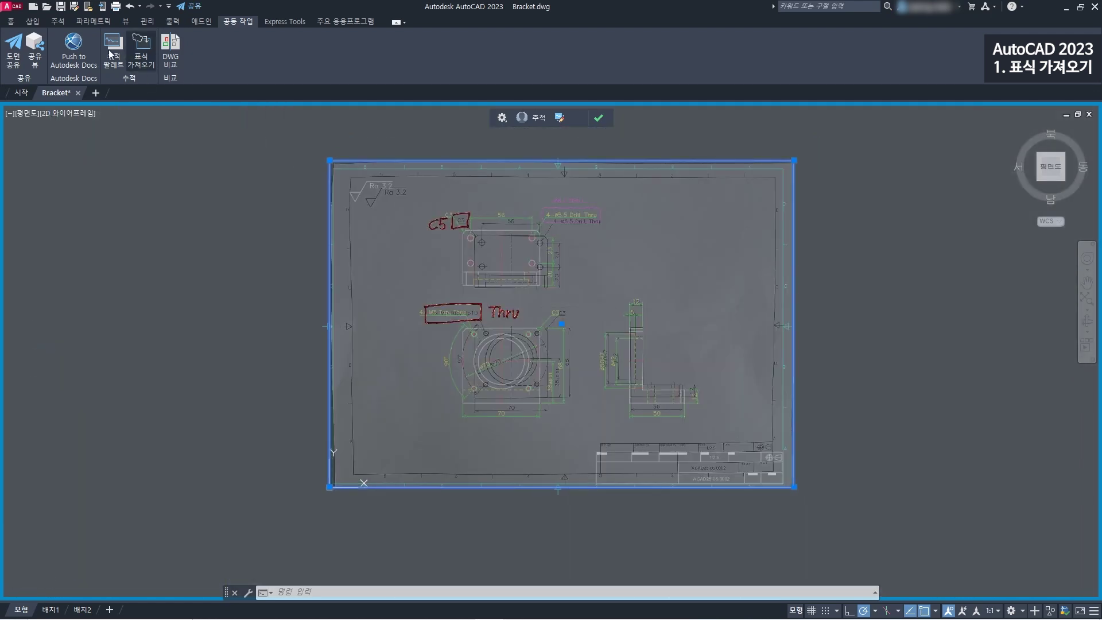
pyautogui.click(11, 22)
pyautogui.click(148, 45)
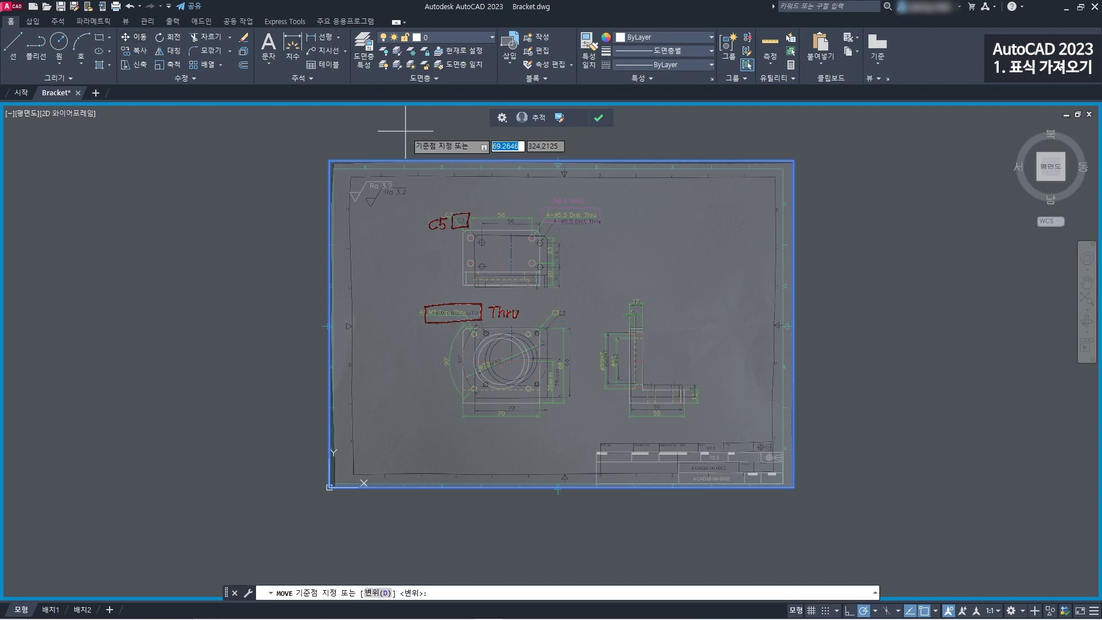
pyautogui.scroll(2, 660, 212)
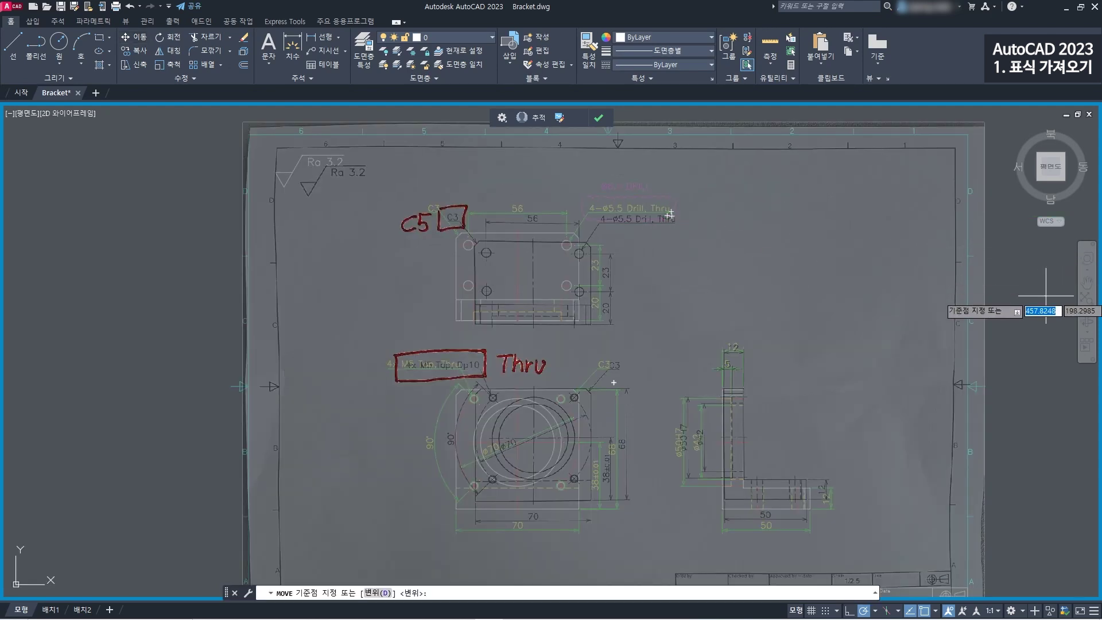
pyautogui.click(989, 216)
pyautogui.moveTo(1008, 362); pyautogui.dragTo(962, 293, button='middle')
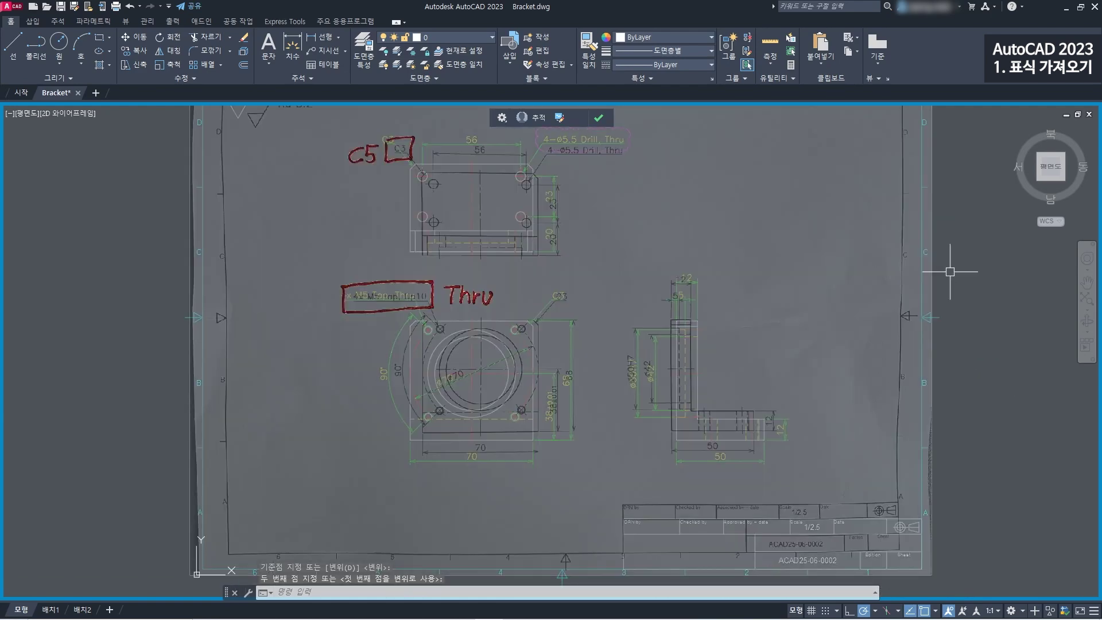
# - Shift the markup image slightly to the left so its plate and front views overlap the drawing's views
pyautogui.click(932, 287)
pyautogui.press('space')
pyautogui.click(1014, 355)
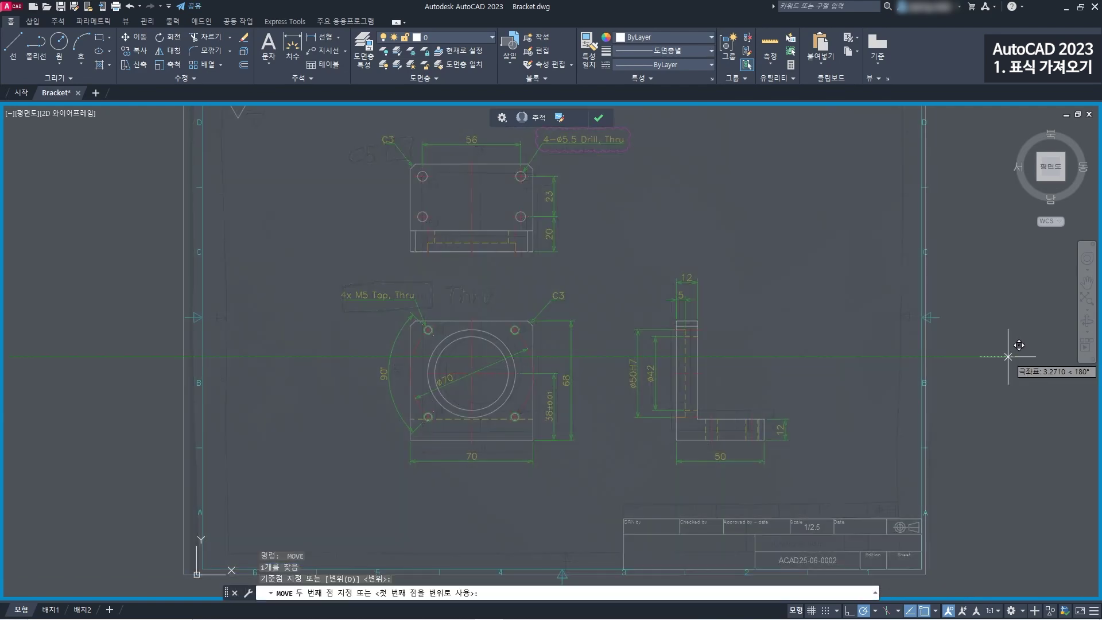
pyautogui.click(1004, 354)
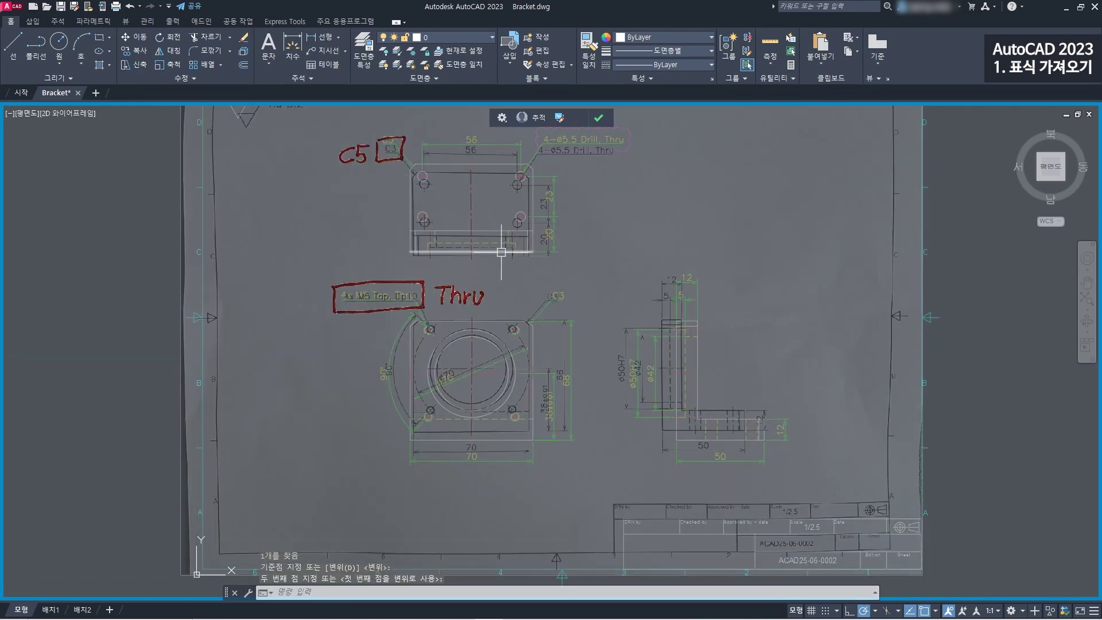
# - Bring the drawing in front of the trace and insert the markup box around the "4x M5 Tap, Thru" note as a revision cloud
pyautogui.scroll(-2, 505, 244)
pyautogui.moveTo(550, 203); pyautogui.dragTo(605, 265, button='middle')
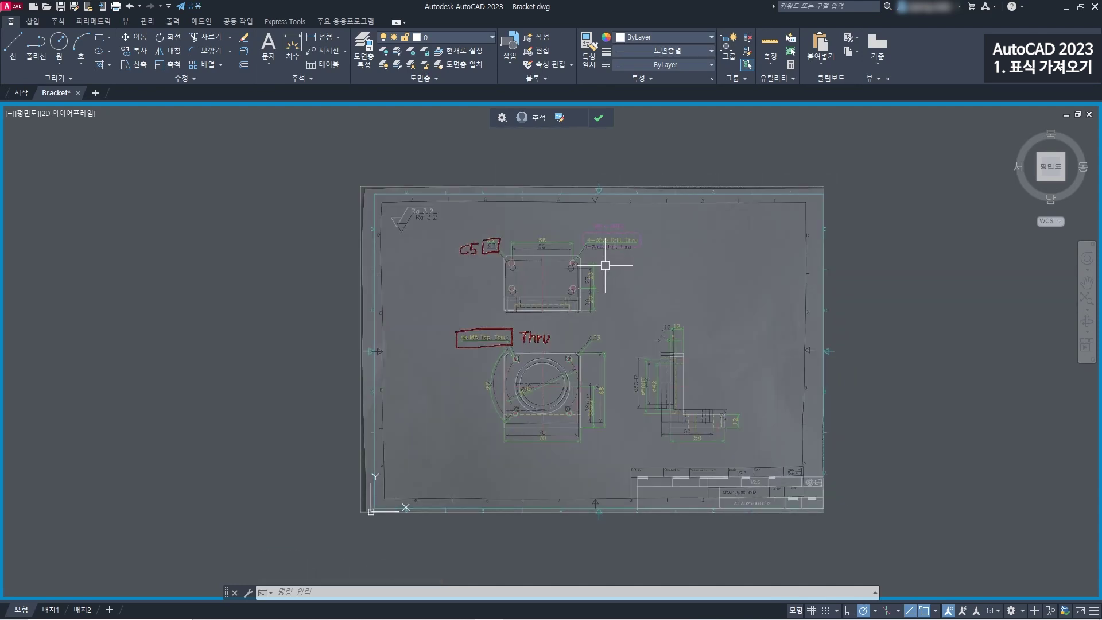
pyautogui.scroll(2, 470, 268)
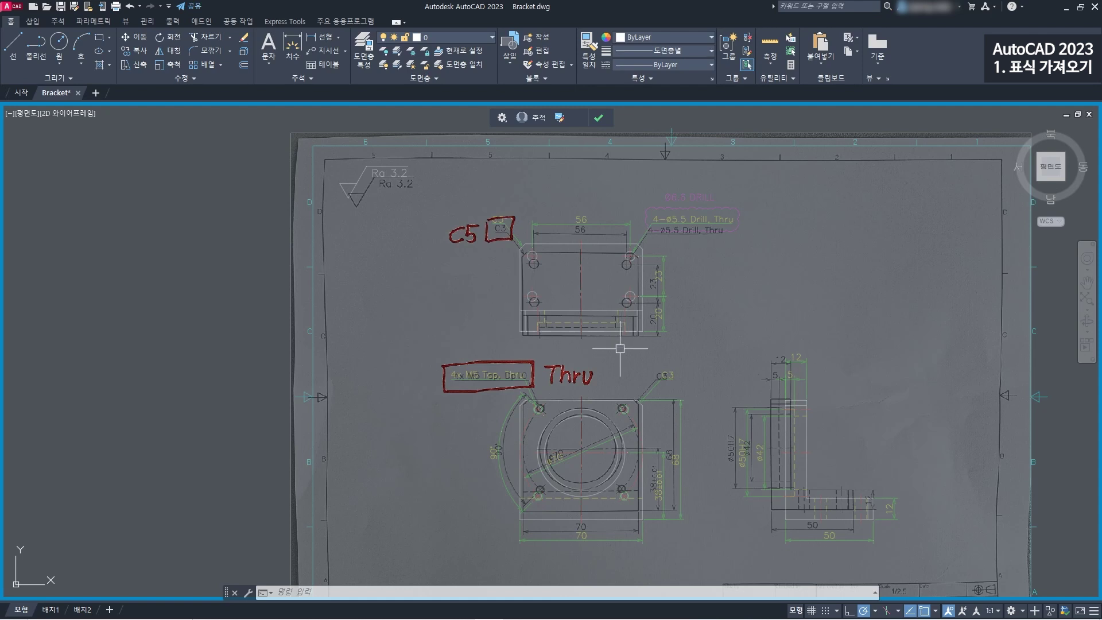
pyautogui.click(560, 119)
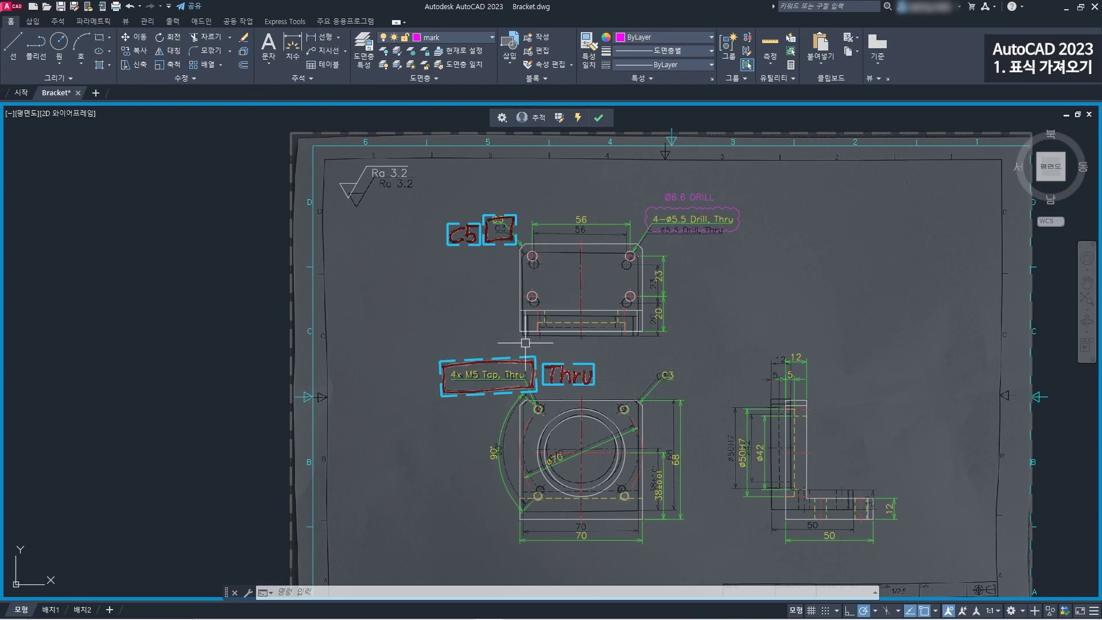
pyautogui.scroll(3, 516, 336)
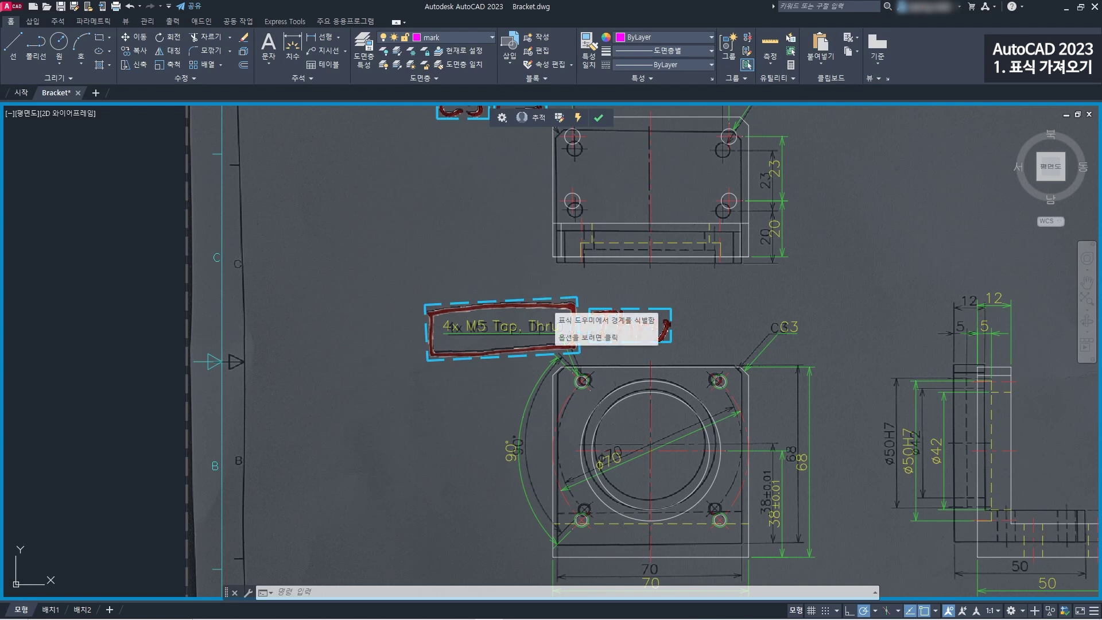
pyautogui.click(552, 287)
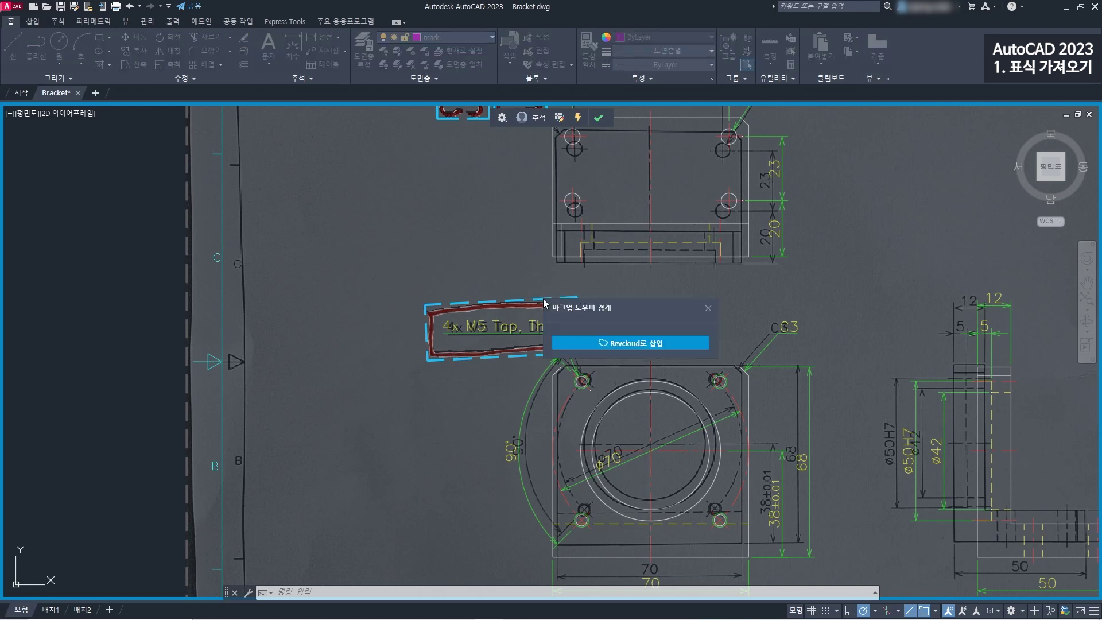
pyautogui.click(628, 343)
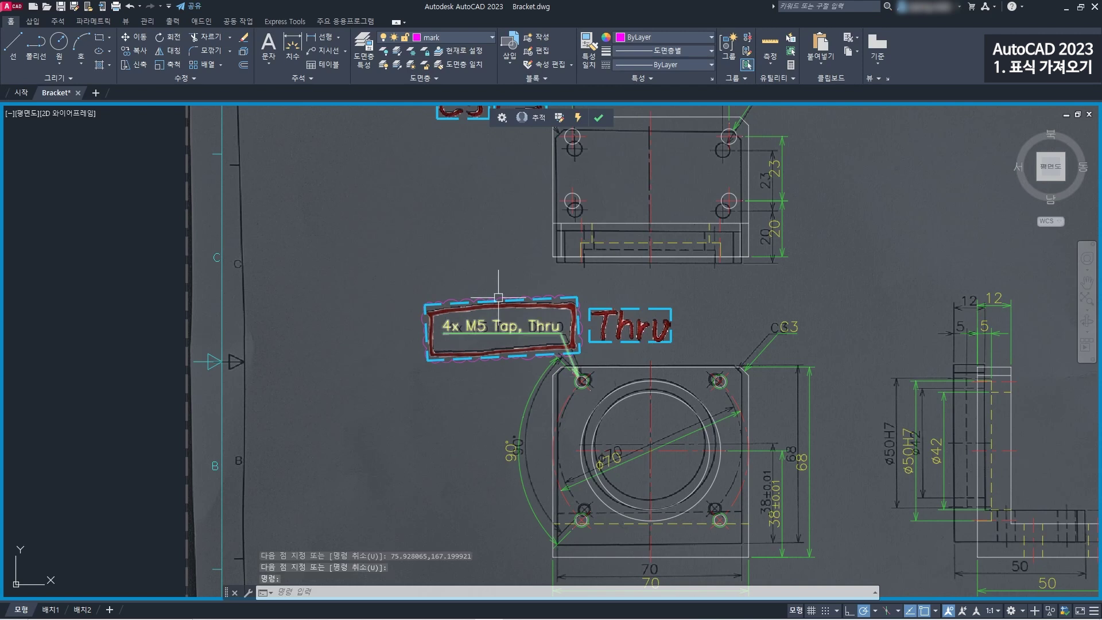
# - Insert the recognised handwritten note "THRU" as multiline text at its markup position beside the tap note
pyautogui.click(637, 297)
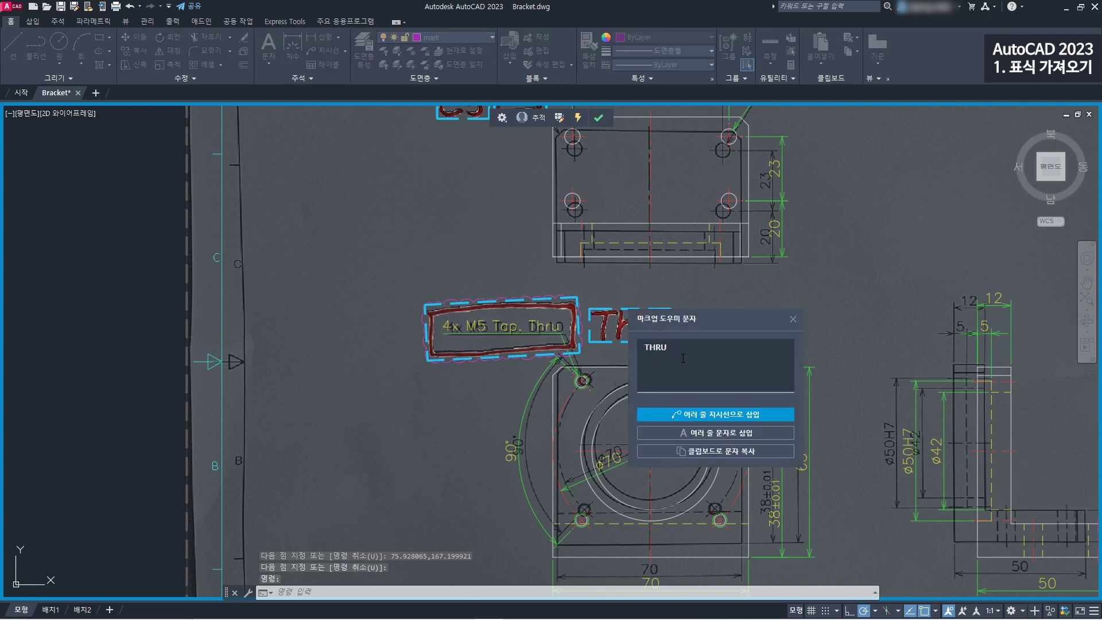
pyautogui.moveTo(730, 304); pyautogui.dragTo(750, 296)
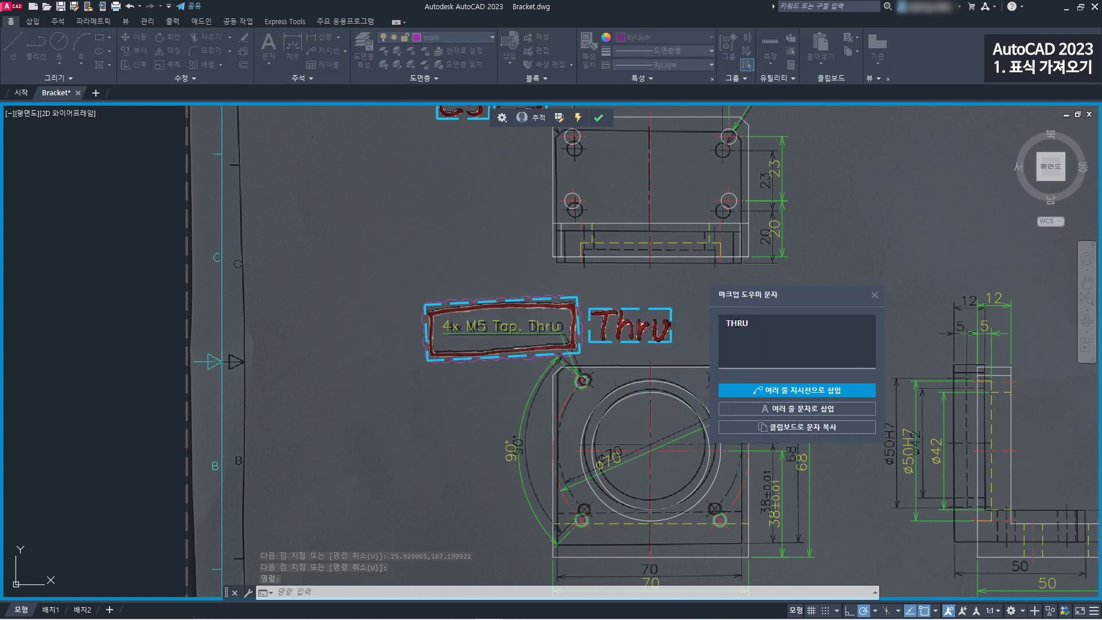
pyautogui.click(800, 410)
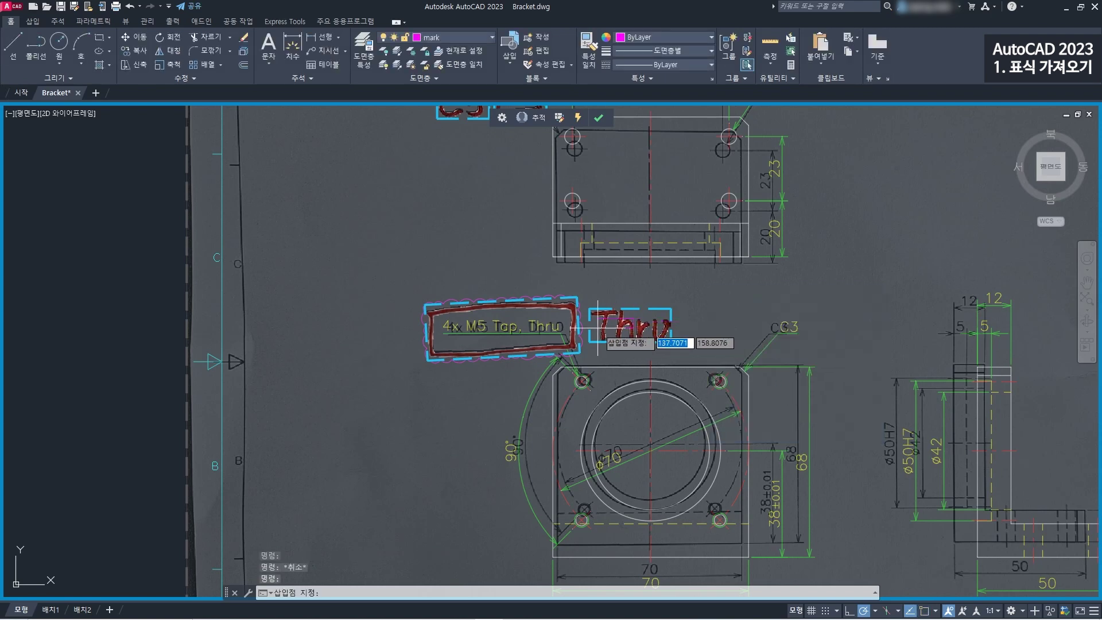
pyautogui.scroll(-2, 596, 324)
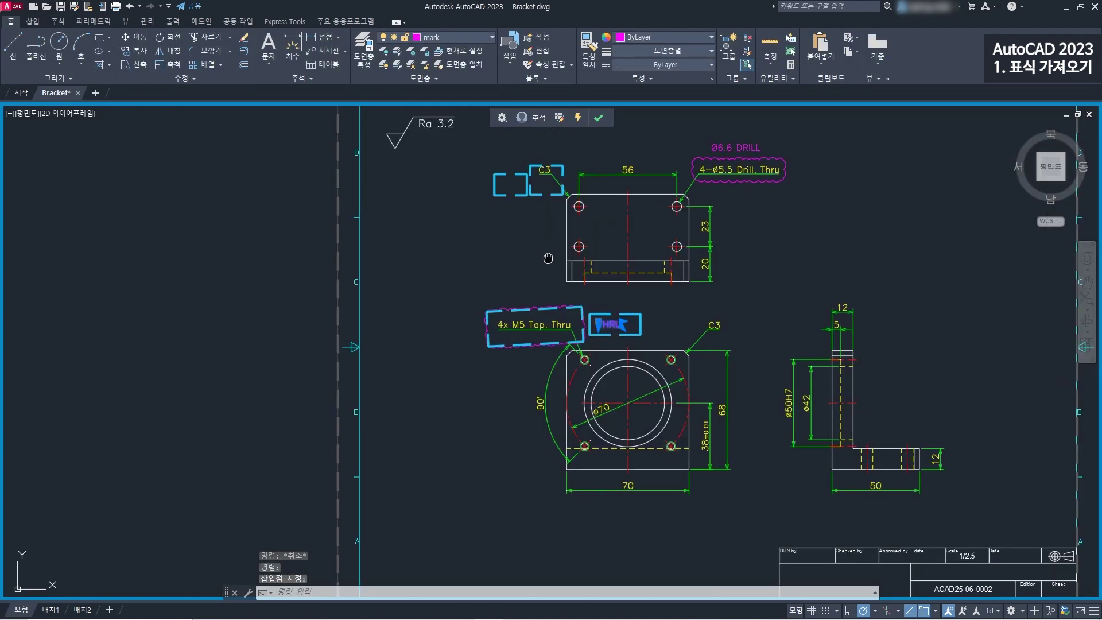
# - Insert the handwritten "C5" as multiline text at its markup position and convert the box around the upper C3 label into a revision cloud
pyautogui.scroll(2, 544, 251)
pyautogui.moveTo(544, 250); pyautogui.dragTo(539, 269, button='middle')
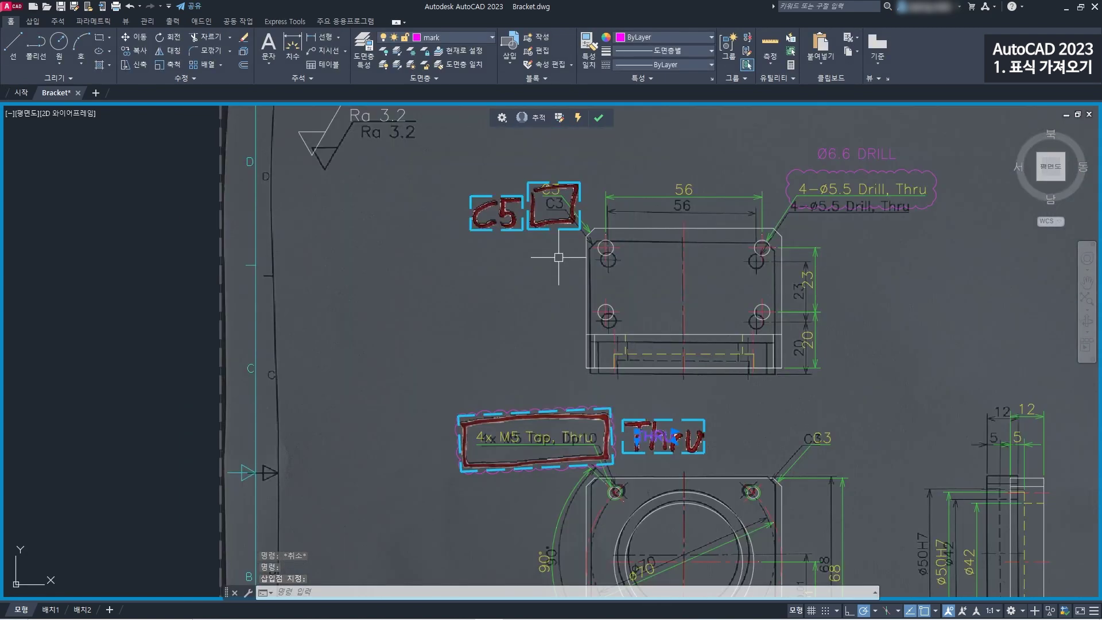
pyautogui.click(510, 202)
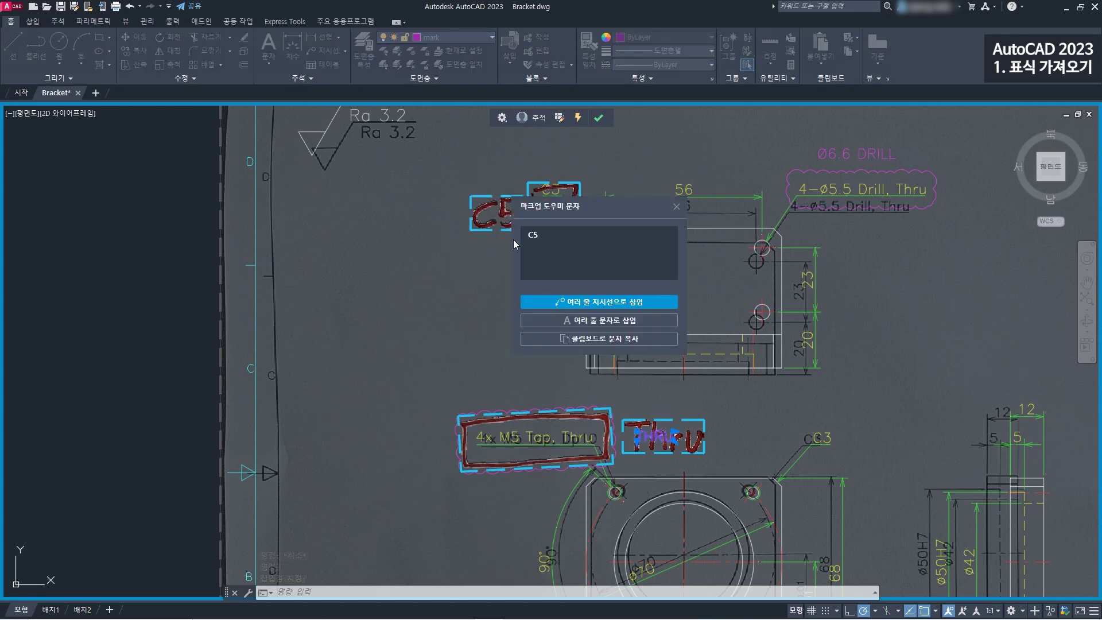
pyautogui.click(610, 322)
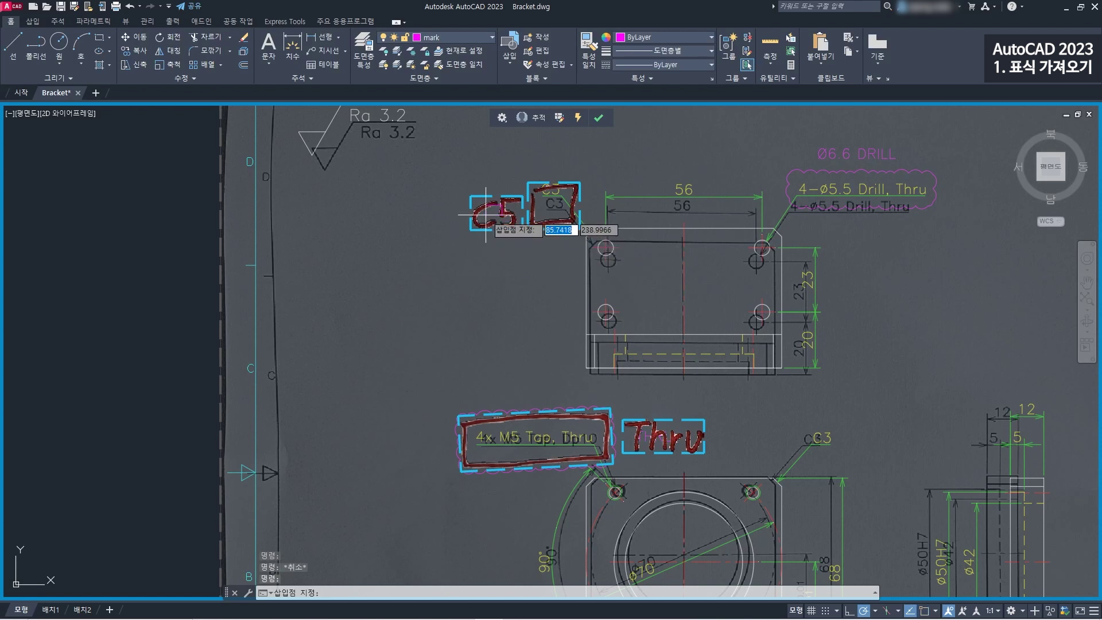
pyautogui.click(571, 198)
pyautogui.click(635, 227)
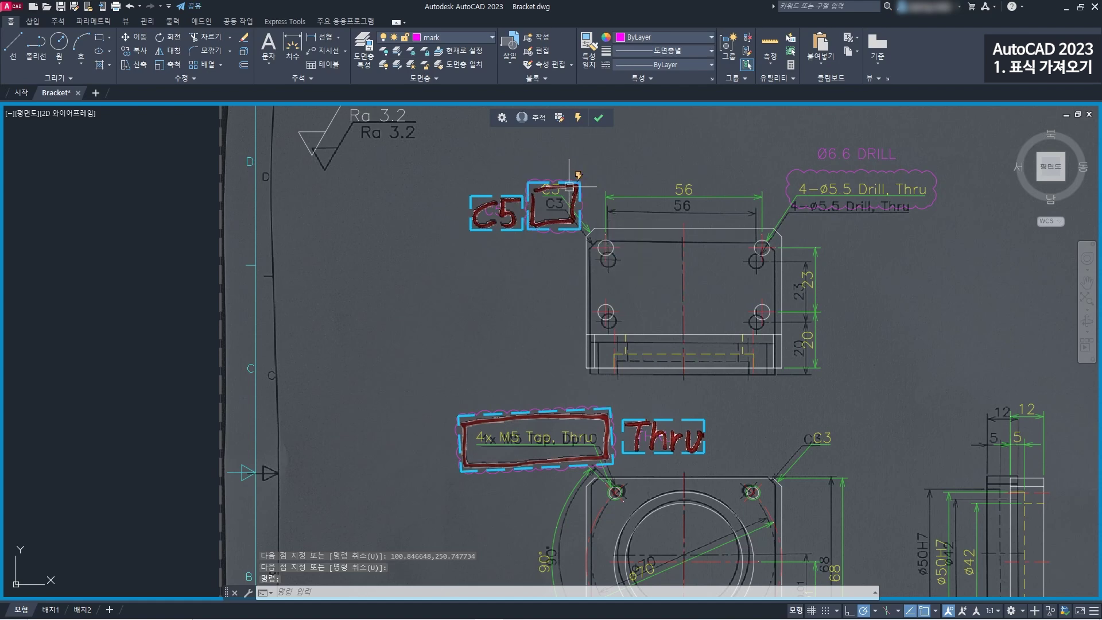
# - Close the markup trace and return to the full bracket drawing sheet
pyautogui.scroll(-3, 586, 202)
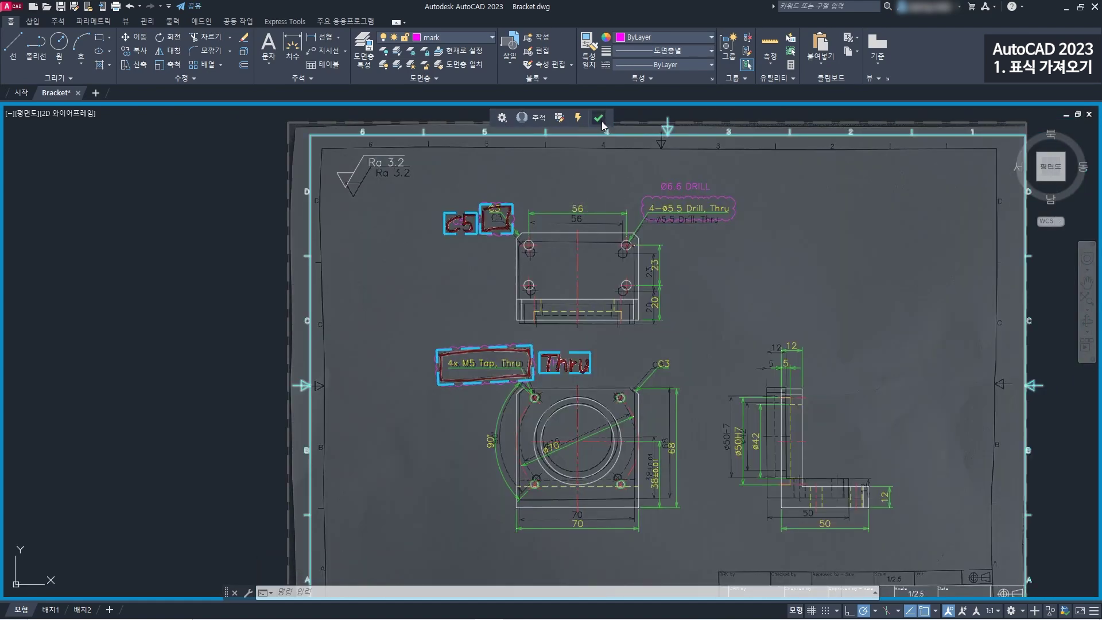
pyautogui.click(600, 122)
pyautogui.scroll(-4, 538, 189)
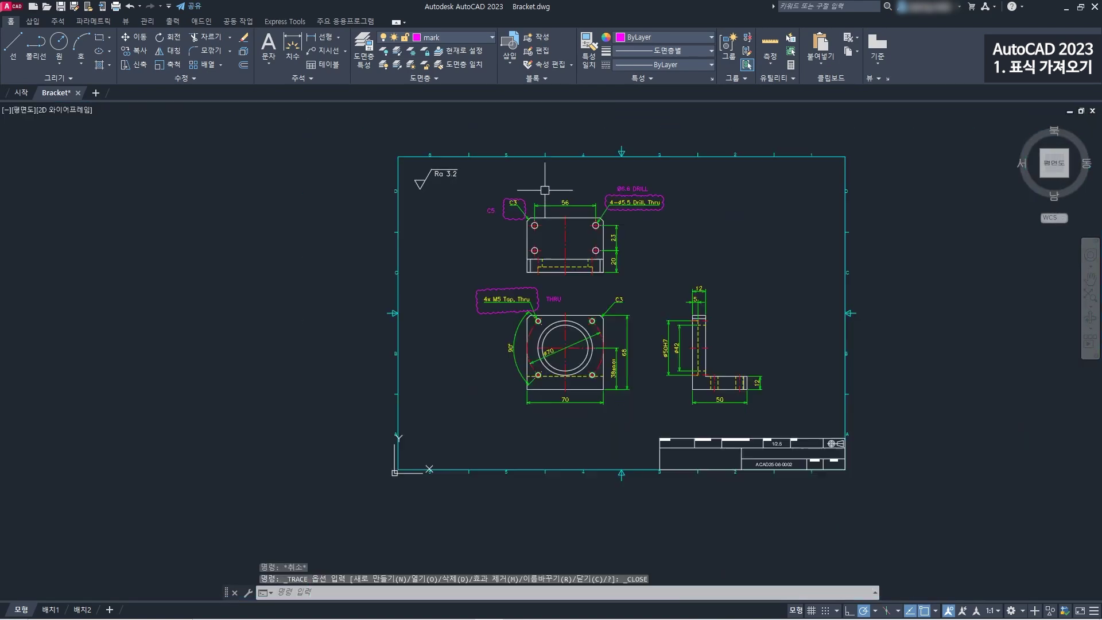
pyautogui.middleClick(646, 232)
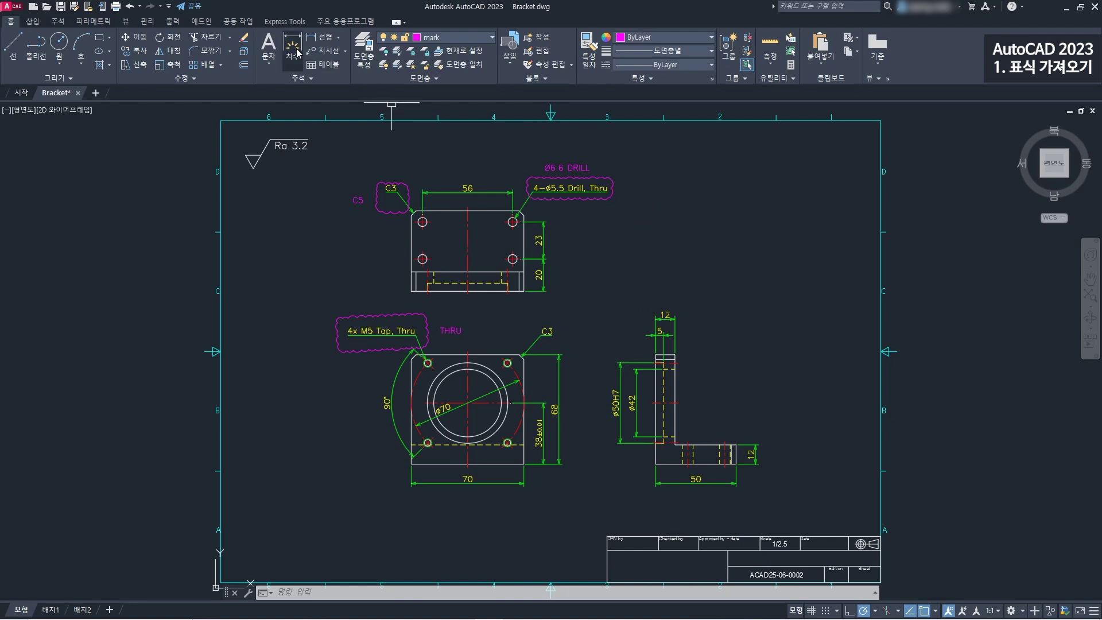
# - Reopen the saved trace 추적2 from the trace list to view its markup, close the list and exit the trace
pyautogui.click(249, 23)
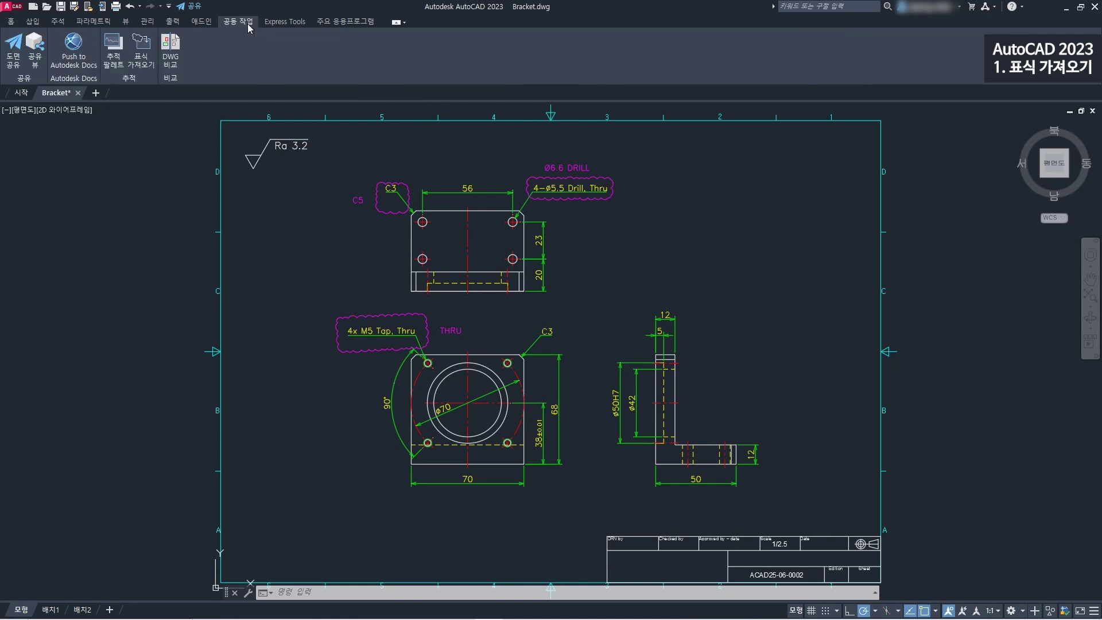
pyautogui.click(114, 61)
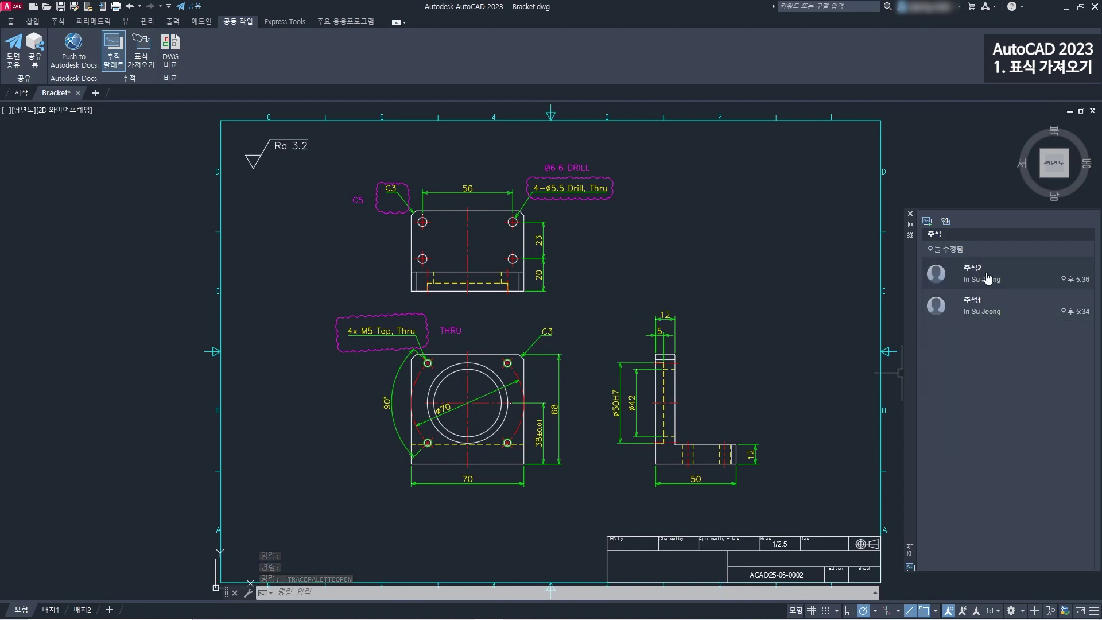
pyautogui.moveTo(983, 306)
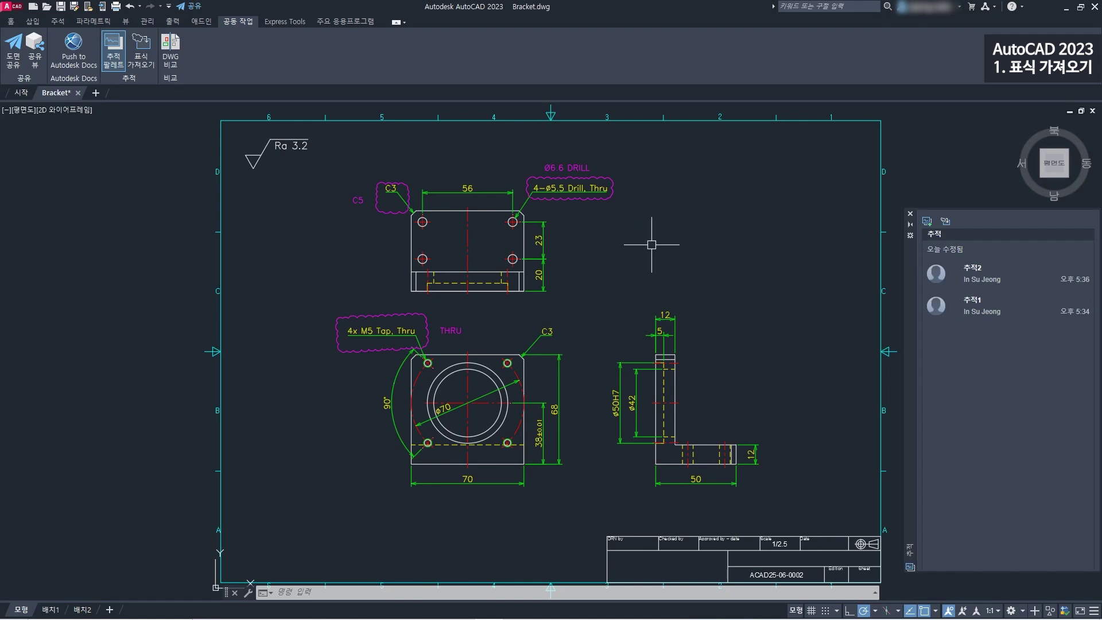
pyautogui.click(975, 276)
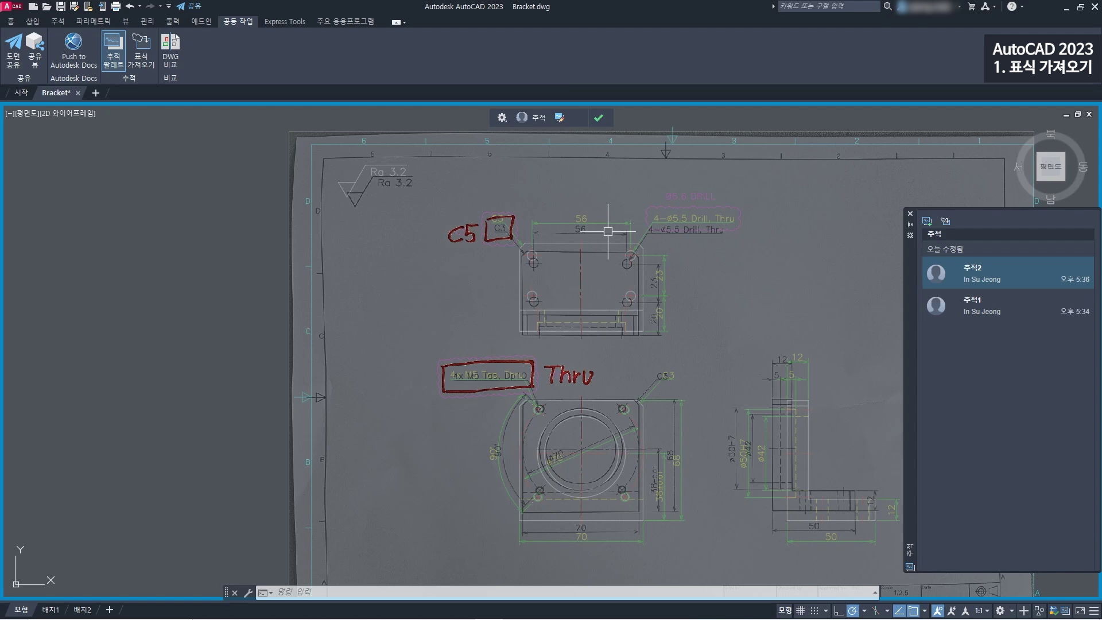
pyautogui.click(910, 213)
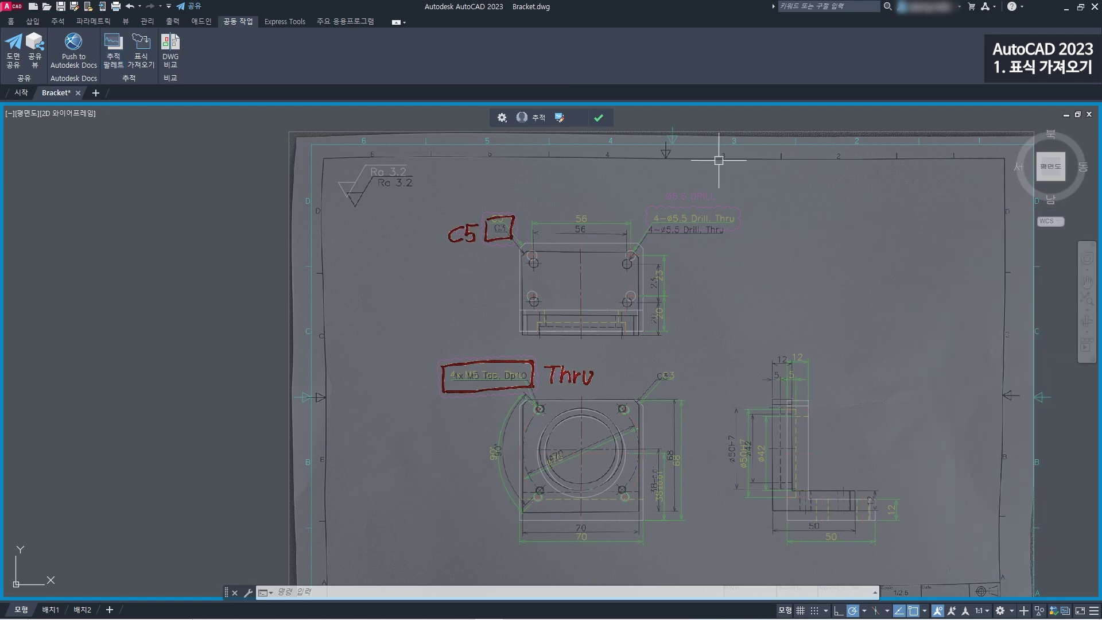
pyautogui.click(598, 117)
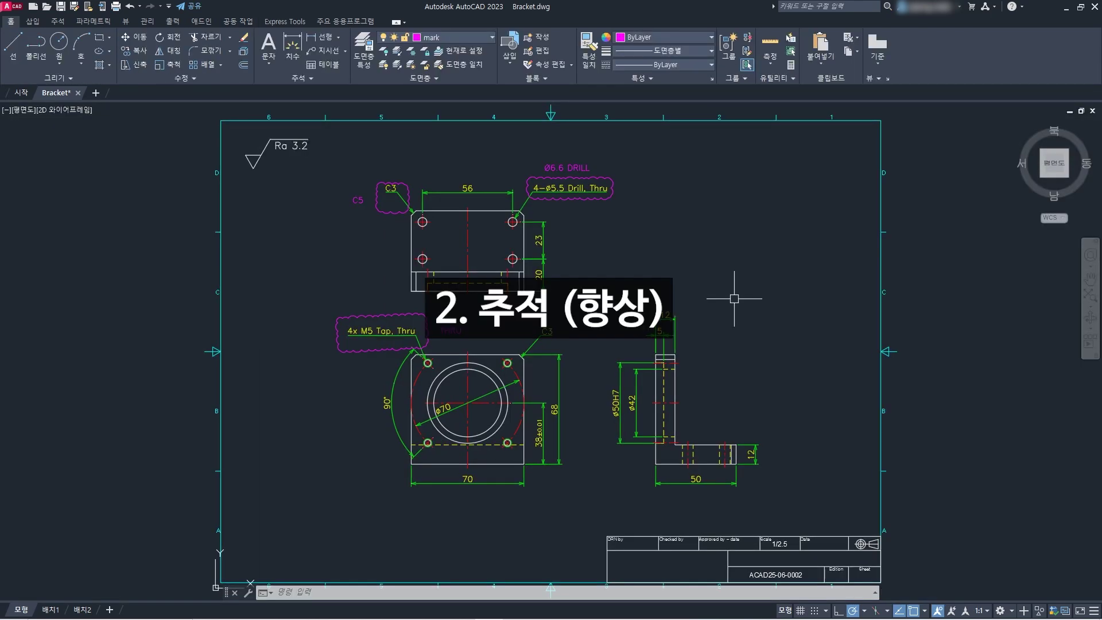
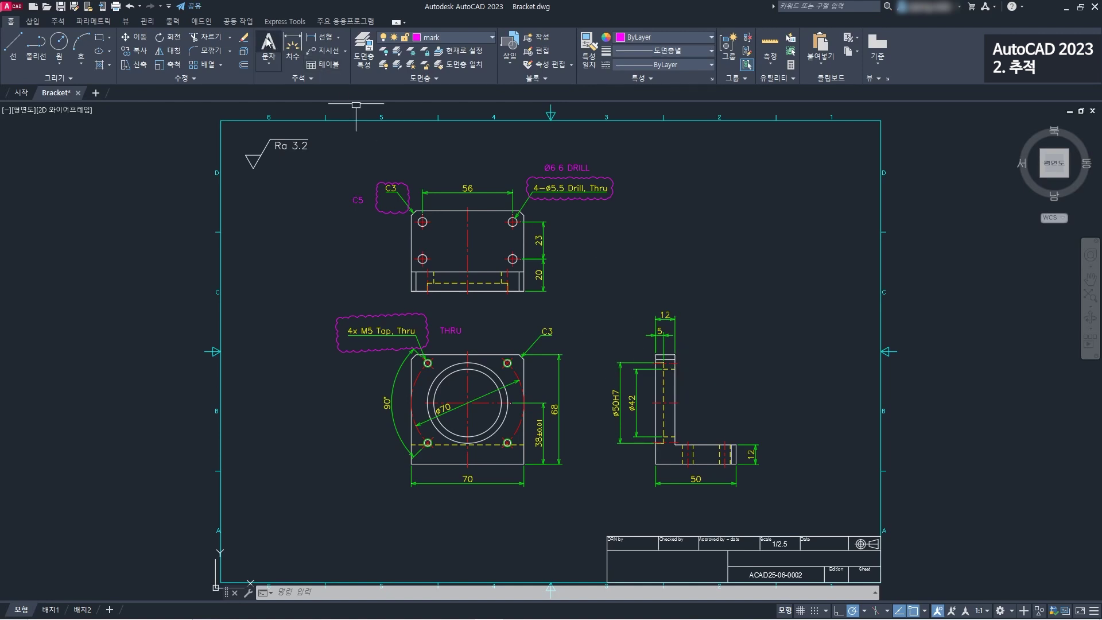
# - Open the list of saved traces and create a new trace with the default name
pyautogui.click(248, 25)
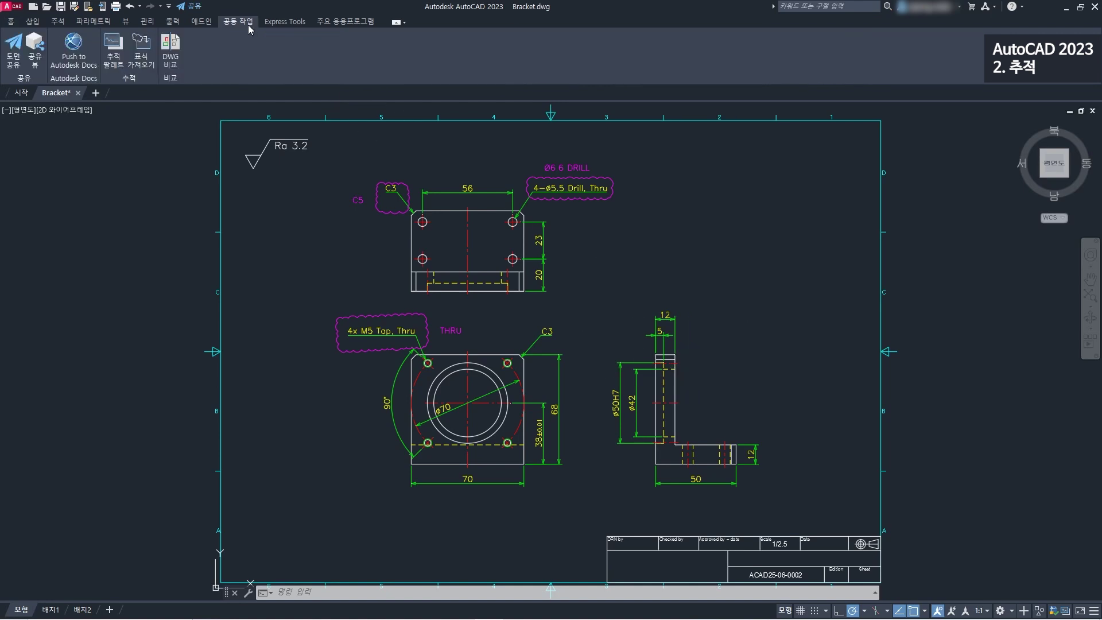
pyautogui.click(119, 66)
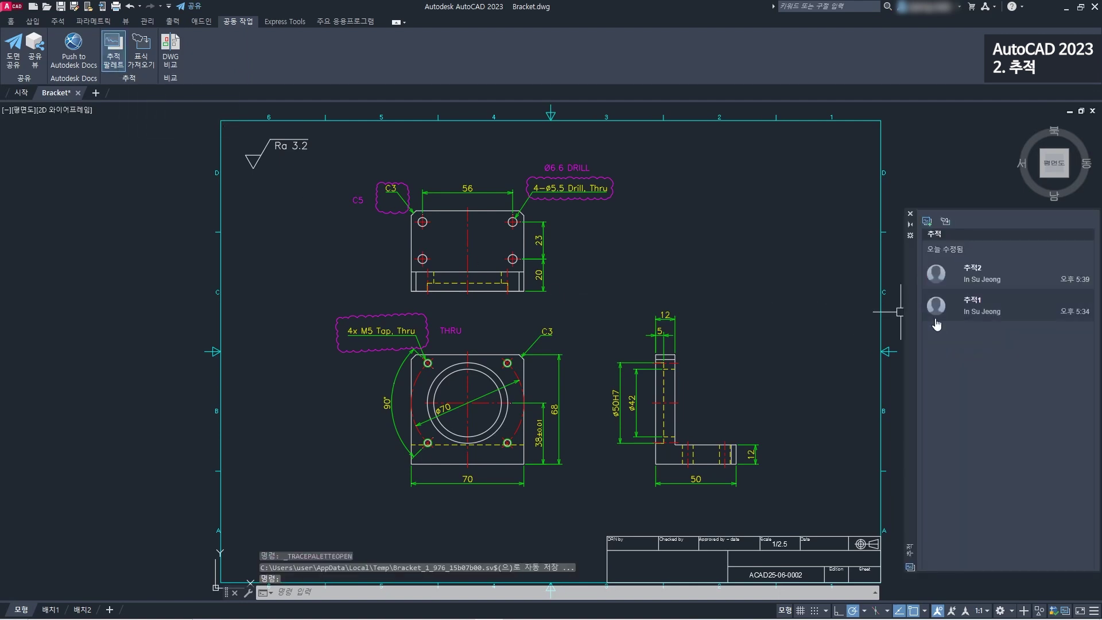
pyautogui.click(925, 223)
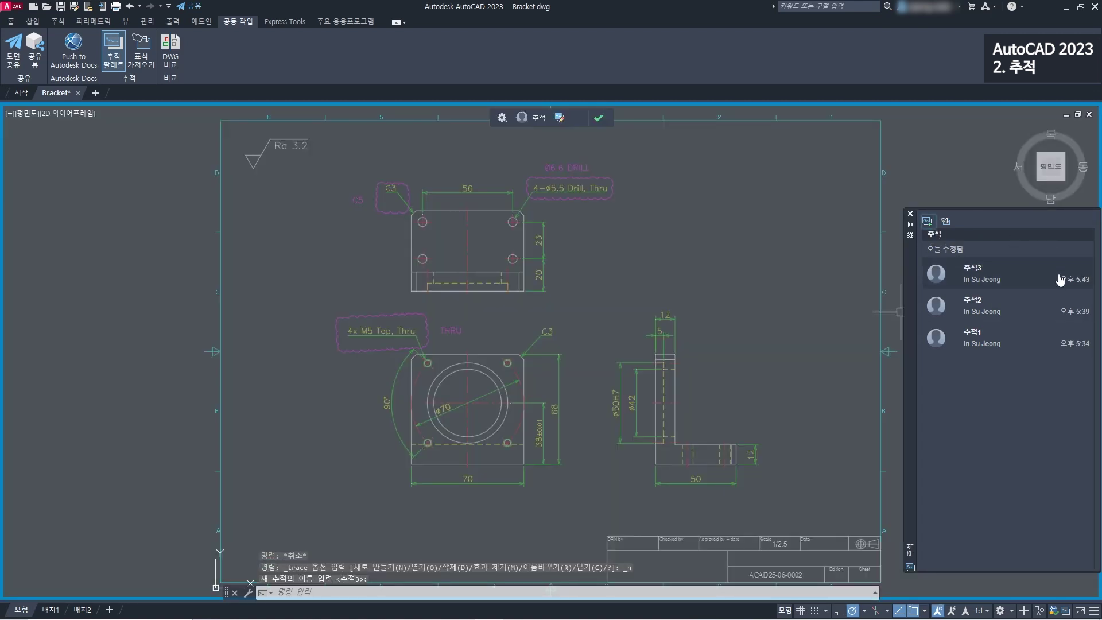
pyautogui.moveTo(1060, 279)
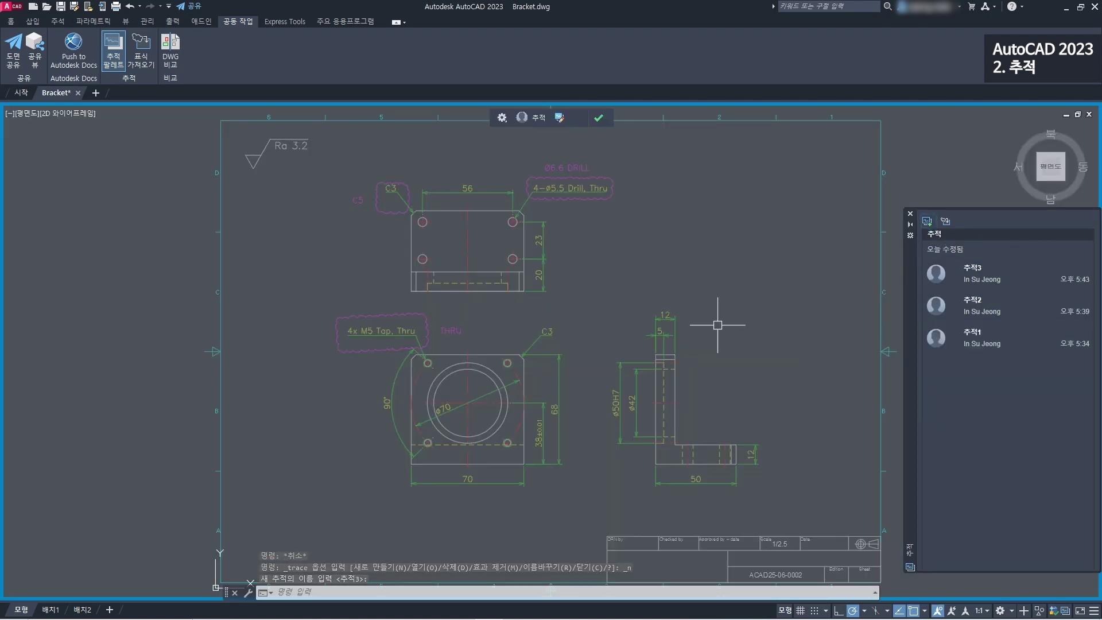
# - Draw a rectangular revision cloud around the 12 dimension above the side view in the new trace
pyautogui.scroll(4, 683, 332)
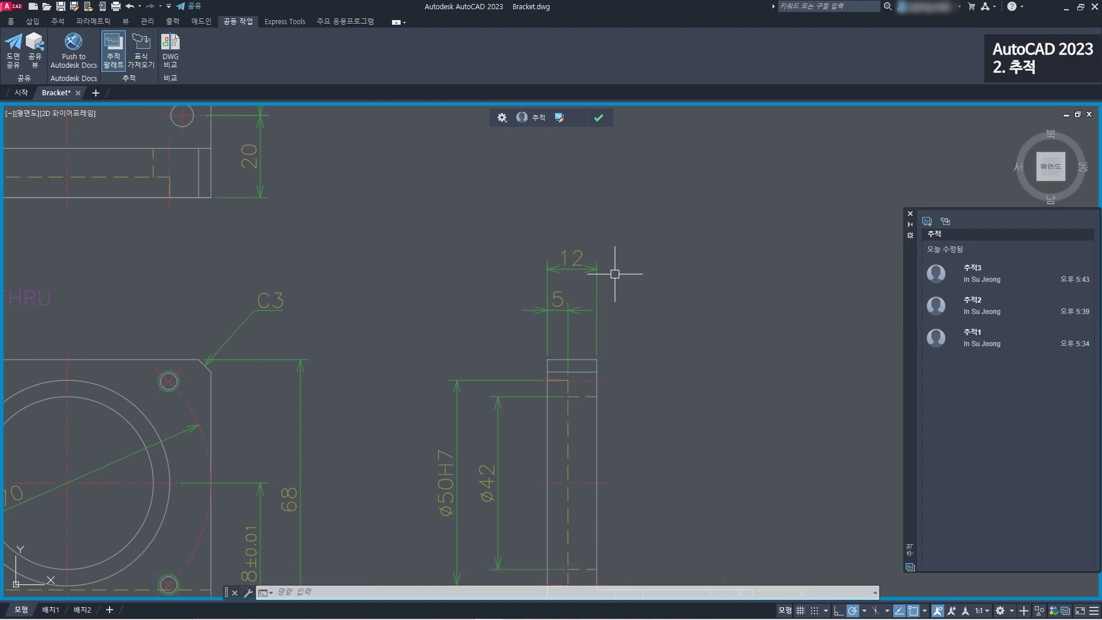
pyautogui.click(10, 21)
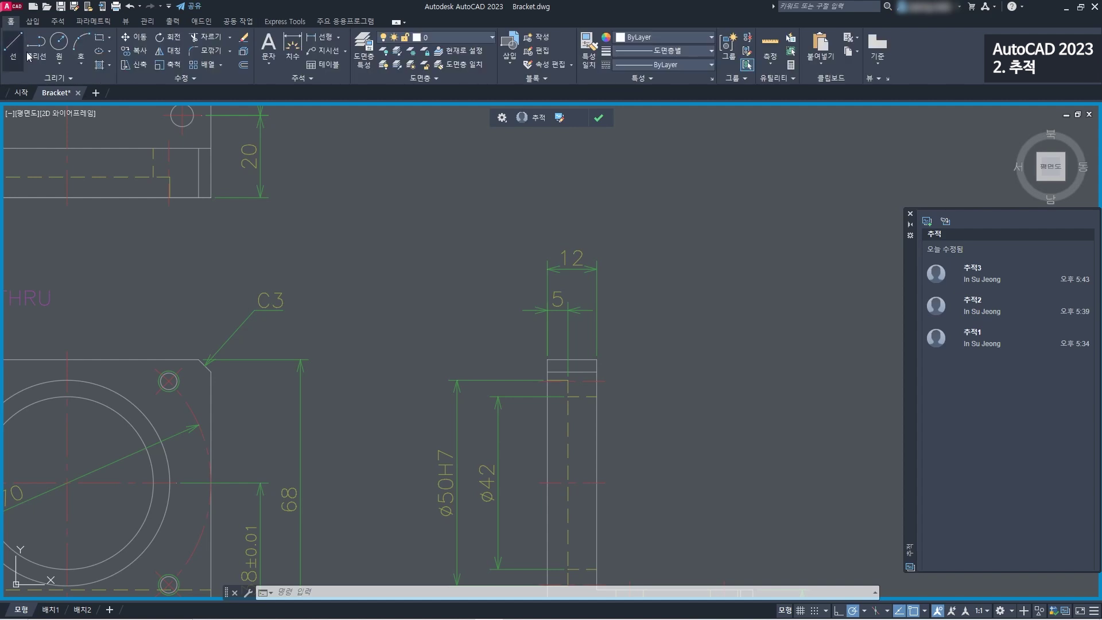
pyautogui.click(64, 82)
pyautogui.click(70, 106)
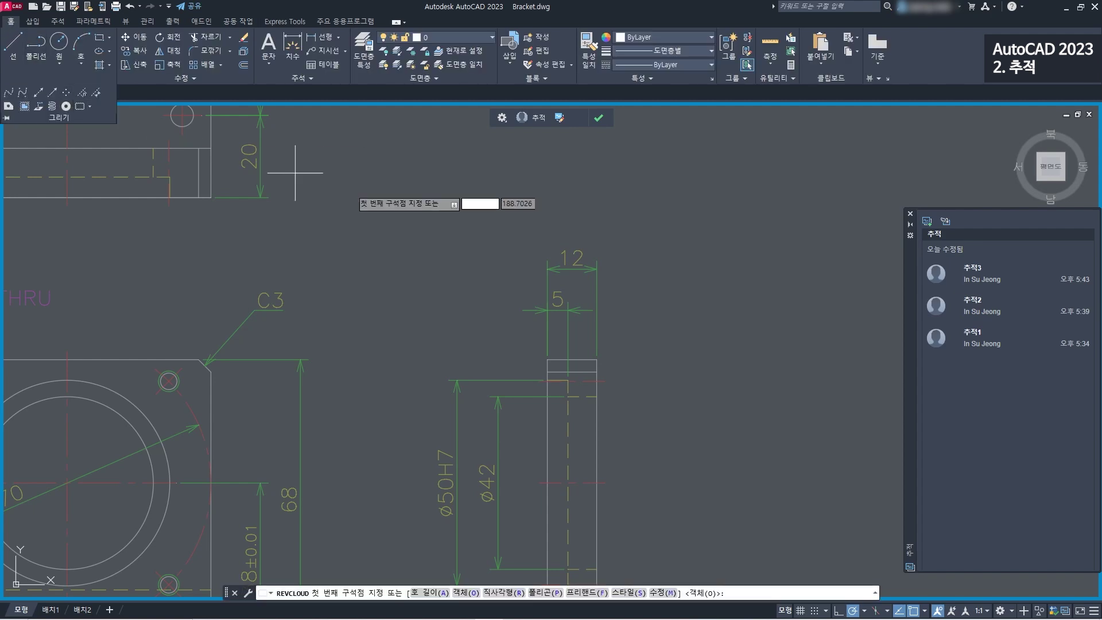
pyautogui.click(526, 232)
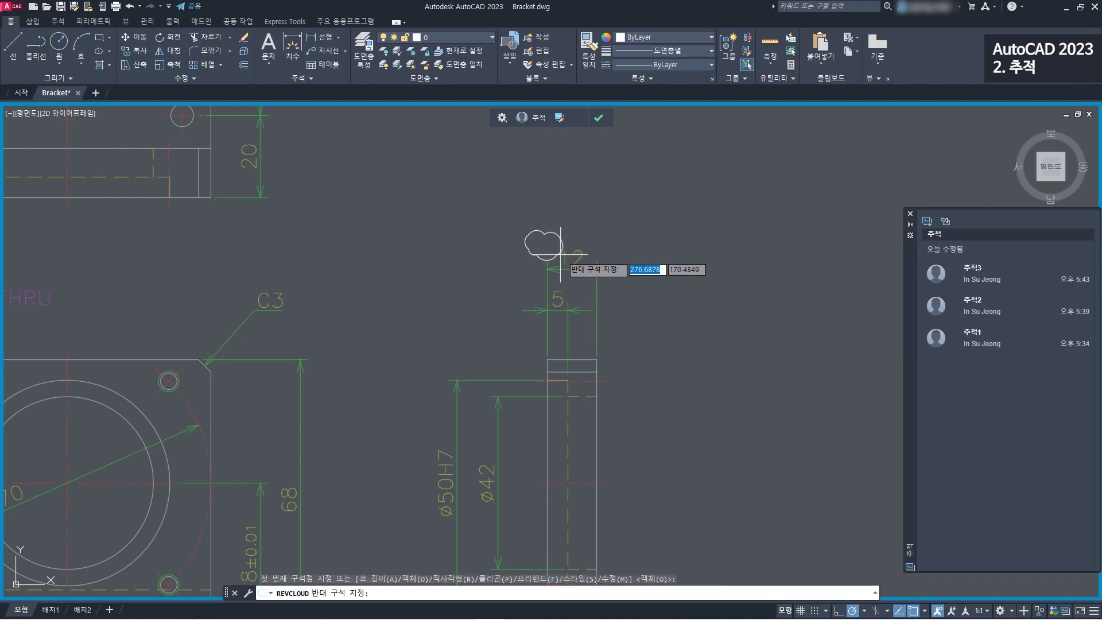
pyautogui.click(624, 292)
pyautogui.scroll(-2, 660, 241)
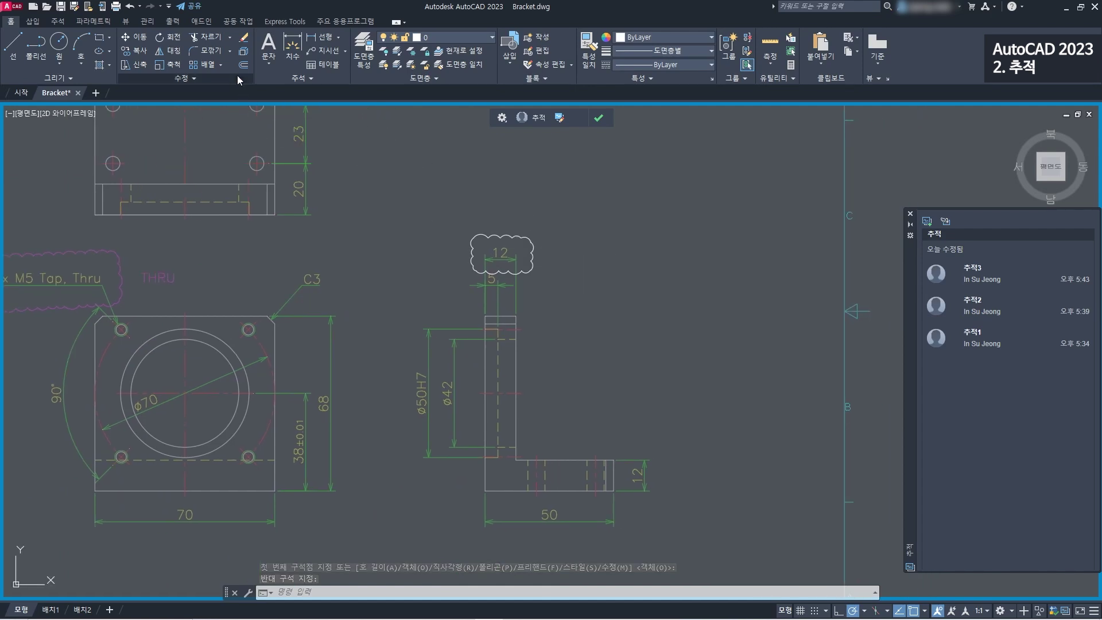
# - Add the multiline text note "12 > 15mm 수정" to the trace beside the revision cloud around the 12 dimension
pyautogui.click(268, 46)
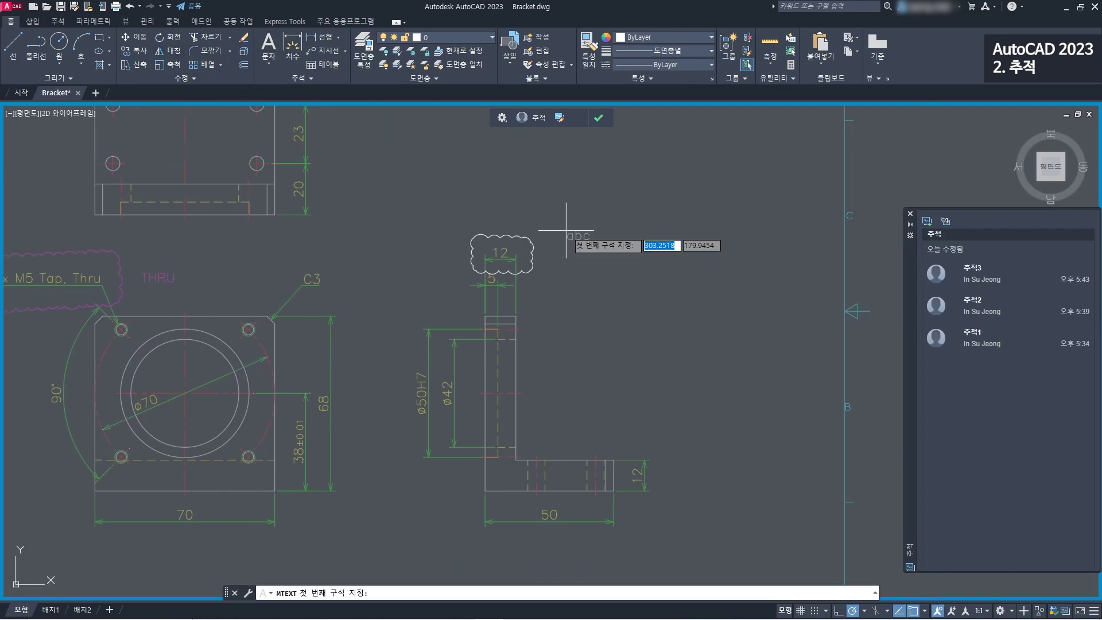
pyautogui.scroll(2, 574, 230)
pyautogui.click(523, 229)
pyautogui.click(671, 283)
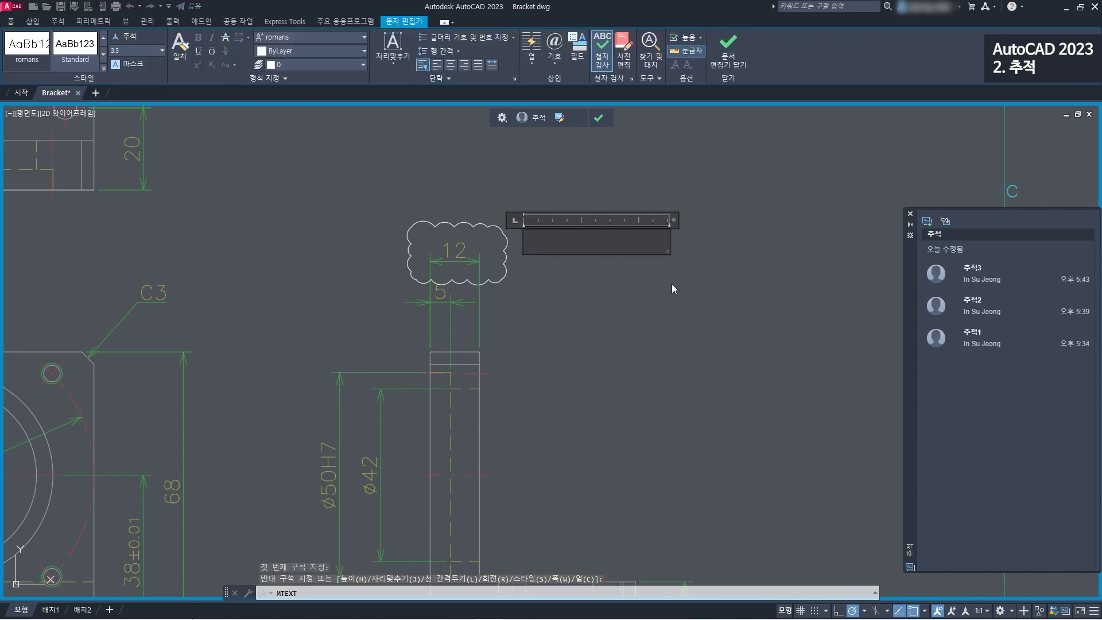
pyautogui.write('12 > 15mm')
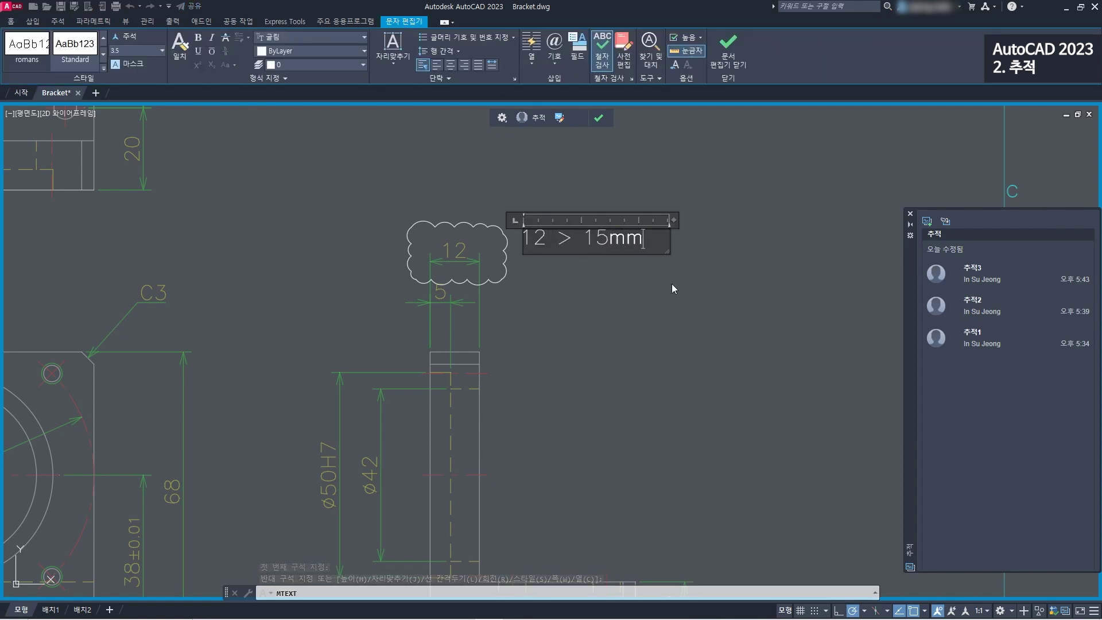
pyautogui.write(' ㅅ수정')
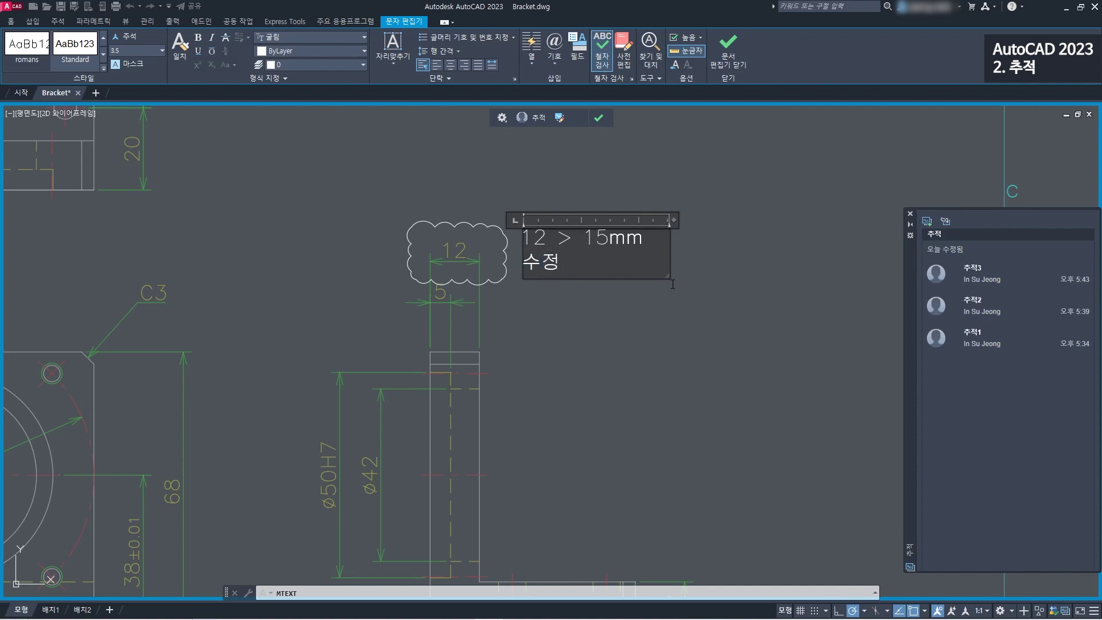
pyautogui.click(672, 284)
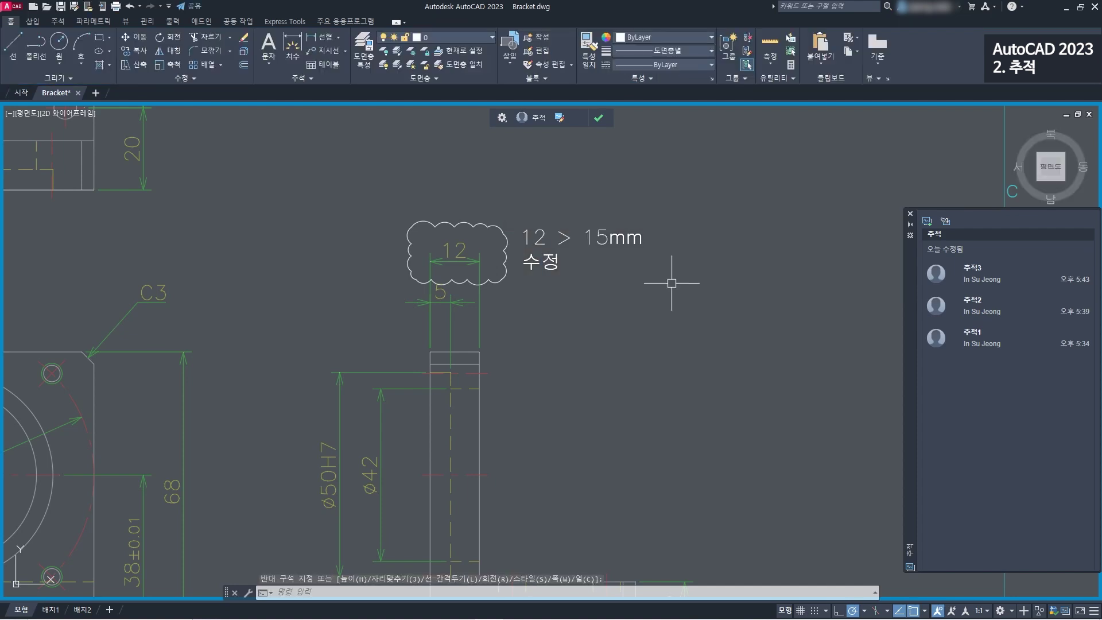
# - Finish and exit the trace, and close the list of saved traces
pyautogui.scroll(-2, 672, 283)
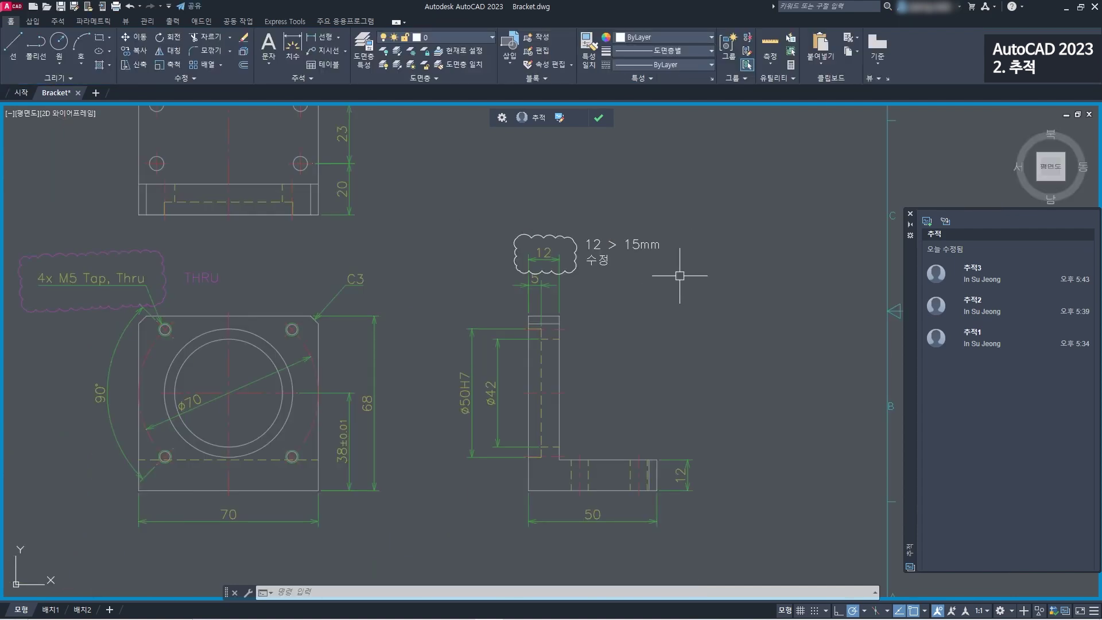
pyautogui.click(599, 119)
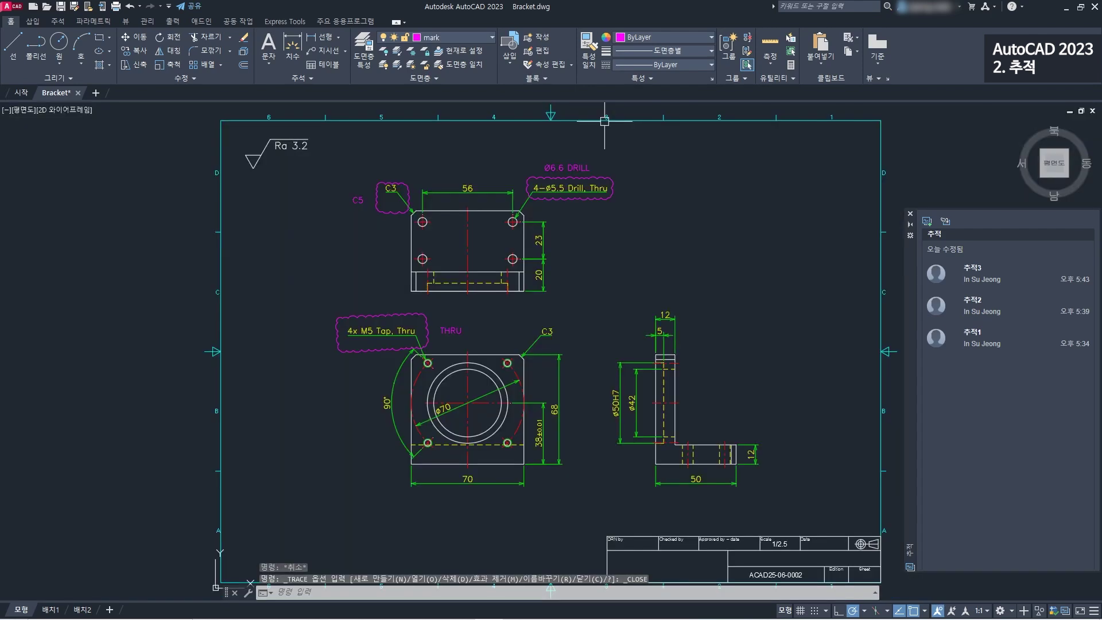
pyautogui.click(911, 215)
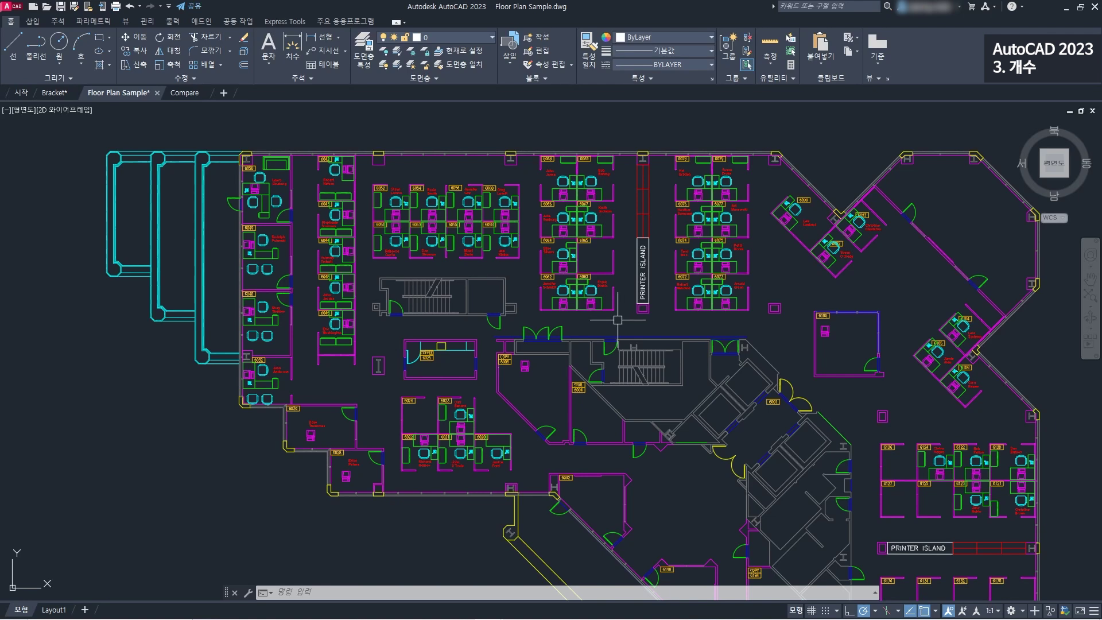
# - Open the block count list for Floor Plan Sample and restrict it to a rectangular area around workstations 6072 to 6079
pyautogui.click(126, 21)
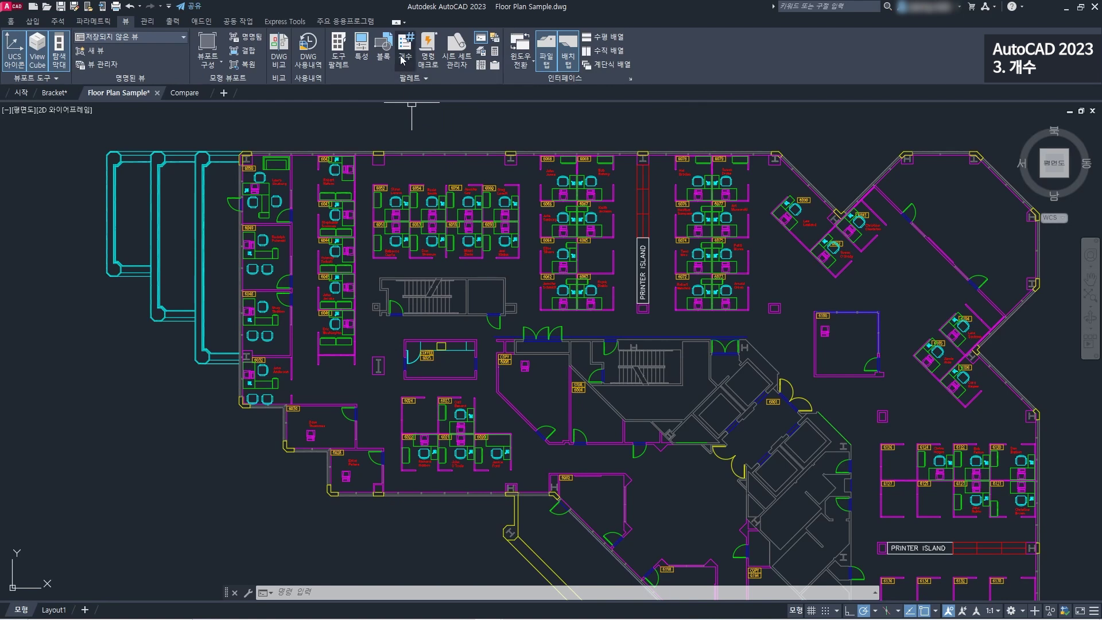
pyautogui.click(405, 60)
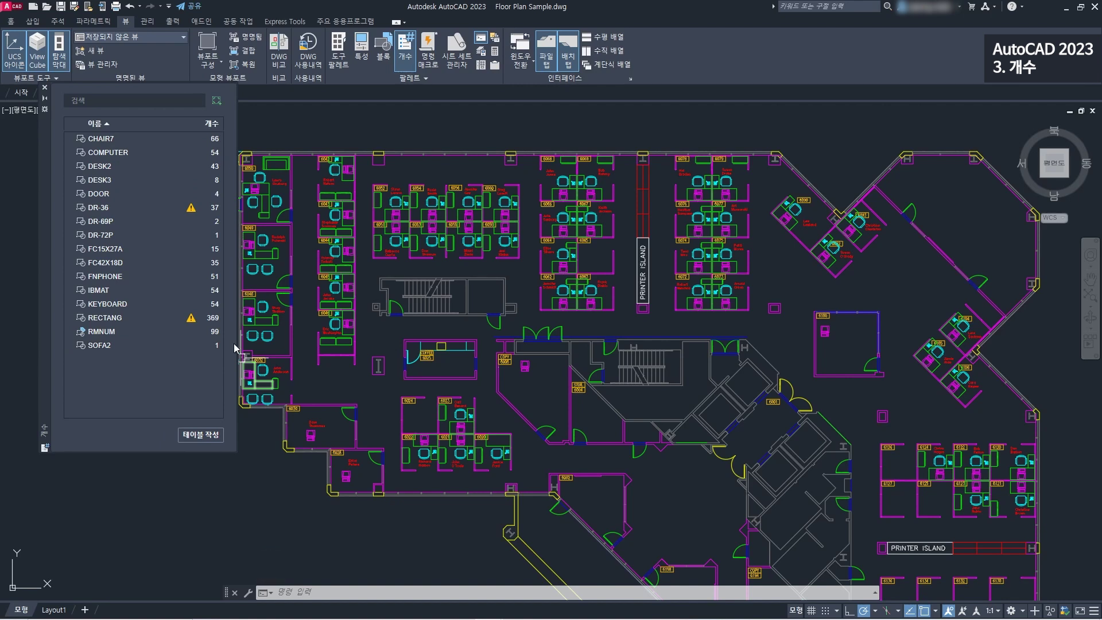
pyautogui.click(217, 104)
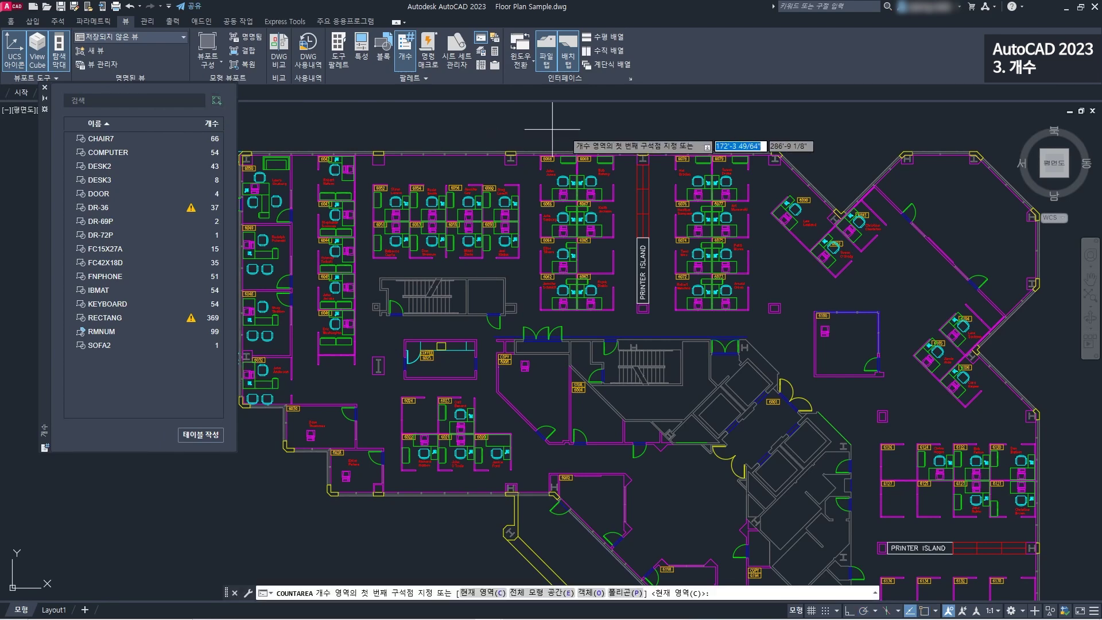
pyautogui.scroll(2, 621, 154)
pyautogui.moveTo(674, 165); pyautogui.dragTo(583, 167, button='middle')
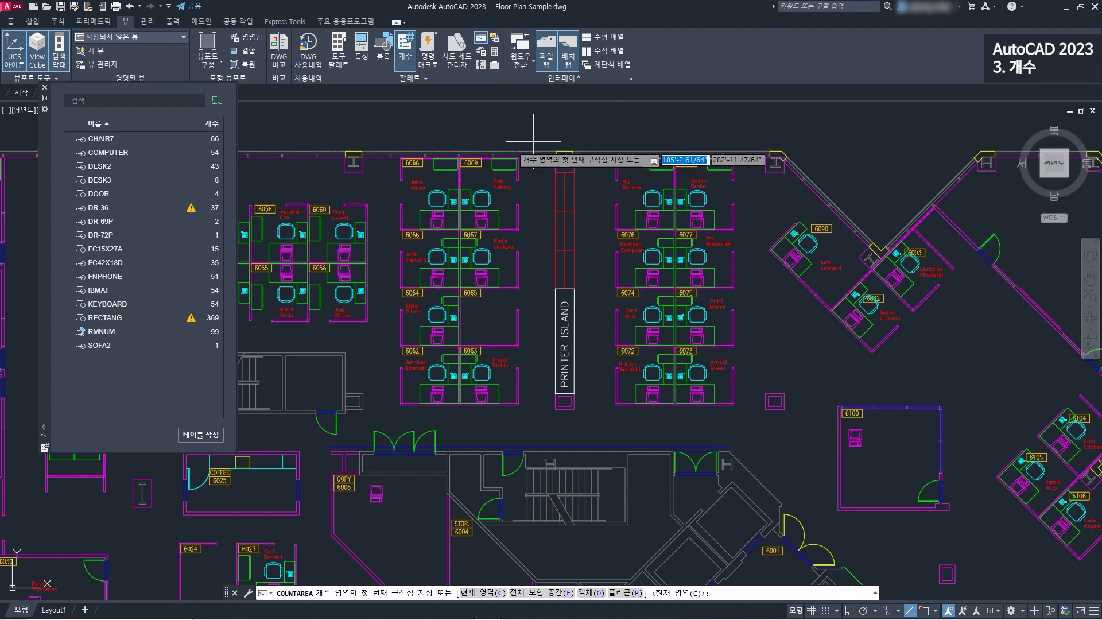
pyautogui.click(596, 127)
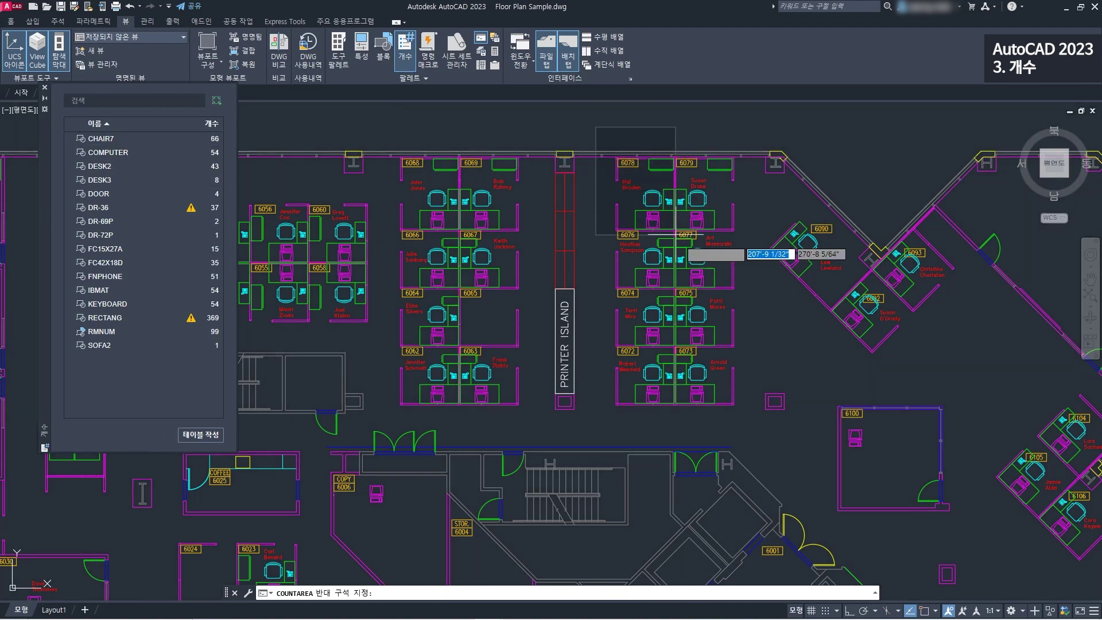
pyautogui.click(747, 418)
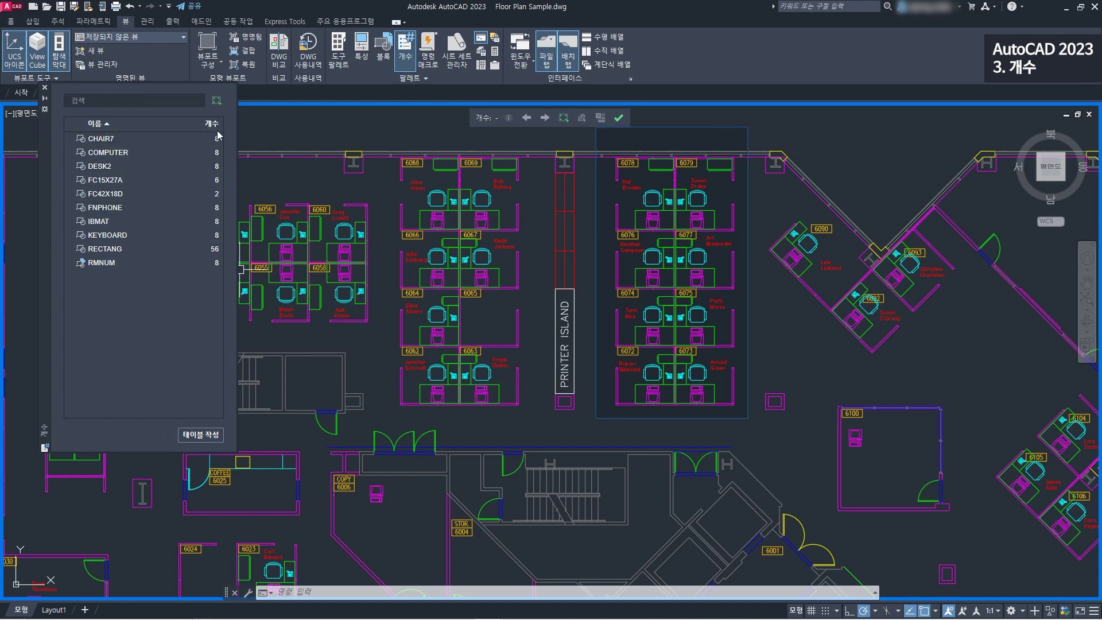
# - Redefine the count area as a four-point polygon around workstations 6090, 6092 and 6093, and close the count list
pyautogui.moveTo(803, 346); pyautogui.dragTo(663, 358, button='middle')
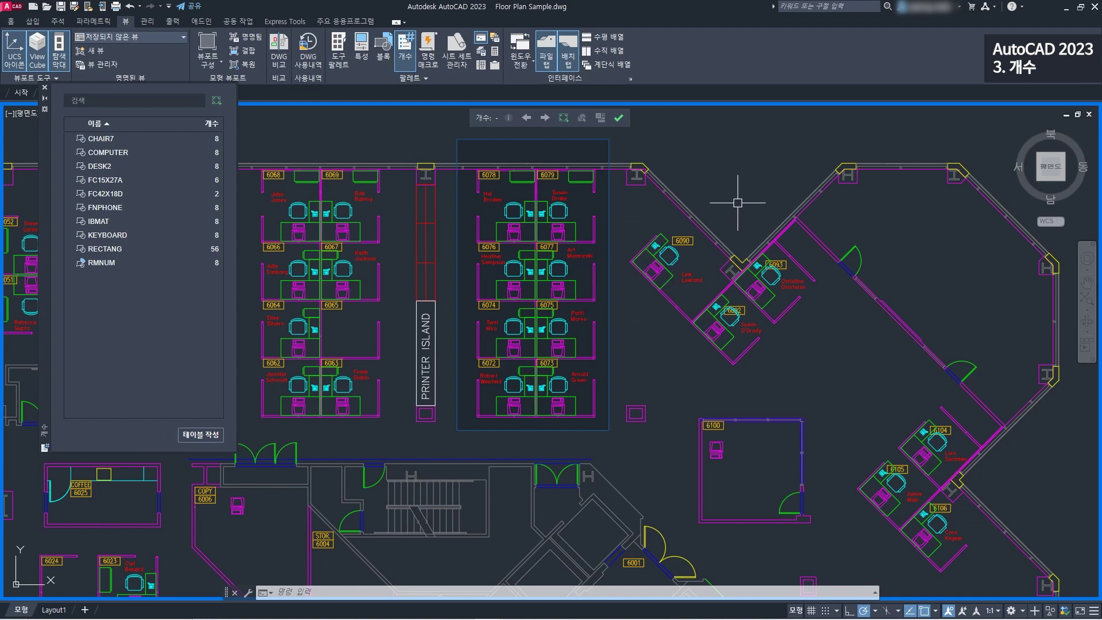
pyautogui.click(216, 104)
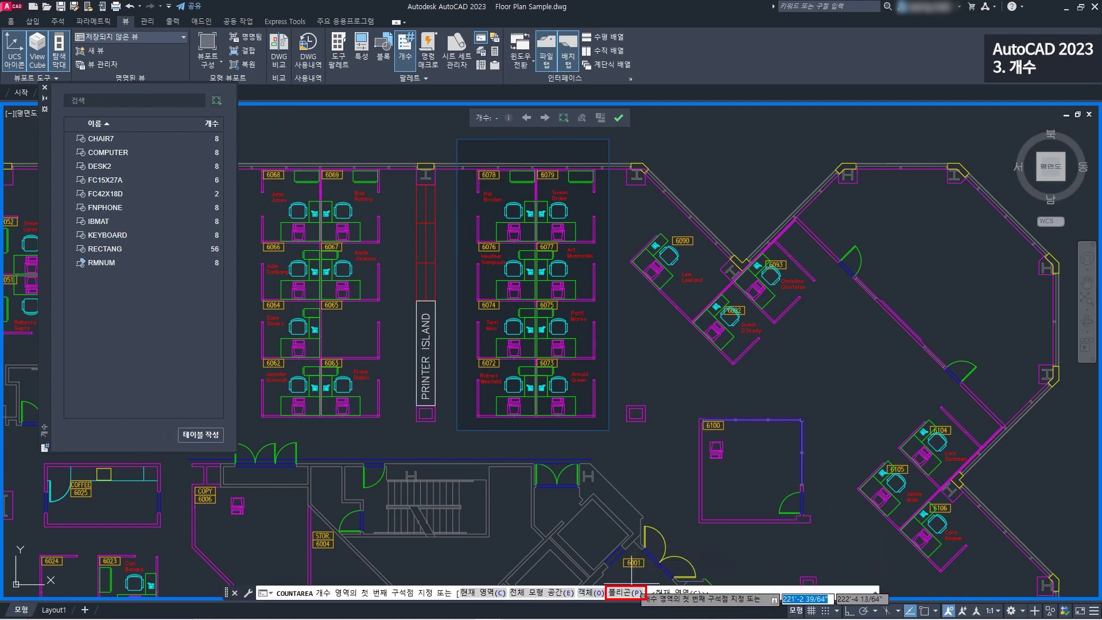
pyautogui.click(632, 593)
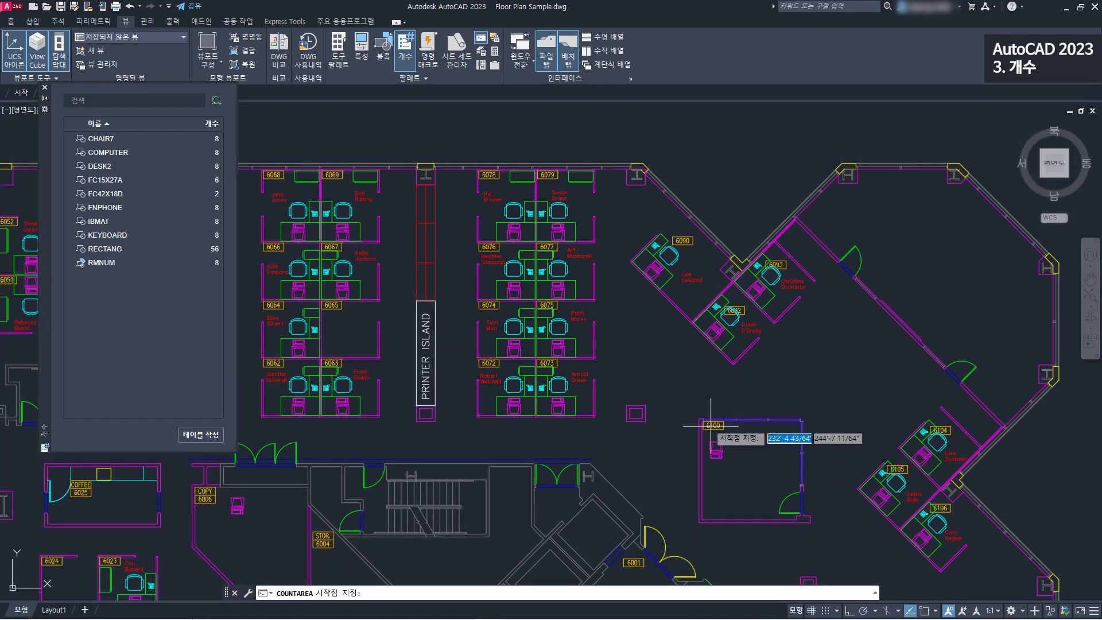
pyautogui.scroll(2, 769, 321)
pyautogui.moveTo(795, 318); pyautogui.dragTo(752, 368, button='middle')
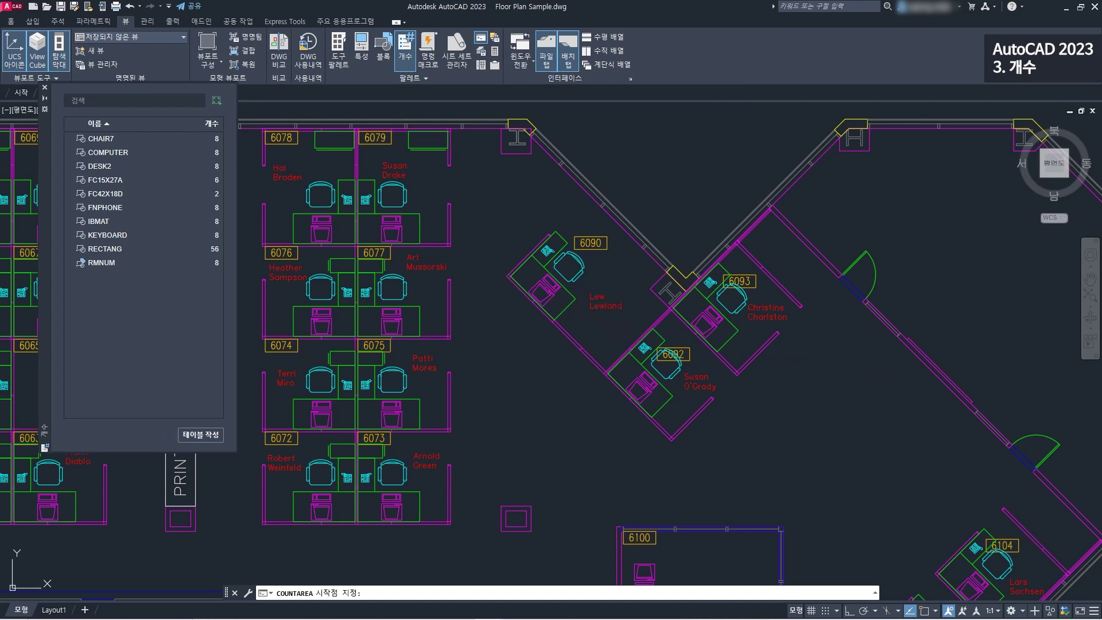
pyautogui.click(479, 275)
pyautogui.click(678, 480)
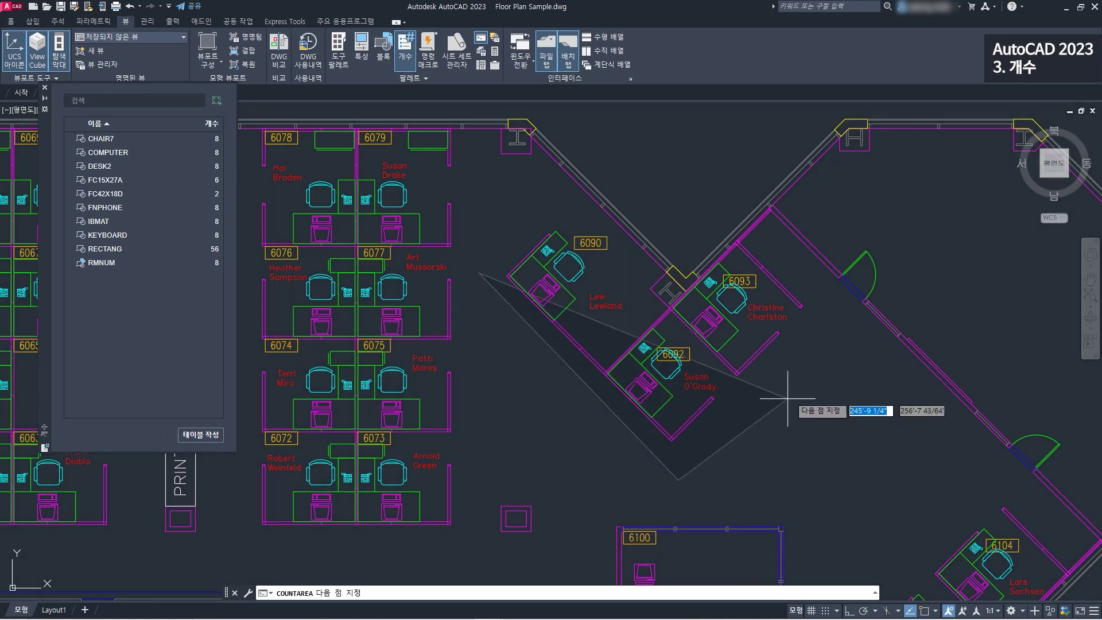
pyautogui.click(826, 315)
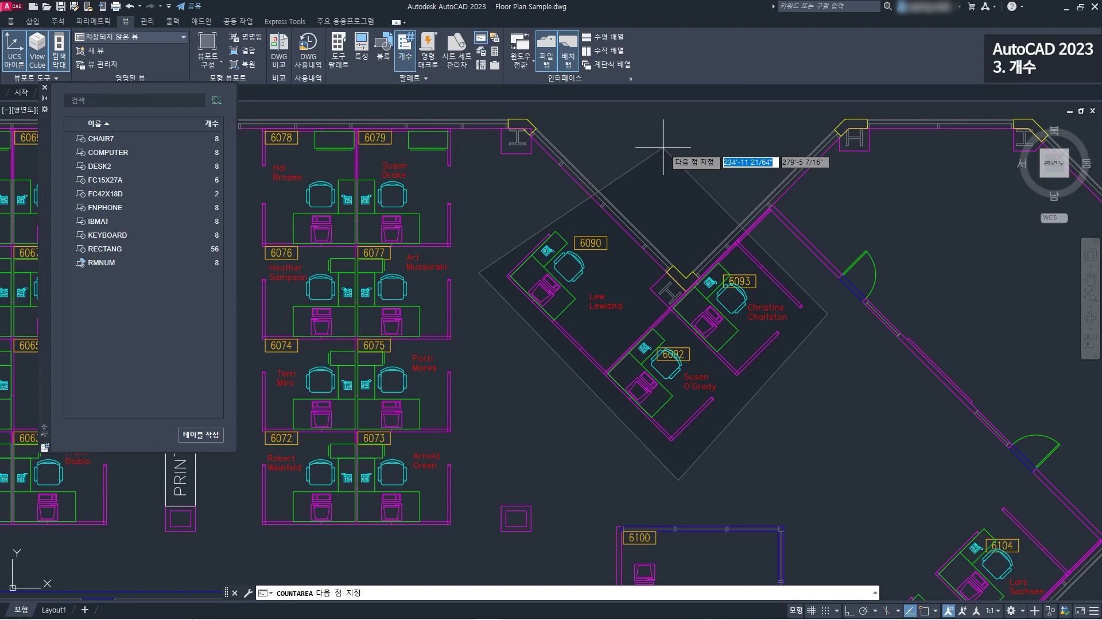
pyautogui.click(663, 147)
pyautogui.press('Return')
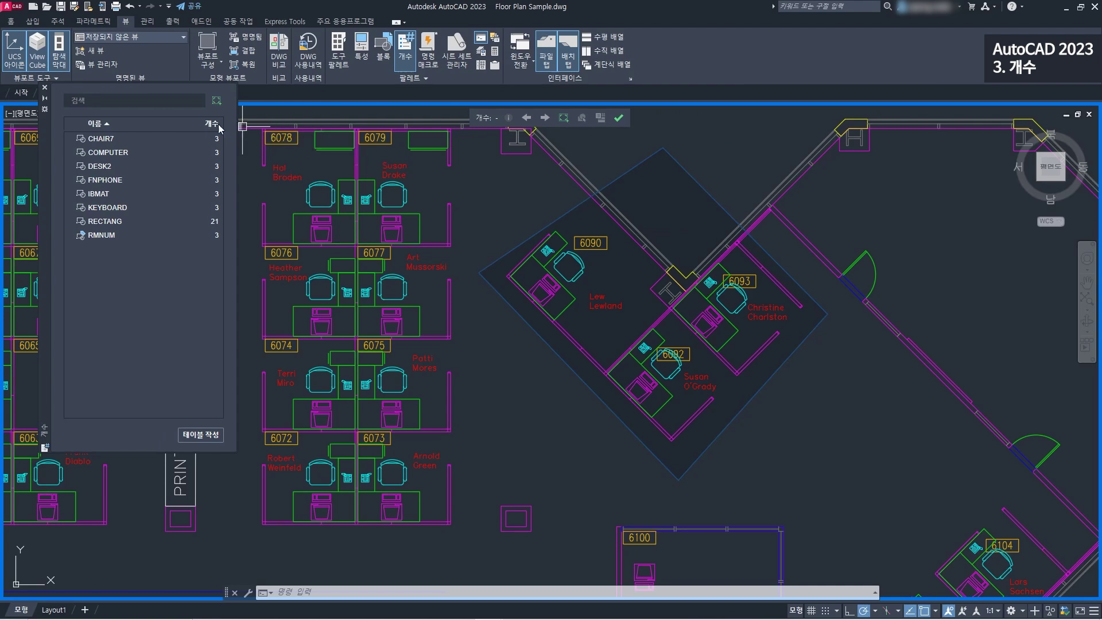
pyautogui.click(44, 88)
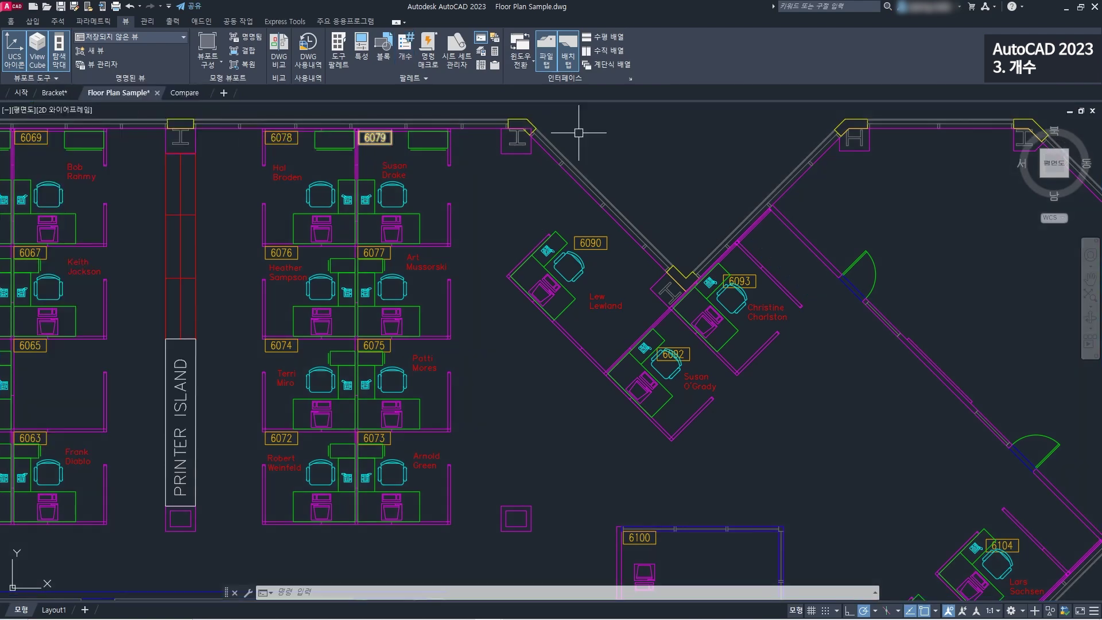
pyautogui.scroll(-2, 672, 154)
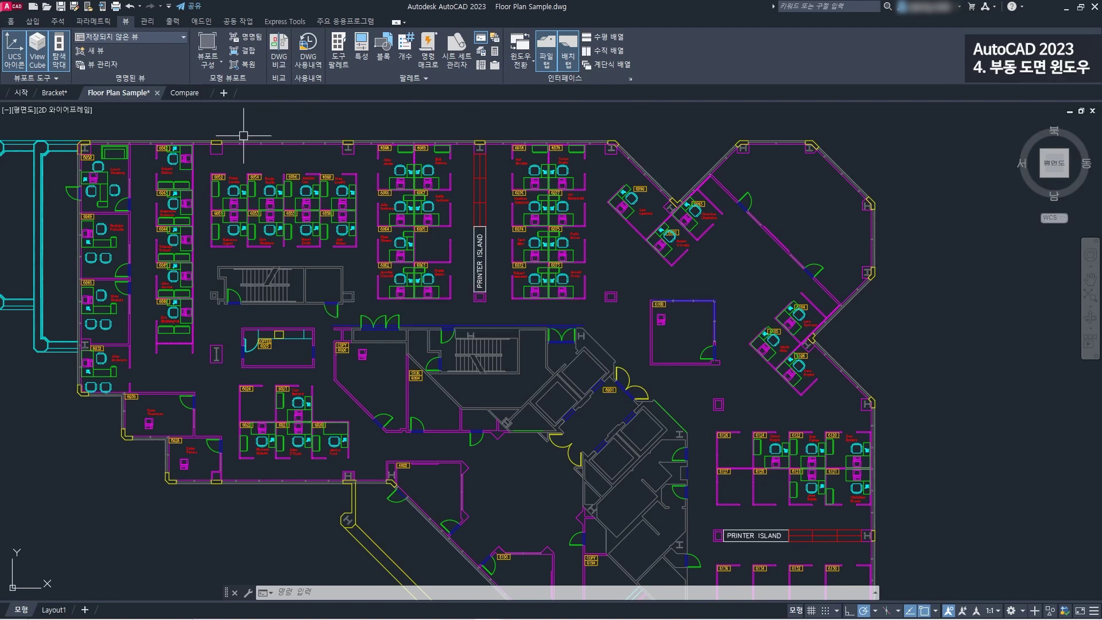
# - Float the Floor Plan Sample and Compare drawings as separate windows and arrange them beside each other over the Bracket drawing
pyautogui.moveTo(134, 97)
pyautogui.moveTo(133, 98)
pyautogui.mouseDown()
pyautogui.moveTo(476, 128)
pyautogui.moveTo(731, 122)
pyautogui.mouseUp()
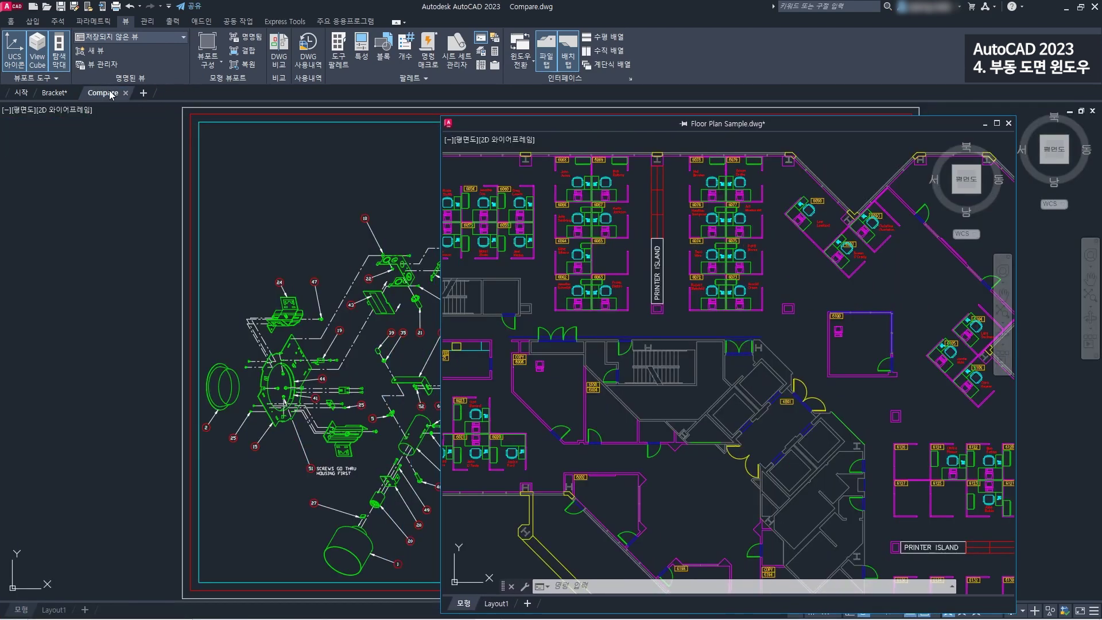
pyautogui.moveTo(111, 95); pyautogui.dragTo(375, 129)
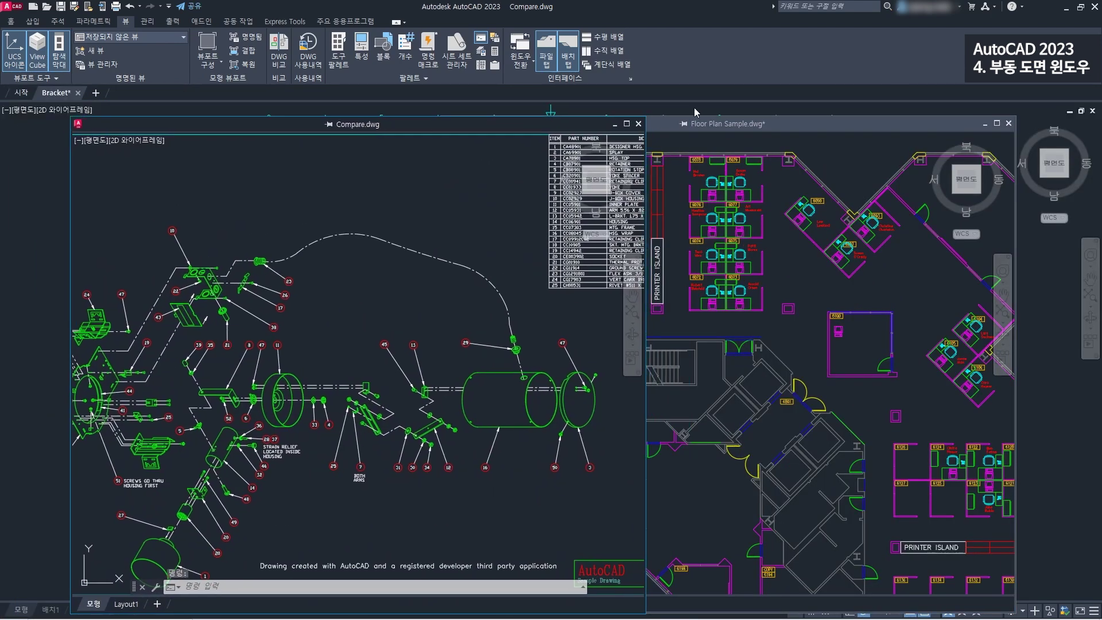
pyautogui.moveTo(702, 123); pyautogui.dragTo(790, 117)
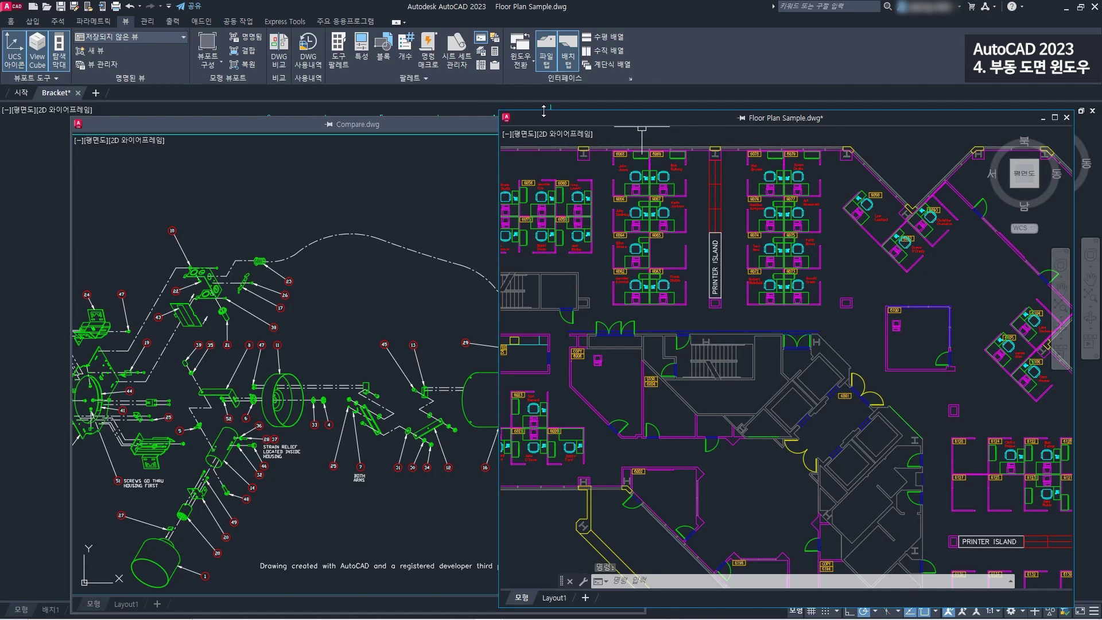
# - Activate the floating Compare window, switch back to Floor Plan Sample and dock that drawing into the main window
pyautogui.click(423, 127)
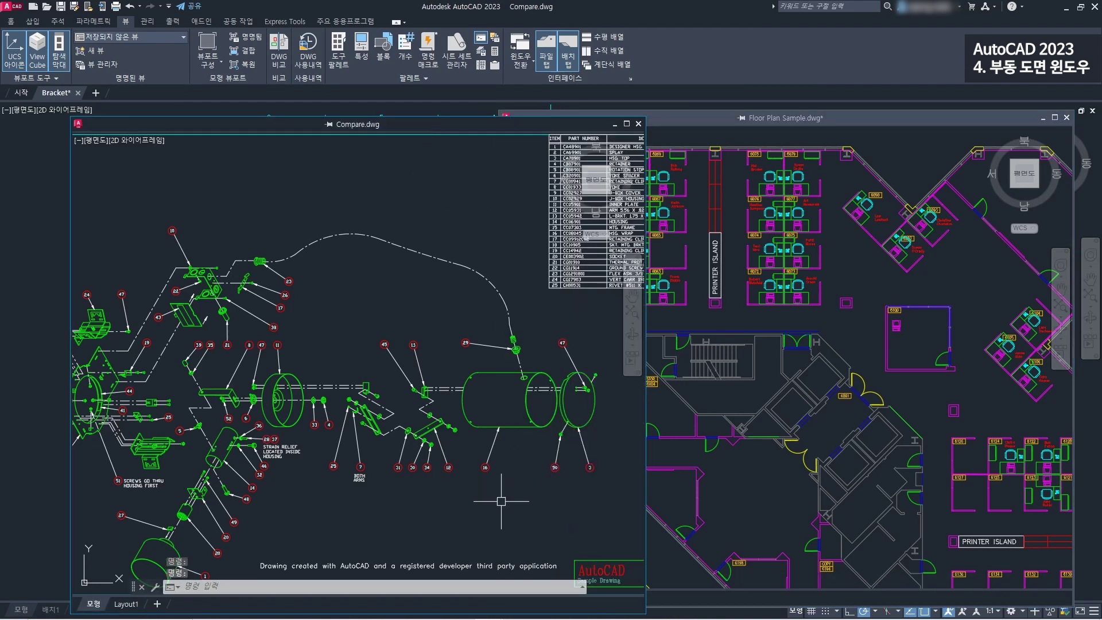
pyautogui.click(856, 121)
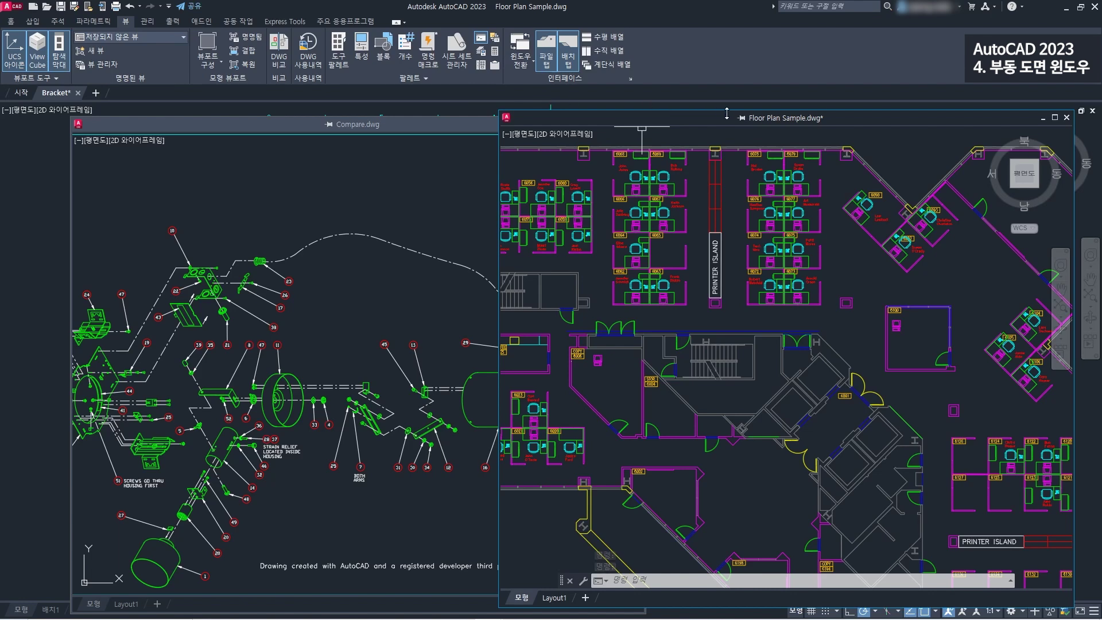
pyautogui.moveTo(773, 121); pyautogui.dragTo(653, 95)
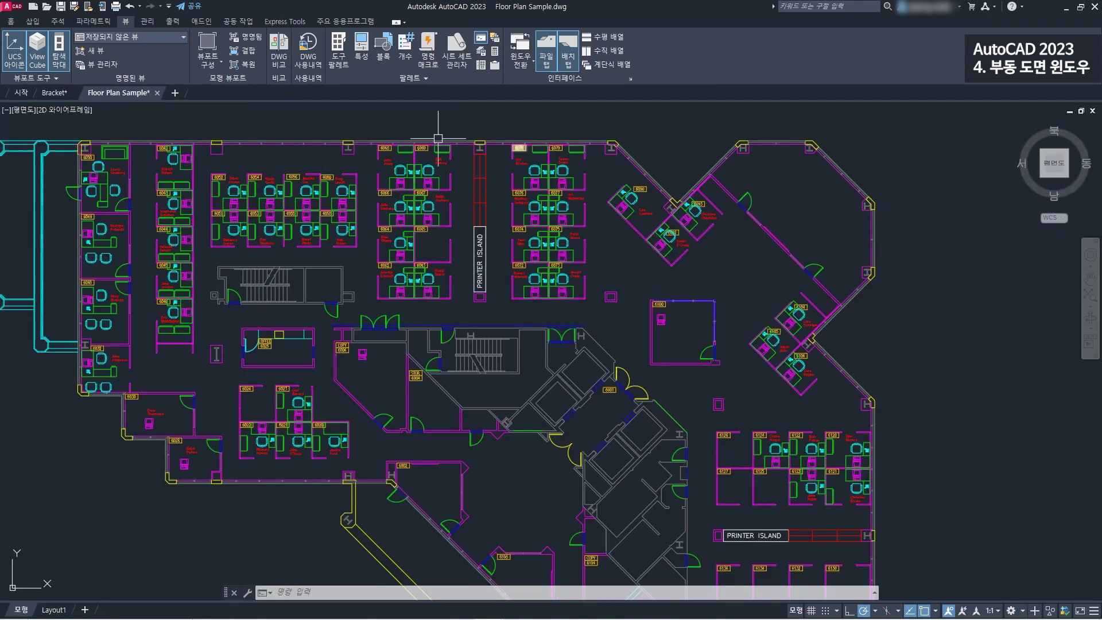
# - Float the Floor Plan Sample drawing again and return it to the docked files with the 파일 탭으로 이동 option
pyautogui.moveTo(113, 95); pyautogui.dragTo(667, 122)
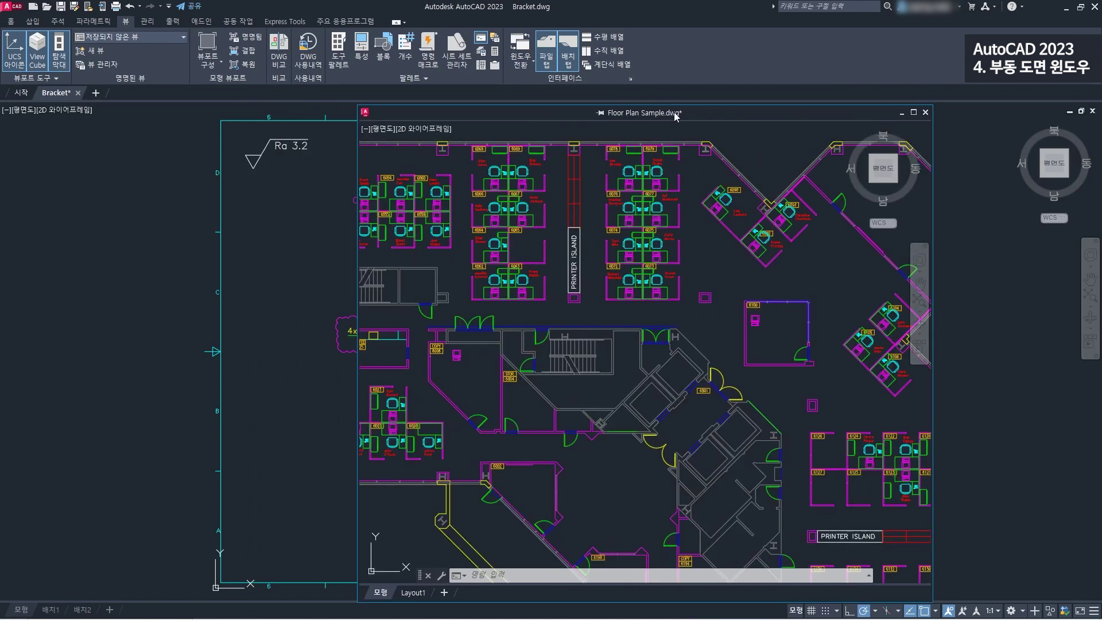
pyautogui.rightClick(676, 117)
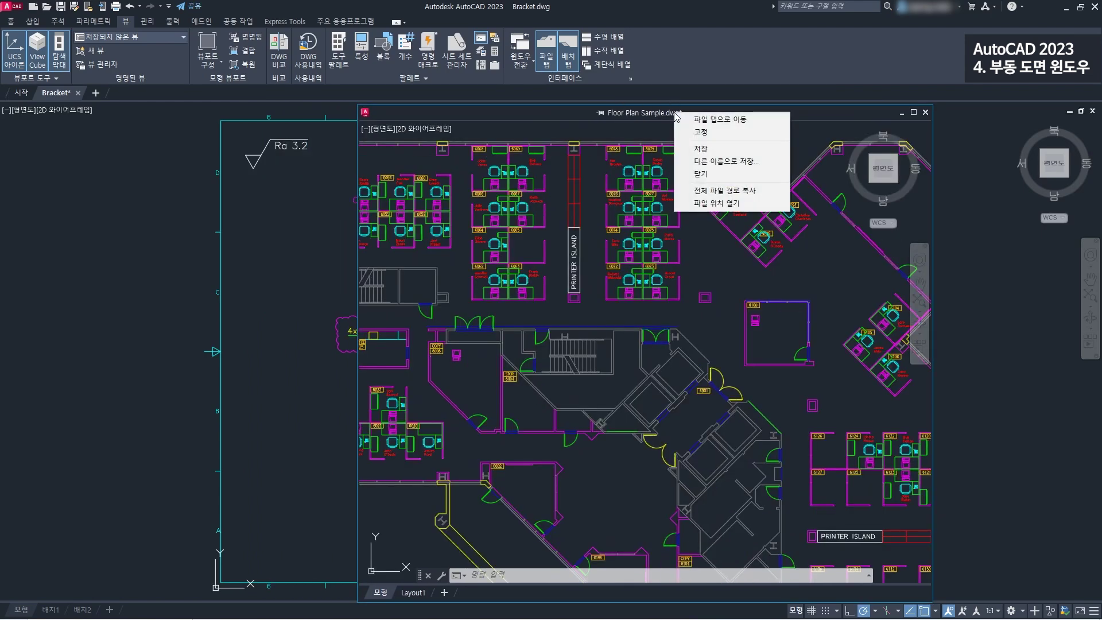
pyautogui.click(718, 120)
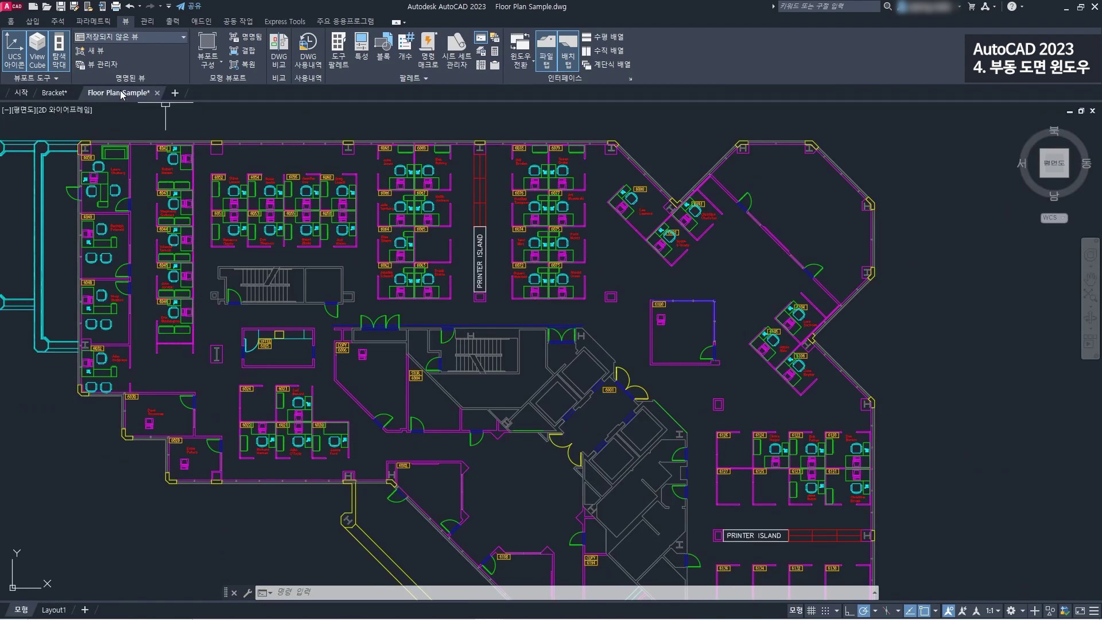
# - Float the Floor Plan Sample drawing over Bracket and pin its window with the 고정 option
pyautogui.moveTo(124, 94)
pyautogui.mouseDown()
pyautogui.moveTo(359, 129)
pyautogui.moveTo(660, 118)
pyautogui.moveTo(641, 118)
pyautogui.mouseUp()
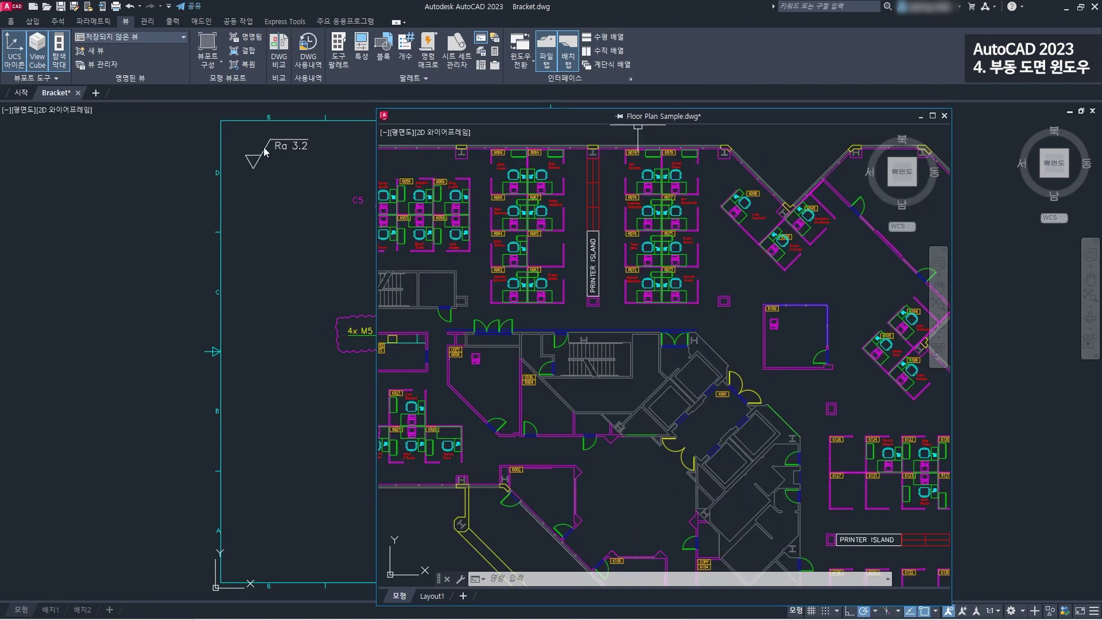
pyautogui.rightClick(521, 117)
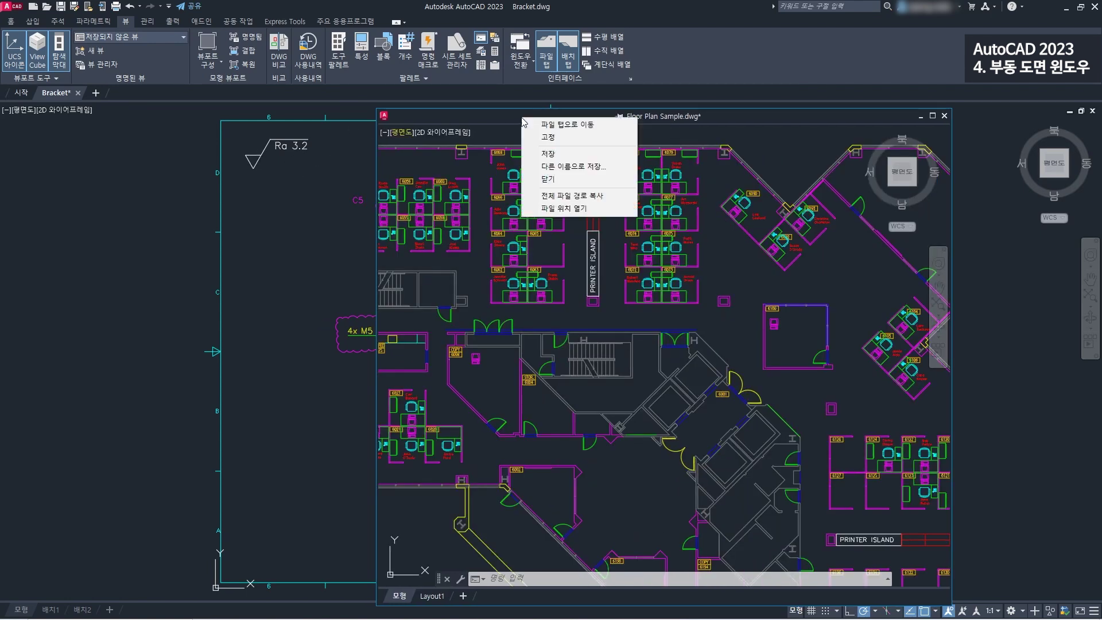
pyautogui.click(560, 139)
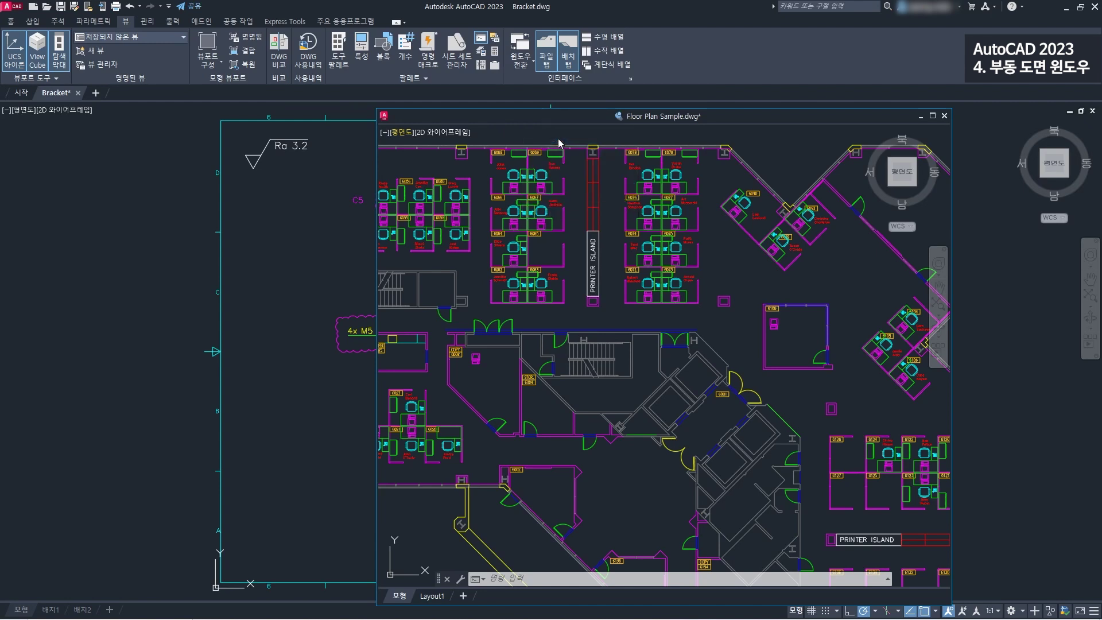
# - Activate the Bracket drawing behind the pinned Floor Plan Sample window and shift its view
pyautogui.click(289, 199)
pyautogui.scroll(-2, 308, 205)
pyautogui.moveTo(313, 208); pyautogui.dragTo(167, 208, button='middle')
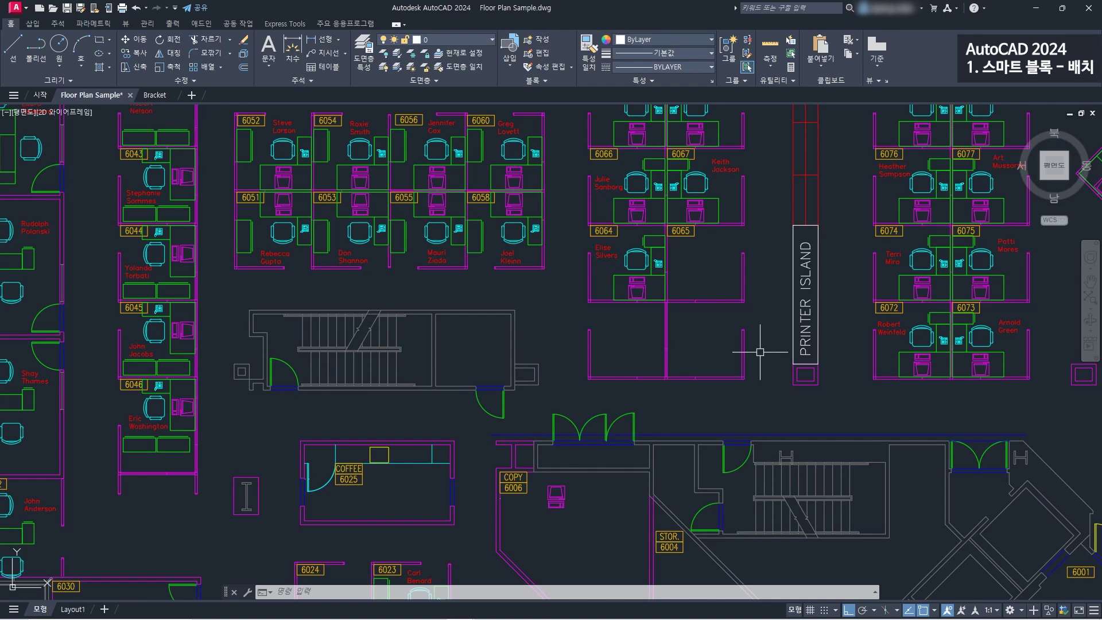
# - Examine the L-shaped desk block in cubicle 6064 by selecting it and clearing the selection
pyautogui.scroll(1, 713, 327)
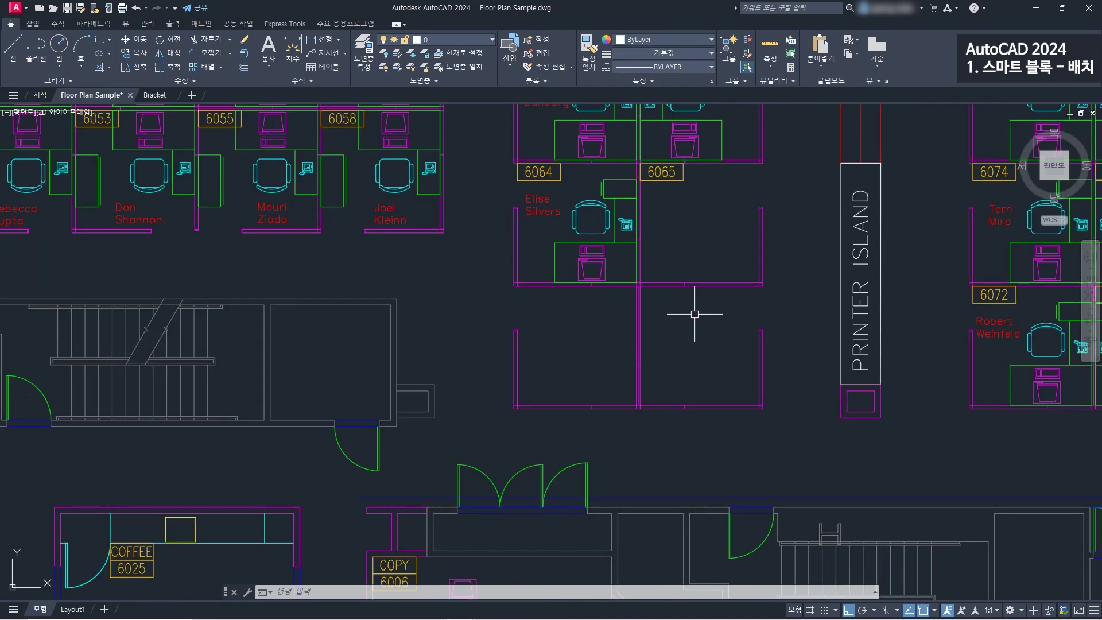
pyautogui.scroll(1, 635, 318)
pyautogui.scroll(2, 617, 298)
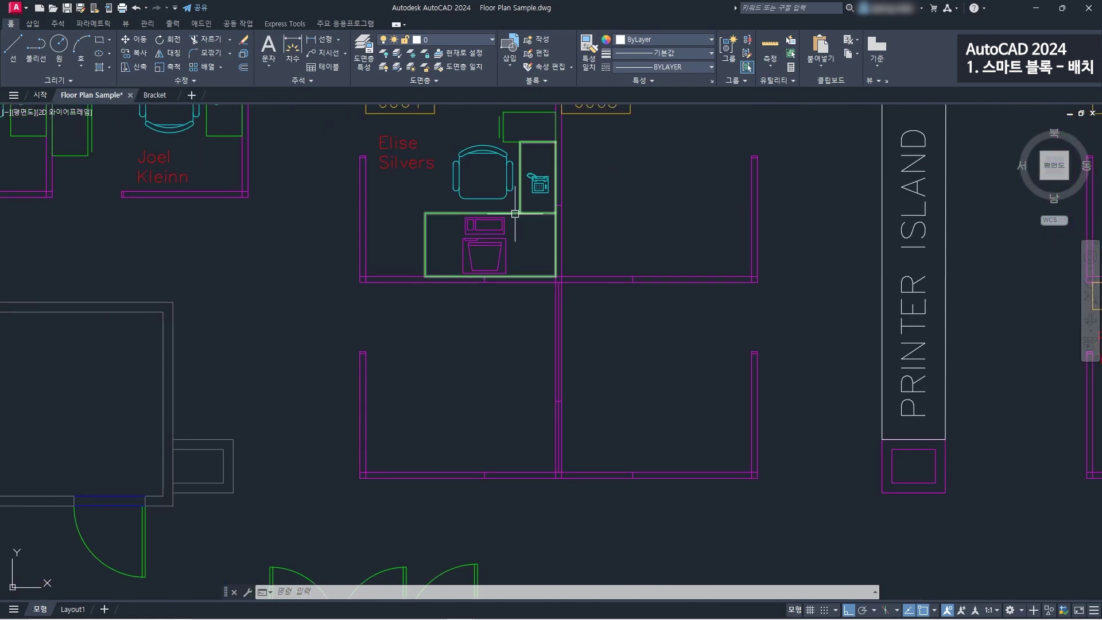
pyautogui.click(515, 233)
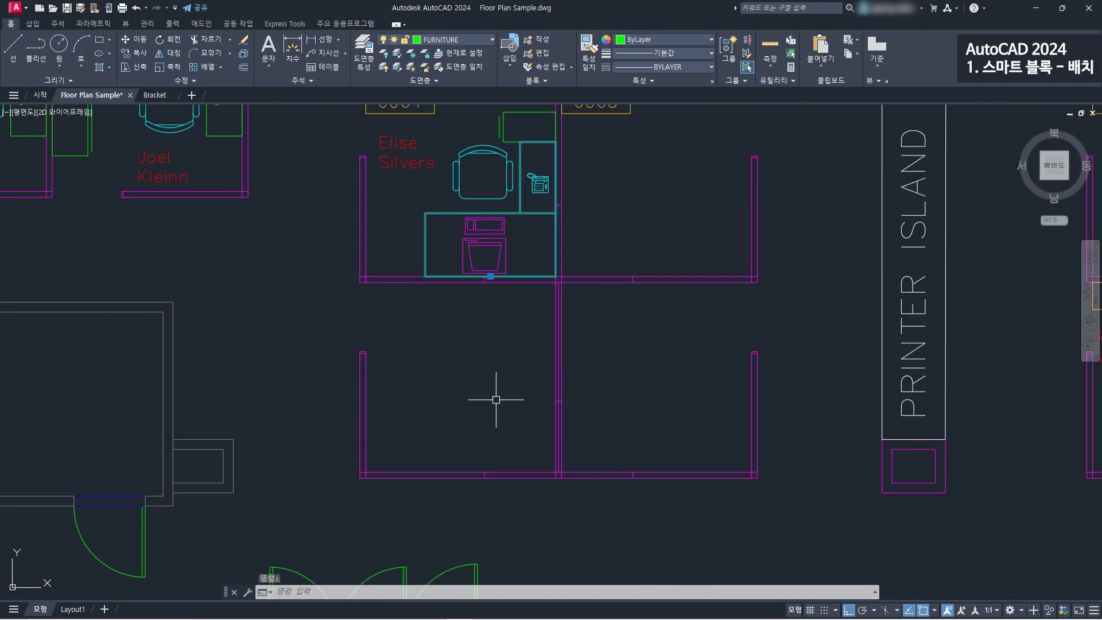
pyautogui.press('Escape')
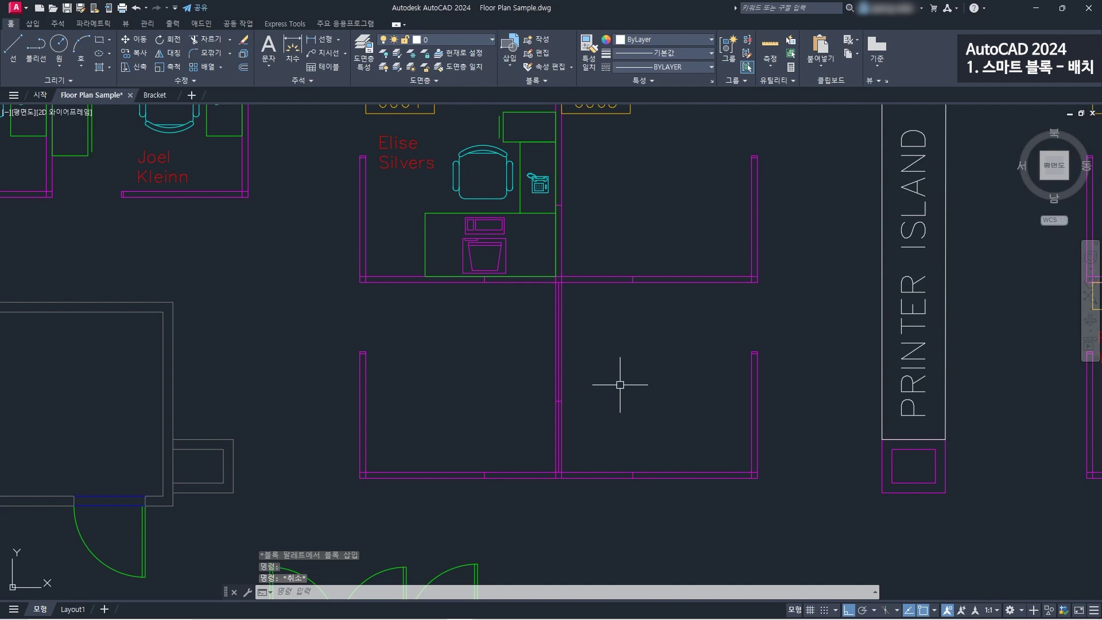
# - Open the Blocks palette with INSERT and compare the desk in cubicle 6064 with the DESK2 block
pyautogui.write('insert')
pyautogui.press('Return')
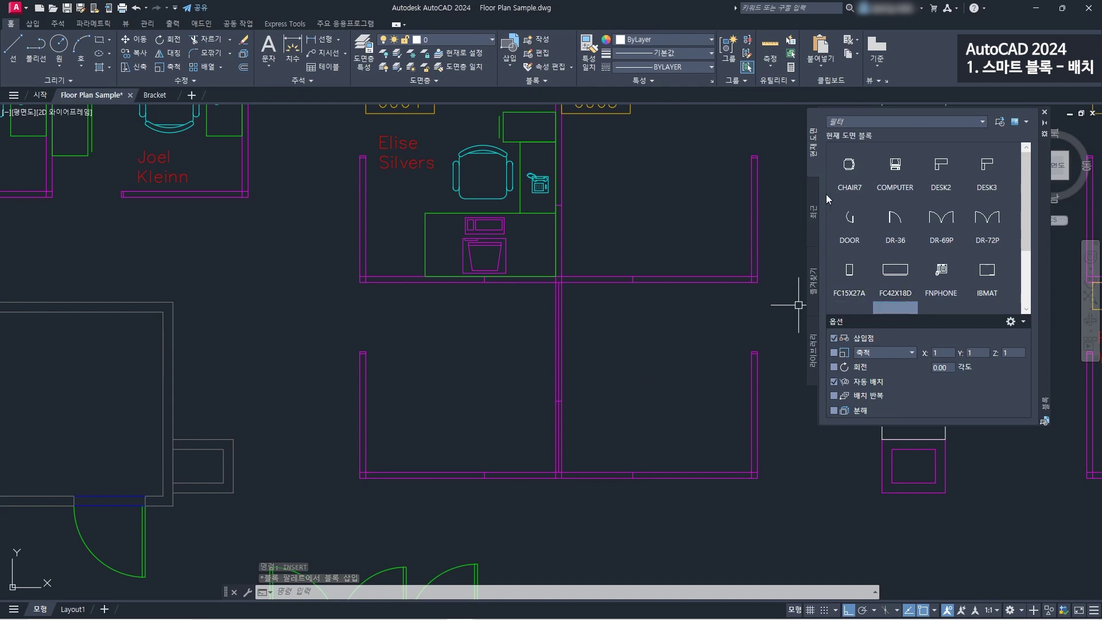
pyautogui.click(522, 213)
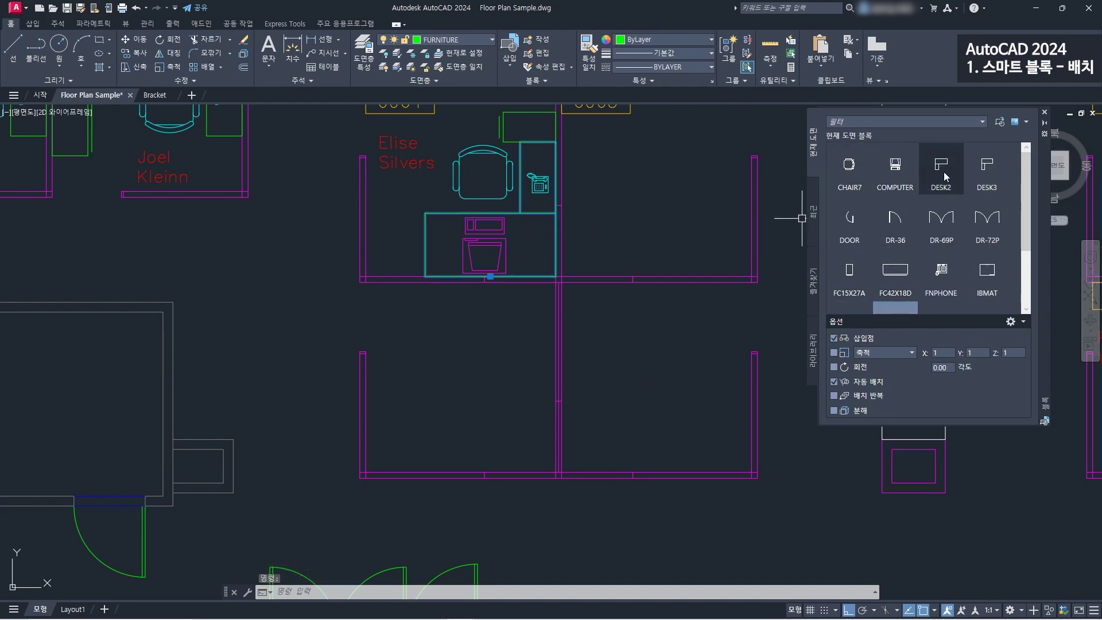
pyautogui.moveTo(943, 186)
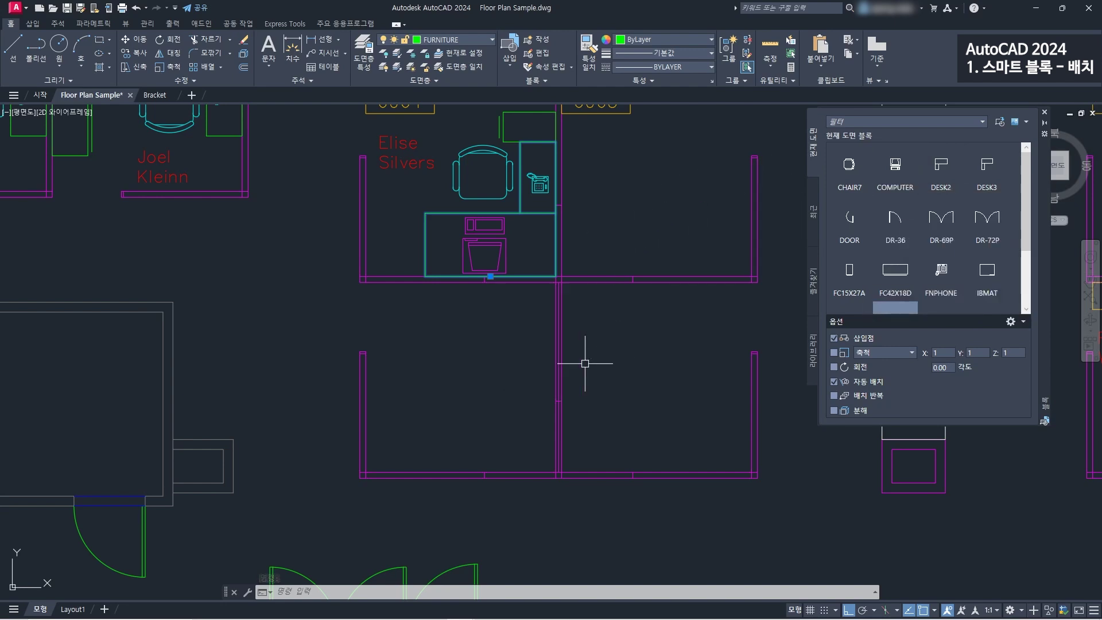
pyautogui.press('Escape')
# - Insert the DESK2 block in the open corridor area below the empty cubicles, away from any walls
pyautogui.scroll(-2, 631, 339)
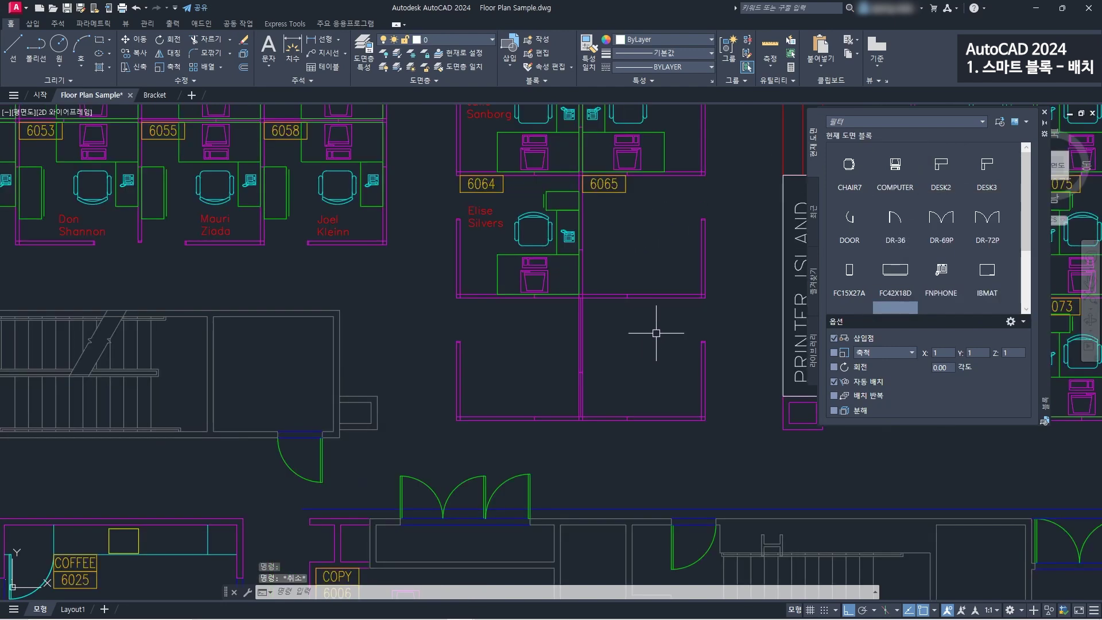
pyautogui.moveTo(652, 330); pyautogui.dragTo(591, 218, button='middle')
pyautogui.scroll(2, 602, 396)
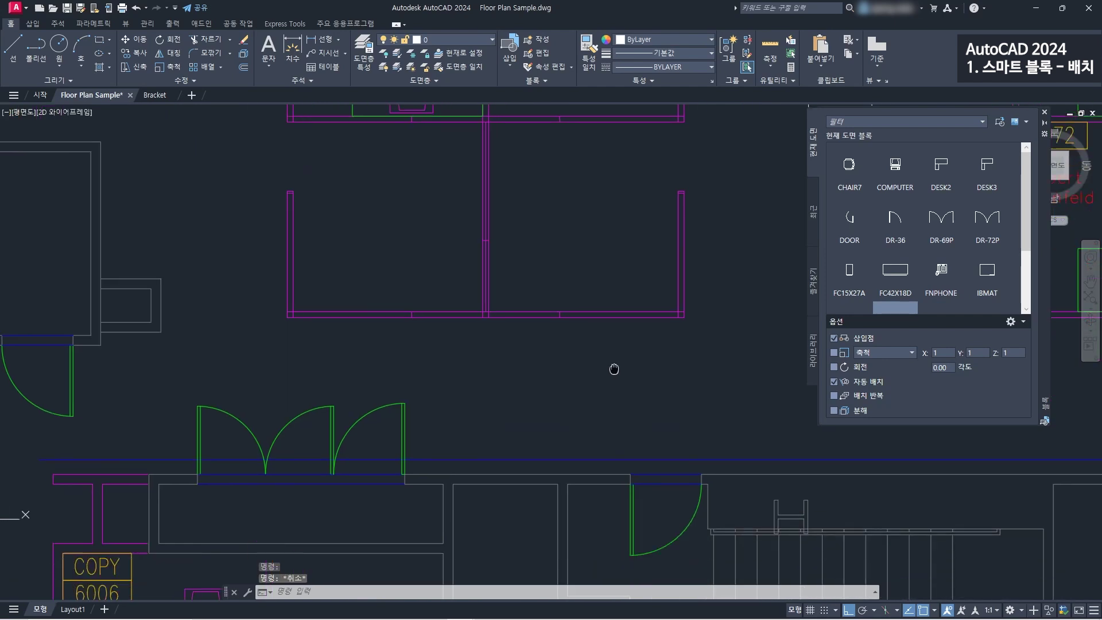
pyautogui.click(944, 172)
pyautogui.scroll(2, 637, 395)
pyautogui.moveTo(632, 354); pyautogui.dragTo(619, 325, button='middle')
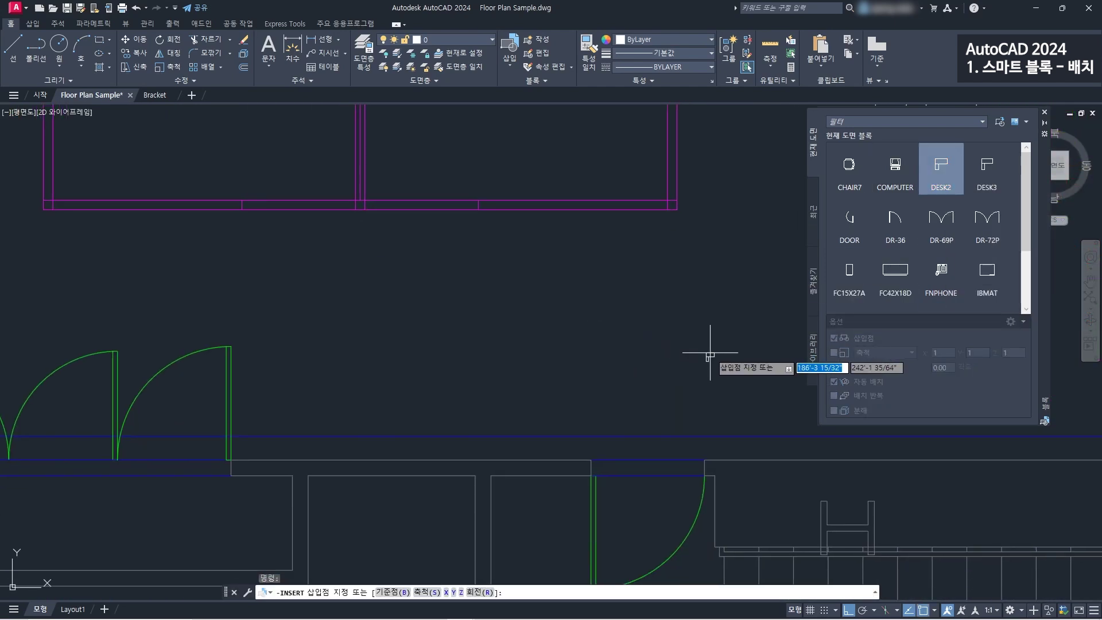
pyautogui.scroll(3, 723, 371)
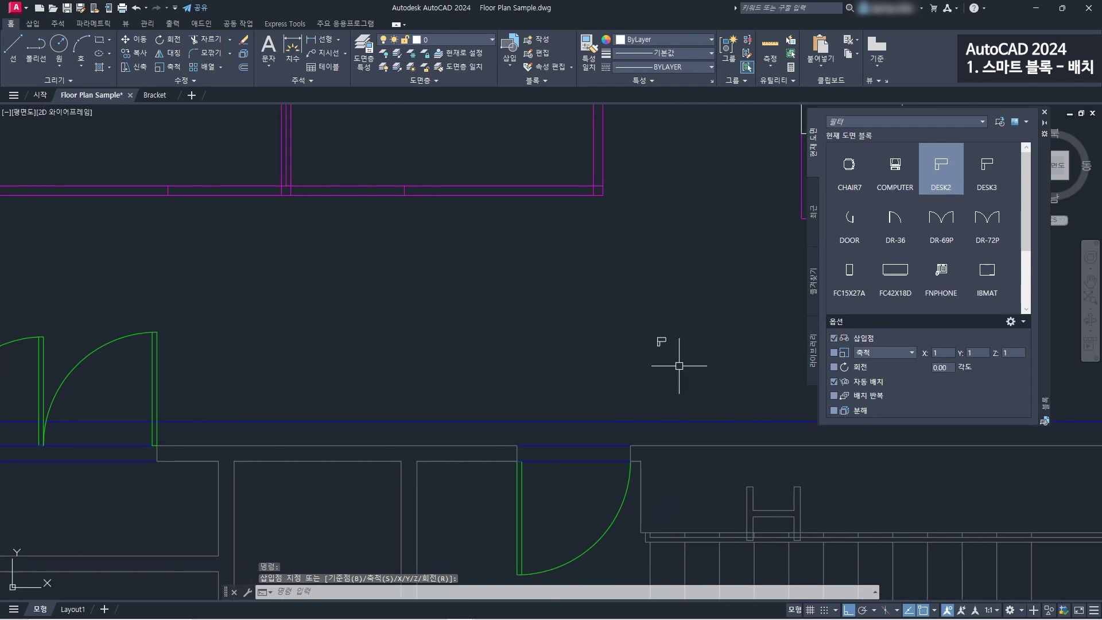
# - Inspect the small DESK2 block placed in the corridor and erase it
pyautogui.scroll(3, 694, 364)
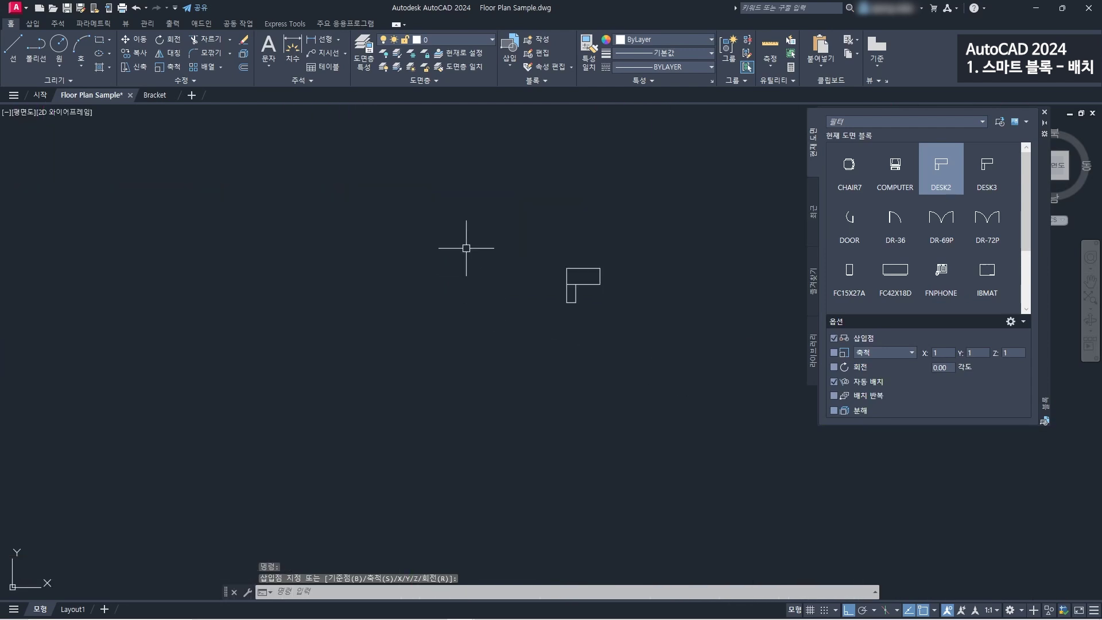
pyautogui.scroll(-3, 607, 320)
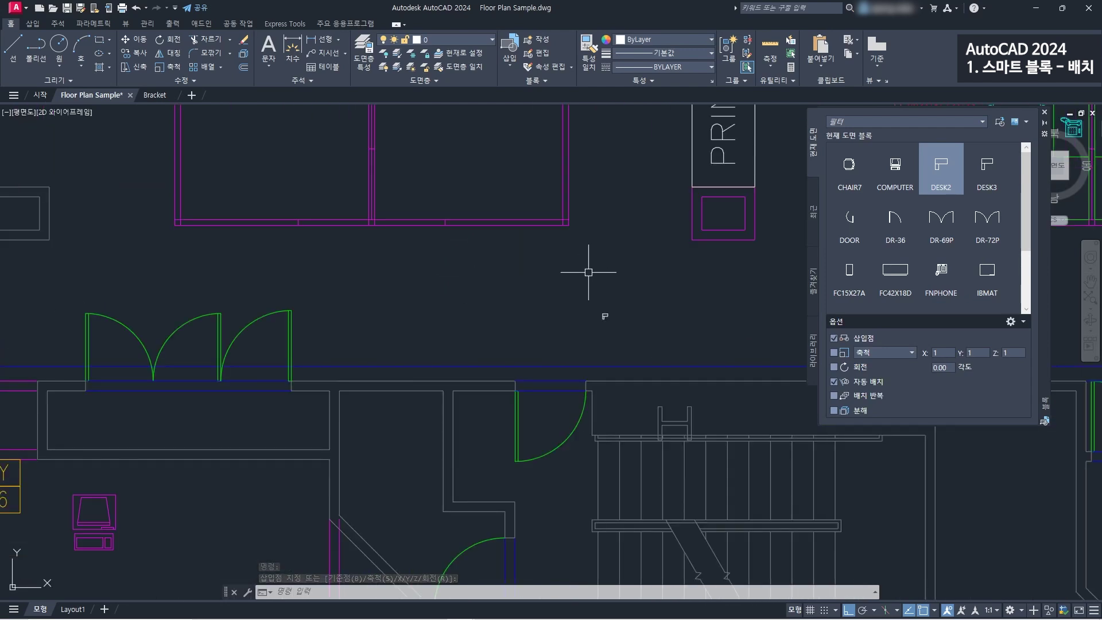
pyautogui.scroll(3, 600, 310)
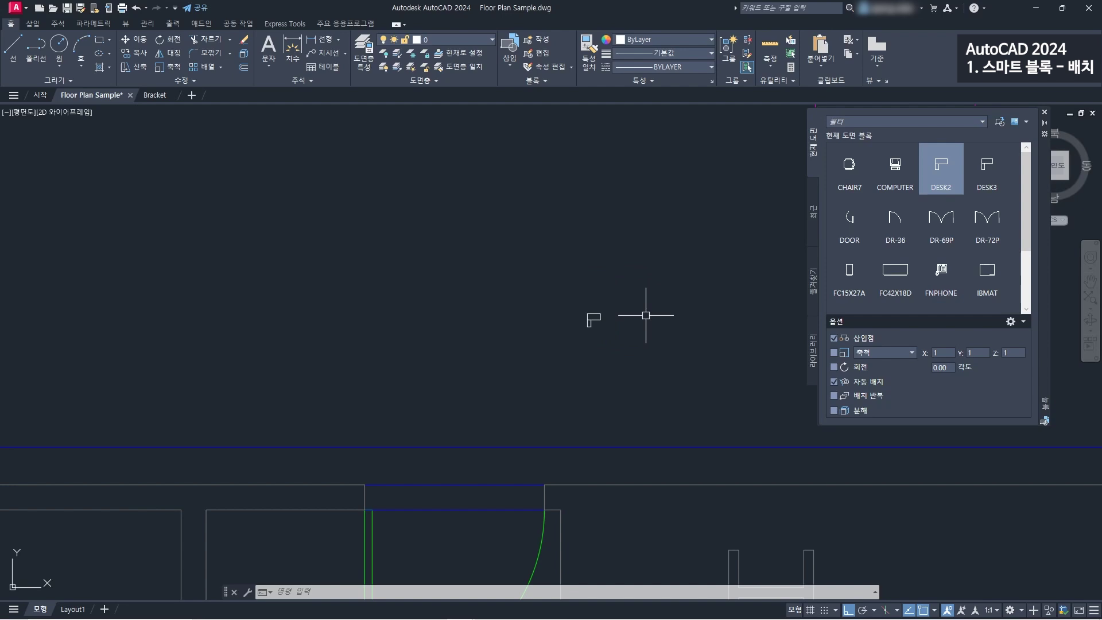
pyautogui.click(592, 315)
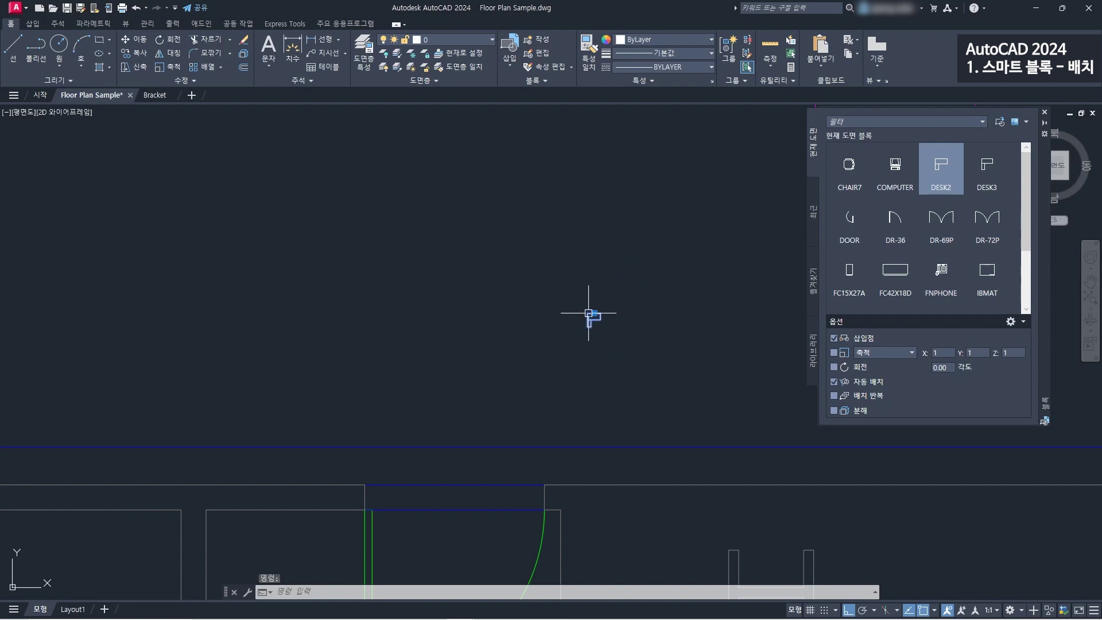
pyautogui.click(244, 41)
# - Insert DESK2 in cubicle 6065 at the suggested placement in the lower corner against the shared partition
pyautogui.scroll(-3, 509, 226)
pyautogui.scroll(3, 630, 457)
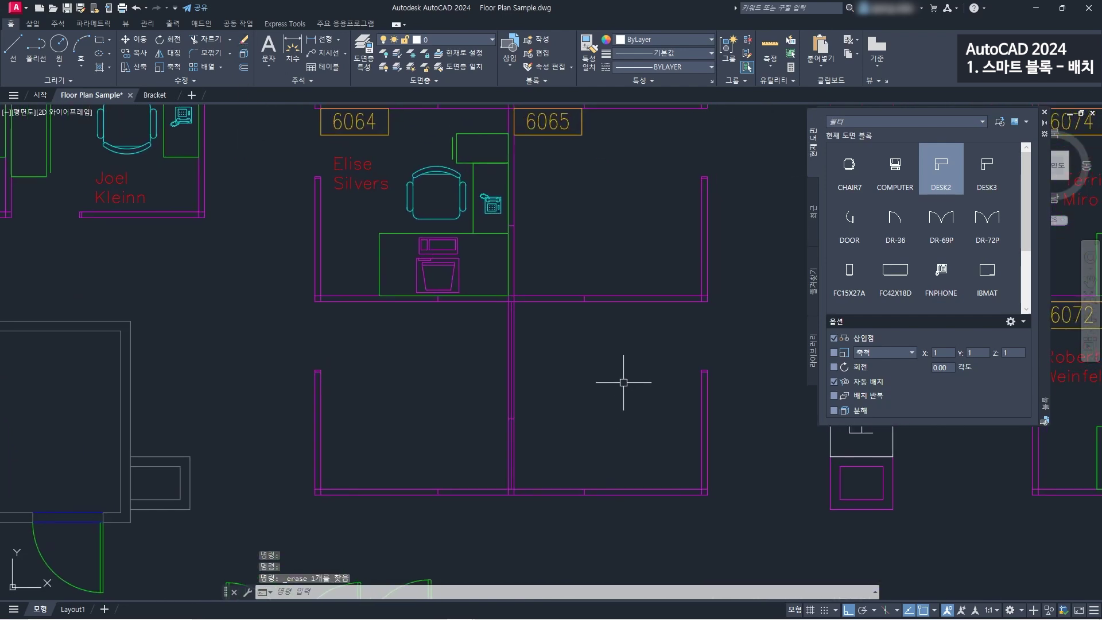
pyautogui.click(939, 183)
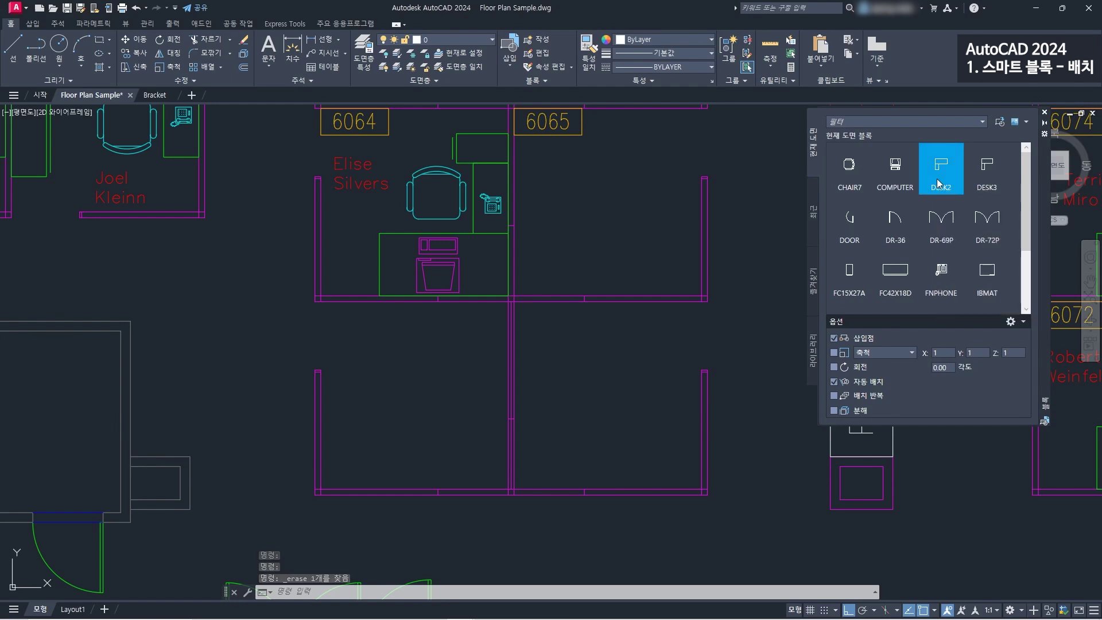
pyautogui.click(939, 183)
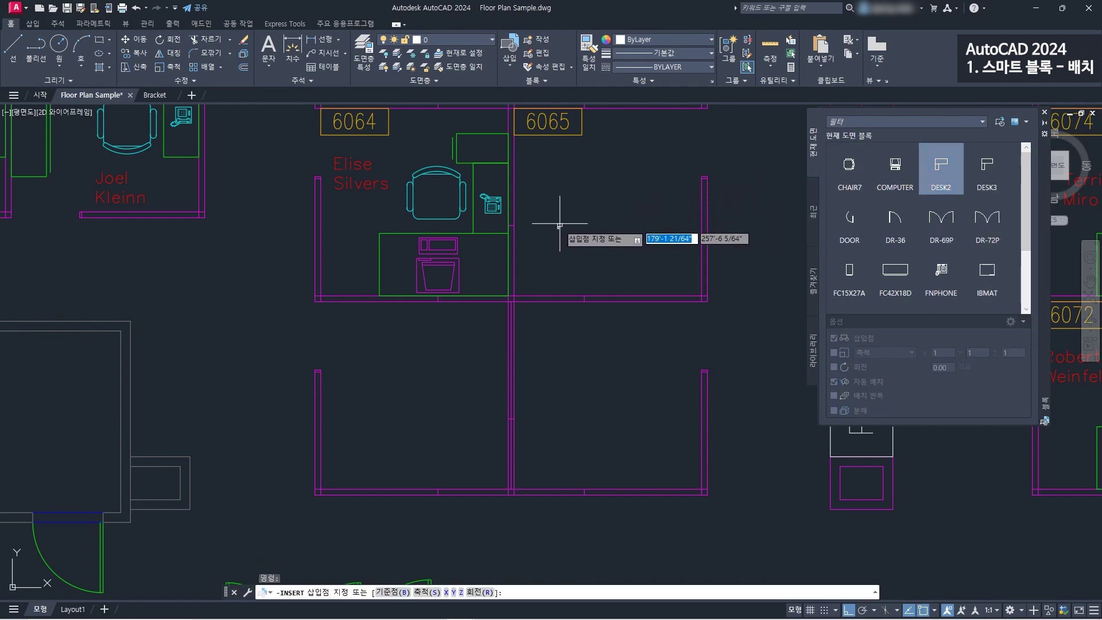
pyautogui.click(517, 292)
pyautogui.moveTo(542, 260)
pyautogui.mouseDown(button='middle')
pyautogui.moveTo(622, 347)
pyautogui.moveTo(638, 263)
pyautogui.mouseUp(button='middle')
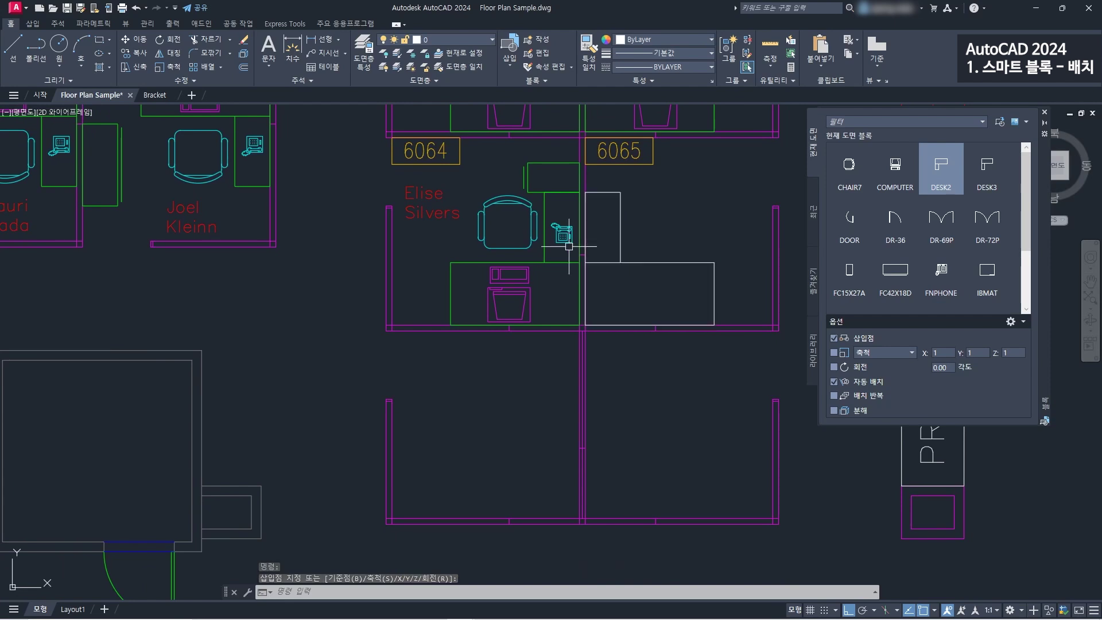
pyautogui.click(734, 279)
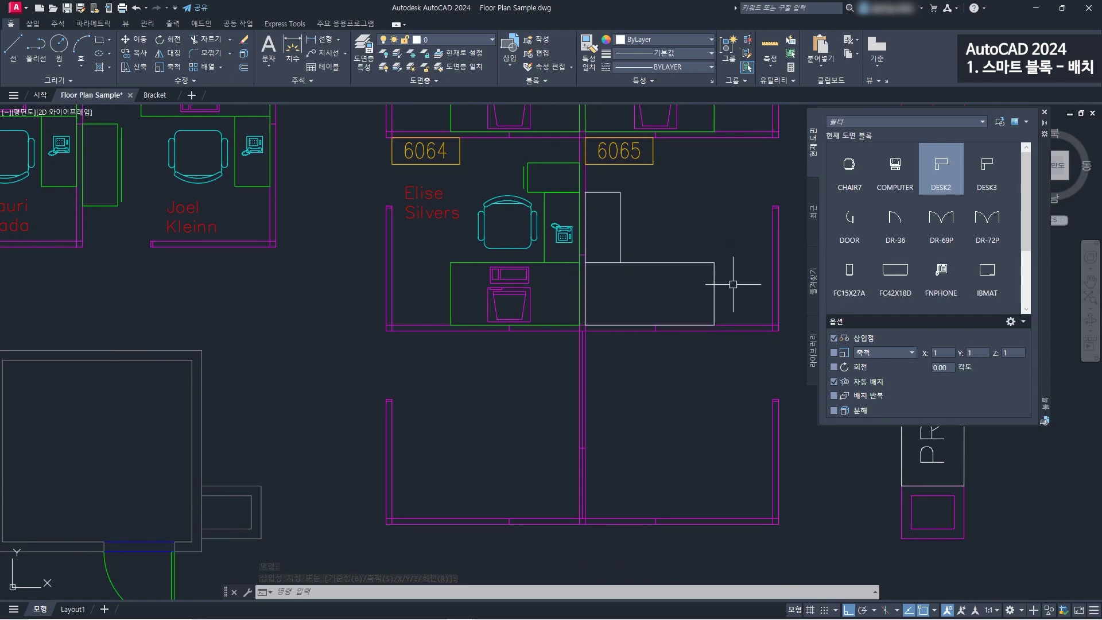
# - Insert DESK2 in the empty cubicle below 6064 at the suggested placement in its lower corner by the shared partition
pyautogui.moveTo(633, 374); pyautogui.dragTo(679, 263, button='middle')
pyautogui.scroll(2, 610, 320)
pyautogui.moveTo(618, 327); pyautogui.dragTo(612, 283, button='middle')
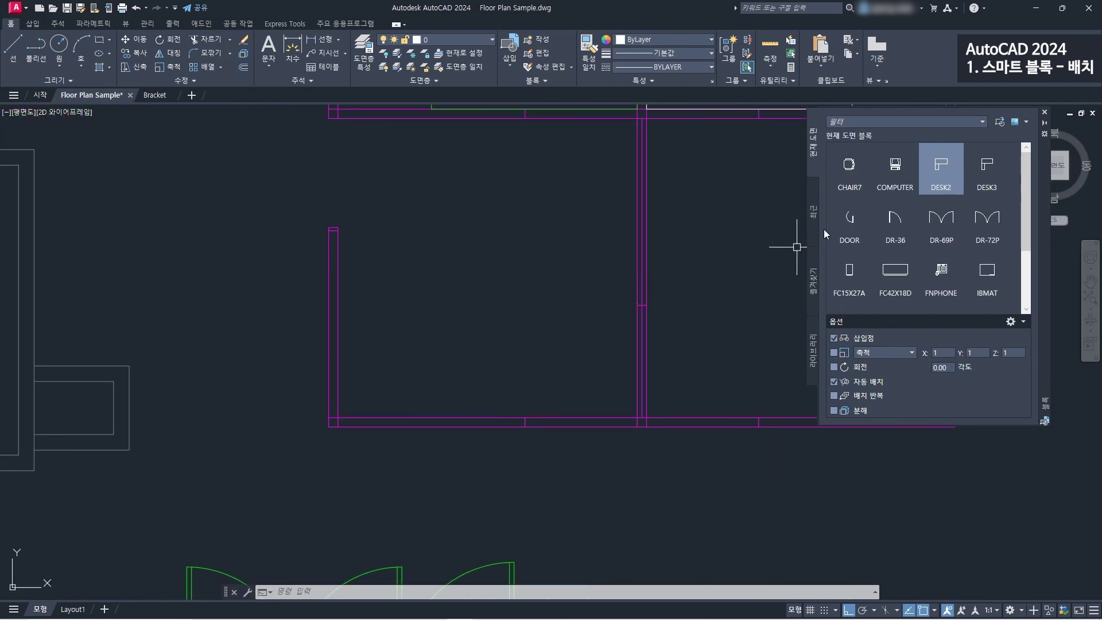
pyautogui.click(941, 185)
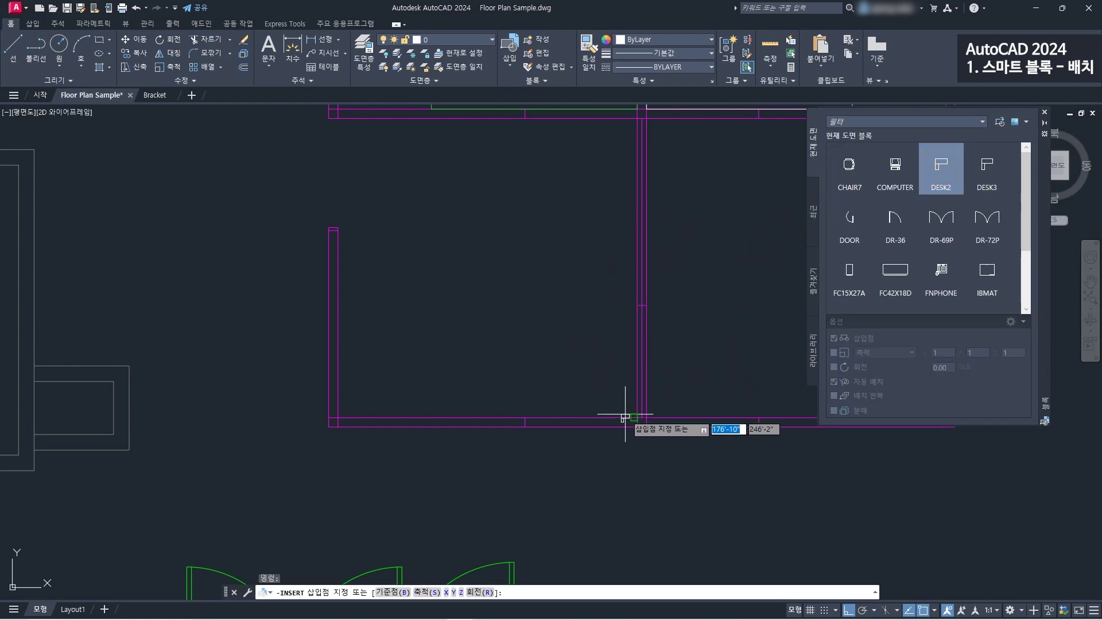
pyautogui.scroll(-4, 627, 417)
pyautogui.scroll(2, 623, 415)
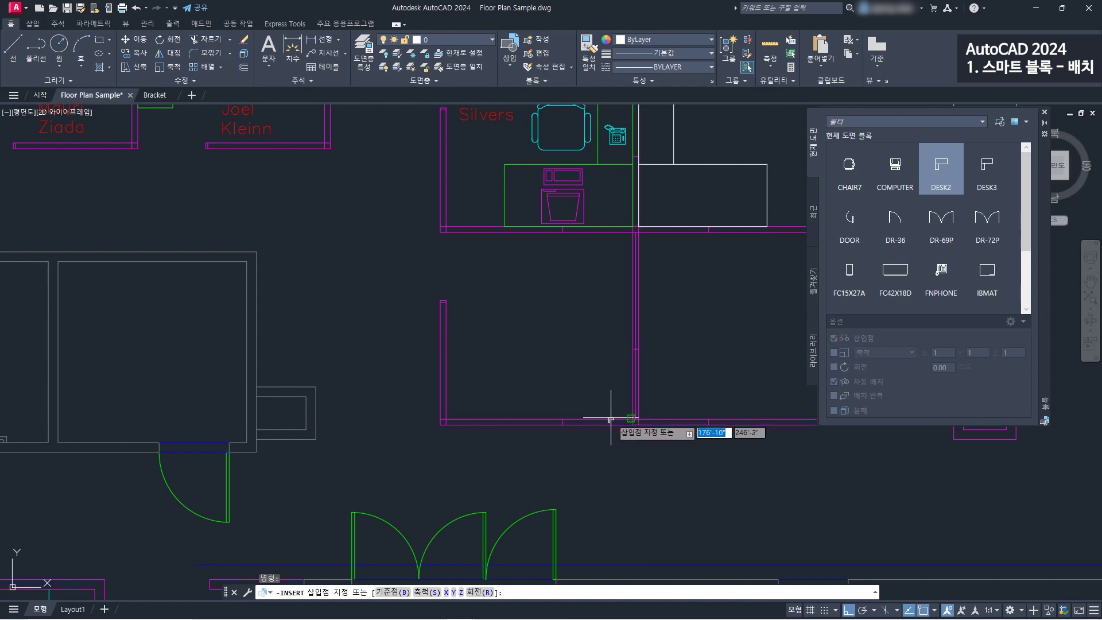
pyautogui.click(611, 417)
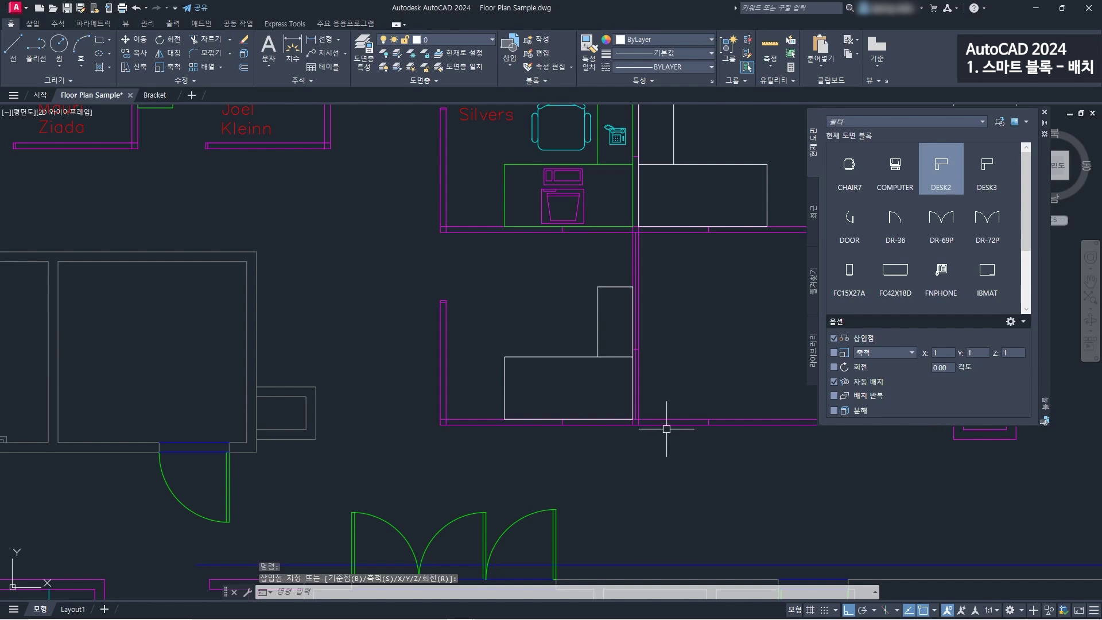
# - Insert DESK2 in the empty cubicle below 6065, cycling the suggested placements and temporarily turning suggestions off before placing it in the shared-partition corner
pyautogui.scroll(-3, 671, 453)
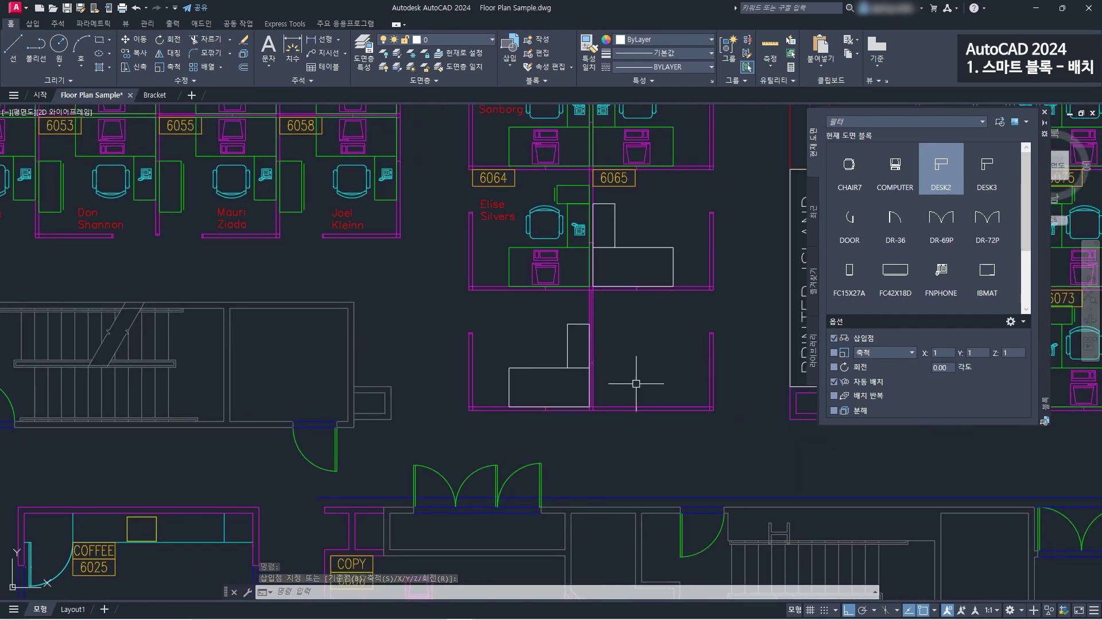
pyautogui.scroll(2, 631, 382)
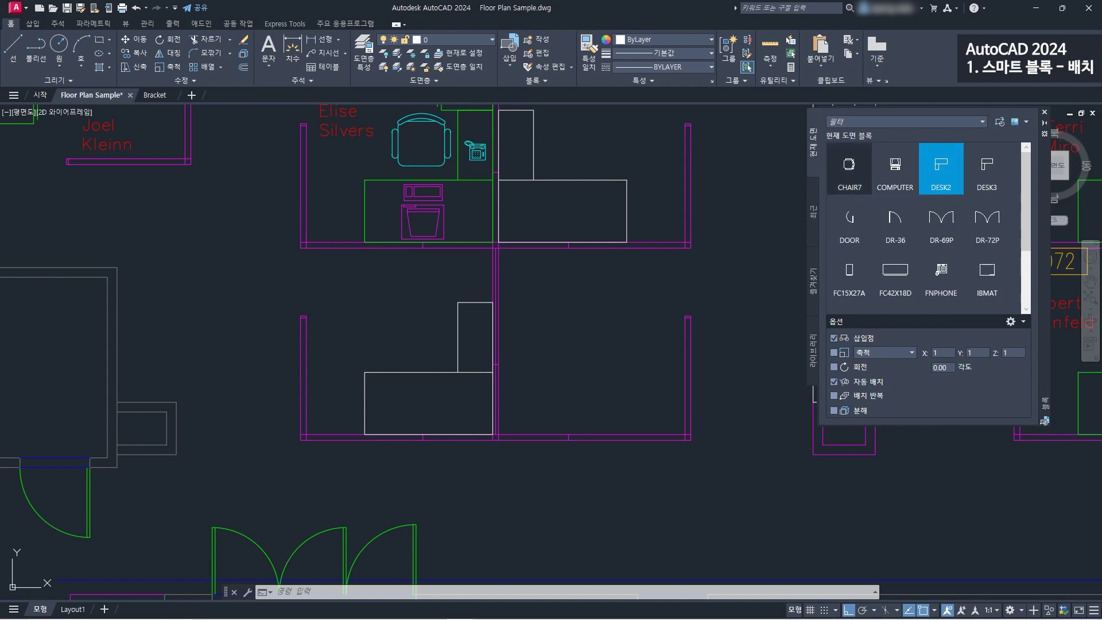
pyautogui.click(941, 168)
pyautogui.scroll(2, 574, 367)
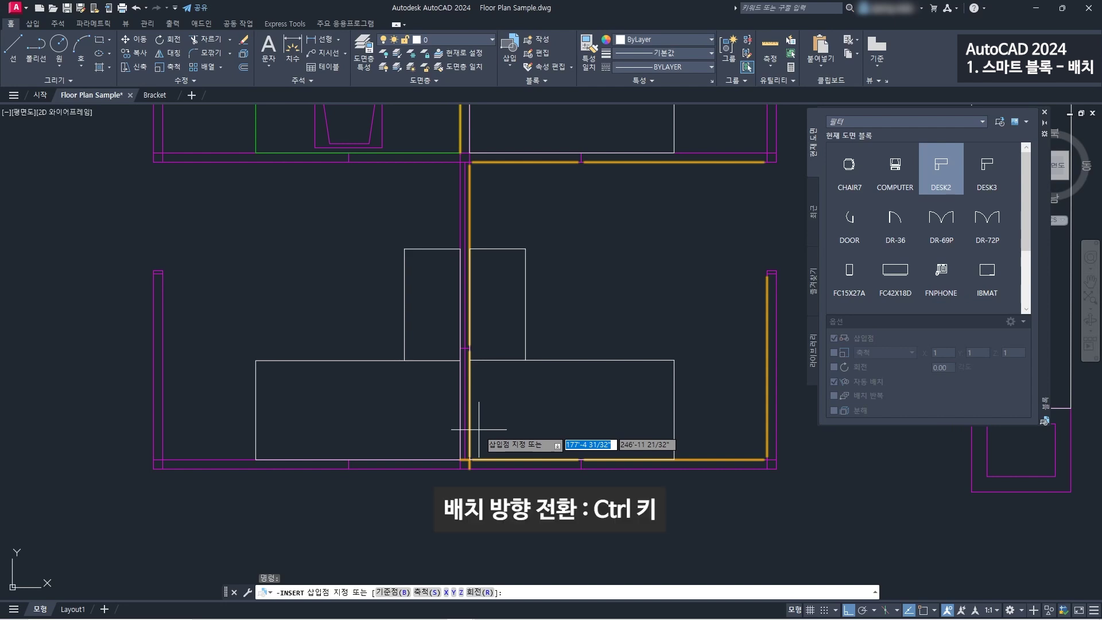
pyautogui.press('ctrl')
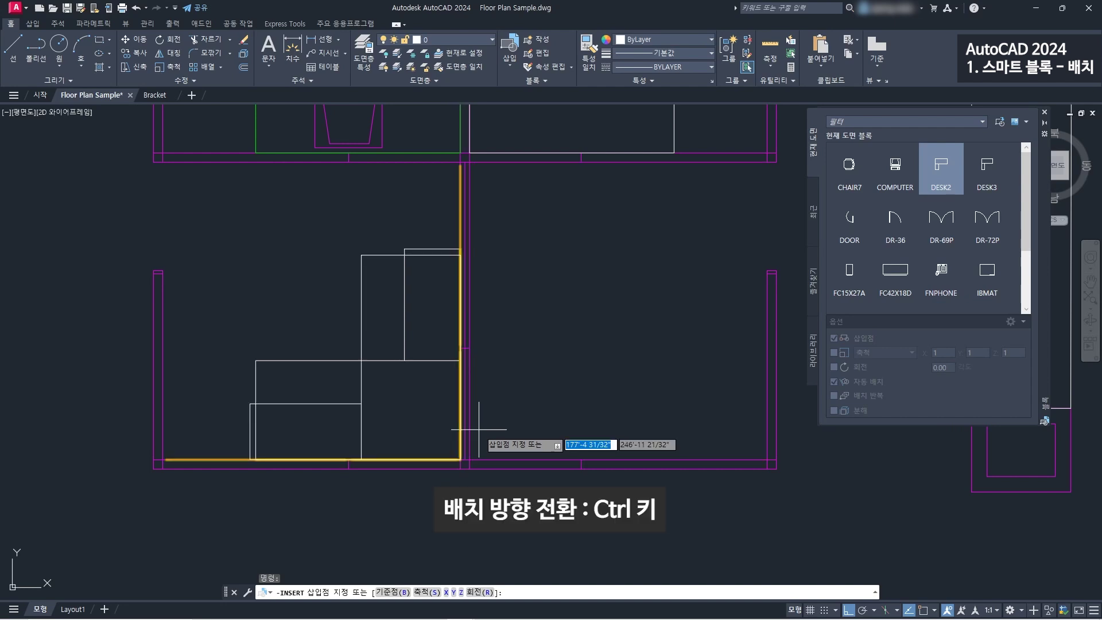
pyautogui.press('ctrl')
pyautogui.press('ctrl')
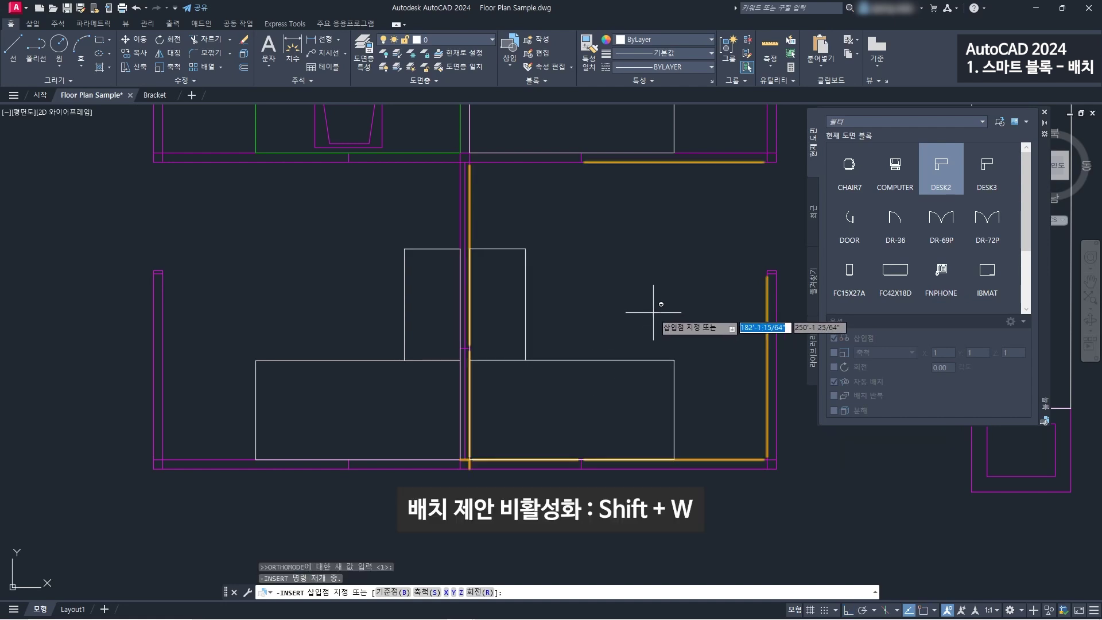
pyautogui.hotkey('shift', 'w')
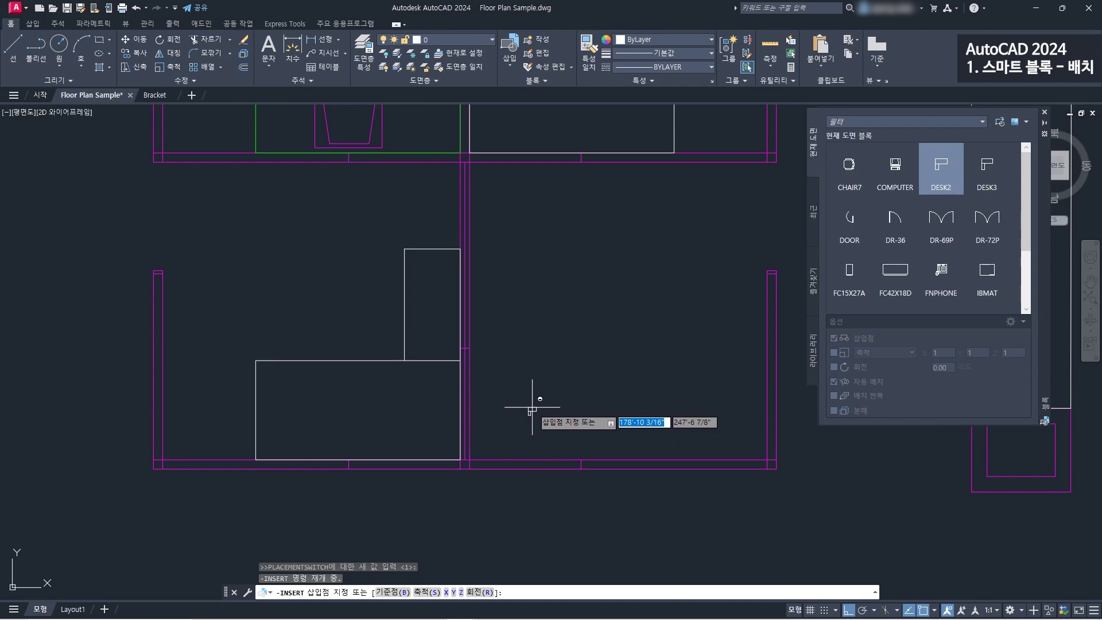
pyautogui.click(525, 396)
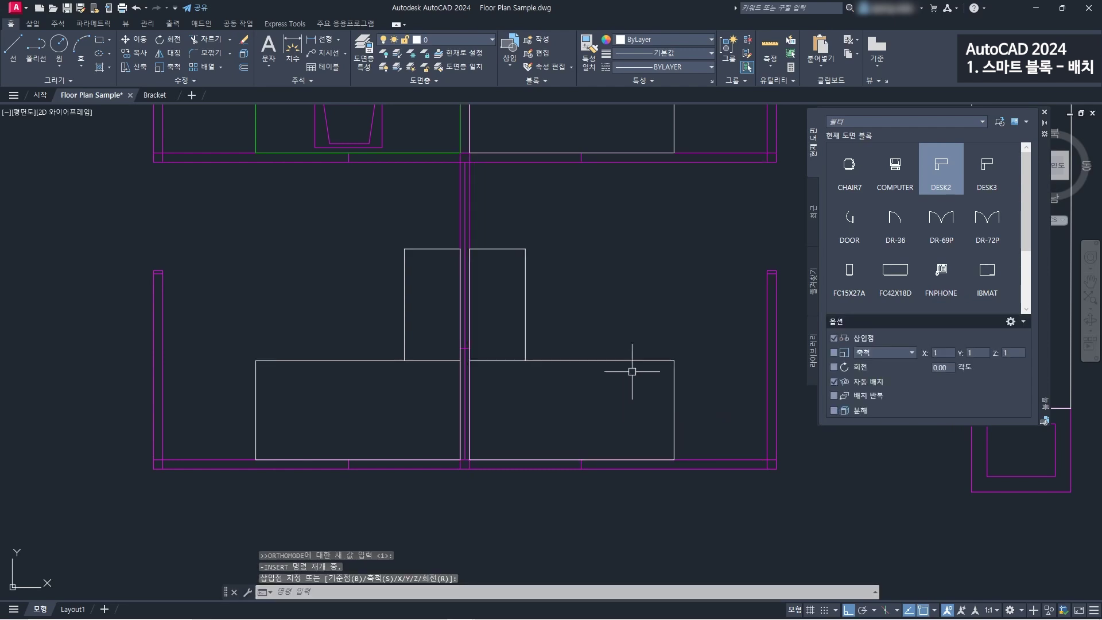
# - Close the Blocks palette and bring the surrounding cubicles into view
pyautogui.scroll(-3, 684, 352)
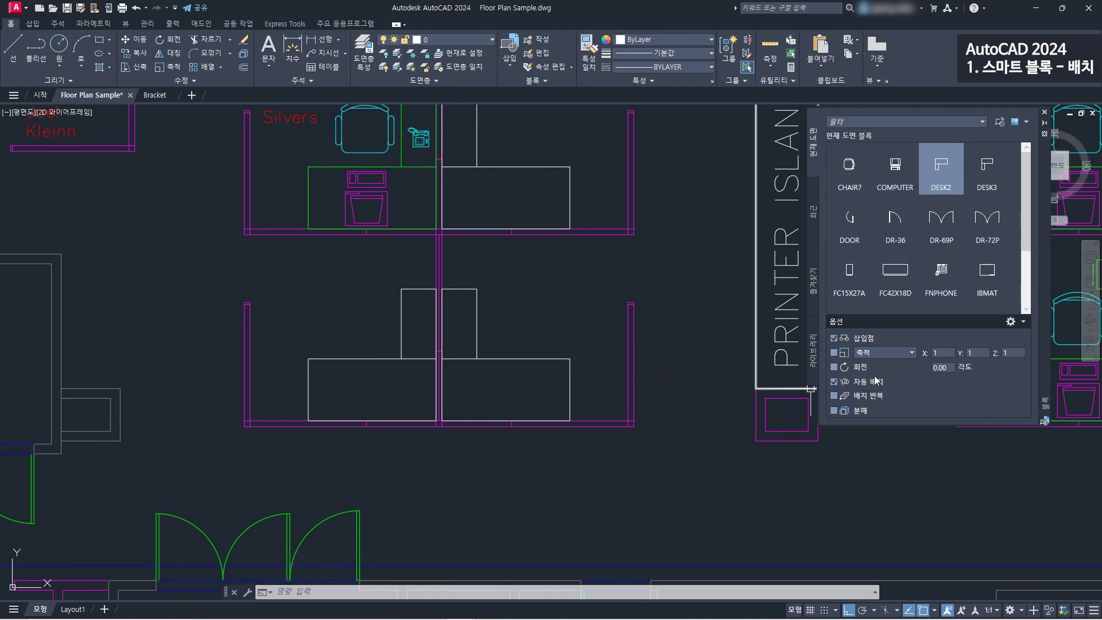
pyautogui.click(1044, 112)
pyautogui.scroll(-4, 712, 251)
pyautogui.moveTo(745, 305); pyautogui.dragTo(844, 373, button='middle')
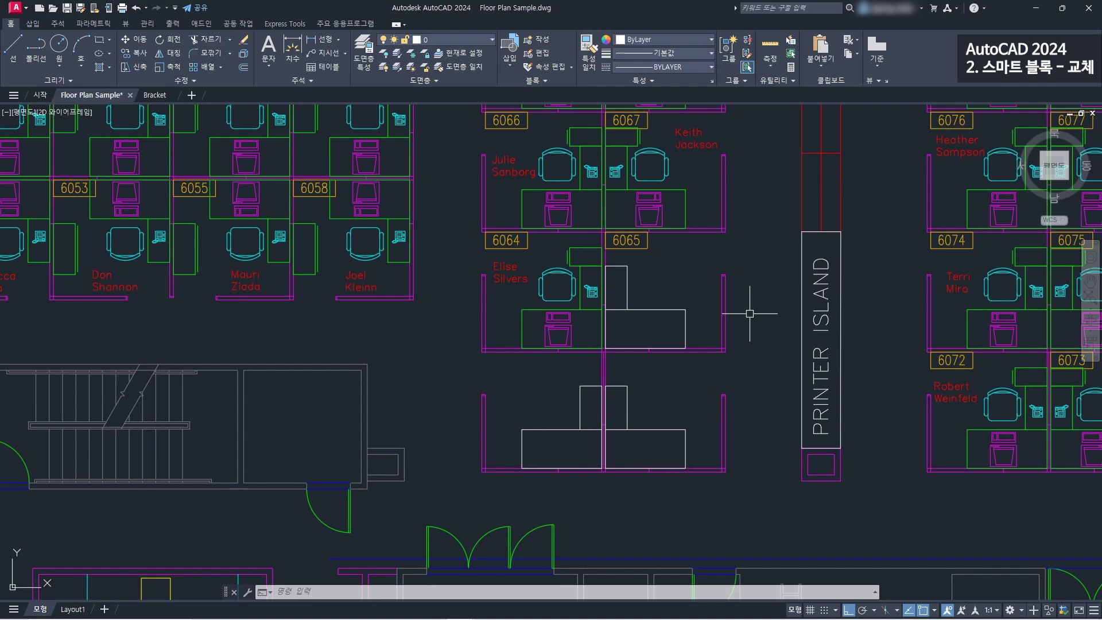
# - Select the four chair blocks in cubicles 6058, 6055, 6053 and 6051 and open their properties
pyautogui.moveTo(294, 247); pyautogui.dragTo(614, 293, button='middle')
pyautogui.click(685, 294)
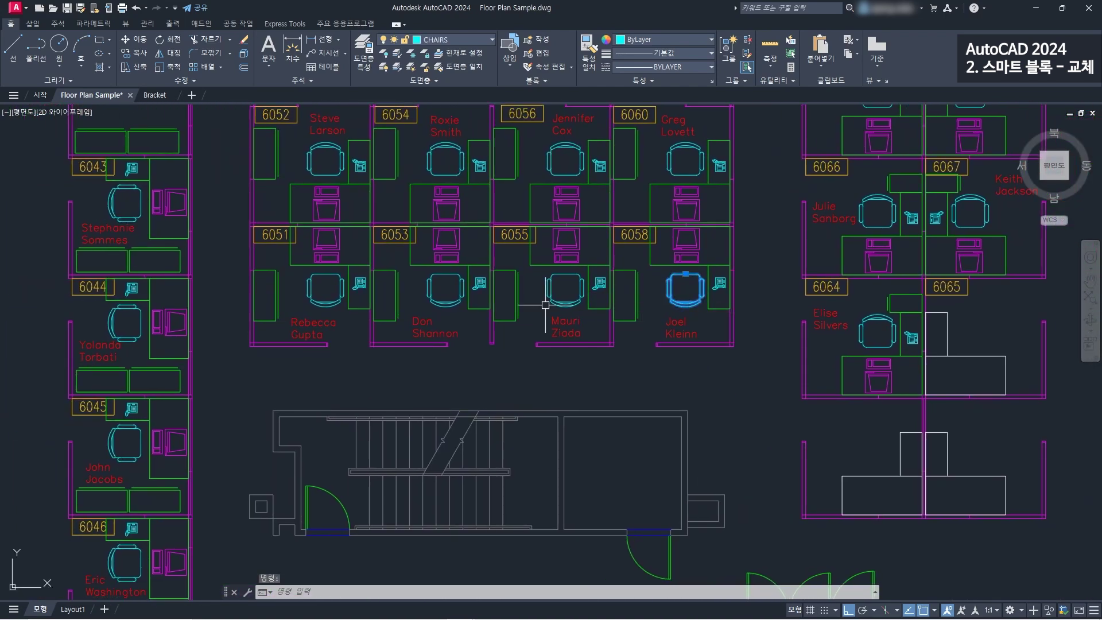
pyautogui.click(565, 293)
pyautogui.click(454, 296)
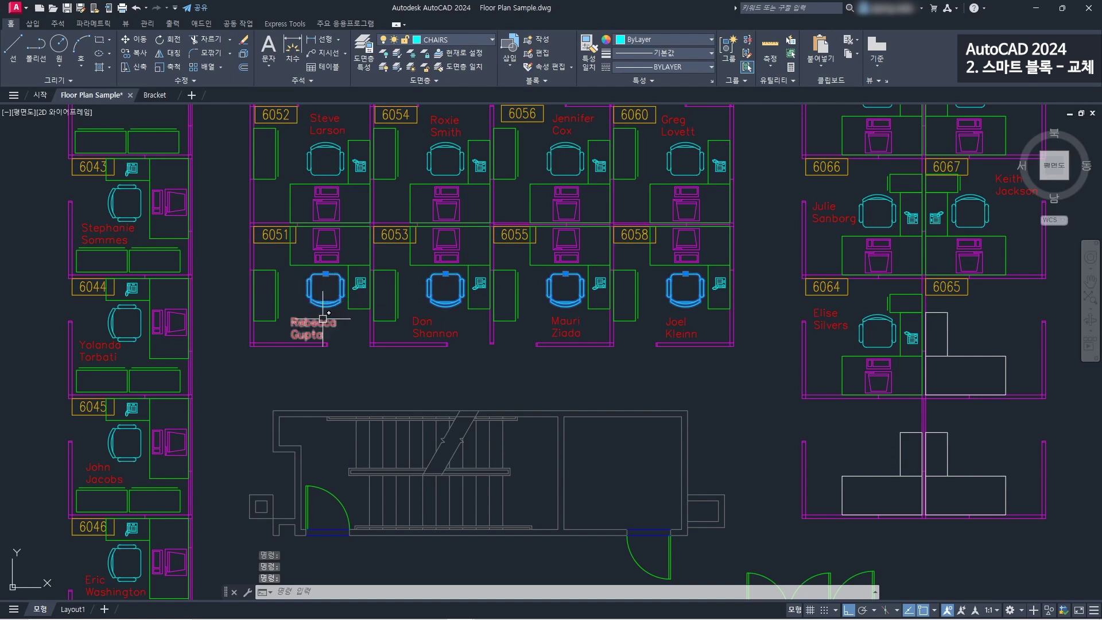
pyautogui.click(332, 298)
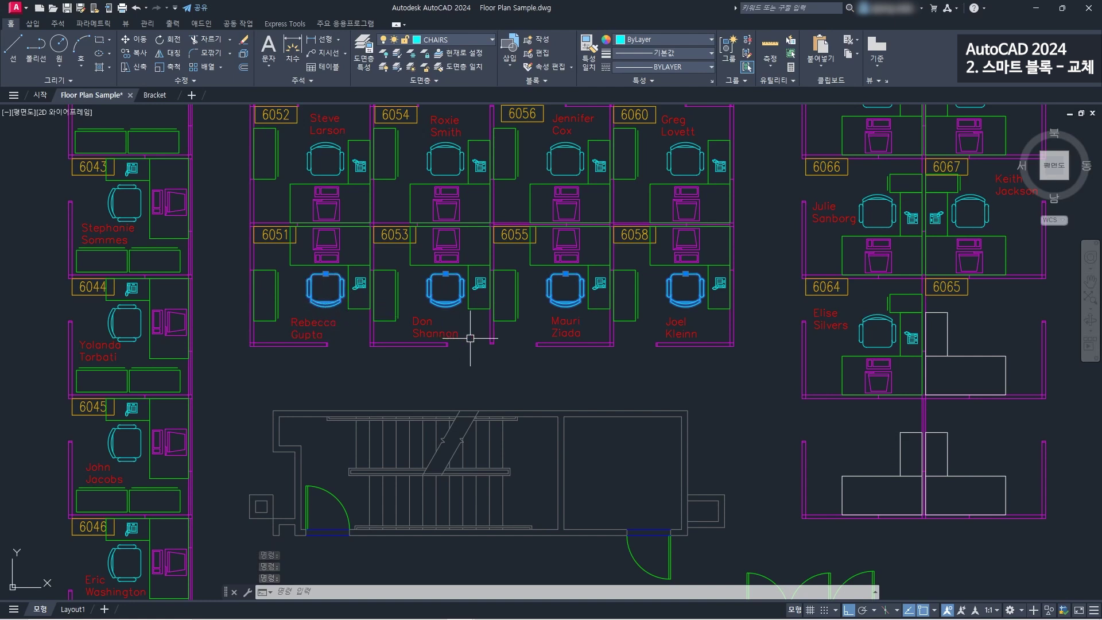
pyautogui.click(125, 23)
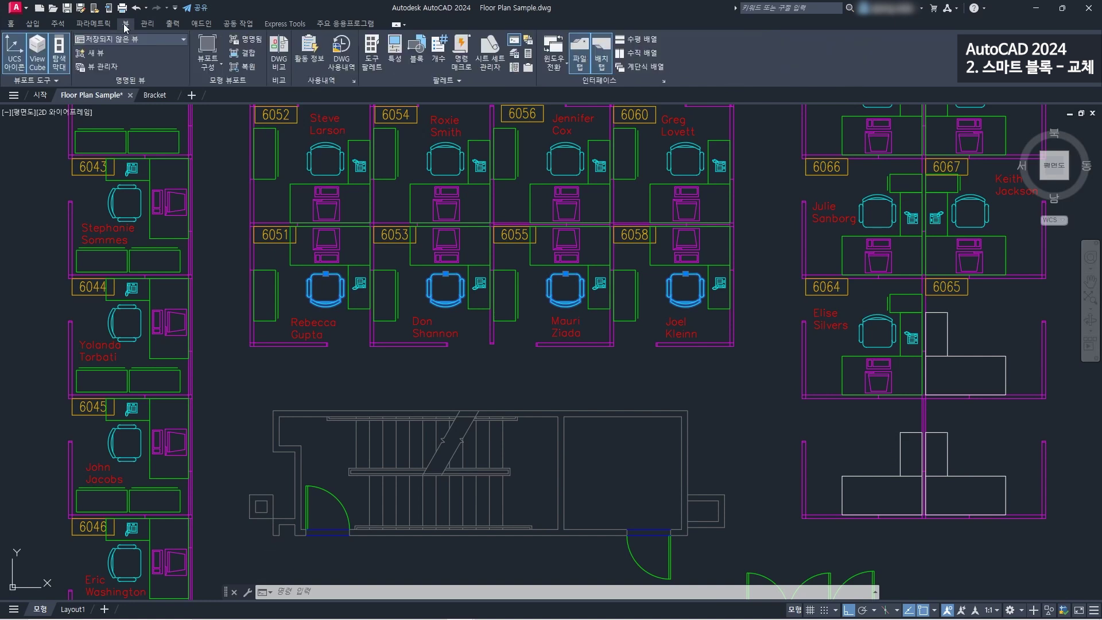
pyautogui.click(395, 51)
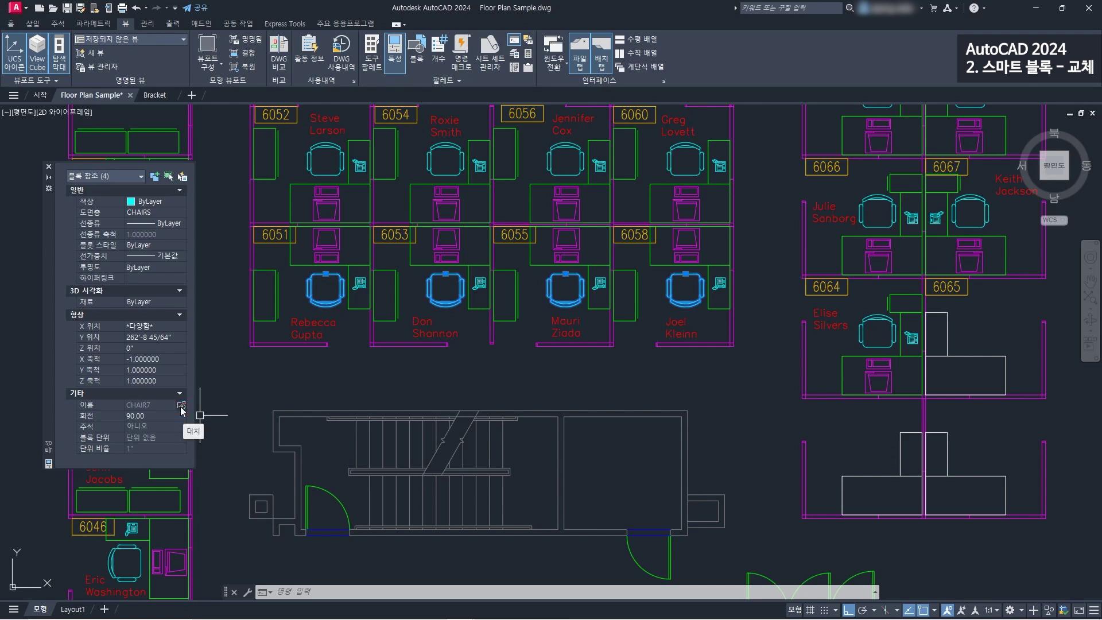
# - Replace the four selected chairs with the recent block NEW_CHAIR, close the Properties palette and clear the selection
pyautogui.click(33, 24)
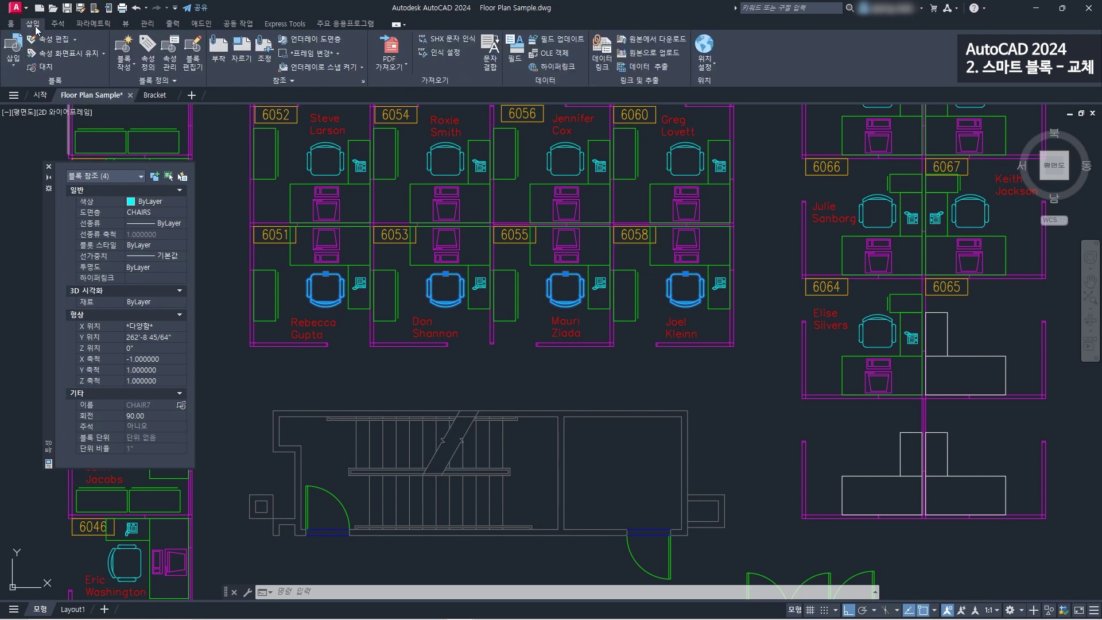
pyautogui.click(45, 72)
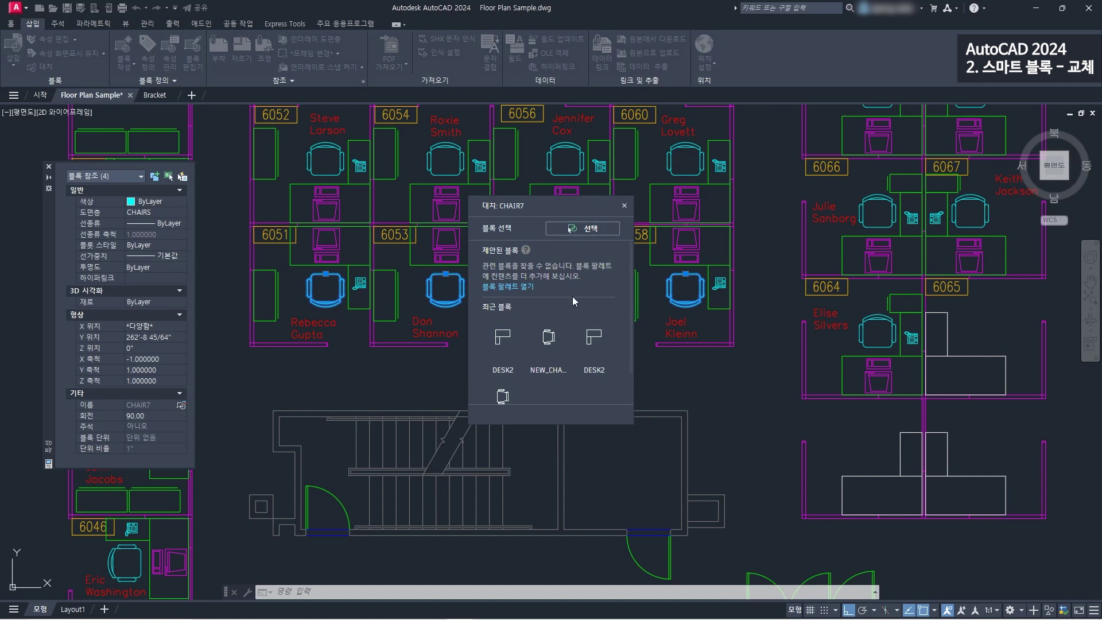
pyautogui.scroll(-2, 572, 297)
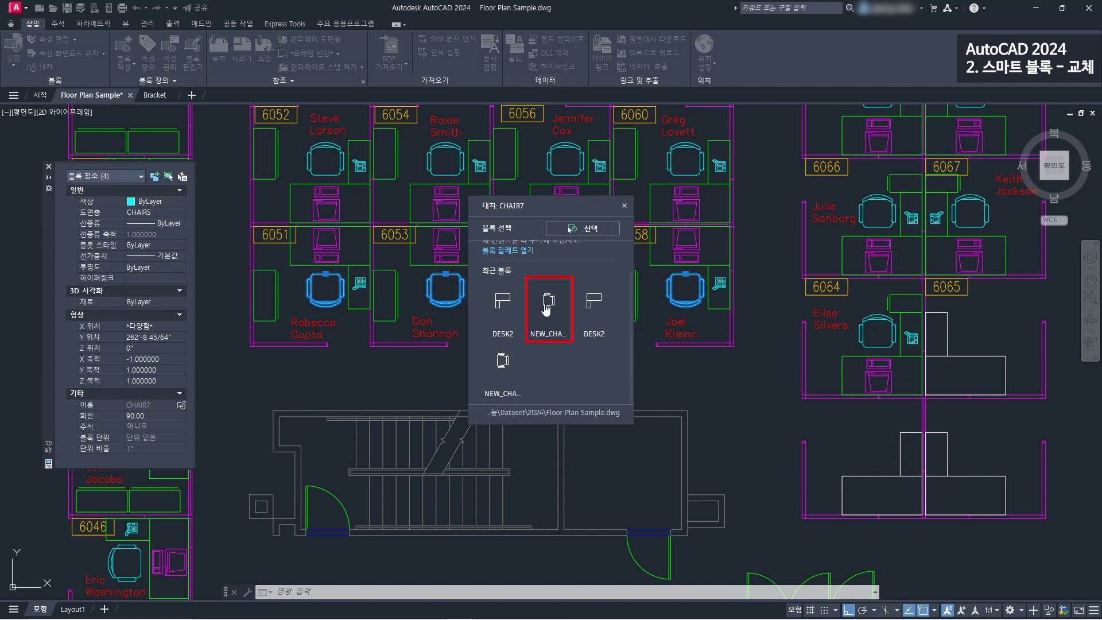
pyautogui.click(546, 305)
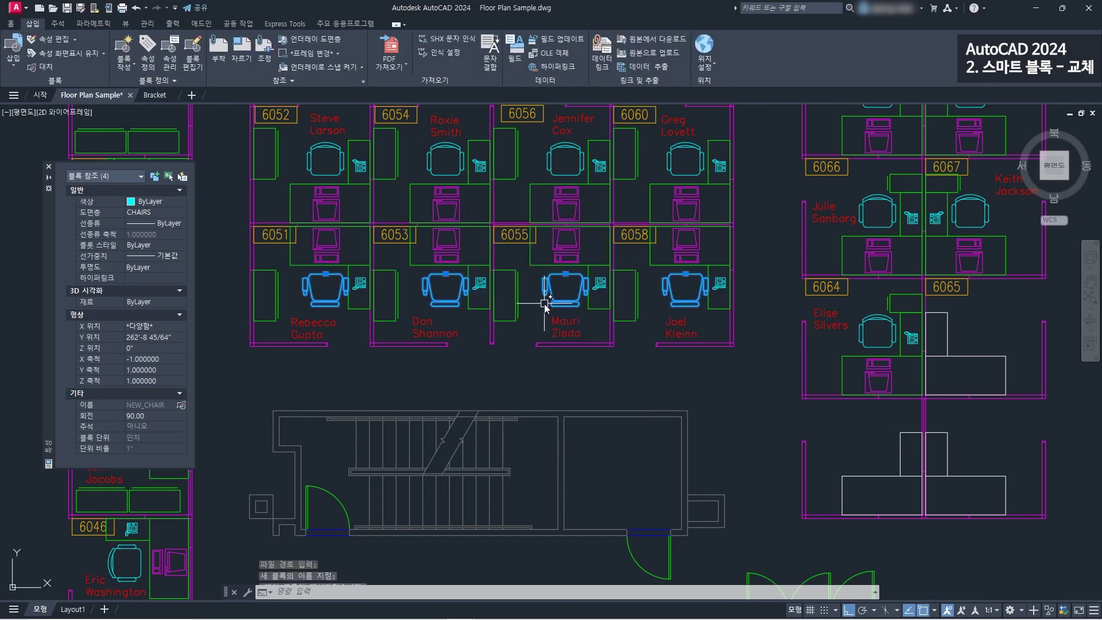
pyautogui.click(49, 168)
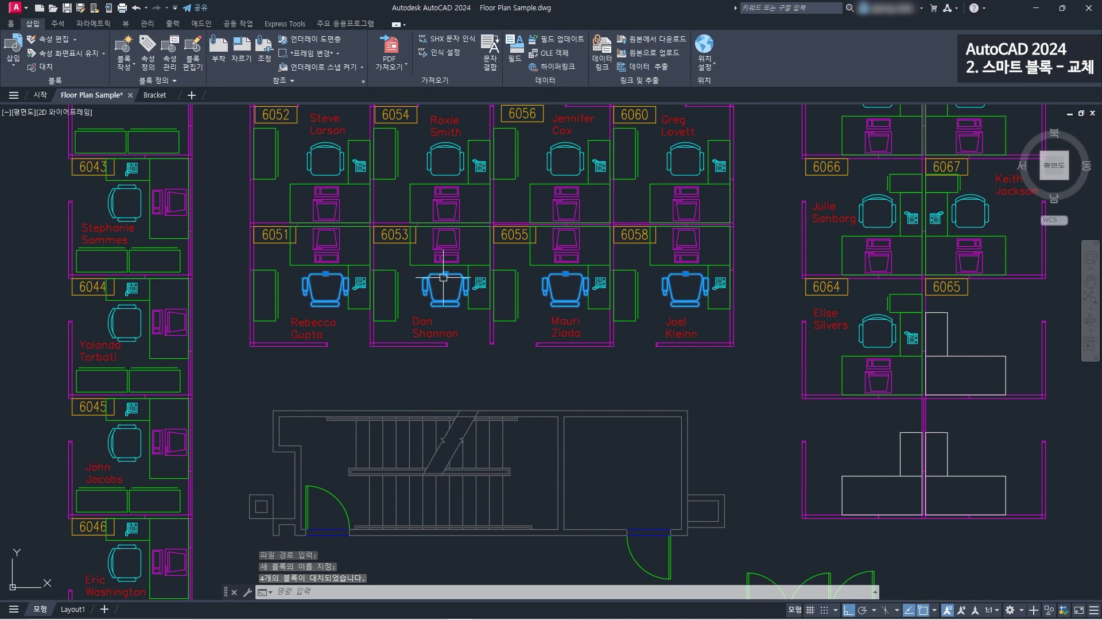
pyautogui.moveTo(433, 297); pyautogui.dragTo(448, 319, button='middle')
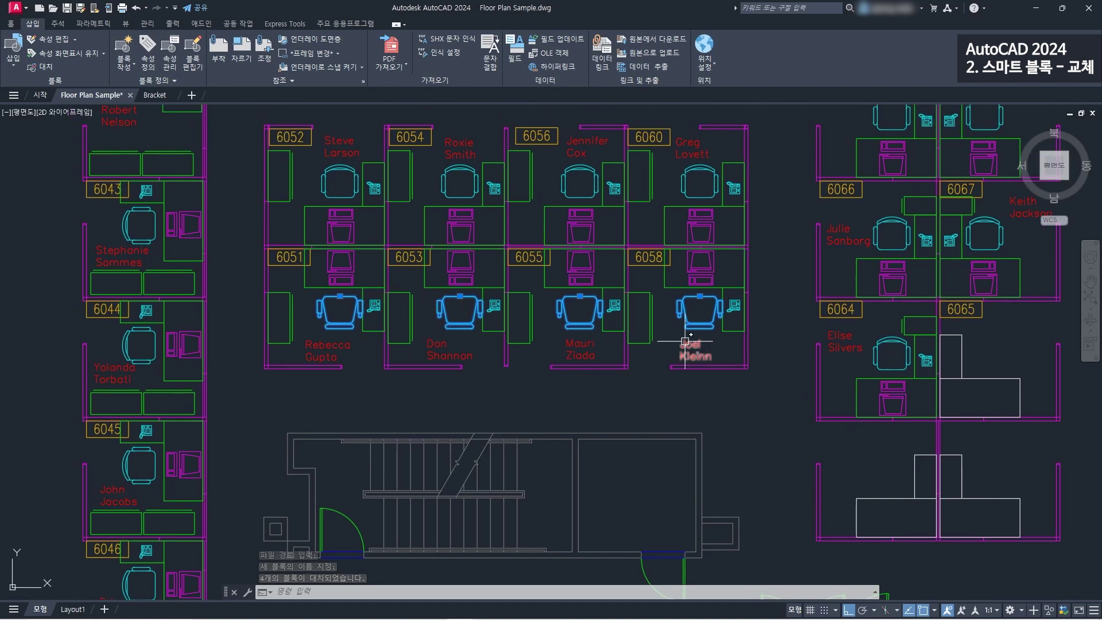
pyautogui.press('Escape')
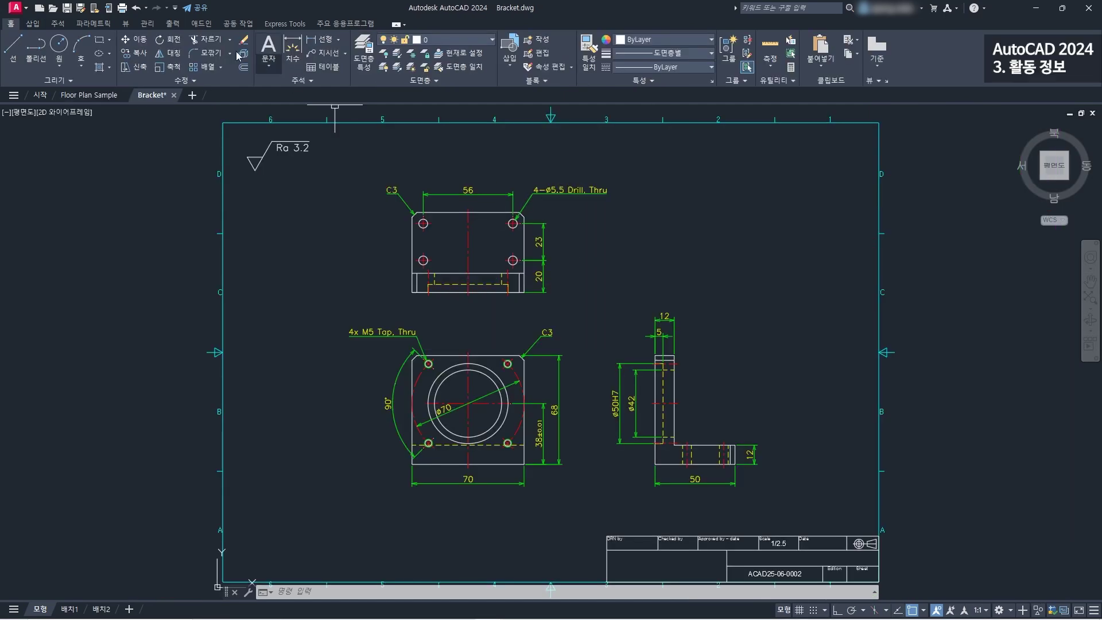
# - Open the Activity Insights palette for the Bracket drawing
pyautogui.click(126, 24)
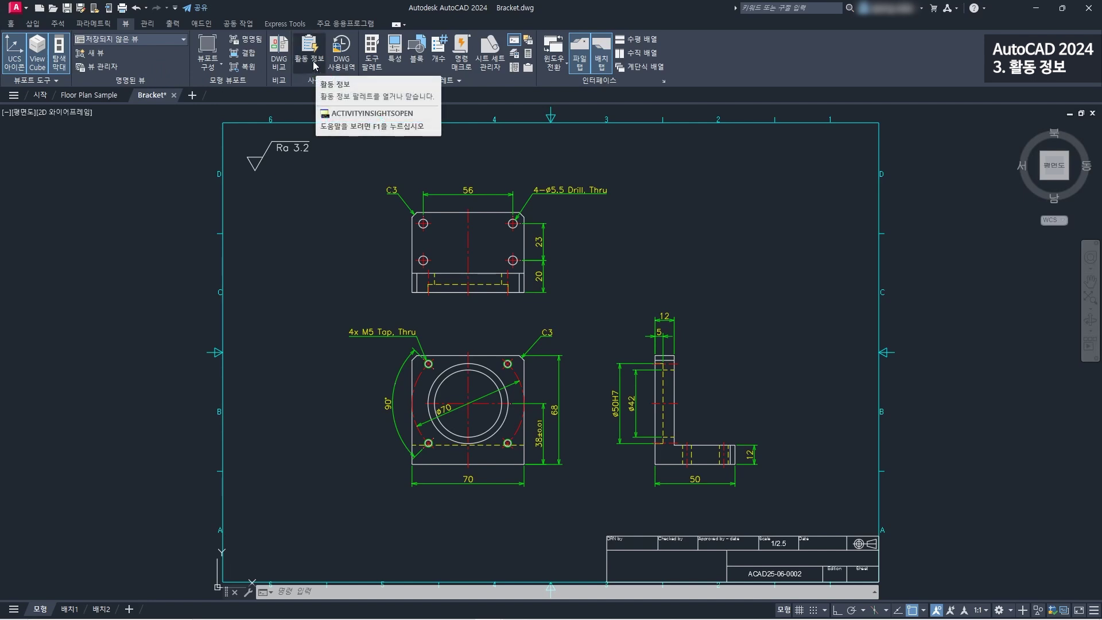
pyautogui.click(315, 65)
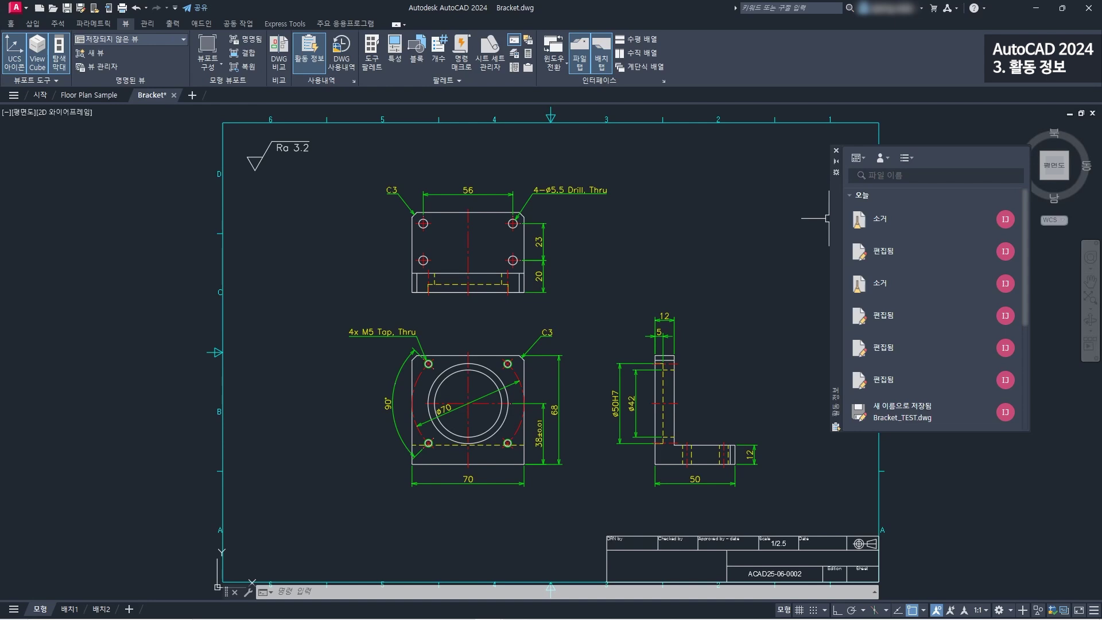
# - Erase the four dashed hidden lines of the two holes in the side view's base and save the drawing
pyautogui.scroll(5, 773, 522)
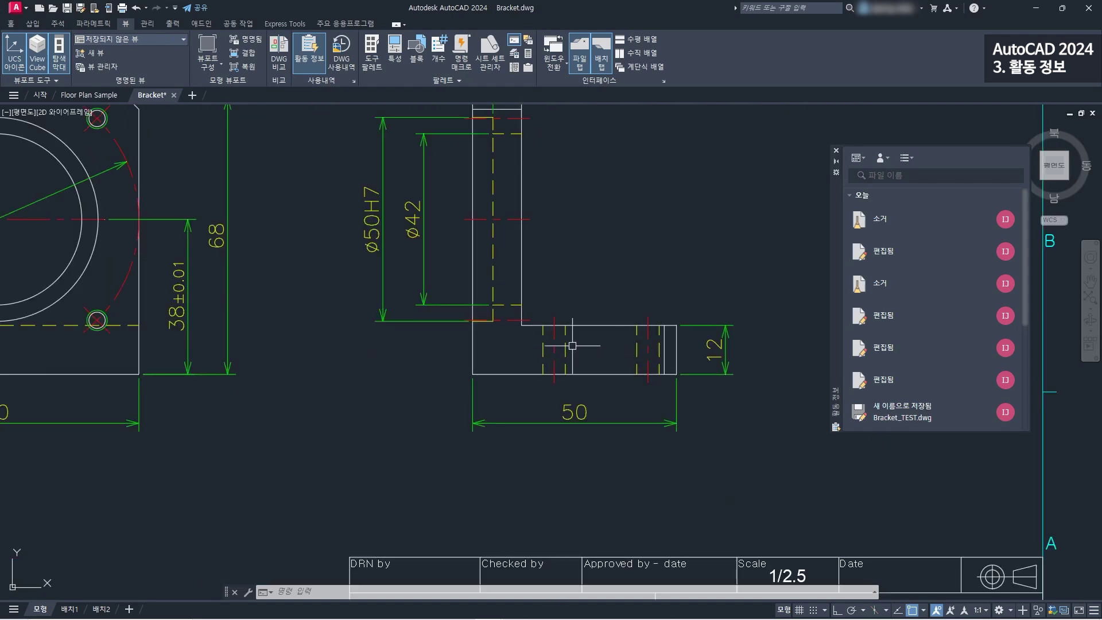
pyautogui.click(565, 350)
pyautogui.click(542, 349)
pyautogui.click(636, 350)
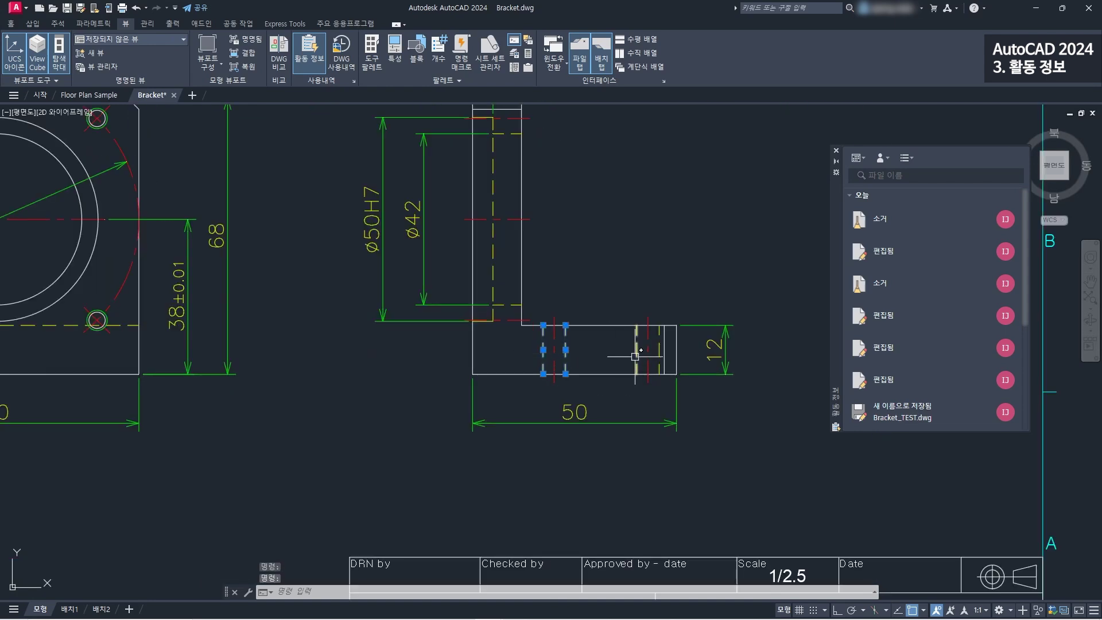
pyautogui.click(660, 356)
pyautogui.click(11, 24)
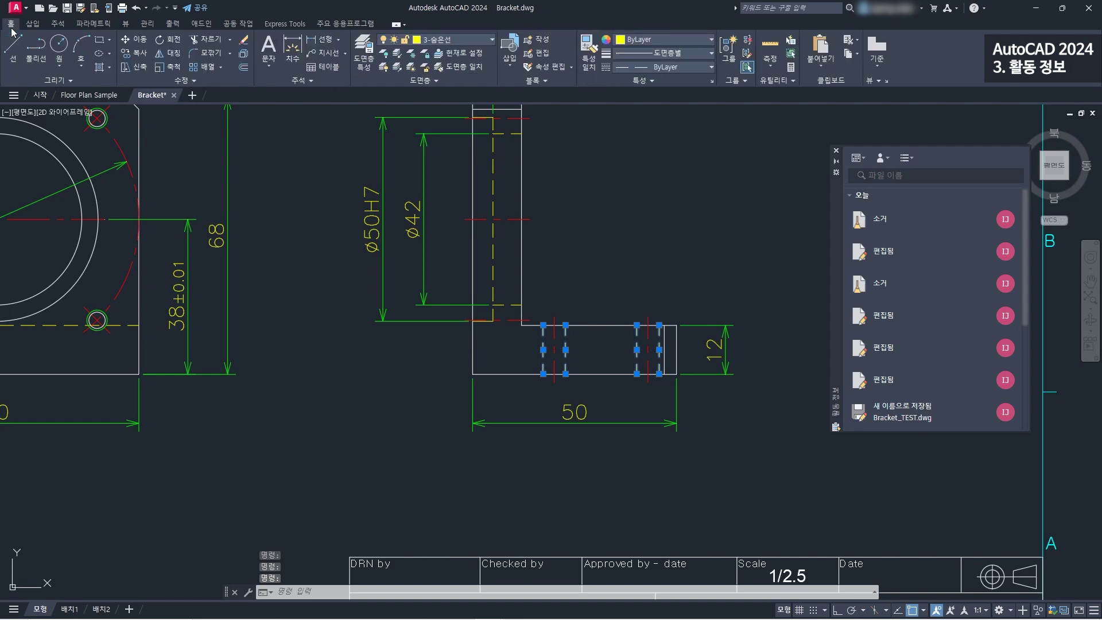
pyautogui.click(243, 40)
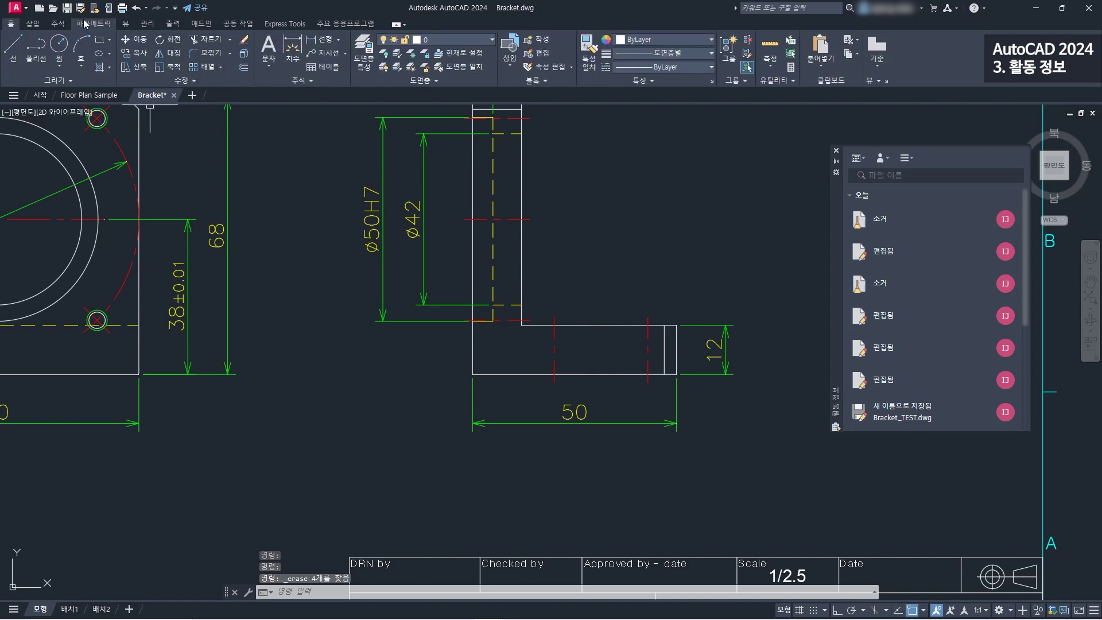
pyautogui.click(67, 8)
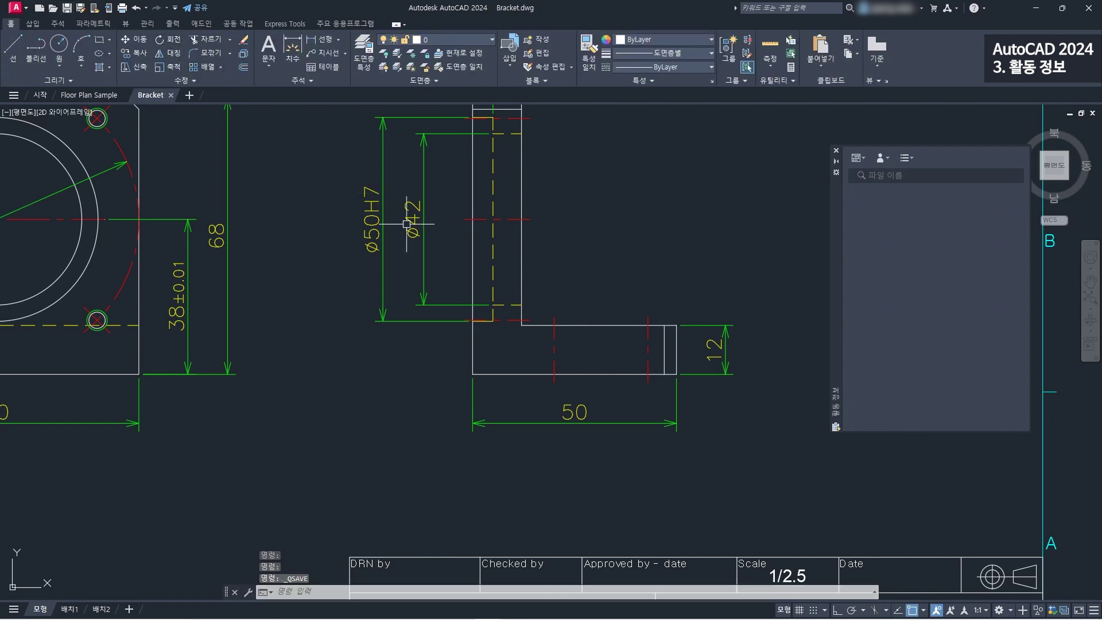
# - Purge the unused layer 5-가상선 and text style 주석, confirming all selected items at once, and close the Purge dialog
pyautogui.moveTo(641, 274); pyautogui.dragTo(653, 322, button='middle')
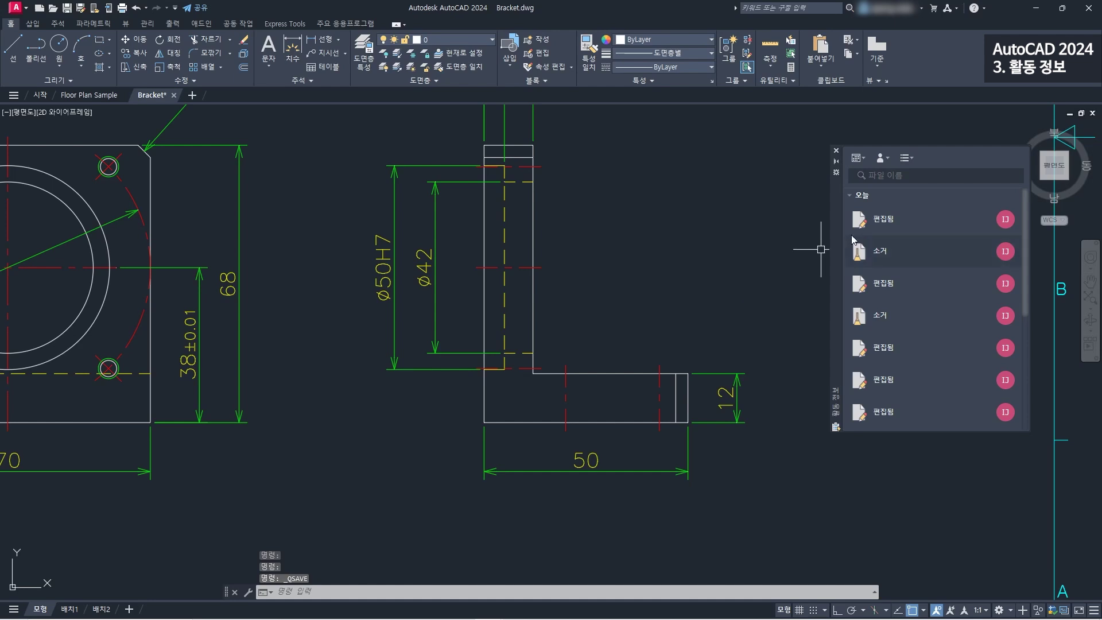
pyautogui.scroll(-3, 708, 246)
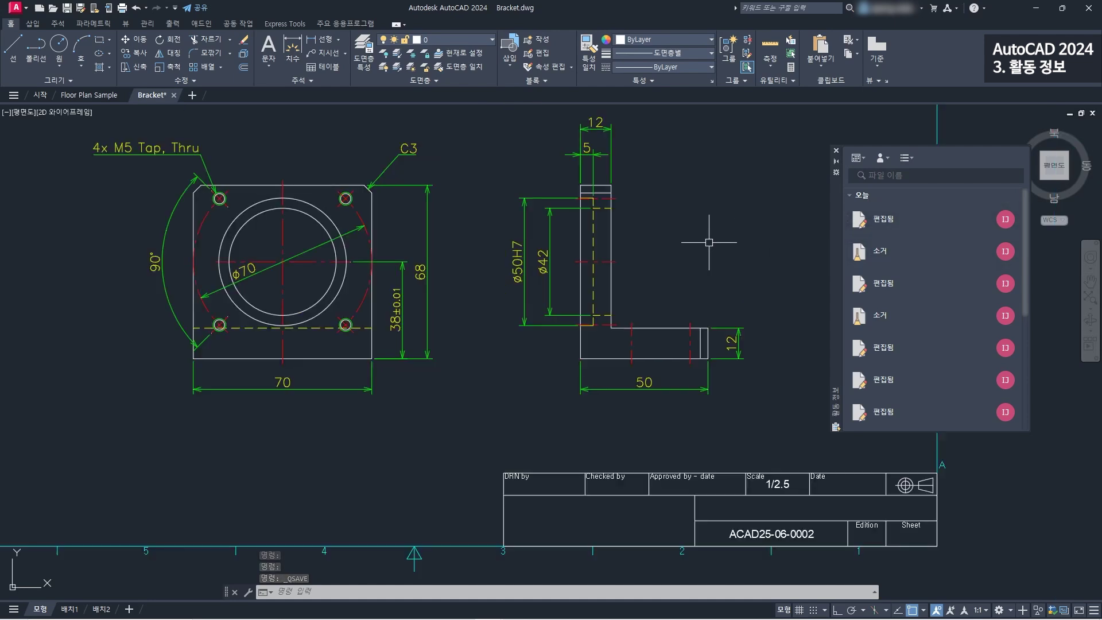
pyautogui.scroll(1, 363, 167)
pyautogui.click(19, 9)
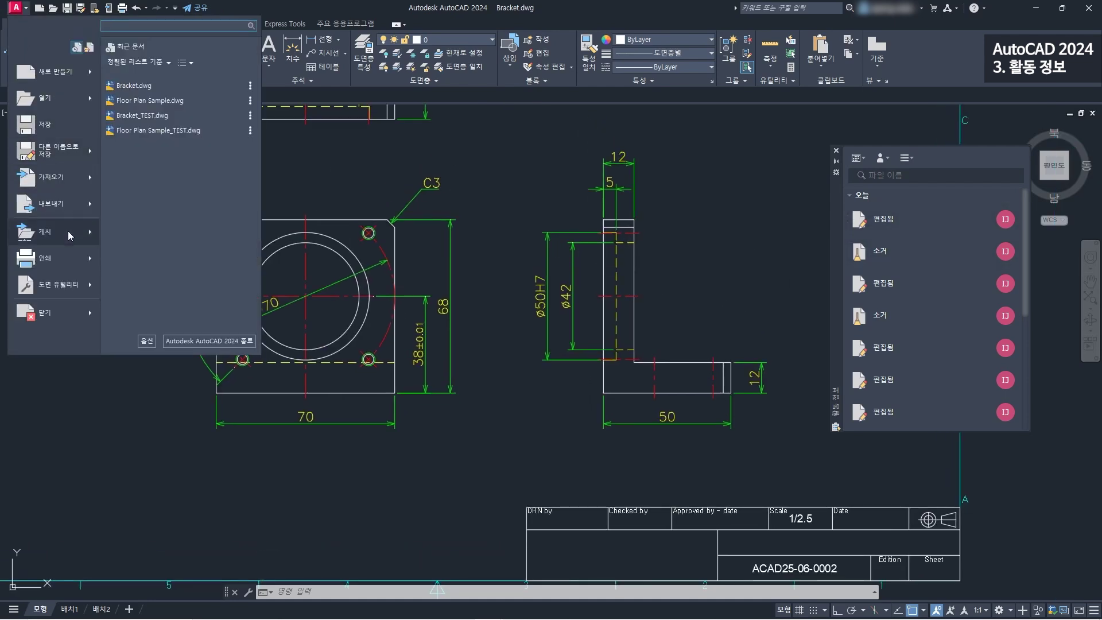
pyautogui.moveTo(95, 284)
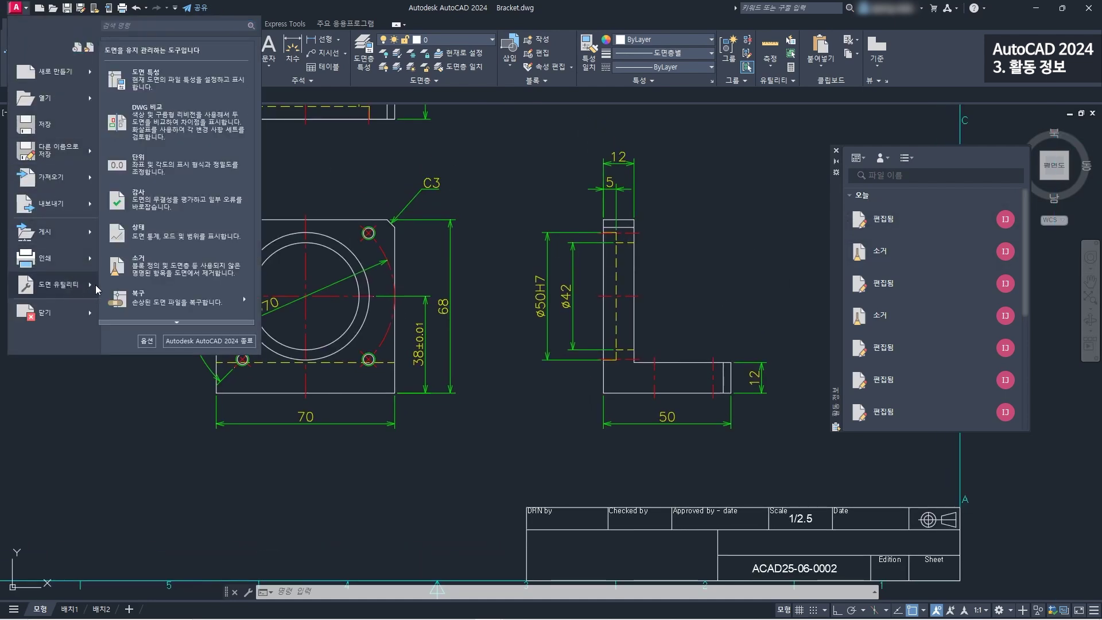
pyautogui.click(155, 263)
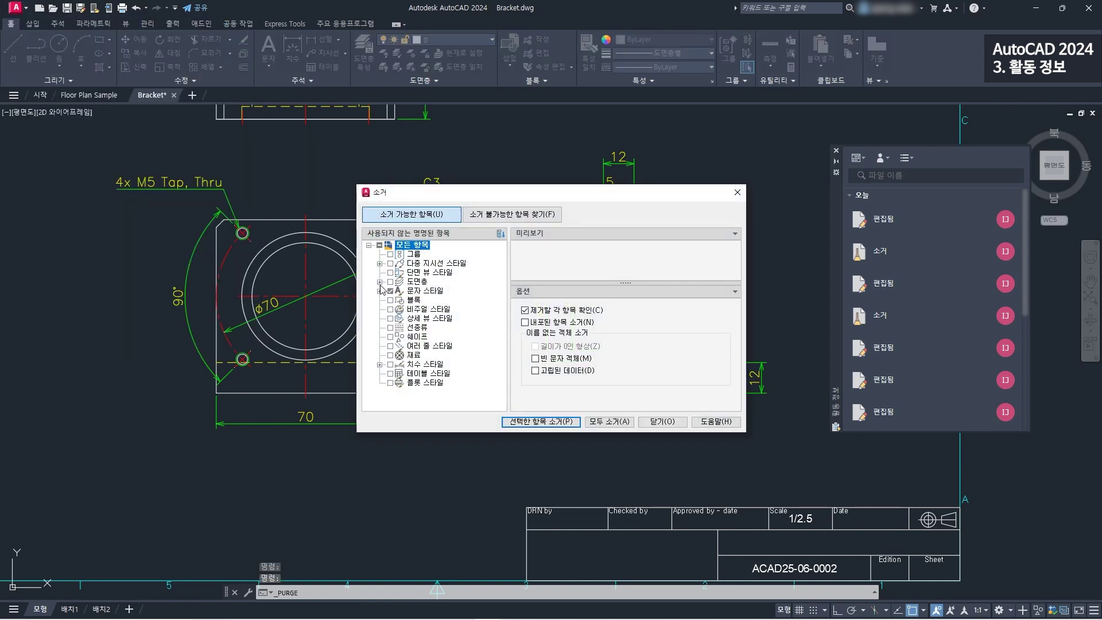
pyautogui.click(379, 281)
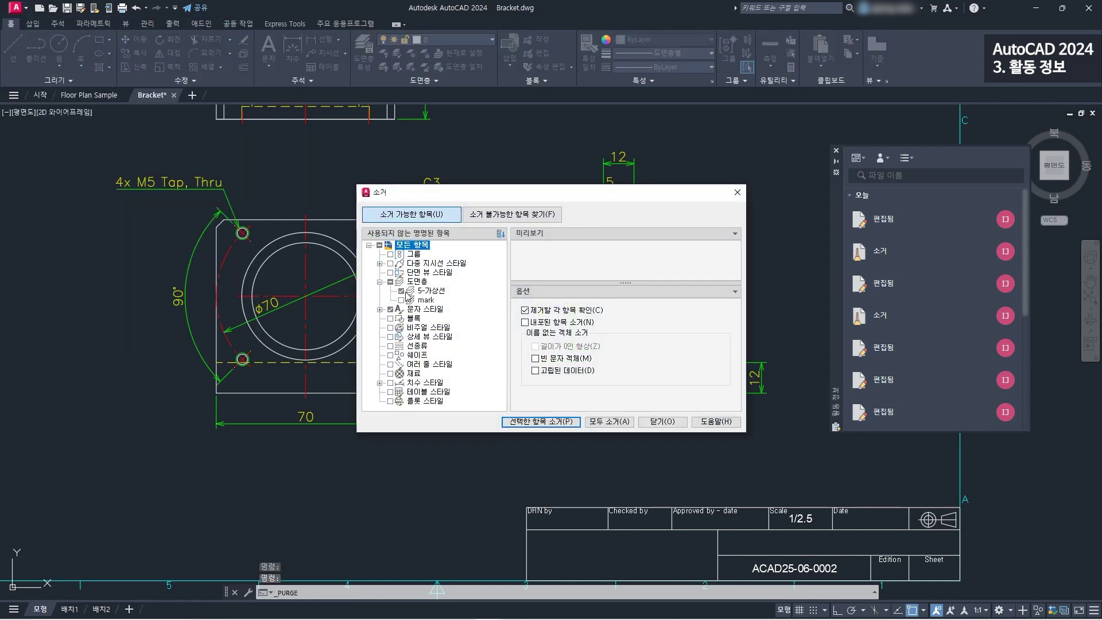
pyautogui.click(551, 425)
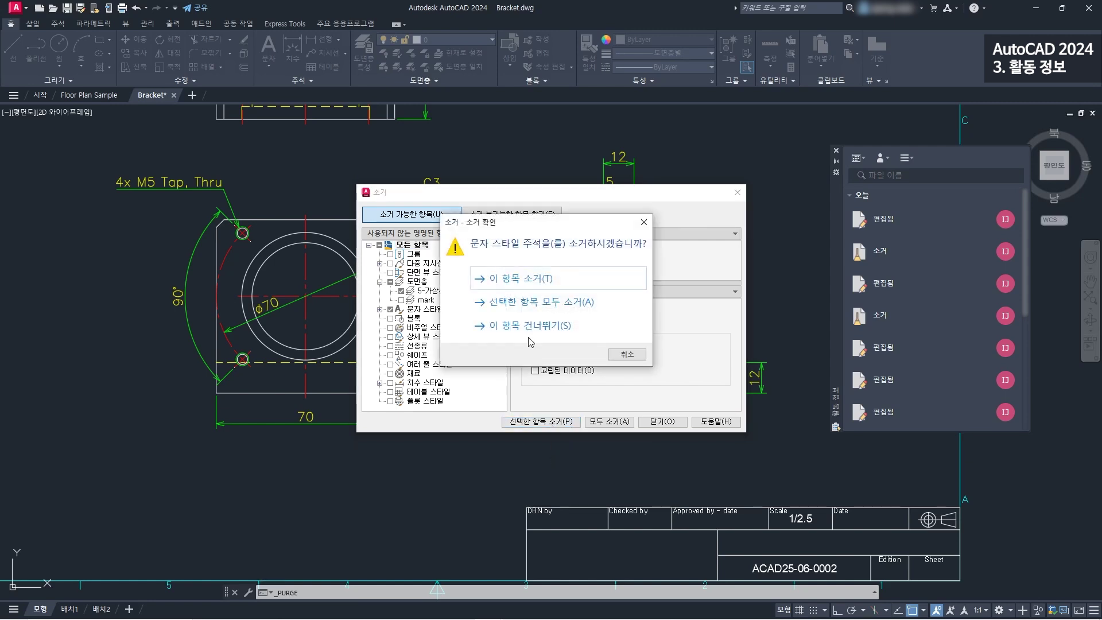
pyautogui.click(518, 303)
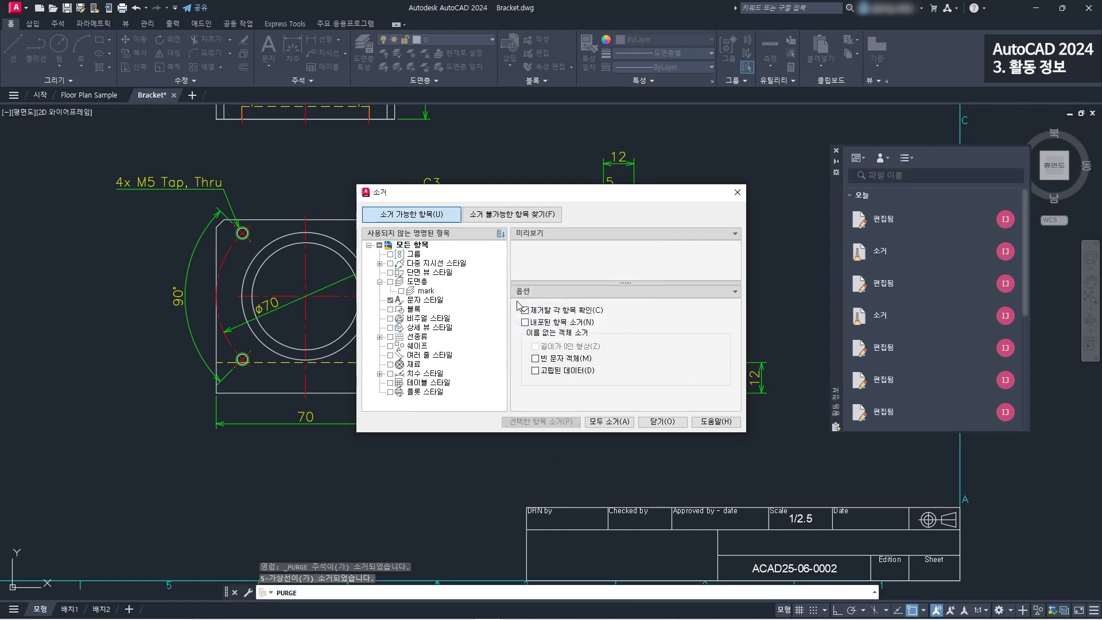
pyautogui.click(653, 422)
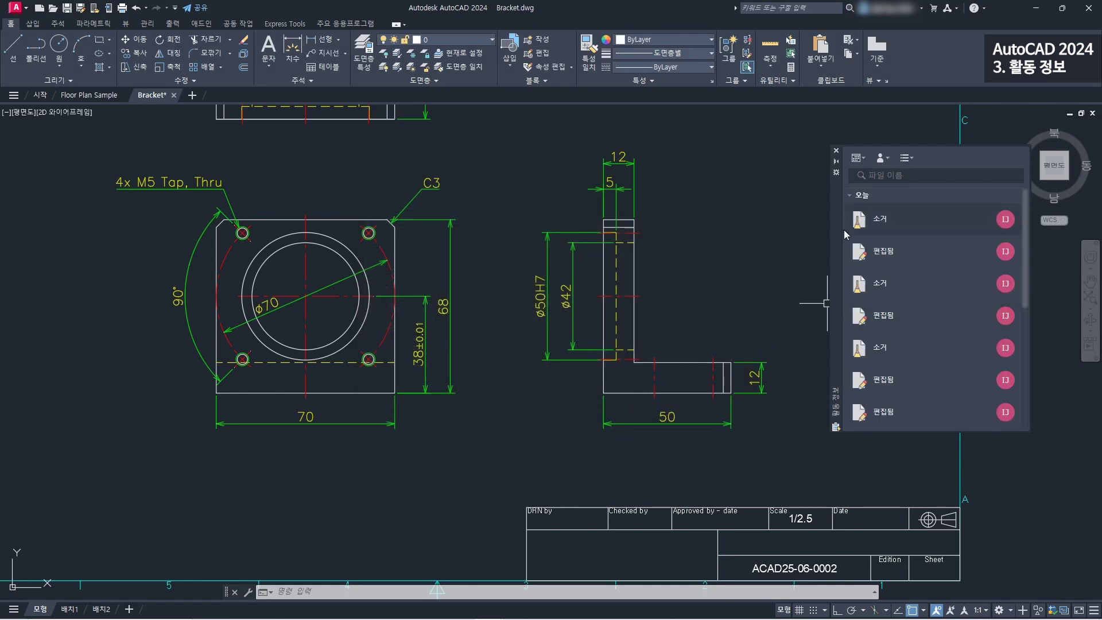
# - Close the Activity Insights palette and fit the whole bracket drawing in view
pyautogui.moveTo(934, 228)
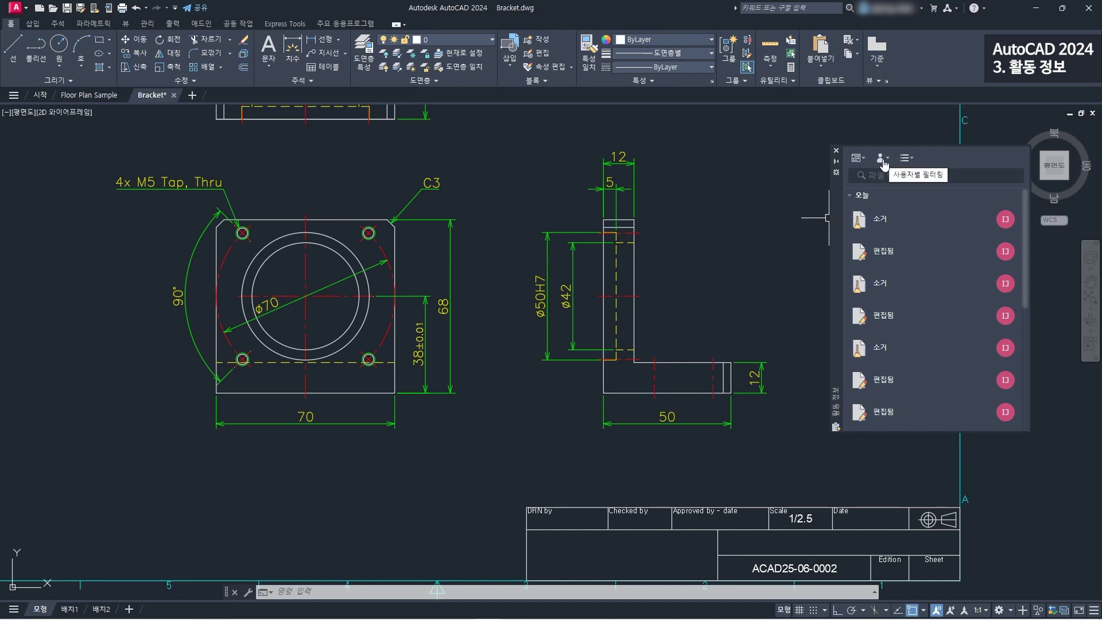
pyautogui.click(836, 150)
pyautogui.middleClick(789, 168)
pyautogui.middleClick(789, 168)
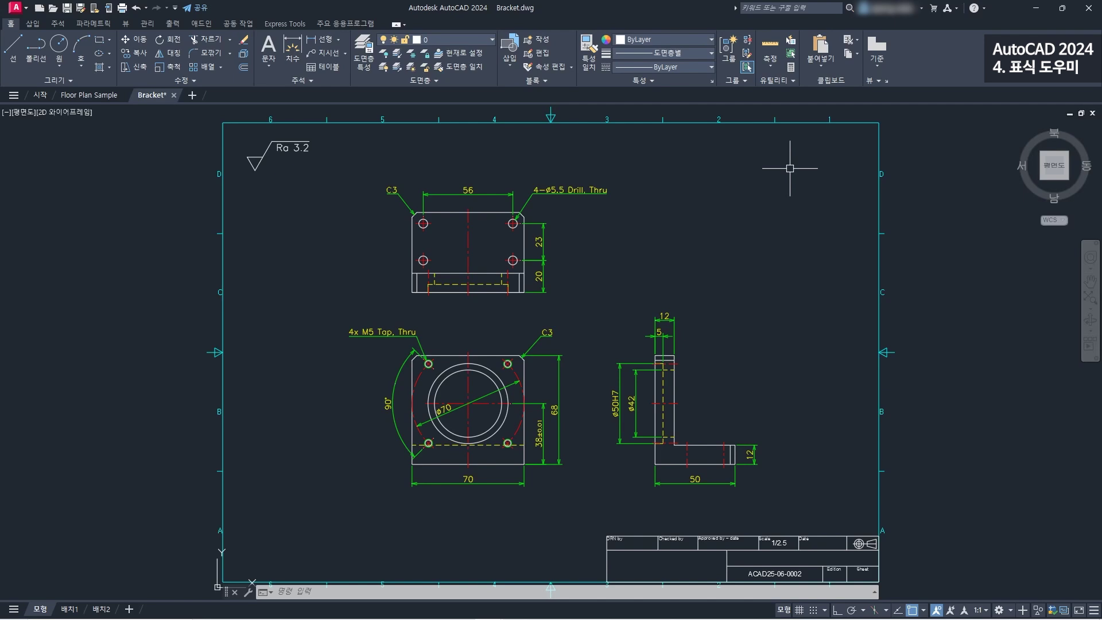
# - Import the Bracket_R1 markup file into the Bracket drawing and accept its default placement
pyautogui.click(237, 23)
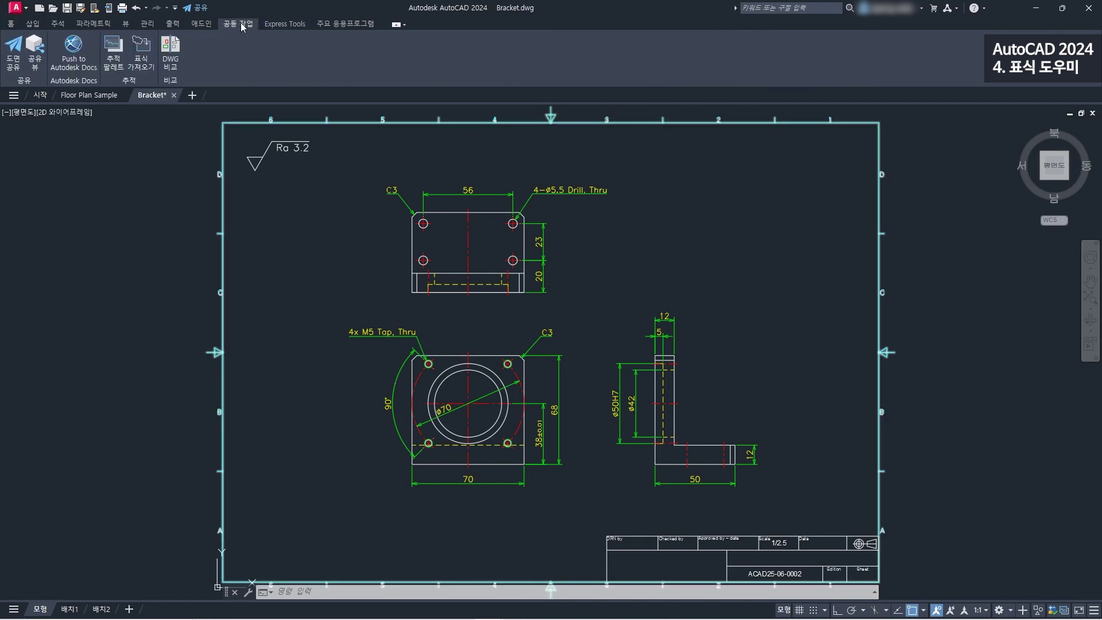
pyautogui.click(147, 60)
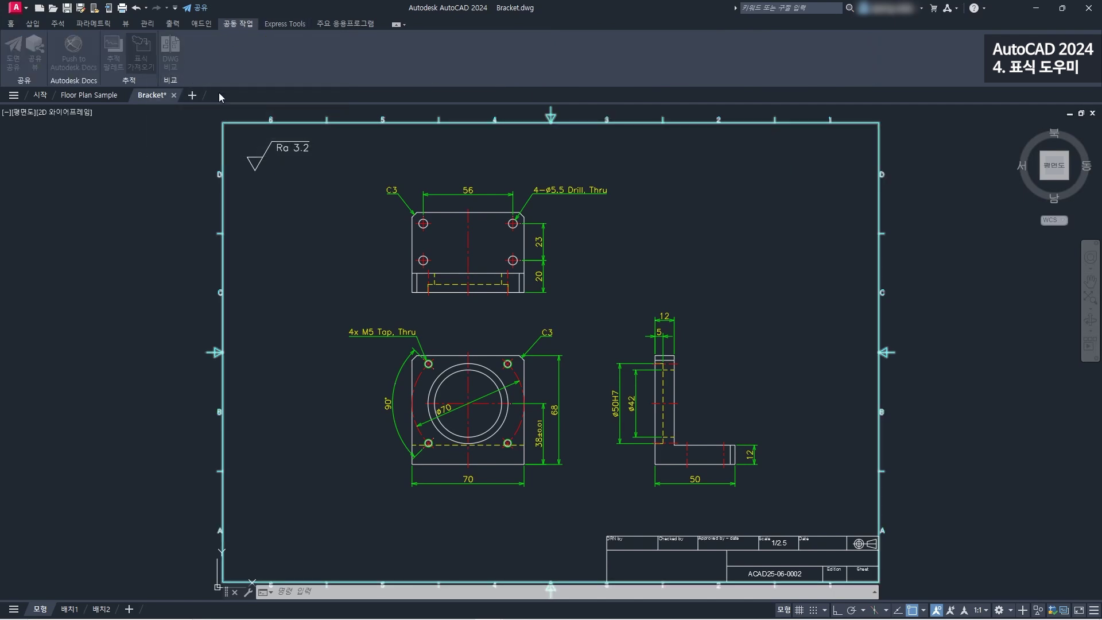
pyautogui.moveTo(728, 275); pyautogui.dragTo(699, 196)
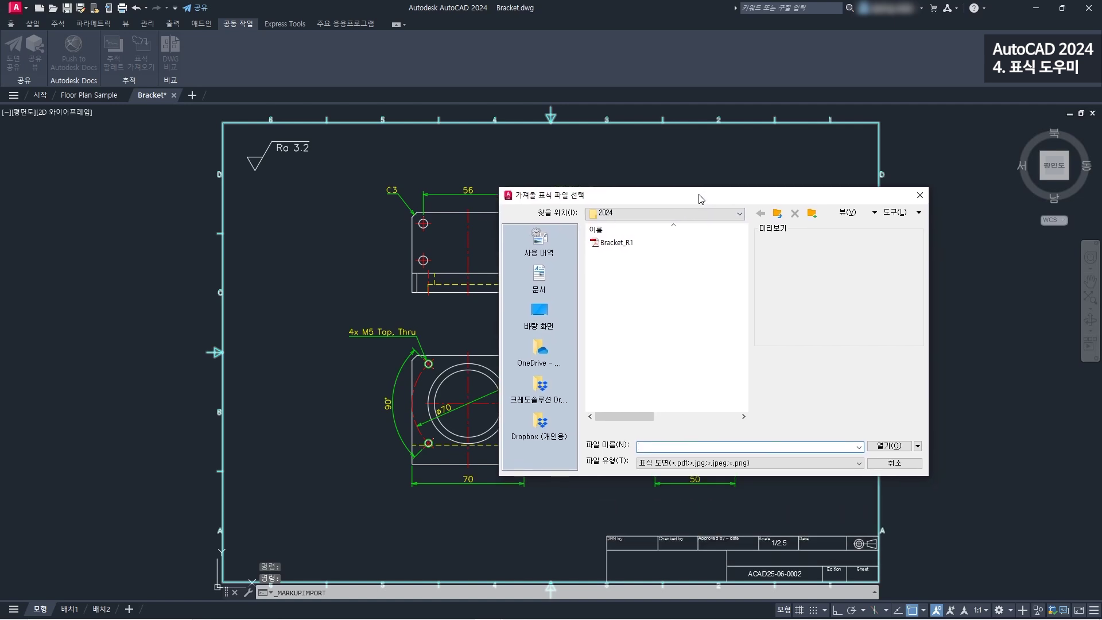
pyautogui.click(623, 243)
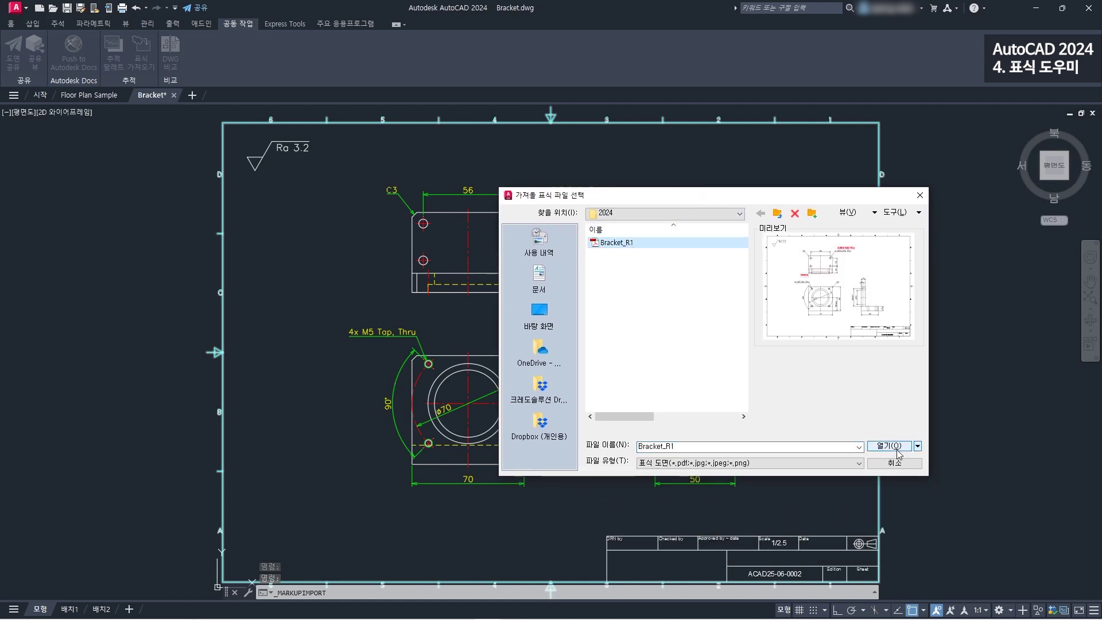
pyautogui.click(889, 446)
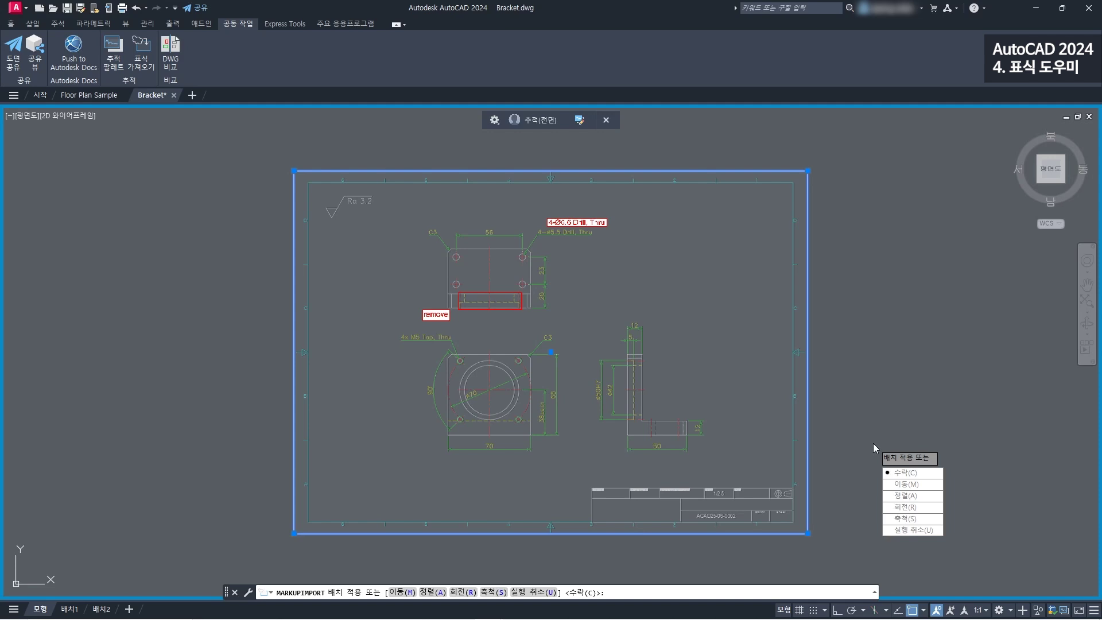
pyautogui.press('Return')
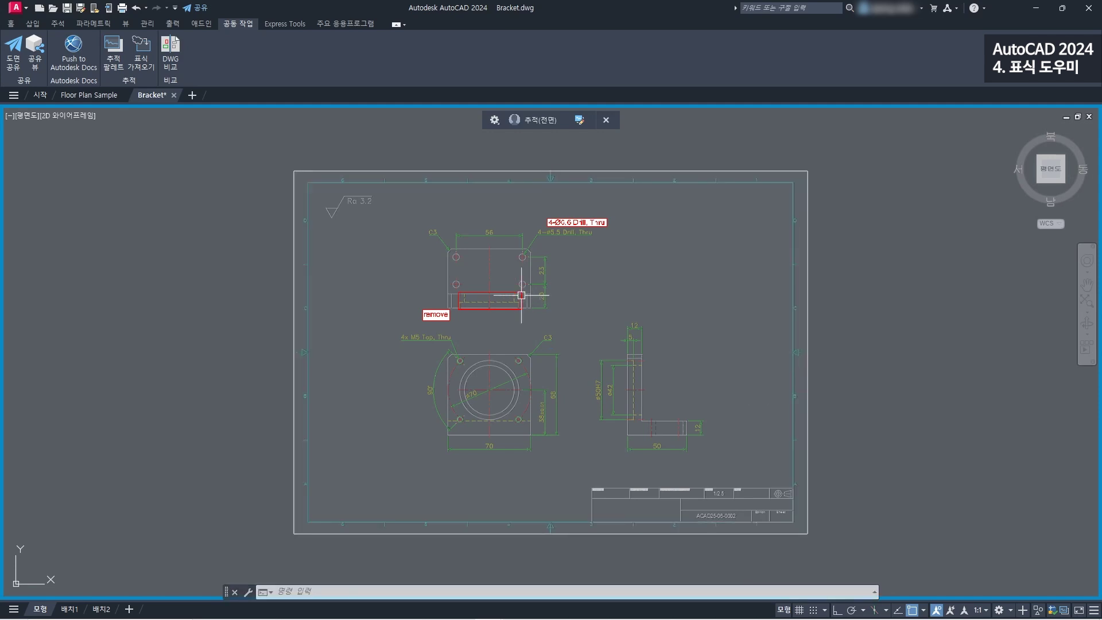
# - Switch the imported markup trace from the front to the back display so the drawing can be edited
pyautogui.scroll(3, 517, 291)
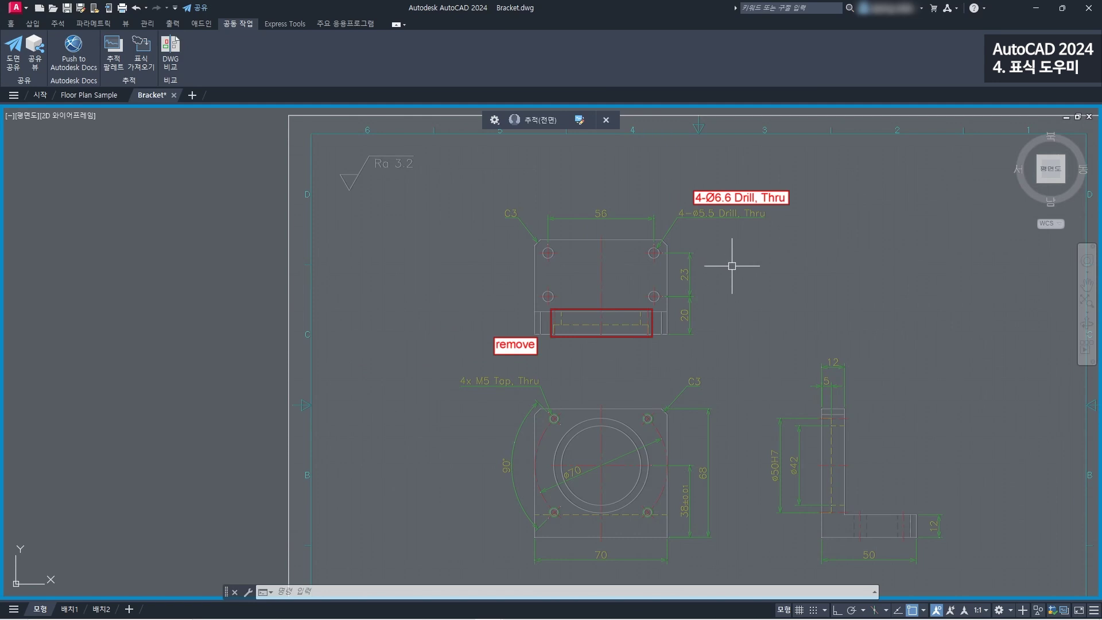
pyautogui.click(579, 121)
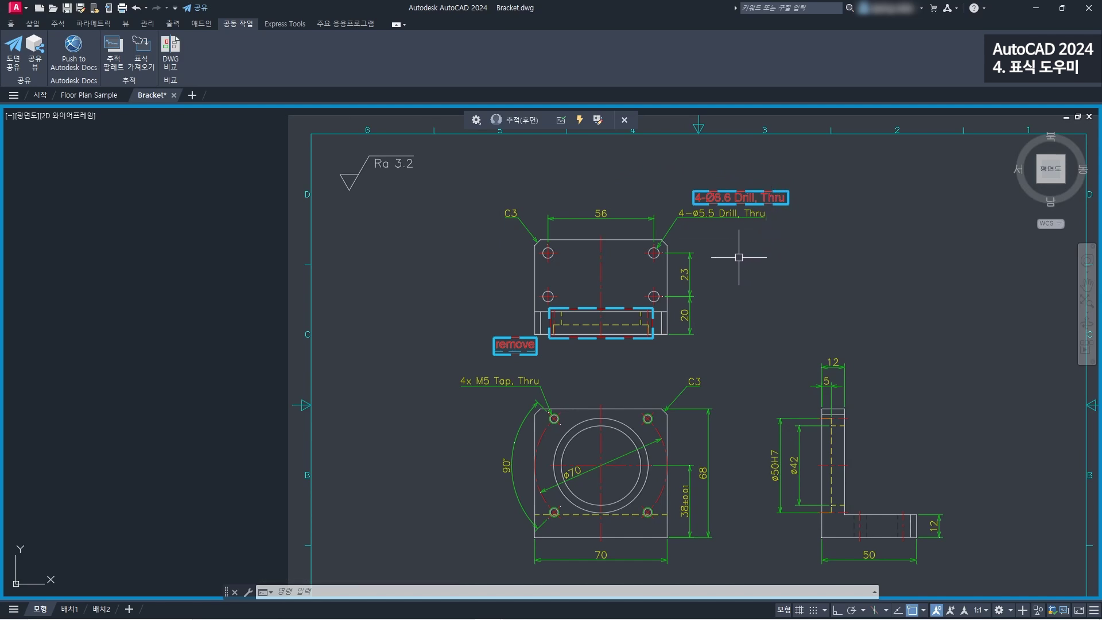
pyautogui.moveTo(734, 267); pyautogui.dragTo(731, 248, button='middle')
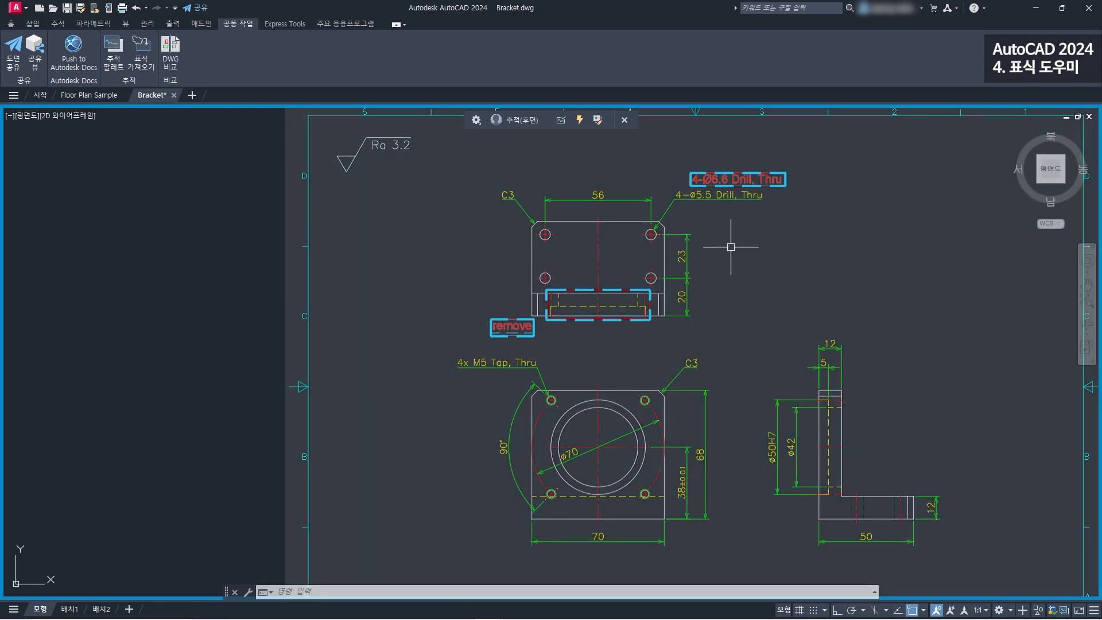
# - Use Markup Assist to update the existing 4-ø5.5 Drill, Thru leader text, replacing it with the markup text 4-Ø6.6 DRILL, THRU
pyautogui.scroll(2, 765, 193)
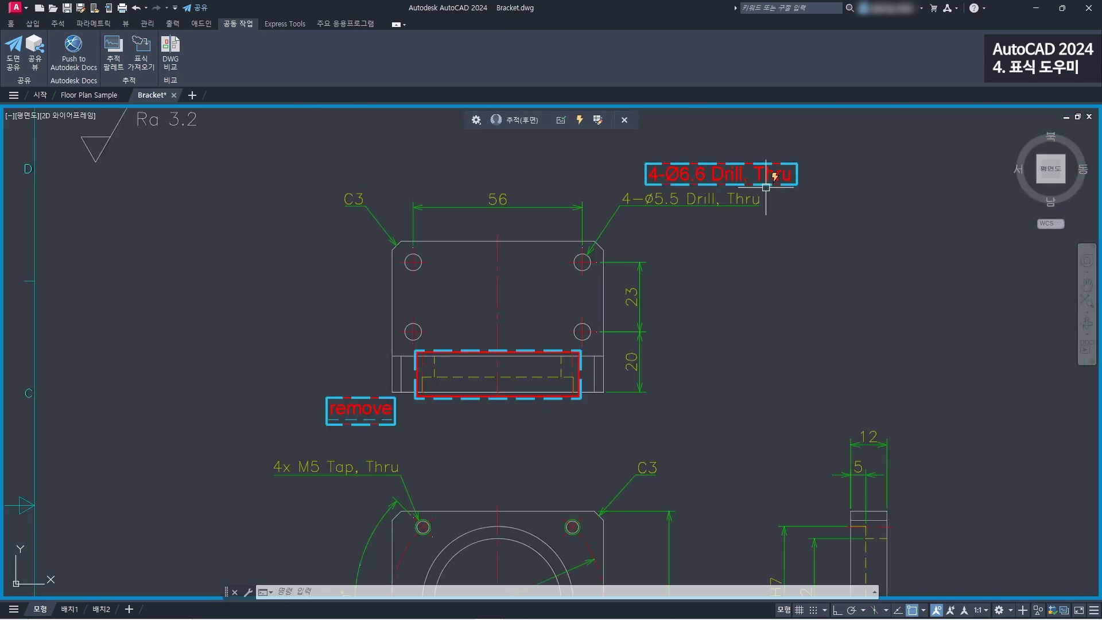
pyautogui.moveTo(766, 195); pyautogui.dragTo(725, 225, button='middle')
pyautogui.moveTo(743, 218)
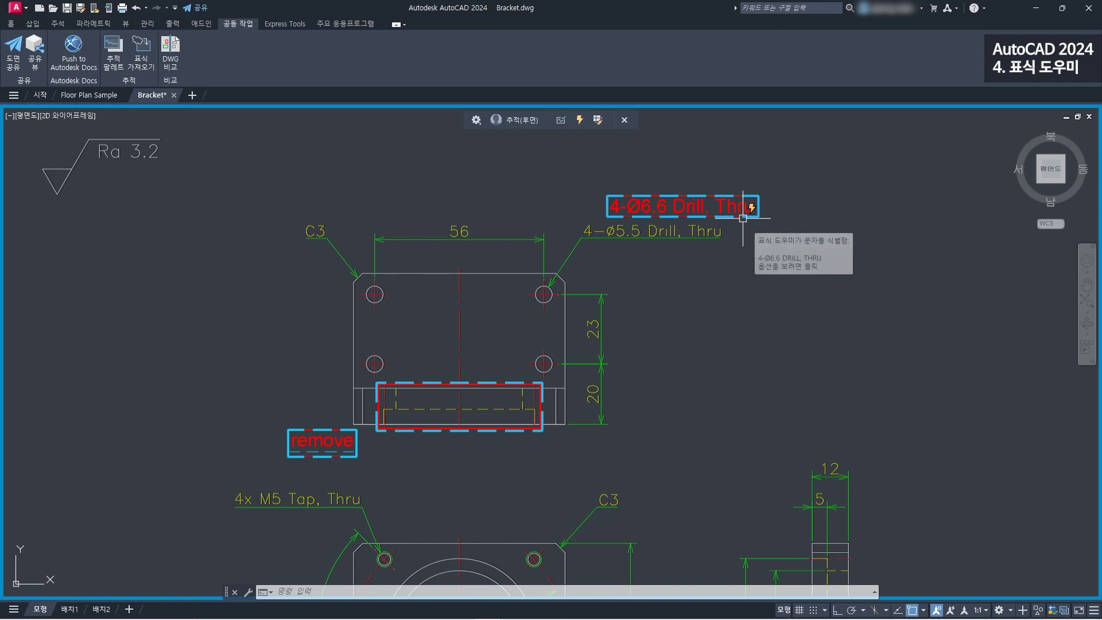
pyautogui.click(743, 218)
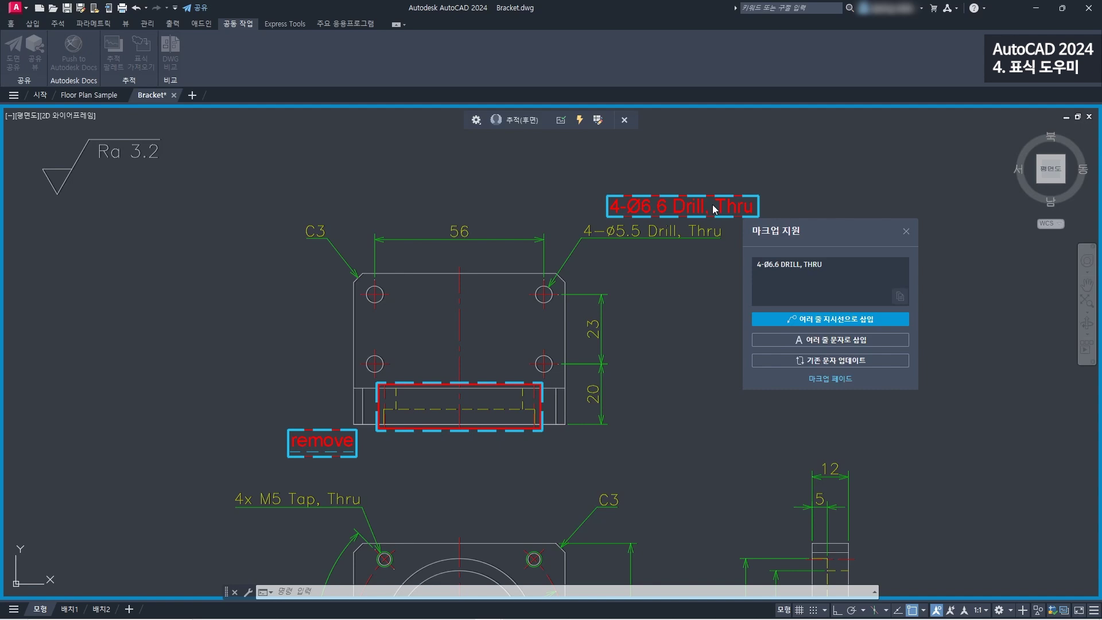
pyautogui.click(842, 365)
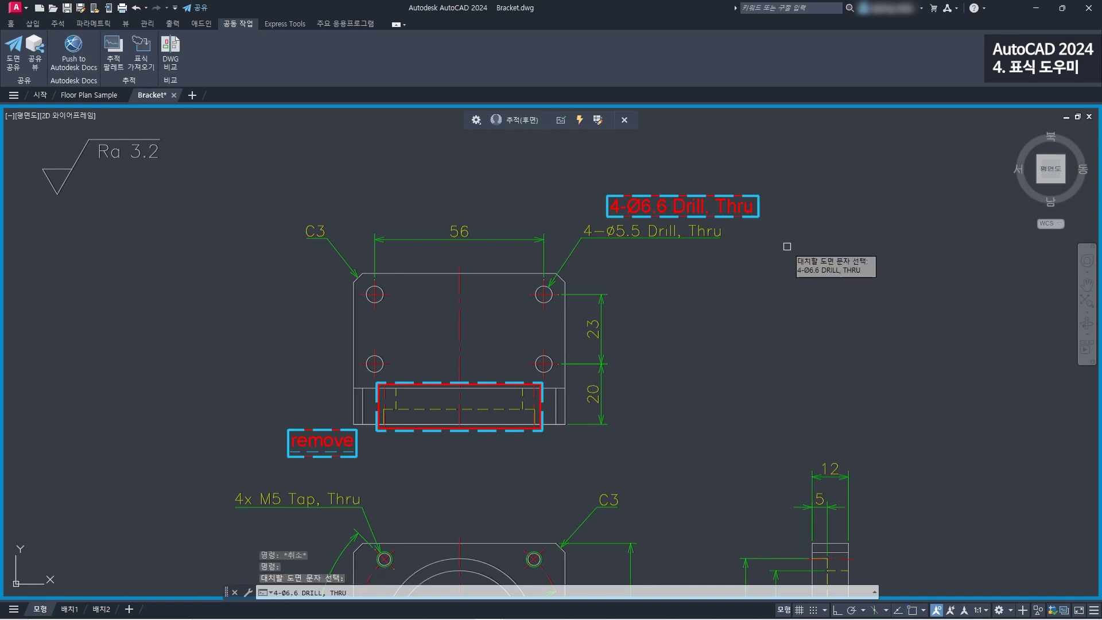
pyautogui.click(692, 229)
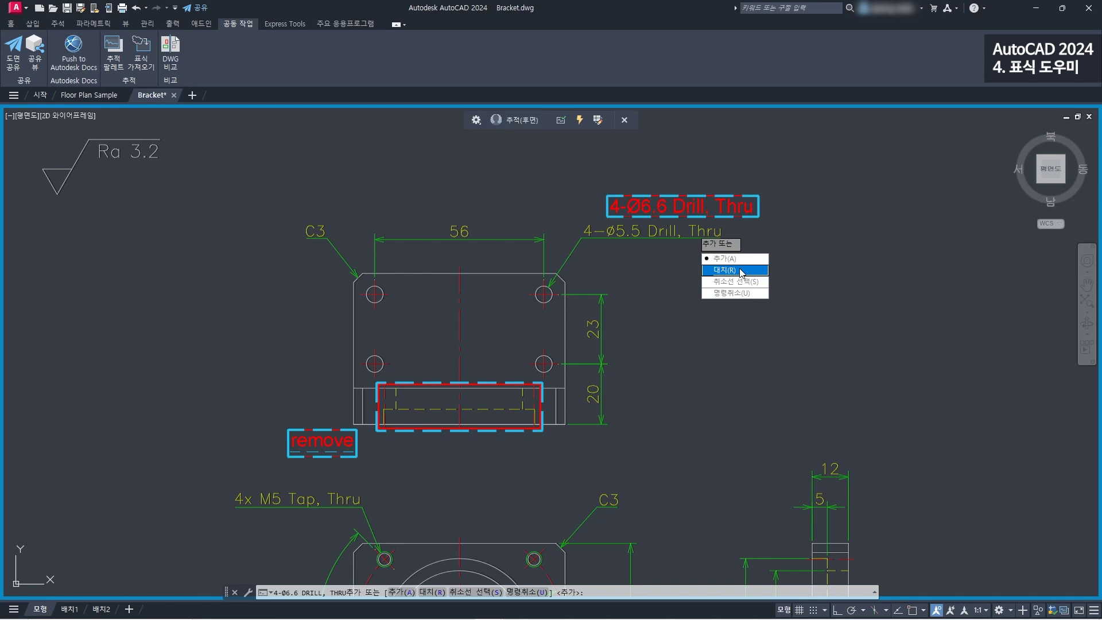
pyautogui.click(740, 271)
pyautogui.click(692, 229)
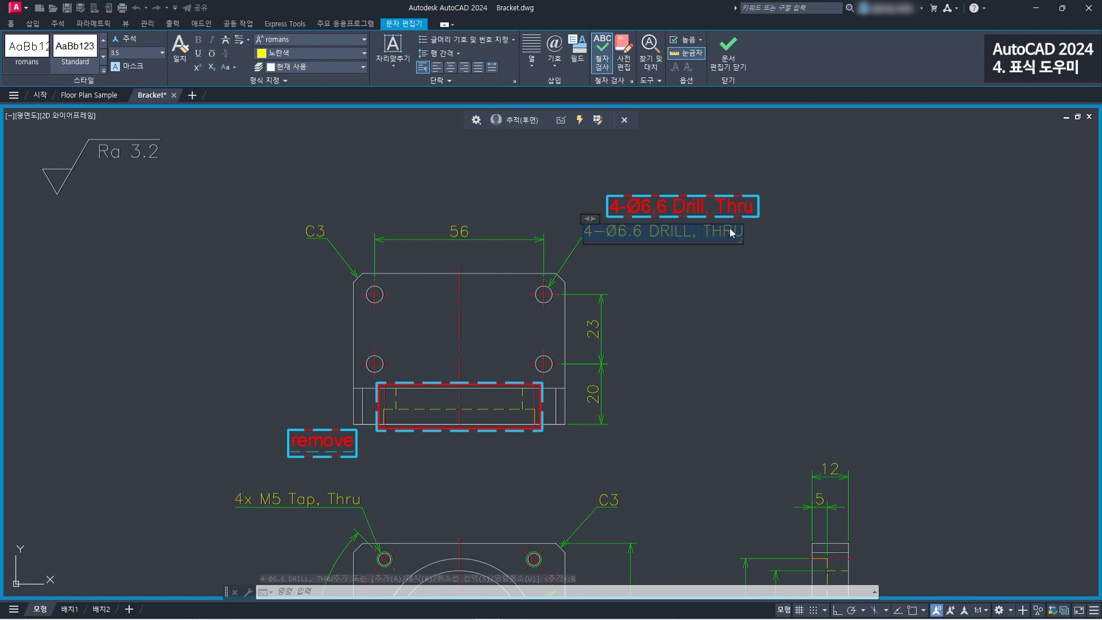
pyautogui.click(737, 57)
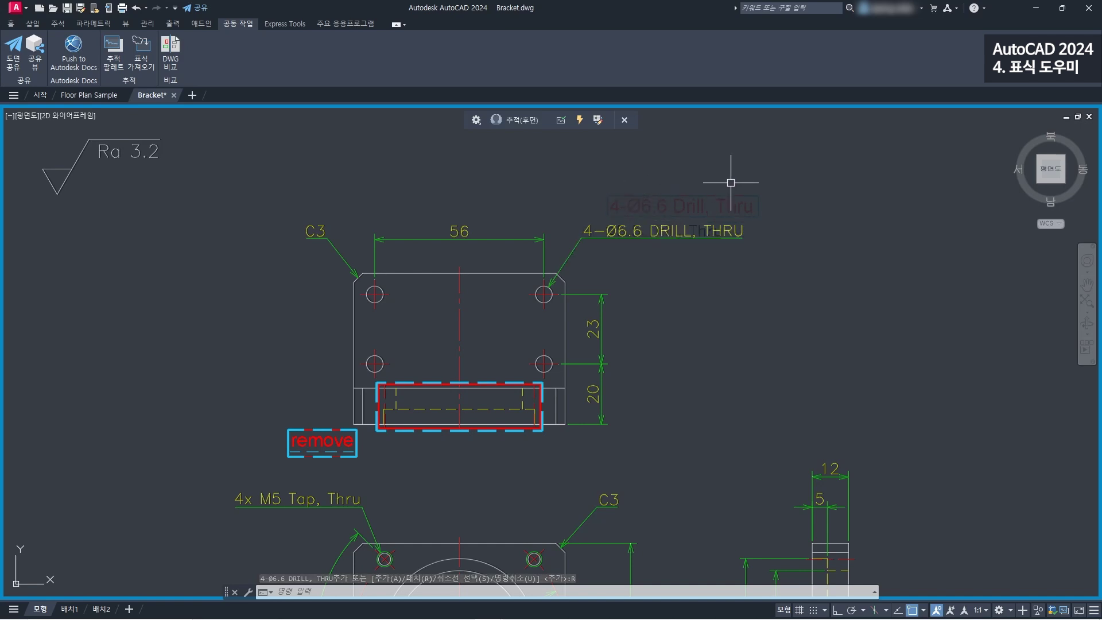
# - Erase the yellow dashed hidden lines inside the red markup box at the base of the top view, keeping the centre lines
pyautogui.moveTo(543, 364); pyautogui.dragTo(662, 262, button='middle')
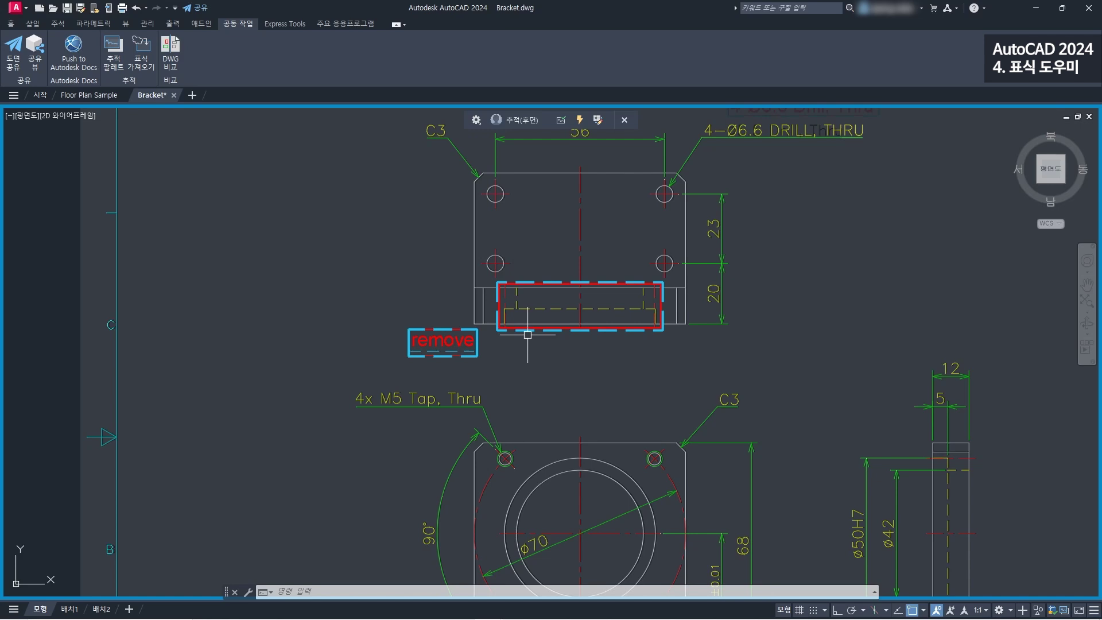
pyautogui.scroll(2, 511, 343)
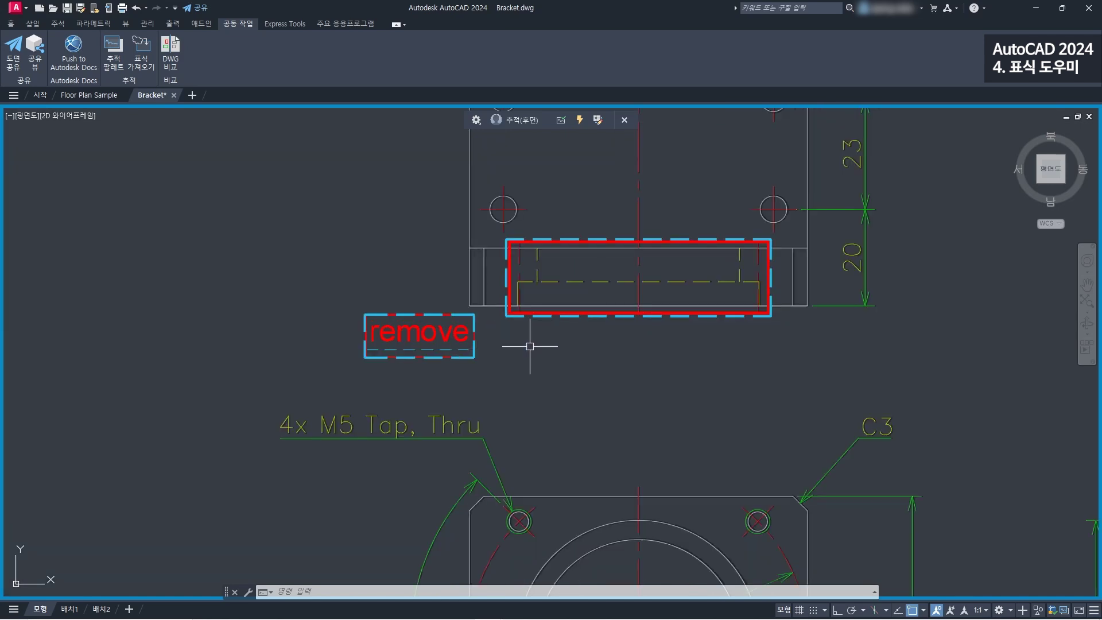
pyautogui.moveTo(524, 344); pyautogui.dragTo(516, 354, button='middle')
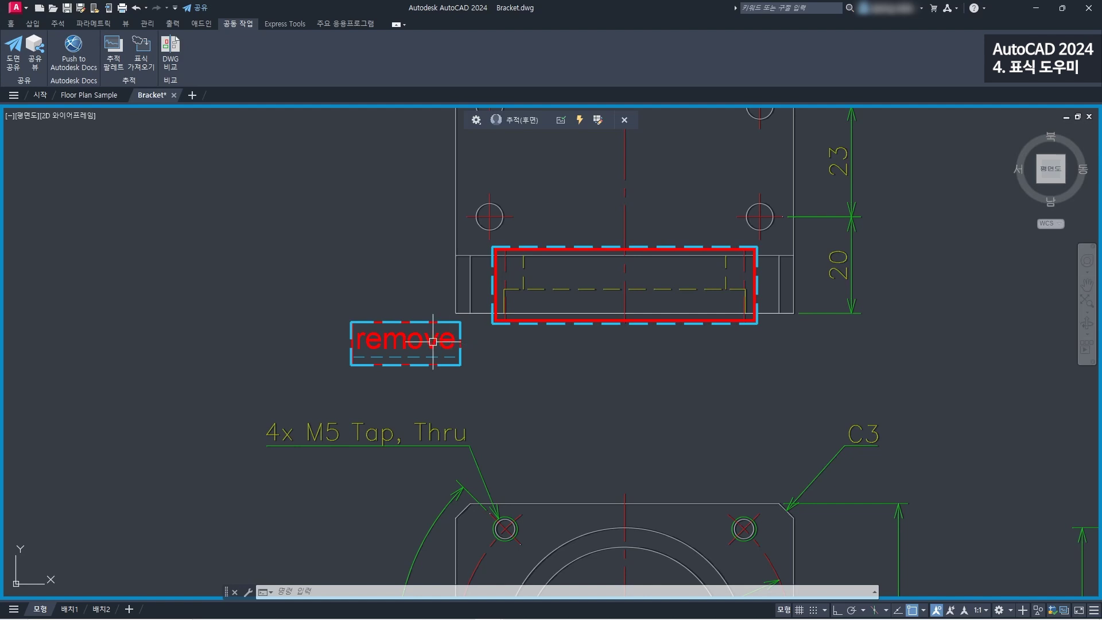
pyautogui.moveTo(428, 342)
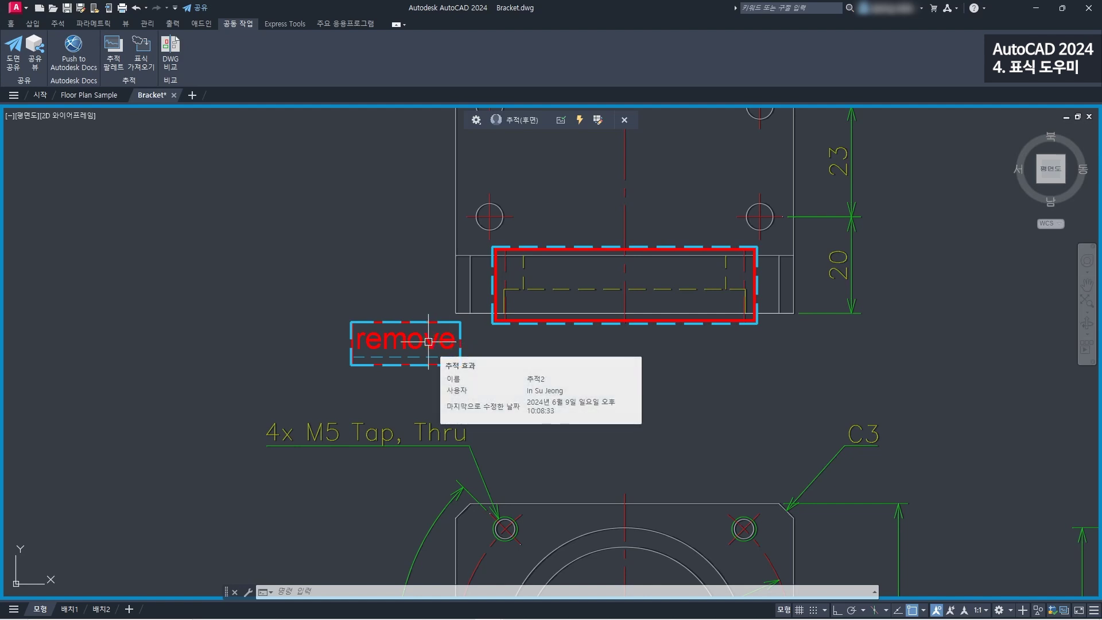
pyautogui.press('Delete')
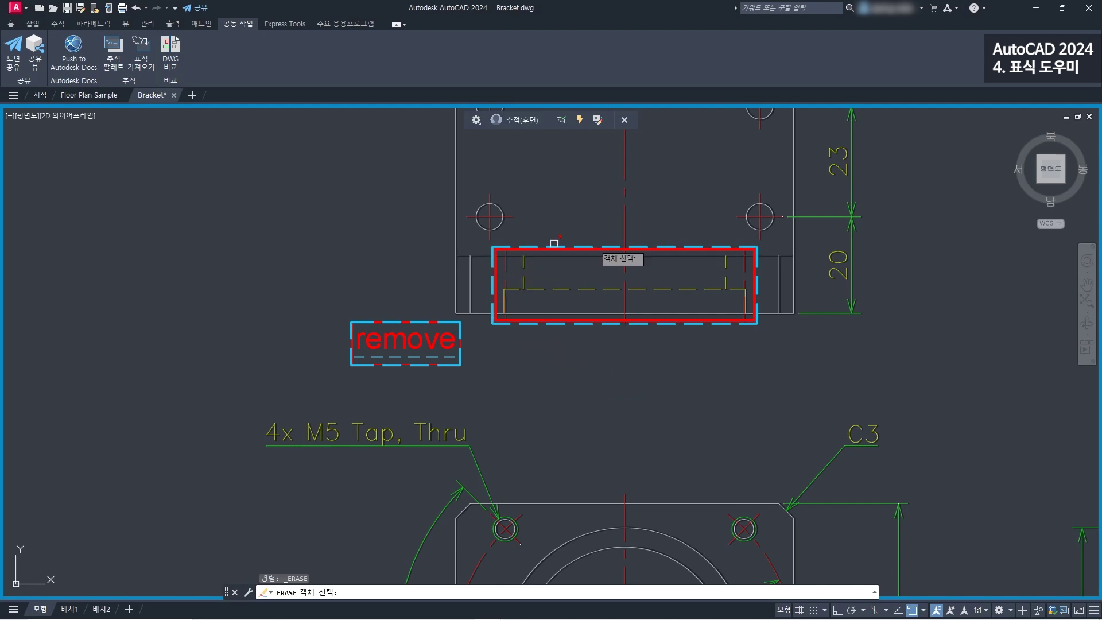
pyautogui.scroll(2, 731, 295)
pyautogui.click(772, 261)
pyautogui.click(673, 323)
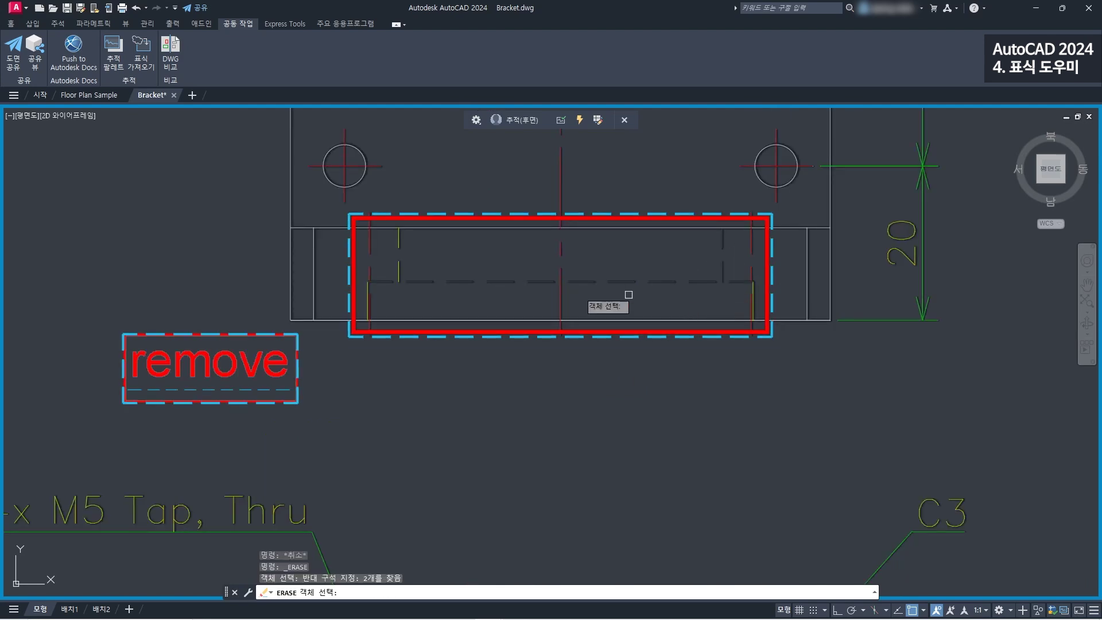
pyautogui.click(404, 267)
pyautogui.click(391, 293)
pyautogui.scroll(3, 365, 295)
pyautogui.click(369, 278)
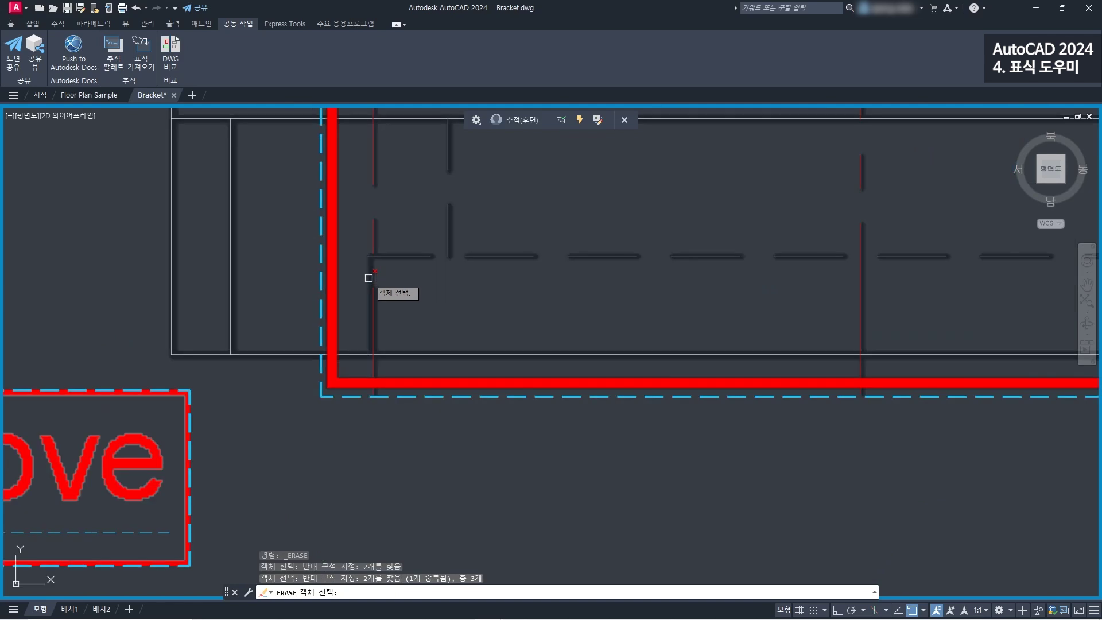
pyautogui.scroll(-3, 369, 278)
pyautogui.scroll(2, 609, 280)
pyautogui.click(728, 277)
pyautogui.scroll(-6, 692, 274)
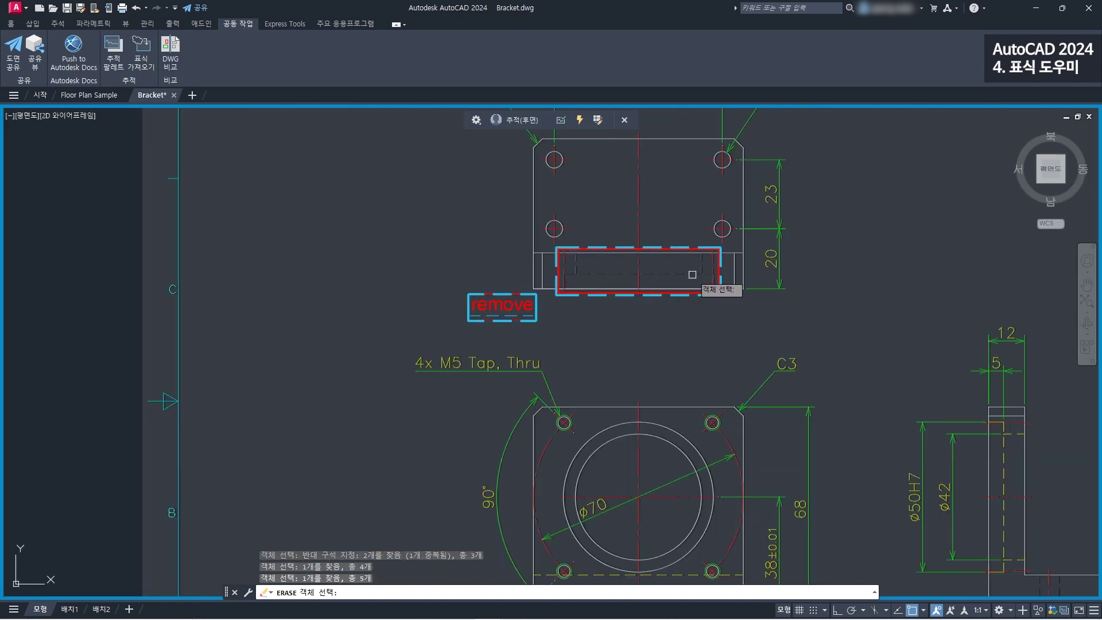
pyautogui.press('Return')
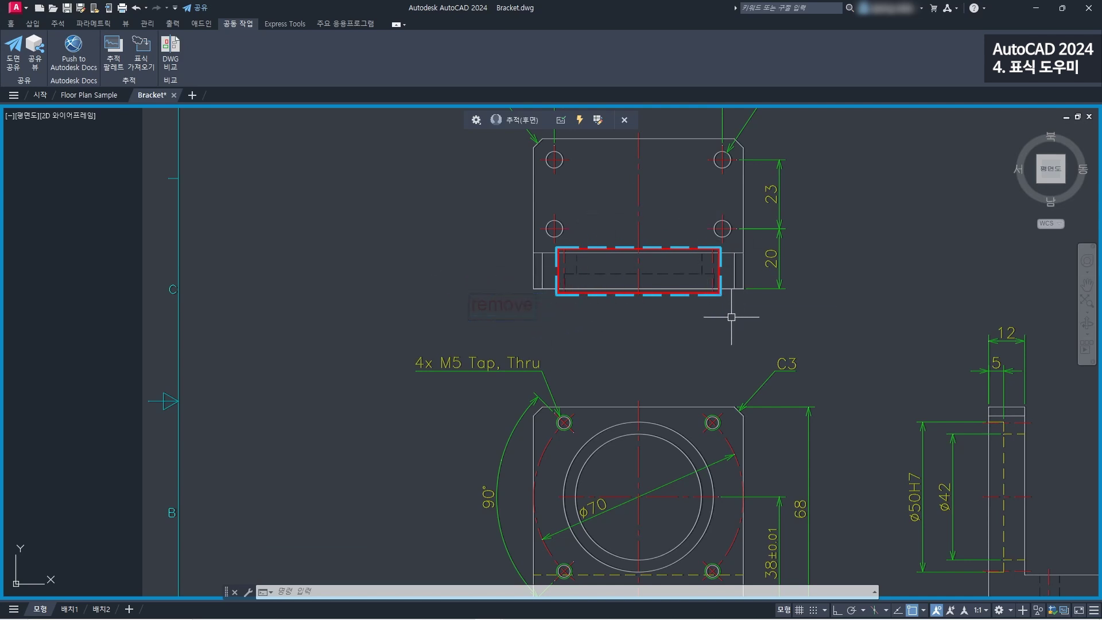
# - Fade the rectangular markup around the top view's base and close the trace
pyautogui.click(711, 284)
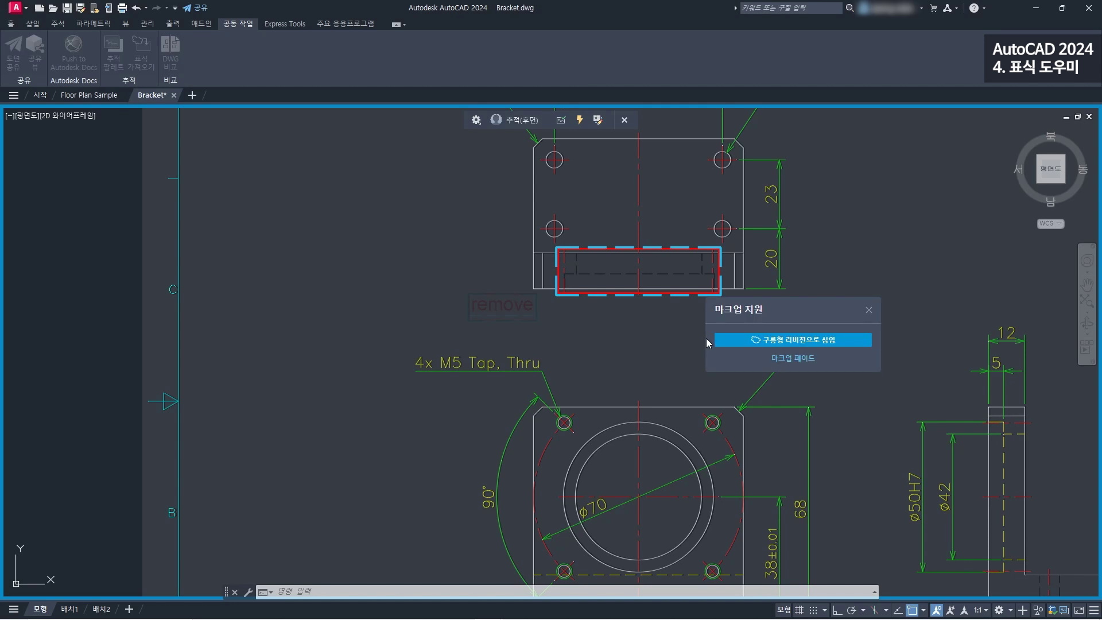
pyautogui.click(793, 361)
pyautogui.scroll(-2, 746, 276)
pyautogui.moveTo(838, 246); pyautogui.dragTo(712, 258, button='middle')
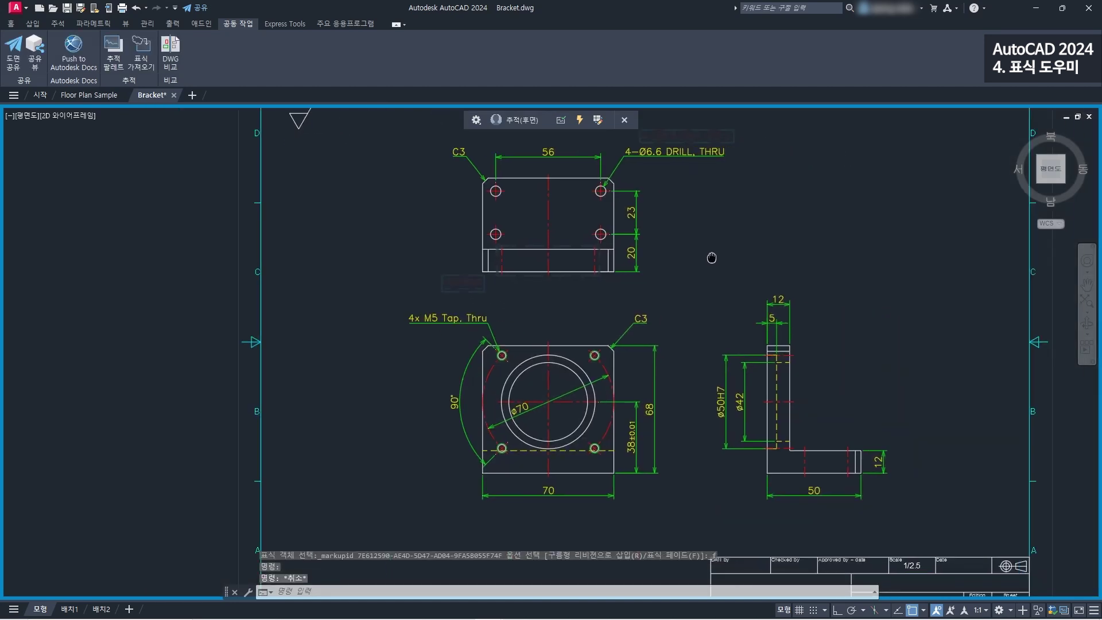
pyautogui.scroll(-3, 712, 258)
pyautogui.click(624, 119)
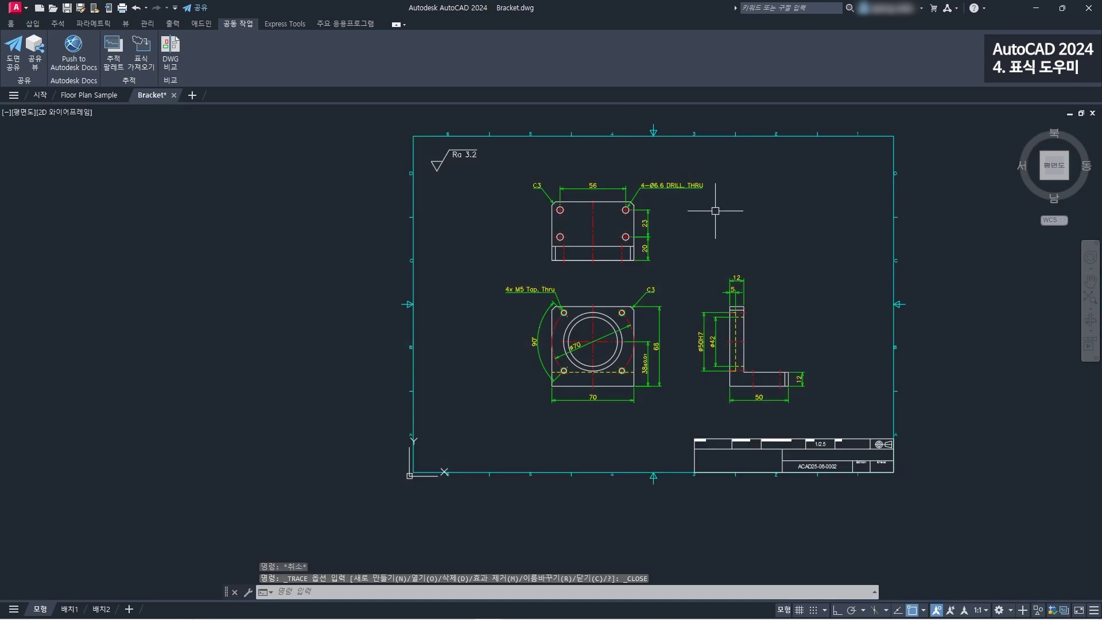
# - Show the Traces palette and open the trace named 형상 수정
pyautogui.scroll(2, 738, 232)
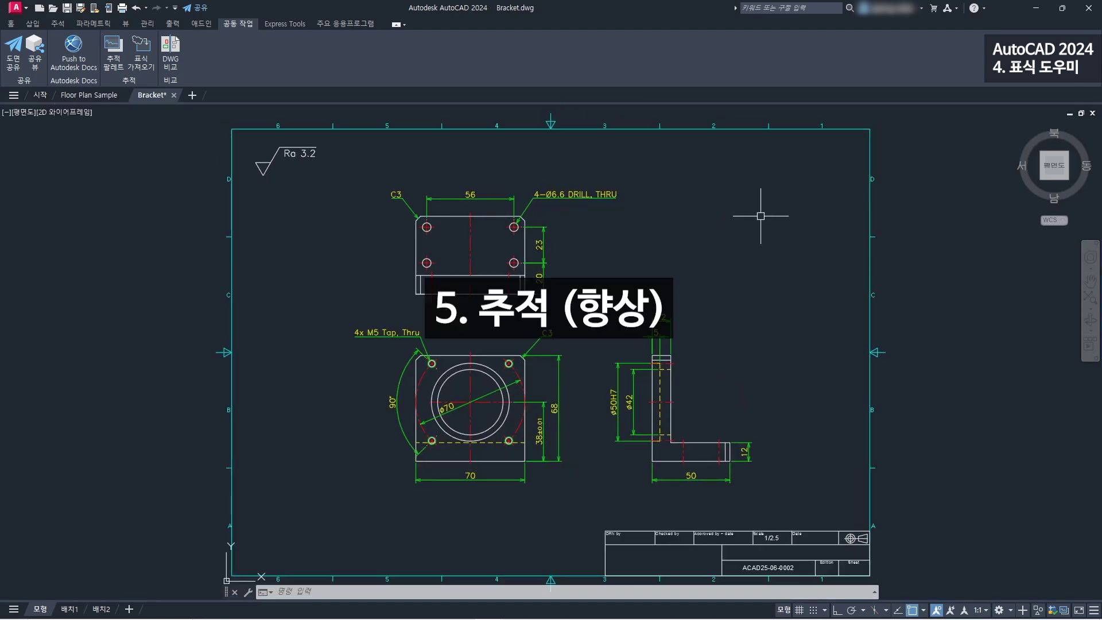
pyautogui.click(114, 62)
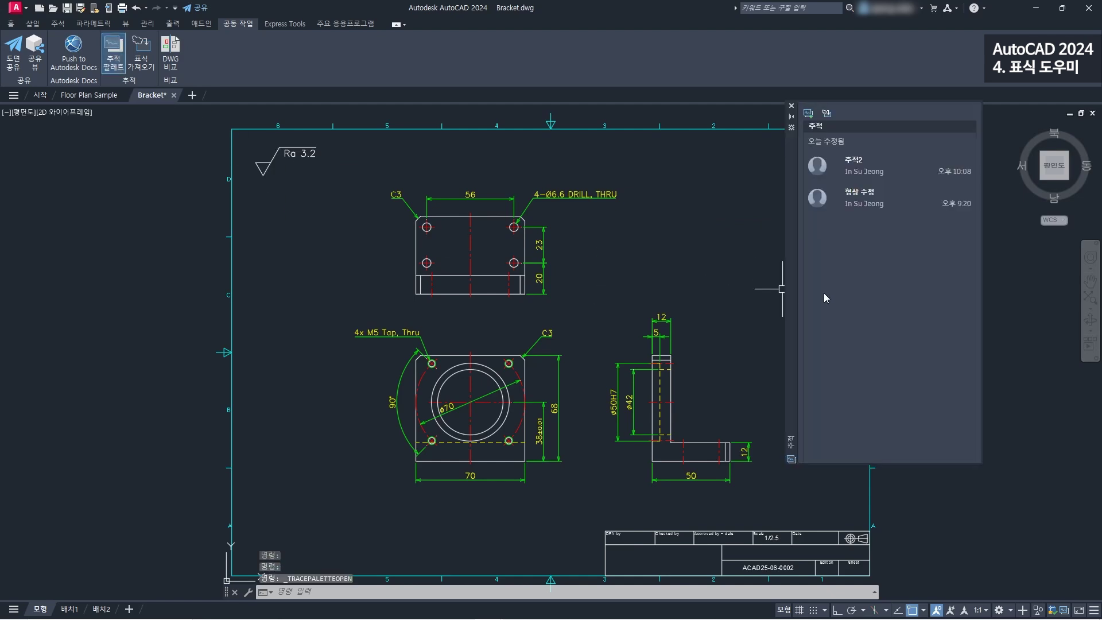
pyautogui.doubleClick(873, 202)
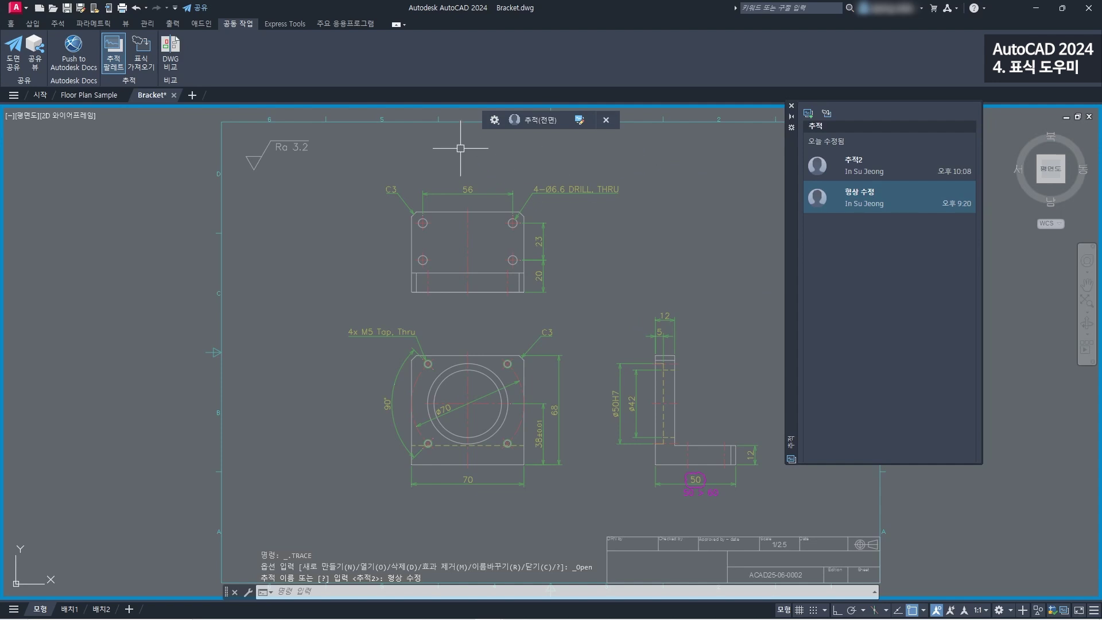
# - Raise the overlay effect (중첩 효과) transparency slightly in the trace settings and close the settings
pyautogui.click(494, 122)
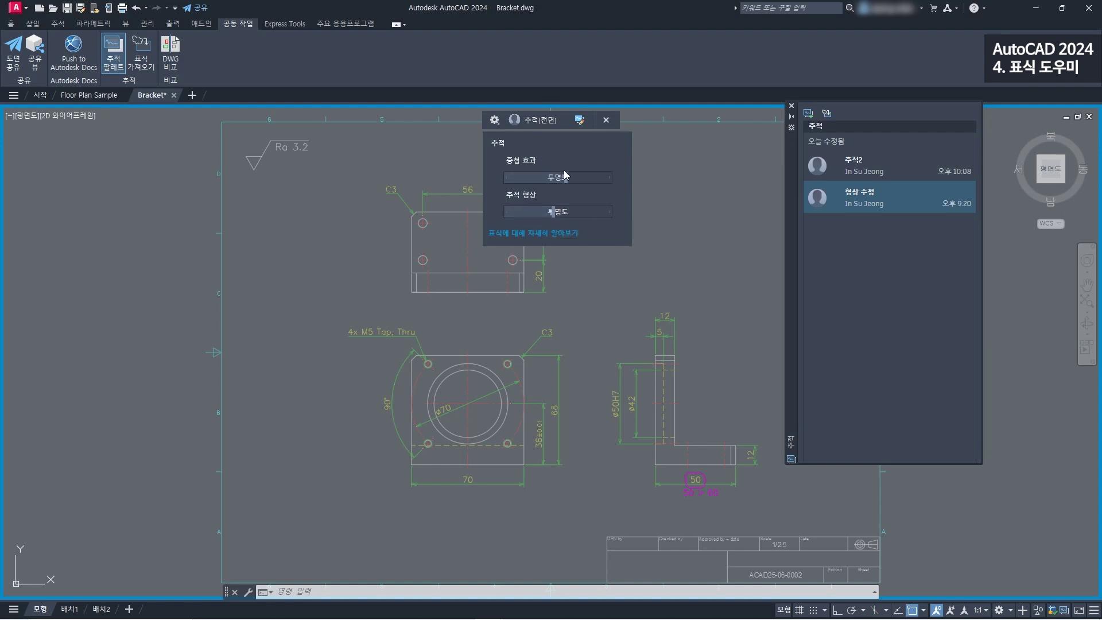
pyautogui.moveTo(566, 178)
pyautogui.mouseDown()
pyautogui.moveTo(581, 178)
pyautogui.moveTo(571, 179)
pyautogui.mouseUp()
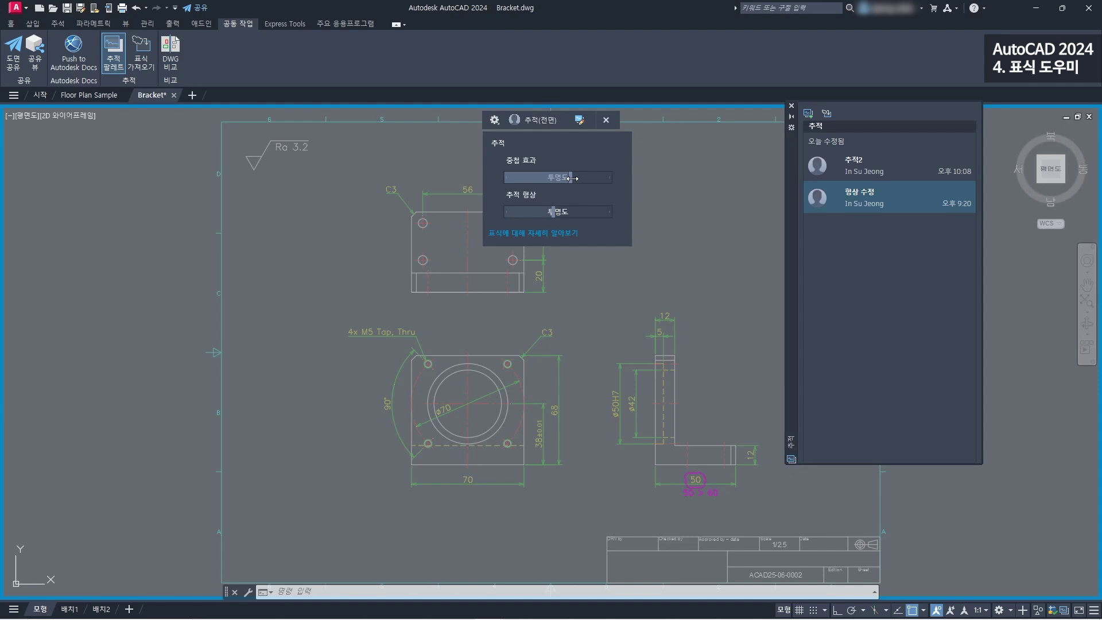
pyautogui.click(668, 195)
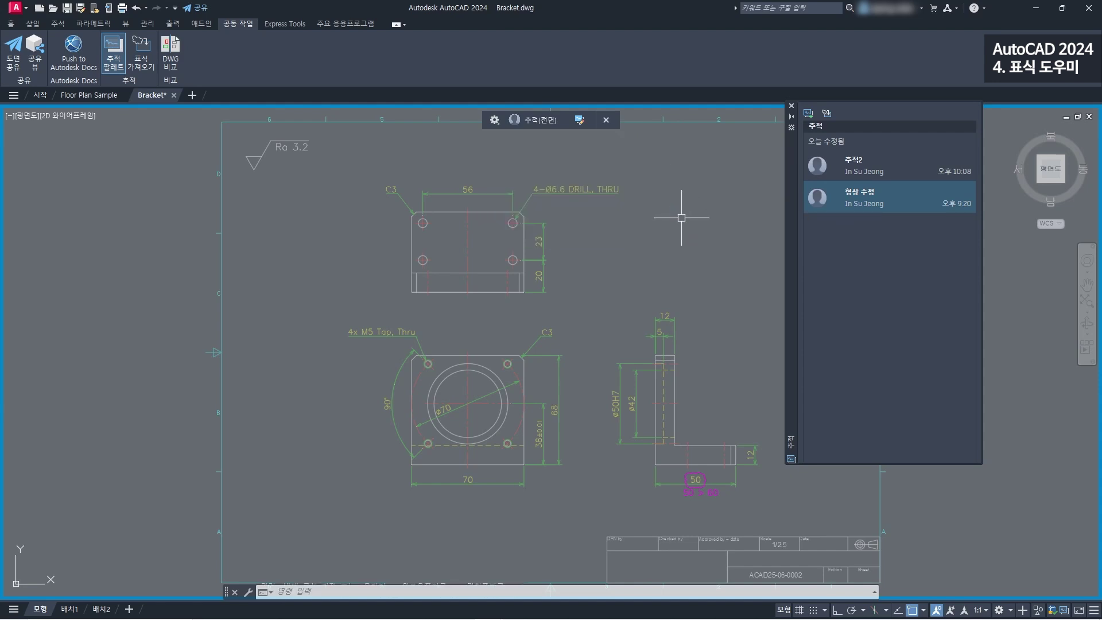
pyautogui.moveTo(751, 318); pyautogui.dragTo(735, 276, button='middle')
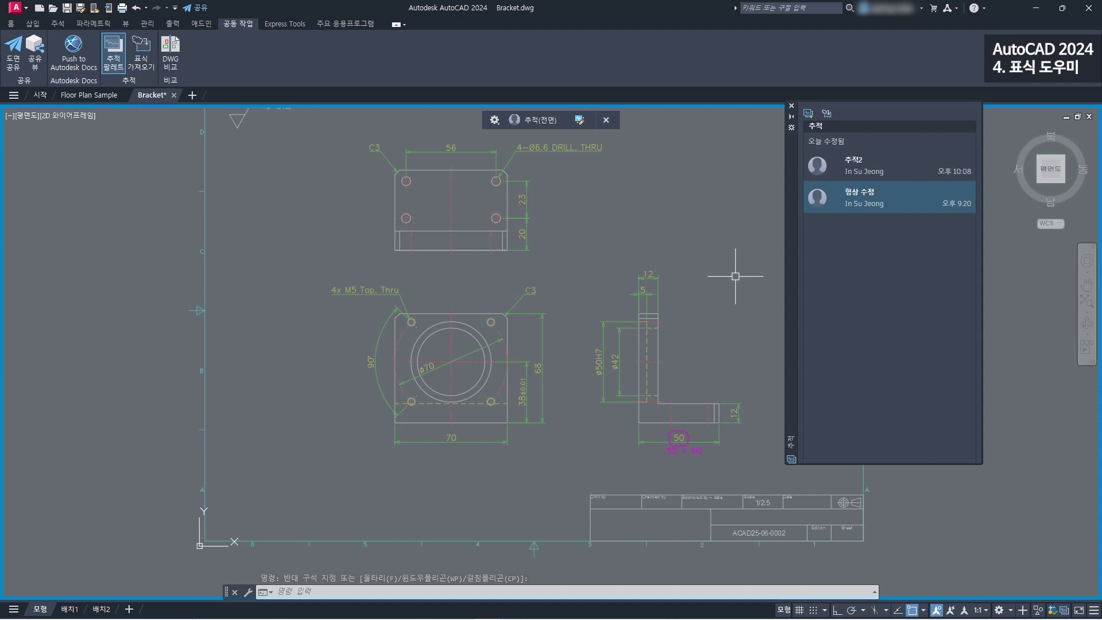
# - Switch the trace to its back view and copy the 50 > 60 note and its revision cloud into the drawing with COPYFROMTRACE
pyautogui.scroll(3, 697, 413)
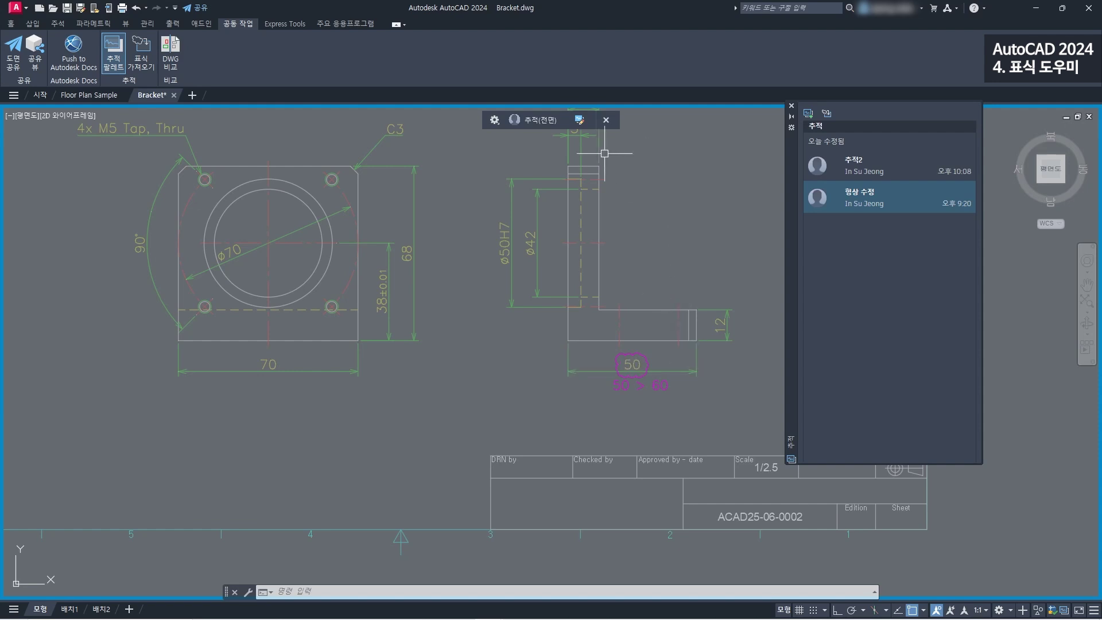
pyautogui.click(579, 121)
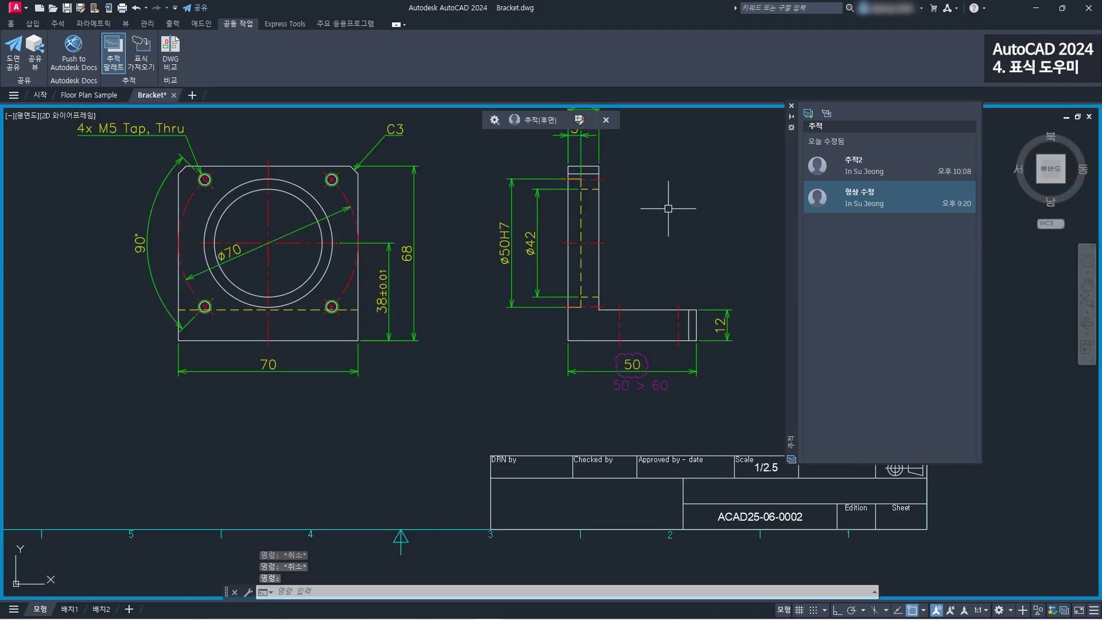
pyautogui.moveTo(713, 292); pyautogui.dragTo(724, 264, button='middle')
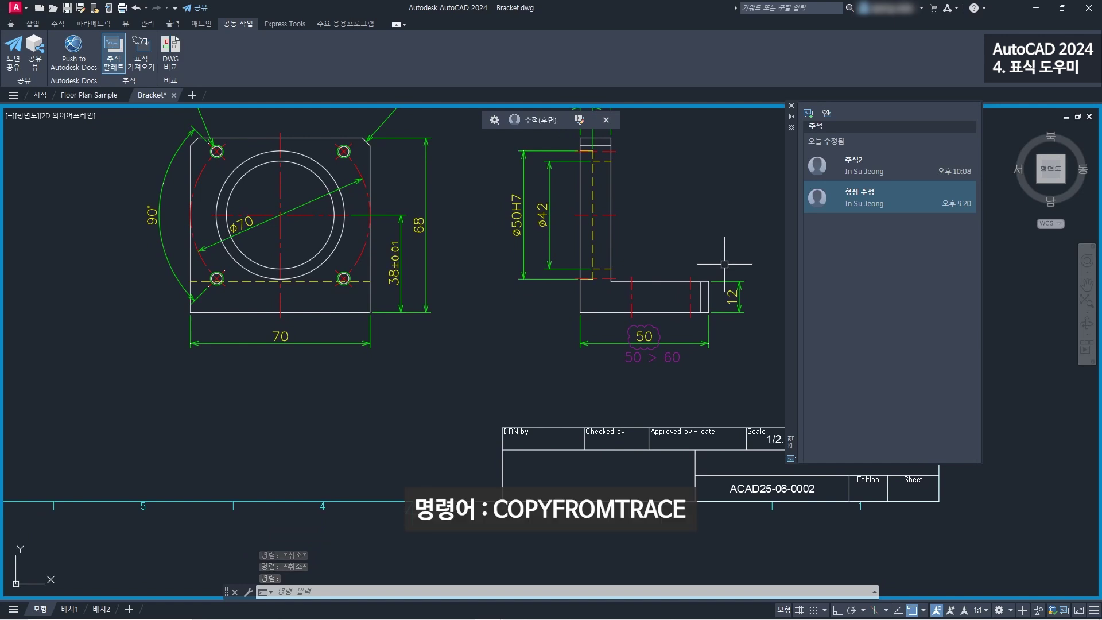
pyautogui.write('COPYFROMTRACE')
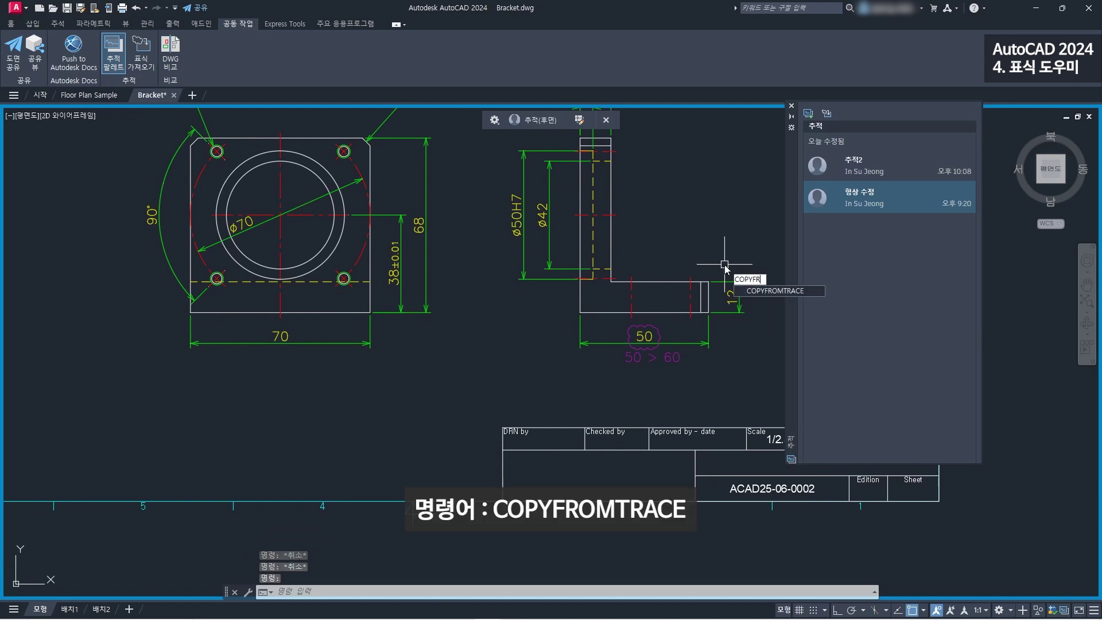
pyautogui.press('Return')
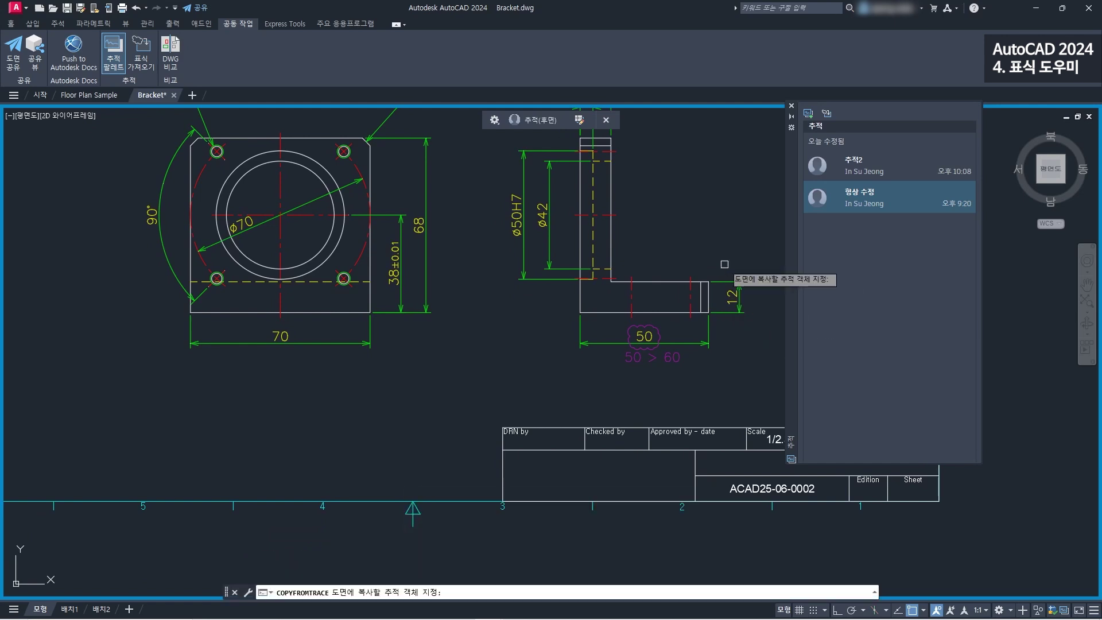
pyautogui.click(647, 358)
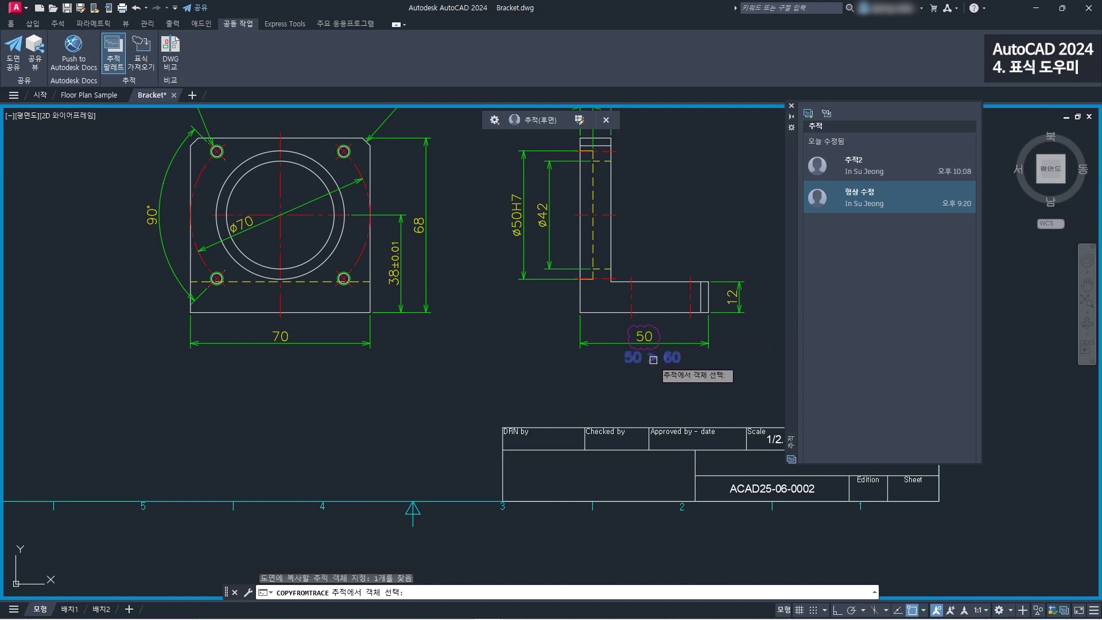
pyautogui.click(656, 331)
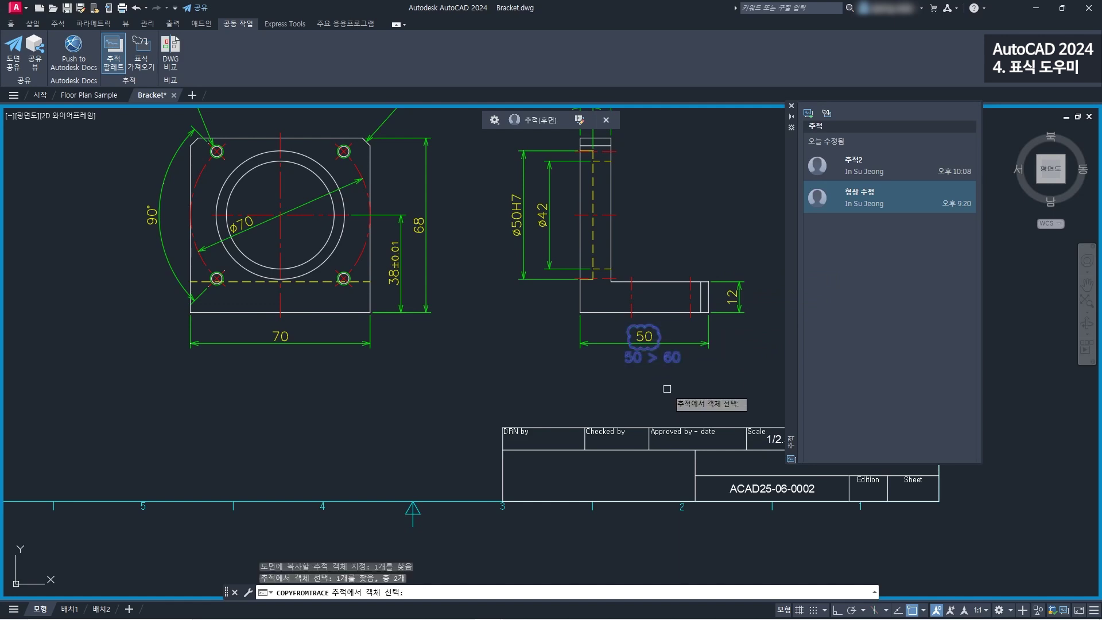
pyautogui.press('Return')
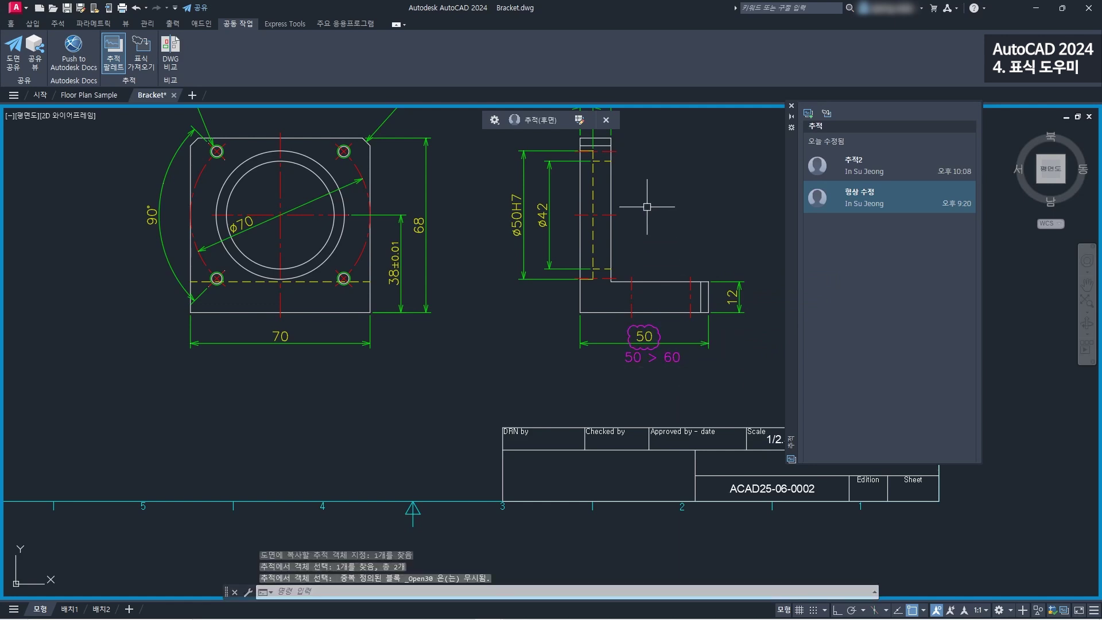
# - Close the active trace and the Traces palette
pyautogui.click(606, 120)
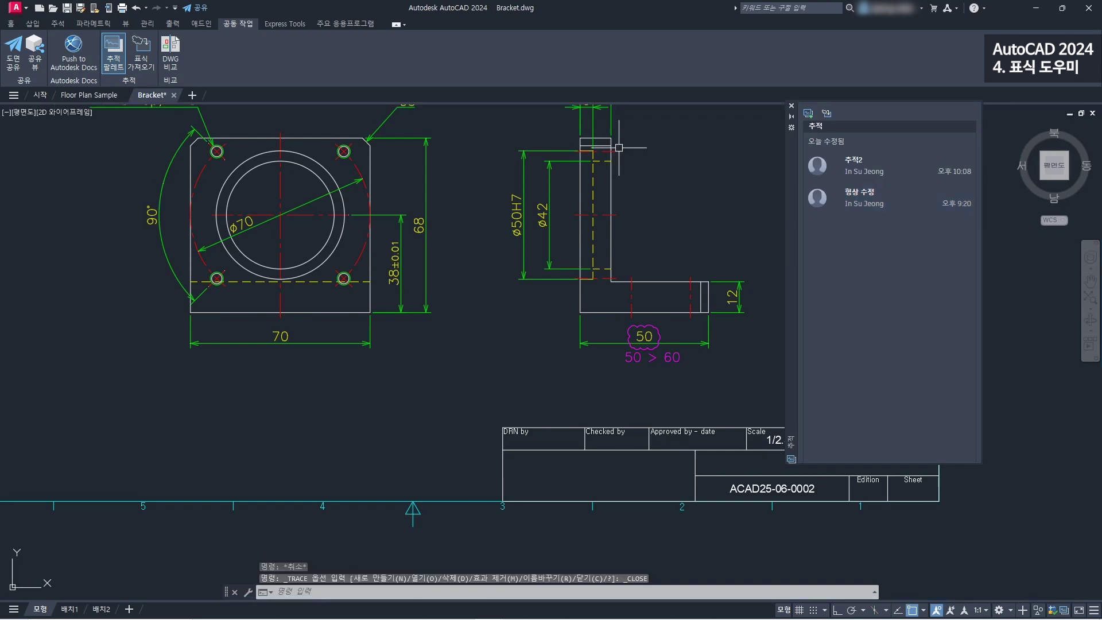
pyautogui.click(791, 108)
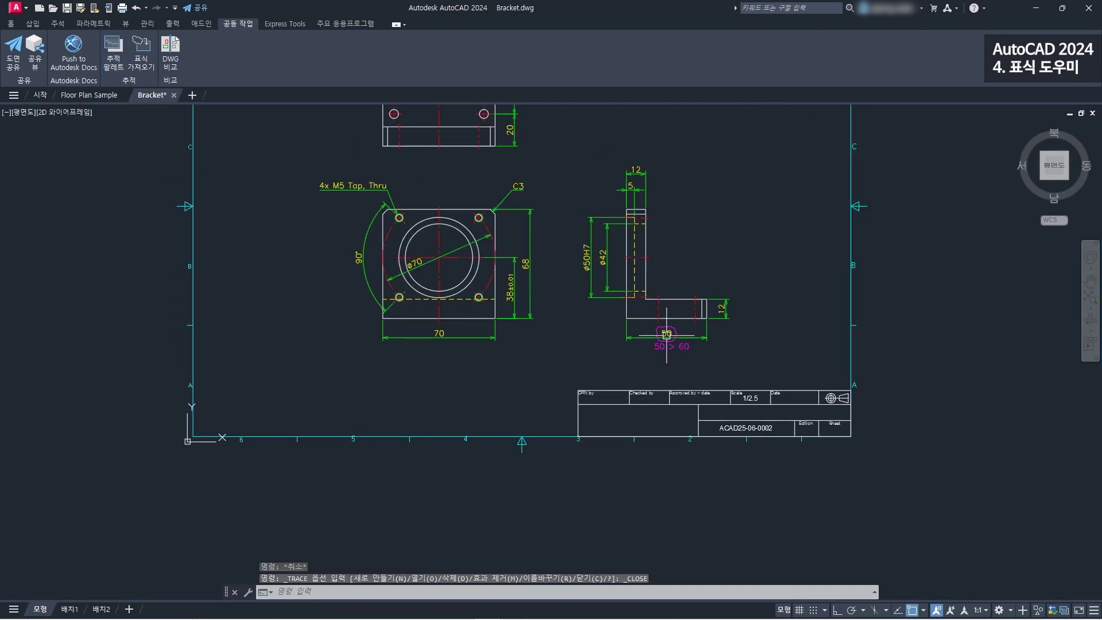
pyautogui.scroll(3, 666, 333)
pyautogui.scroll(-3, 666, 205)
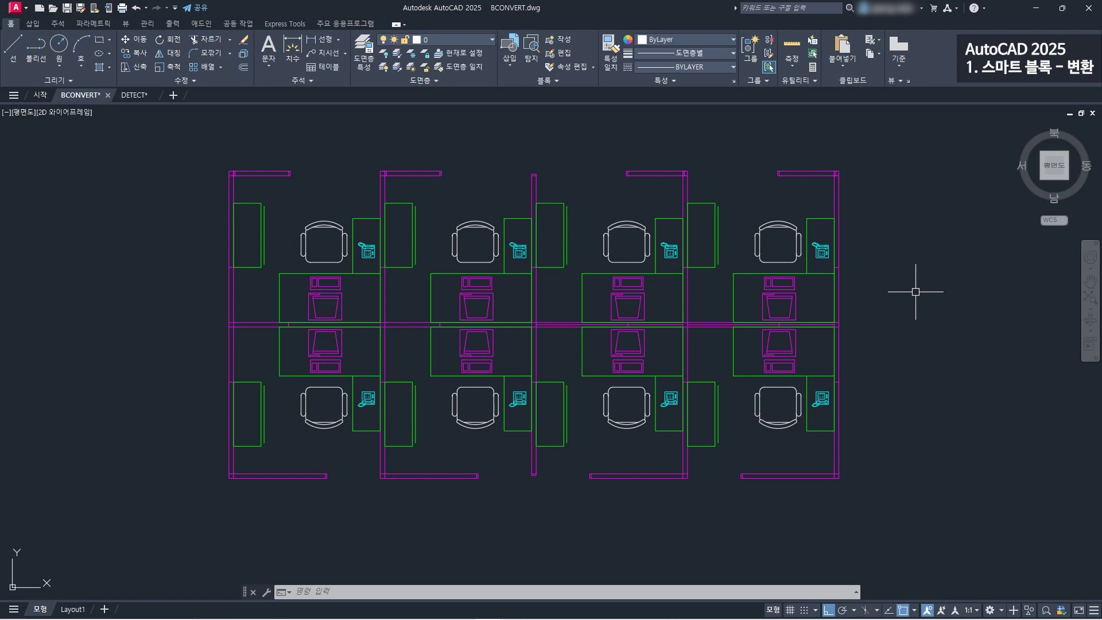
# - Select the three right-hand chairs of the upper row to inspect how they are built, and clear the selection
pyautogui.click(744, 210)
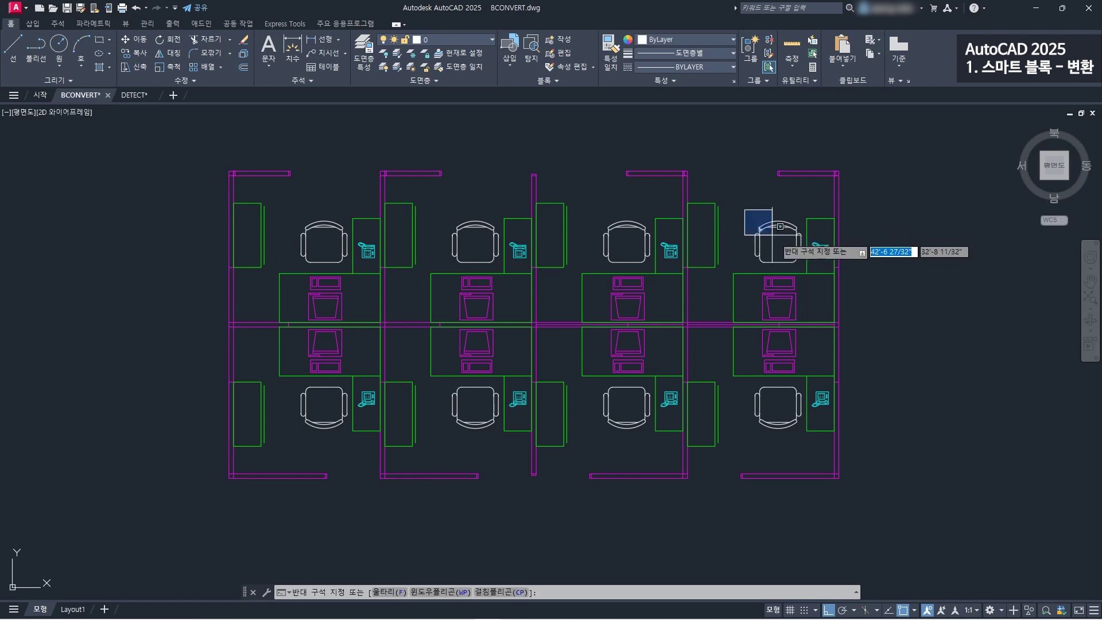
pyautogui.click(809, 258)
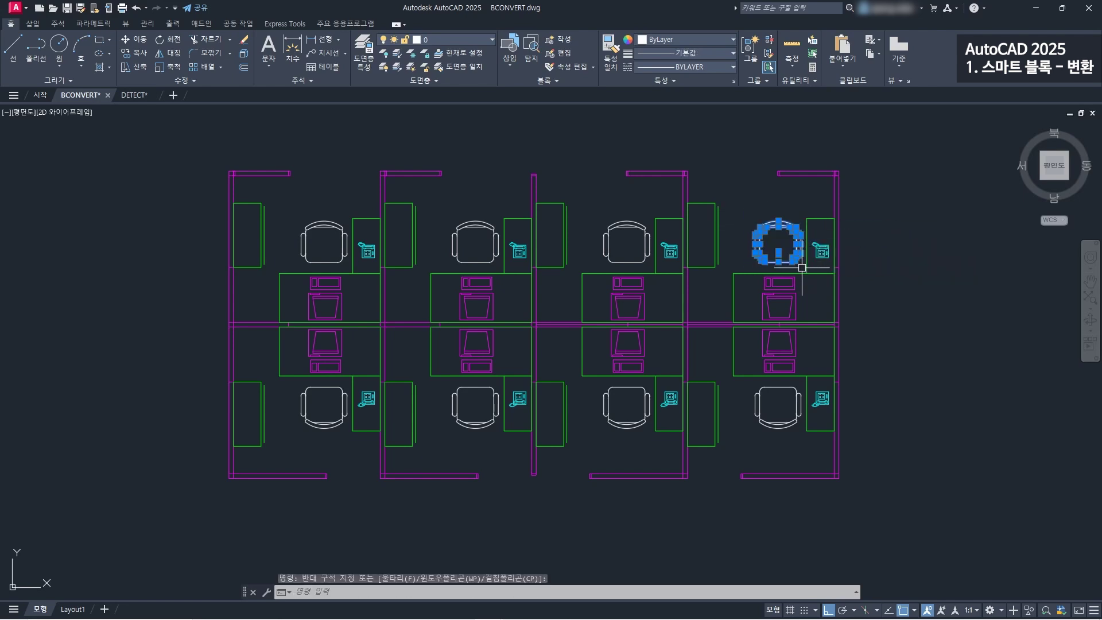
pyautogui.click(595, 210)
pyautogui.click(653, 265)
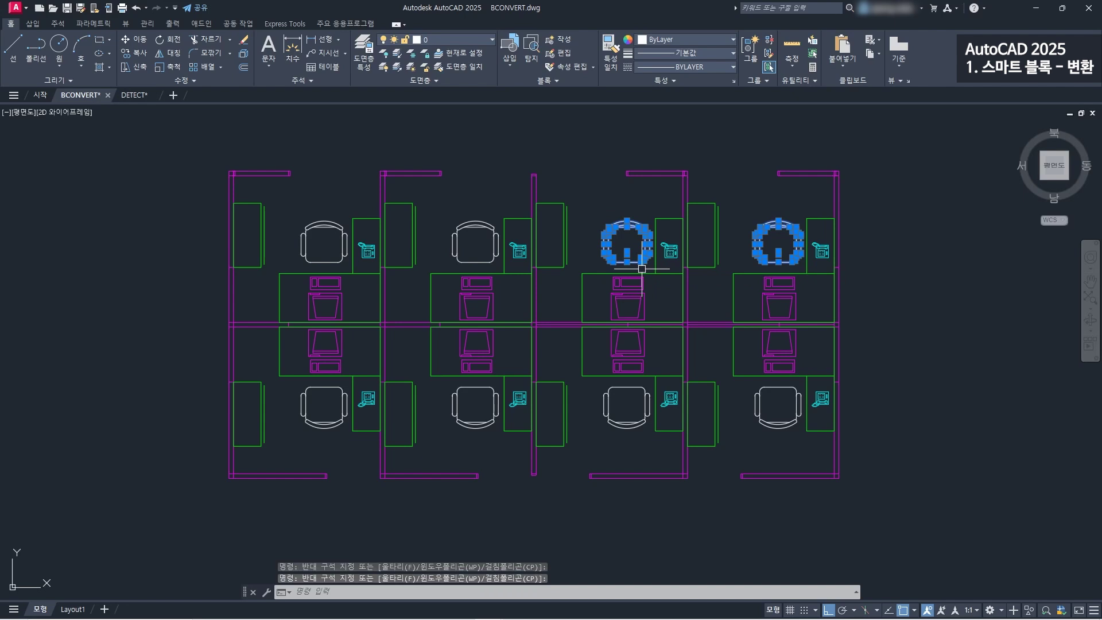
pyautogui.click(438, 208)
pyautogui.click(502, 271)
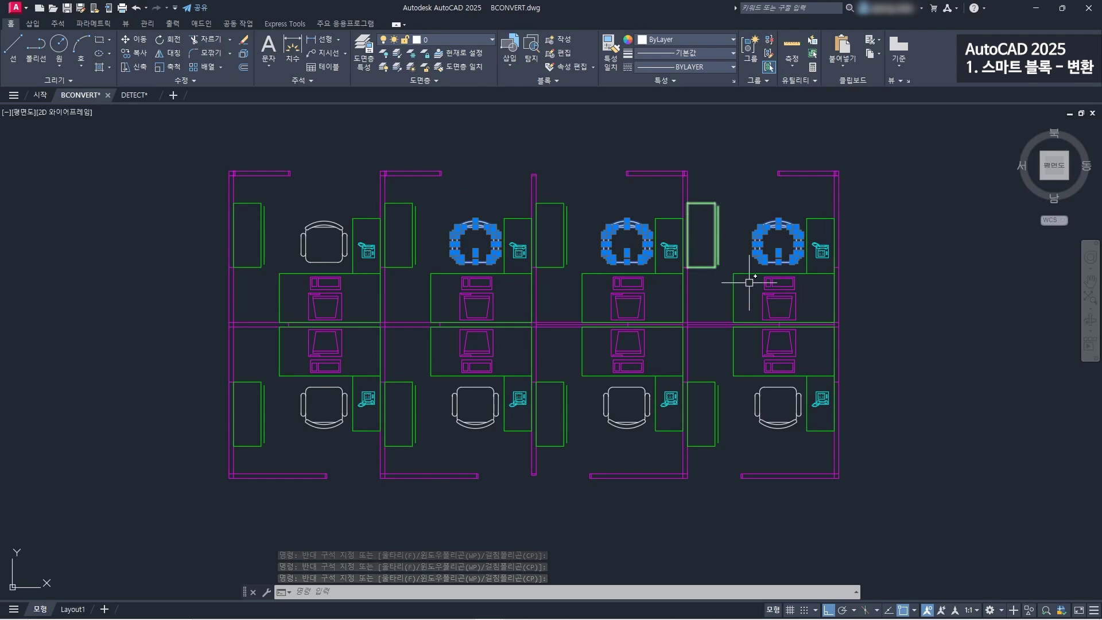
pyautogui.click(765, 407)
pyautogui.press('Escape')
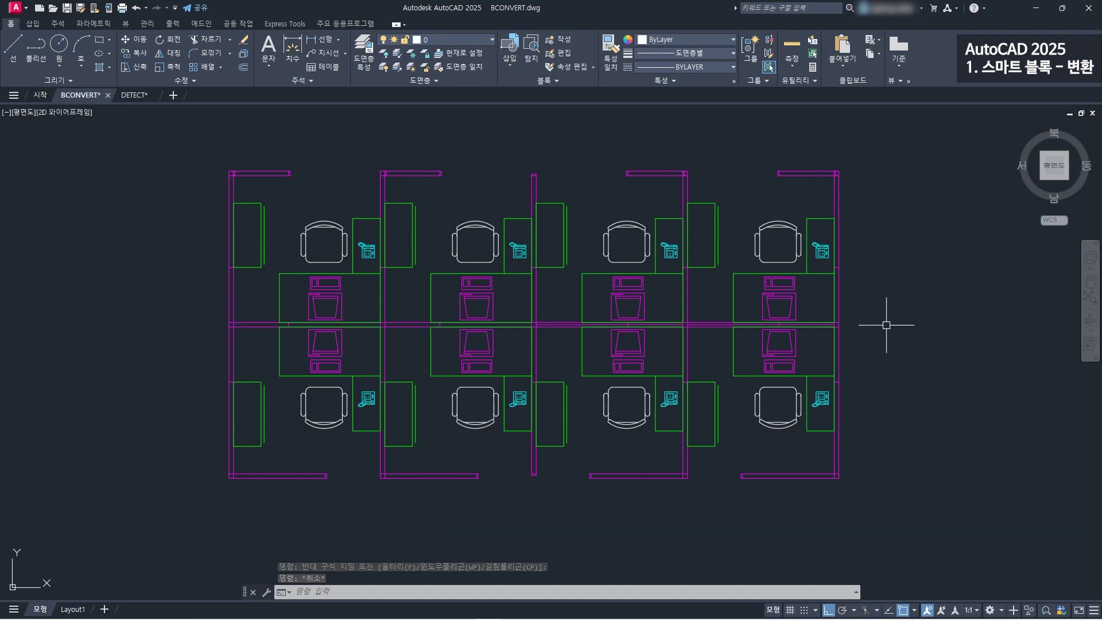
# - Start BCONVERT with the upper-left chair's geometry as the source and accept all matching chair instances
pyautogui.write('BCONVERT')
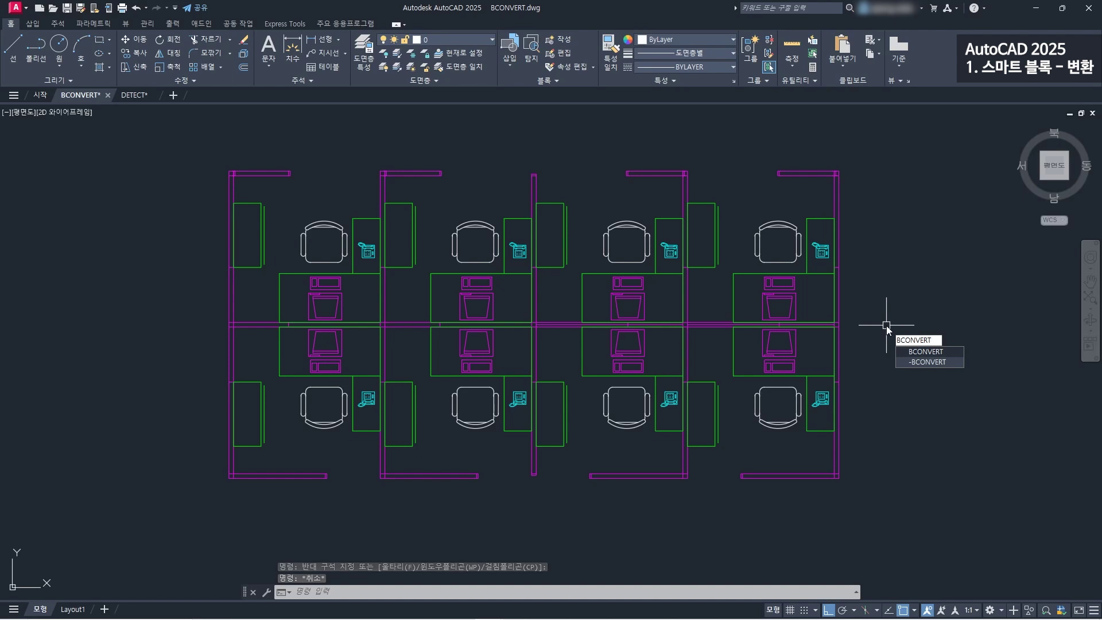
pyautogui.press('Return')
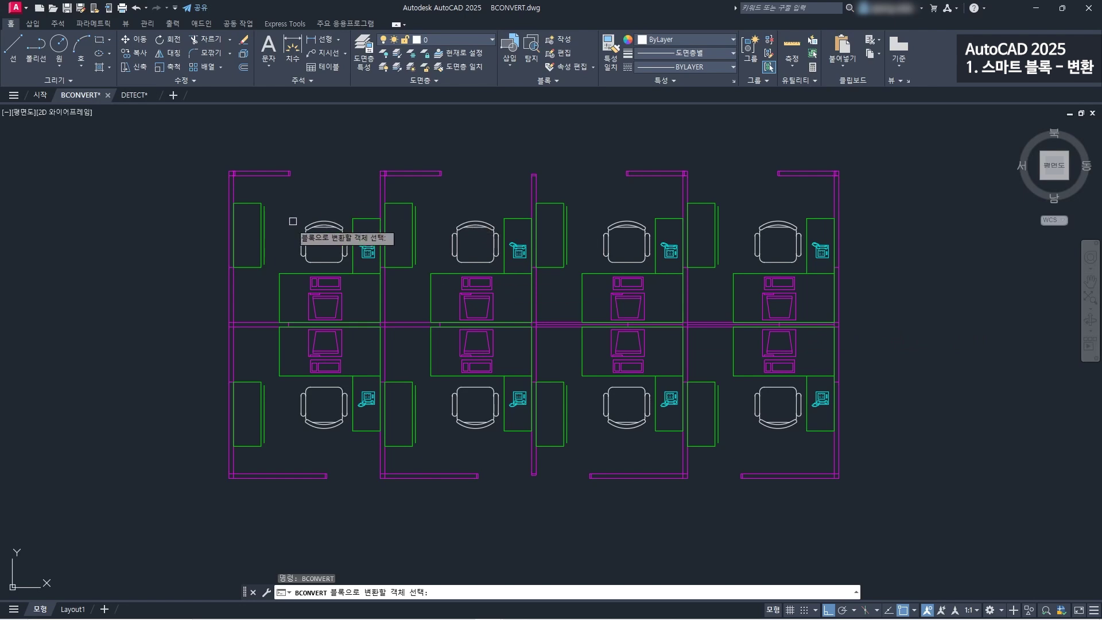
pyautogui.click(282, 206)
pyautogui.click(349, 265)
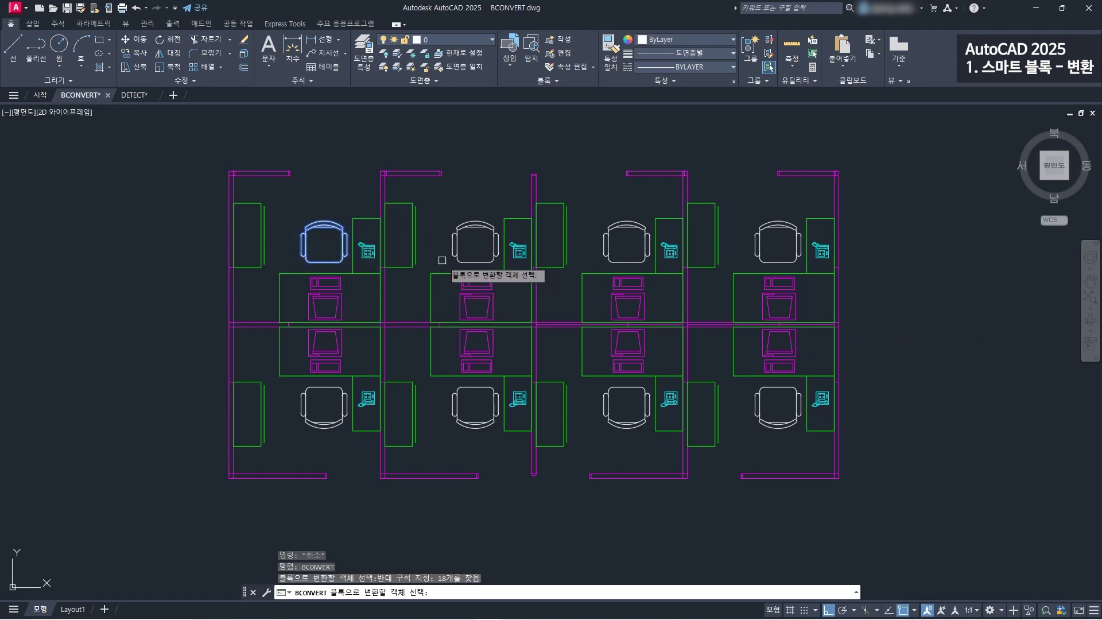
pyautogui.press('Return')
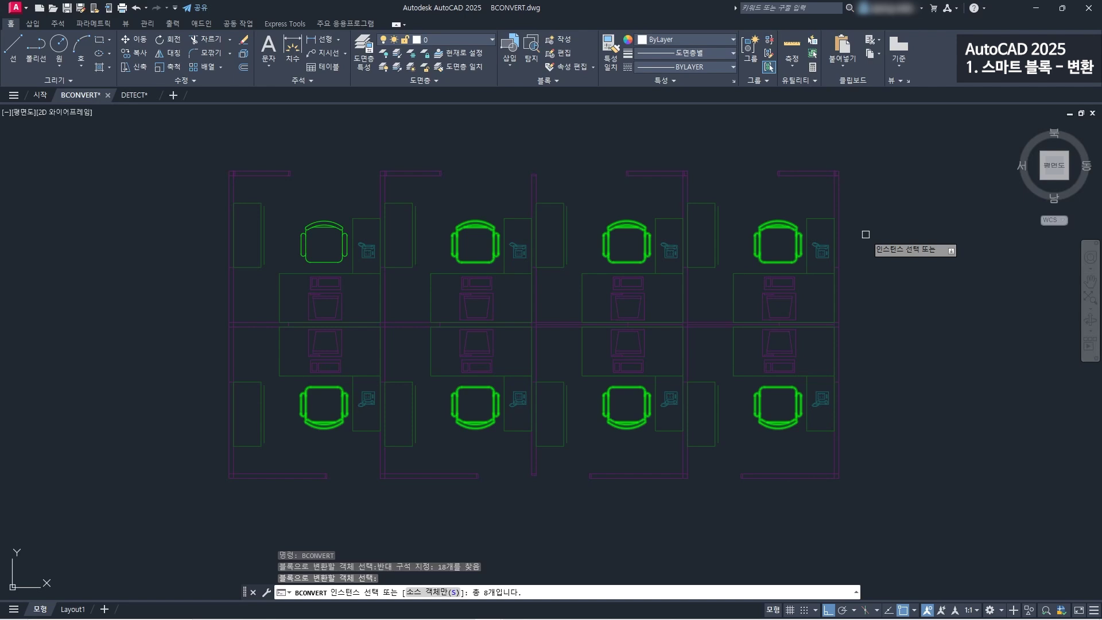
pyautogui.press('Return')
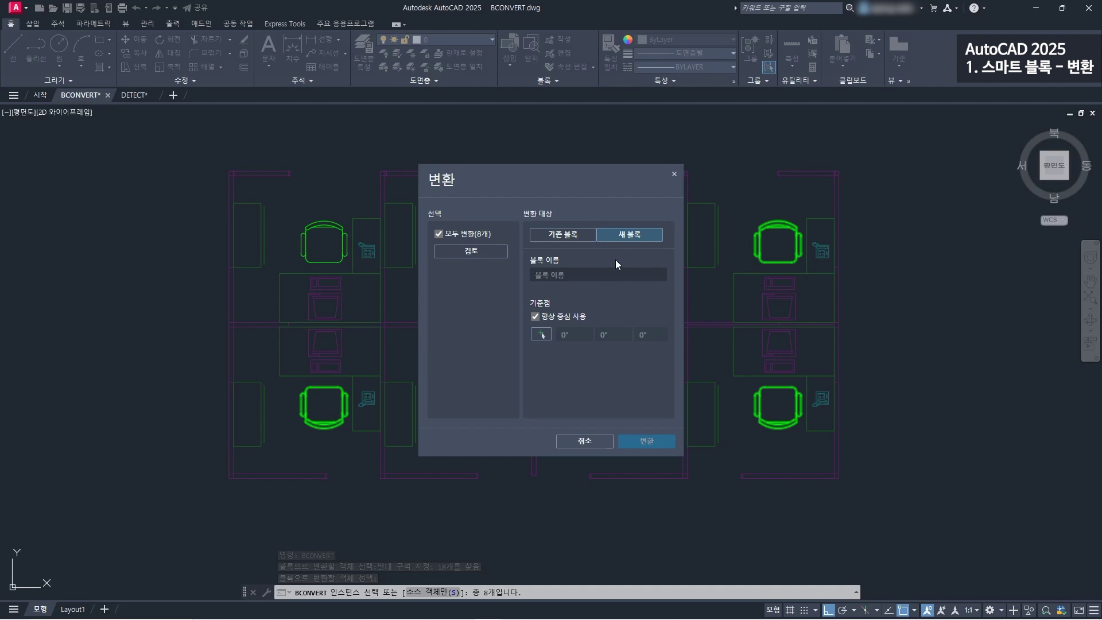
# - Convert the chairs to a new block named CHAIR with its base point at the midpoint of the seat's lower edge
pyautogui.click(582, 274)
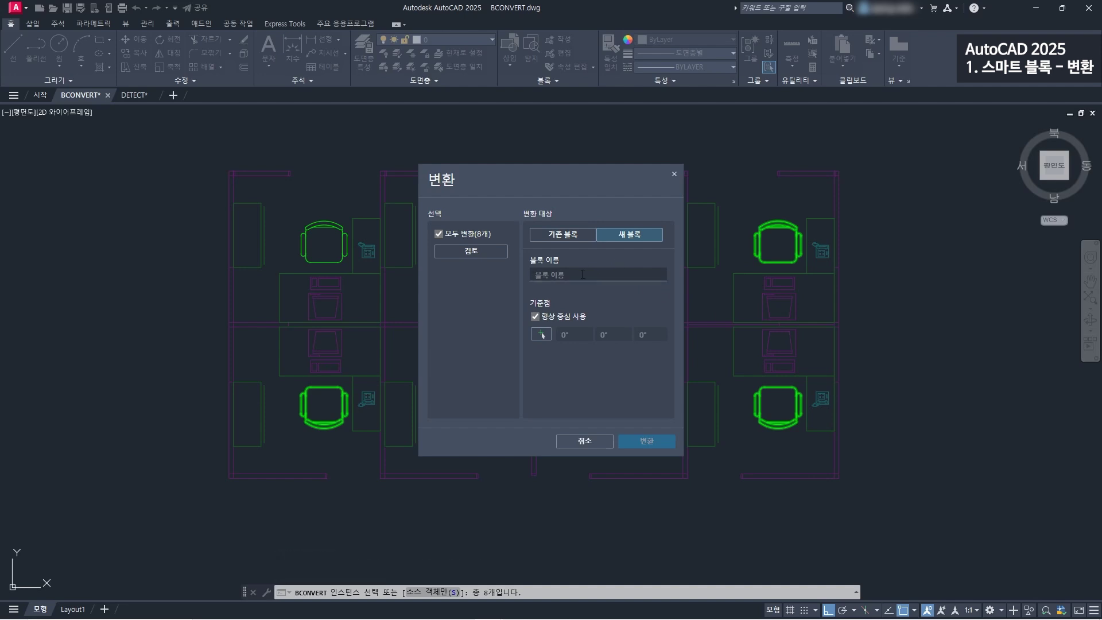
pyautogui.write('cHAIR')
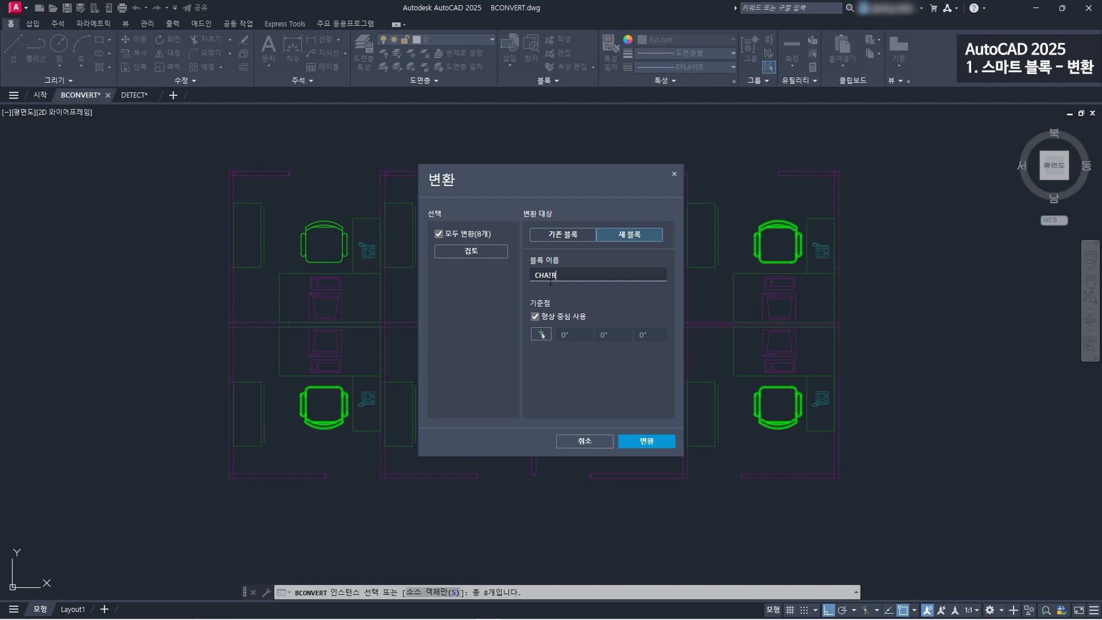
pyautogui.click(540, 334)
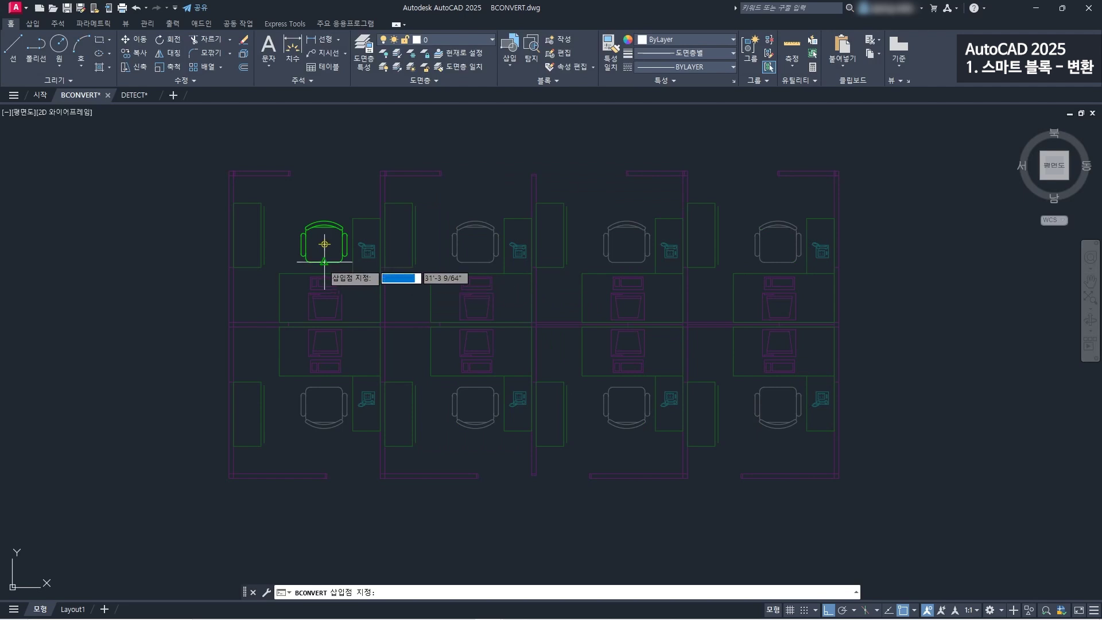
pyautogui.click(324, 262)
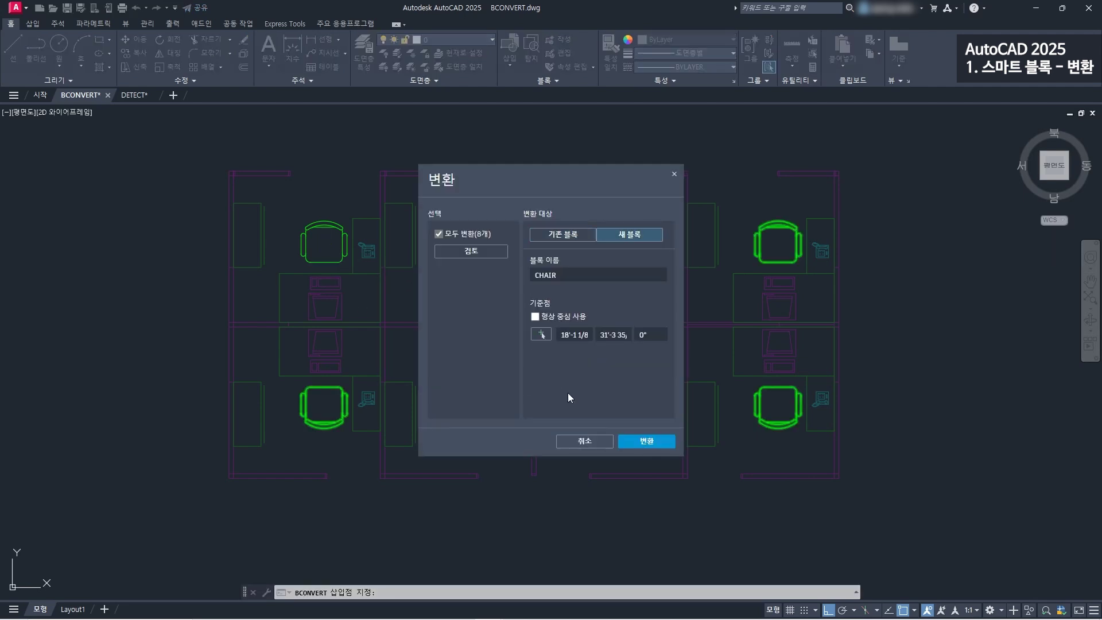
pyautogui.click(647, 441)
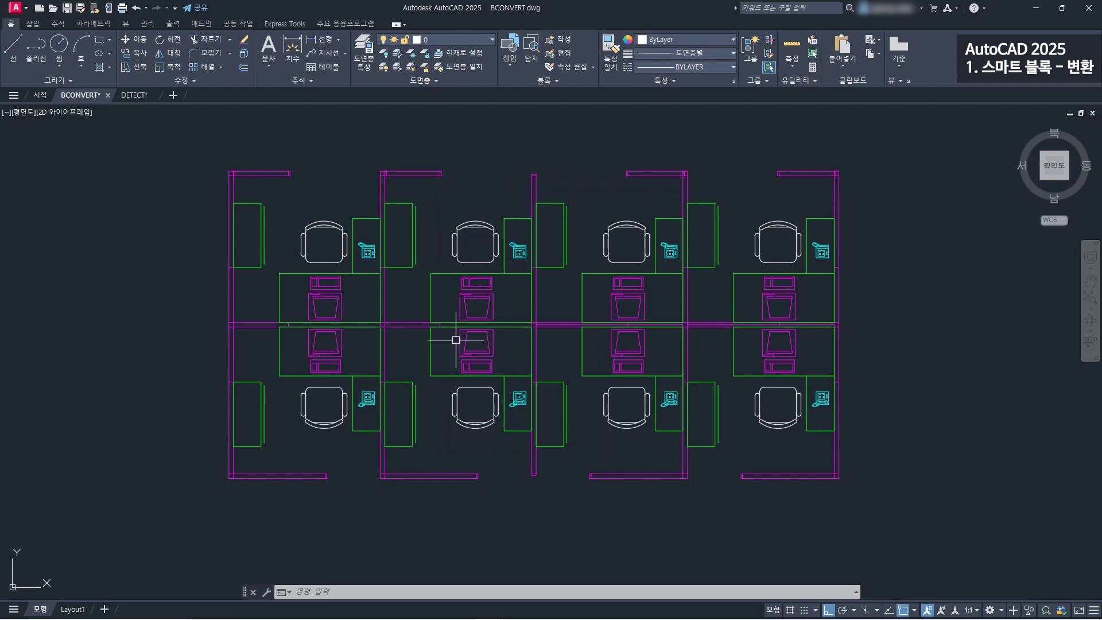
# - Select the converted chairs in both rows to inspect their block insertion points, and clear the selection
pyautogui.click(475, 253)
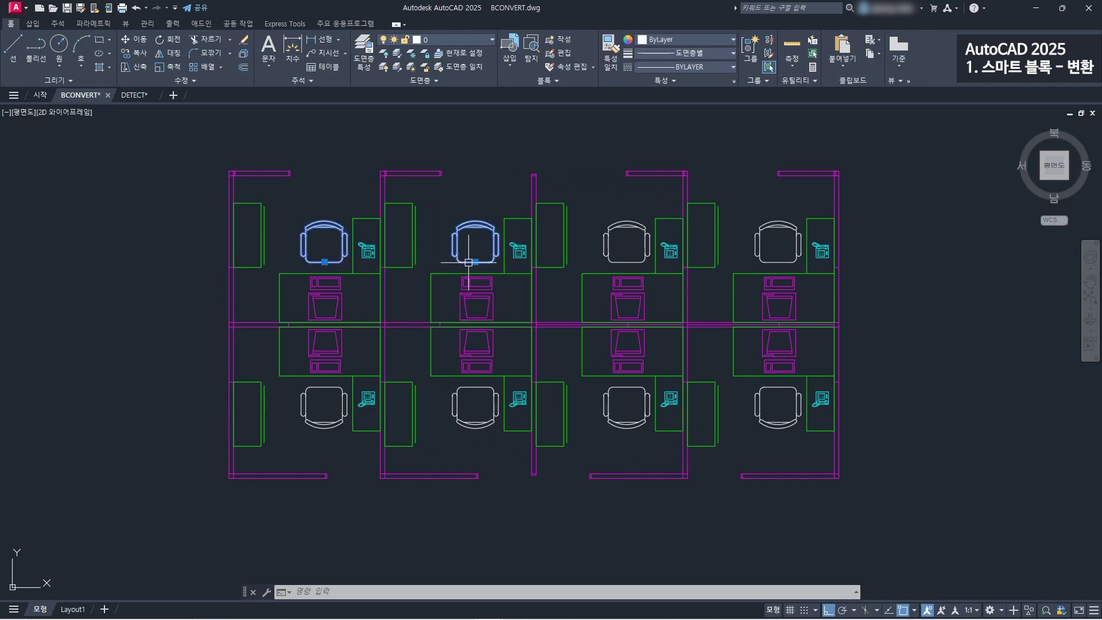
pyautogui.click(627, 253)
pyautogui.click(778, 238)
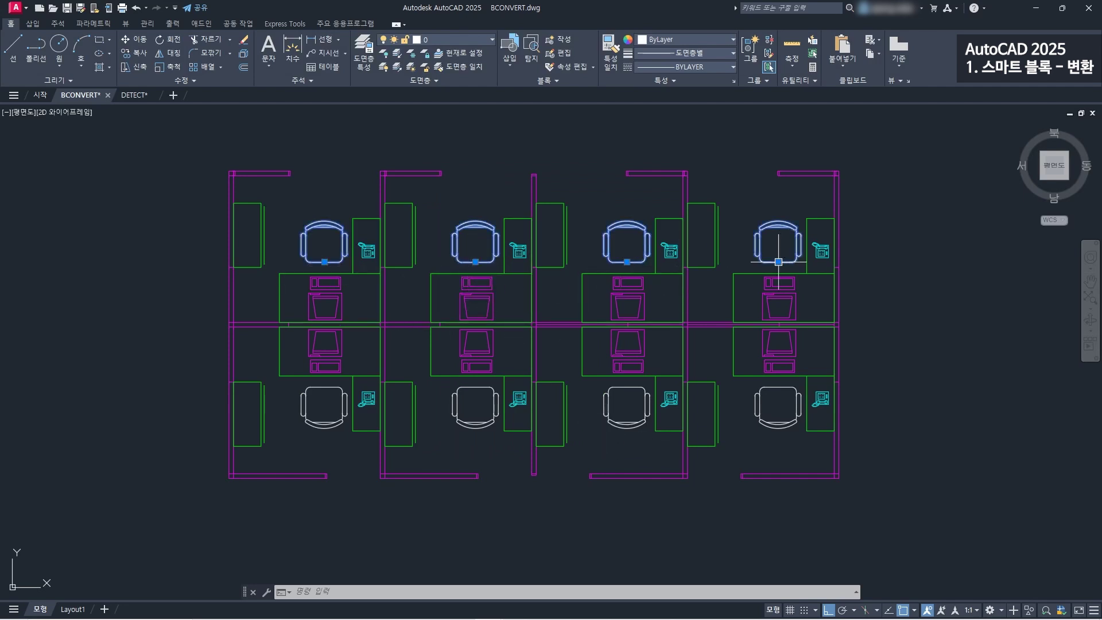
pyautogui.click(782, 387)
pyautogui.click(633, 388)
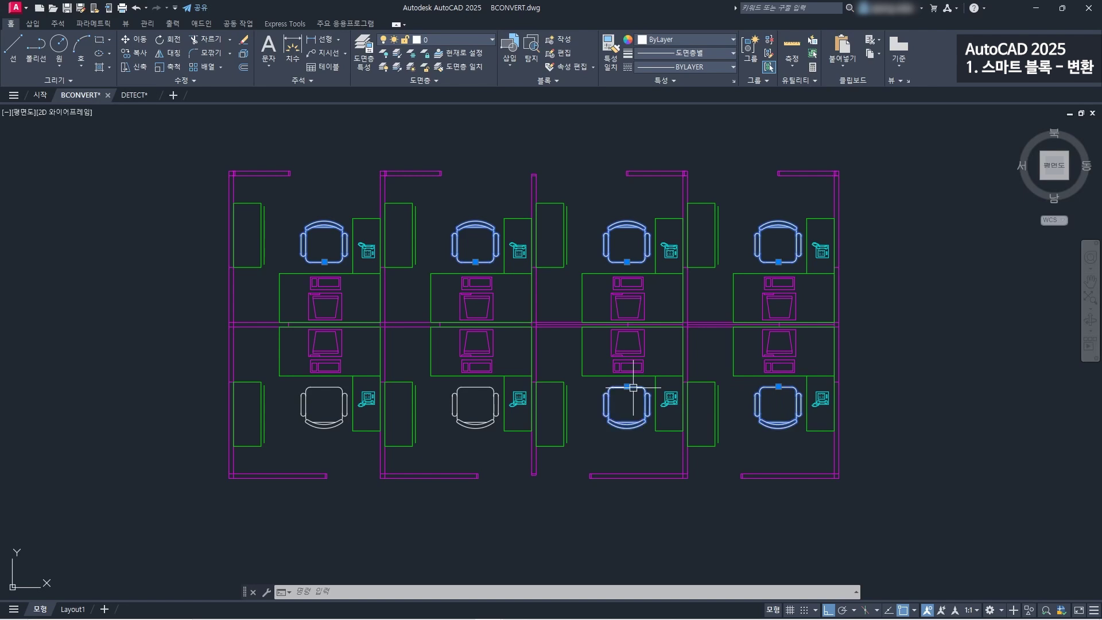
pyautogui.press('Escape')
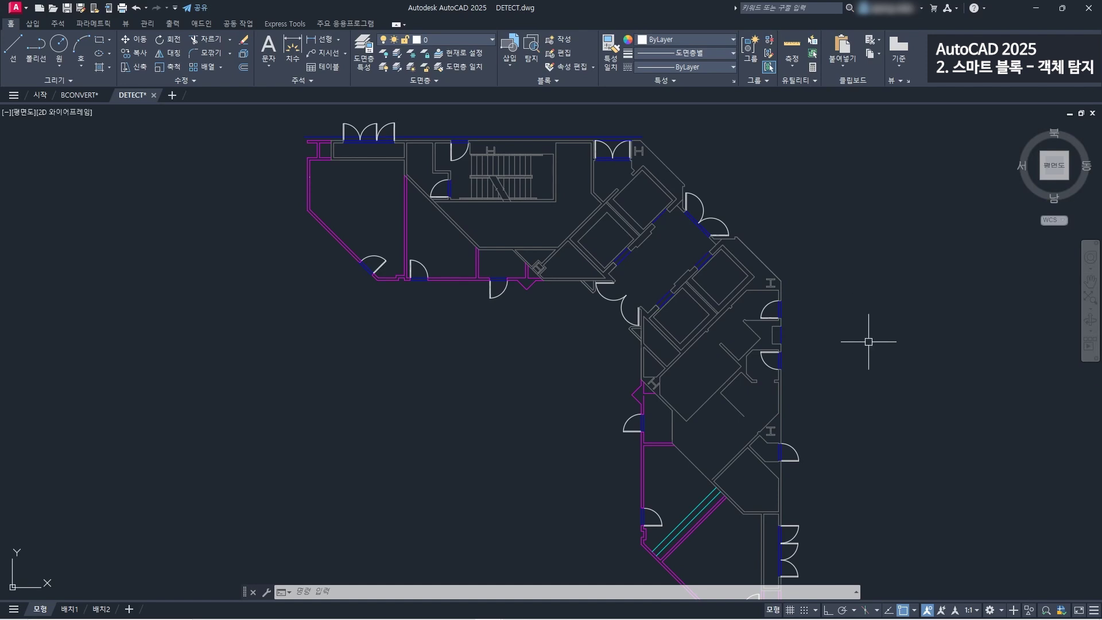
# - Run object detection (탐지) on the DETECT floor plan and move its palette clear of the drawing
pyautogui.moveTo(776, 358)
pyautogui.click(37, 27)
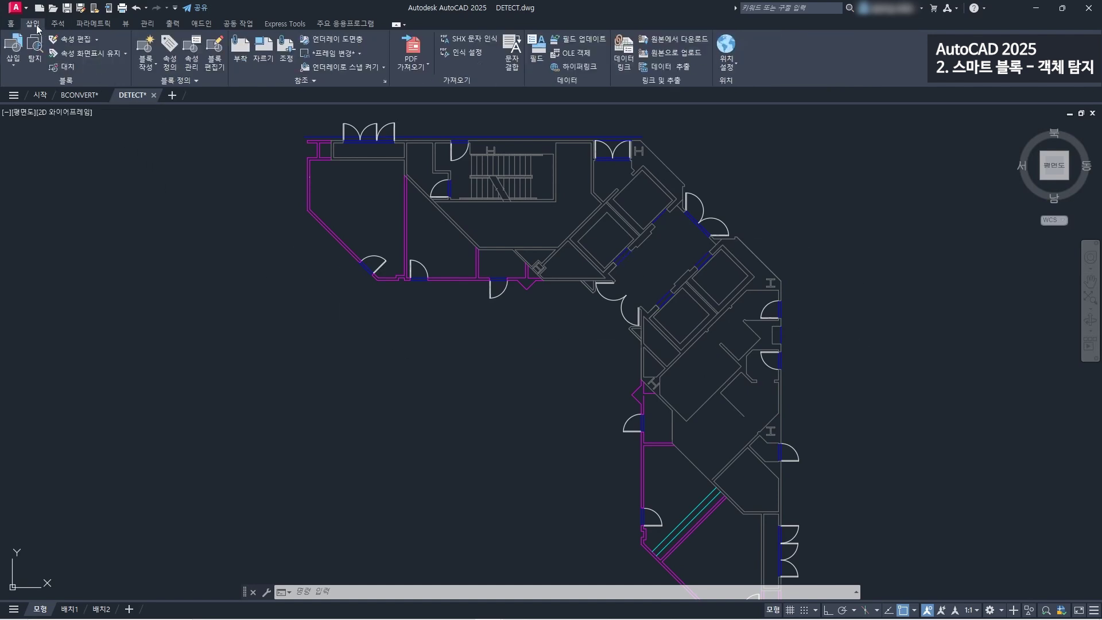
pyautogui.click(31, 59)
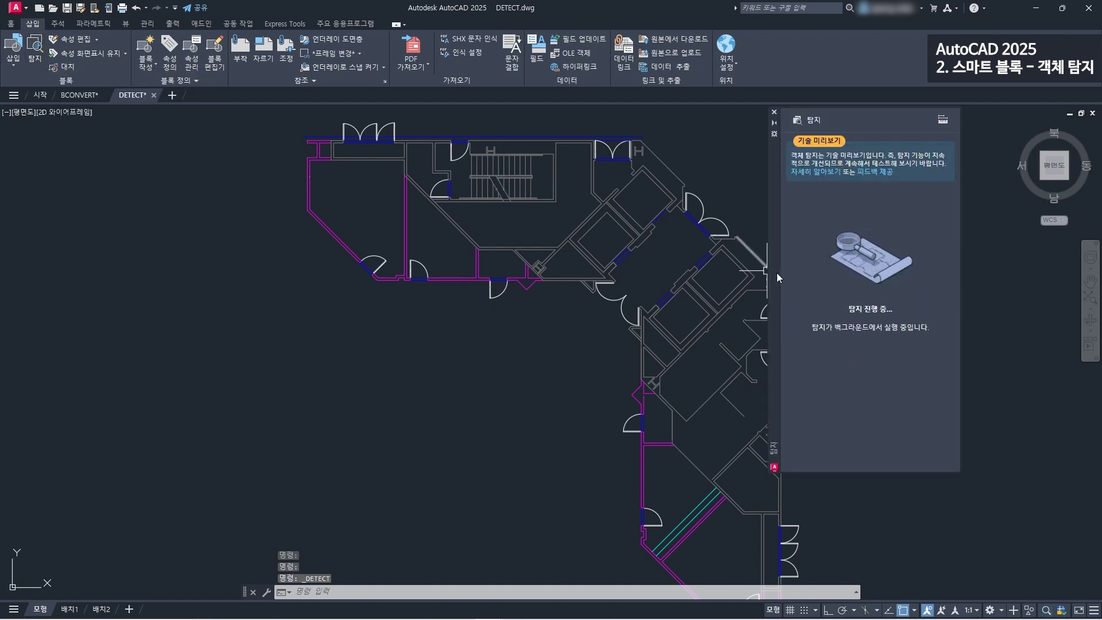
pyautogui.moveTo(776, 273); pyautogui.dragTo(839, 294)
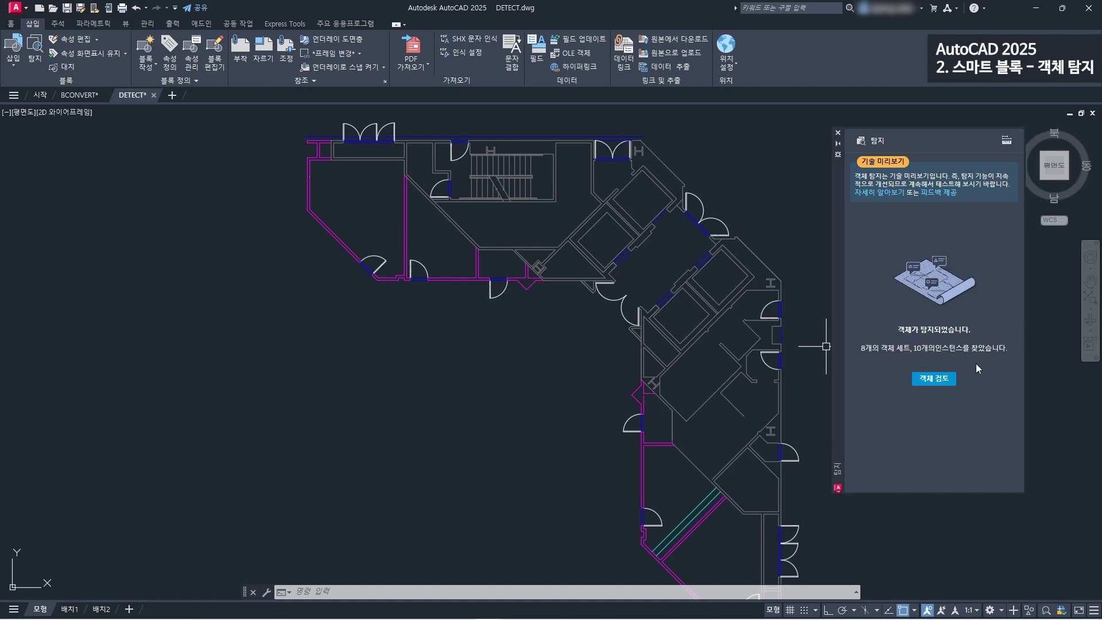
# - Review the detected object sets one by one, from the first through set 8/8
pyautogui.click(934, 379)
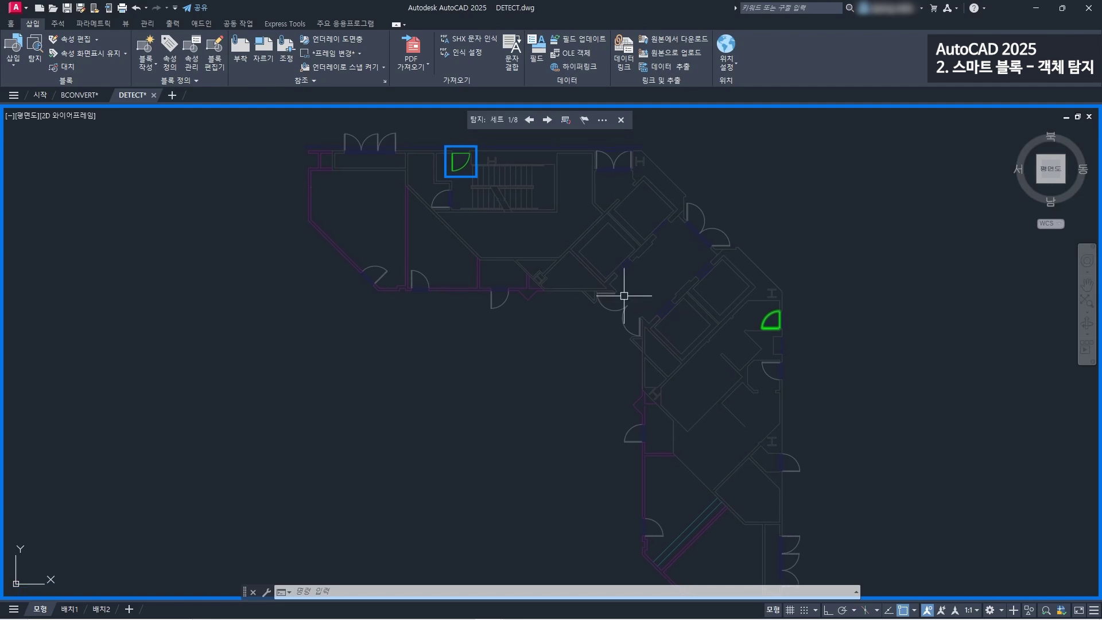
pyautogui.click(546, 121)
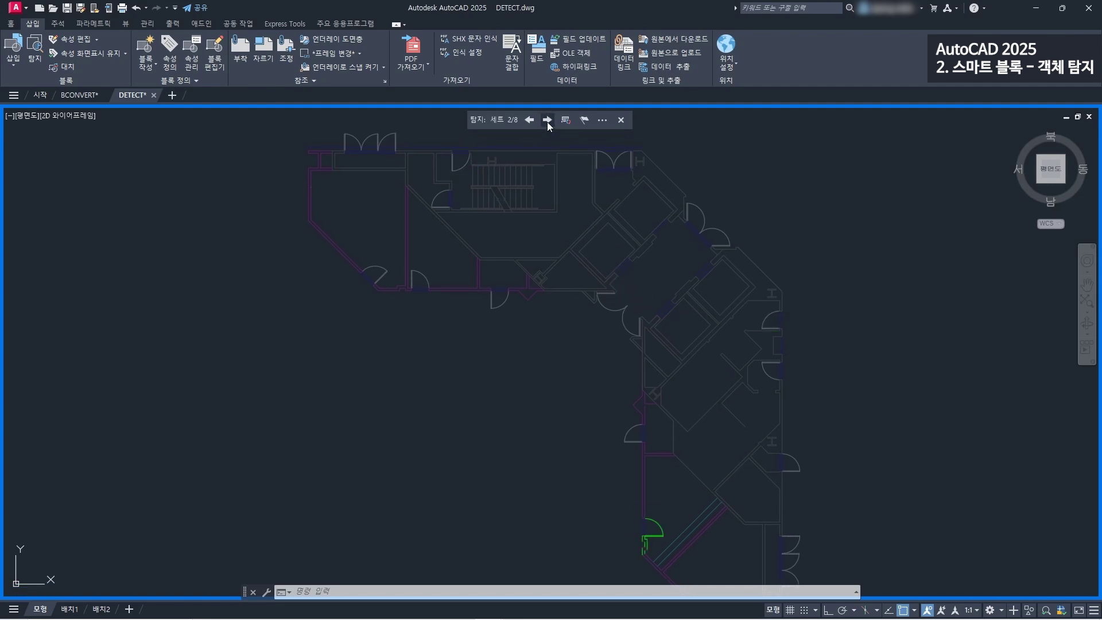
pyautogui.click(528, 120)
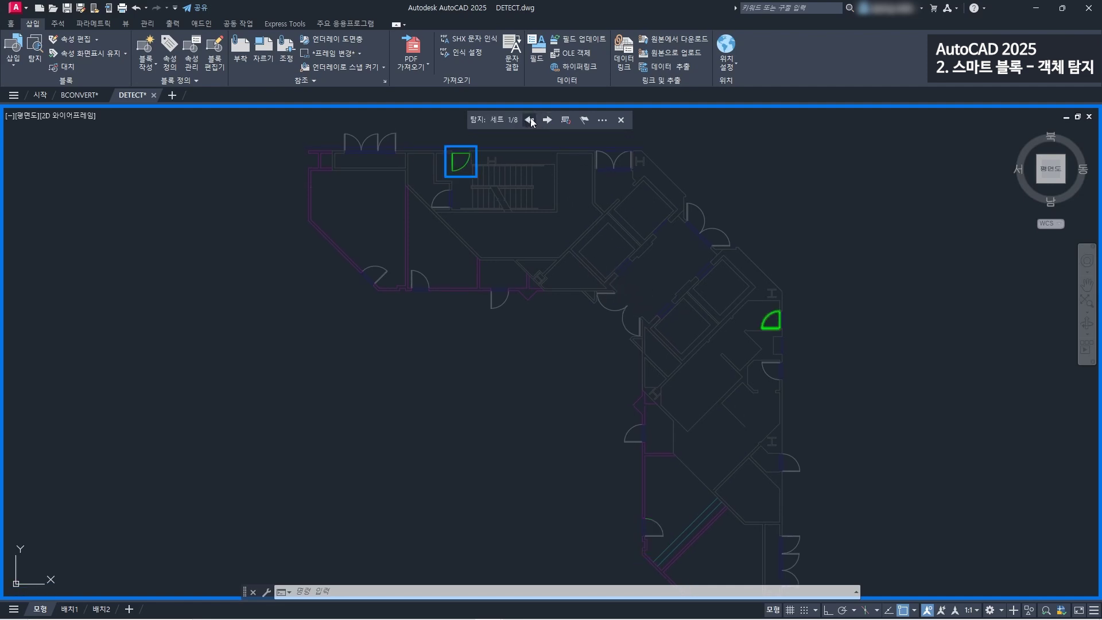
pyautogui.click(548, 120)
pyautogui.click(548, 120)
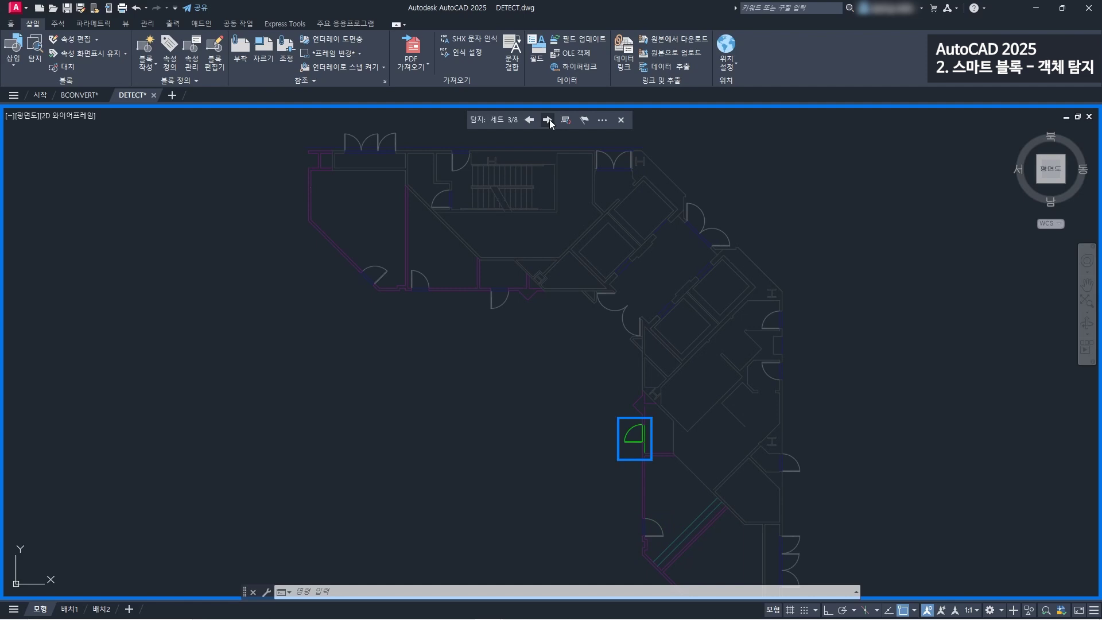
pyautogui.click(548, 120)
pyautogui.click(548, 120)
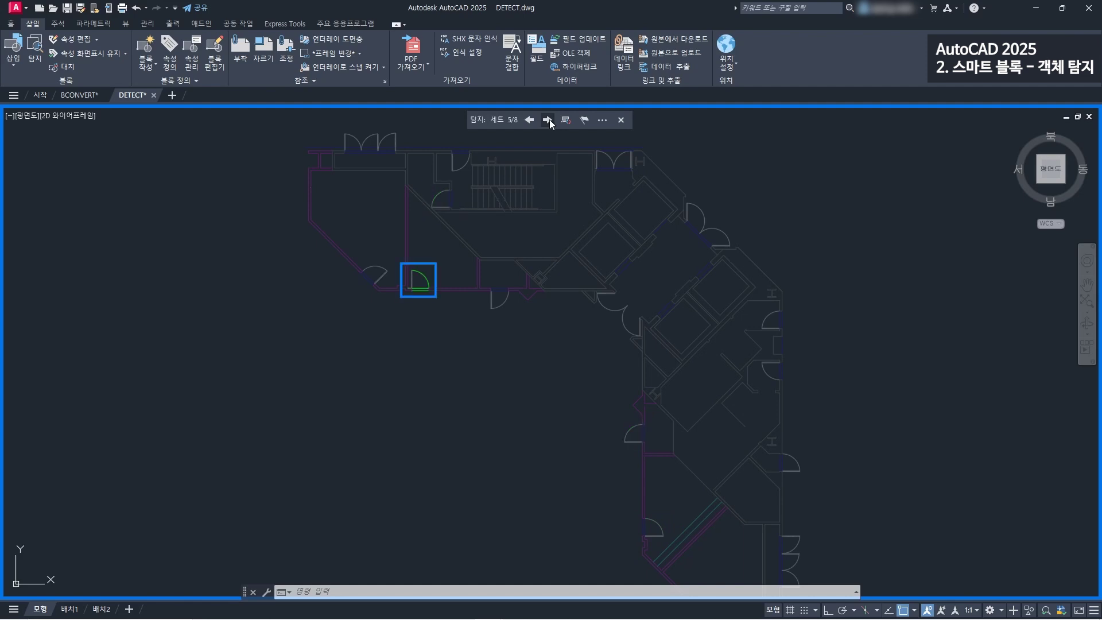
pyautogui.click(548, 119)
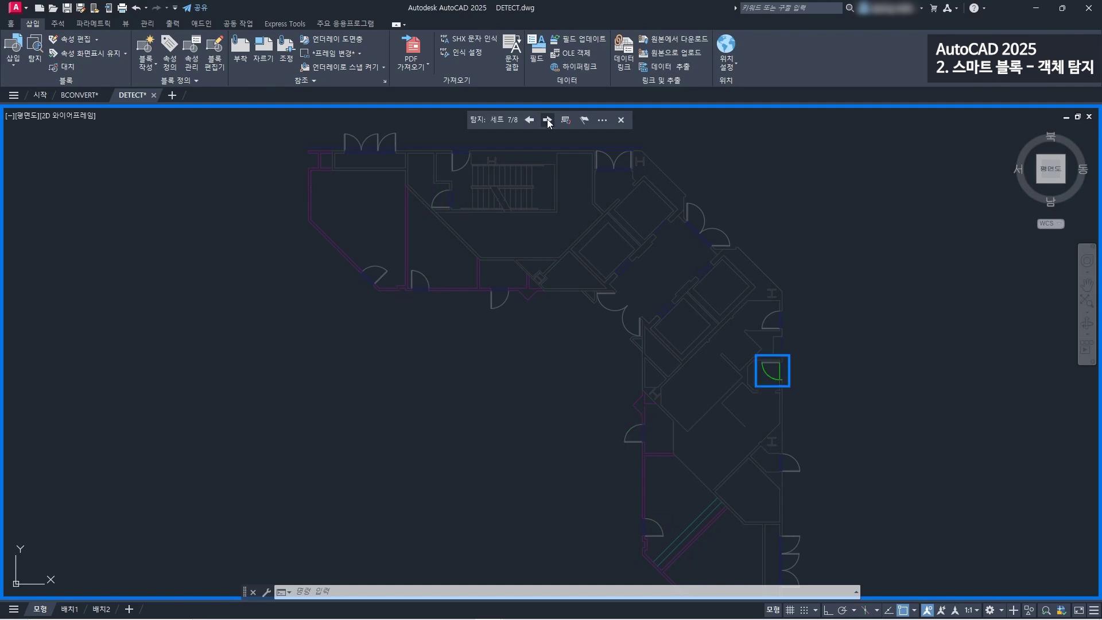
pyautogui.click(547, 120)
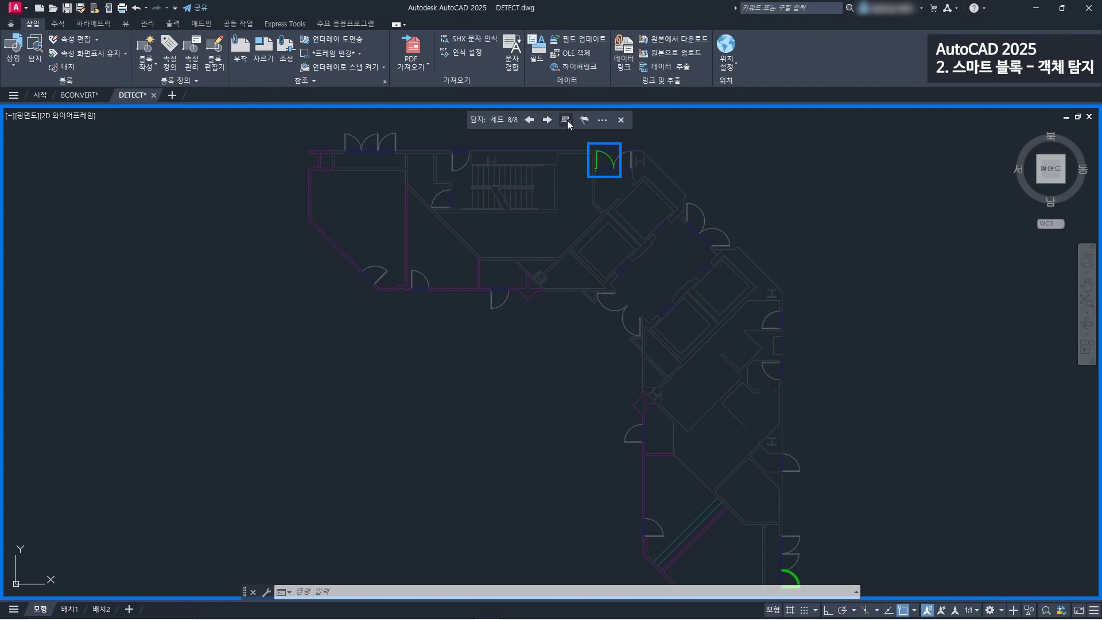
# - Convert all instances of the last detected door set to a new block named DOOR, close the detection review and check the converted door
pyautogui.click(565, 120)
pyautogui.click(581, 277)
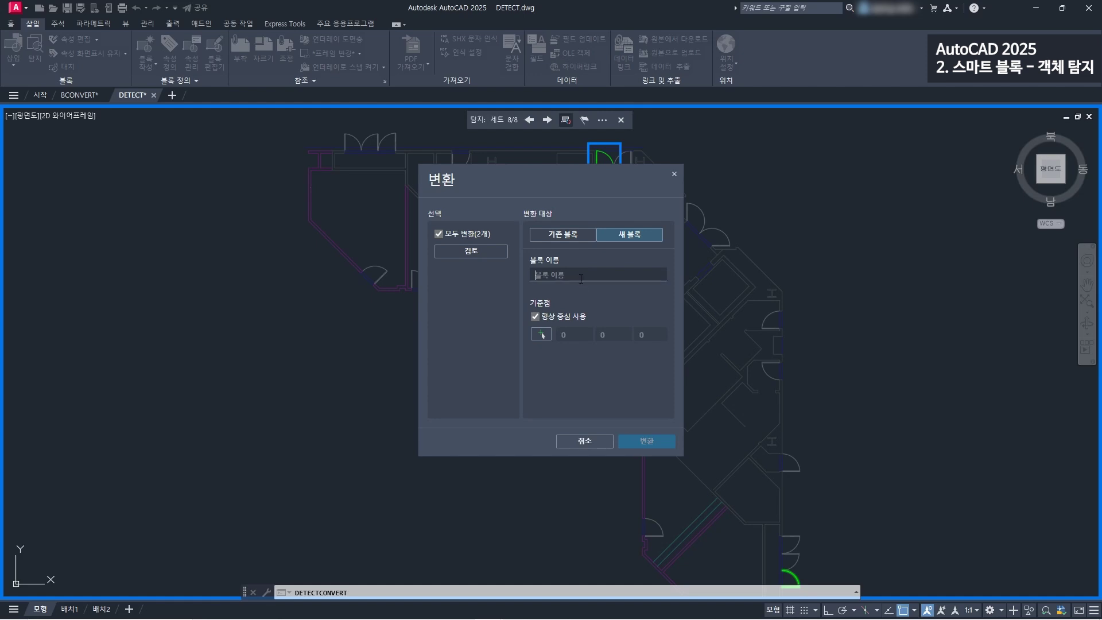
pyautogui.write('DOOR')
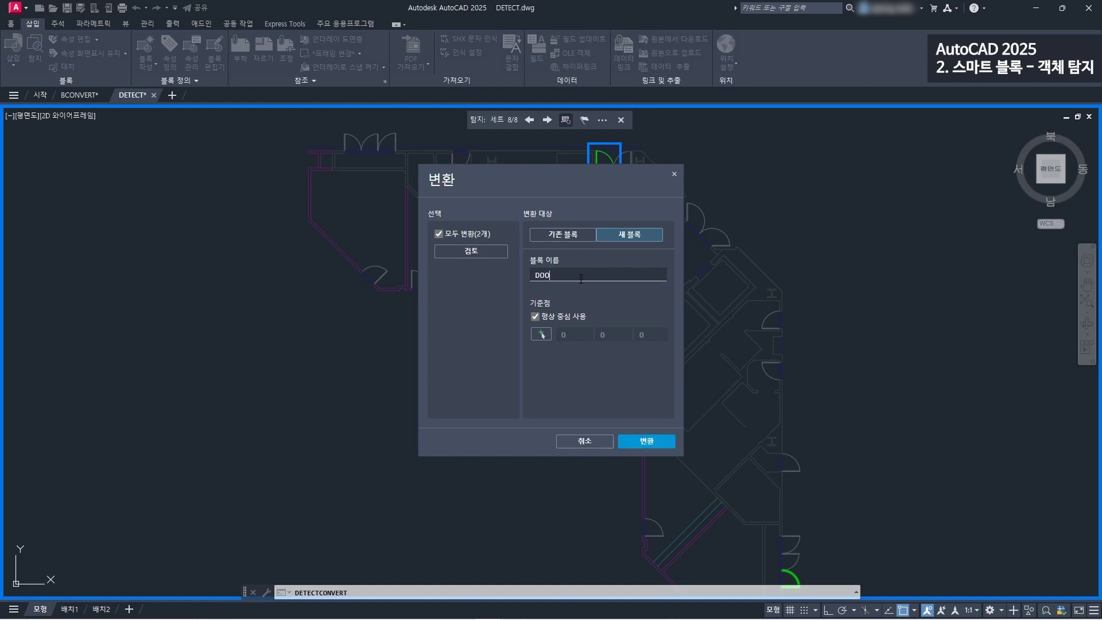
pyautogui.click(646, 443)
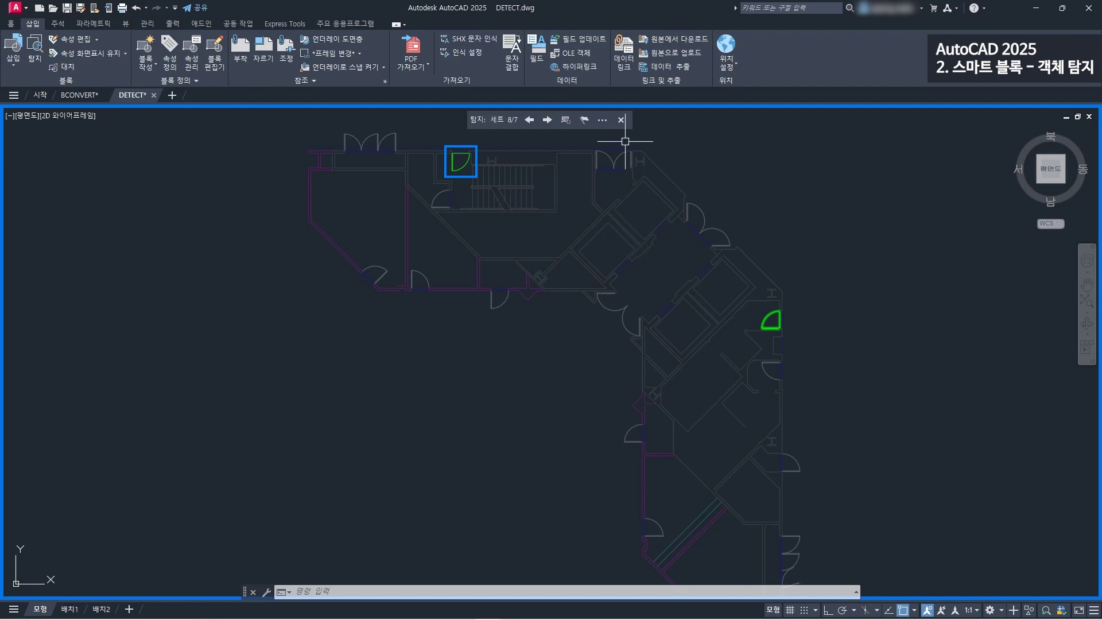
pyautogui.click(623, 120)
pyautogui.click(609, 158)
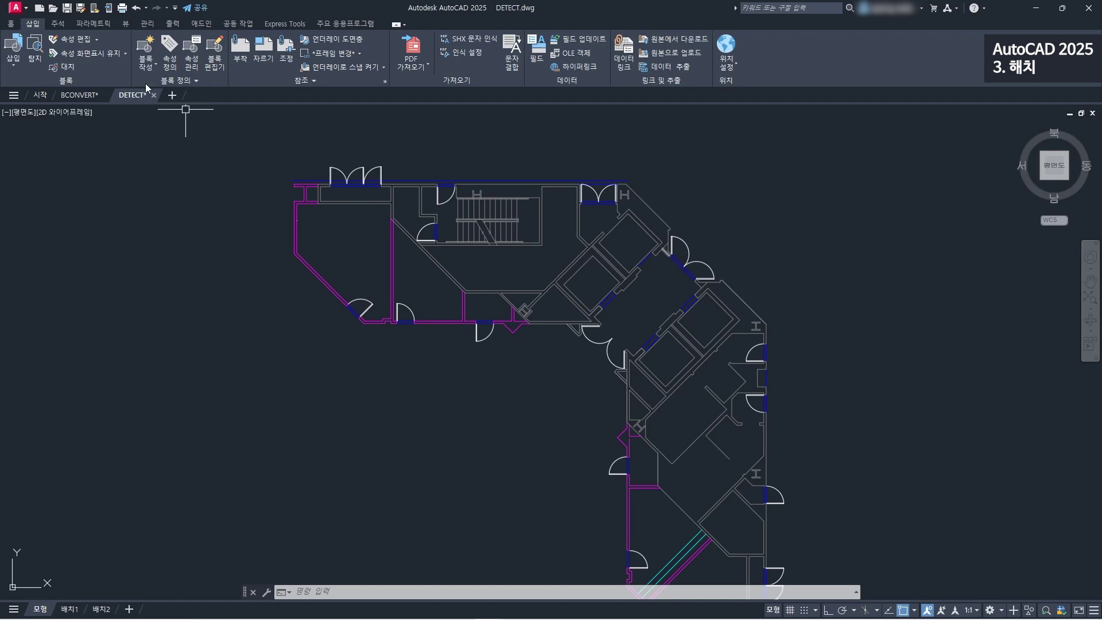
# - Start a hatch and fill the two upper diagonal square shafts by picking a point inside each
pyautogui.click(10, 24)
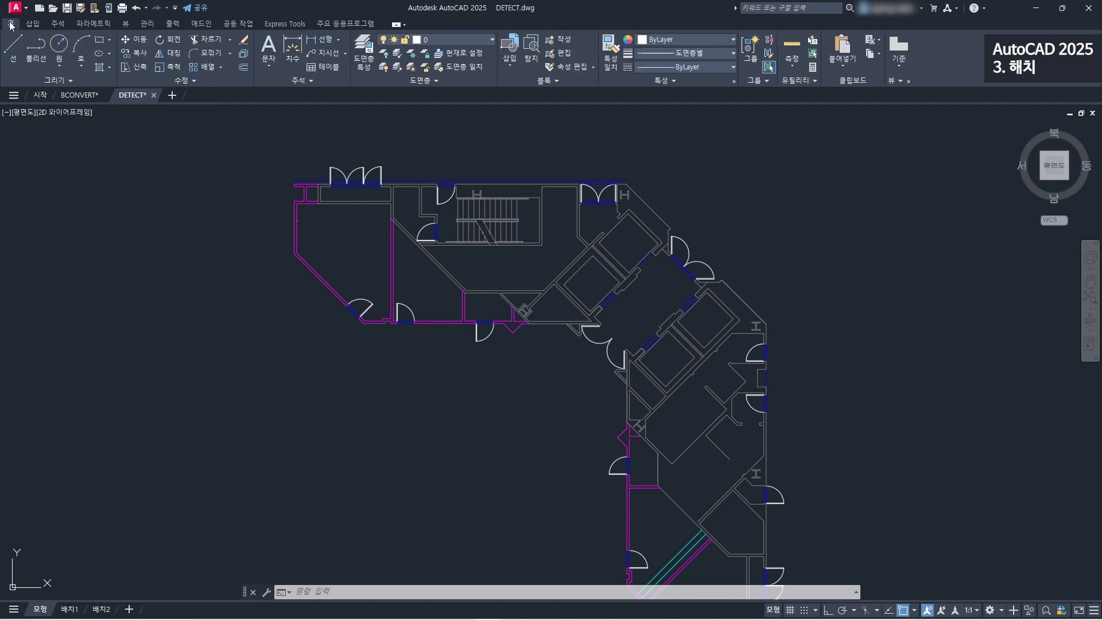
pyautogui.click(100, 67)
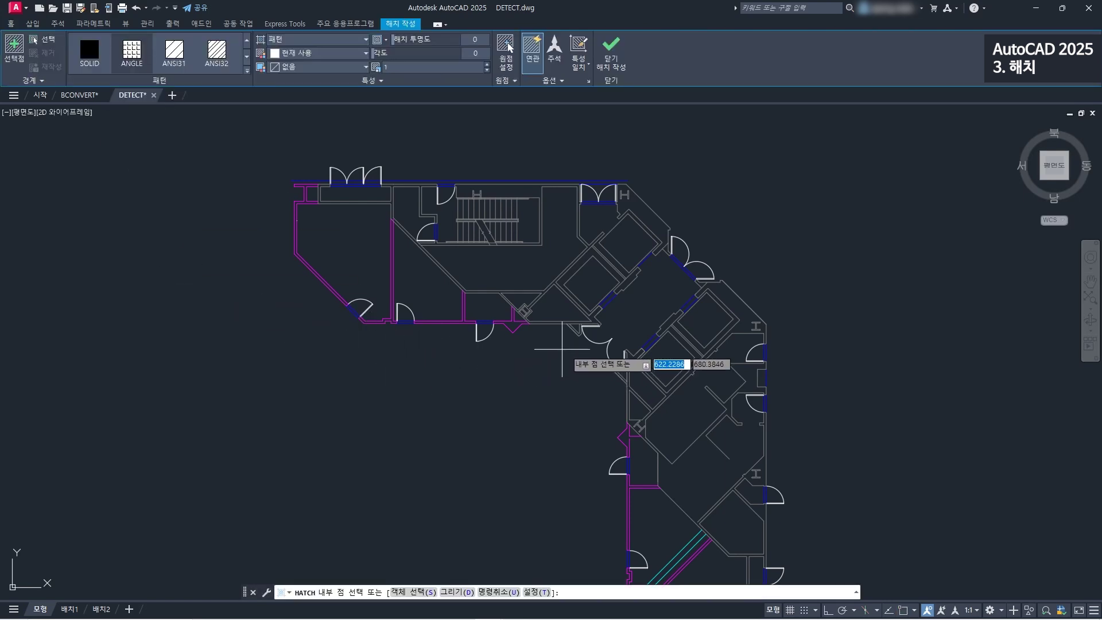
pyautogui.scroll(3, 574, 347)
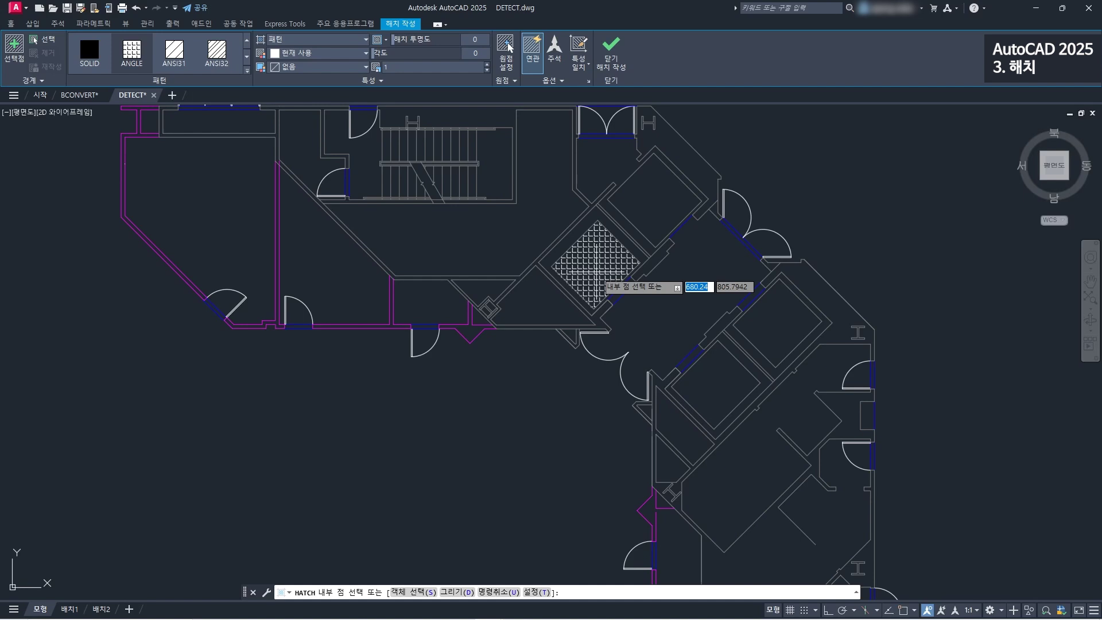
pyautogui.click(599, 274)
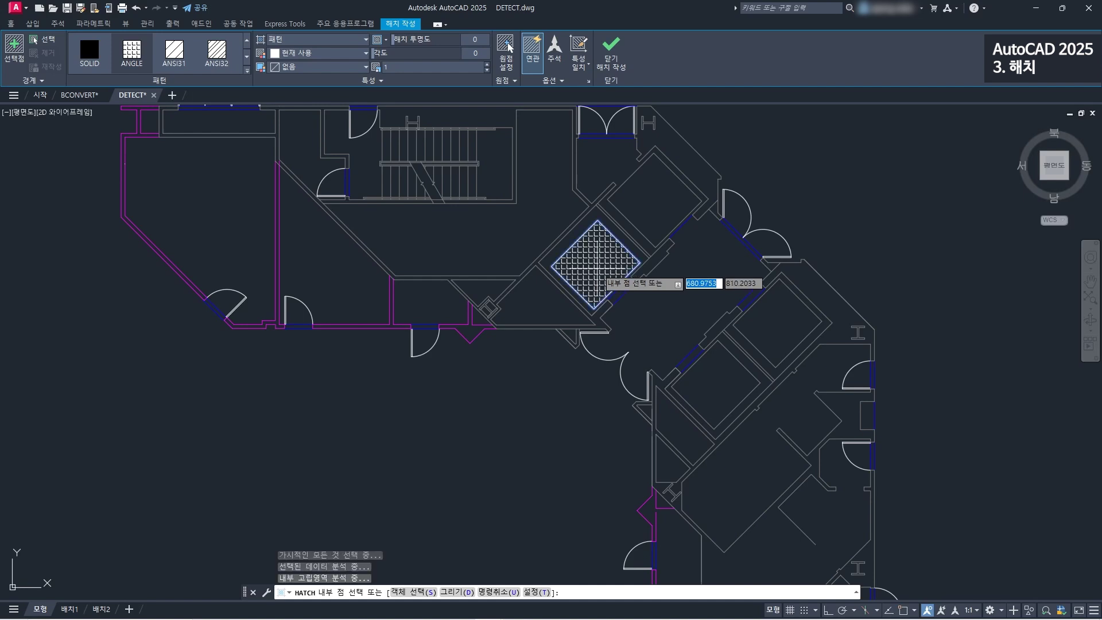
pyautogui.click(661, 212)
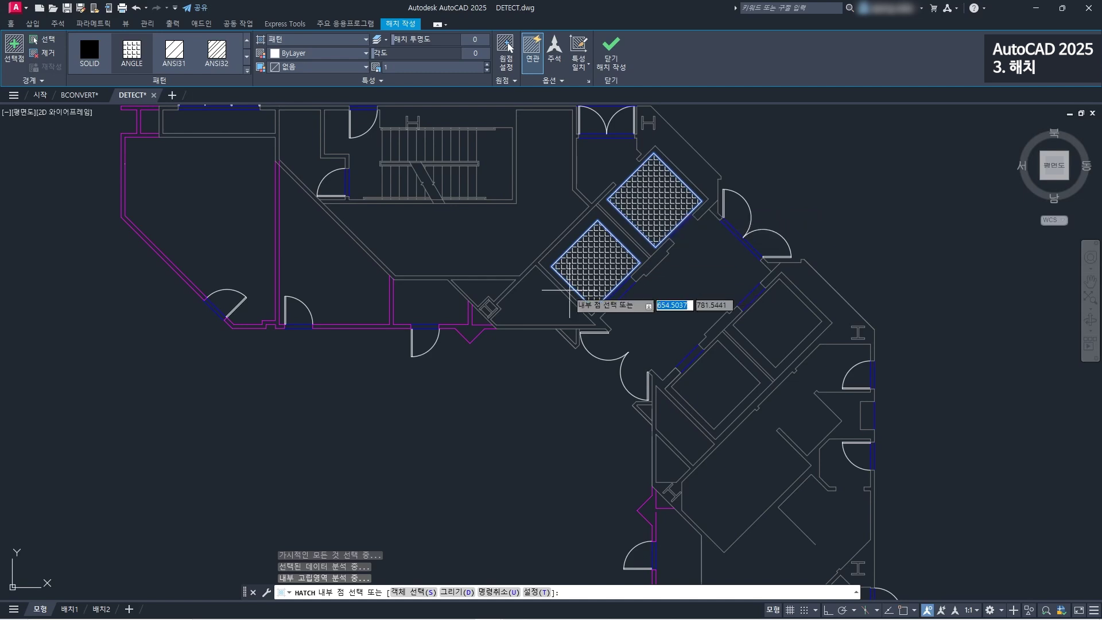
pyautogui.scroll(-2, 572, 295)
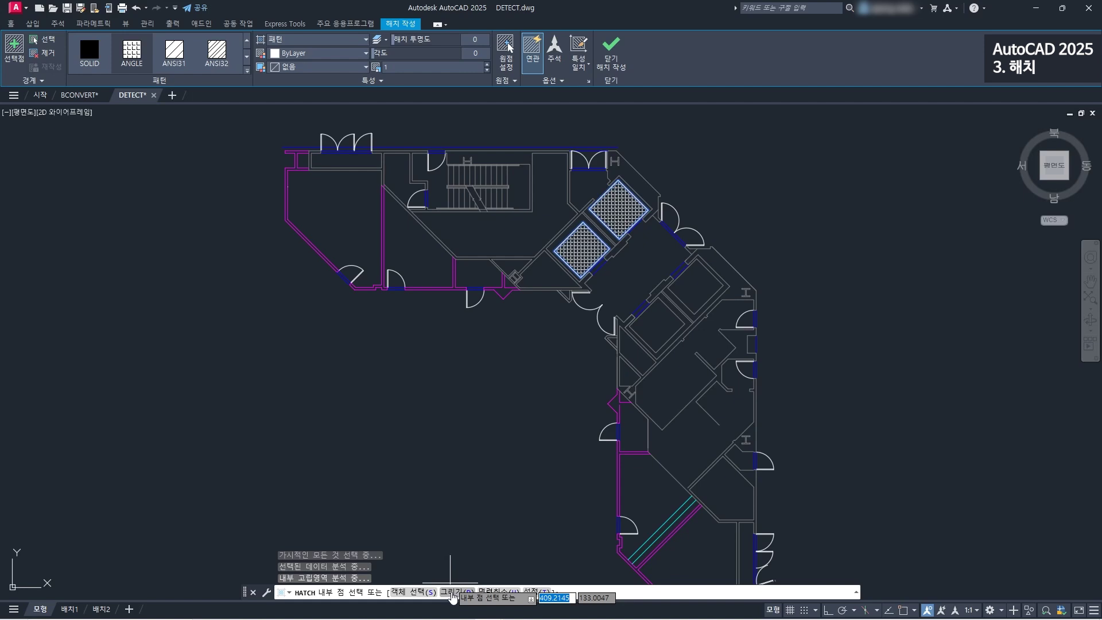
# - Use the hatch Draw (그리기) option to draw a freehand four-sided hatch area around the two hatched shafts
pyautogui.click(453, 597)
pyautogui.moveTo(533, 377); pyautogui.dragTo(527, 419, button='middle')
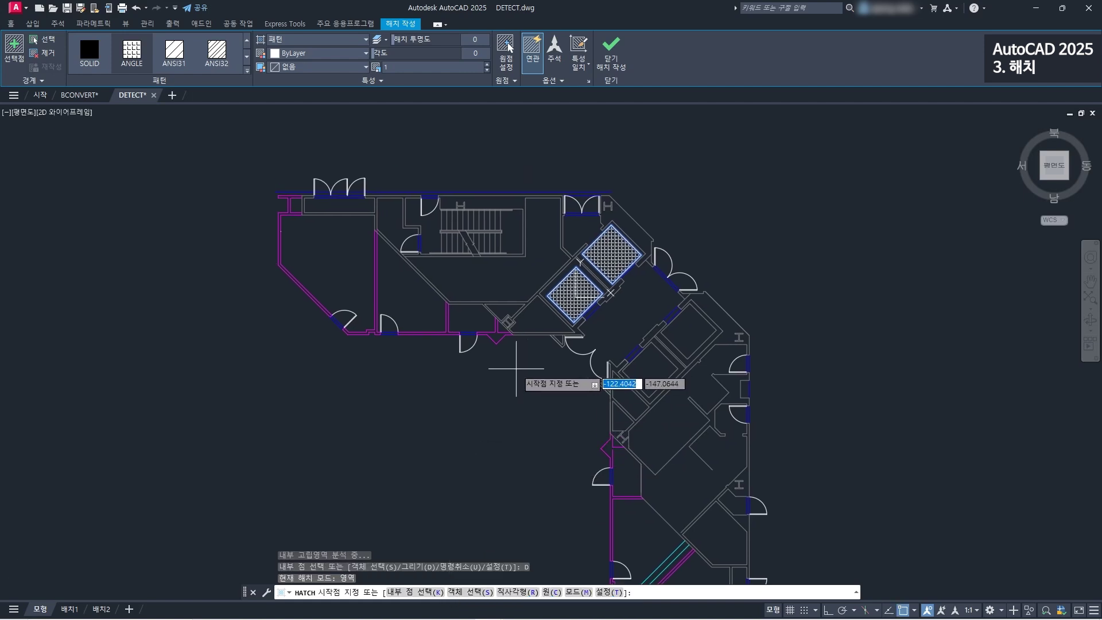
pyautogui.click(516, 368)
pyautogui.click(560, 156)
pyautogui.click(743, 212)
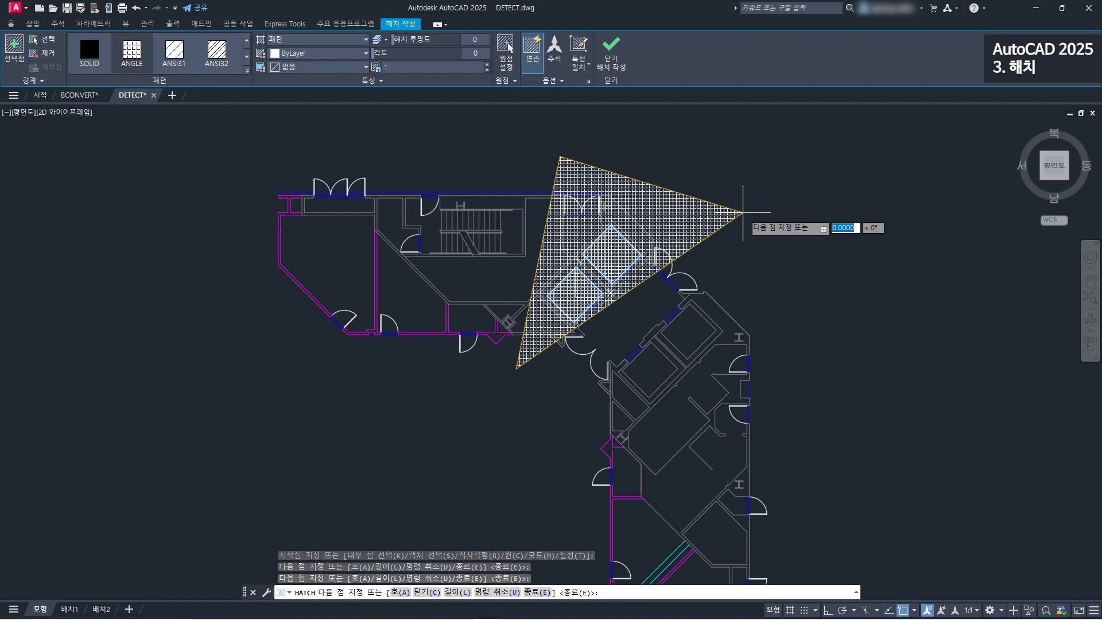
pyautogui.click(760, 285)
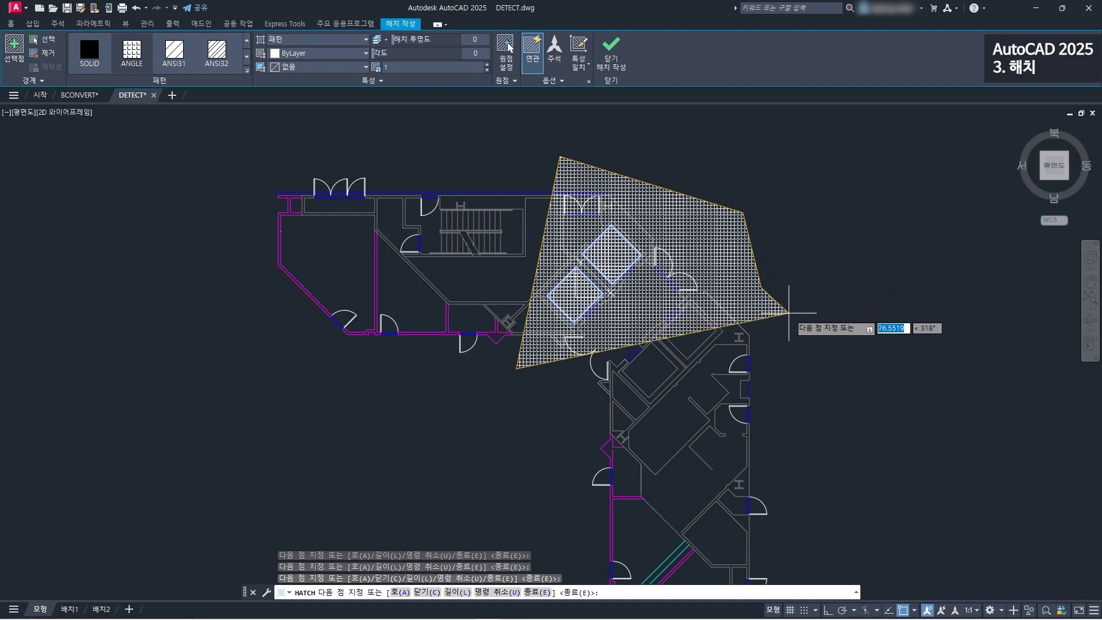
pyautogui.press('Return')
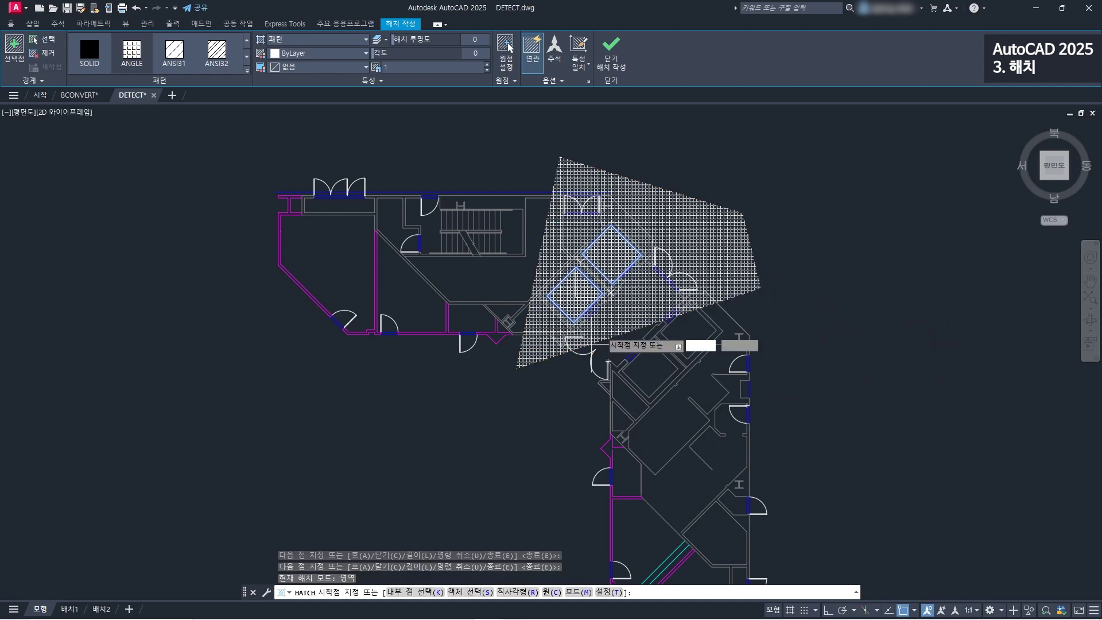
# - Draw a tall four-sided hatch area across the upper wing, overlapping the west part of the staircase
pyautogui.click(373, 371)
pyautogui.click(375, 143)
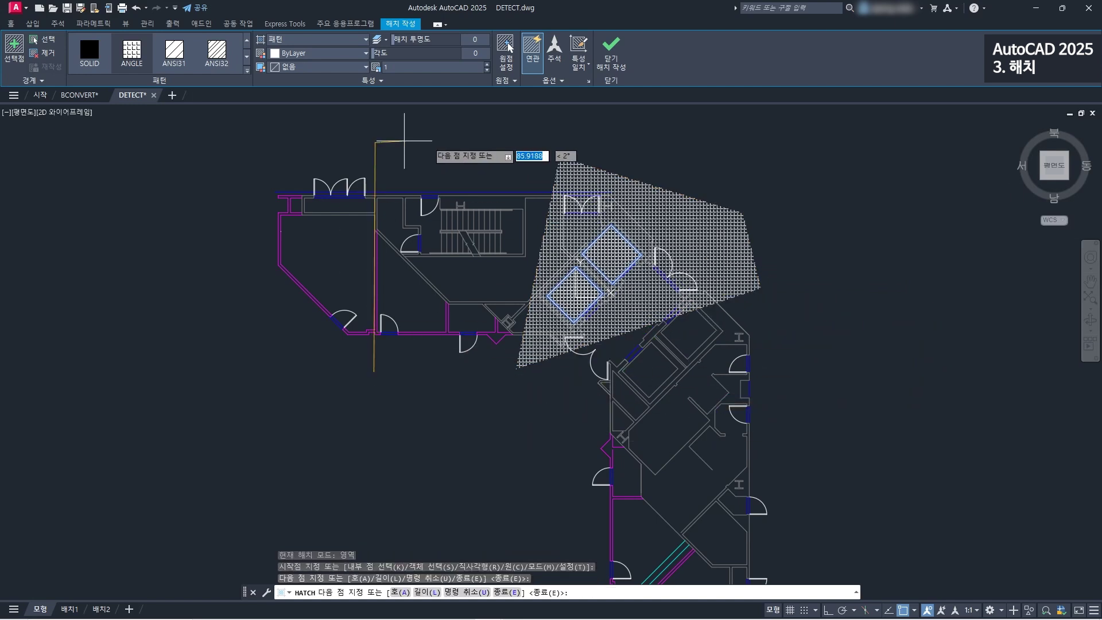
pyautogui.click(473, 144)
pyautogui.click(467, 368)
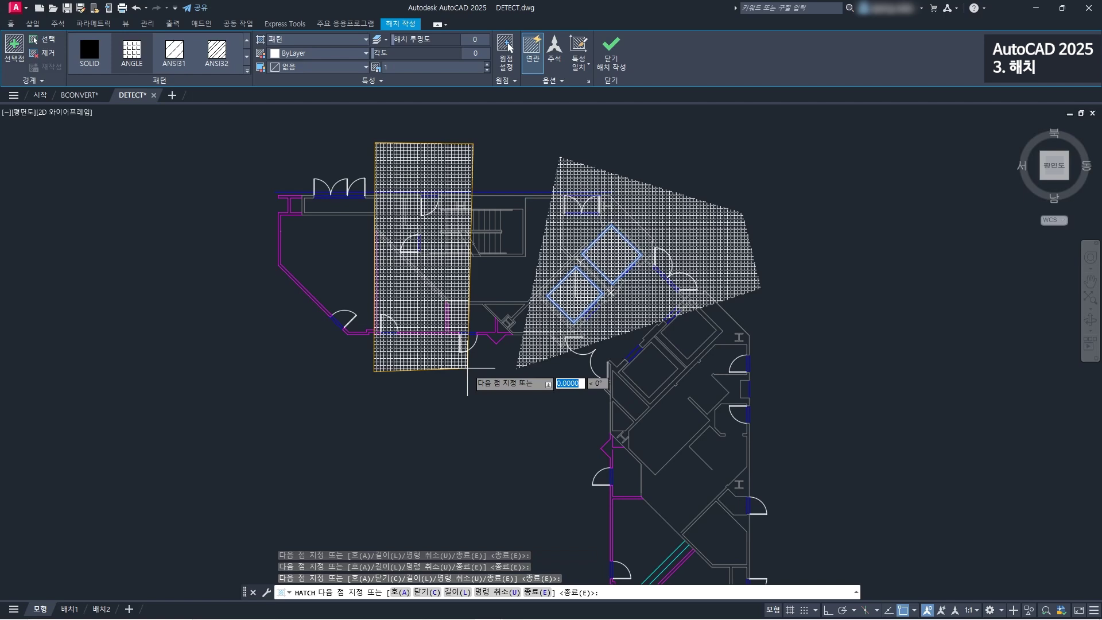
pyautogui.press('Return')
# - Draw a wide rectangular hatch area across the middle of the plan's lower wing with the Rectangle (직사각형) option
pyautogui.moveTo(677, 462); pyautogui.dragTo(646, 443, button='middle')
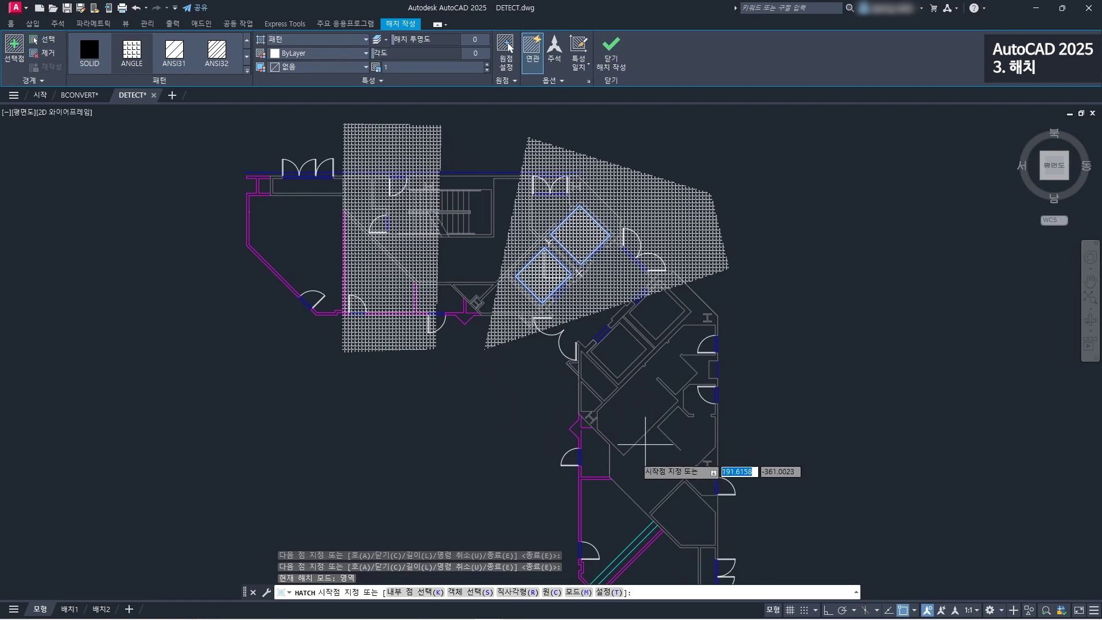
pyautogui.write('R')
pyautogui.press('Return')
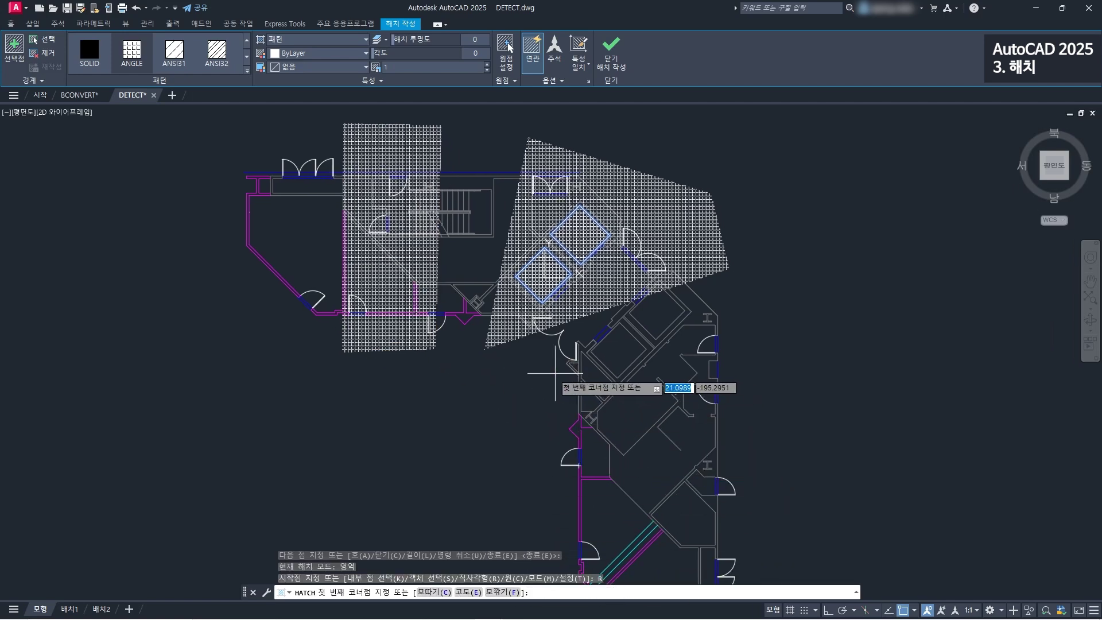
pyautogui.click(550, 373)
pyautogui.click(731, 435)
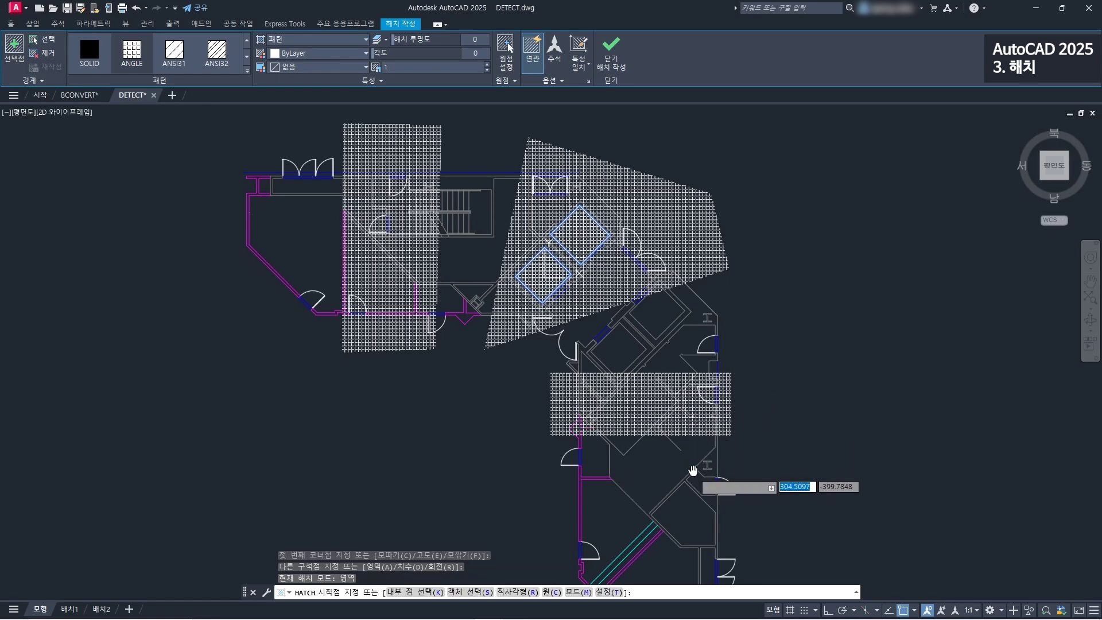
# - Draw a circular hatch area over the lower wing, just below the rectangular hatch, and finish the hatch command
pyautogui.moveTo(692, 471); pyautogui.dragTo(676, 311, button='middle')
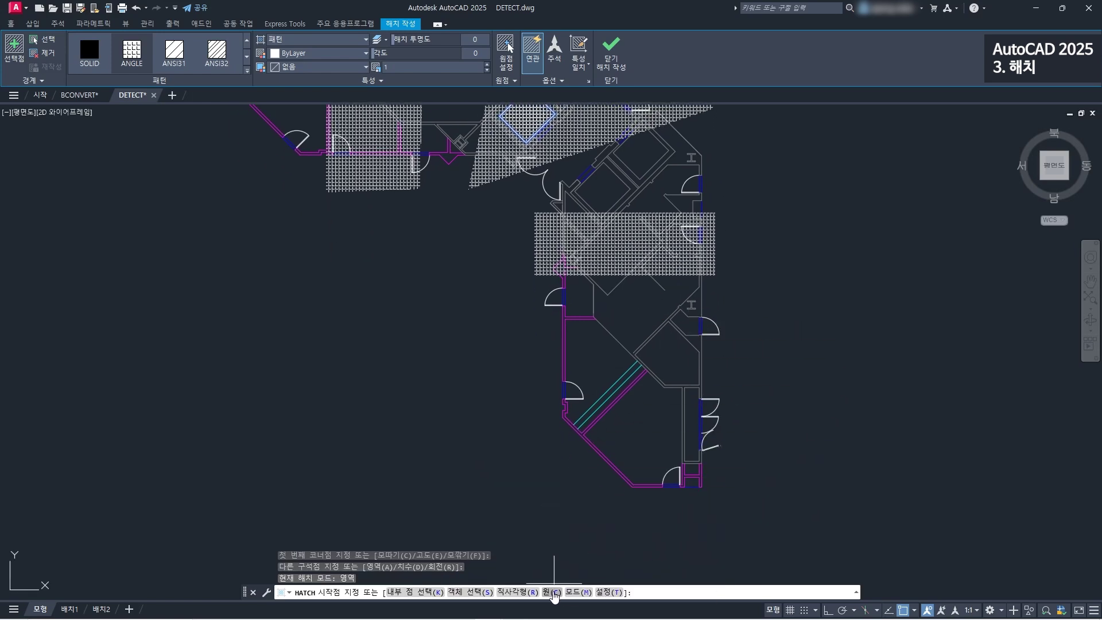
pyautogui.click(554, 592)
pyautogui.click(618, 361)
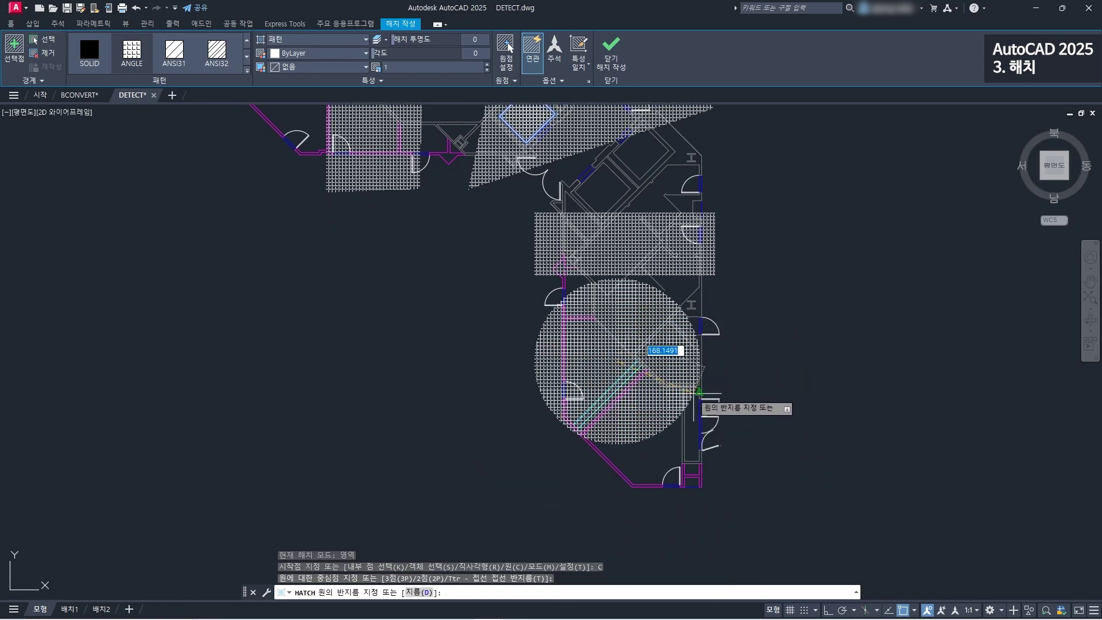
pyautogui.click(681, 395)
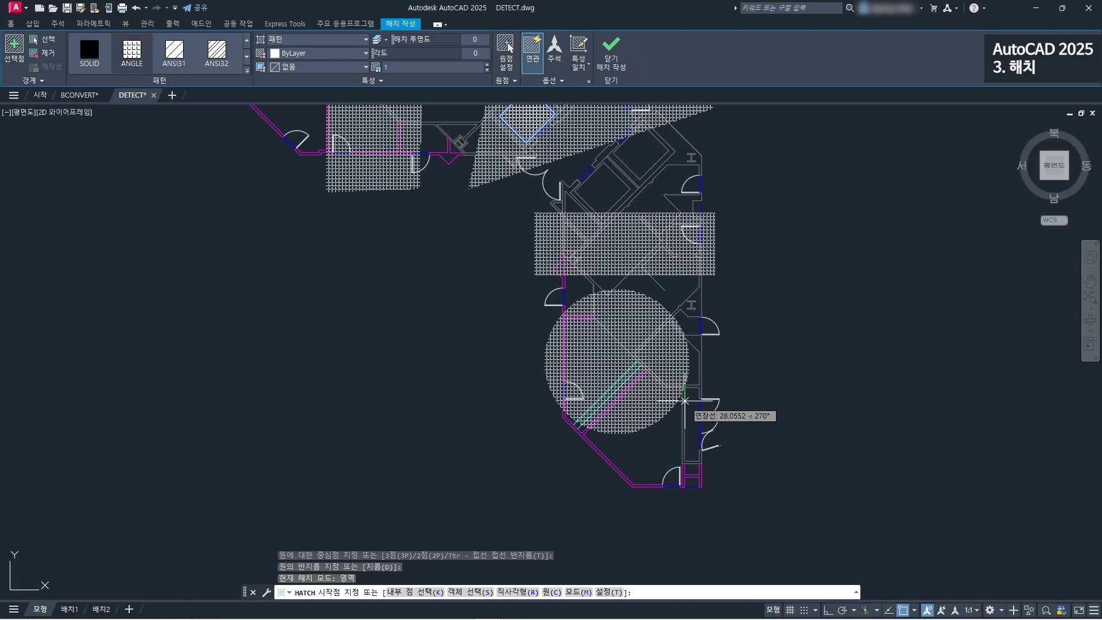
pyautogui.scroll(-2, 684, 401)
pyautogui.moveTo(593, 338); pyautogui.dragTo(599, 377, button='middle')
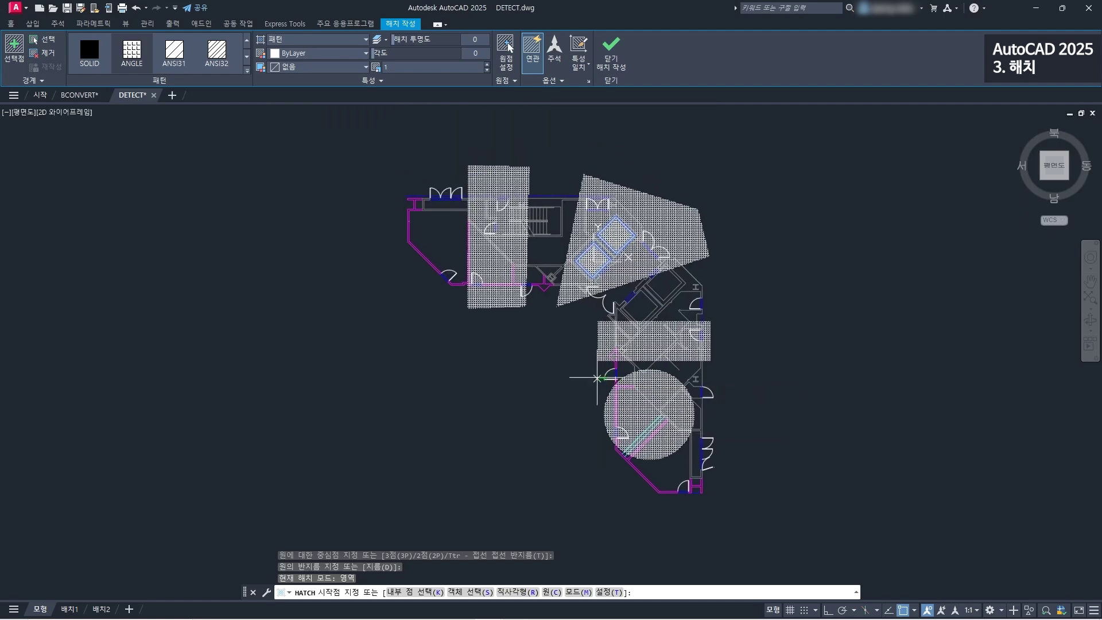
pyautogui.press('Return')
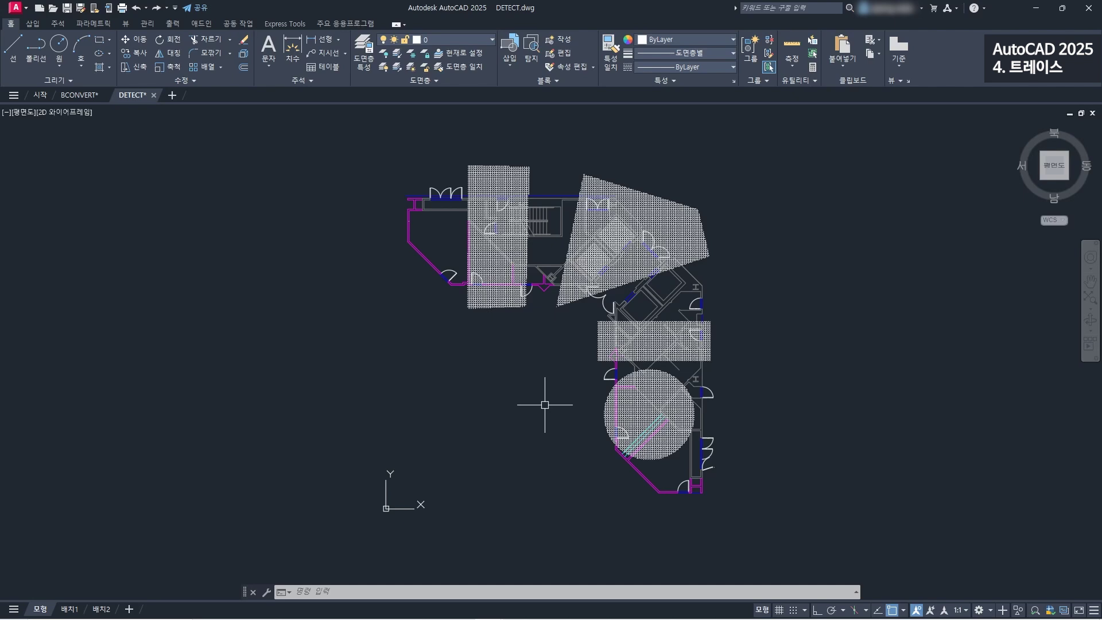
# - Open the Trace palette (트레이스 팔레트) and create a new trace for the DETECT drawing
pyautogui.click(242, 25)
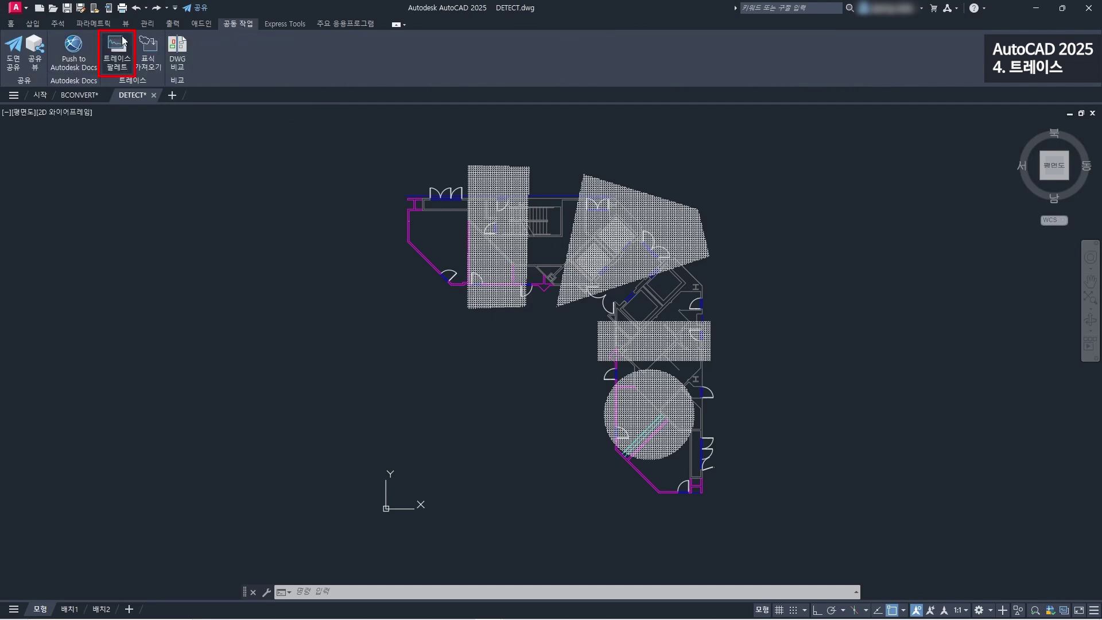
pyautogui.click(124, 67)
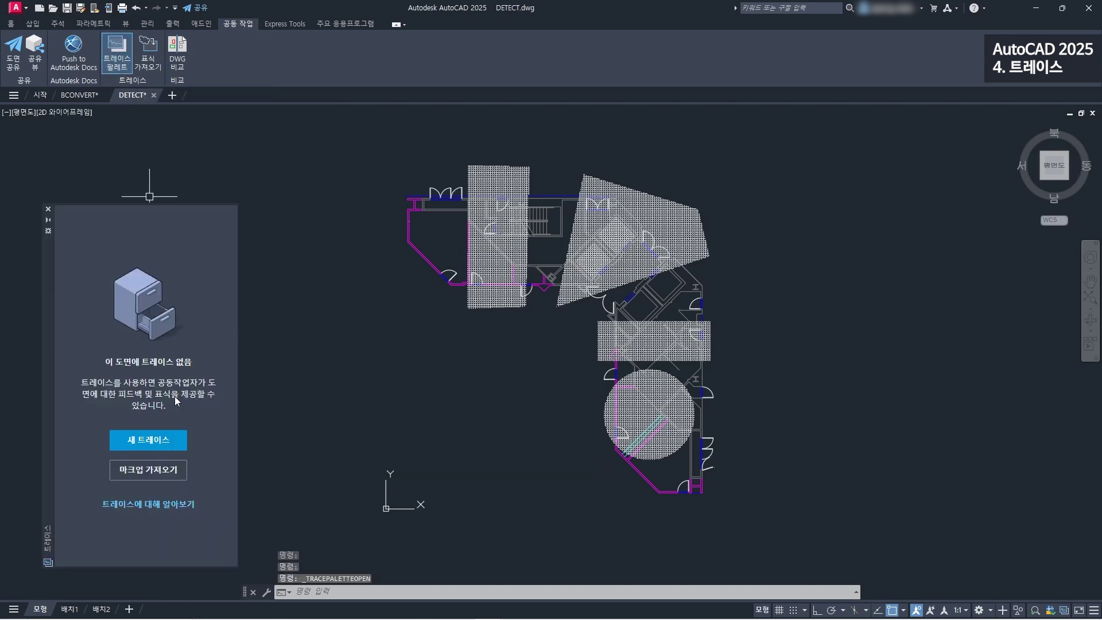
pyautogui.click(174, 445)
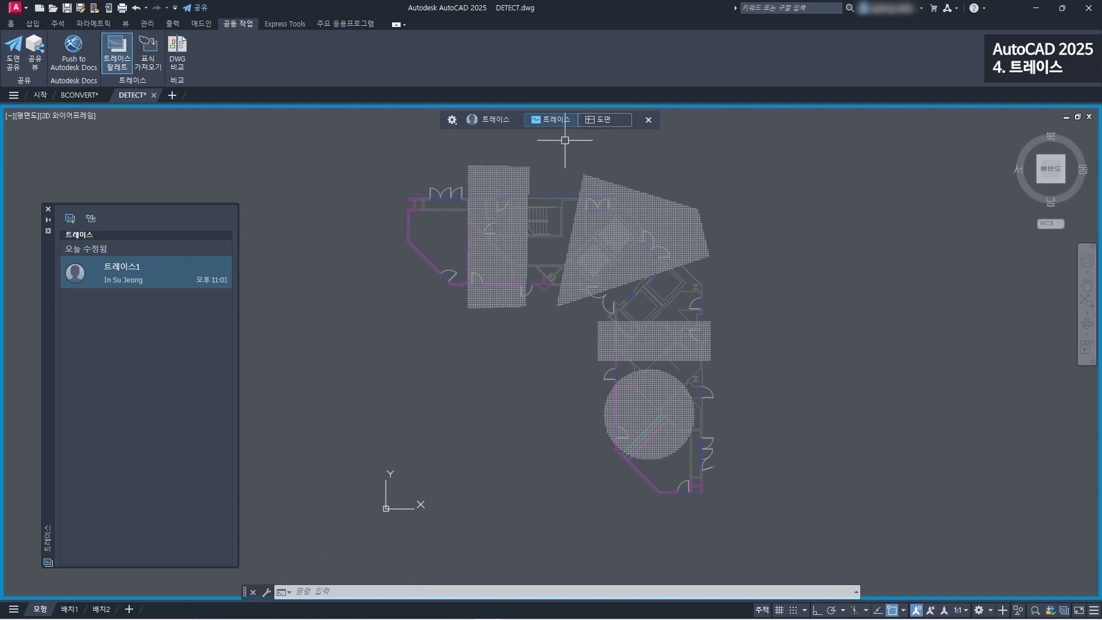
# - Switch the active trace to drawing (도면) mode and close the trace
pyautogui.click(608, 121)
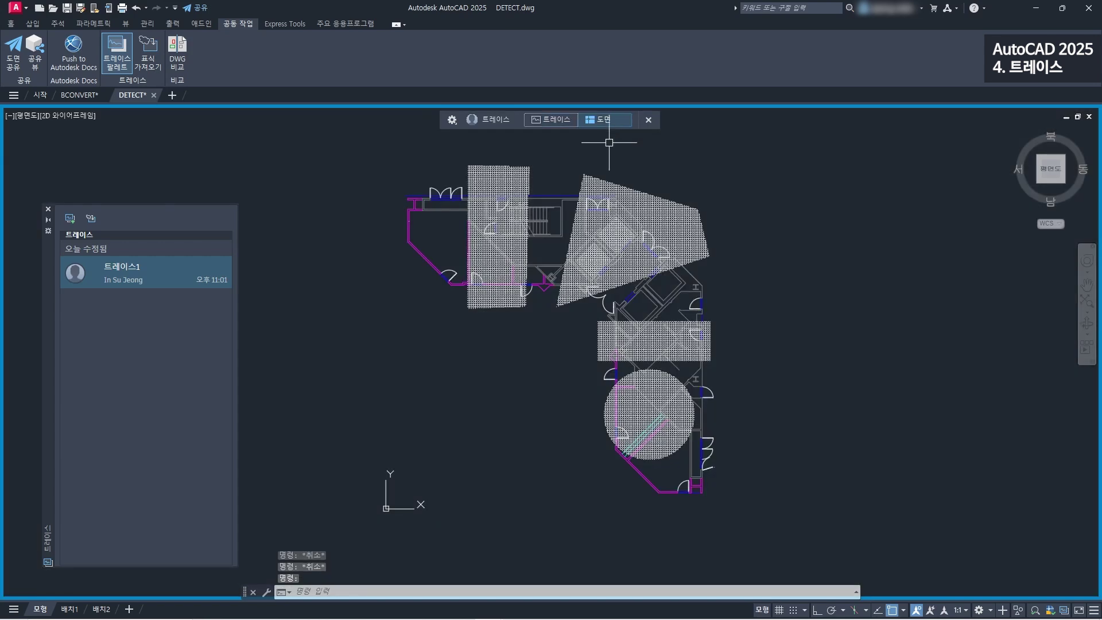
pyautogui.click(649, 120)
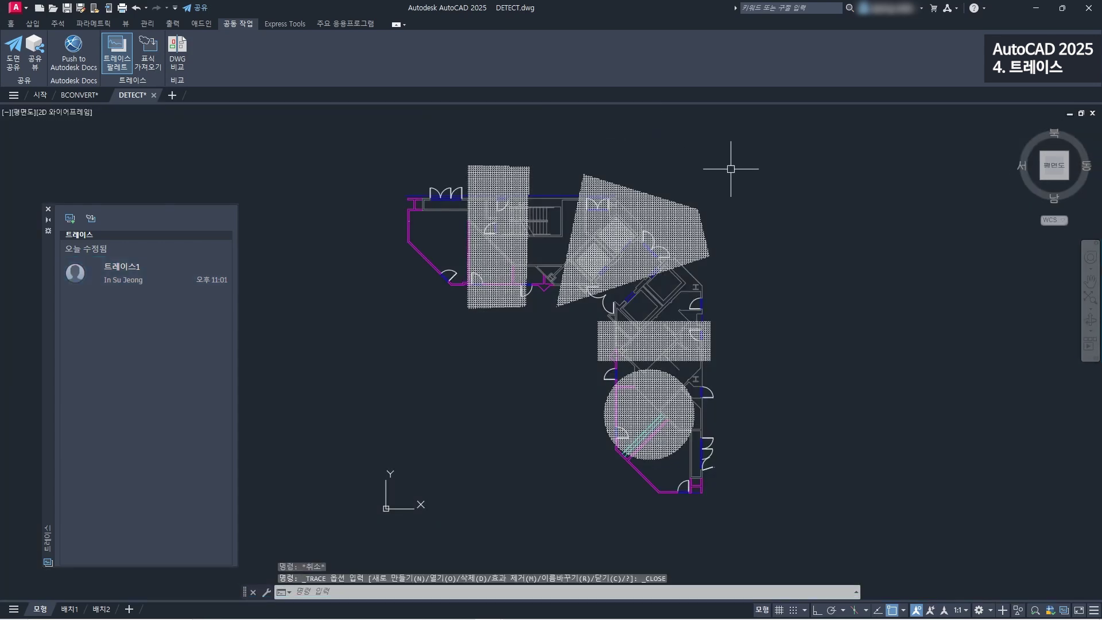